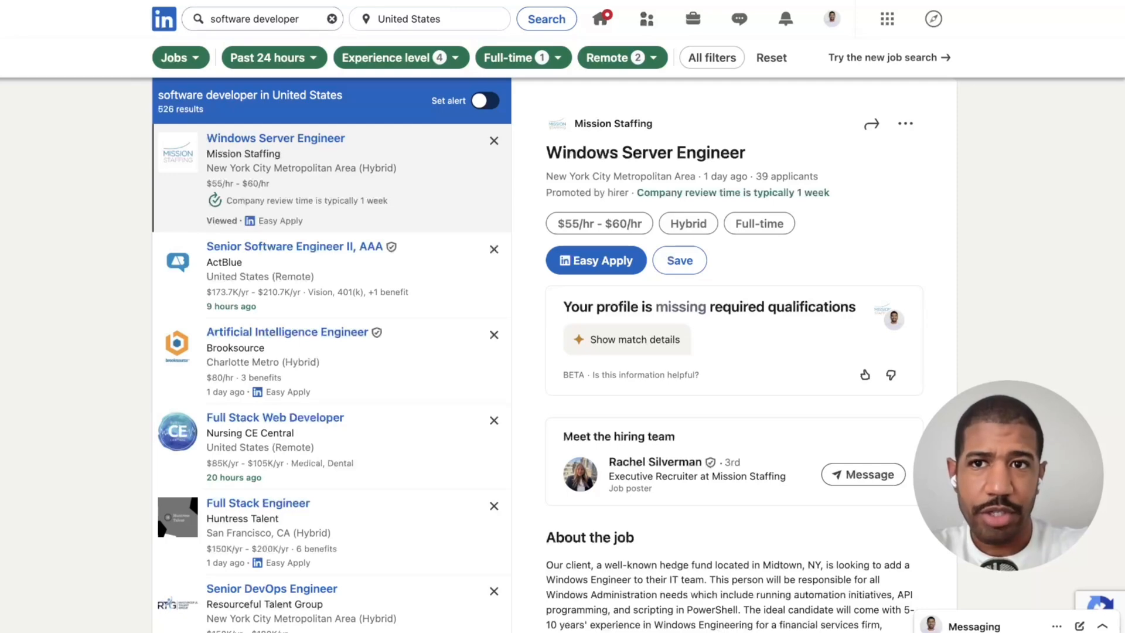
# Examine the software developer search's keyword suggestions and its date posted and experience level filters.
pyautogui.click(258, 19)
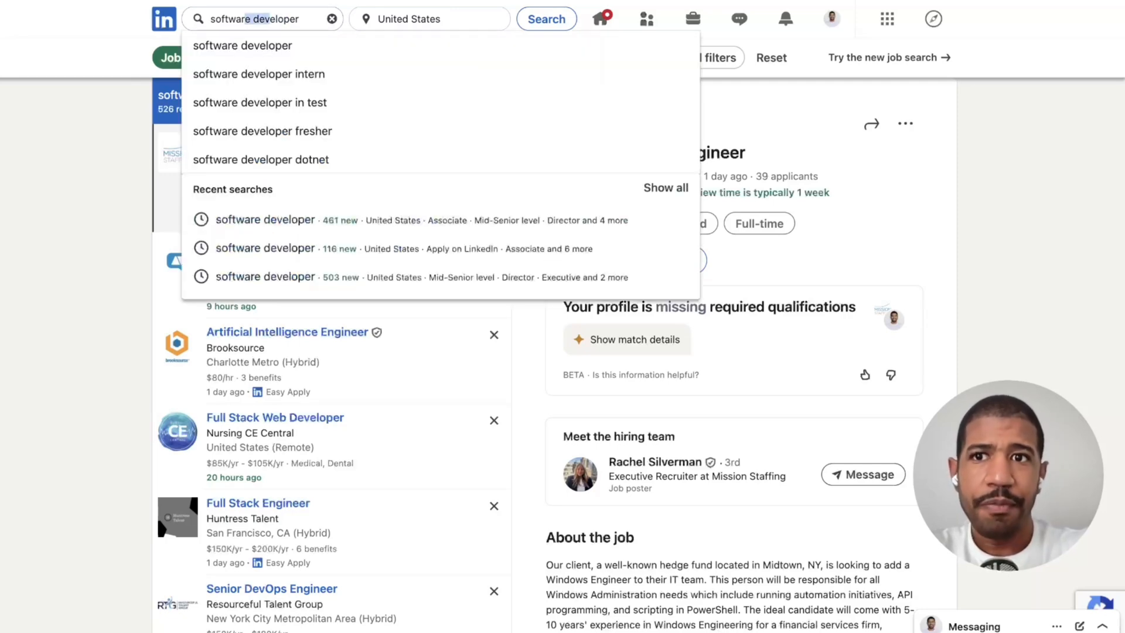
pyautogui.press('Escape')
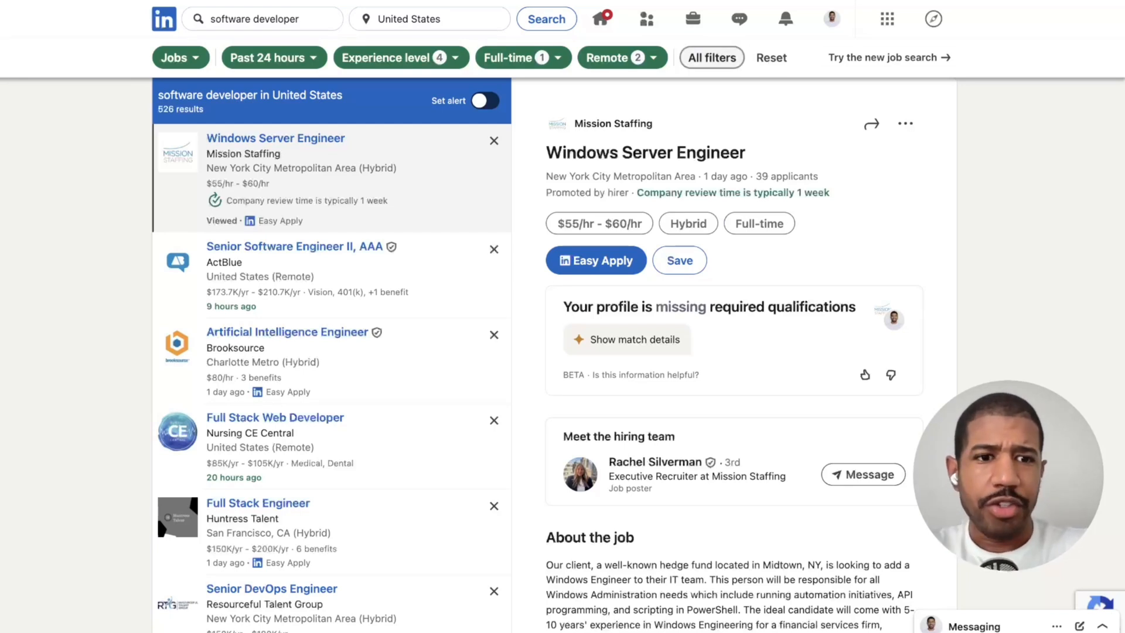
pyautogui.click(712, 57)
pyautogui.scroll(-1, 931, 351)
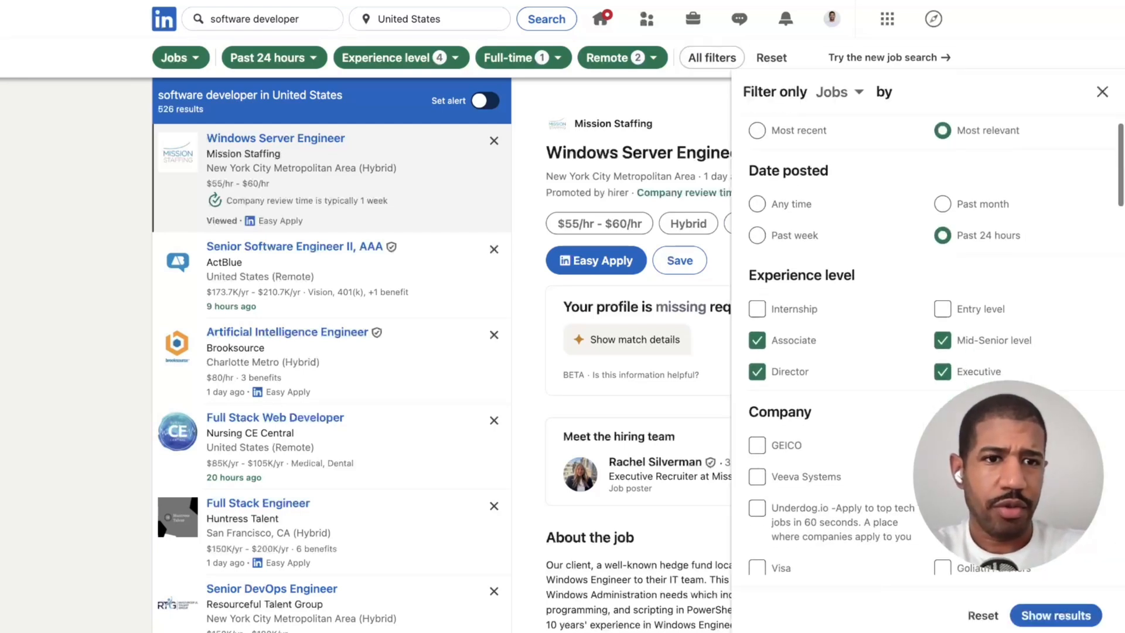
pyautogui.scroll(-1, 931, 351)
pyautogui.scroll(2, 932, 351)
pyautogui.scroll(-1, 932, 352)
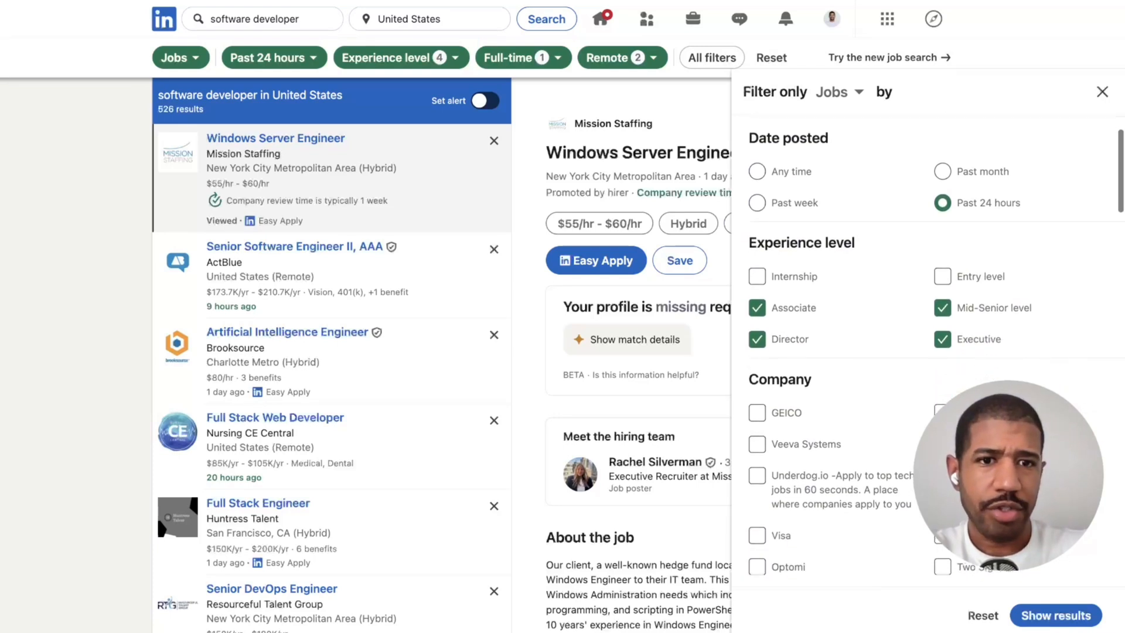
pyautogui.scroll(-1, 932, 352)
pyautogui.scroll(1, 931, 352)
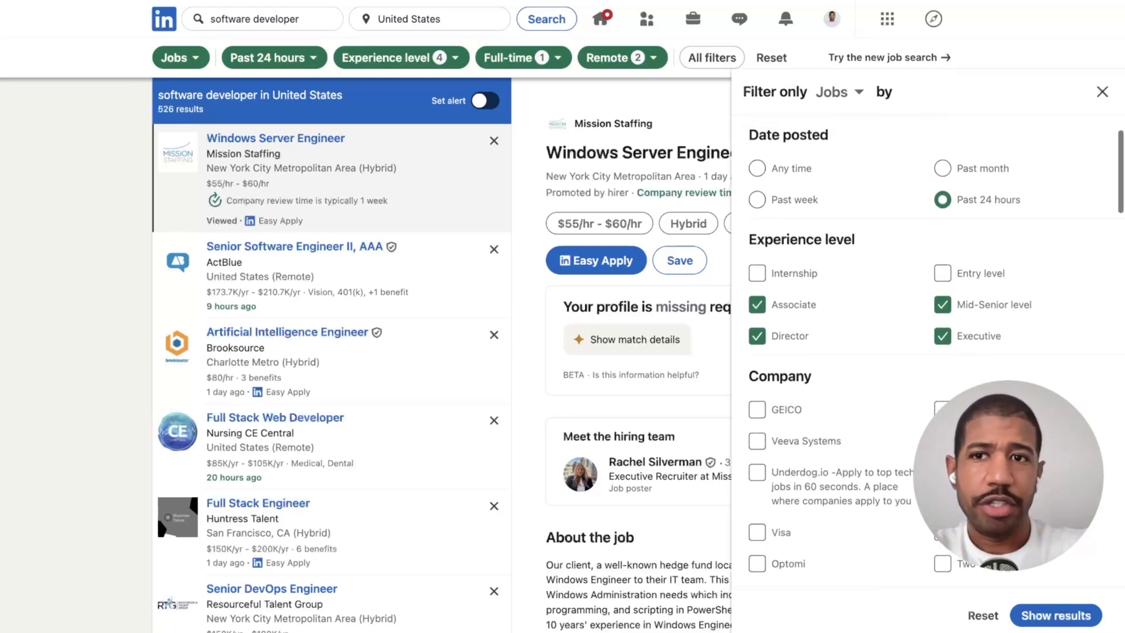
pyautogui.scroll(-1, 932, 352)
pyautogui.scroll(1, 932, 352)
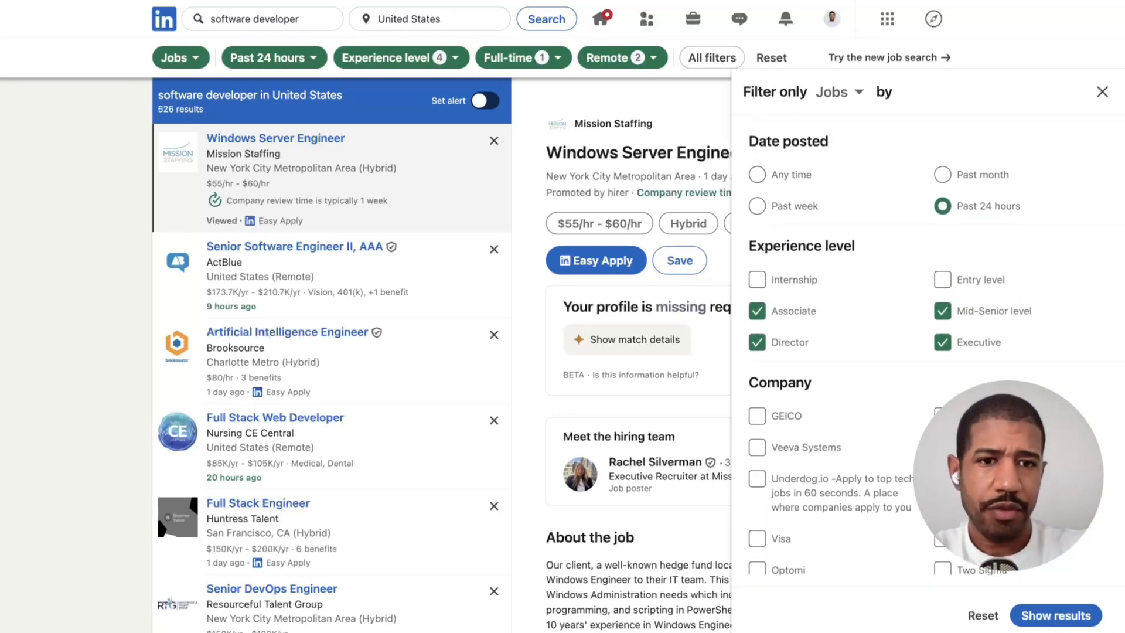
# Examine the company, job type, remote, Easy Apply and location filters for the job search.
pyautogui.scroll(-6, 931, 352)
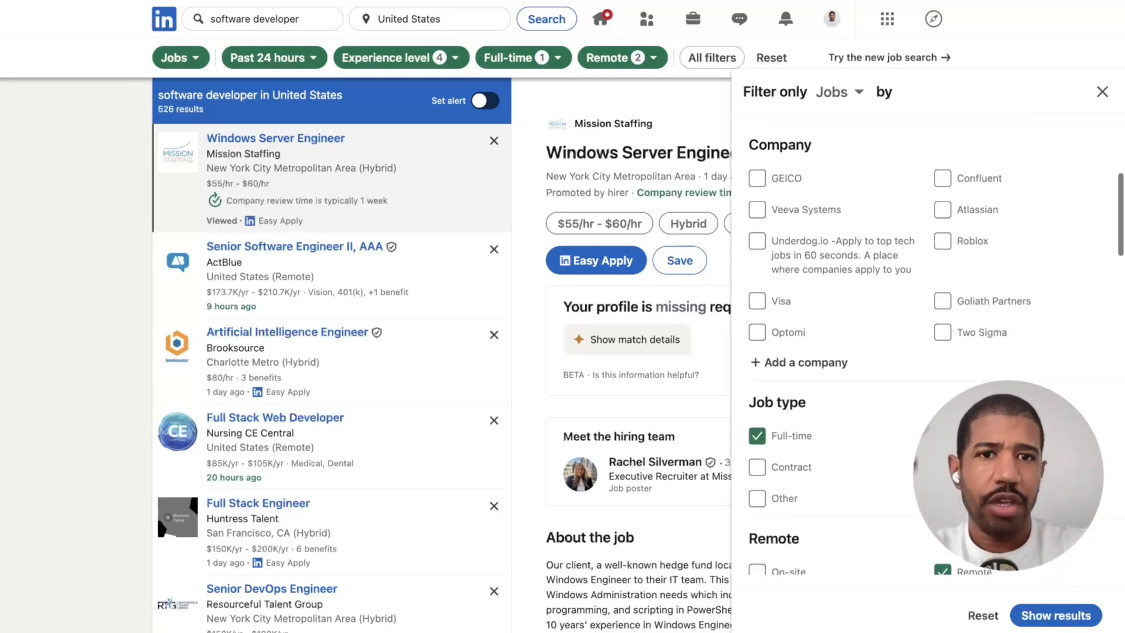
pyautogui.scroll(-2, 932, 352)
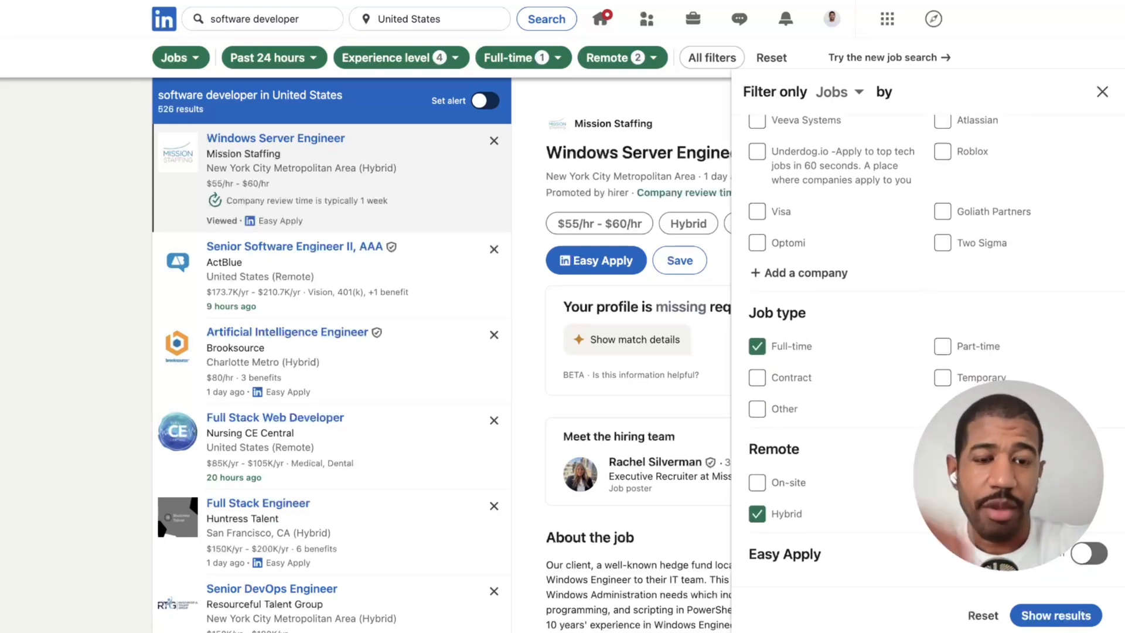
pyautogui.scroll(-3, 932, 351)
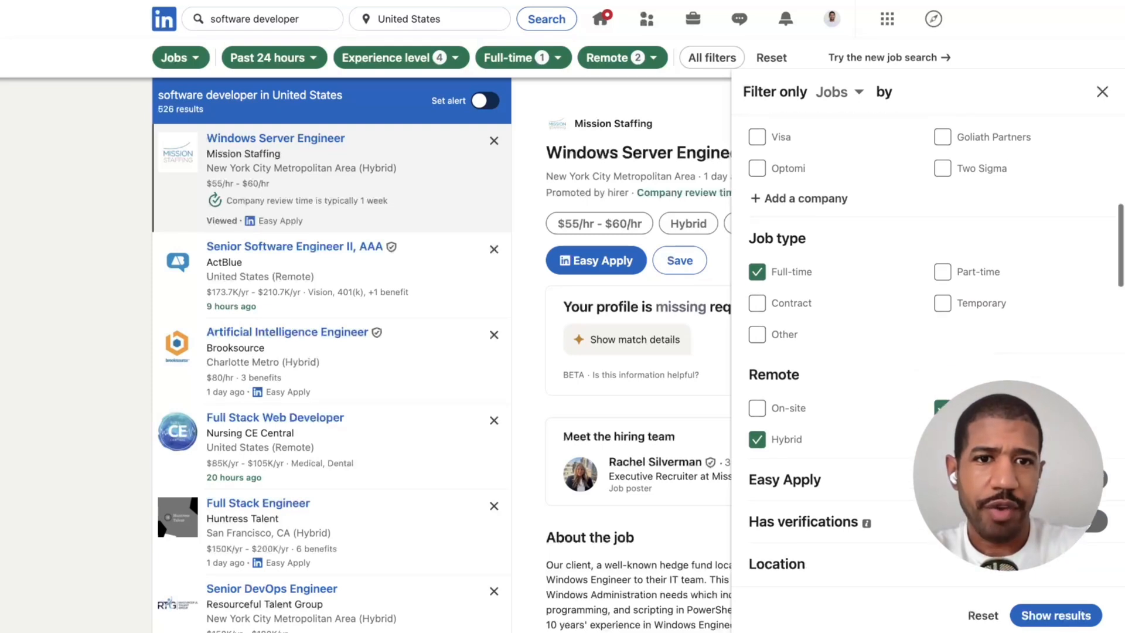
pyautogui.scroll(-2, 931, 352)
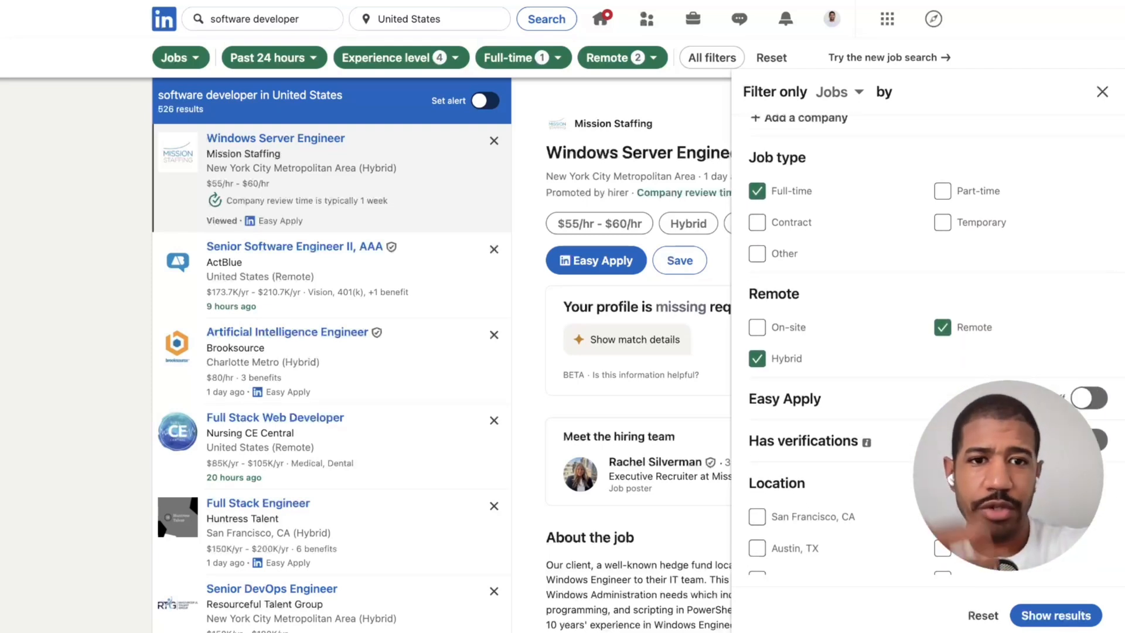
pyautogui.scroll(-2, 932, 352)
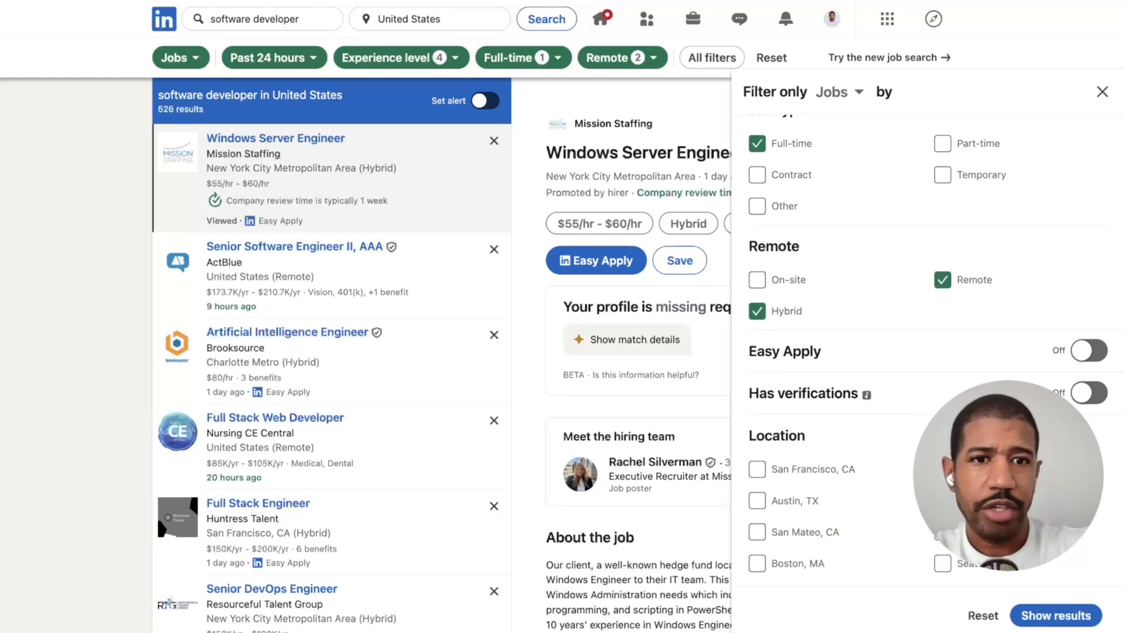
pyautogui.scroll(-3, 932, 351)
pyautogui.scroll(-10, 932, 352)
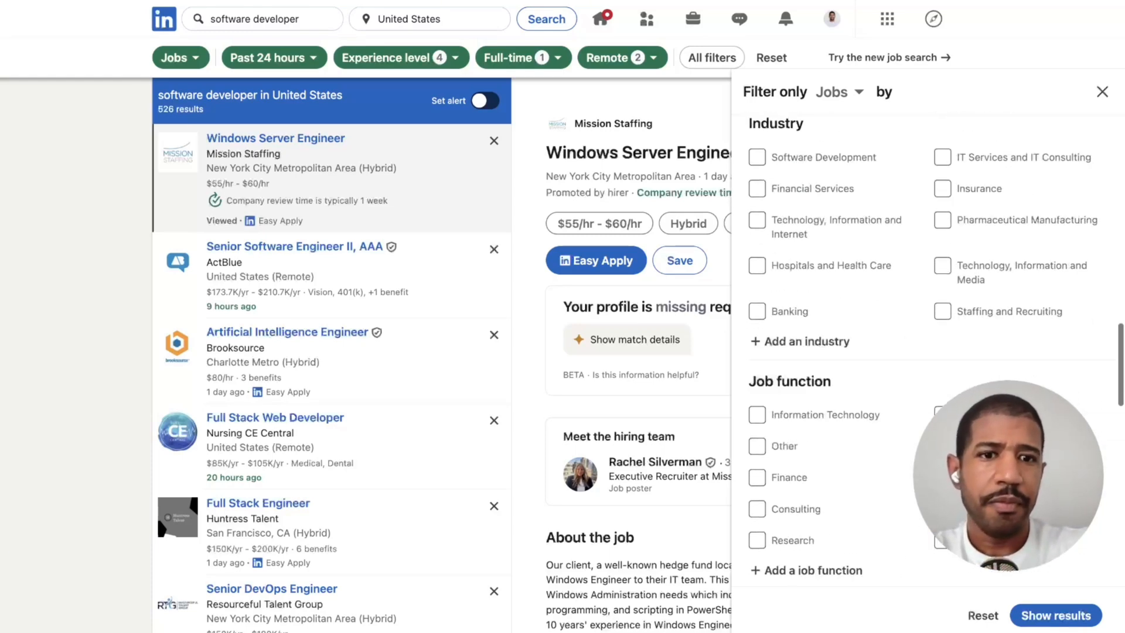
# Review the salary, benefits and job function filters, try the $100,000+ salary option, and close the filters without applying them.
pyautogui.scroll(-12, 932, 352)
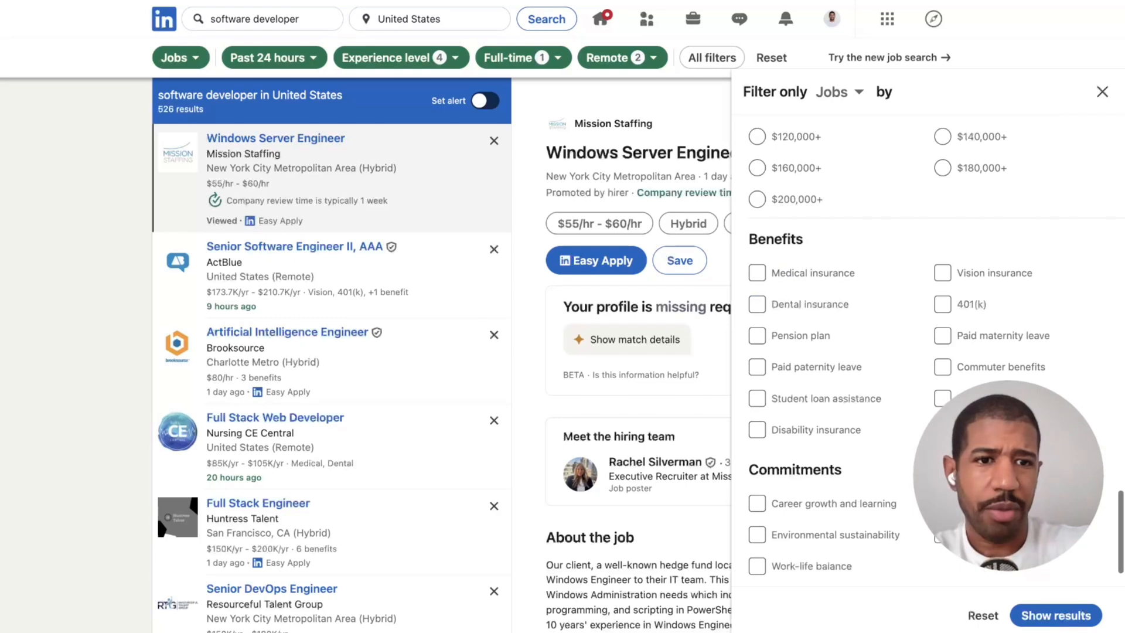
pyautogui.scroll(1, 932, 351)
pyautogui.scroll(4, 928, 340)
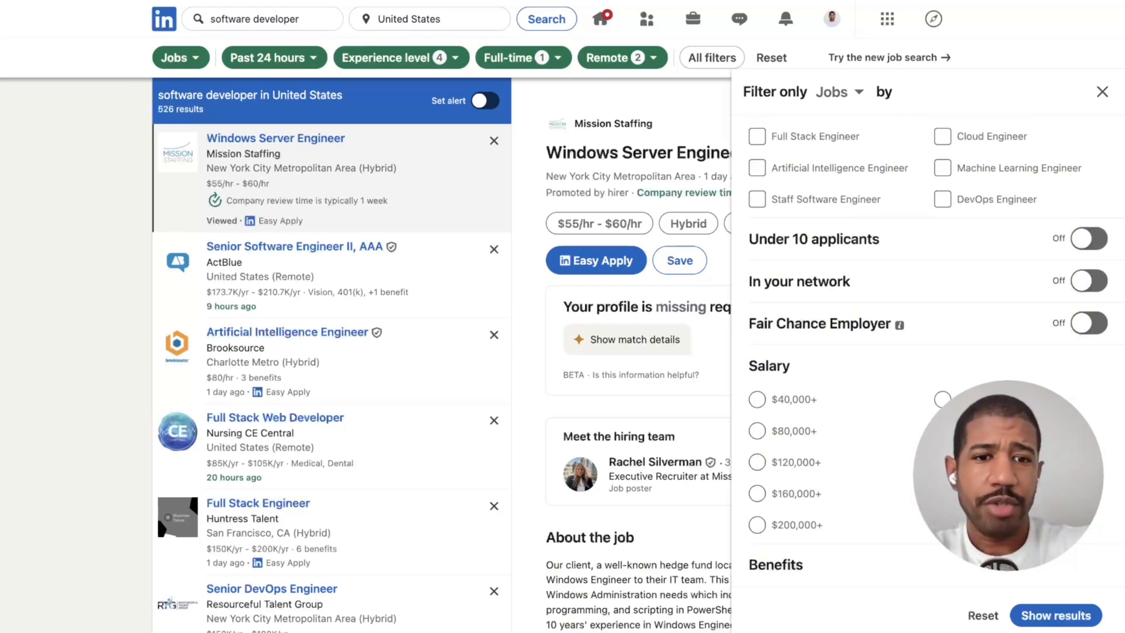
pyautogui.scroll(-1, 932, 351)
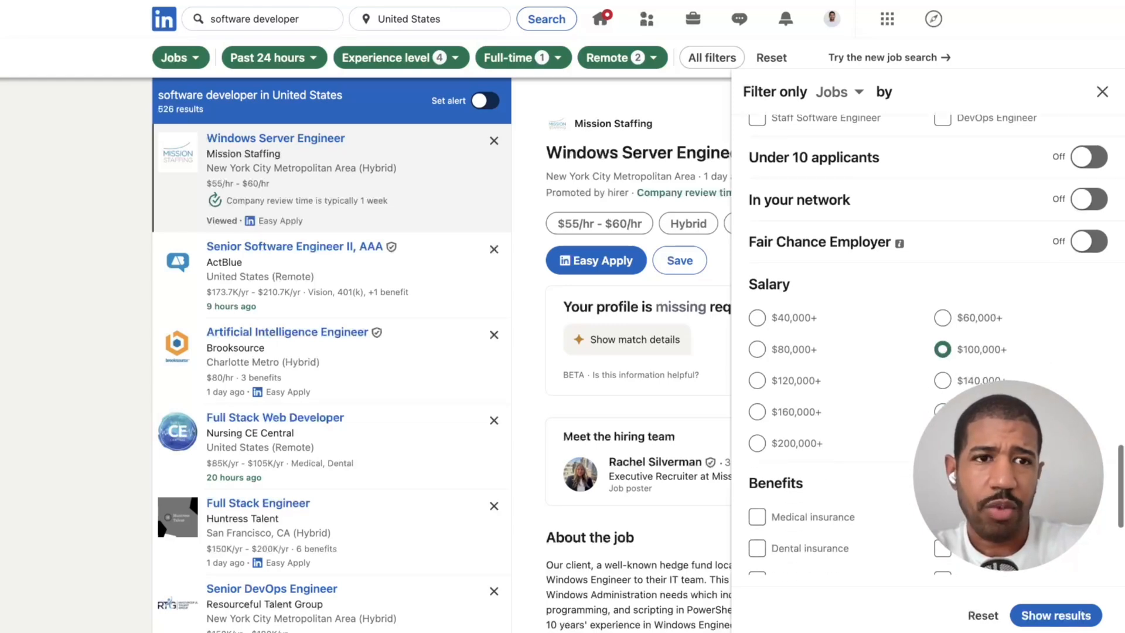
pyautogui.scroll(5, 931, 352)
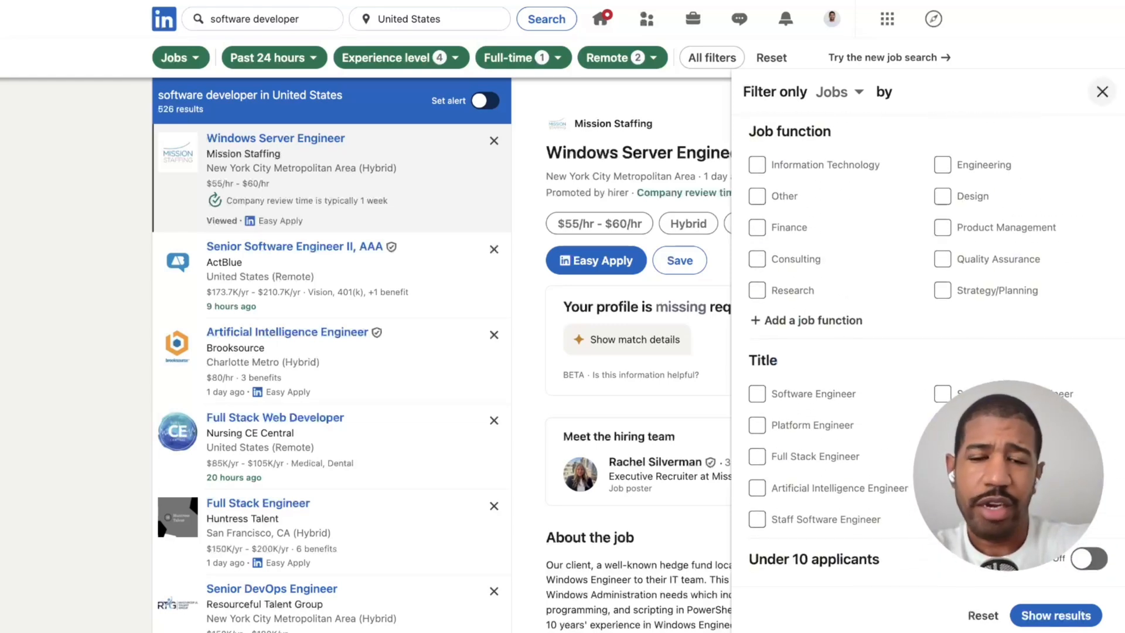
pyautogui.click(1102, 92)
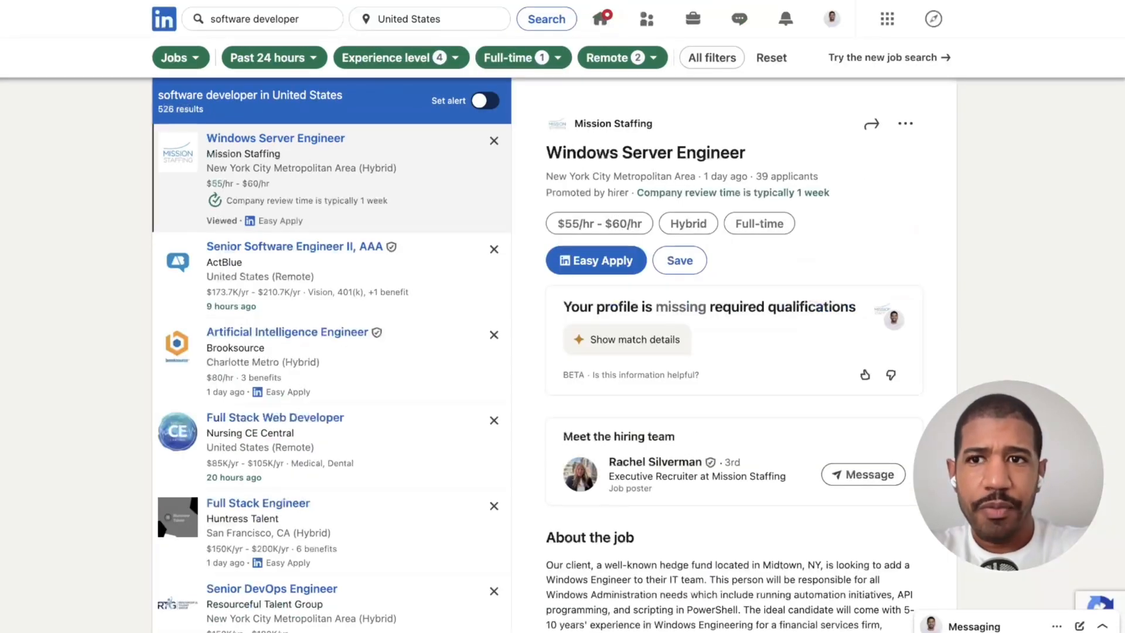
pyautogui.moveTo(203, 110); pyautogui.dragTo(157, 110)
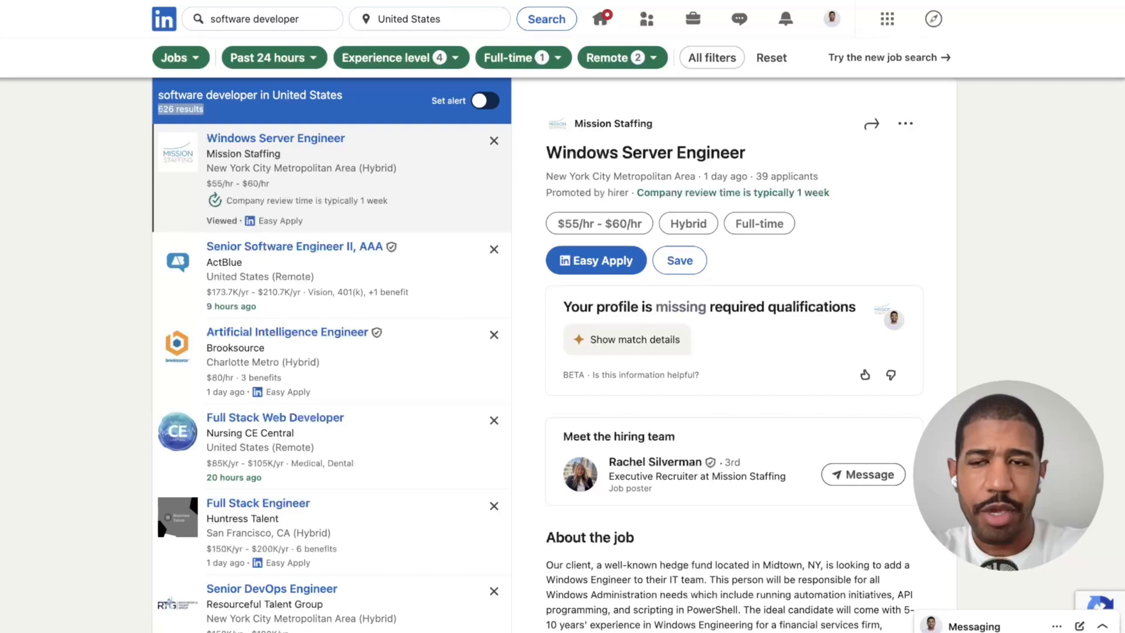
pyautogui.click(202, 110)
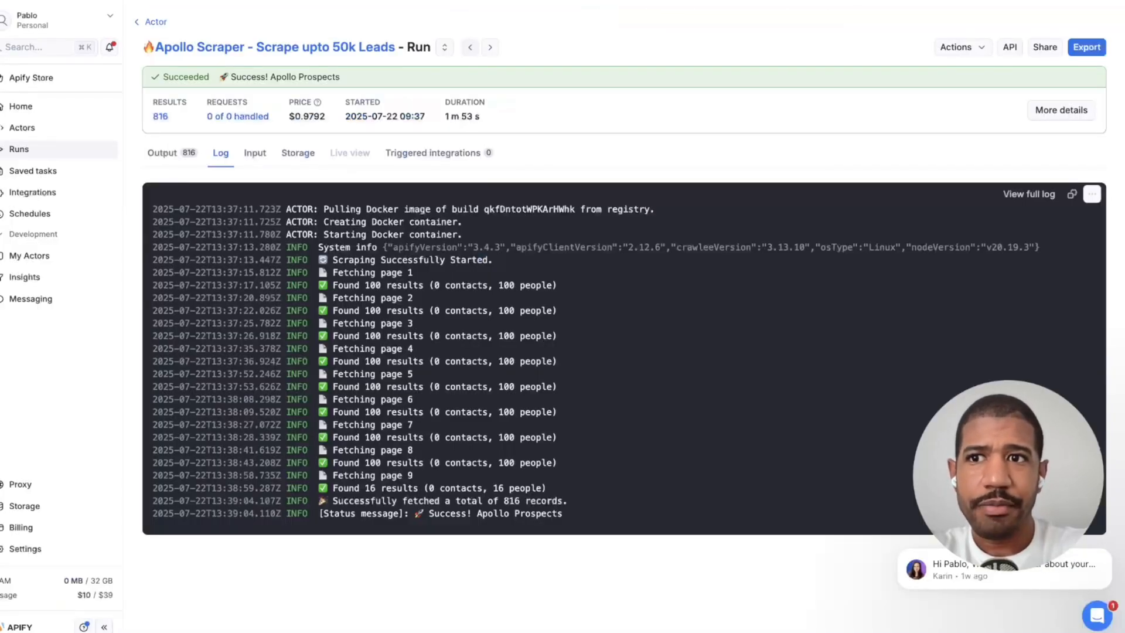
# In Apify, search the Apify Store for "linkedin job" and open the Advanced Linkedin Job Scraper.
pyautogui.click(22, 106)
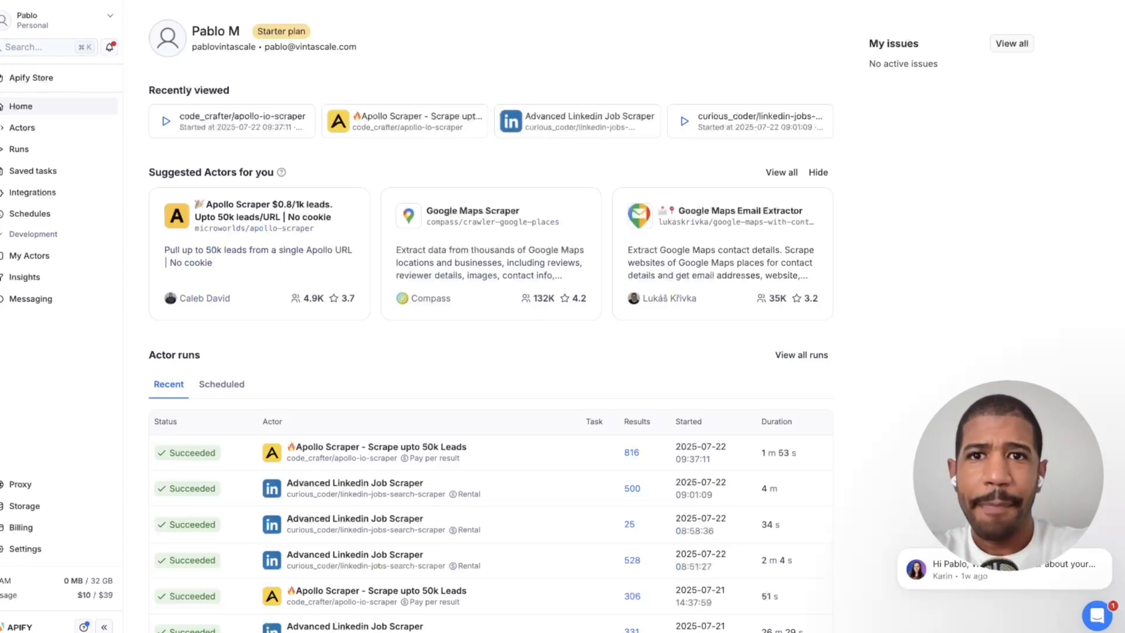
pyautogui.click(31, 78)
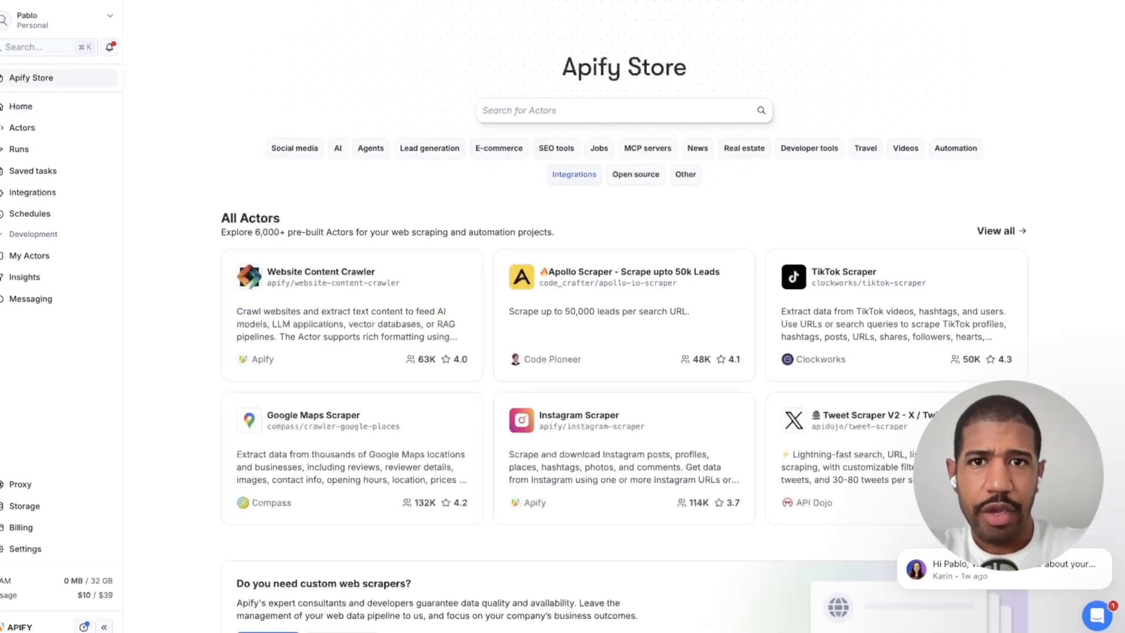
pyautogui.write('ap')
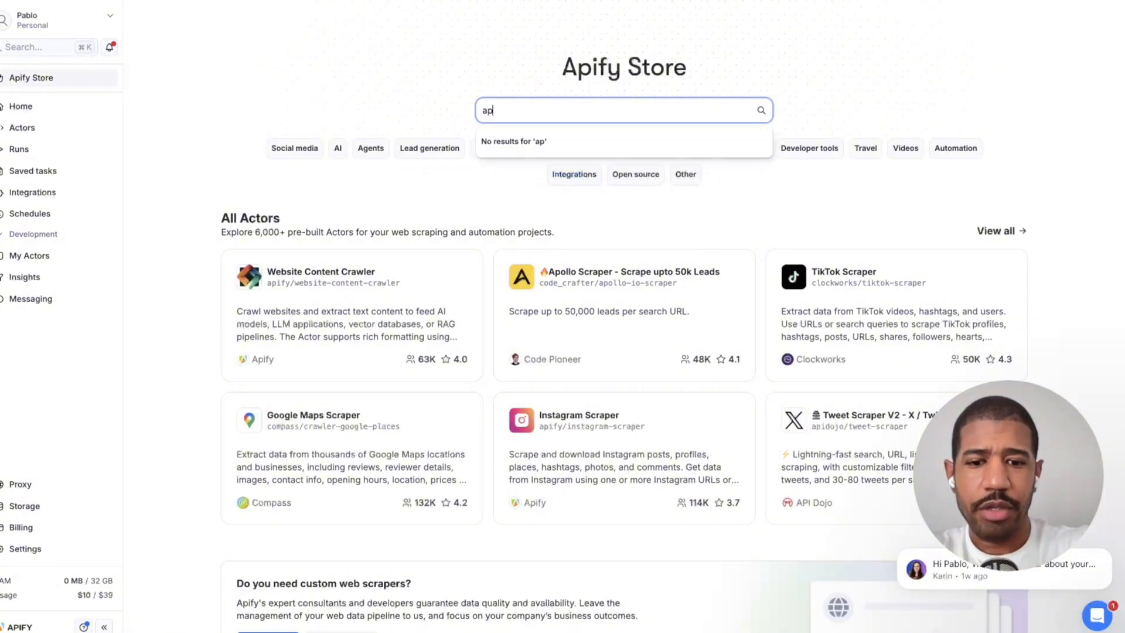
pyautogui.press('BackSpace')
pyautogui.press('BackSpace')
pyautogui.write('linkedin')
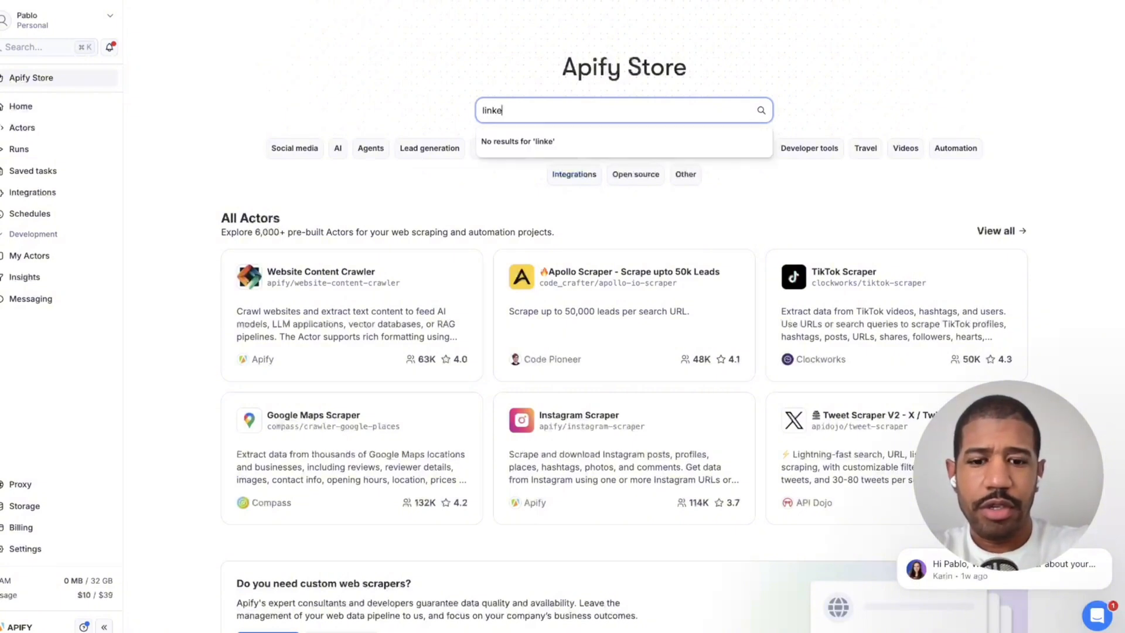
pyautogui.write(' job')
pyautogui.press('Return')
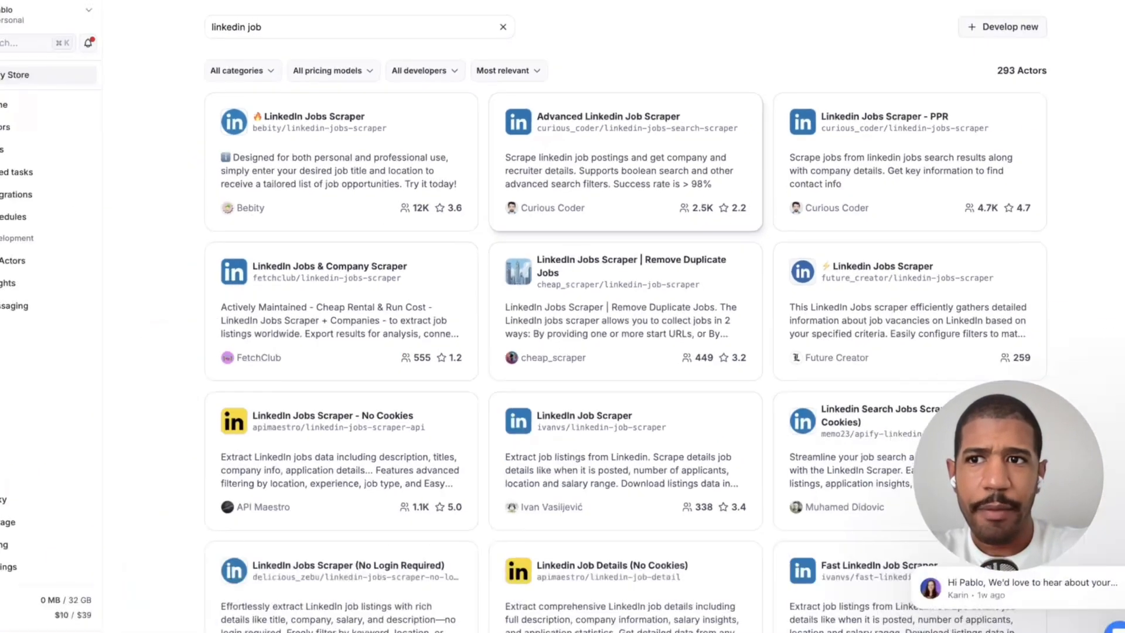
pyautogui.click(624, 161)
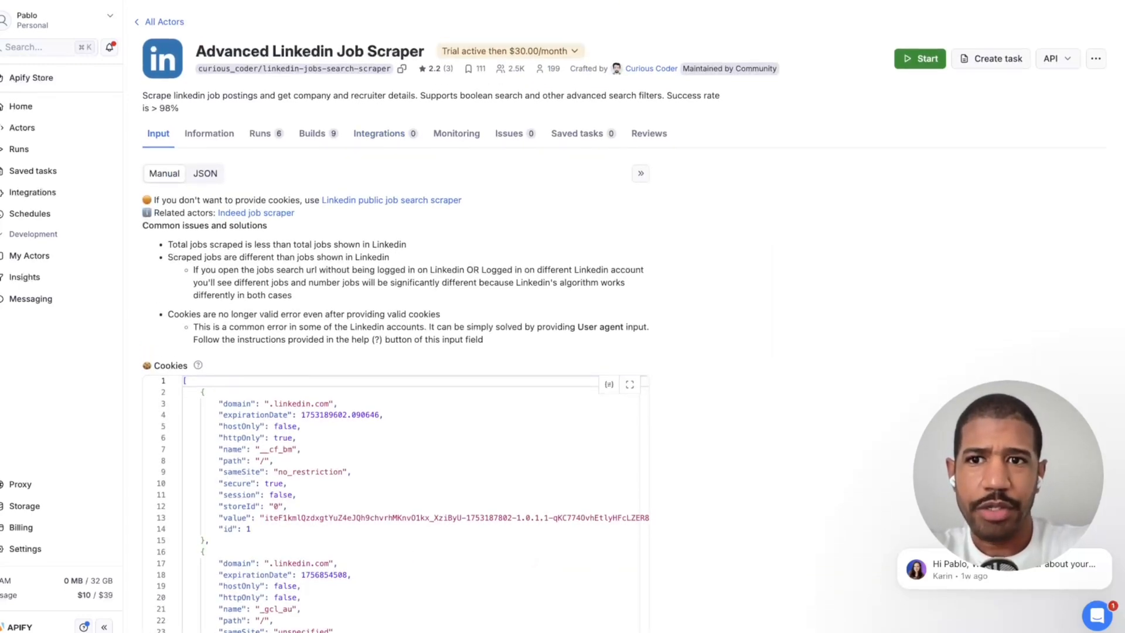
# Replace the scraper's jobs search URL with the copied LinkedIn software developer search link.
pyautogui.scroll(-8, 633, 316)
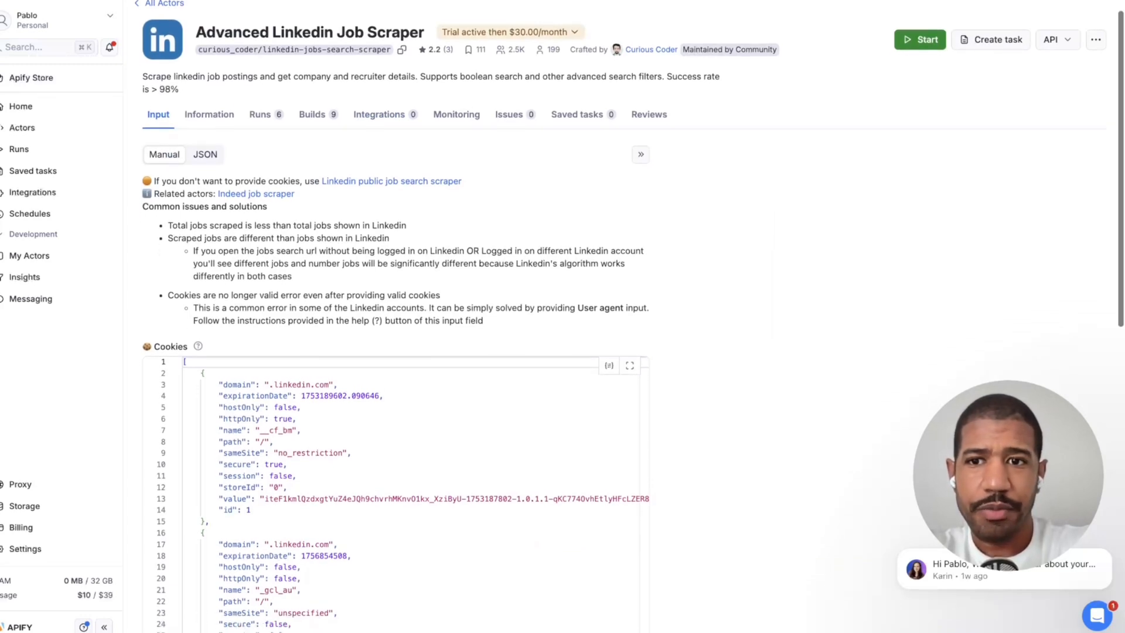
pyautogui.scroll(8, 633, 316)
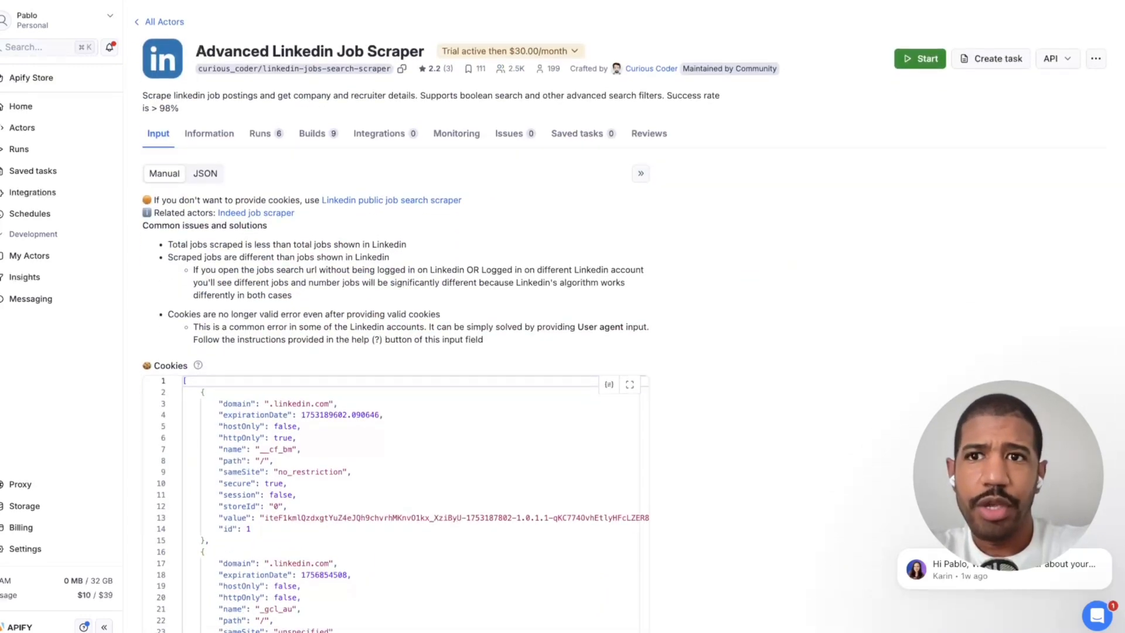
pyautogui.scroll(-6, 633, 316)
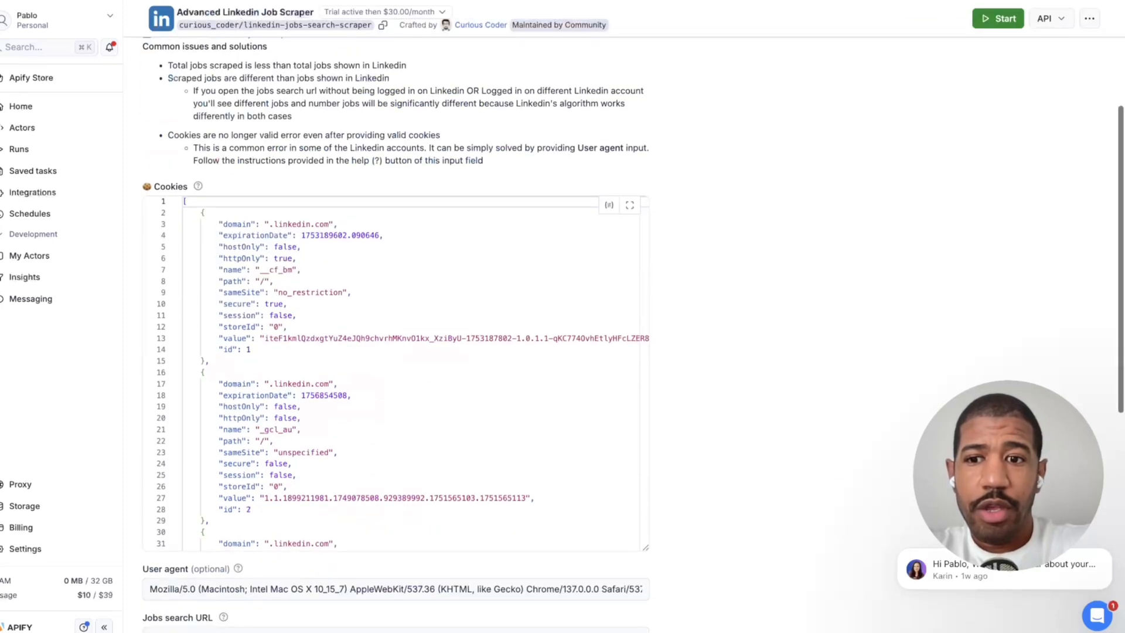
pyautogui.scroll(-1, 358, 400)
pyautogui.click(359, 400)
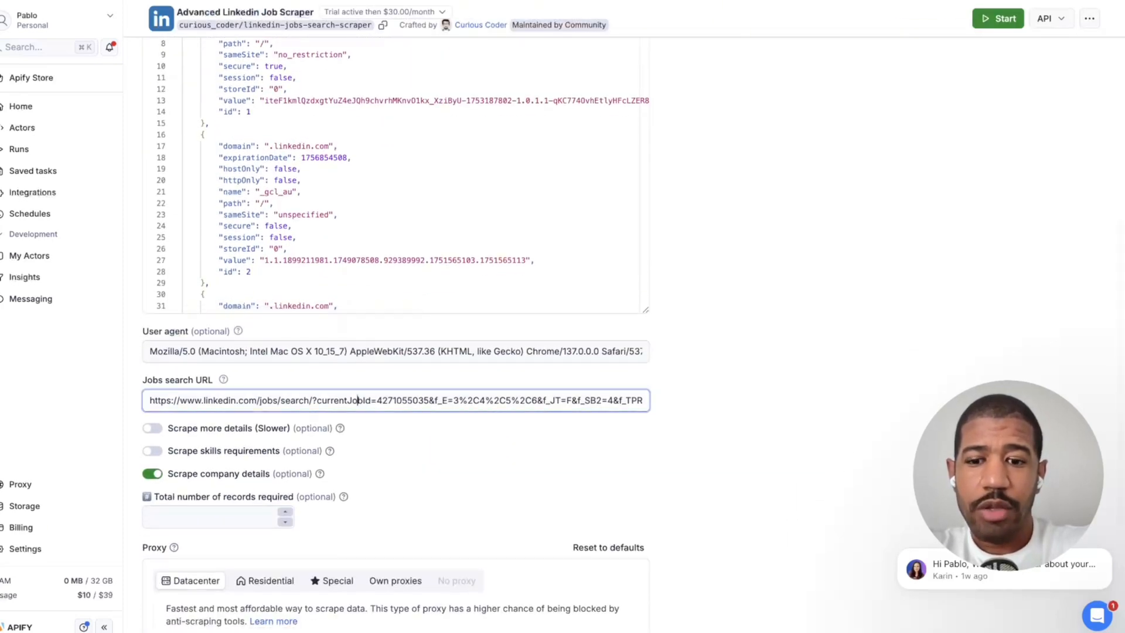
pyautogui.press('super+a')
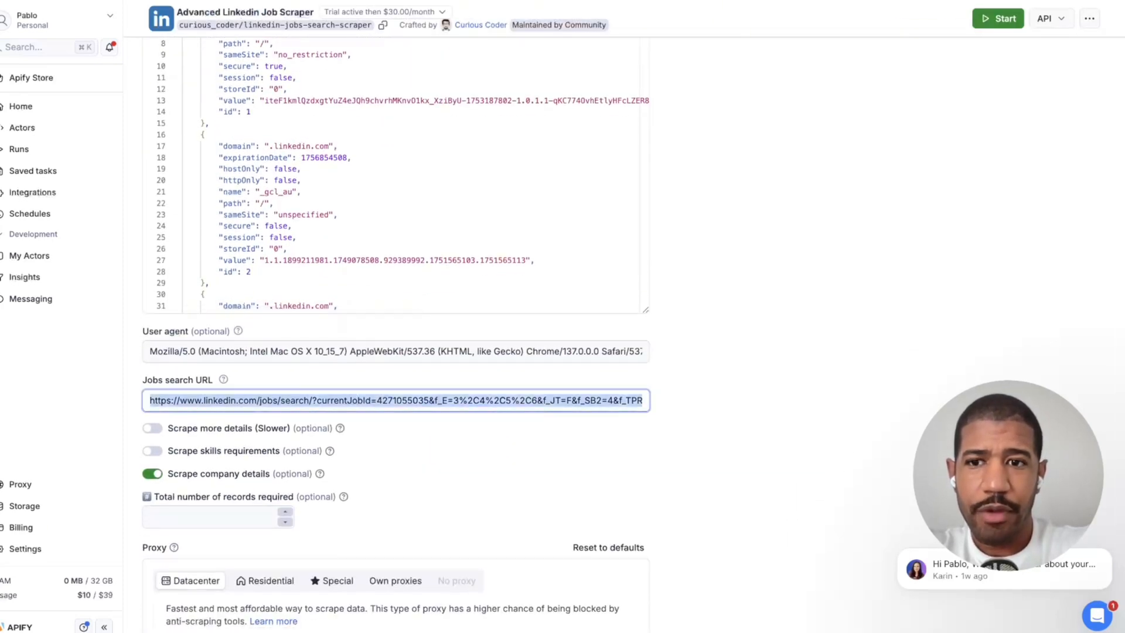
pyautogui.press('super+v')
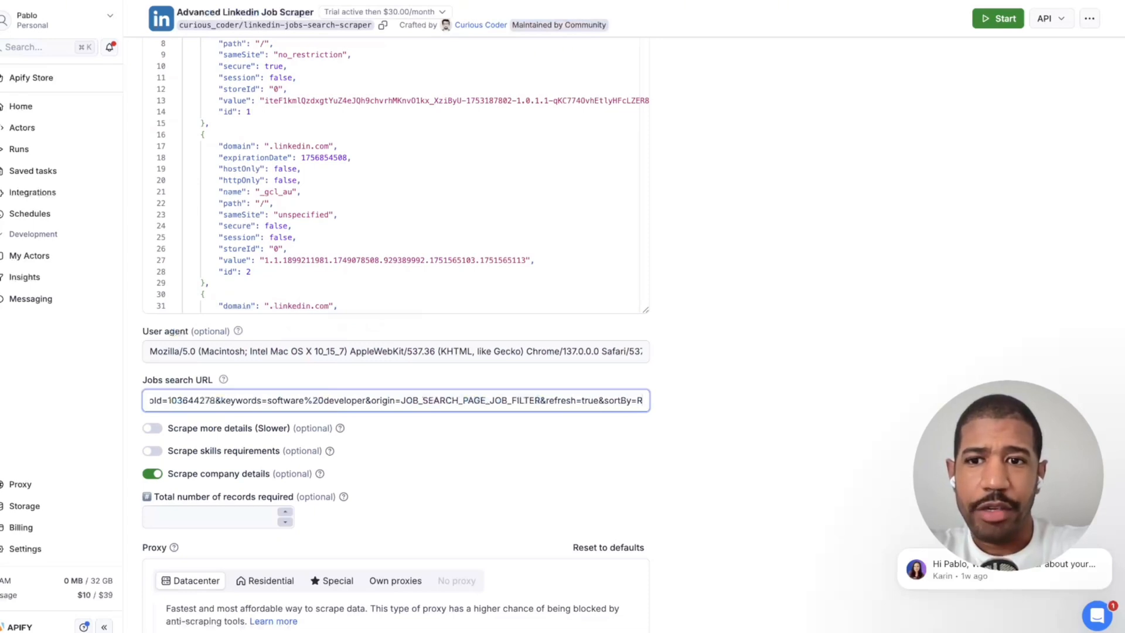
# Check the optional User agent input and its help information.
pyautogui.scroll(1, 396, 334)
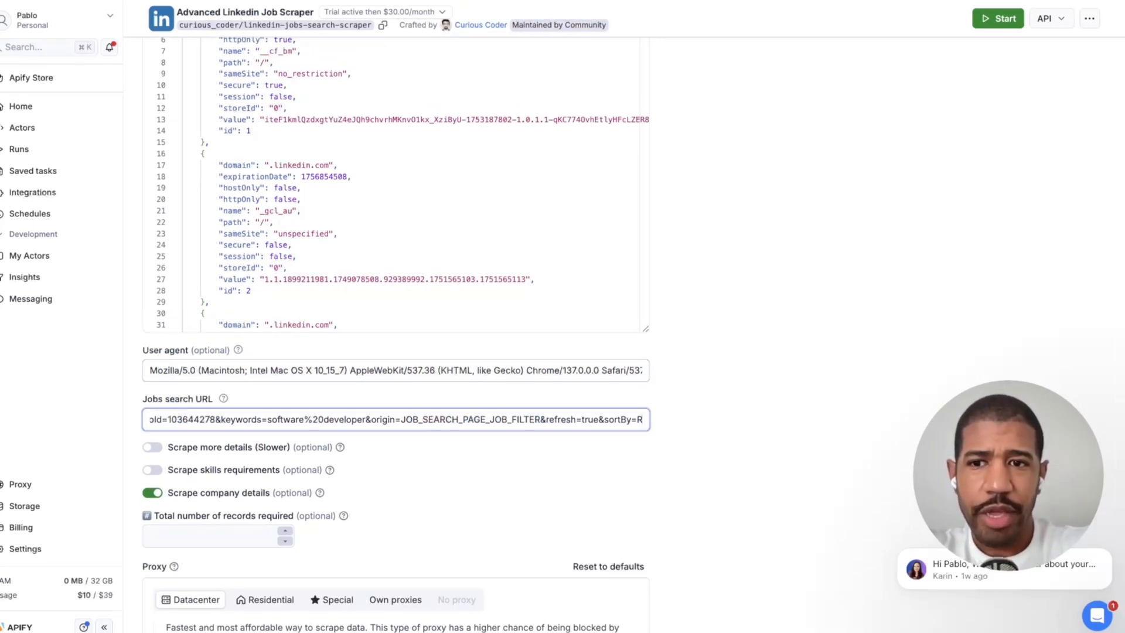
pyautogui.moveTo(191, 350); pyautogui.dragTo(227, 350)
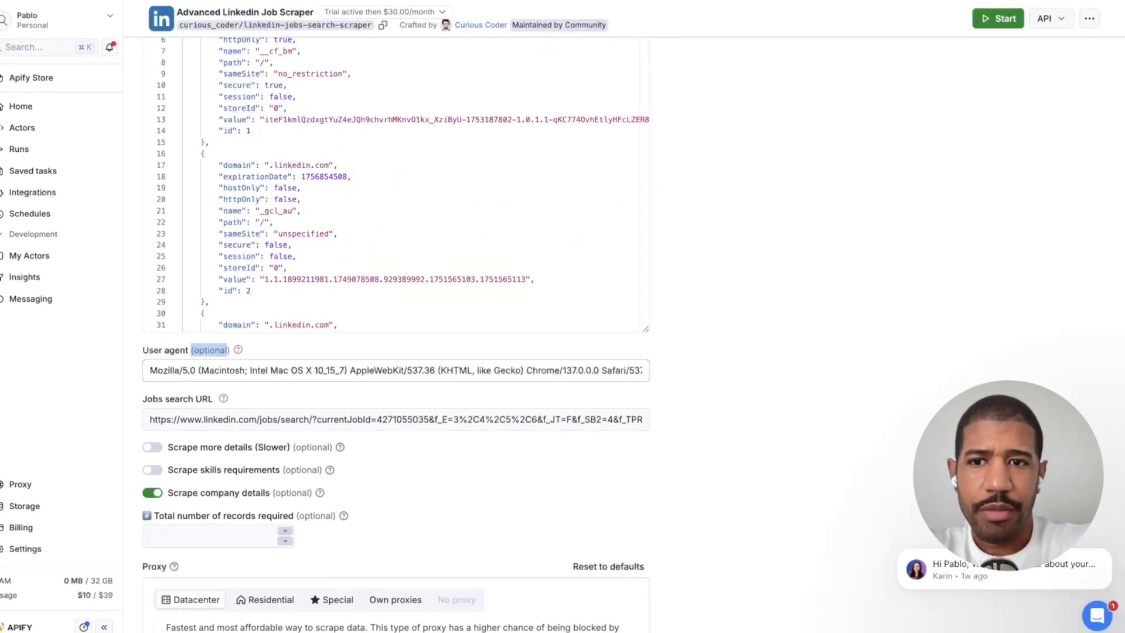
pyautogui.click(238, 350)
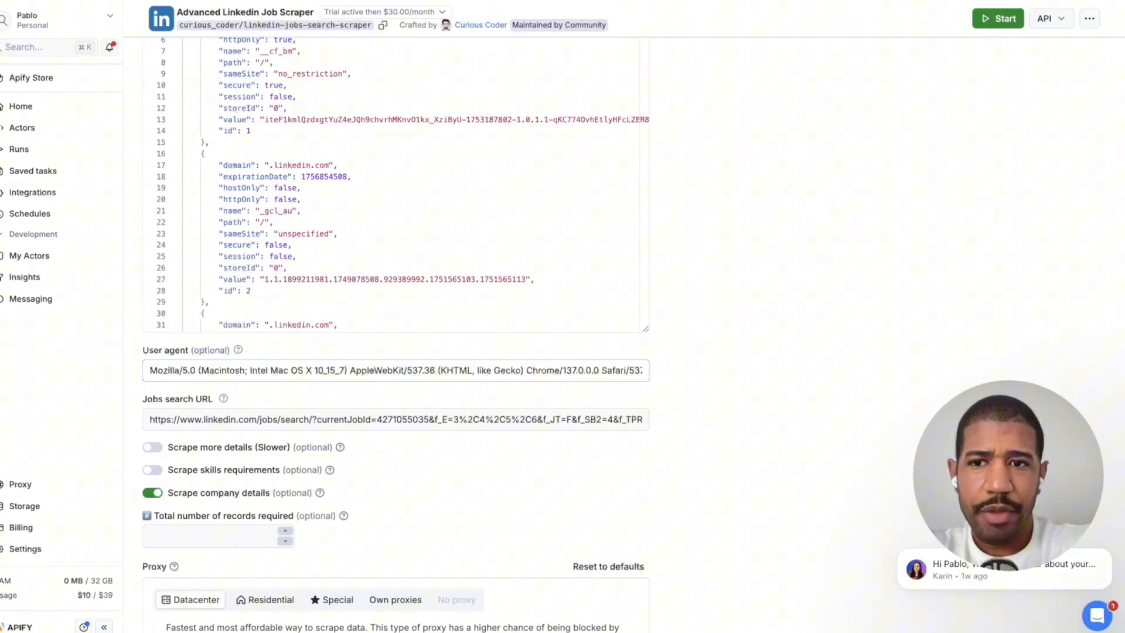
pyautogui.moveTo(238, 350)
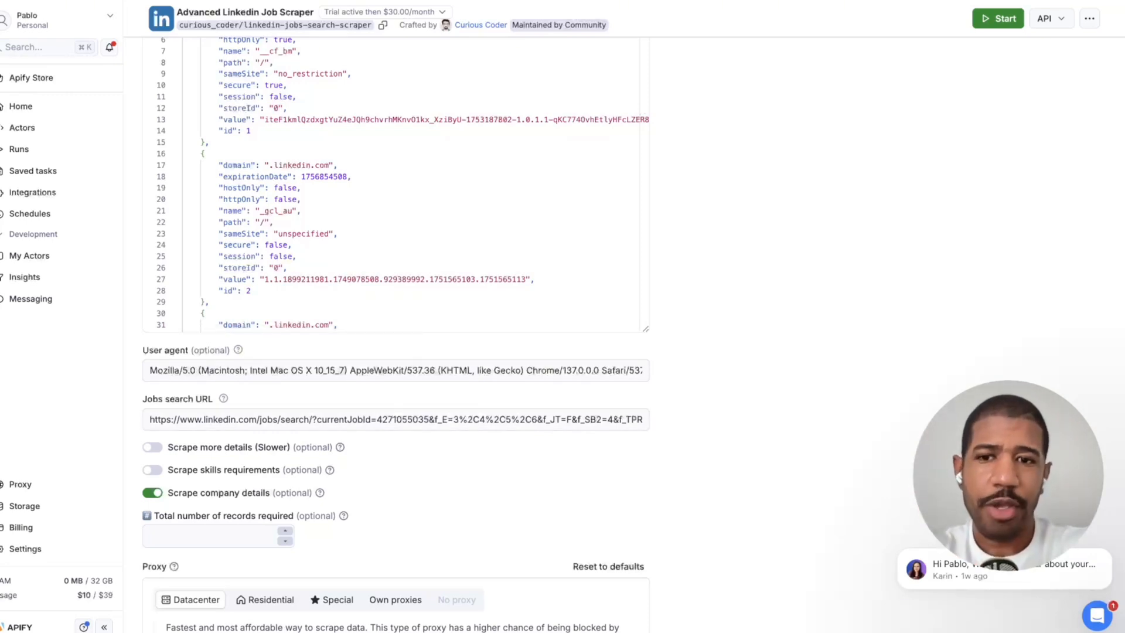
# Examine the User agent value, the Cookies JSON and the scraper's notes on common cookie issues.
pyautogui.click(304, 370)
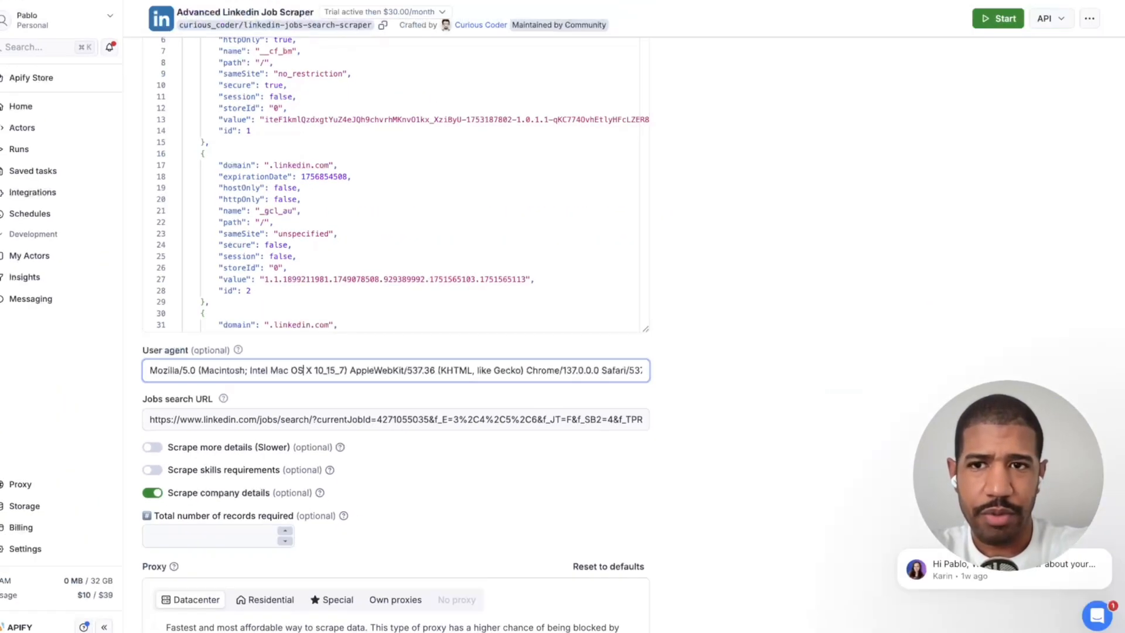
pyautogui.scroll(4, 396, 316)
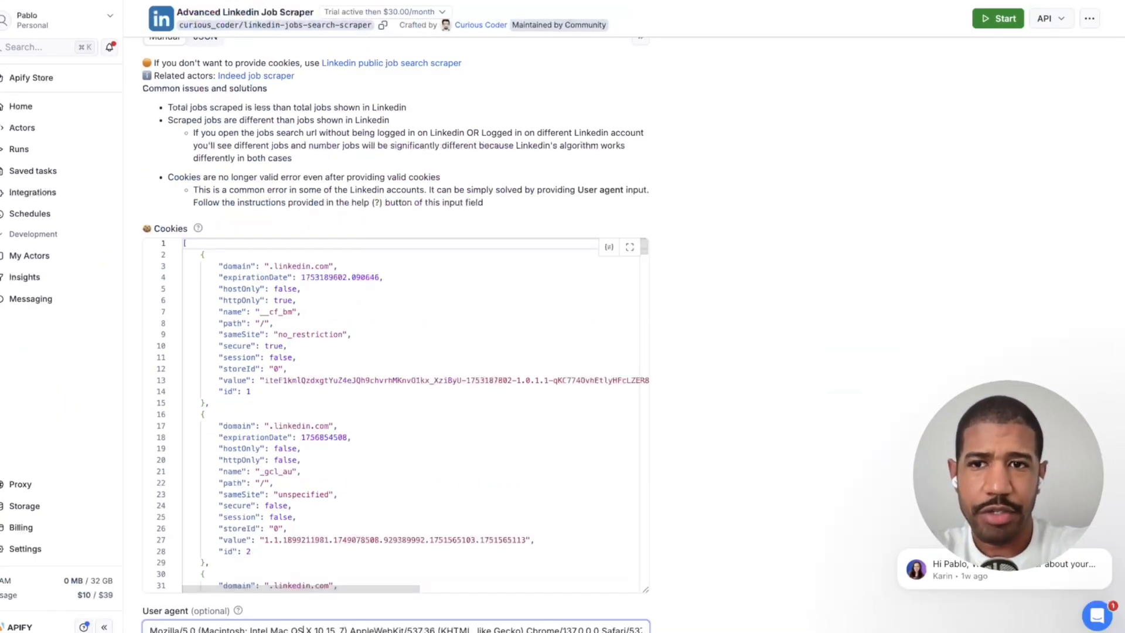
pyautogui.scroll(-1, 395, 334)
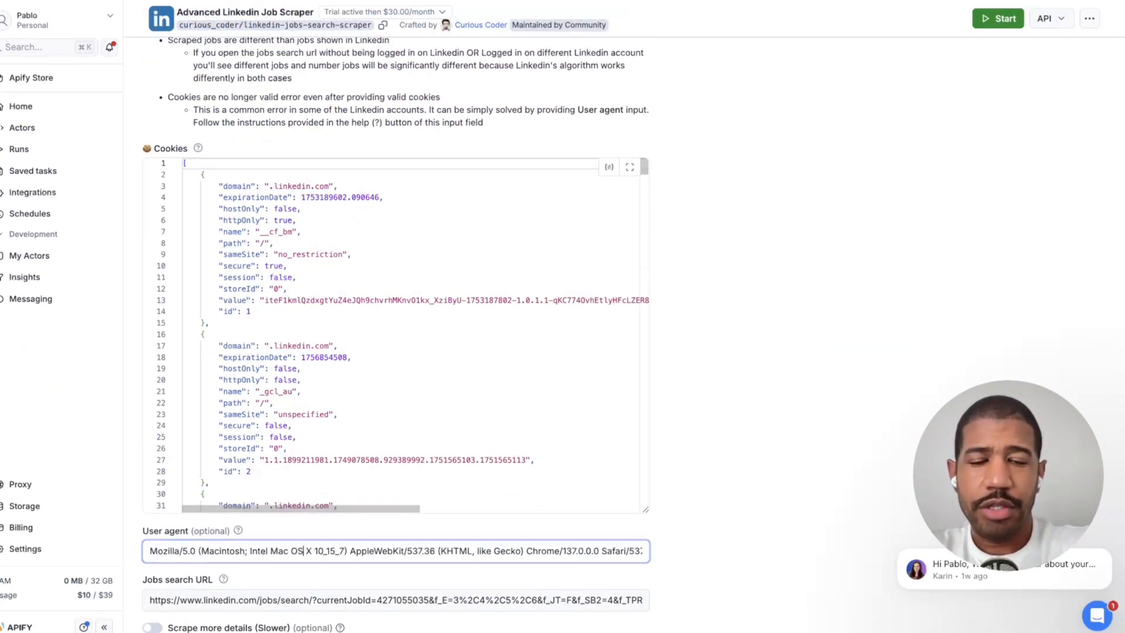
pyautogui.scroll(-1, 395, 316)
pyautogui.scroll(-1, 396, 317)
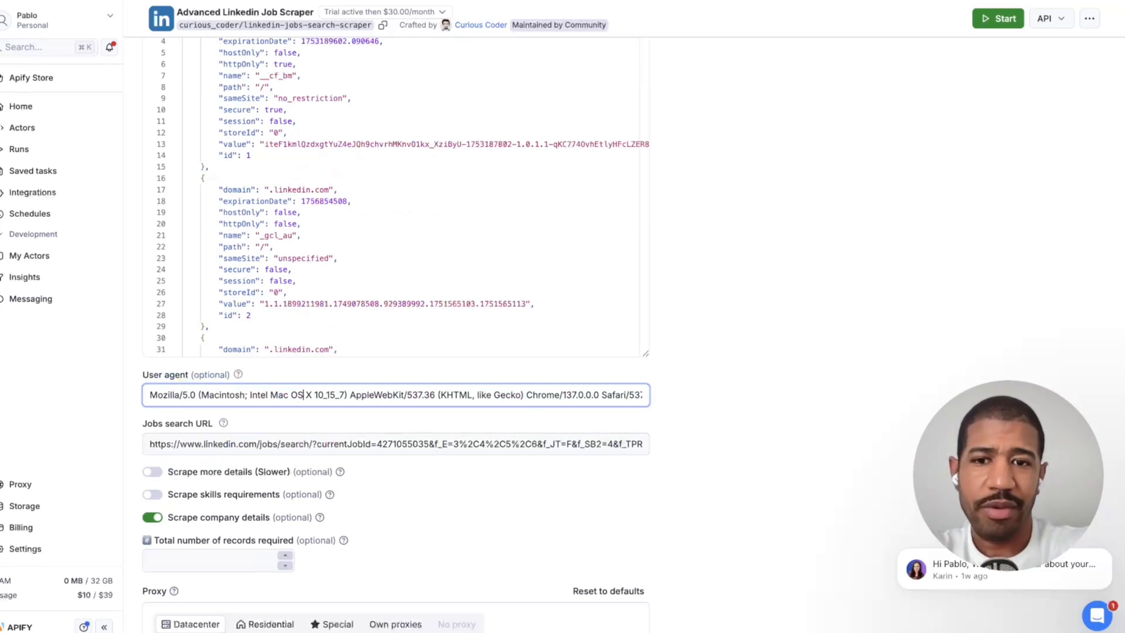
pyautogui.scroll(1, 395, 334)
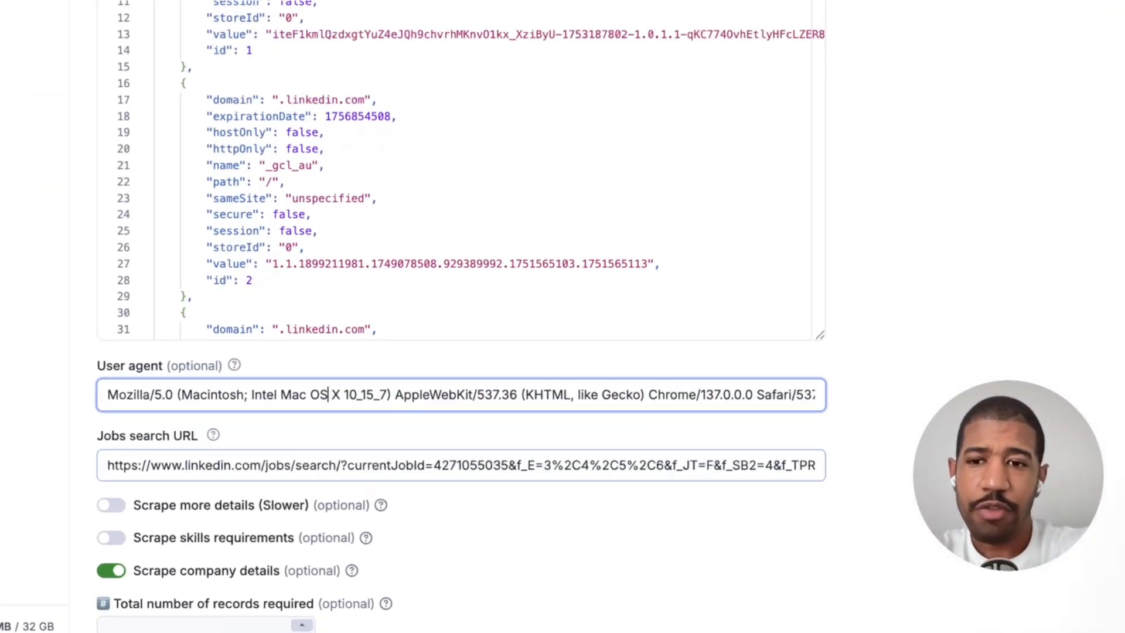
pyautogui.scroll(1, 396, 334)
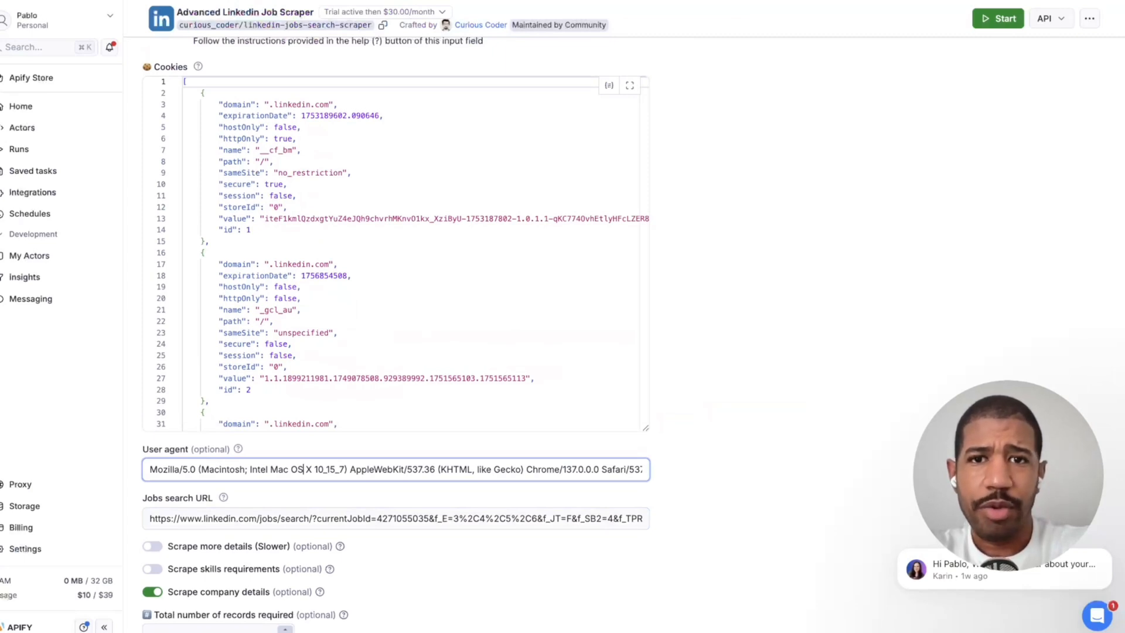
pyautogui.hscroll(-2, 563, 317)
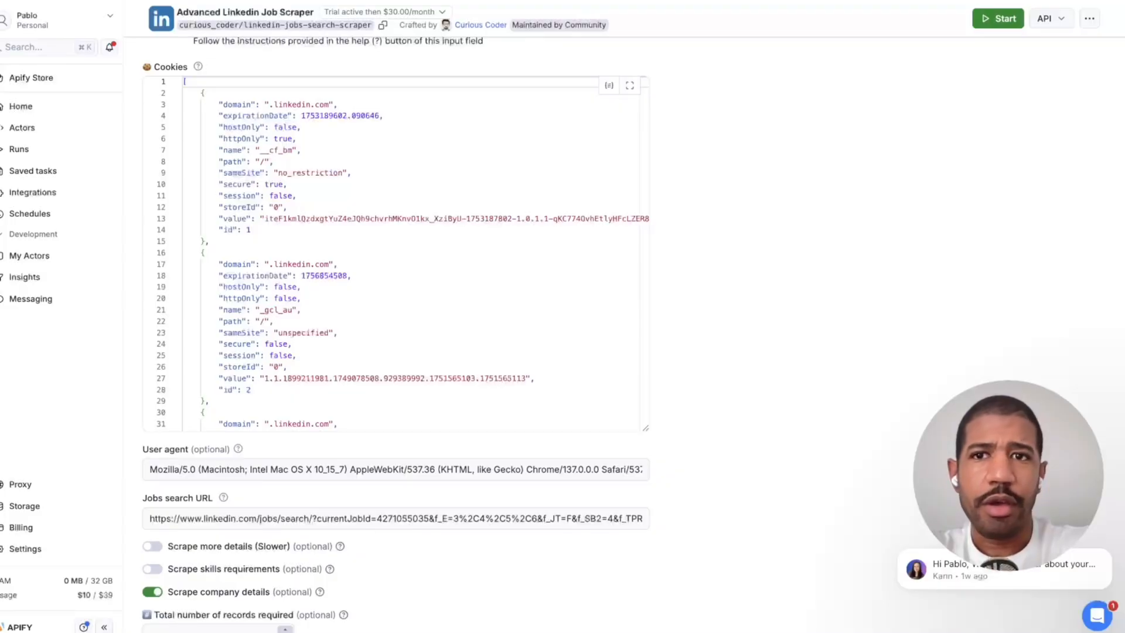
pyautogui.scroll(3, 395, 334)
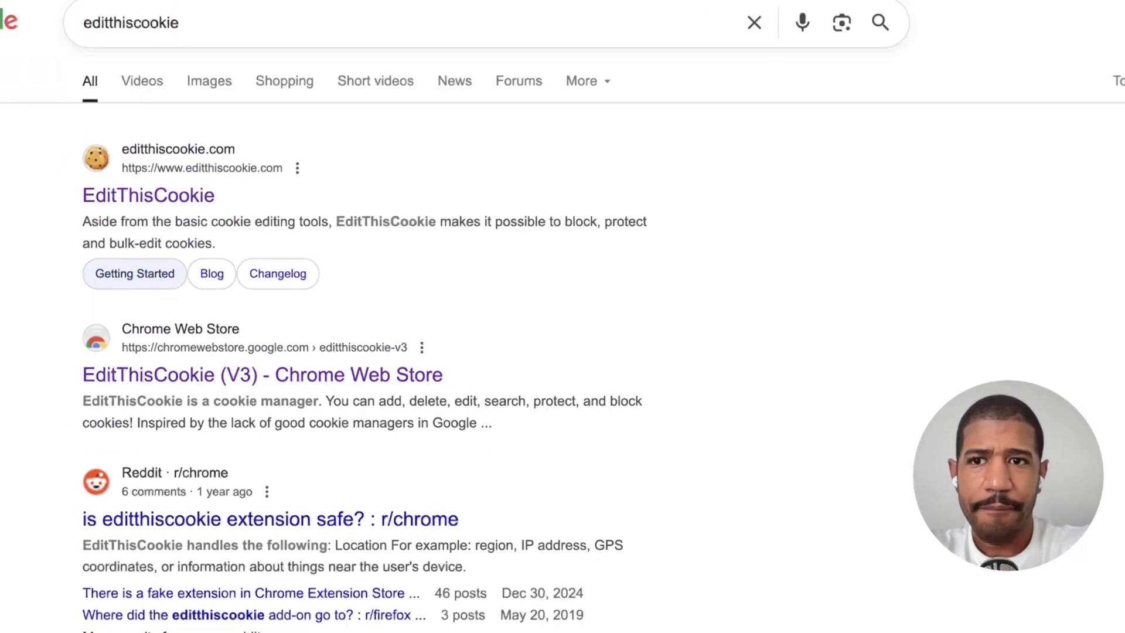
# Look over the EditThisCookie website from the search results, and open the EditThisCookie (V3) listing in the Chrome Web Store.
pyautogui.click(148, 196)
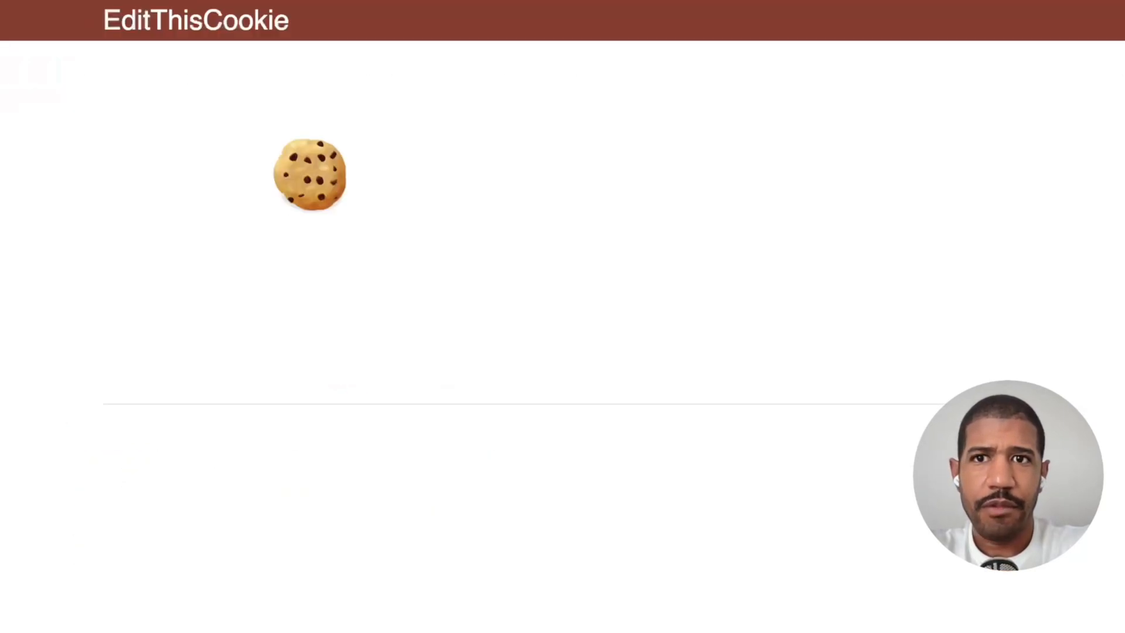
pyautogui.scroll(-3, 563, 337)
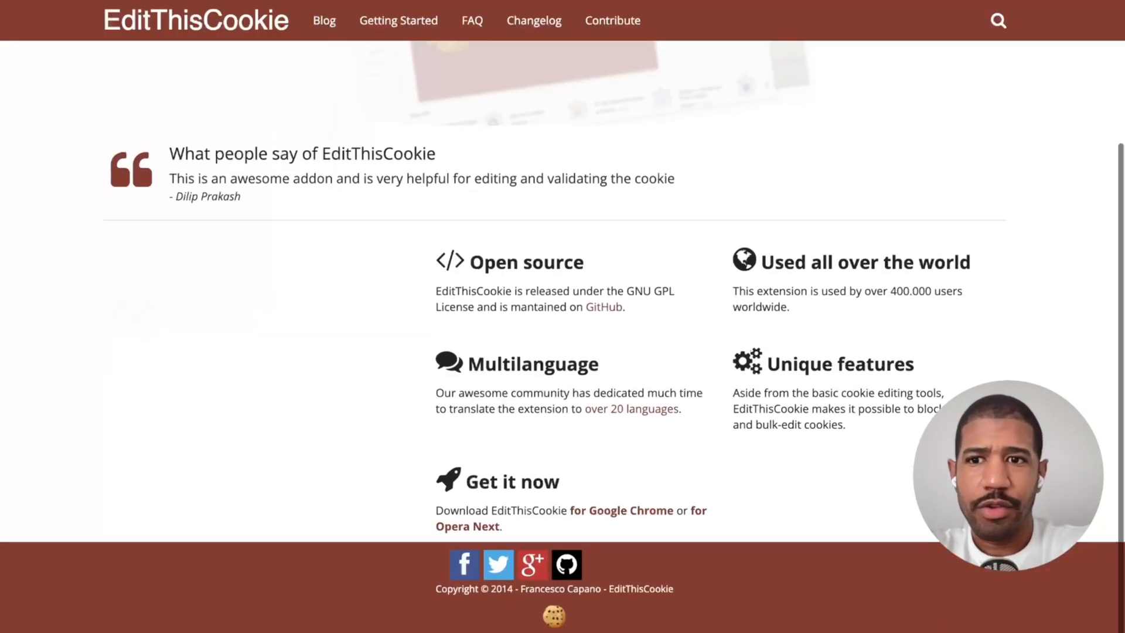
pyautogui.scroll(3, 563, 337)
pyautogui.hscroll(-5, 562, 337)
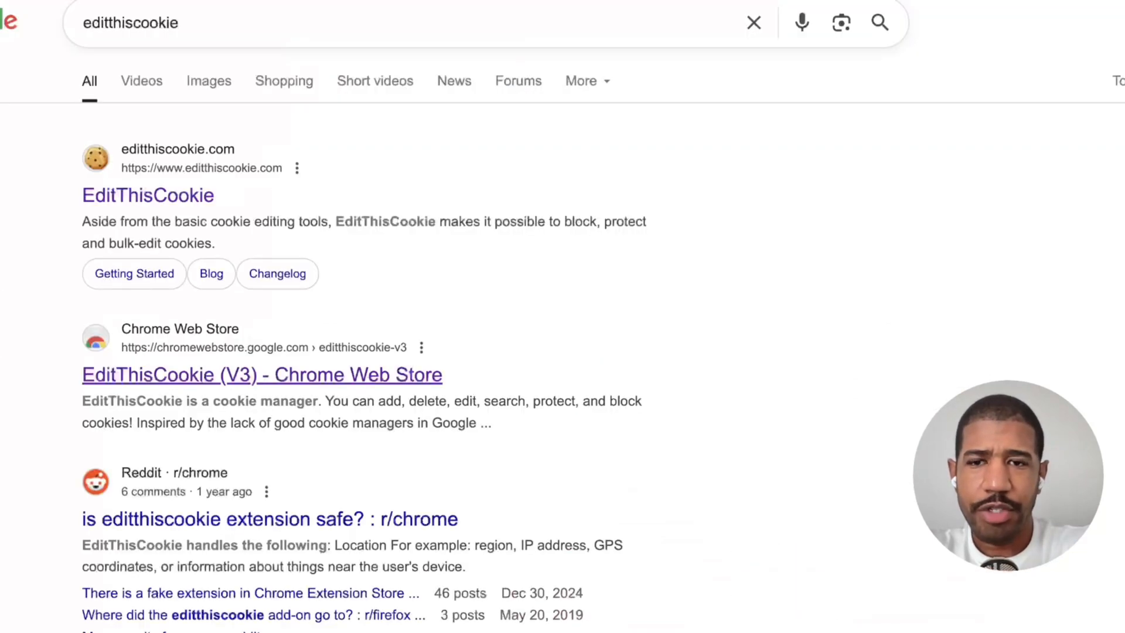
pyautogui.click(262, 375)
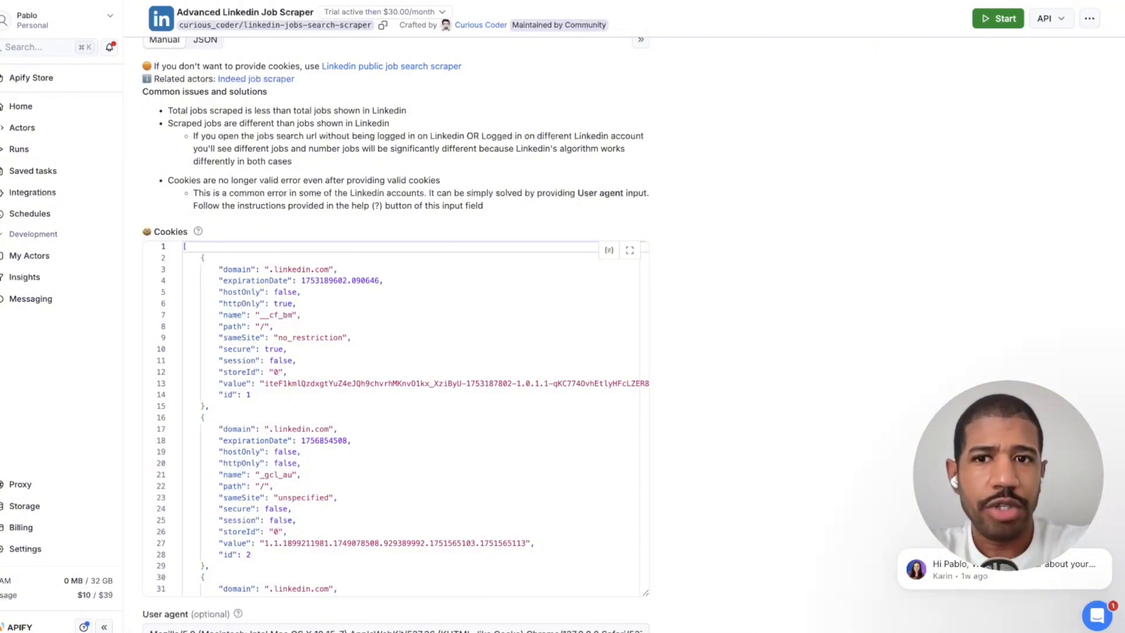
# In Apify, replace the scraper's entire Cookies content with the copied LinkedIn cookies JSON.
pyautogui.scroll(-1, 396, 352)
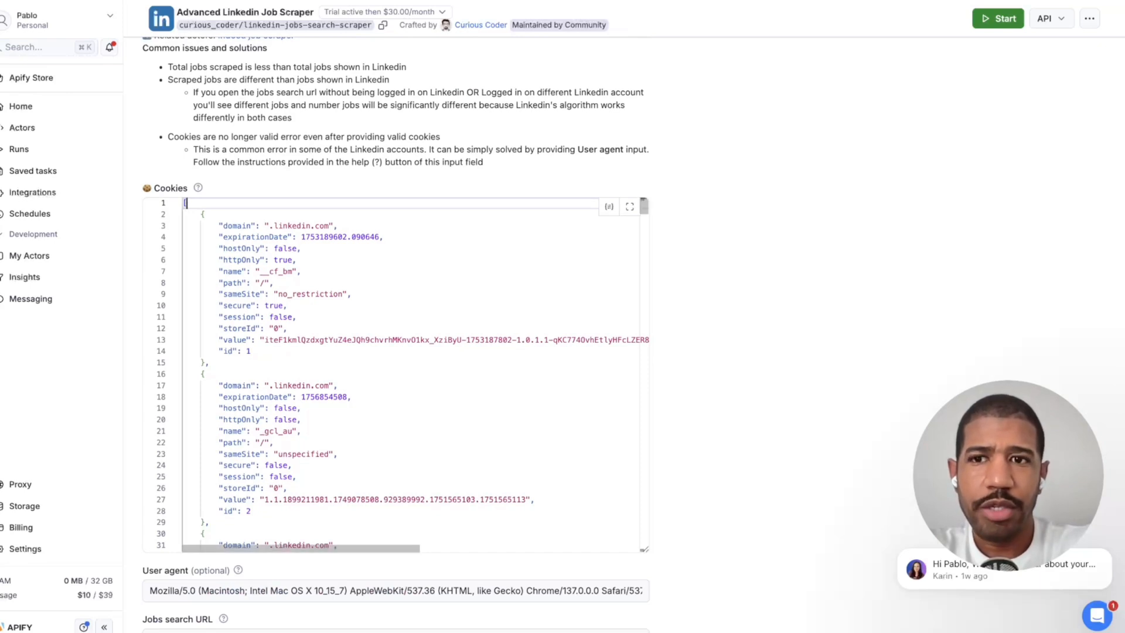
pyautogui.press('super+a')
pyautogui.press('BackSpace')
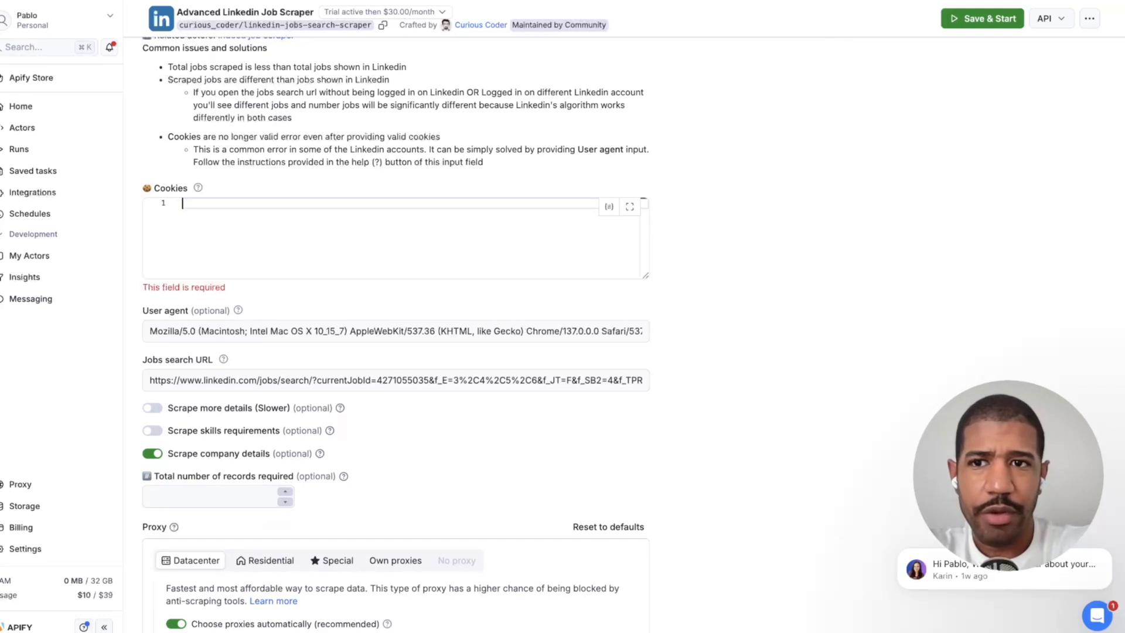
pyautogui.press('super+v')
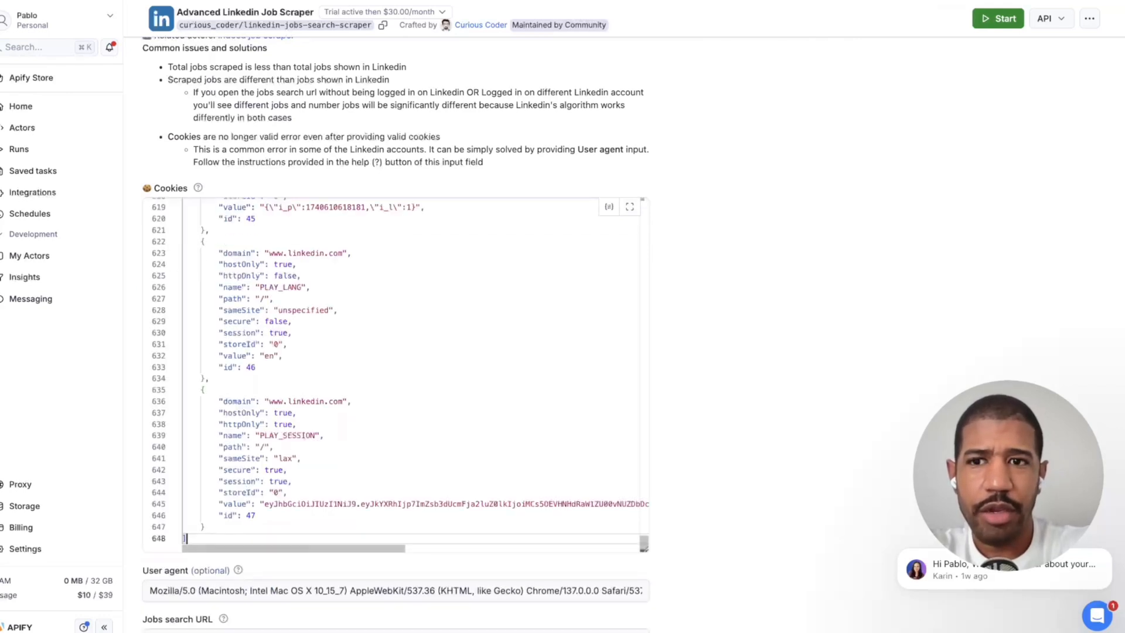
pyautogui.scroll(20, 410, 375)
pyautogui.scroll(10, 410, 375)
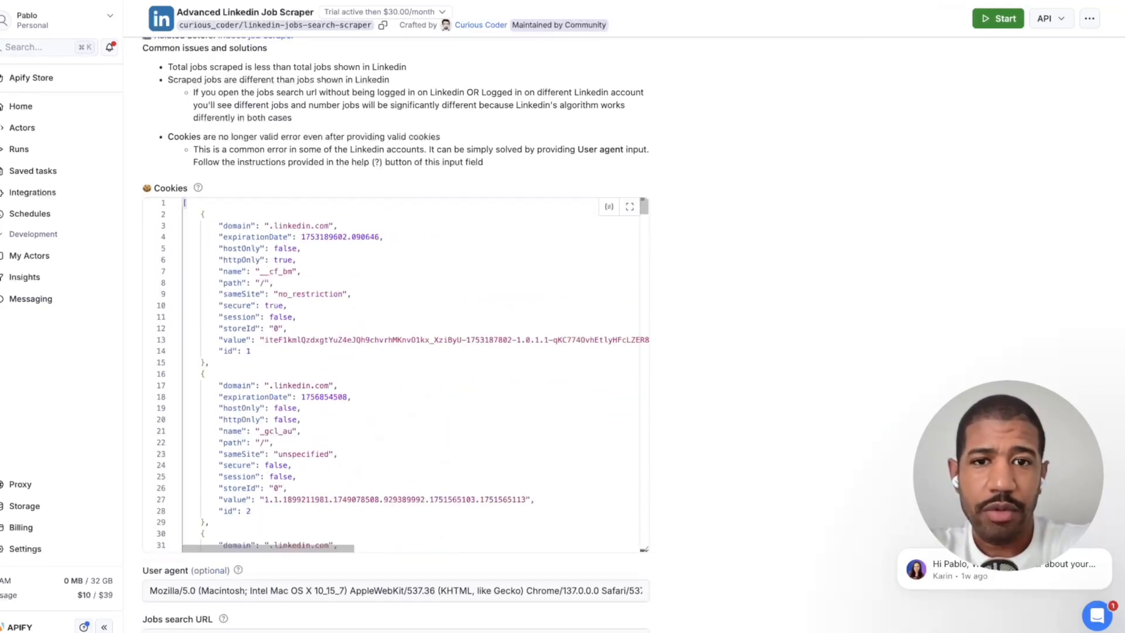
# Review the remaining scraper inputs, including the total number of records required, the proxy settings and the run options.
pyautogui.scroll(-1, 762, 317)
pyautogui.scroll(-2, 633, 334)
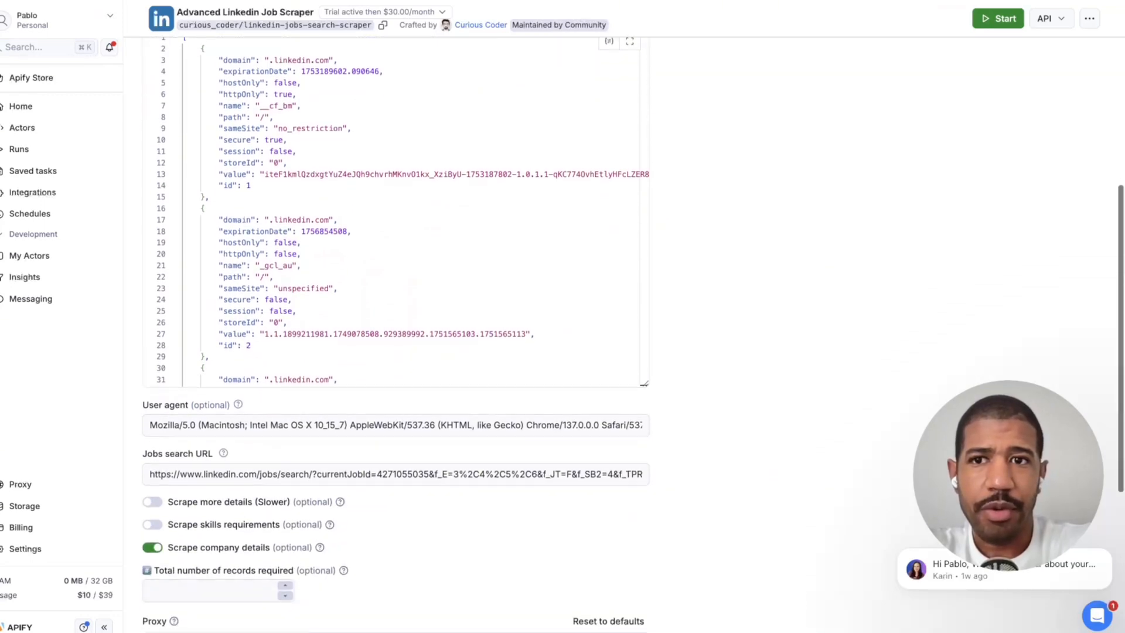
pyautogui.scroll(8, 633, 334)
pyautogui.scroll(-4, 633, 334)
pyautogui.scroll(-10, 633, 334)
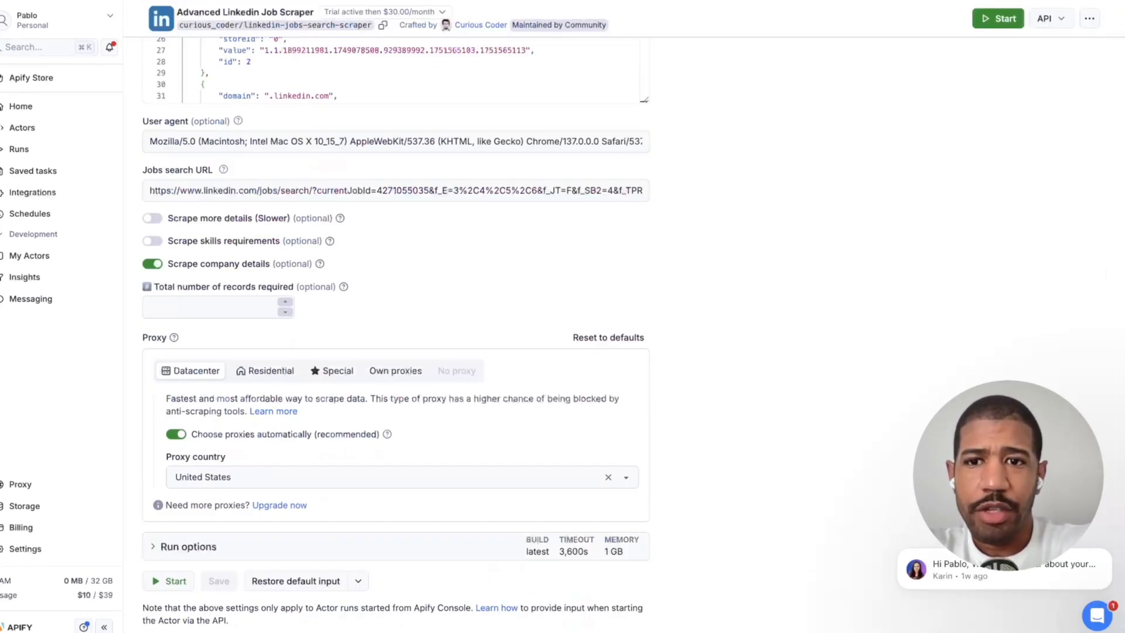
pyautogui.click(211, 307)
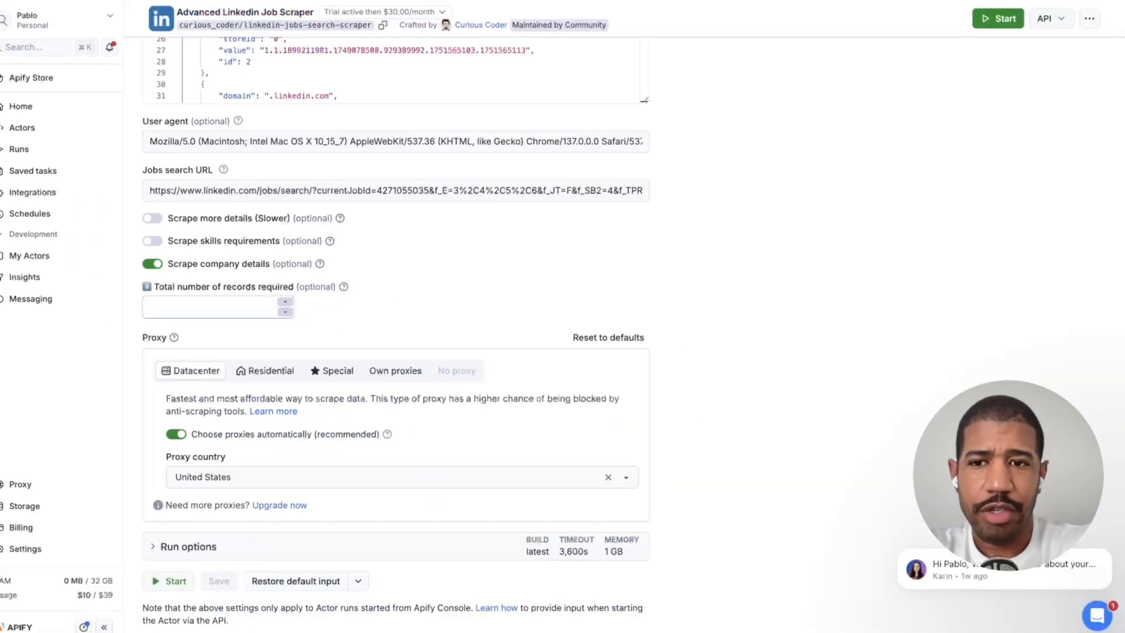
pyautogui.scroll(-1, 331, 343)
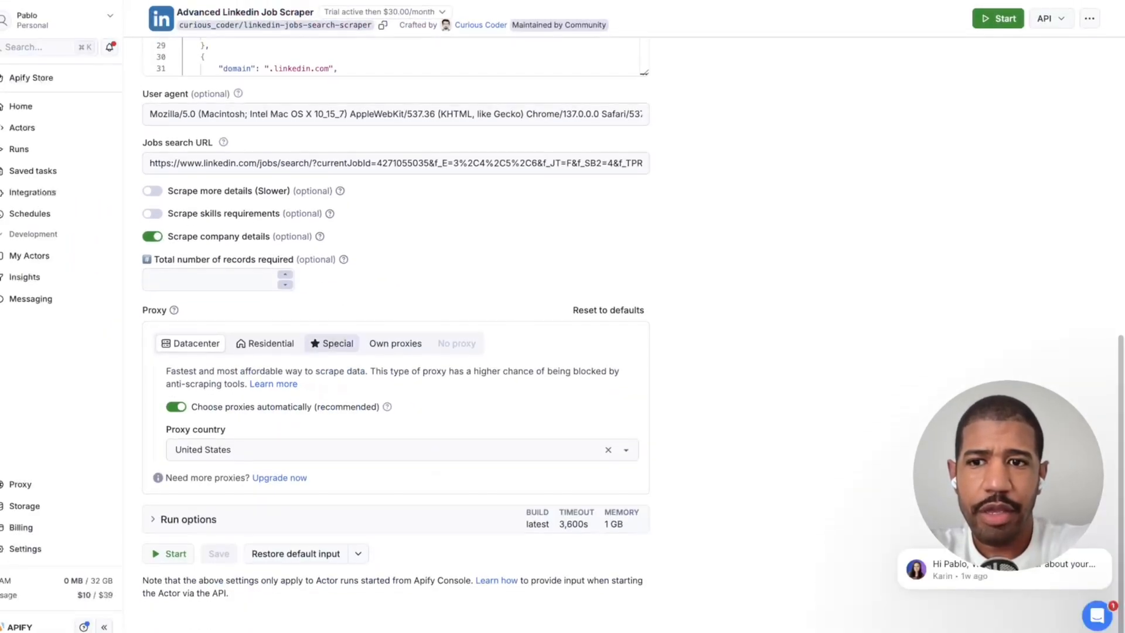
pyautogui.scroll(-1, 352, 469)
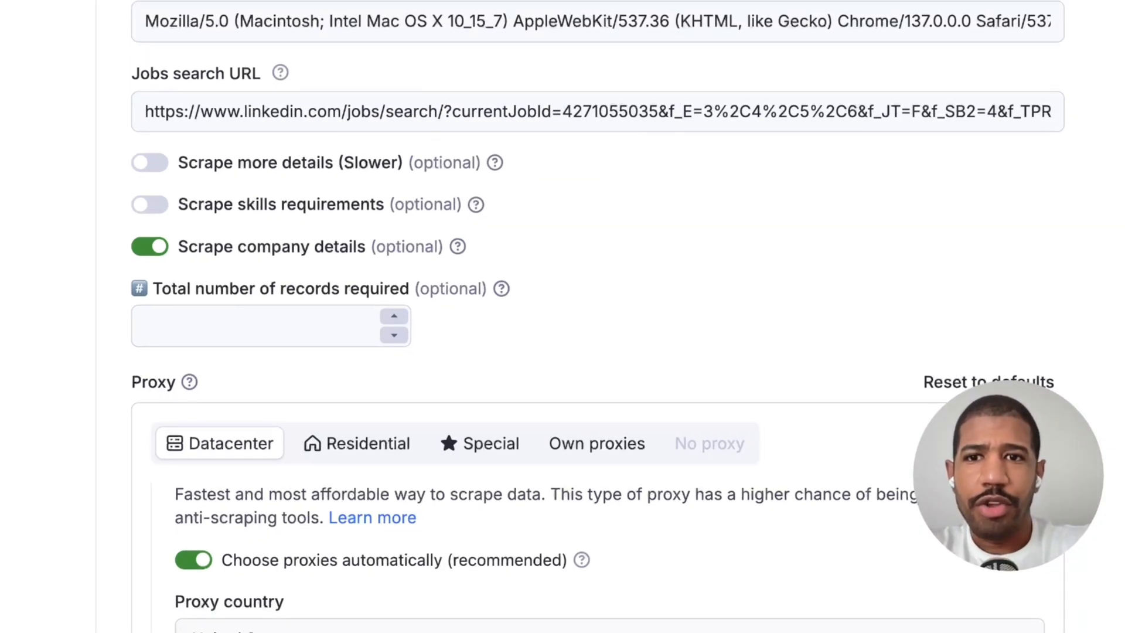
# Check the optional Scrape more details and Scrape skills requirements settings, and start the scraper run.
pyautogui.moveTo(453, 204); pyautogui.dragTo(178, 204)
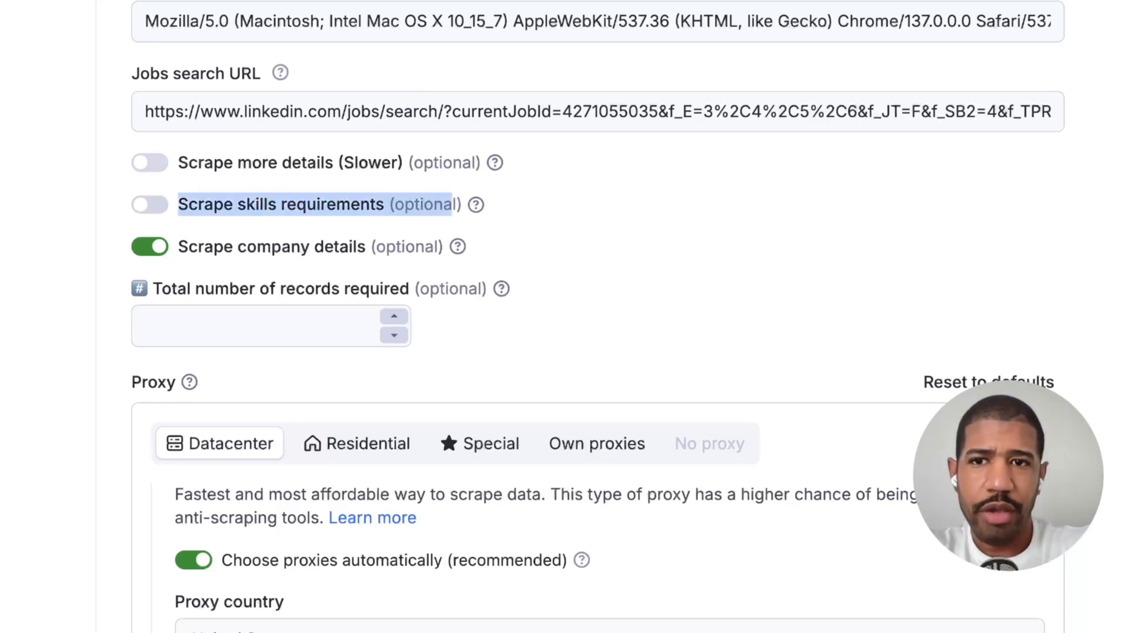
pyautogui.moveTo(404, 163); pyautogui.dragTo(290, 163)
pyautogui.moveTo(370, 204); pyautogui.dragTo(224, 205)
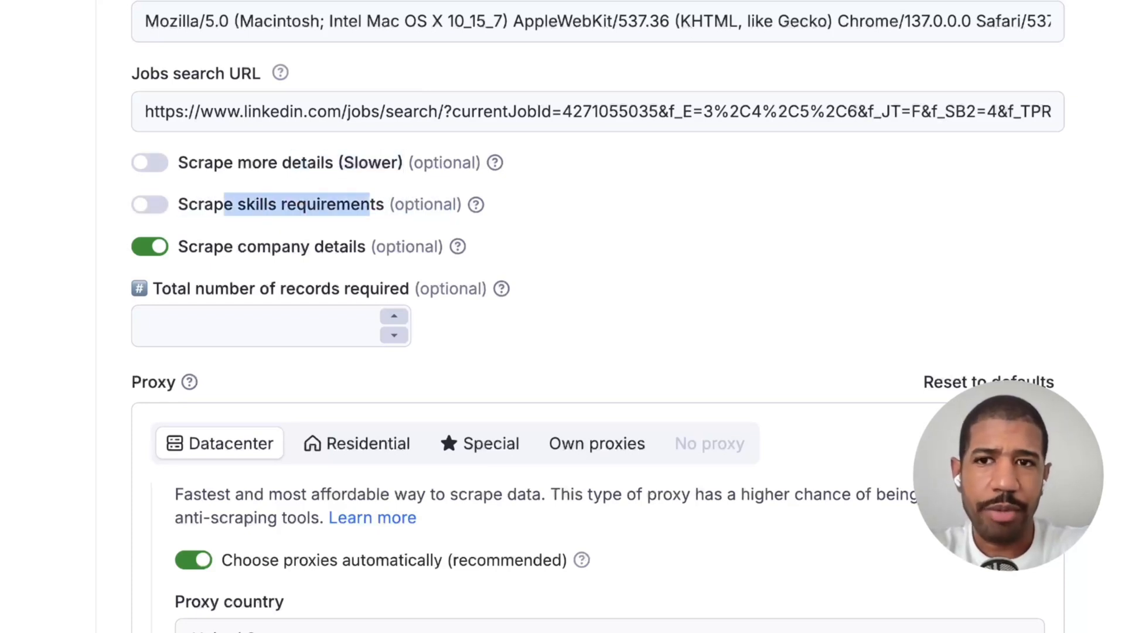
pyautogui.click(224, 205)
pyautogui.moveTo(439, 163); pyautogui.dragTo(334, 163)
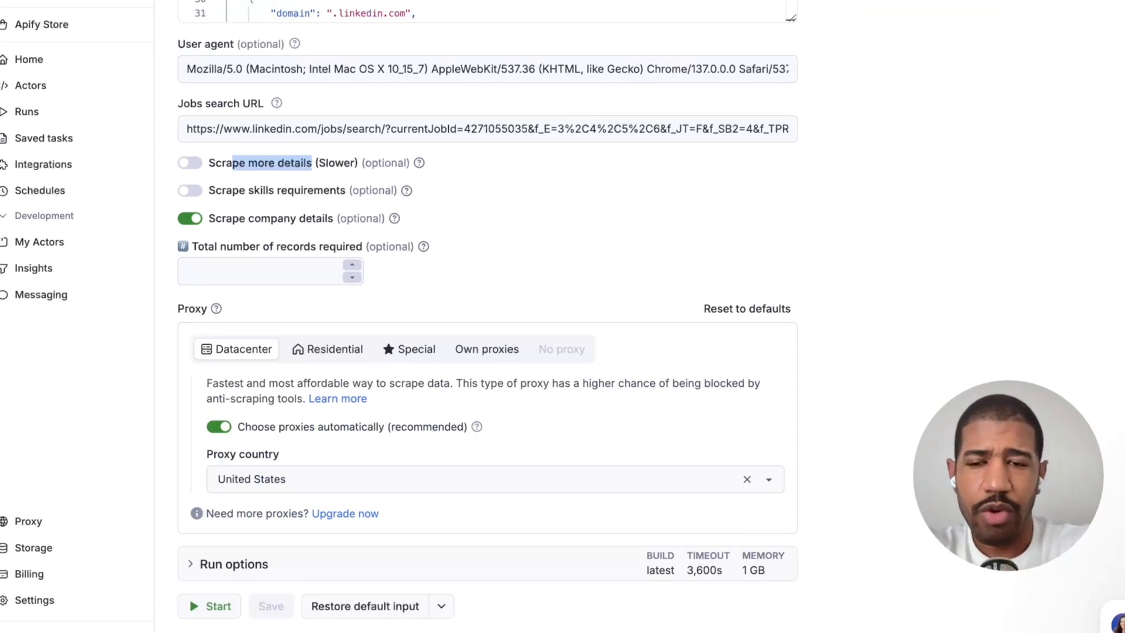
pyautogui.scroll(-2, 488, 328)
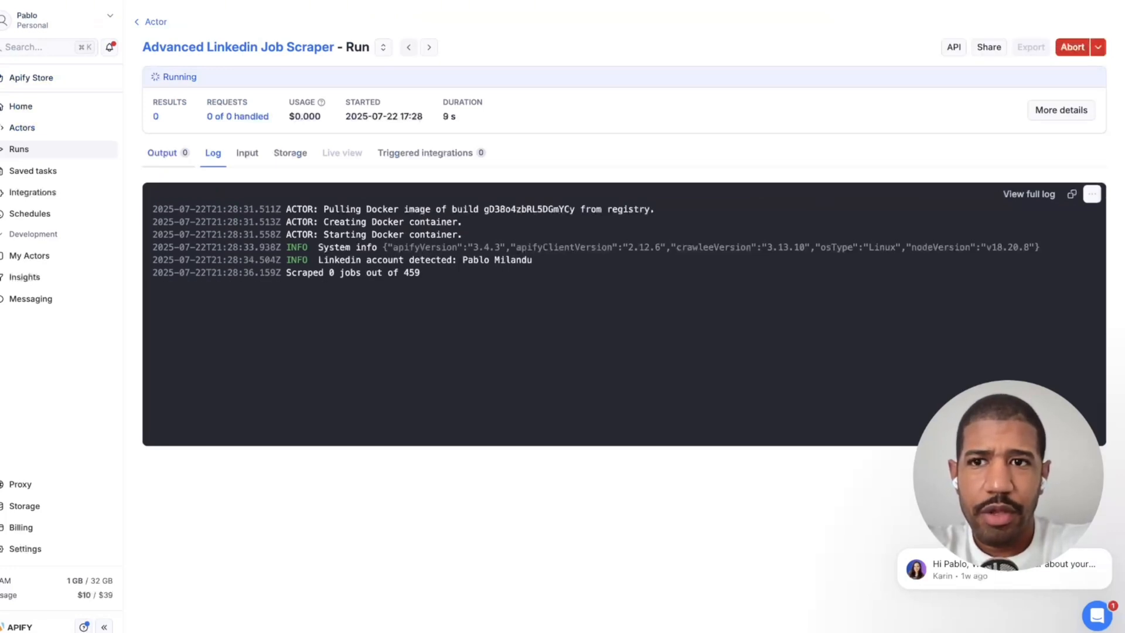
# Inspect the running scraper's output table and result figures, and return to its log.
pyautogui.click(167, 153)
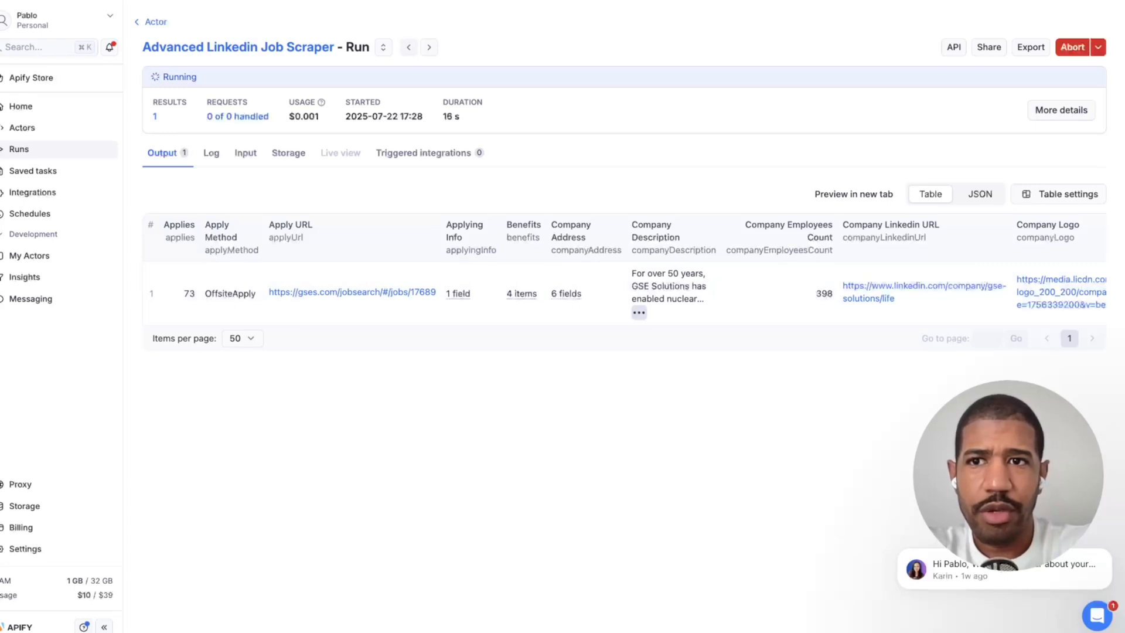
pyautogui.moveTo(158, 102); pyautogui.dragTo(255, 116)
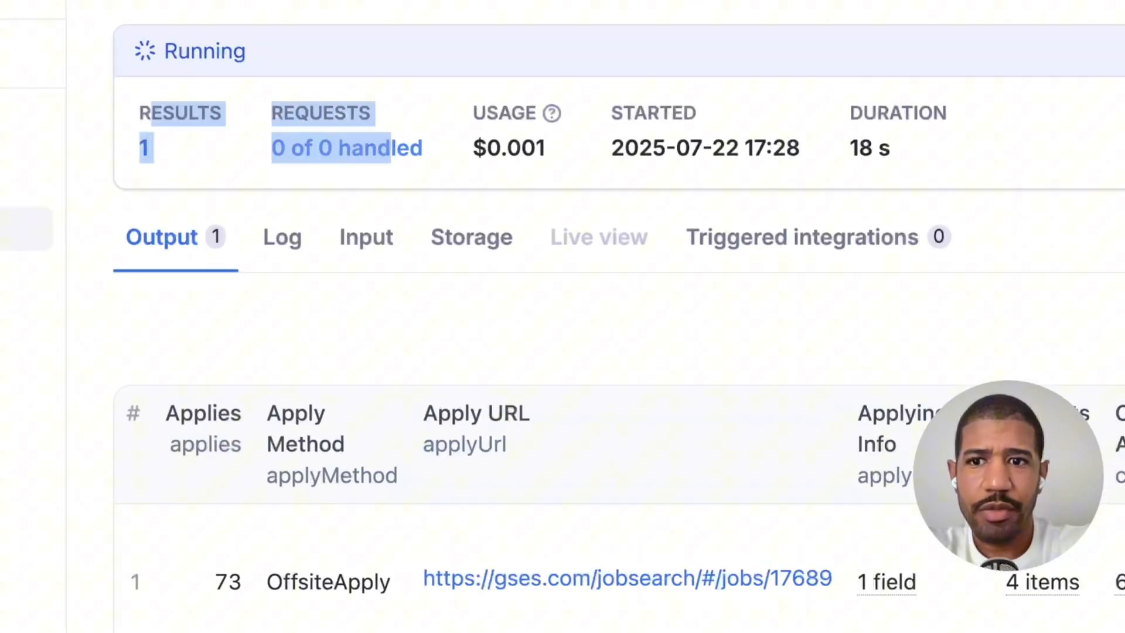
pyautogui.moveTo(391, 147); pyautogui.dragTo(189, 114)
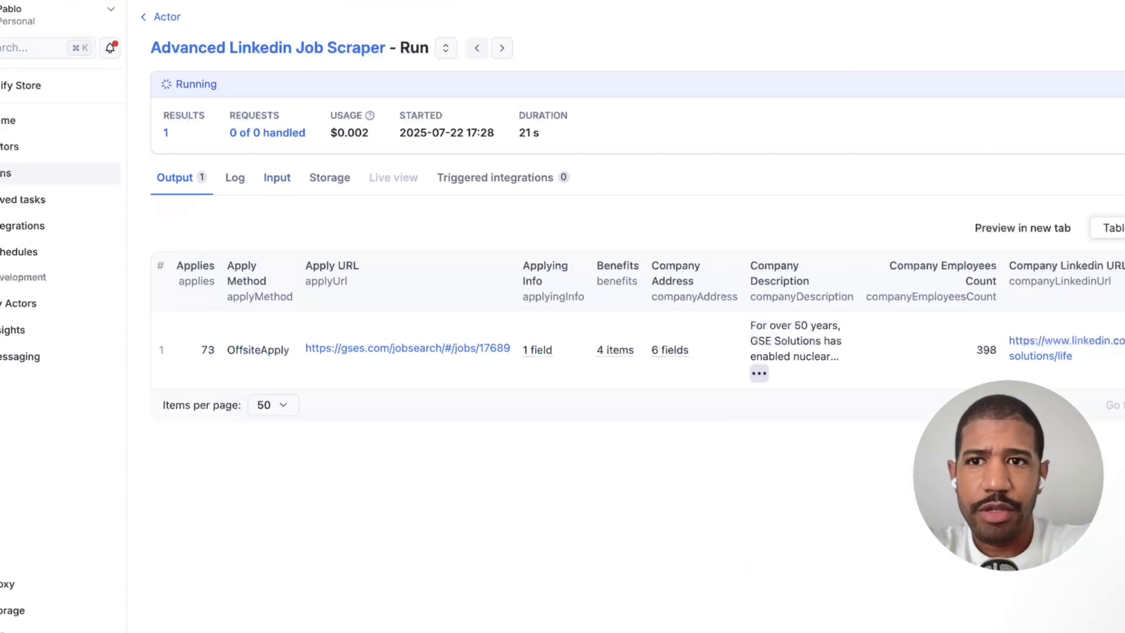
pyautogui.click(234, 177)
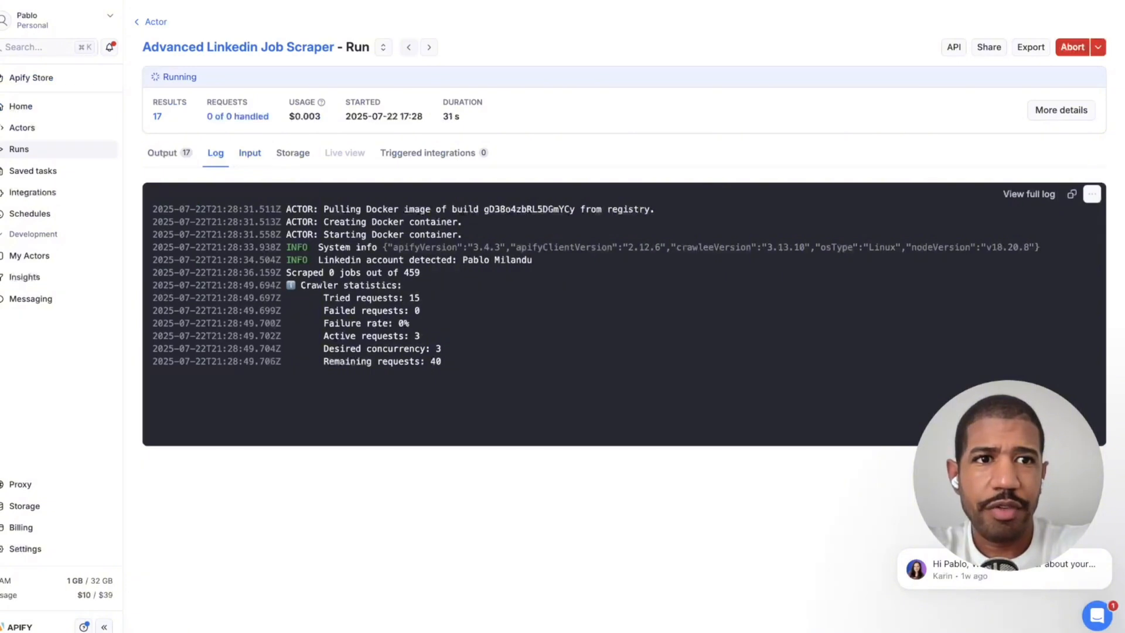
# Abort the scraper run and check its usage cost.
pyautogui.click(1072, 47)
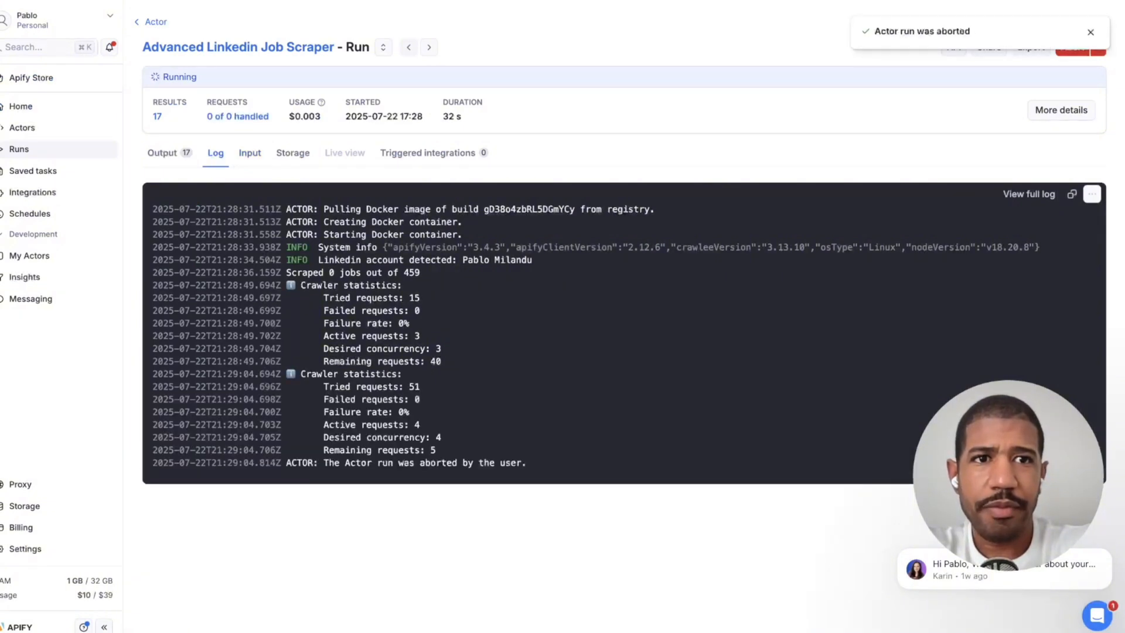
pyautogui.click(1091, 33)
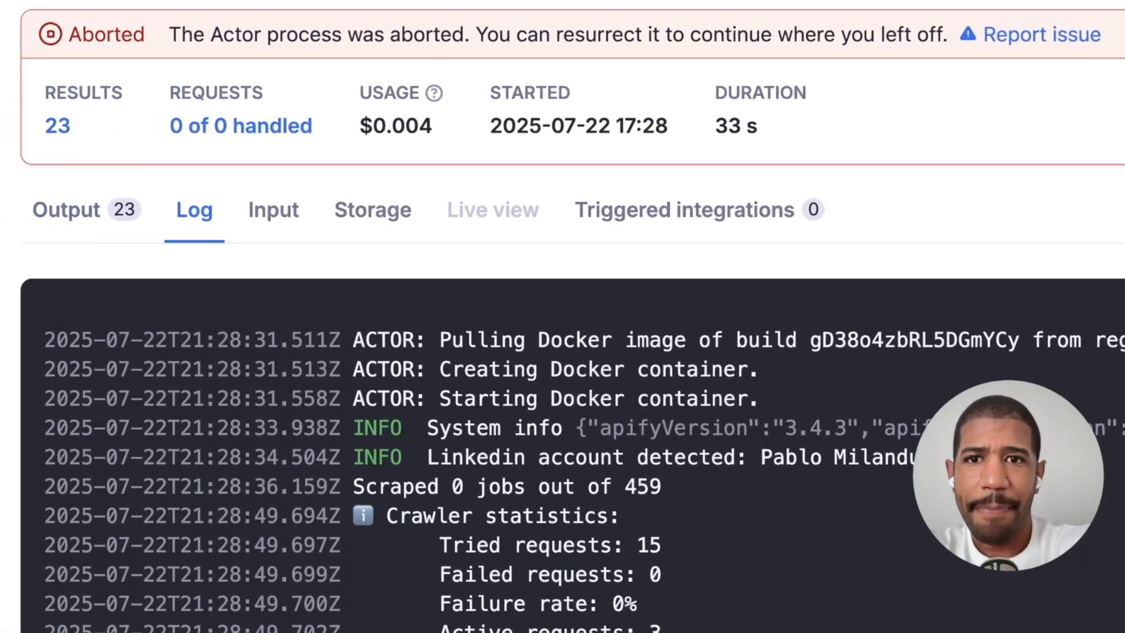
pyautogui.doubleClick(326, 126)
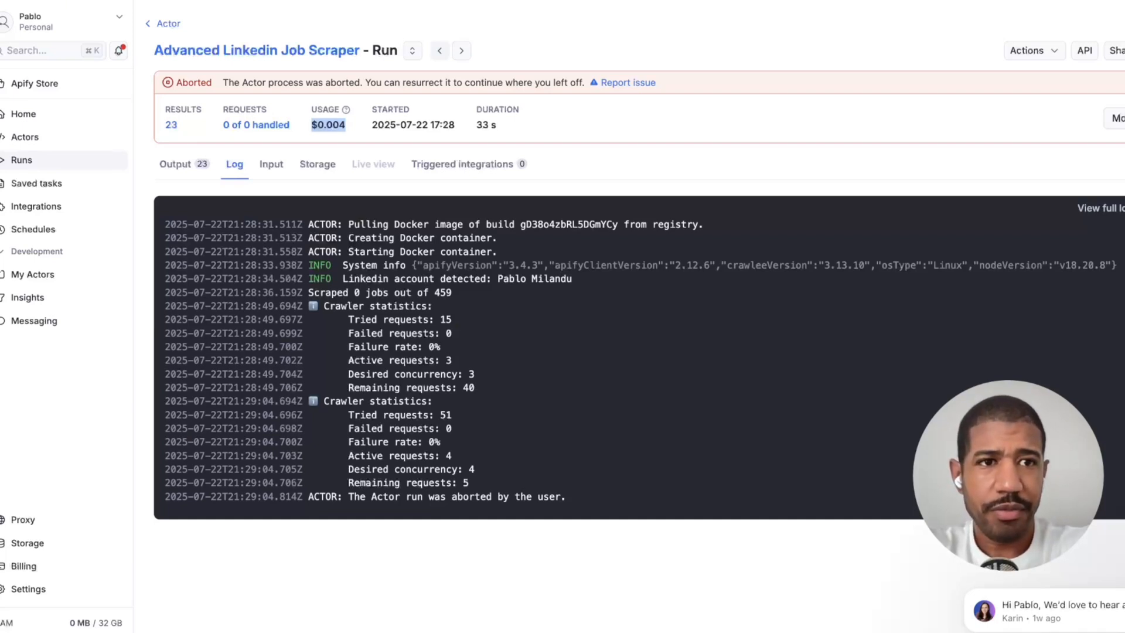
pyautogui.click(354, 131)
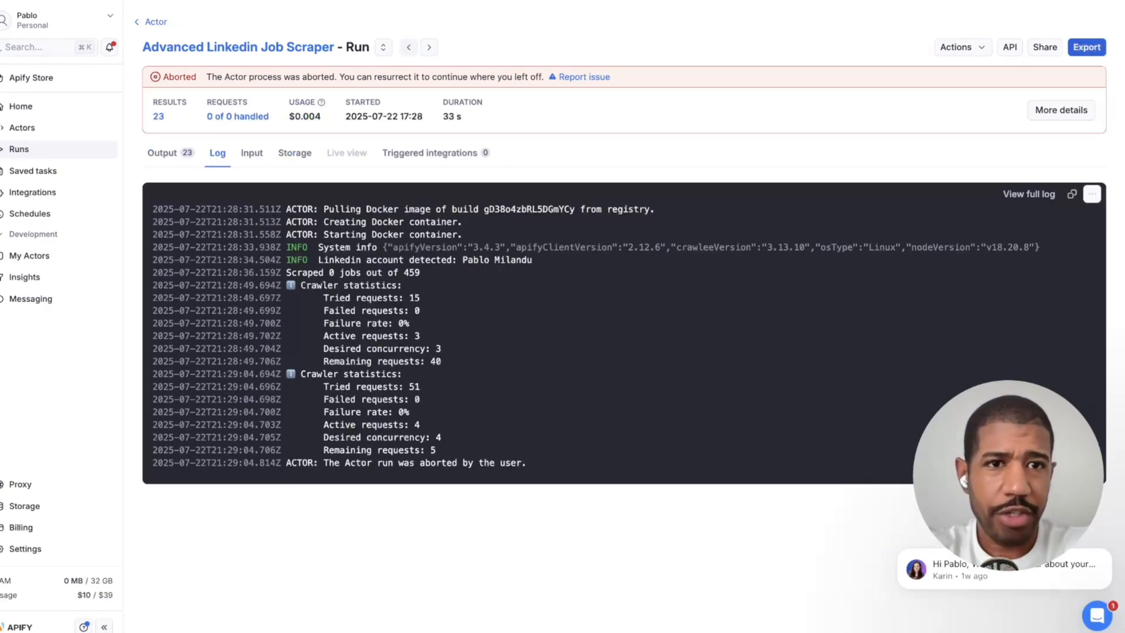
# Open the run's dataset export options, examine the fields available for the CSV export, and close the export without downloading.
pyautogui.click(1087, 47)
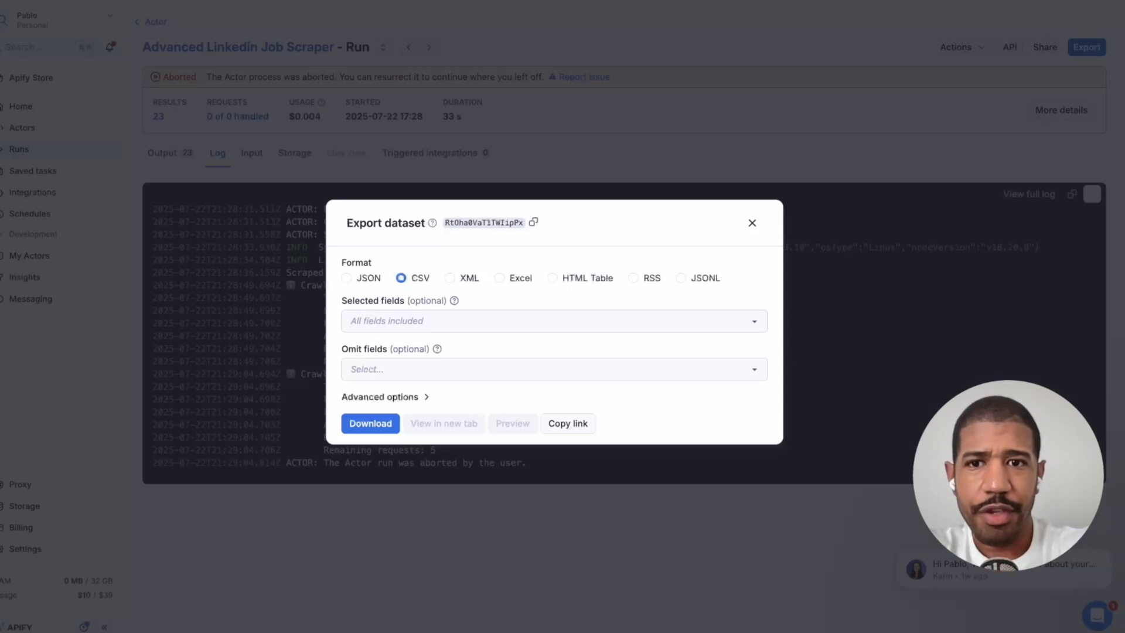
pyautogui.click(551, 321)
pyautogui.scroll(-5, 527, 396)
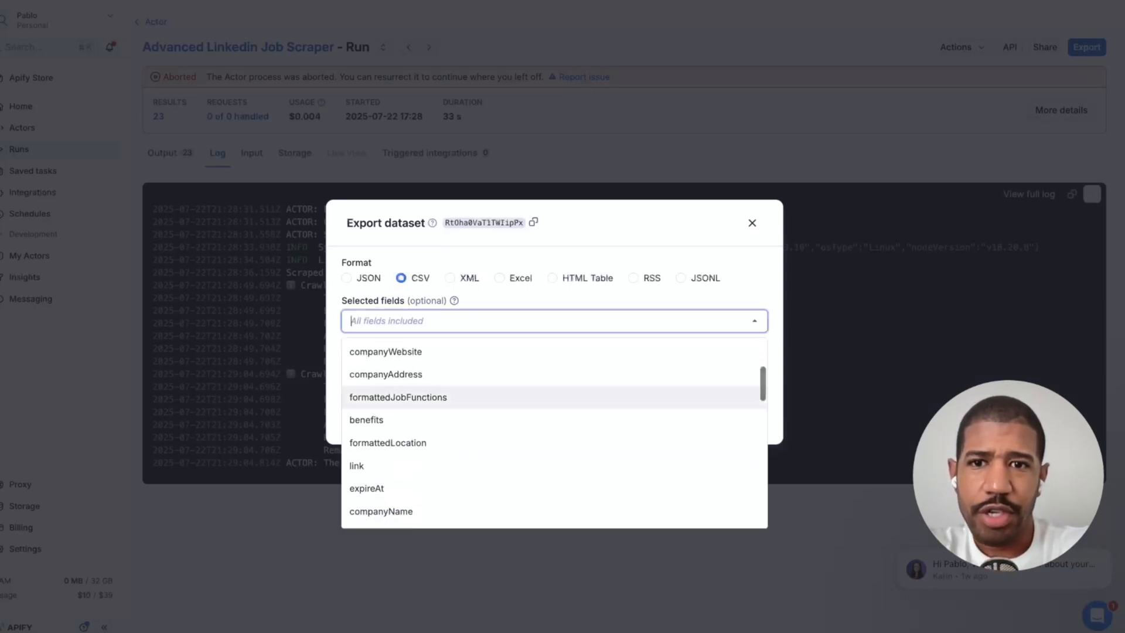
pyautogui.scroll(-10, 527, 387)
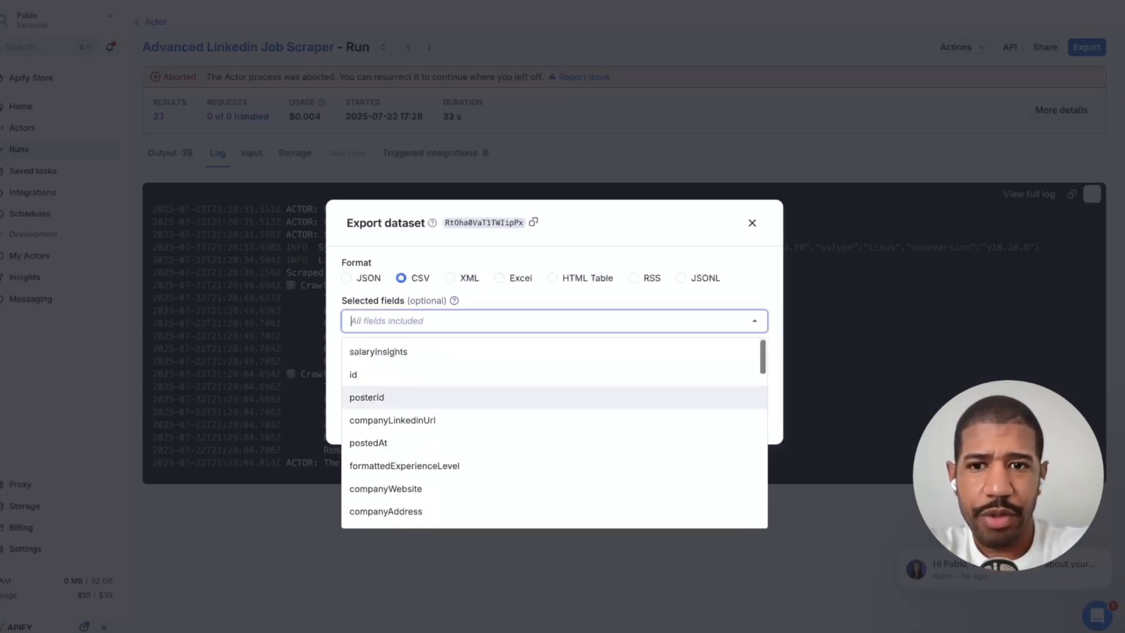
pyautogui.scroll(-3, 528, 410)
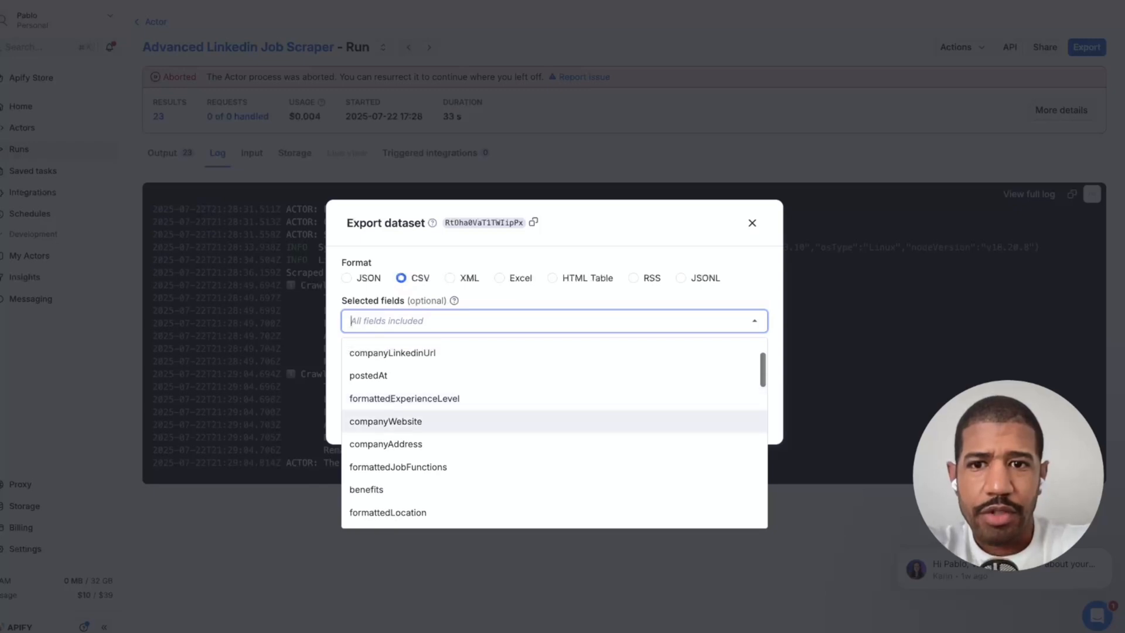
pyautogui.scroll(-3, 528, 404)
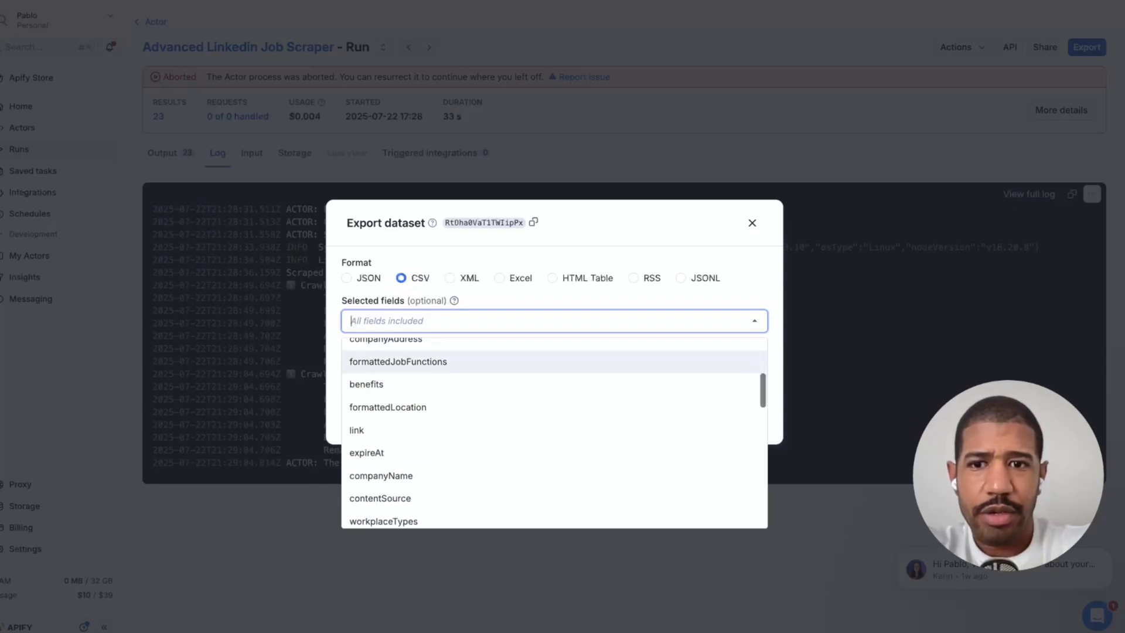
pyautogui.scroll(-6, 527, 384)
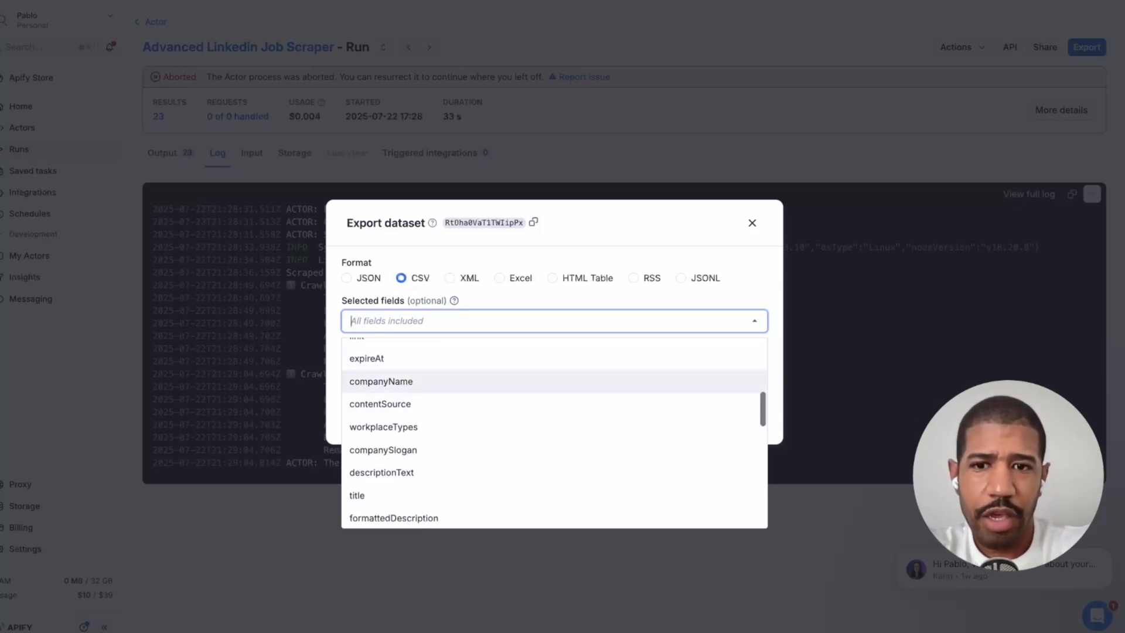
pyautogui.scroll(-4, 528, 404)
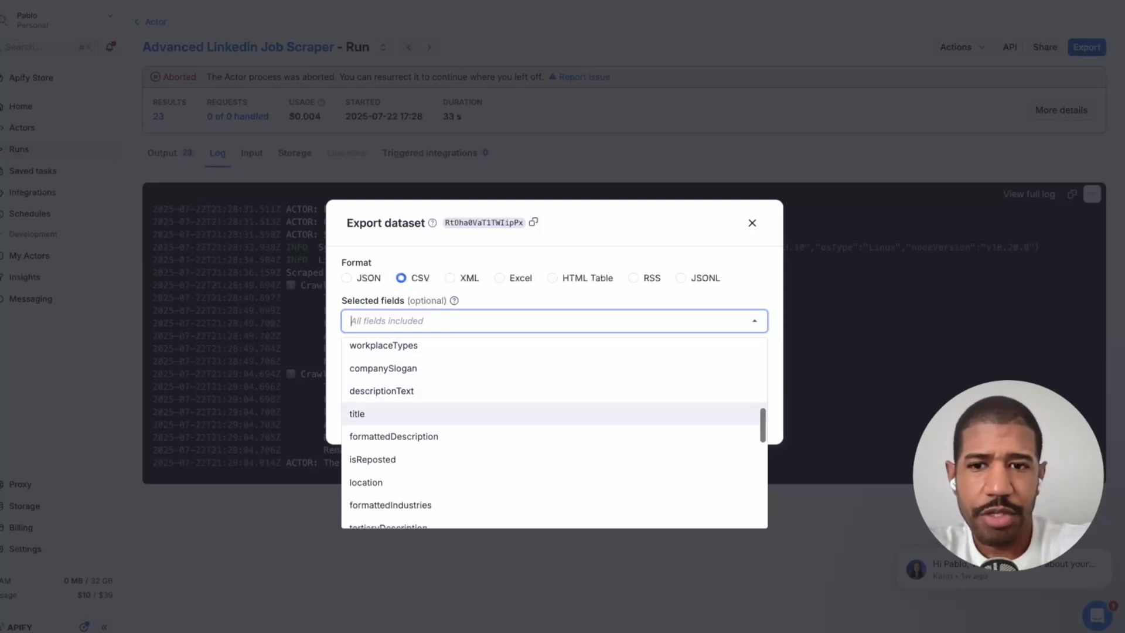
pyautogui.scroll(-9, 527, 422)
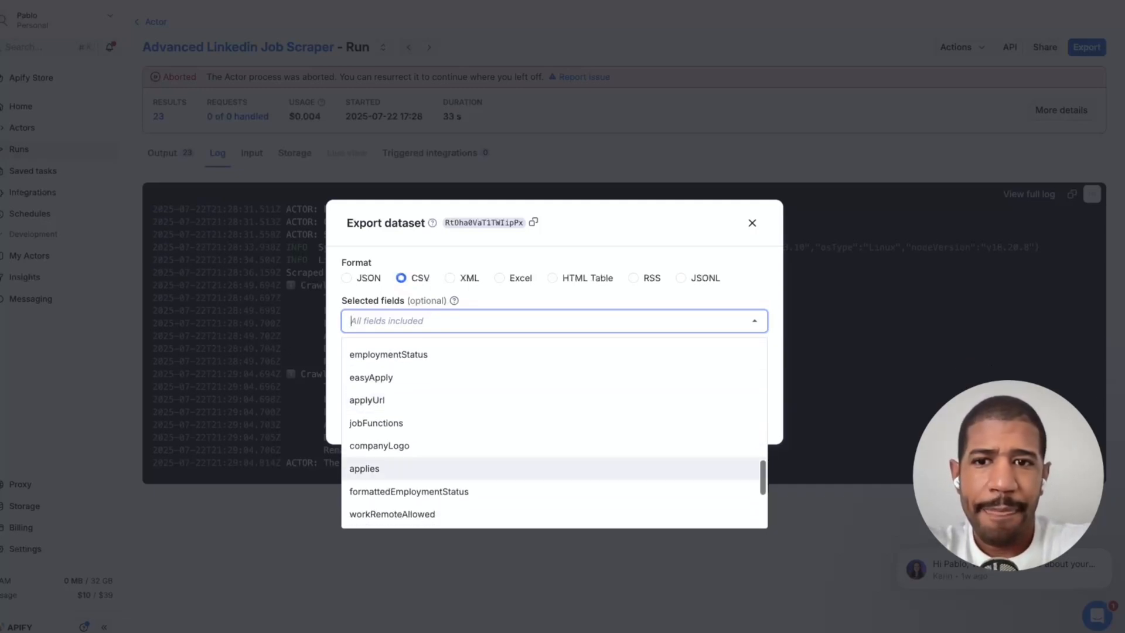
pyautogui.scroll(-7, 554, 422)
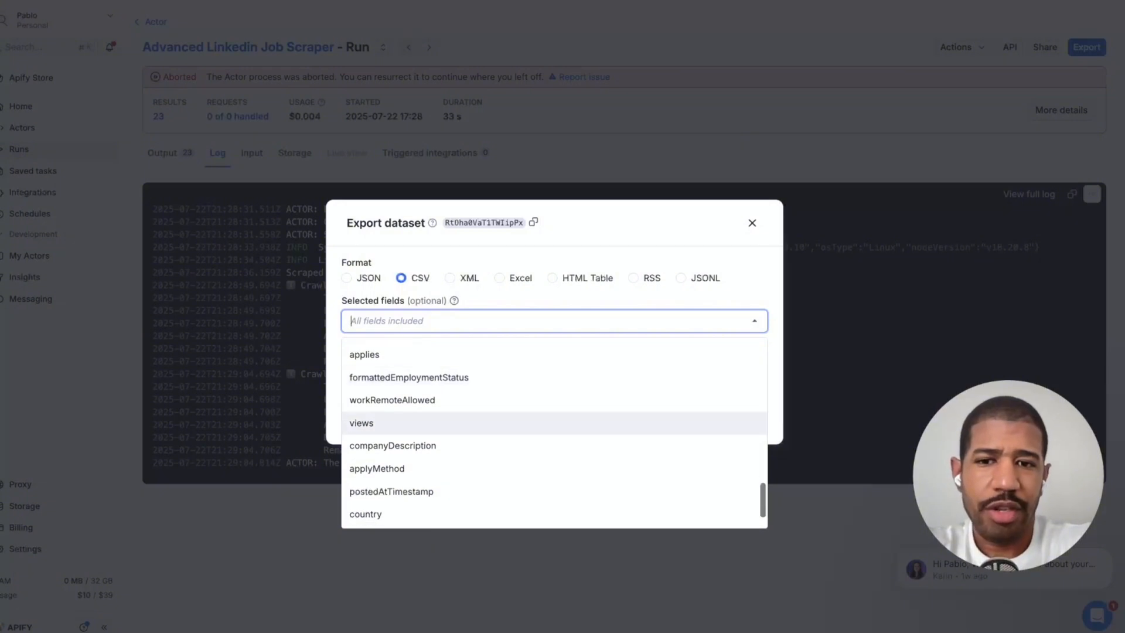
pyautogui.scroll(20, 554, 423)
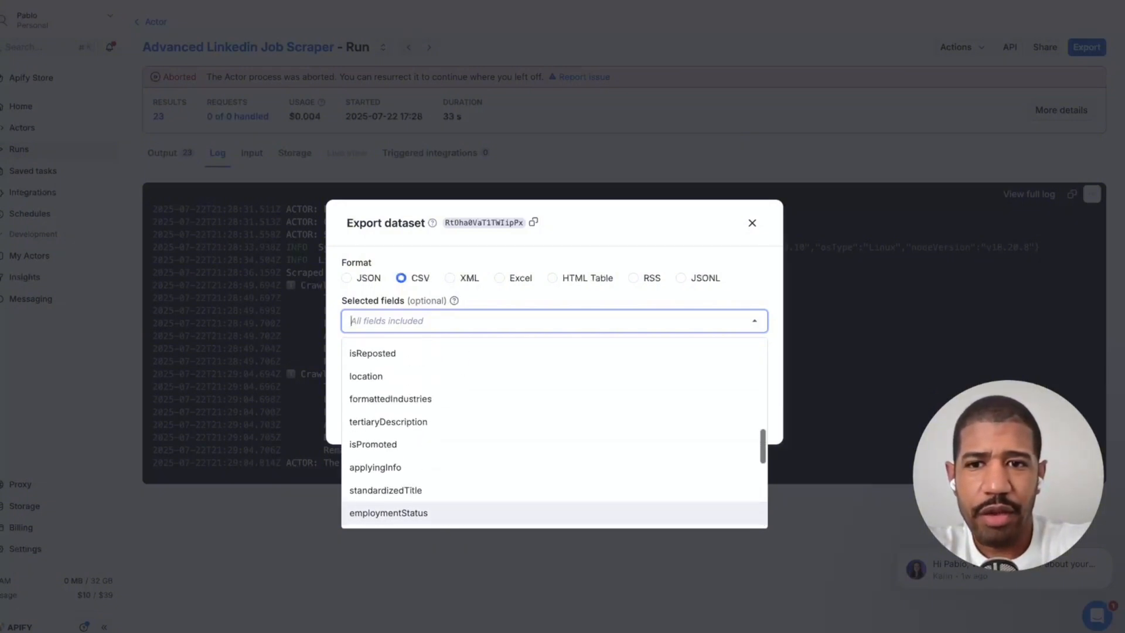
pyautogui.scroll(14, 554, 442)
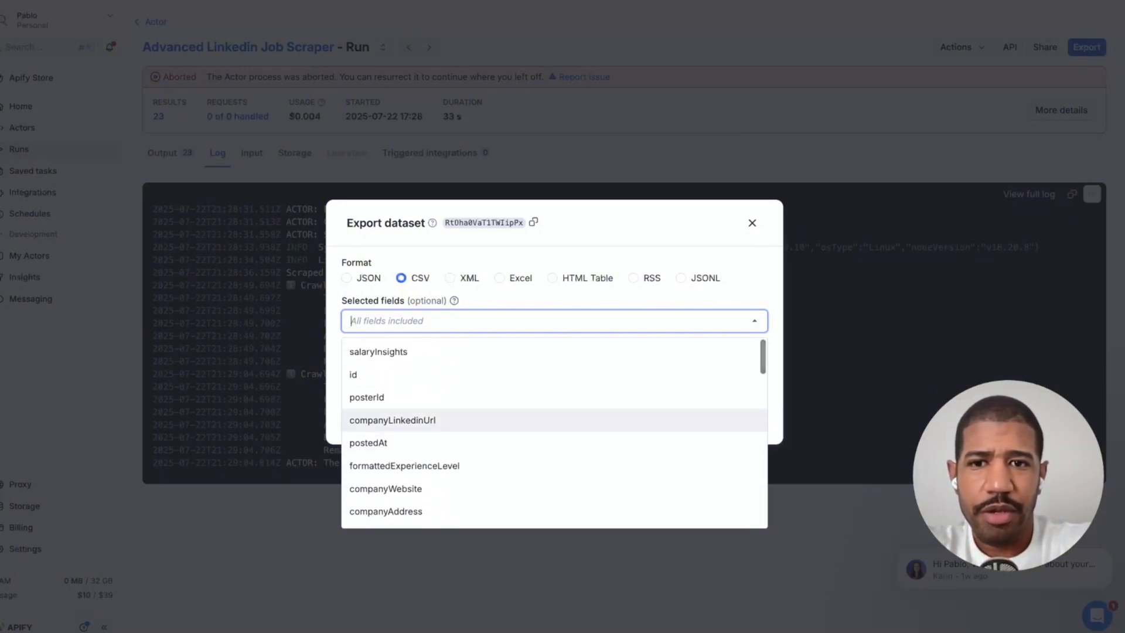
pyautogui.scroll(-5, 554, 410)
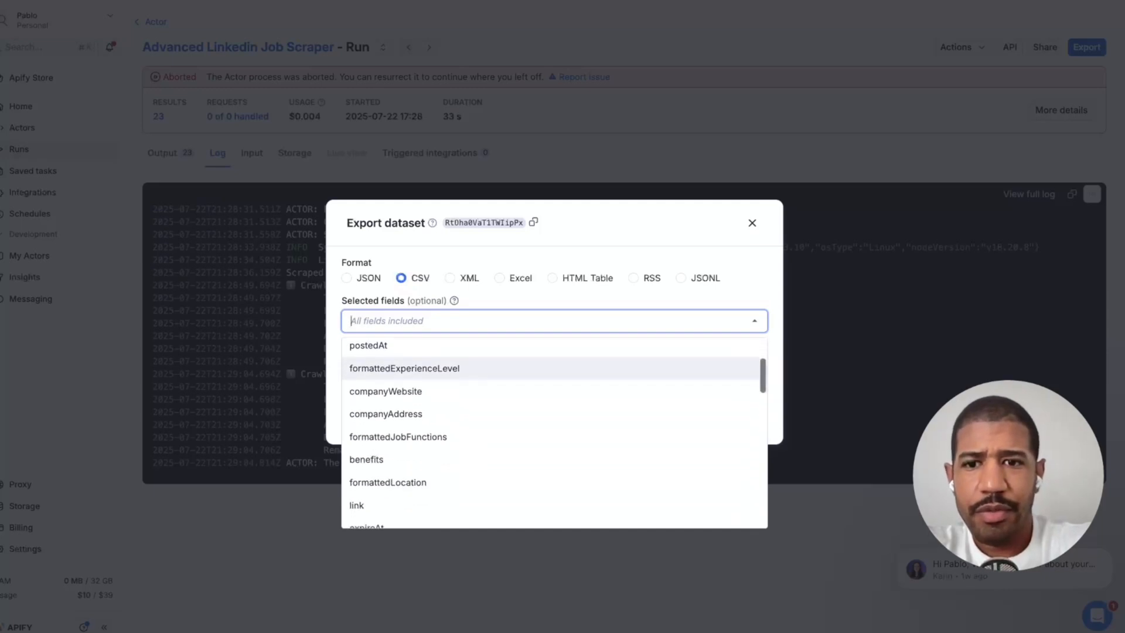
pyautogui.scroll(-8, 554, 410)
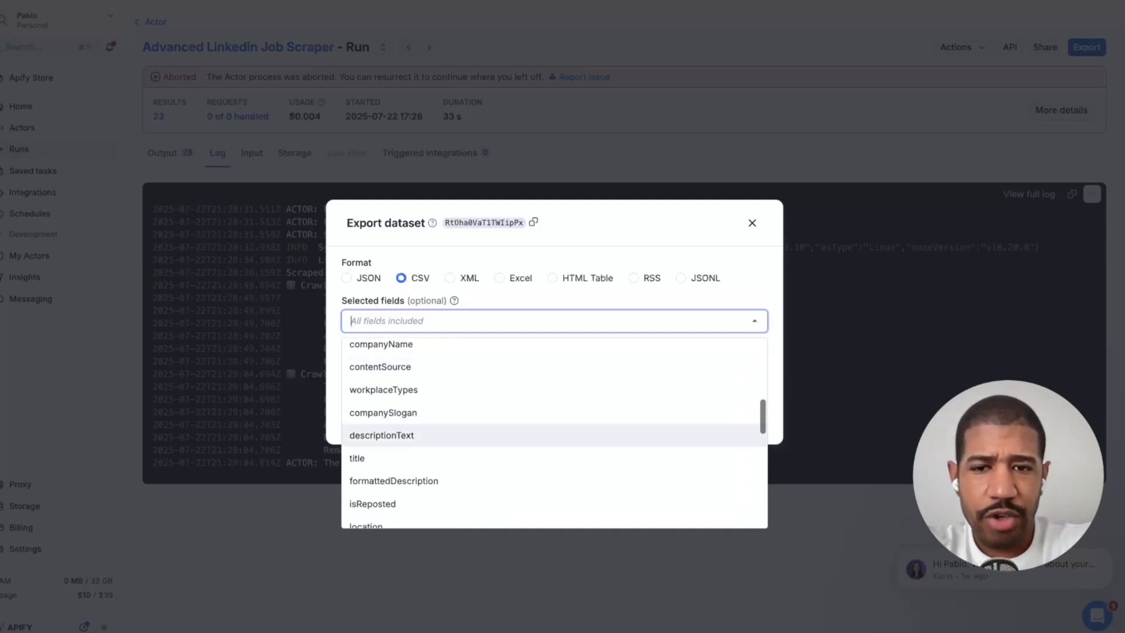
pyautogui.scroll(-2, 554, 433)
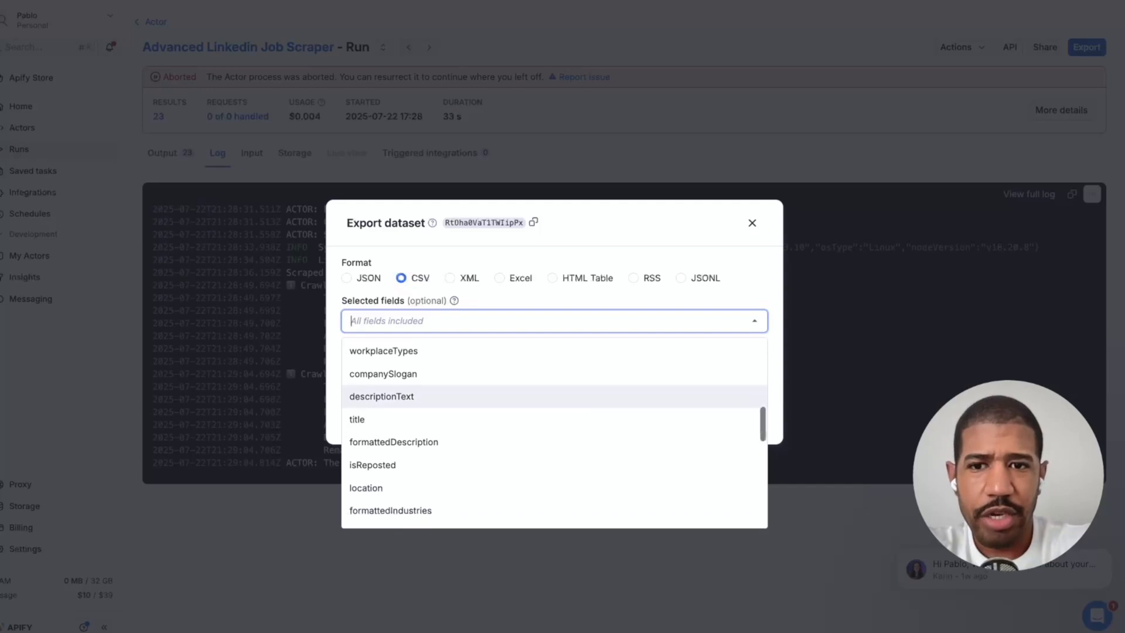
pyautogui.scroll(-2, 554, 409)
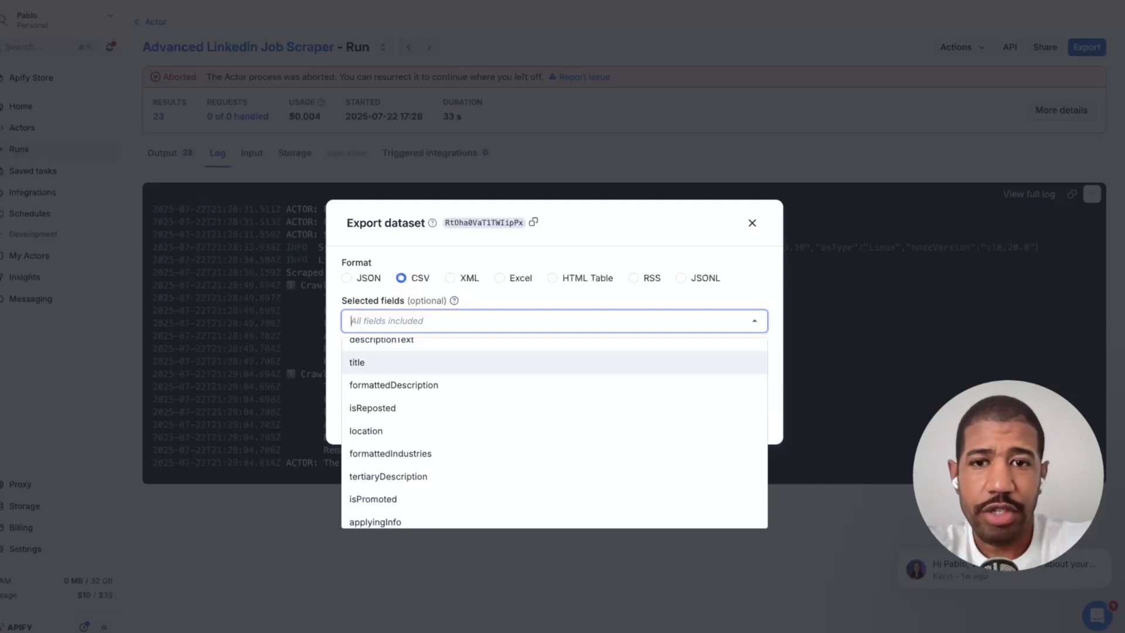
pyautogui.press('Escape')
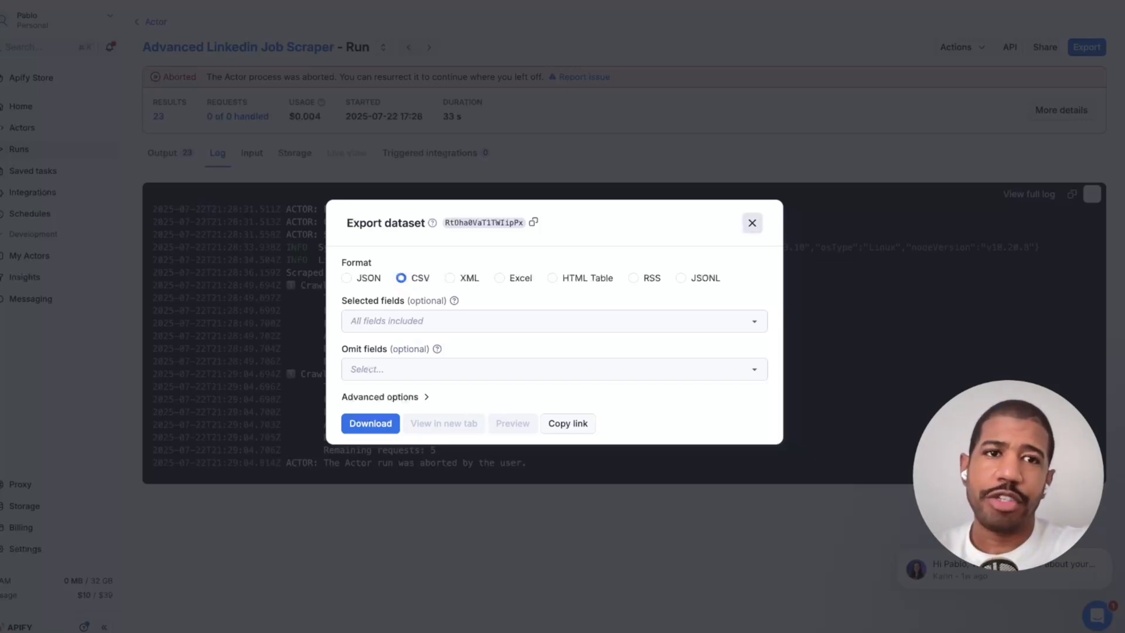
pyautogui.click(753, 223)
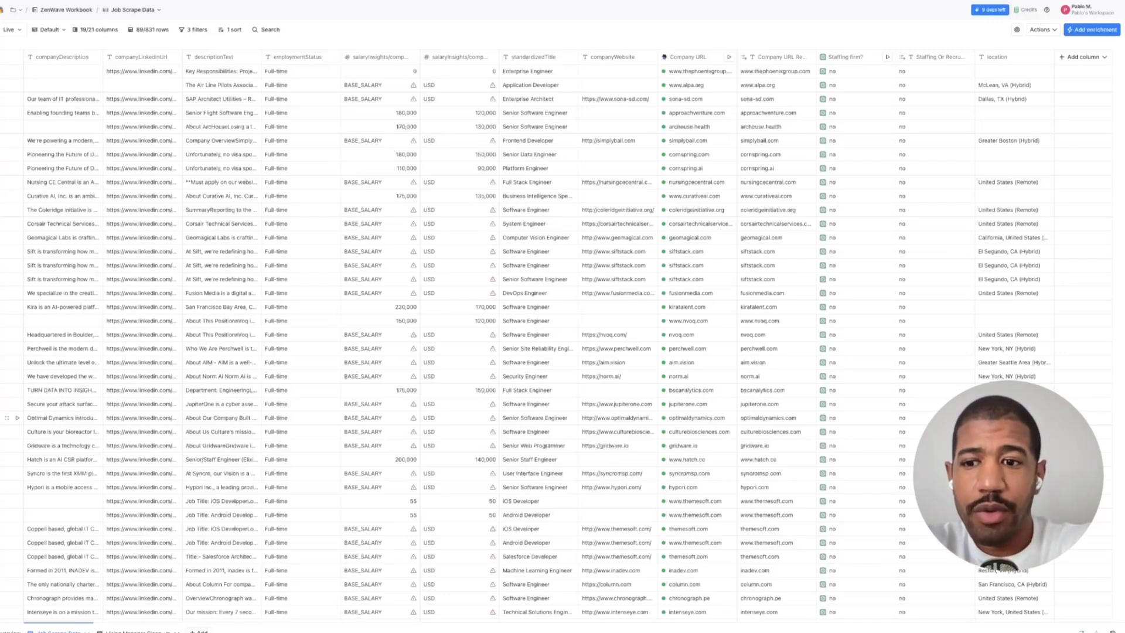
# Switch to Clay and review the columns and rows of the Job Scrape Data table.
pyautogui.click(60, 631)
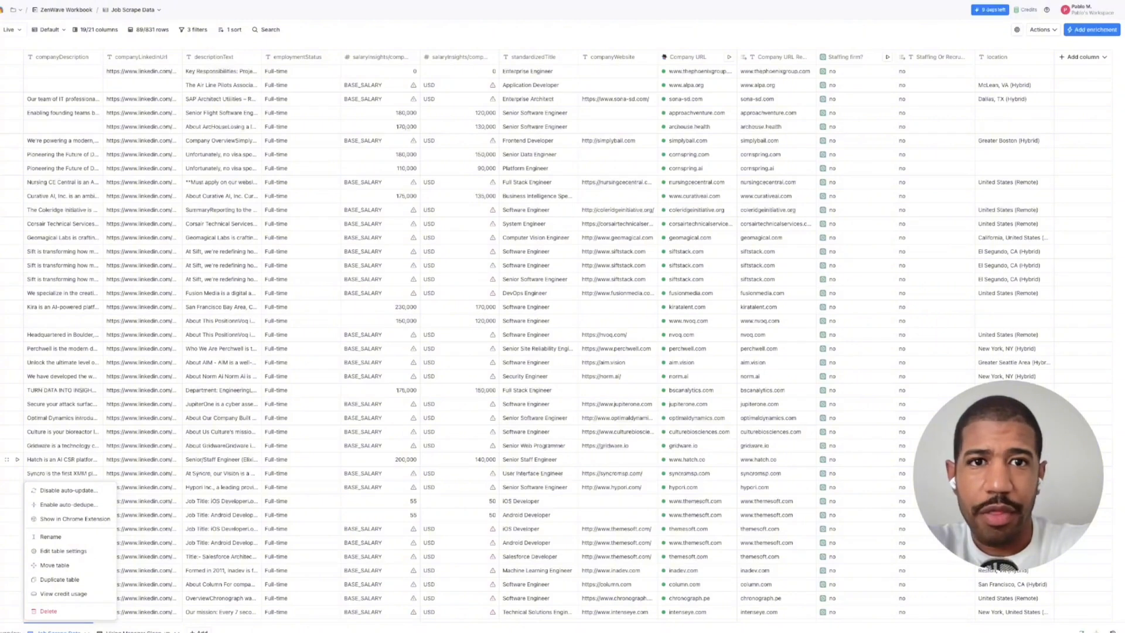
pyautogui.click(142, 460)
pyautogui.hscroll(-8, 615, 321)
pyautogui.click(621, 320)
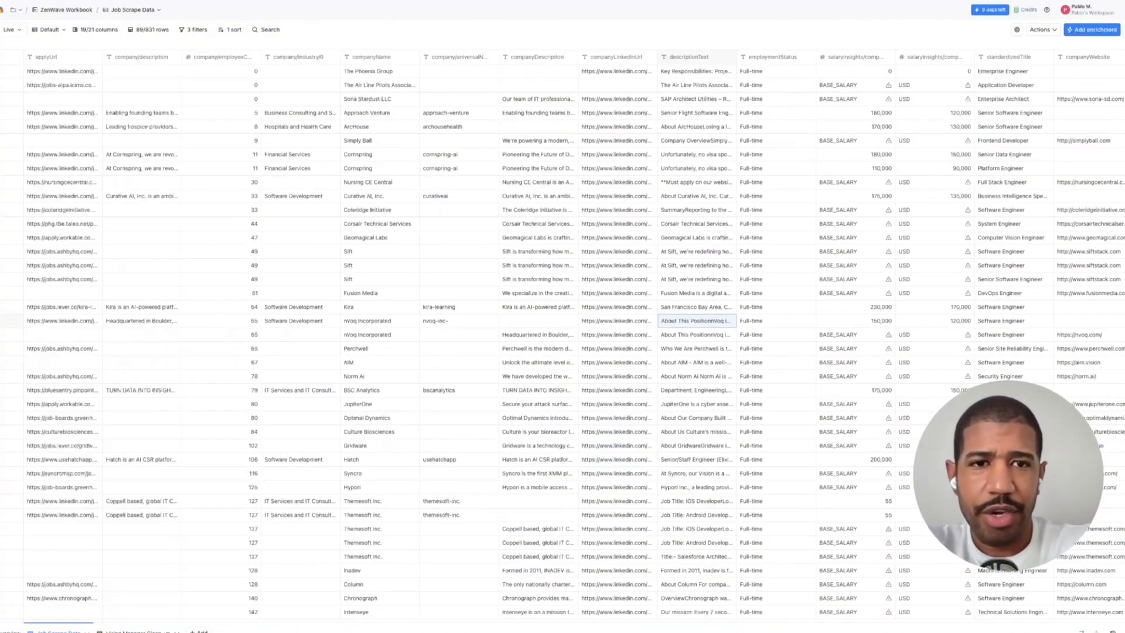
pyautogui.scroll(-12, 563, 337)
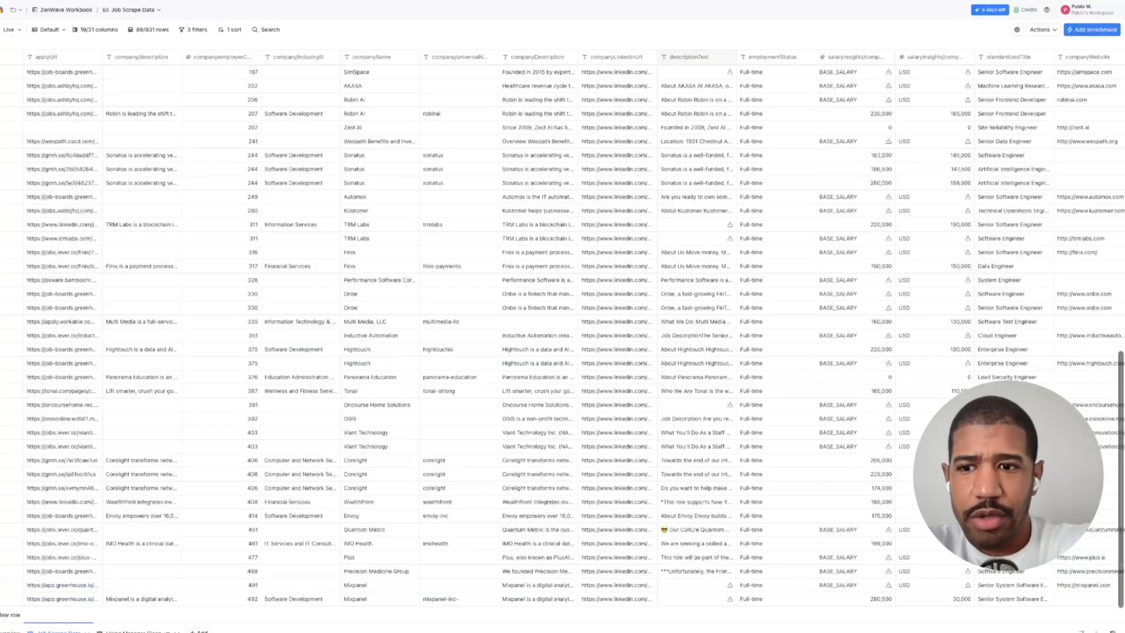
# Duplicate the Job Scrape Data table and look across the copy's columns.
pyautogui.click(65, 631)
pyautogui.click(59, 579)
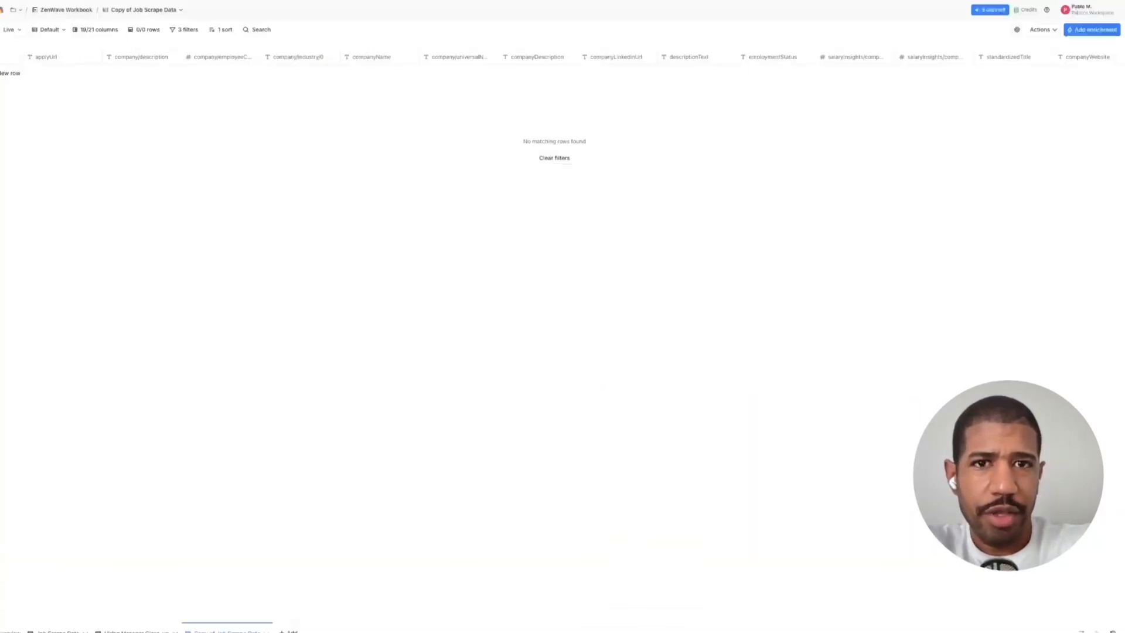
pyautogui.hscroll(10, 562, 316)
pyautogui.hscroll(-10, 563, 316)
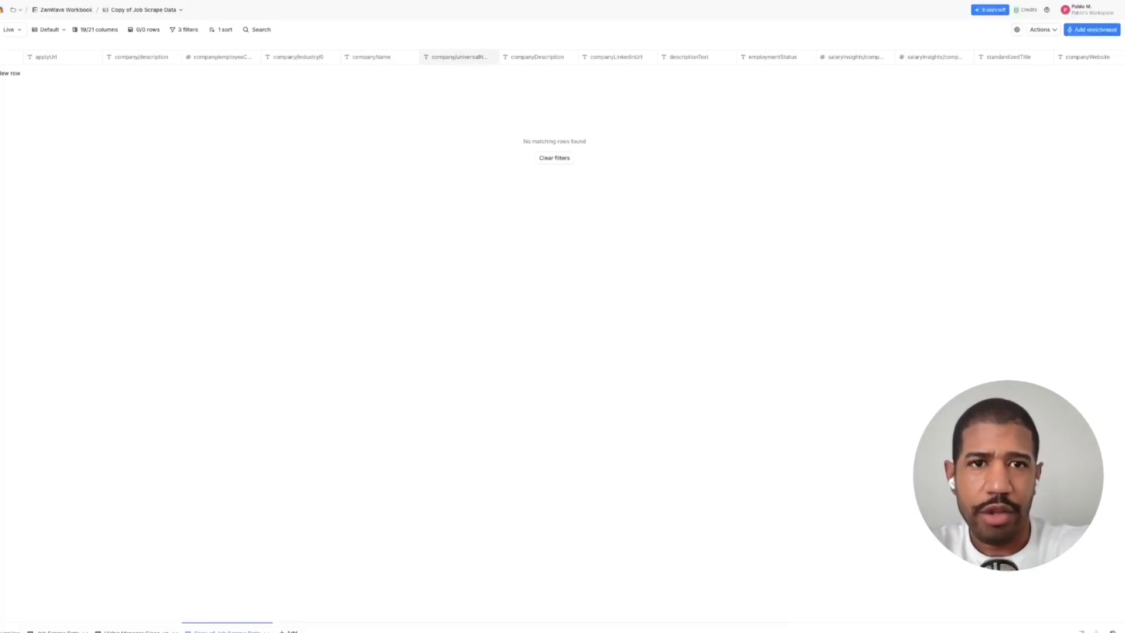
pyautogui.hscroll(5, 612, 57)
pyautogui.hscroll(-5, 612, 57)
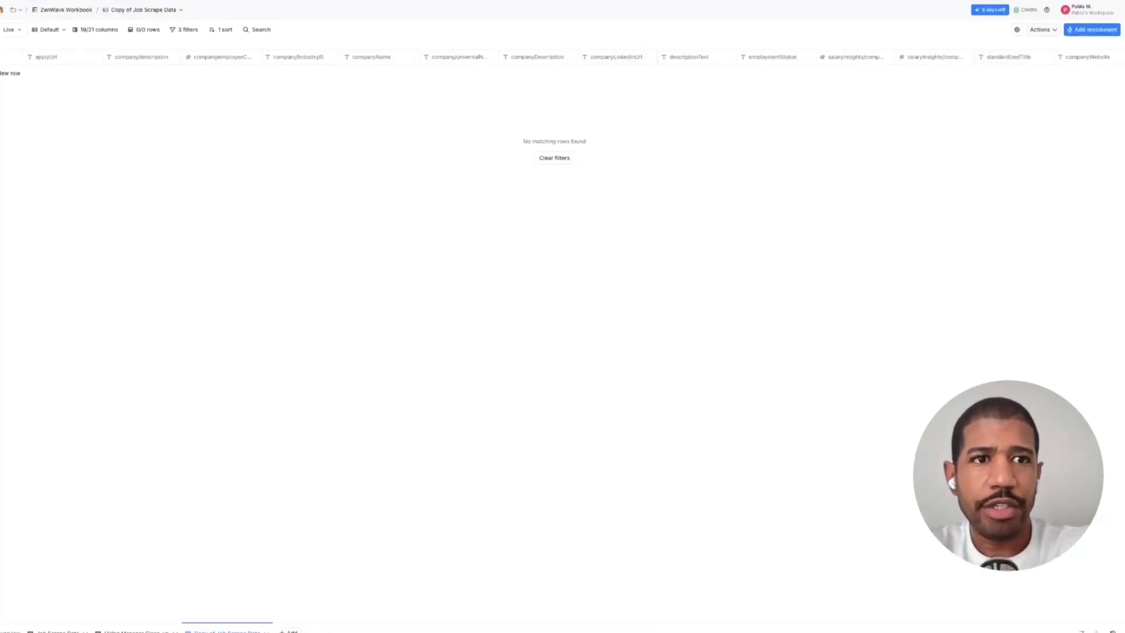
# Import the linkedin-jobs-search-scraper dataset CSV into Copy of Job Scrape Data, with comma delimiter and the current table as destination, and proceed to column selection.
pyautogui.click(1043, 29)
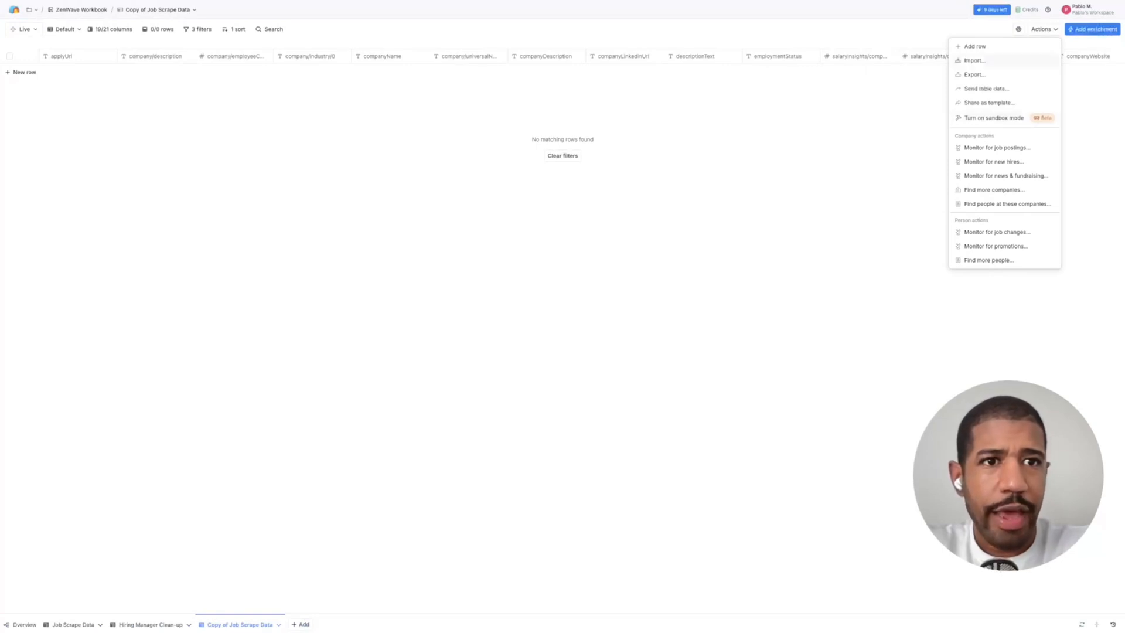
pyautogui.click(975, 60)
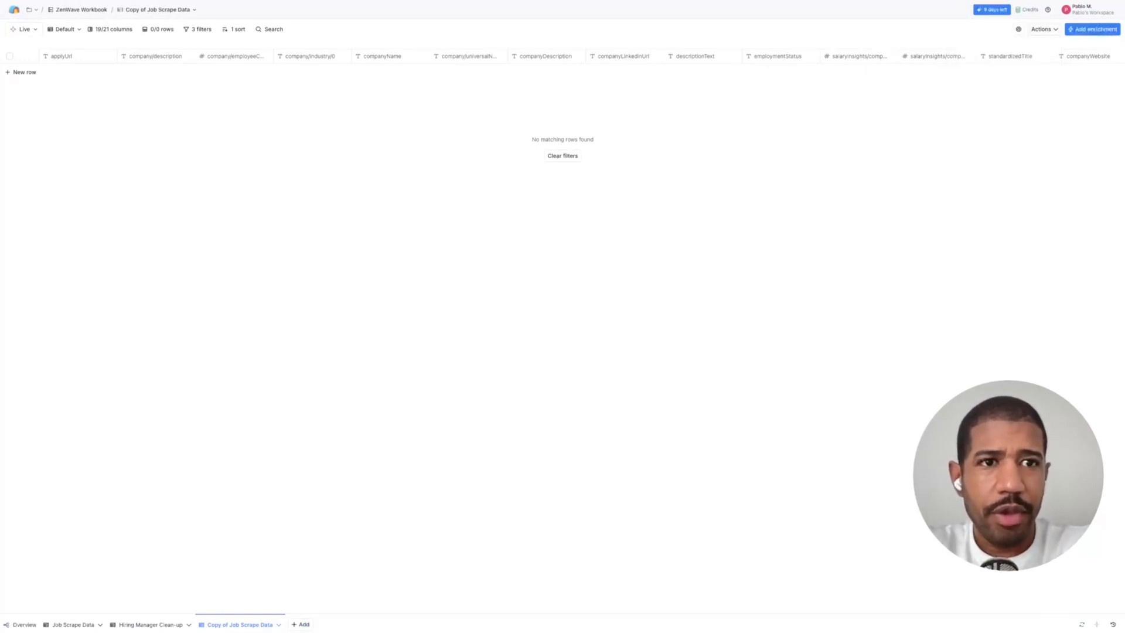
pyautogui.click(1044, 29)
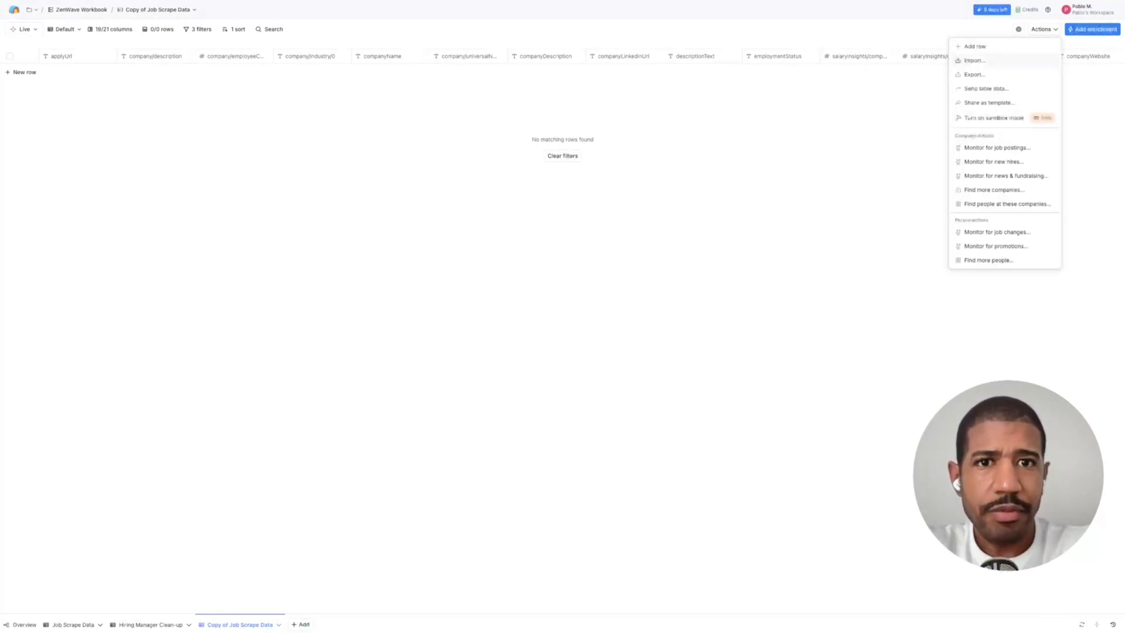
pyautogui.click(975, 60)
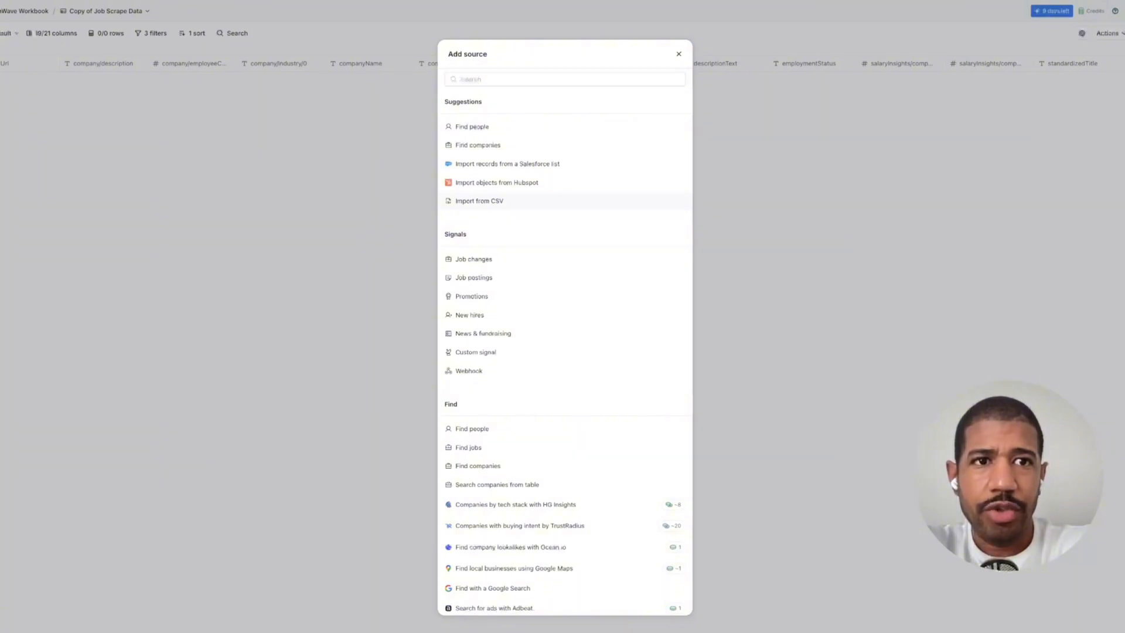
pyautogui.click(479, 201)
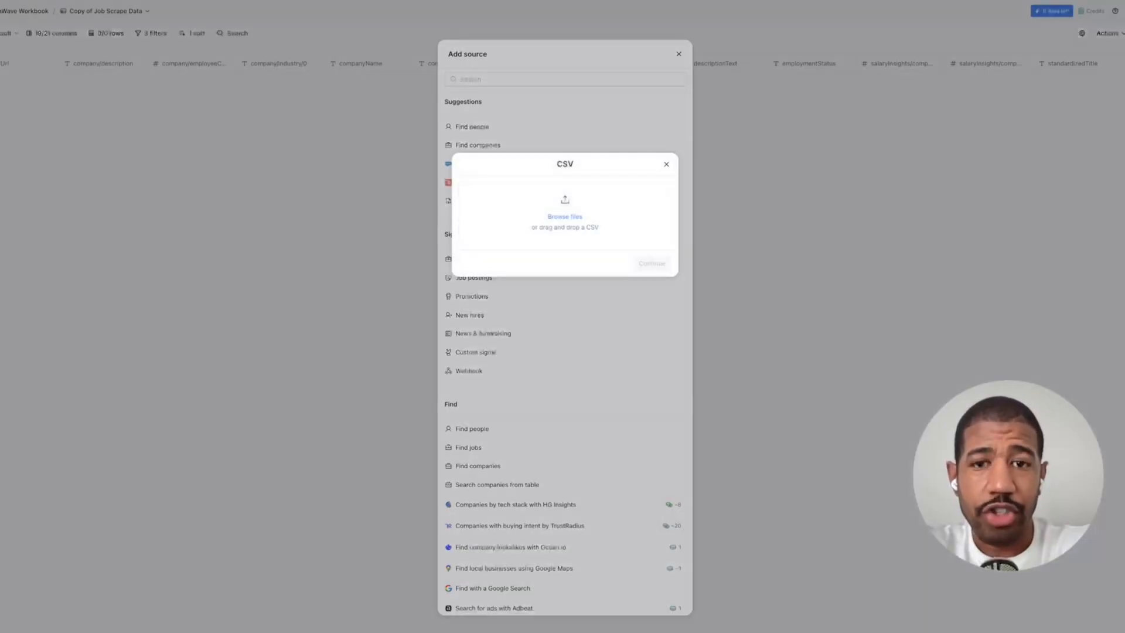
pyautogui.moveTo(565, 621); pyautogui.dragTo(565, 212)
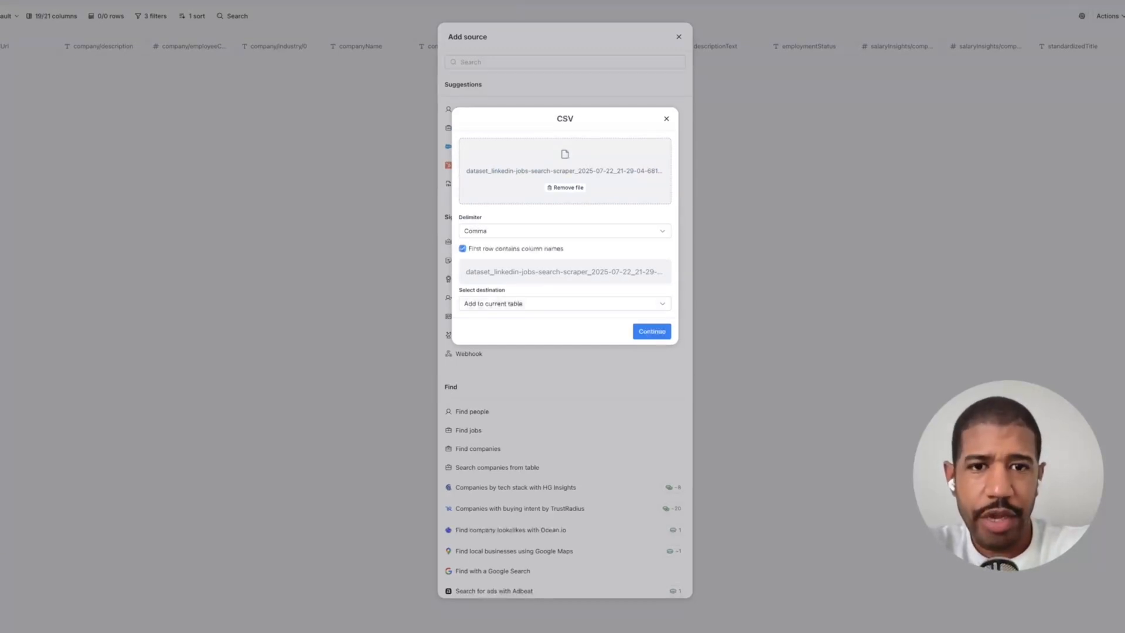
pyautogui.click(652, 332)
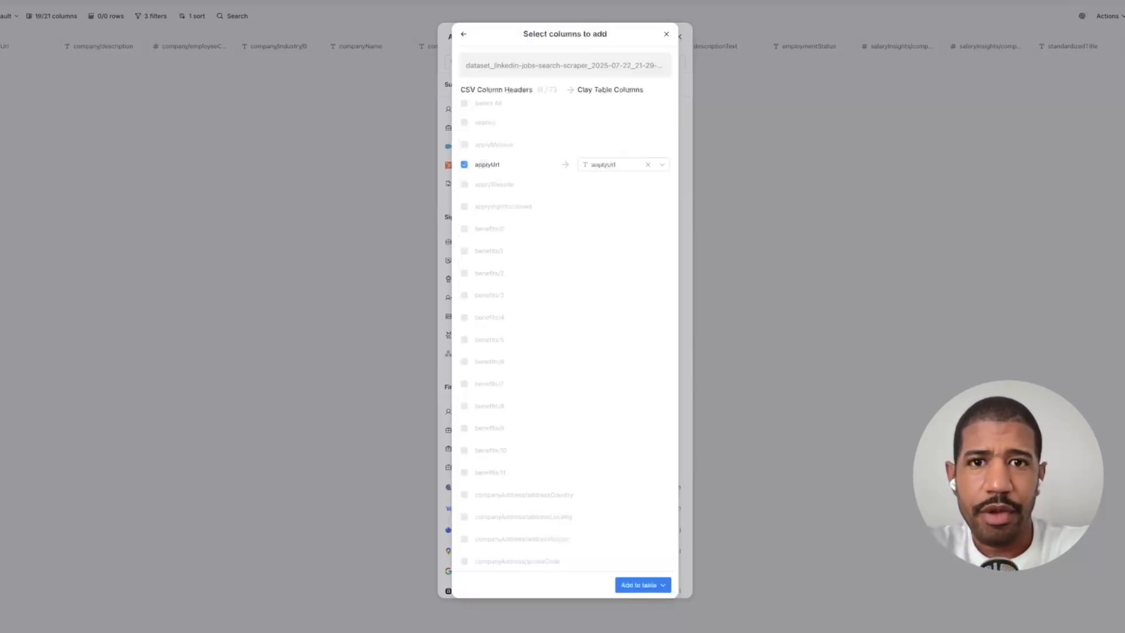
# Examine which CSV column headers are selected and which Clay table columns they map to, from applyUrl to standardizedTitle.
pyautogui.scroll(-10, 565, 328)
pyautogui.scroll(10, 565, 328)
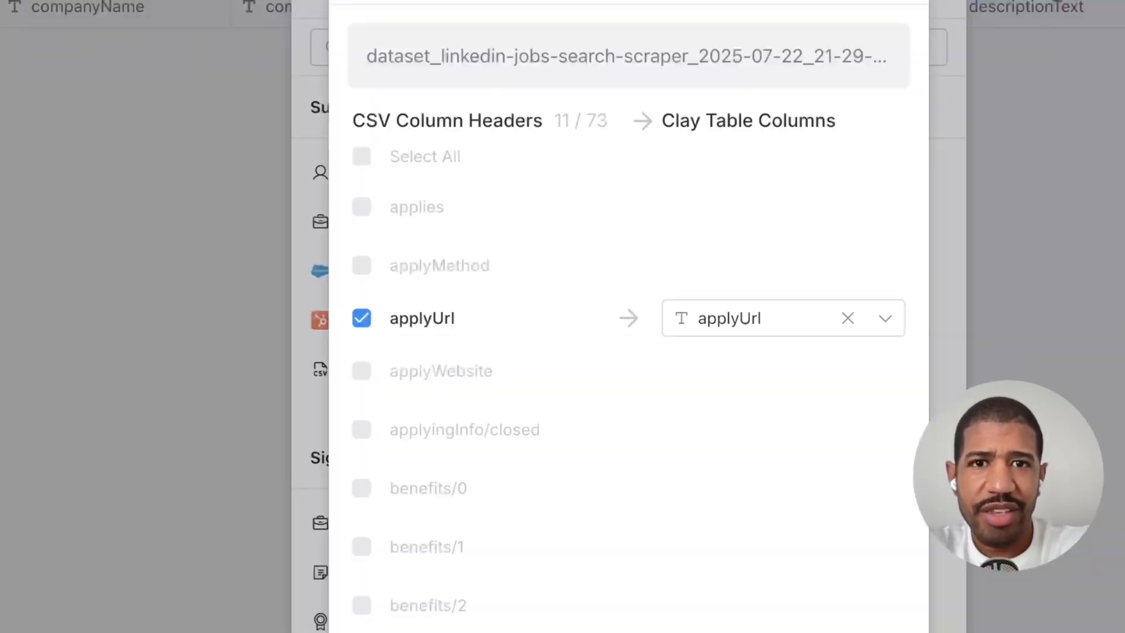
pyautogui.moveTo(608, 121); pyautogui.dragTo(587, 121)
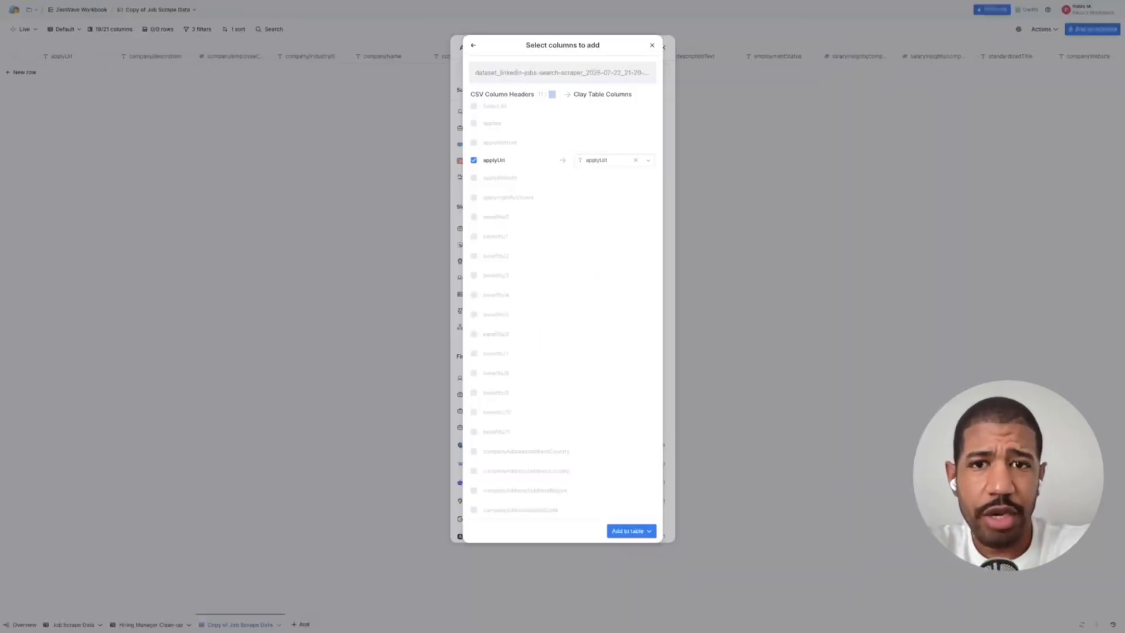
pyautogui.scroll(-1, 563, 311)
pyautogui.scroll(1, 562, 310)
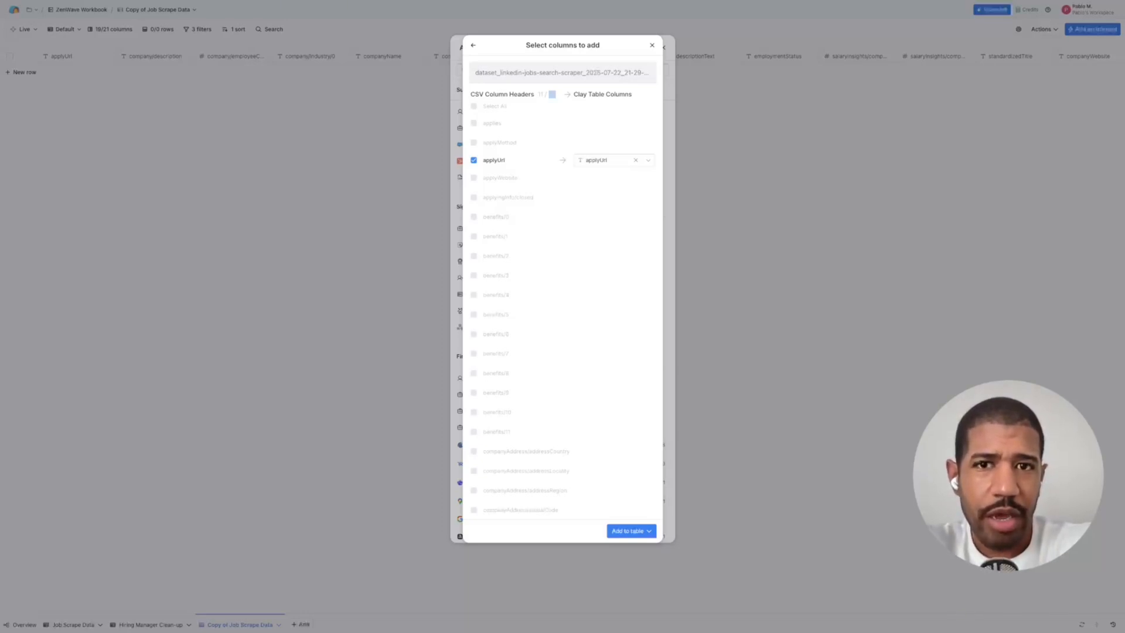
pyautogui.scroll(-5, 563, 311)
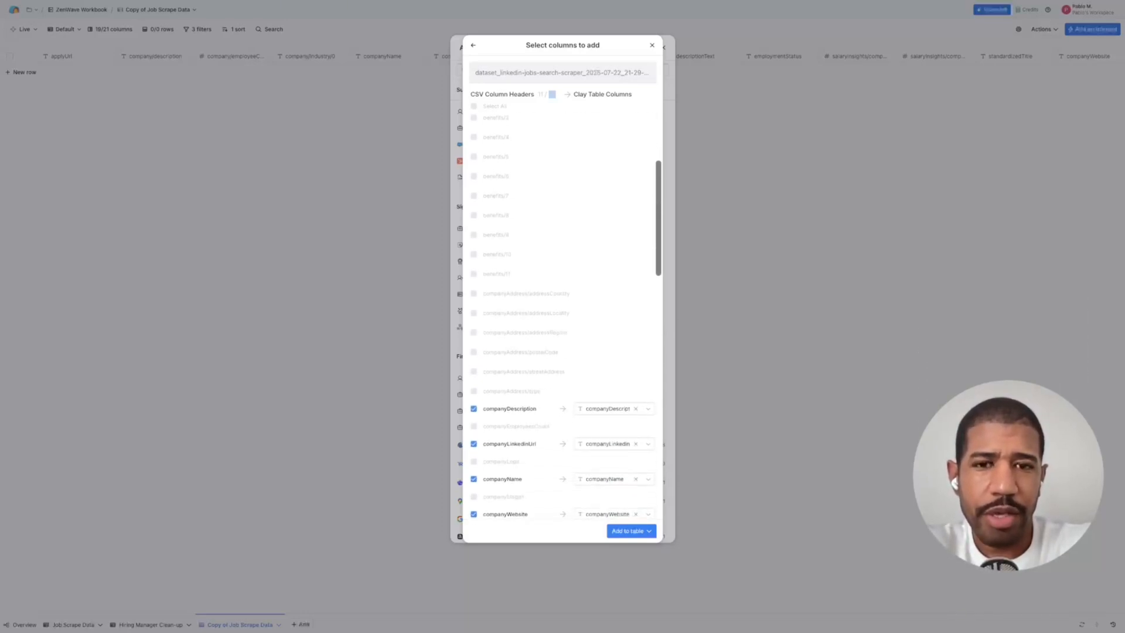
pyautogui.scroll(-3, 562, 310)
pyautogui.scroll(-1, 562, 311)
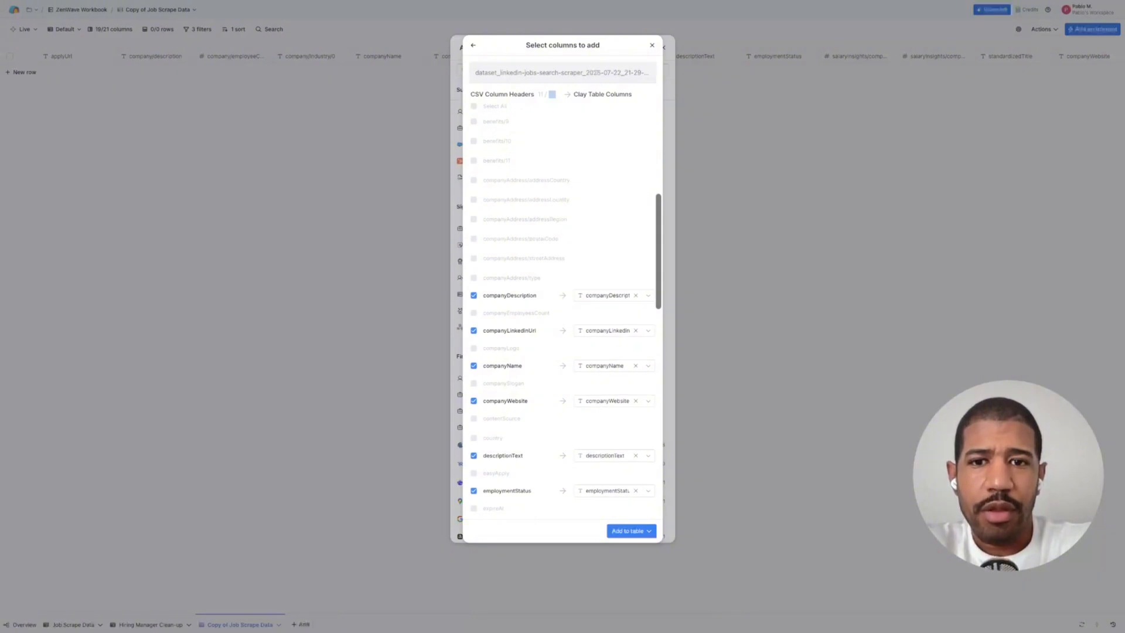
pyautogui.scroll(3, 562, 317)
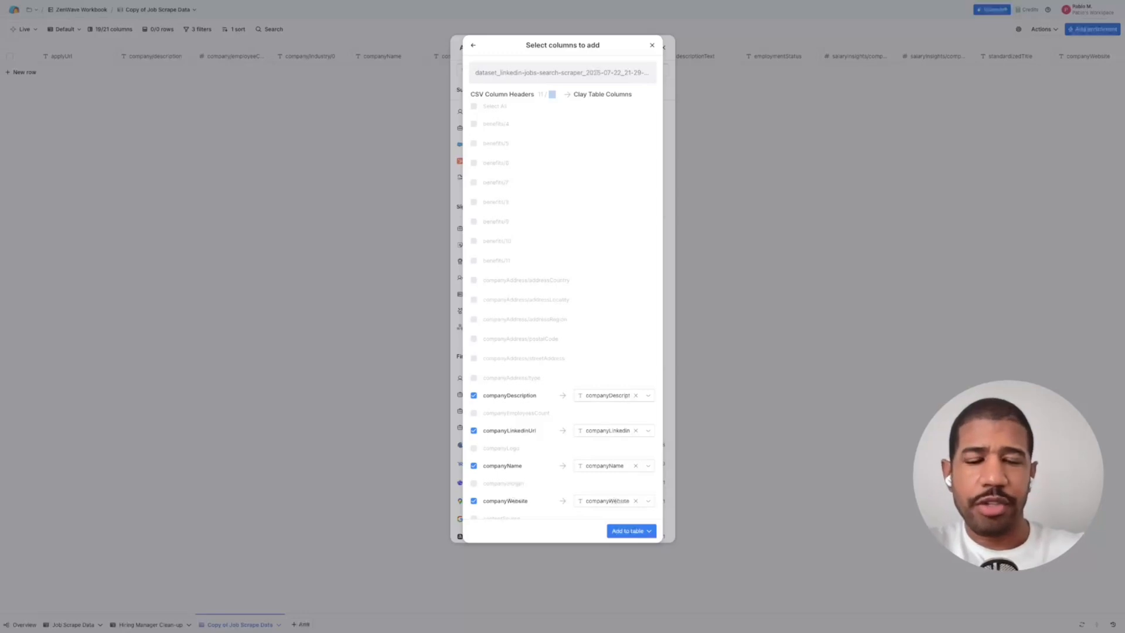
pyautogui.scroll(-5, 562, 317)
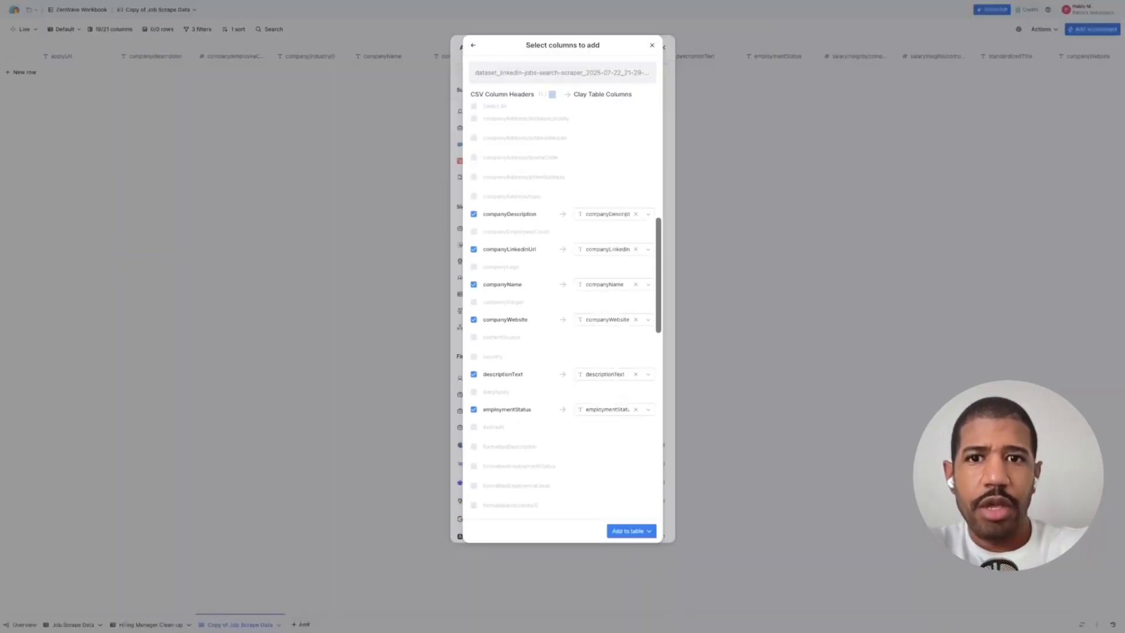
pyautogui.scroll(2, 563, 310)
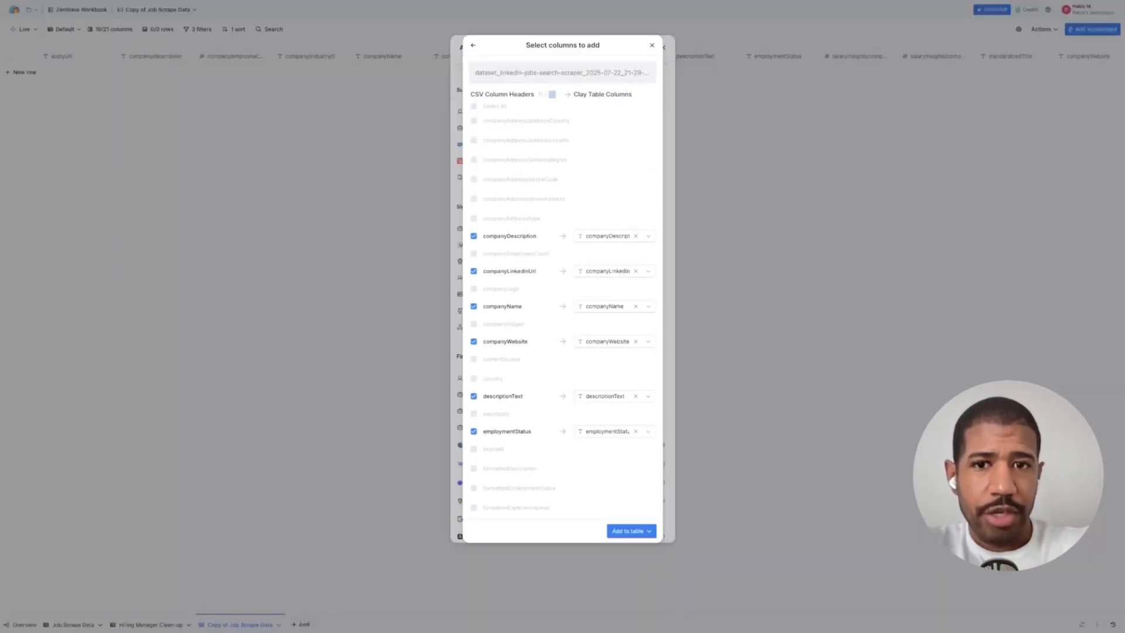
pyautogui.scroll(-1, 563, 323)
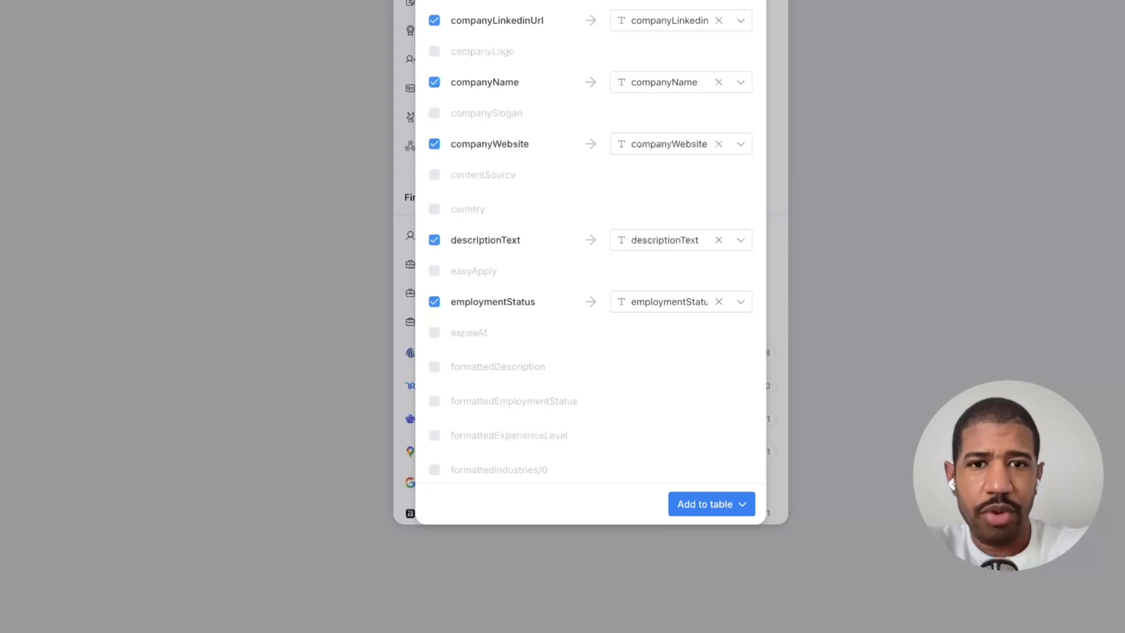
pyautogui.scroll(-15, 586, 246)
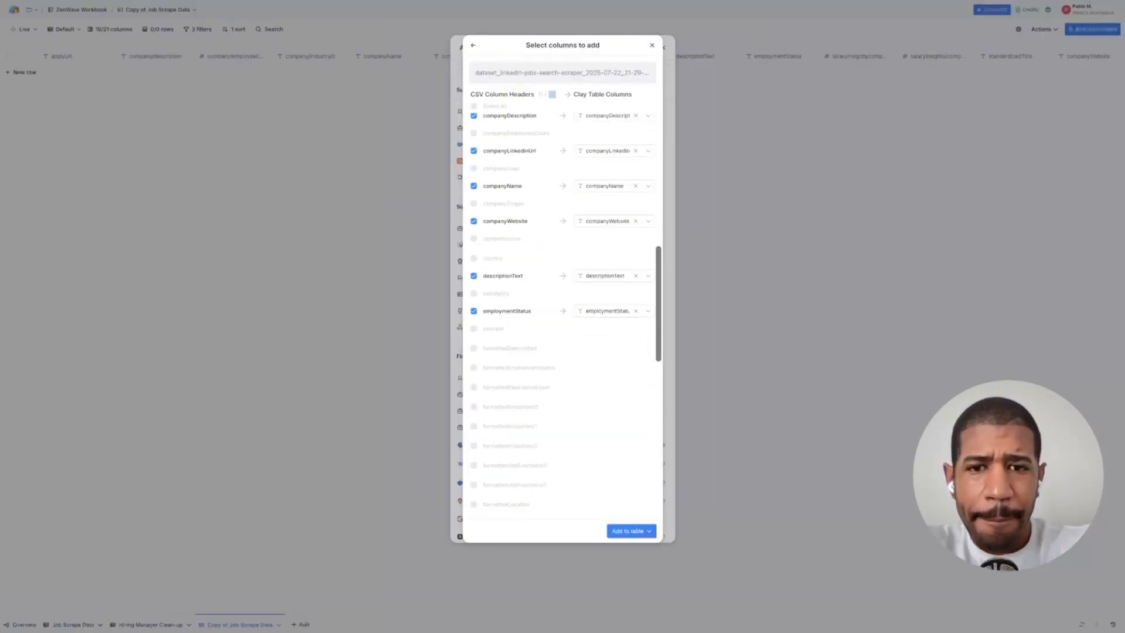
pyautogui.scroll(-1, 561, 316)
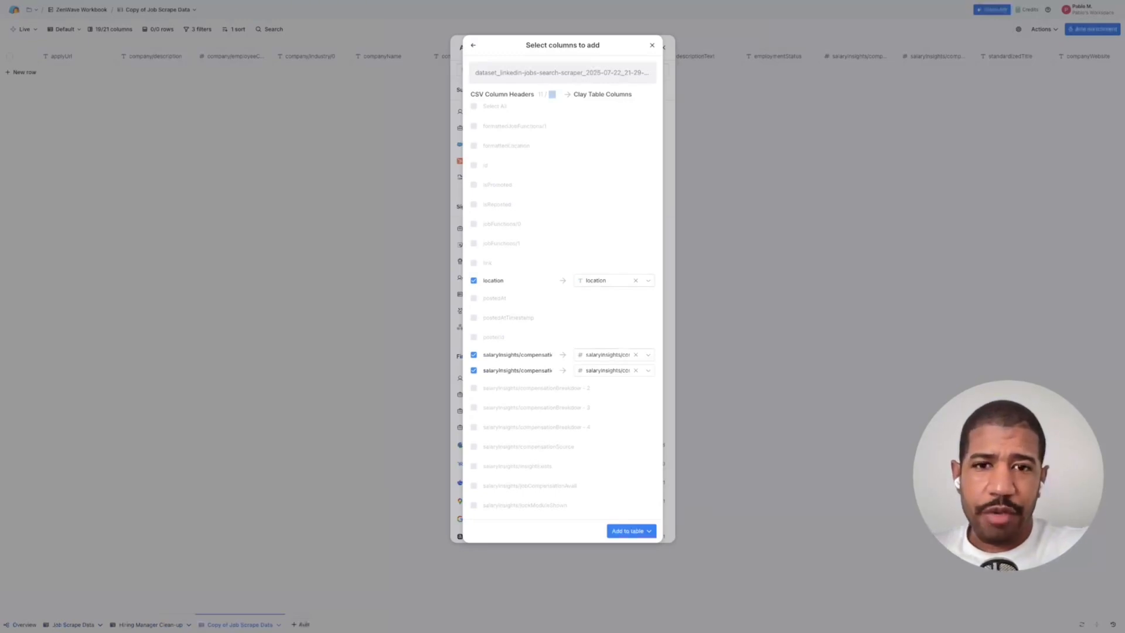
pyautogui.scroll(-2, 562, 317)
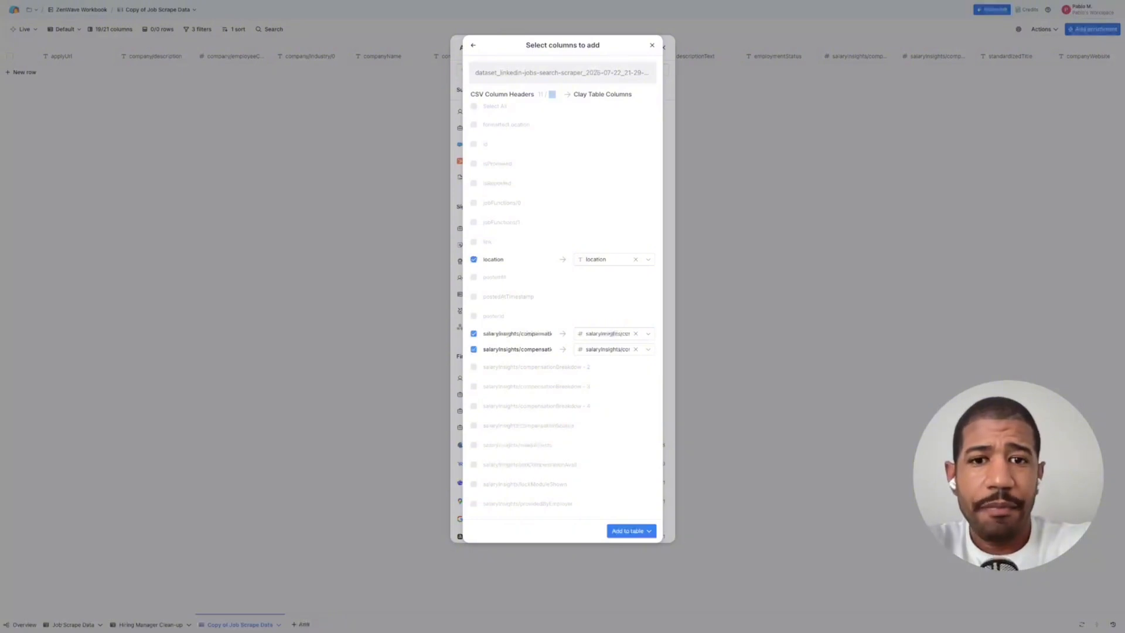
pyautogui.scroll(-5, 563, 316)
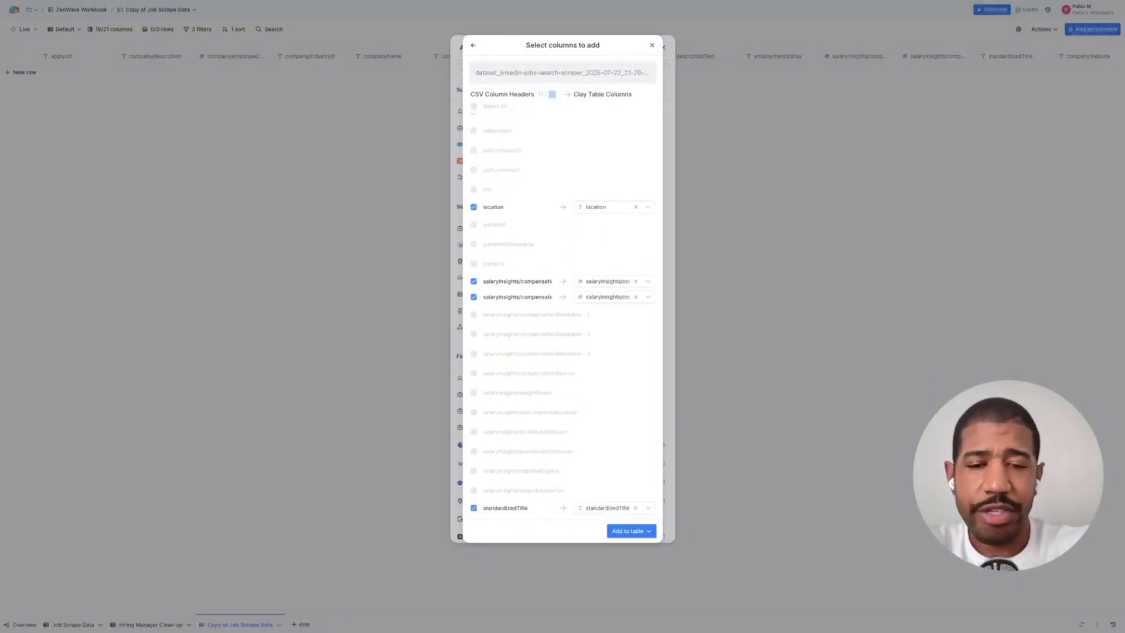
# Add the mapped CSV columns to the table, saving the rows without running them.
pyautogui.scroll(-9, 562, 316)
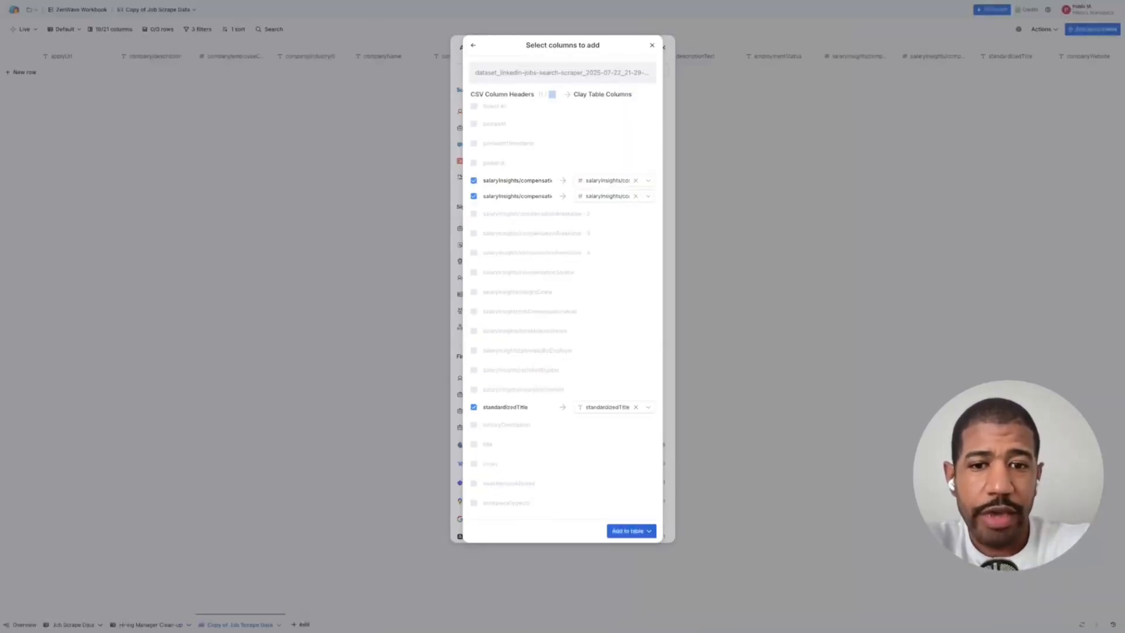
pyautogui.click(639, 530)
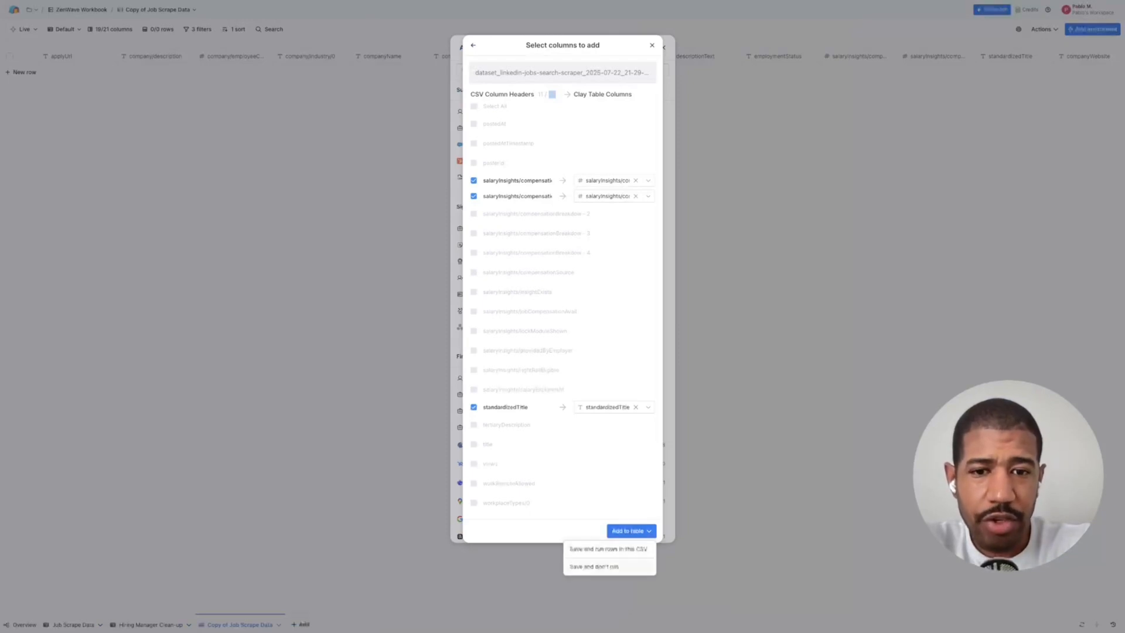
pyautogui.click(610, 567)
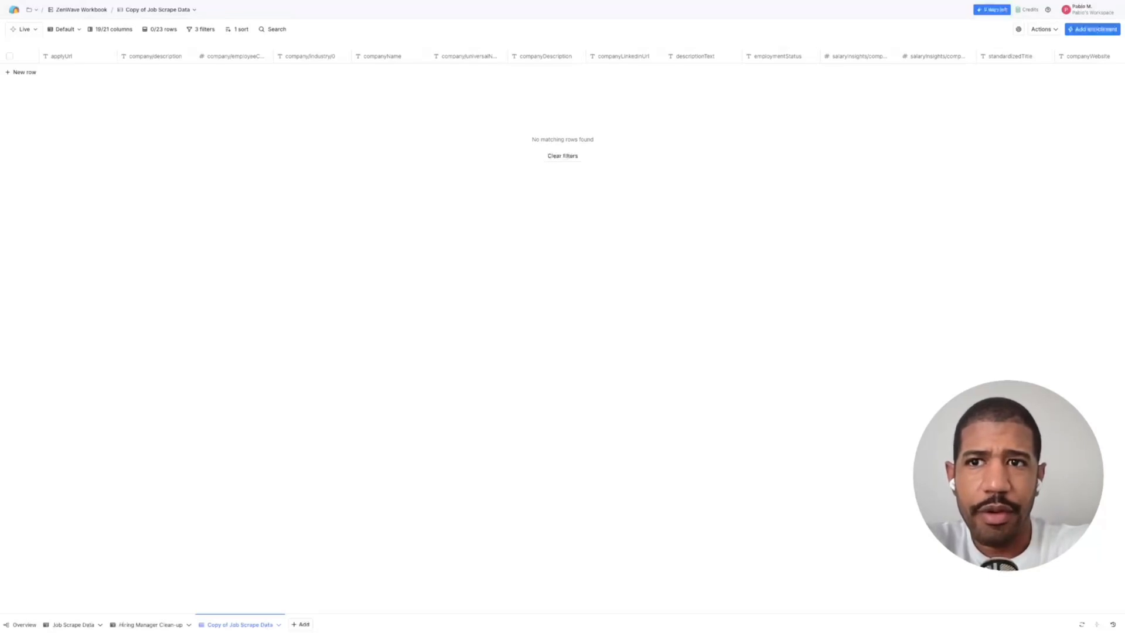
# Delete all three filters on the table: company industry, employee count and Staffing Or Recruitment.
pyautogui.click(201, 29)
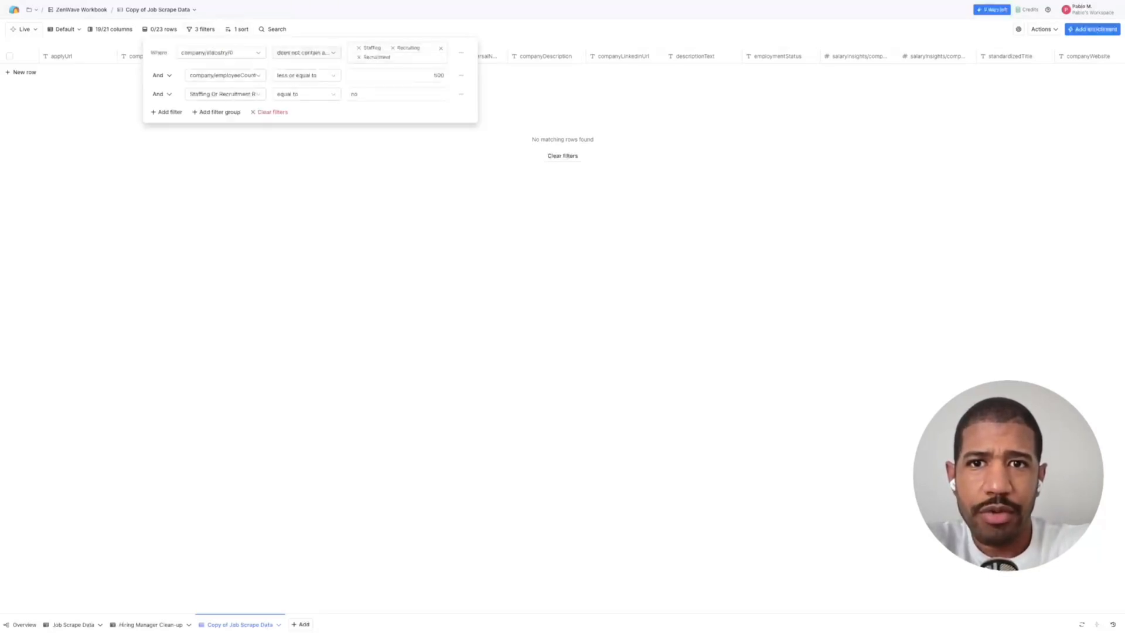
pyautogui.click(461, 52)
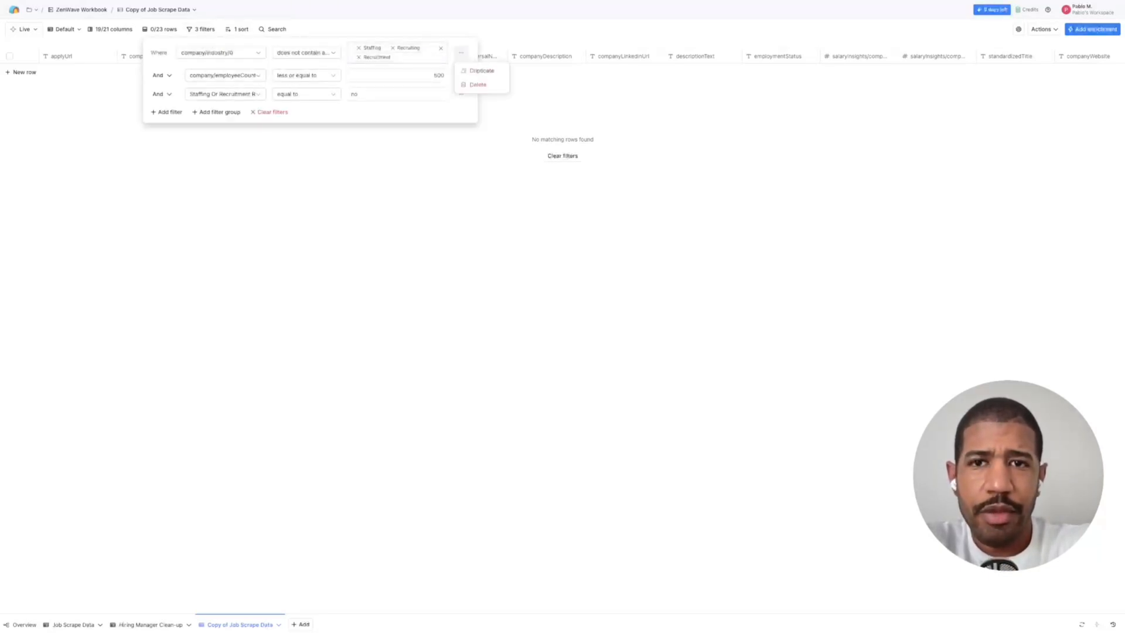
pyautogui.click(471, 83)
pyautogui.click(462, 49)
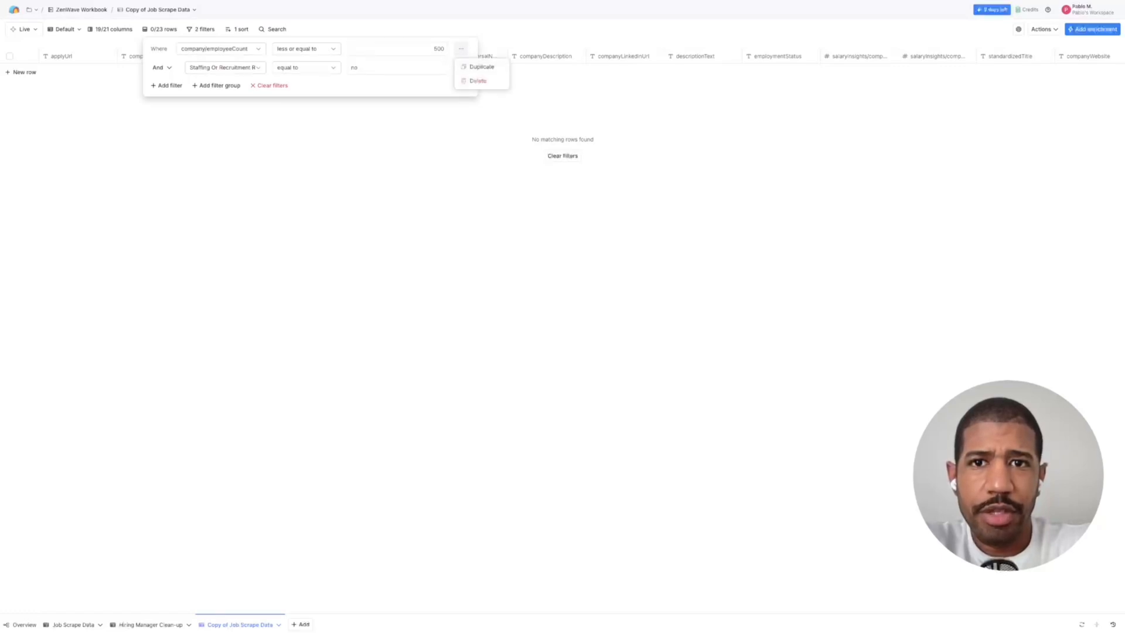
pyautogui.click(476, 80)
pyautogui.click(453, 49)
pyautogui.click(469, 81)
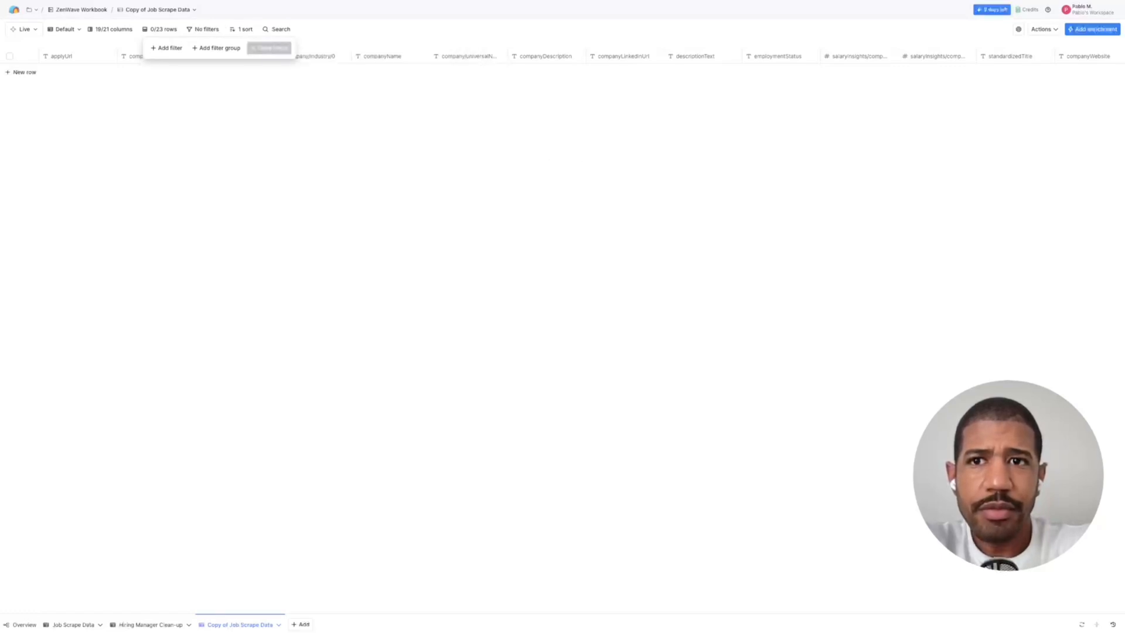
pyautogui.press('Escape')
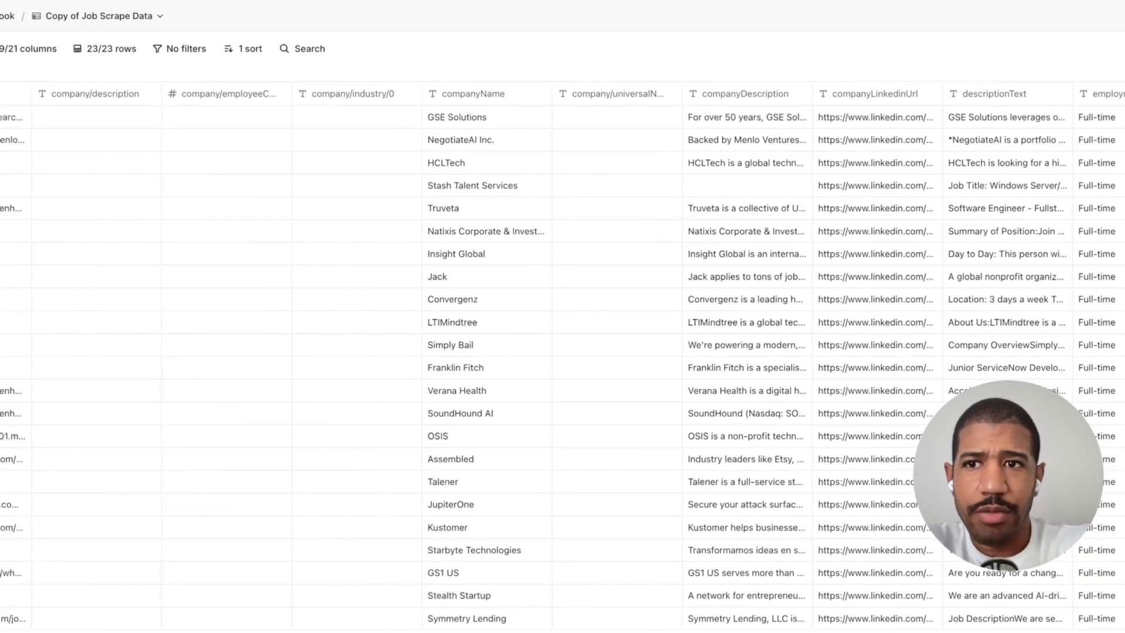
# Review the imported rows, checking the empty company columns and the entries under companyName.
pyautogui.hscroll(2, 563, 208)
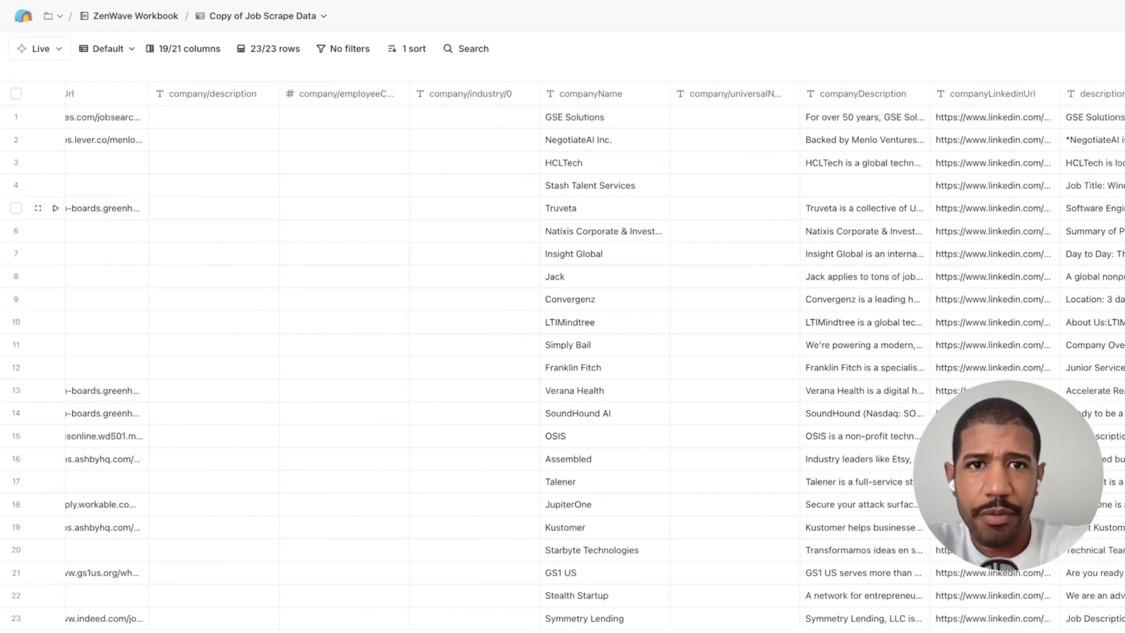
pyautogui.hscroll(5, 563, 351)
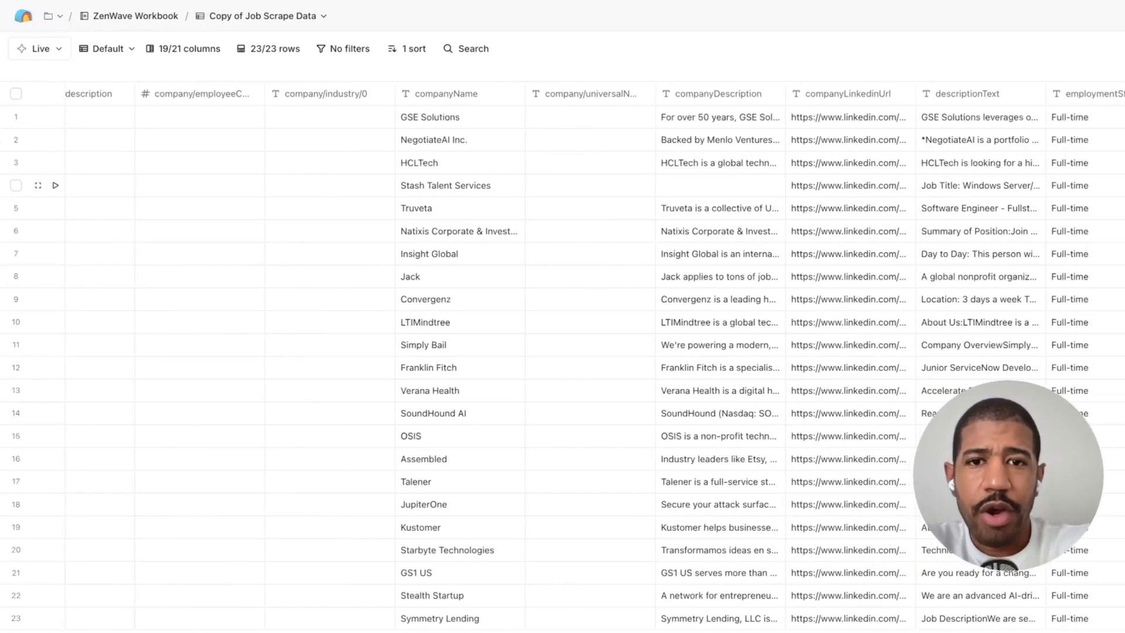
pyautogui.hscroll(-6, 563, 185)
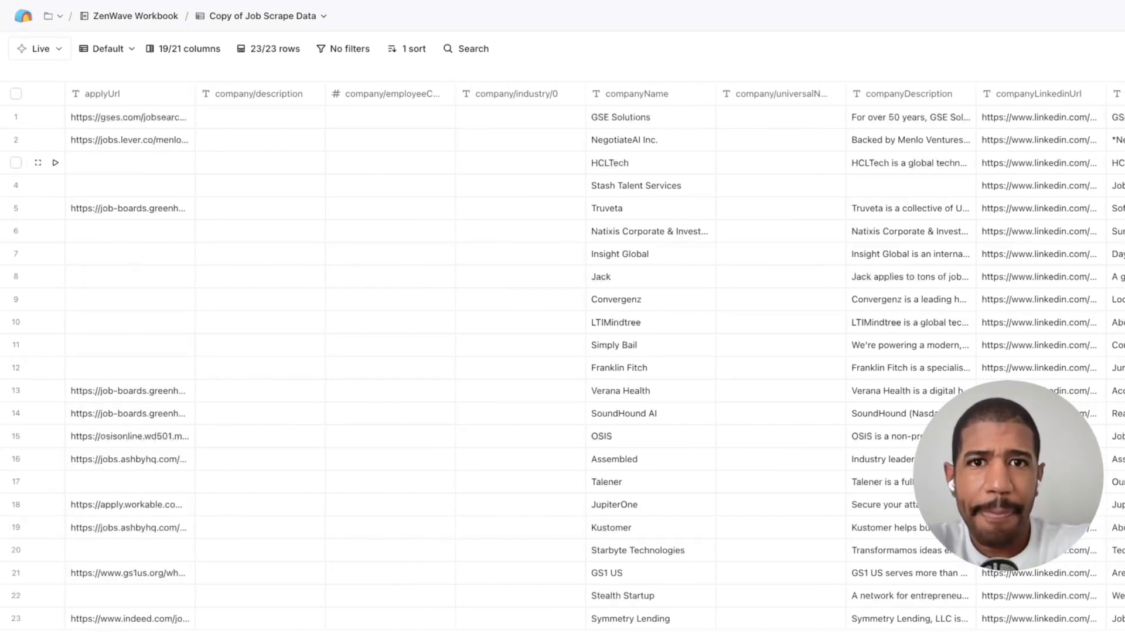
pyautogui.hscroll(2, 595, 358)
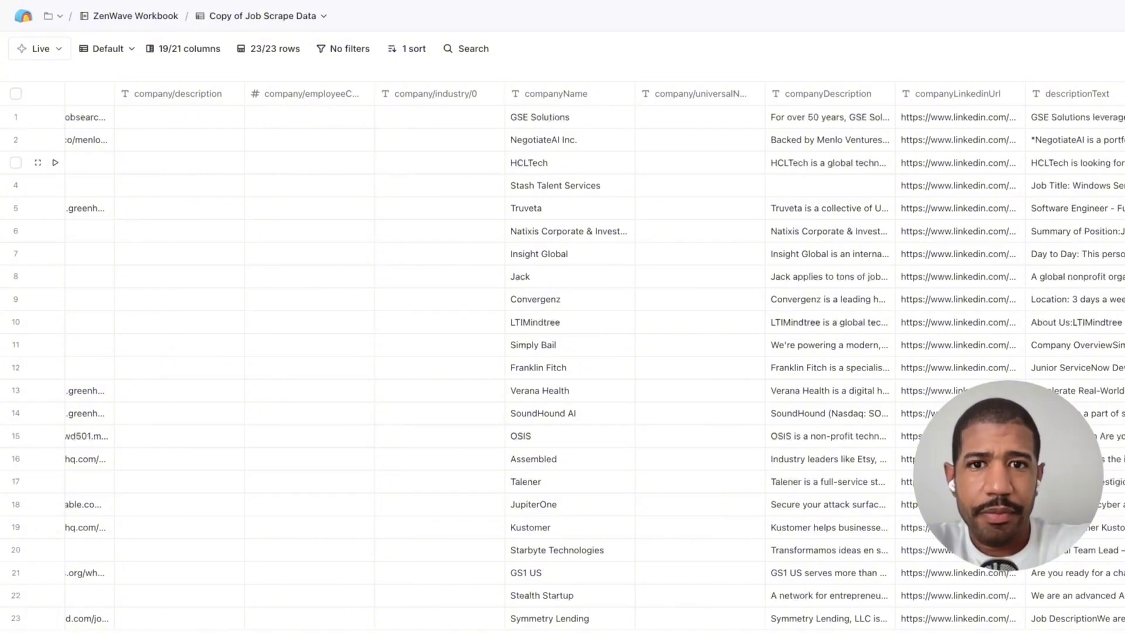
pyautogui.click(570, 208)
pyautogui.click(569, 300)
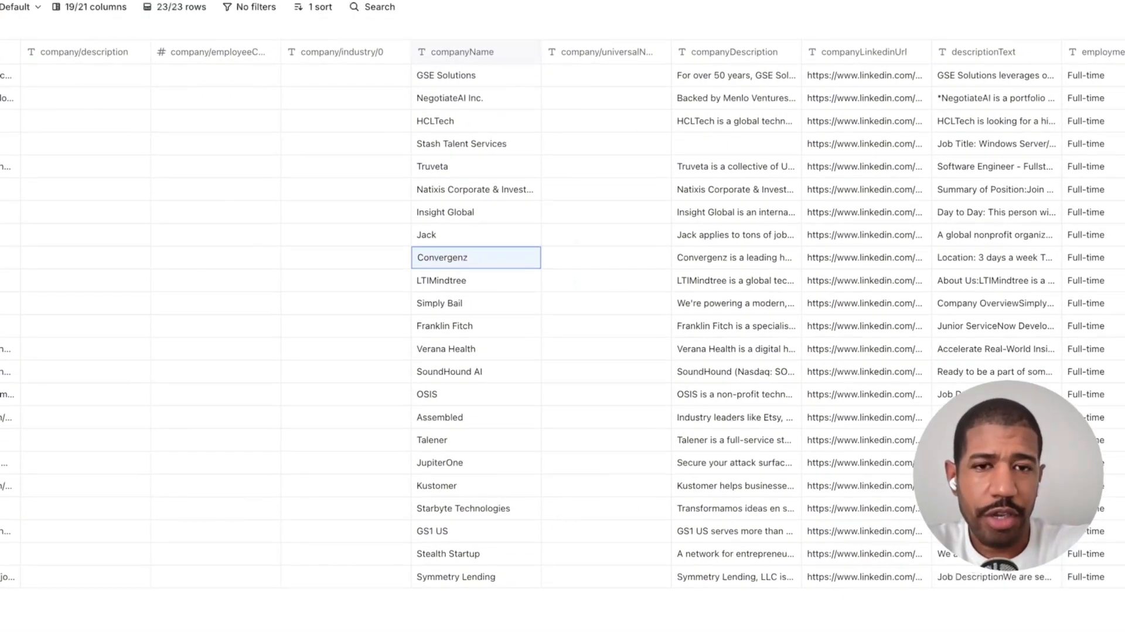
pyautogui.hscroll(1, 549, 282)
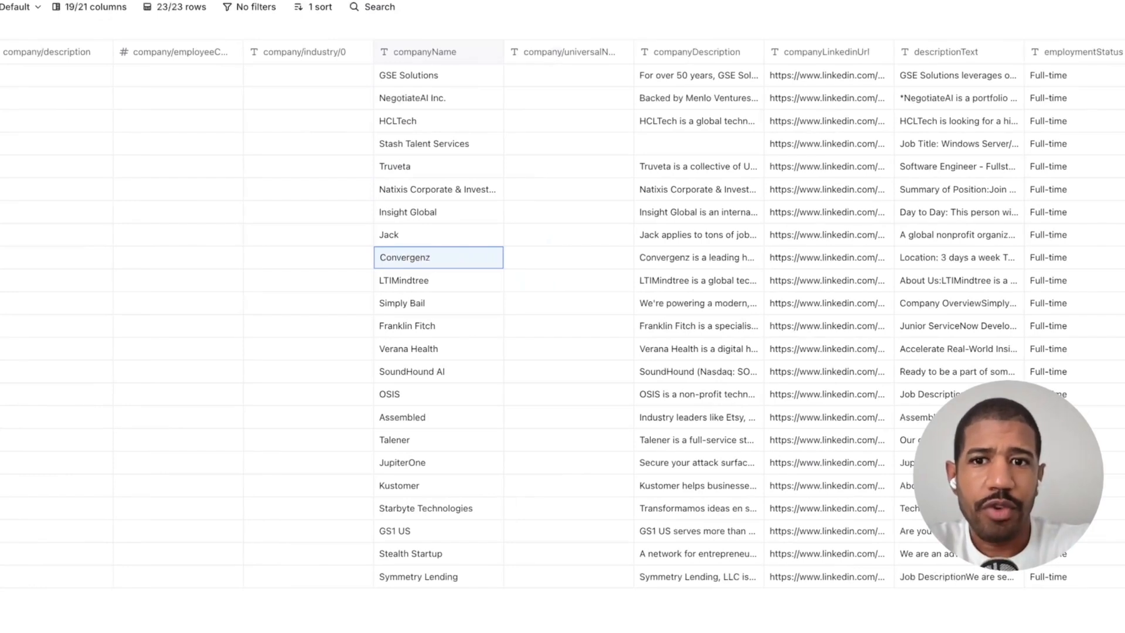
pyautogui.click(438, 121)
pyautogui.click(439, 303)
pyautogui.hscroll(2, 439, 303)
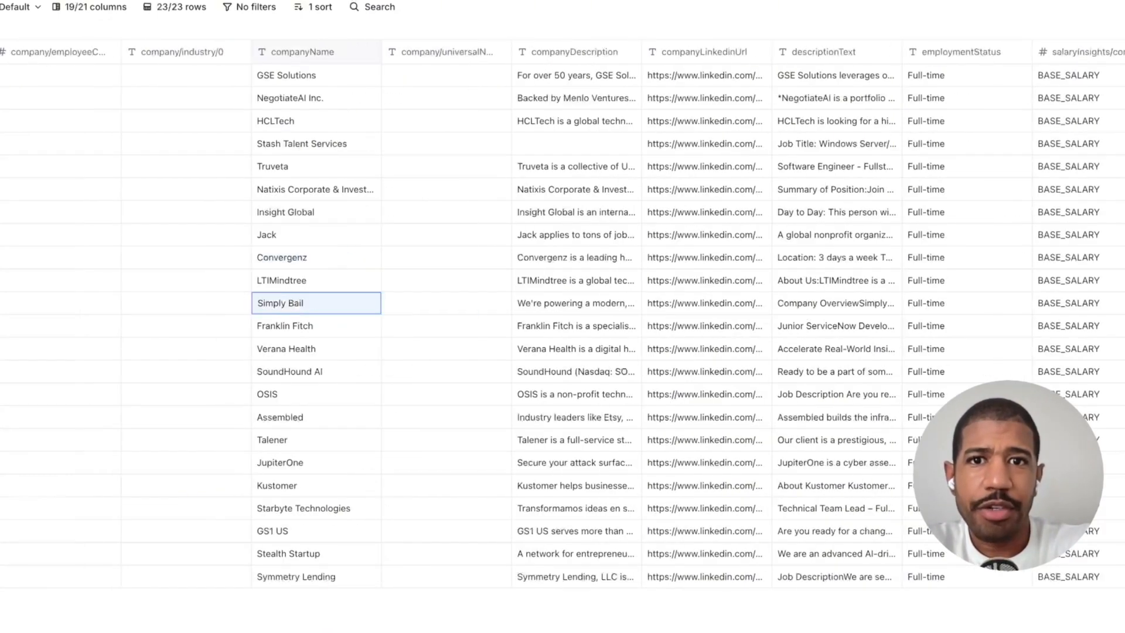
# Examine the HCLTech row's company description, LinkedIn URL and full job description text, and close the expanded text.
pyautogui.click(577, 121)
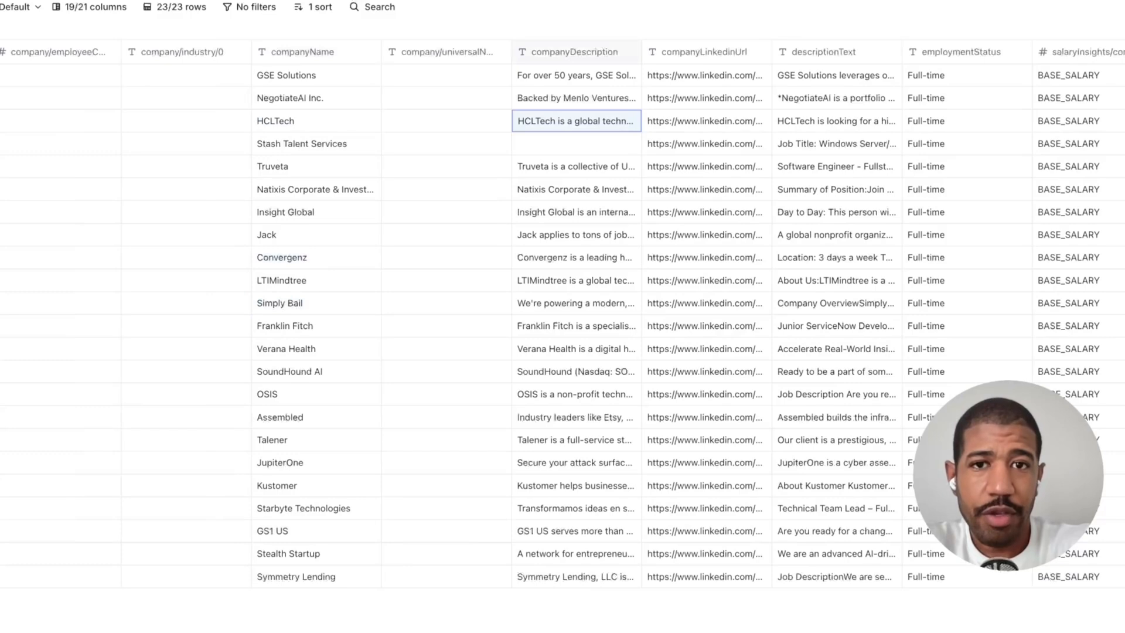
pyautogui.hscroll(4, 562, 314)
pyautogui.click(471, 121)
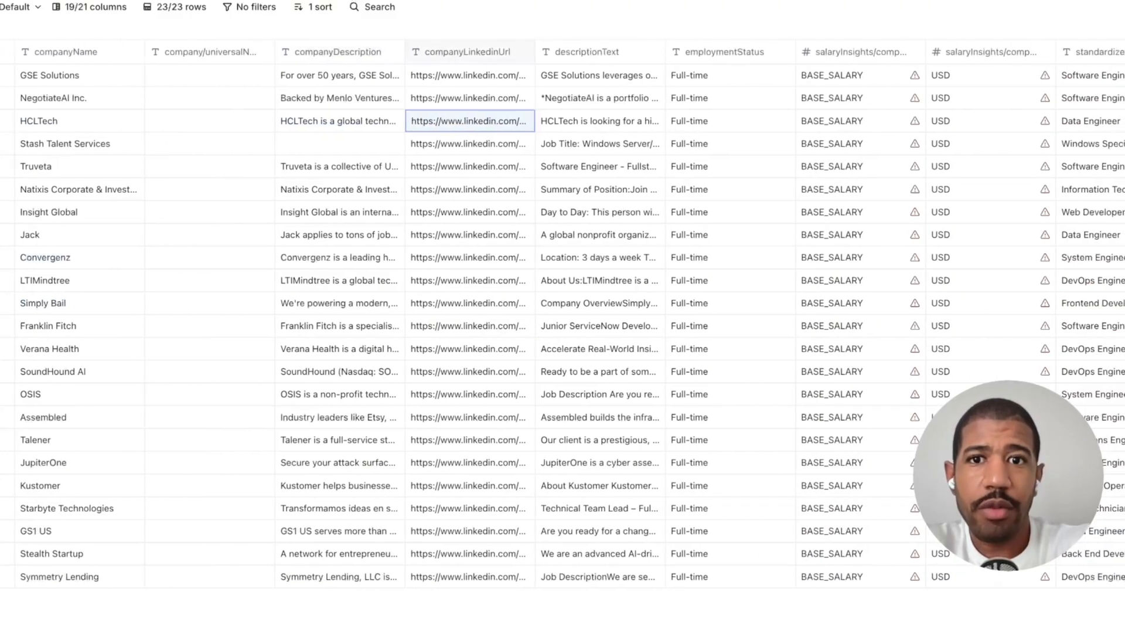
pyautogui.hscroll(1, 471, 120)
pyautogui.click(525, 121)
pyautogui.doubleClick(525, 121)
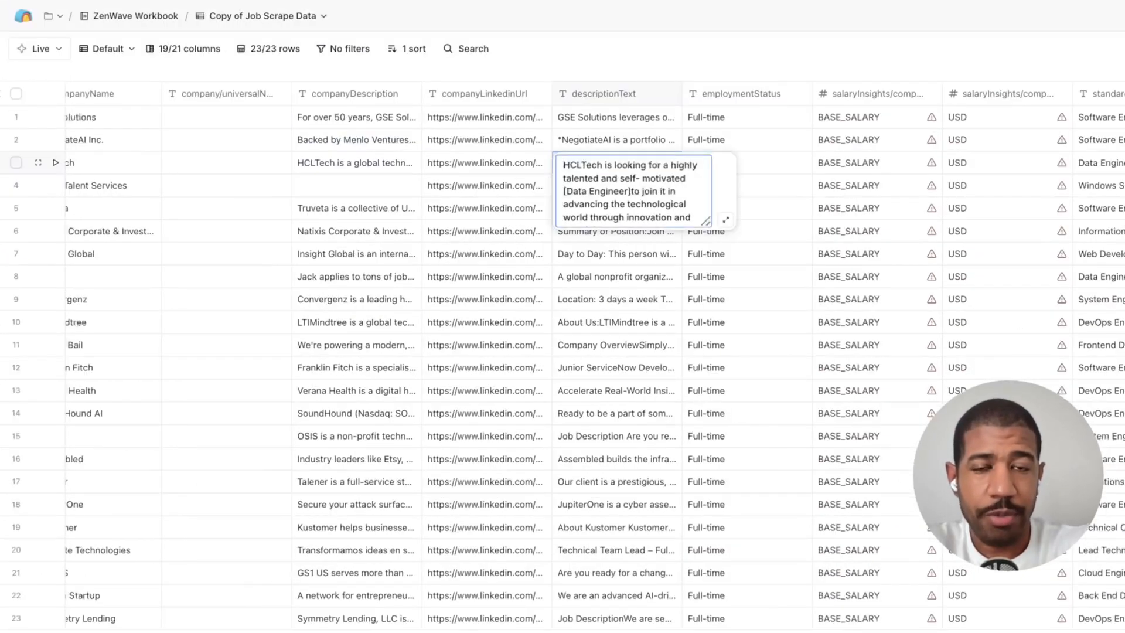
pyautogui.hscroll(3, 521, 254)
pyautogui.click(521, 254)
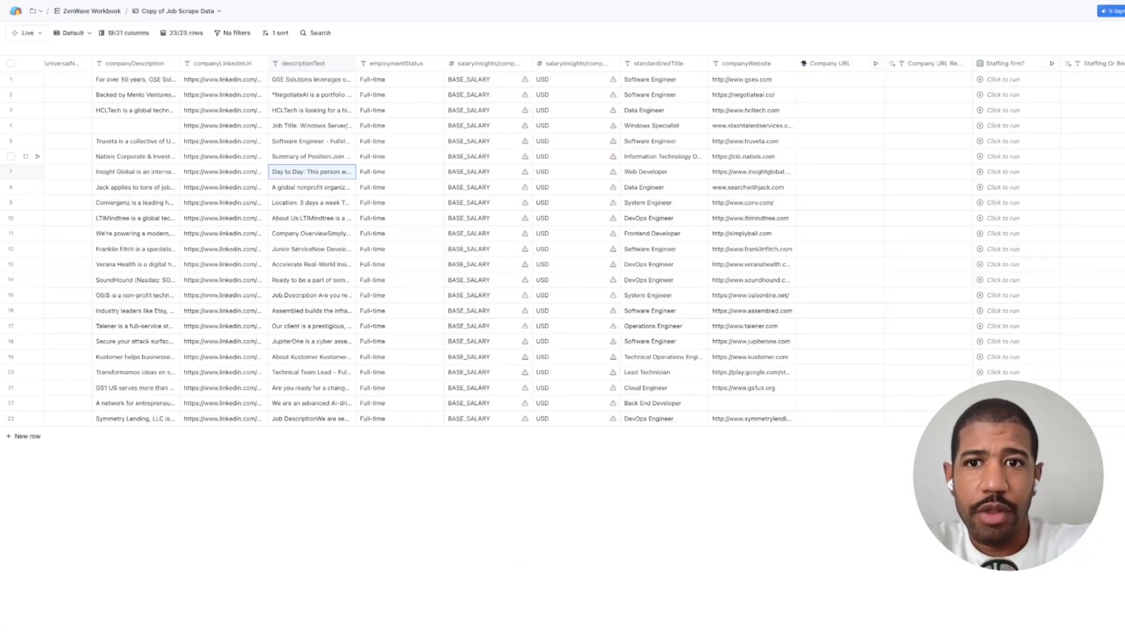
# Check the employmentStatus values and the warning on a salaryInsights compensation cell.
pyautogui.click(400, 156)
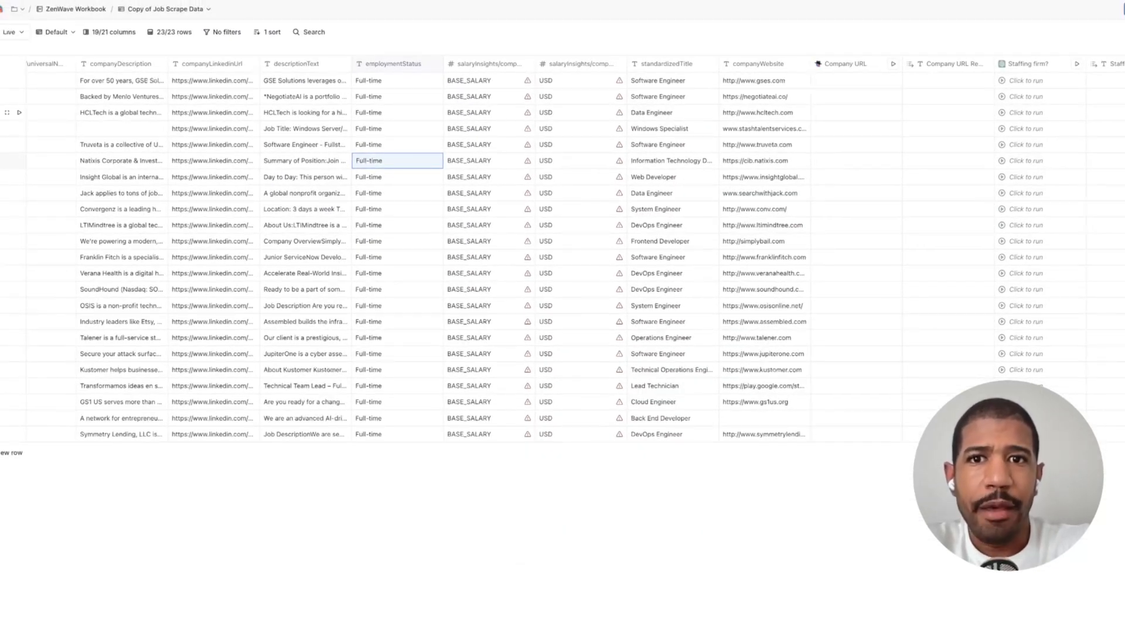
pyautogui.click(492, 97)
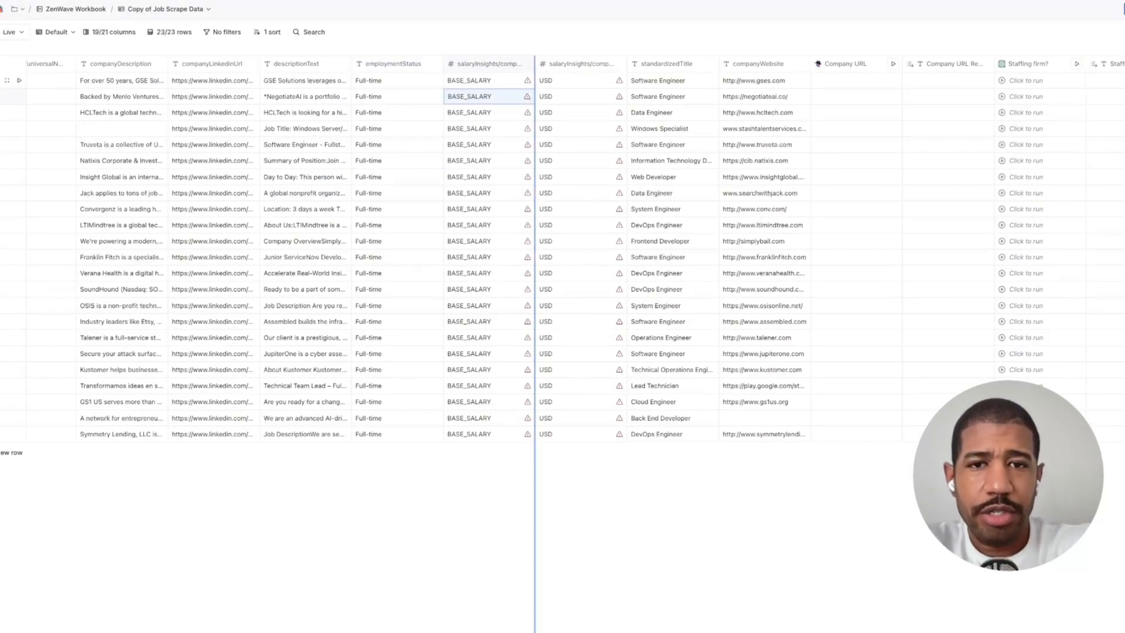
pyautogui.moveTo(527, 96)
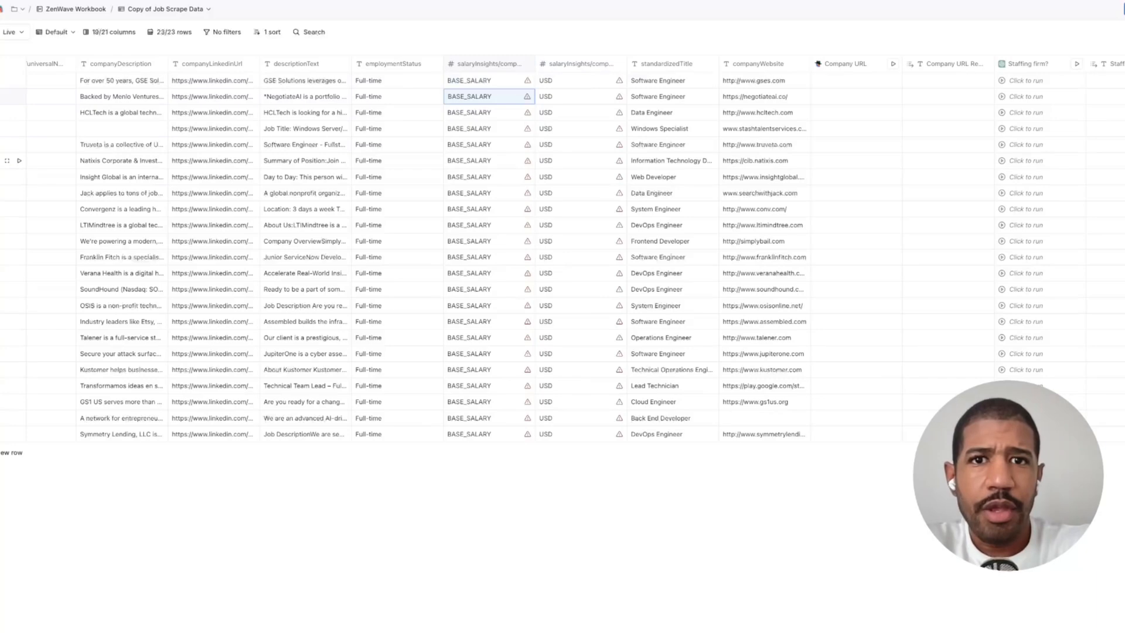
# Review the job titles in the standardizedTitle column across the imported rows.
pyautogui.hscroll(2, 573, 248)
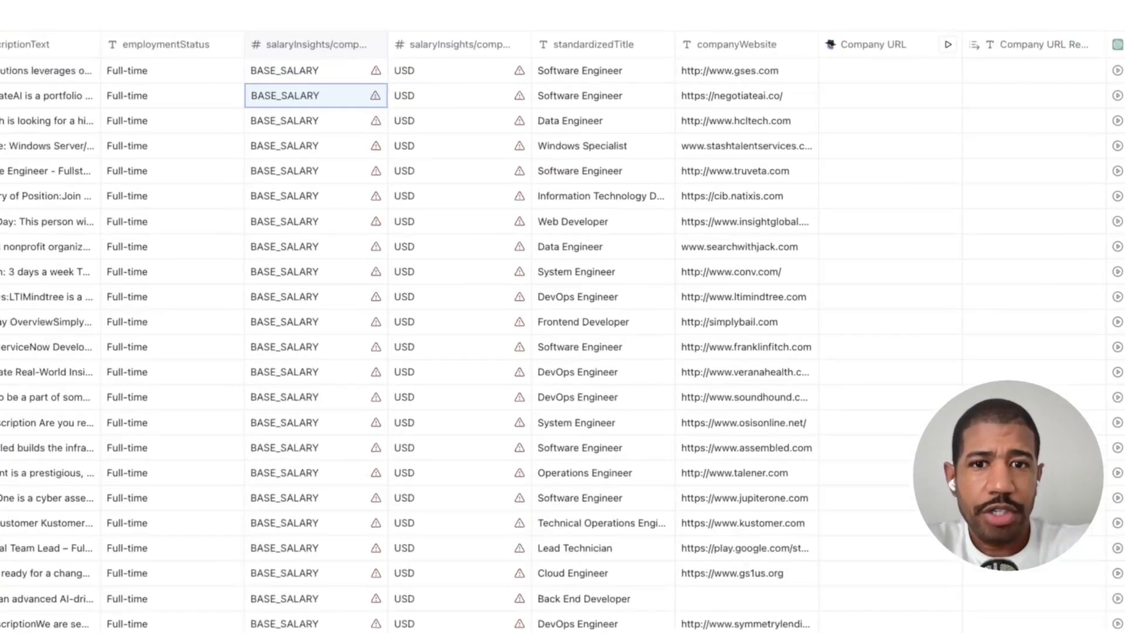
pyautogui.click(603, 96)
pyautogui.click(603, 247)
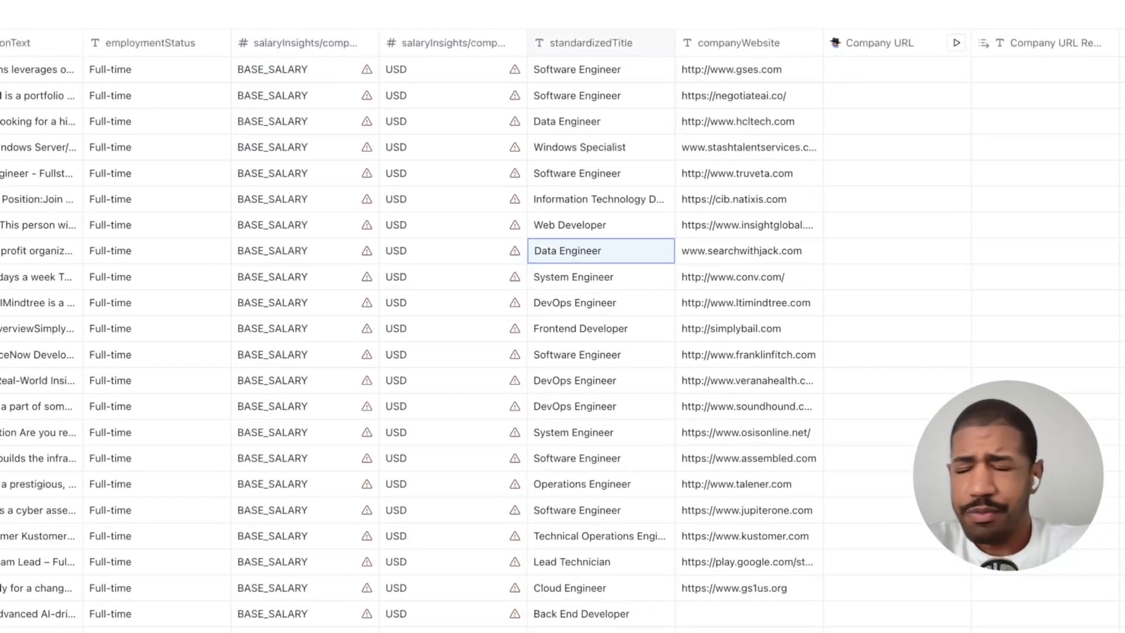
pyautogui.click(603, 329)
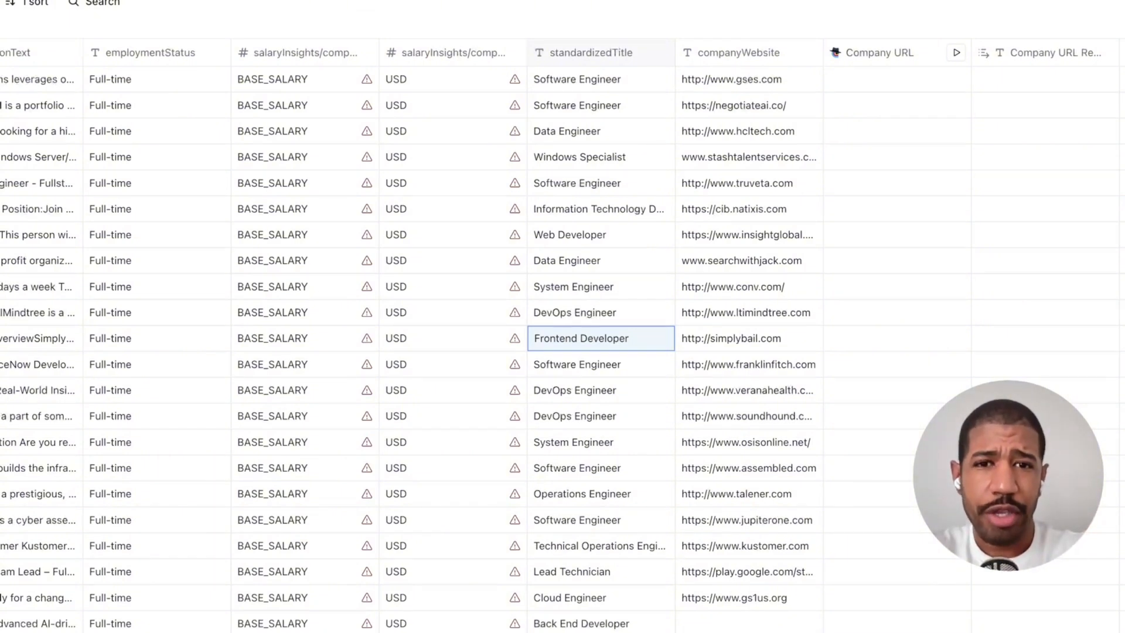
pyautogui.moveTo(601, 338); pyautogui.dragTo(601, 105)
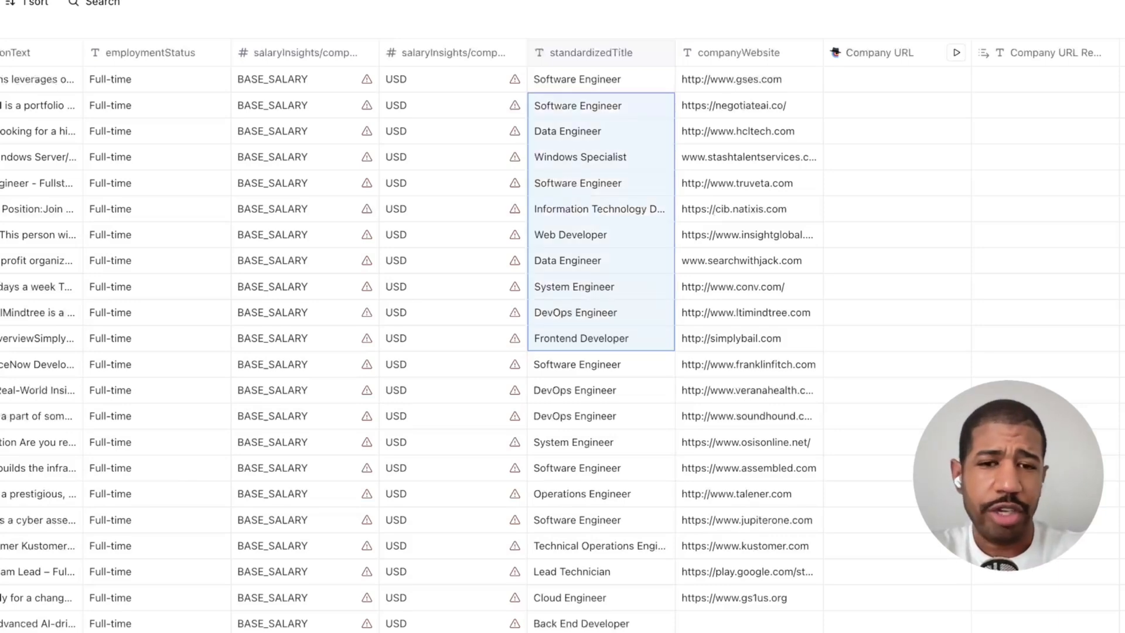
pyautogui.click(600, 391)
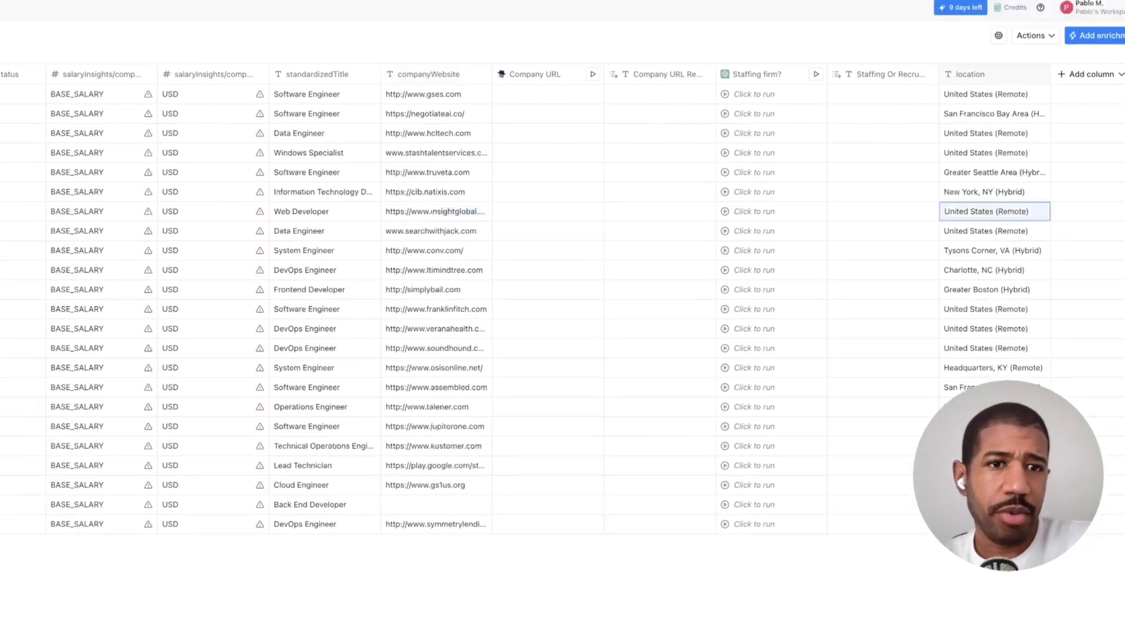
# Check the location entries, view the full companyWebsite value of the Lead Technician row, and close it without changes.
pyautogui.click(994, 153)
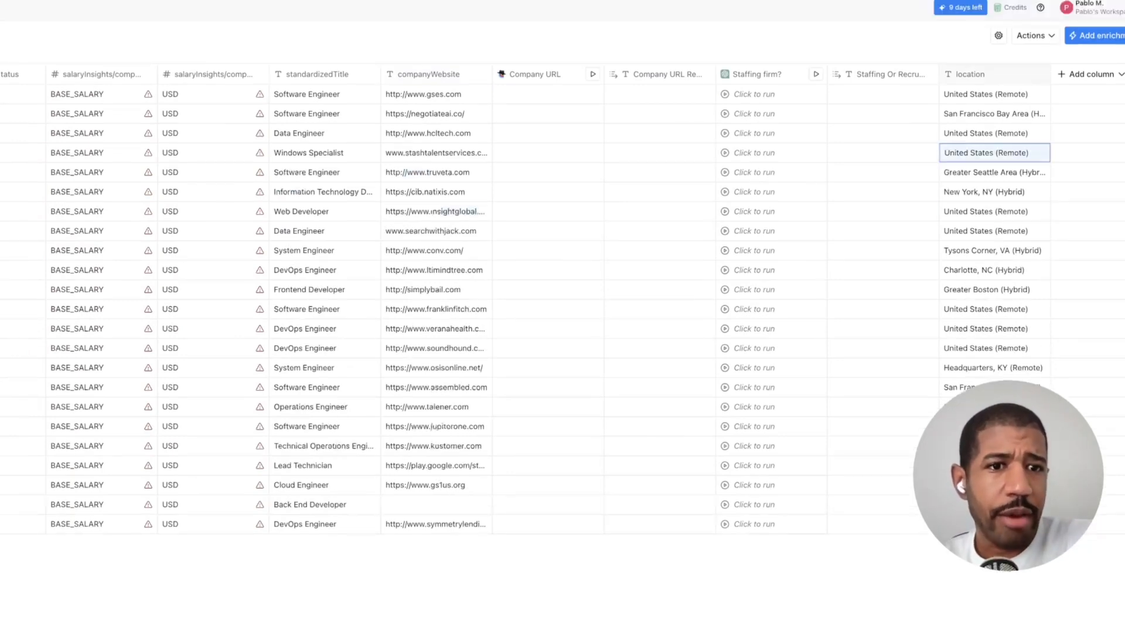
pyautogui.click(994, 270)
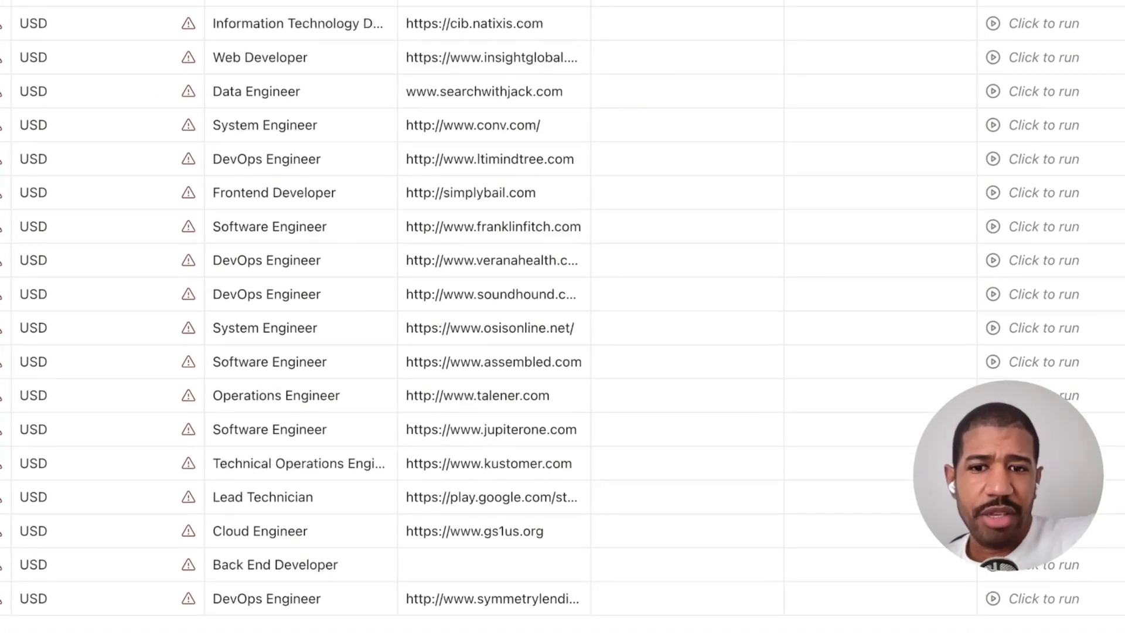
pyautogui.doubleClick(494, 497)
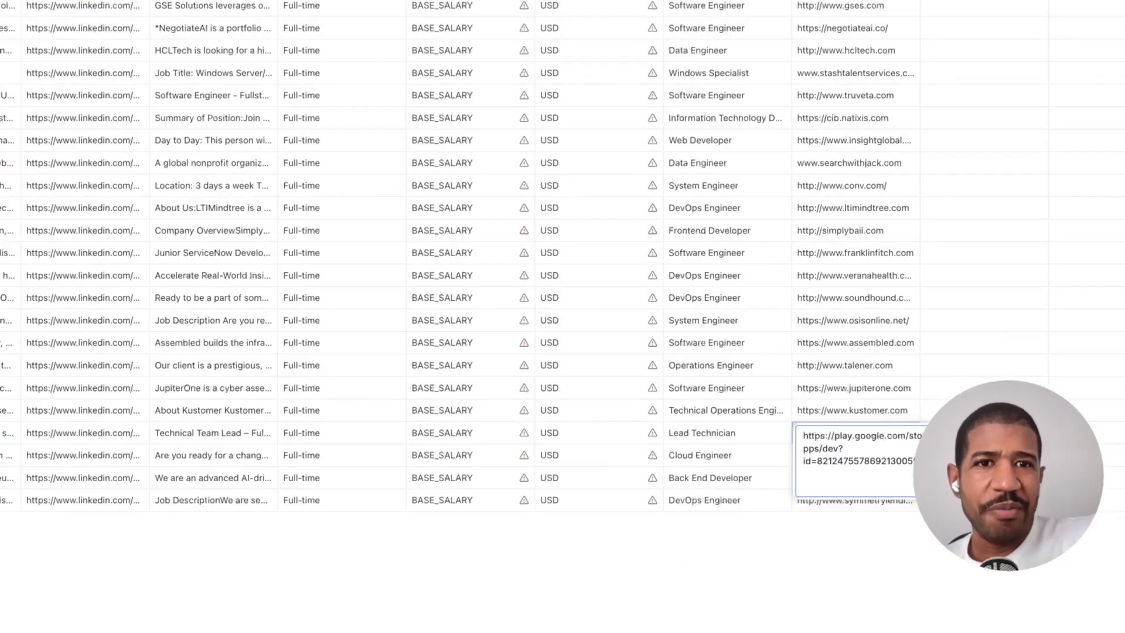
pyautogui.click(781, 330)
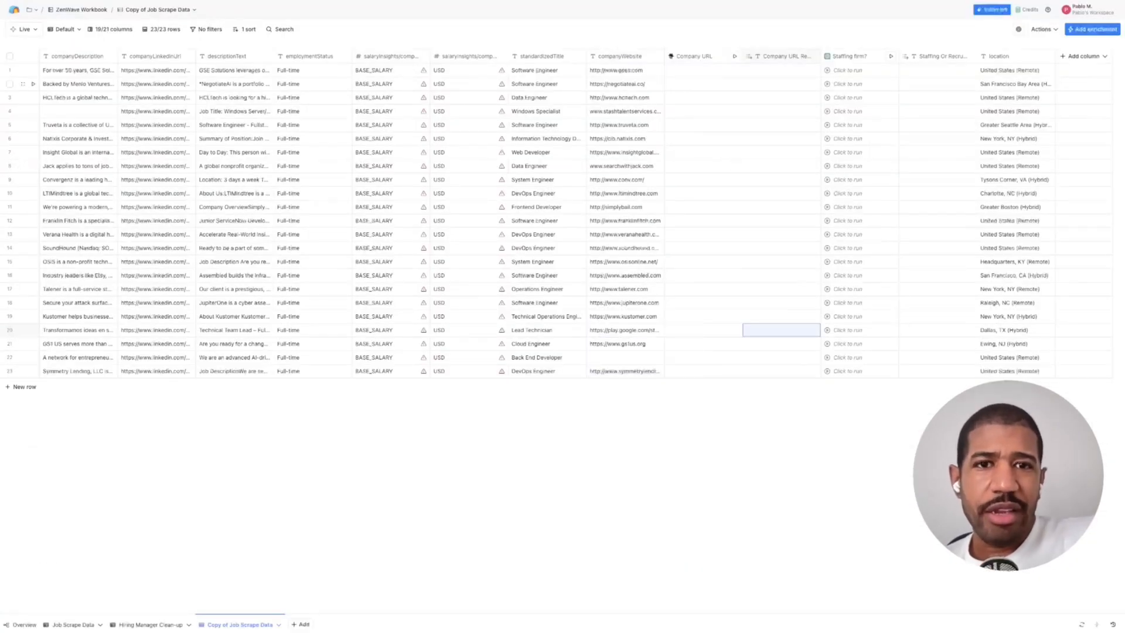
# Open the Company URL column's configuration for editing and expand its model and account settings.
pyautogui.click(695, 56)
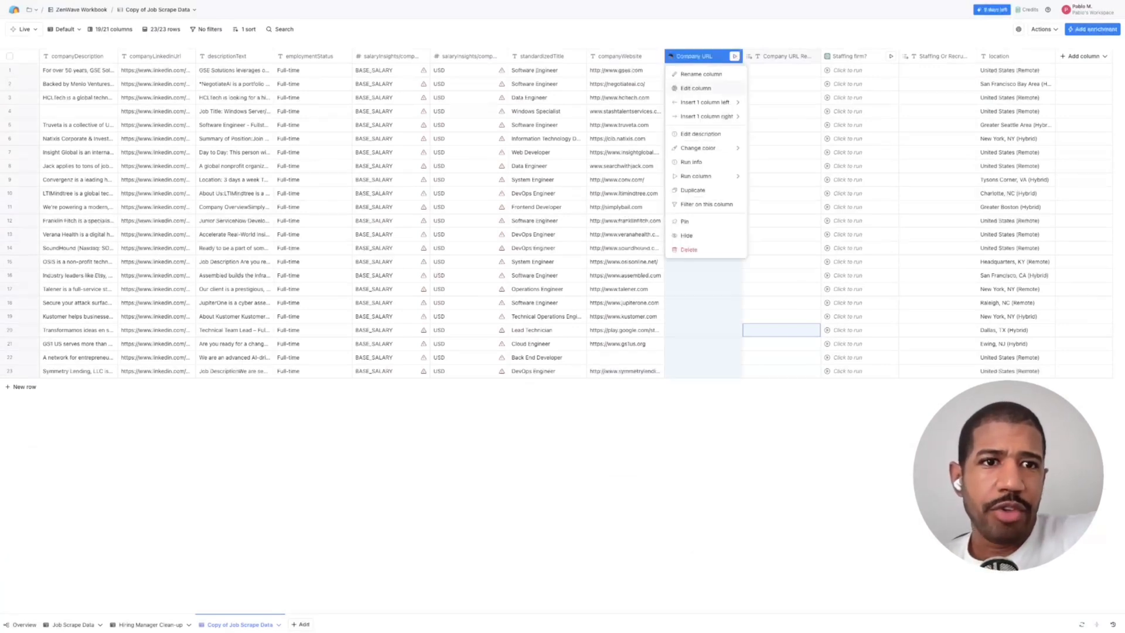
pyautogui.click(696, 88)
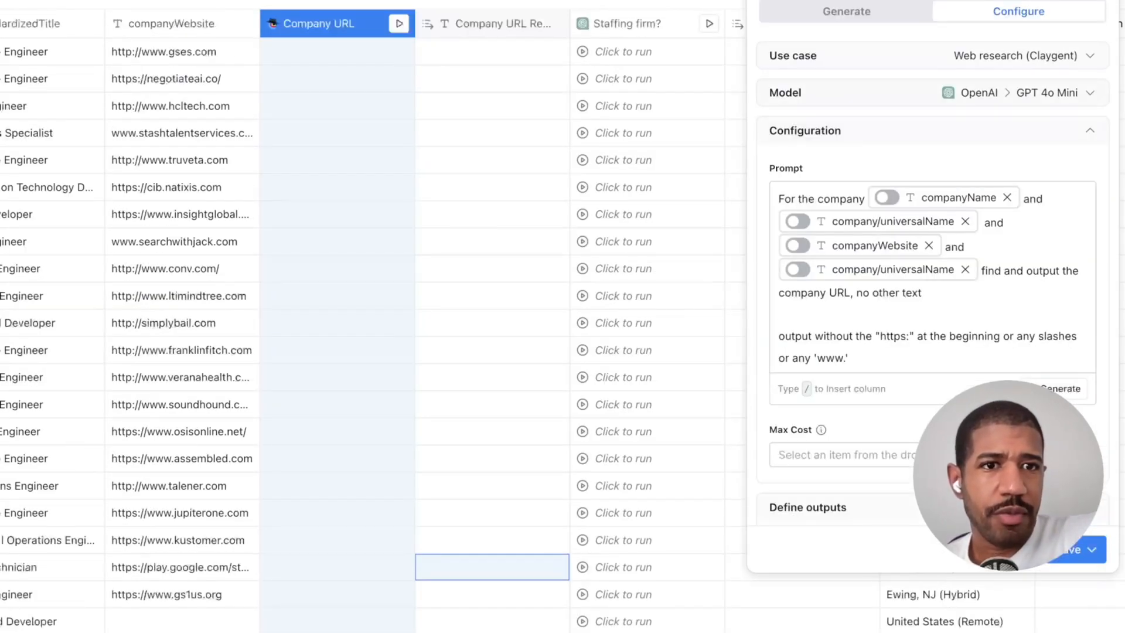
pyautogui.click(1019, 93)
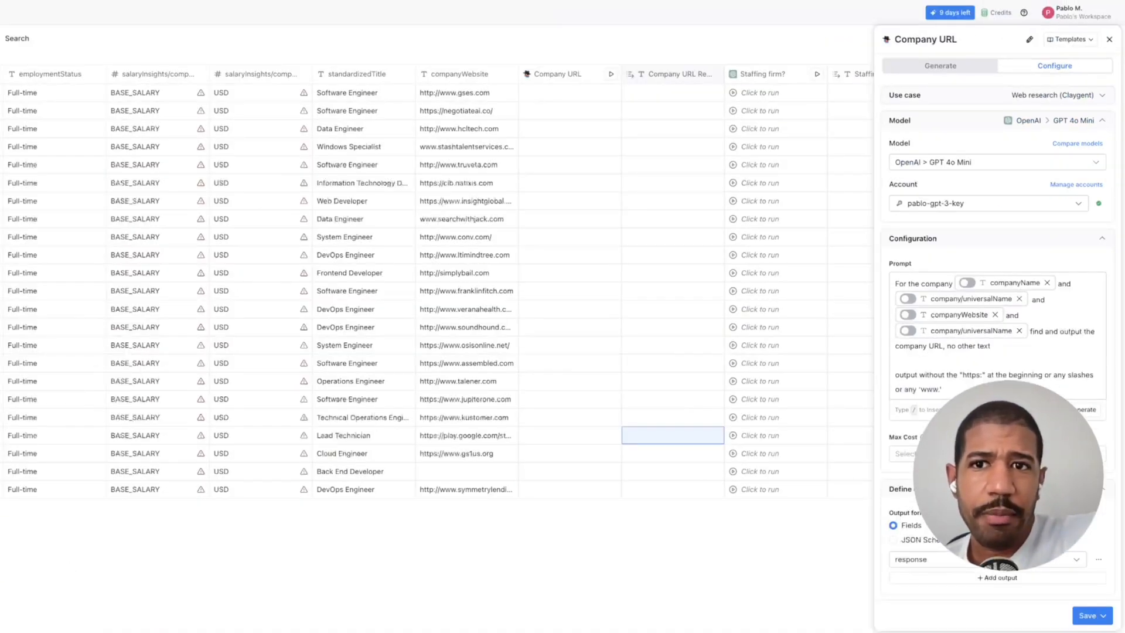
# Compare the columns referenced in the Company URL prompt with the table's source columns, and close the column configuration.
pyautogui.hscroll(-10, 437, 293)
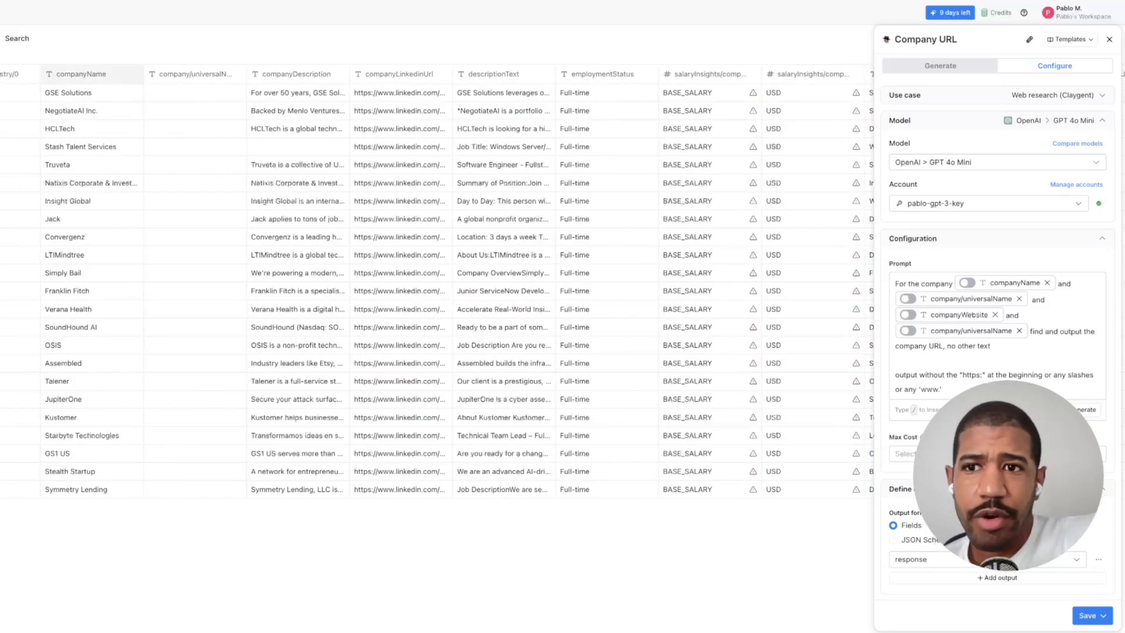
pyautogui.click(92, 74)
pyautogui.press('Escape')
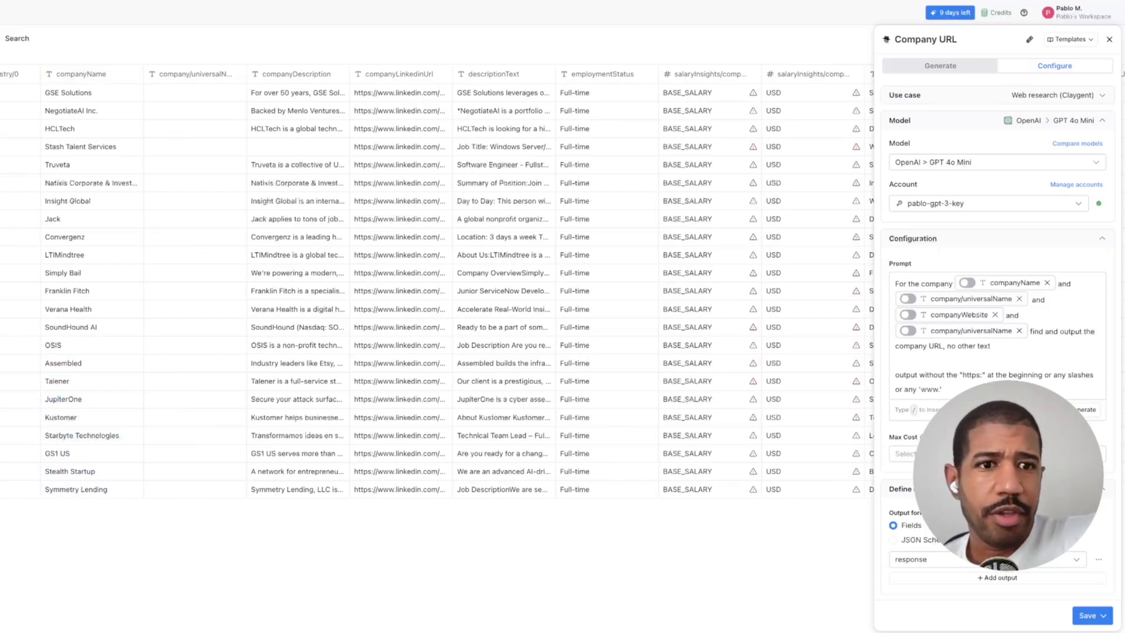
pyautogui.hscroll(-1, 436, 293)
pyautogui.hscroll(5, 436, 281)
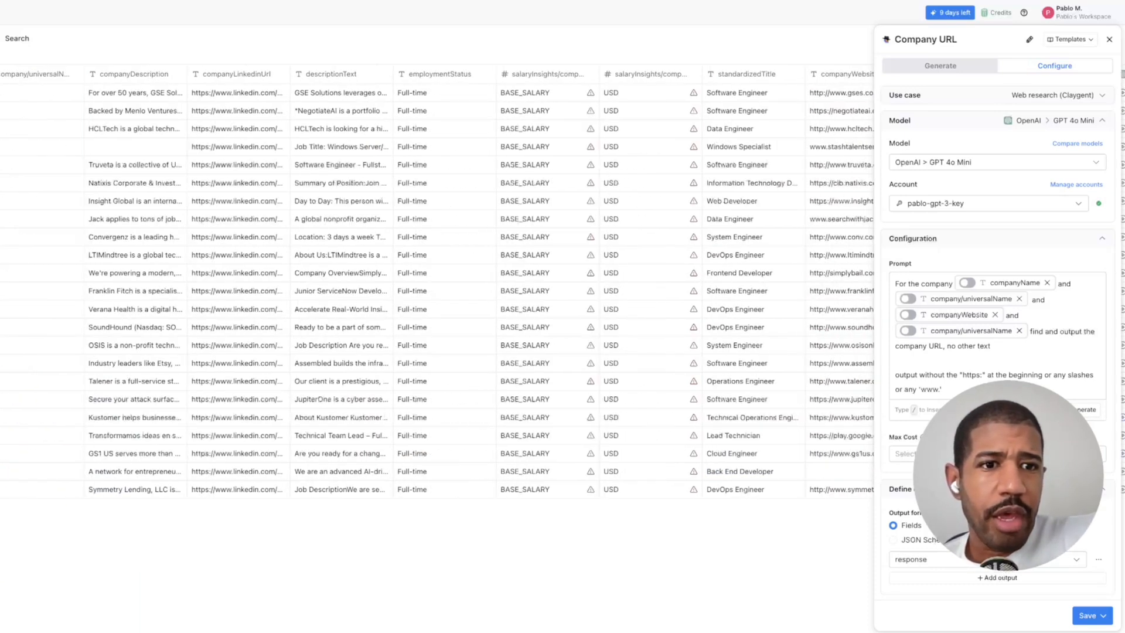
pyautogui.hscroll(1, 436, 282)
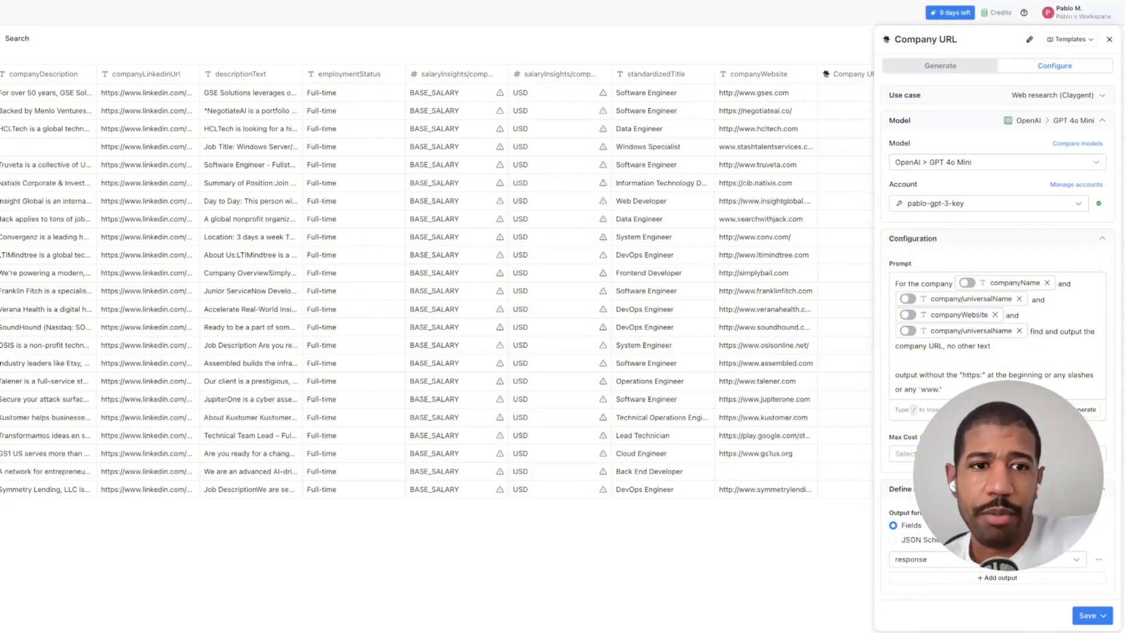
pyautogui.hscroll(-1, 437, 281)
pyautogui.hscroll(2, 436, 281)
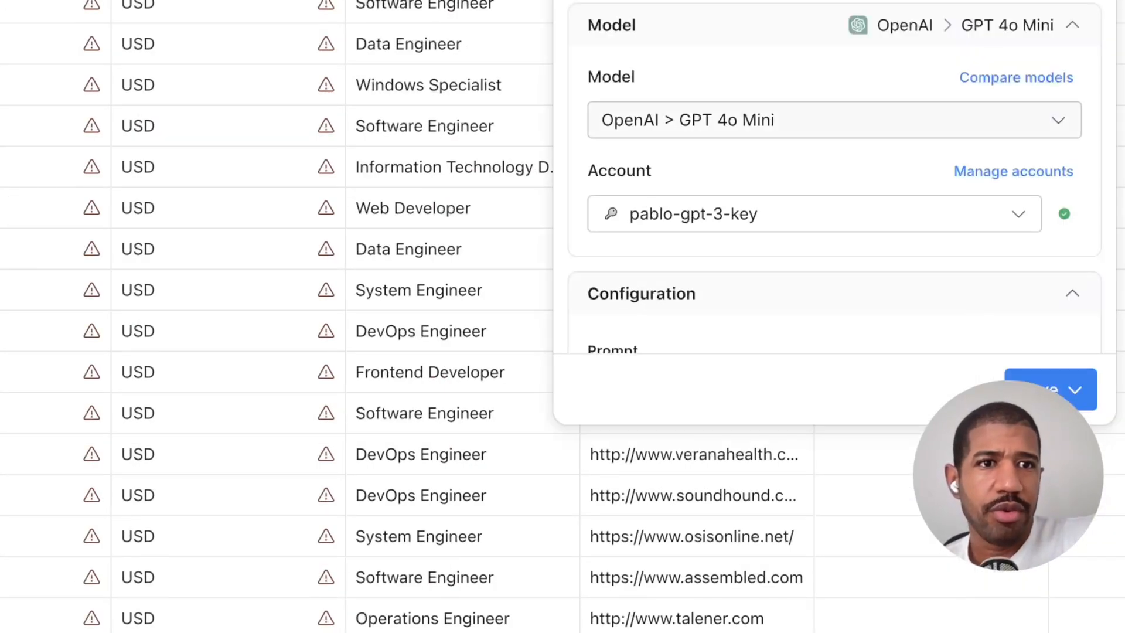
pyautogui.click(1108, 41)
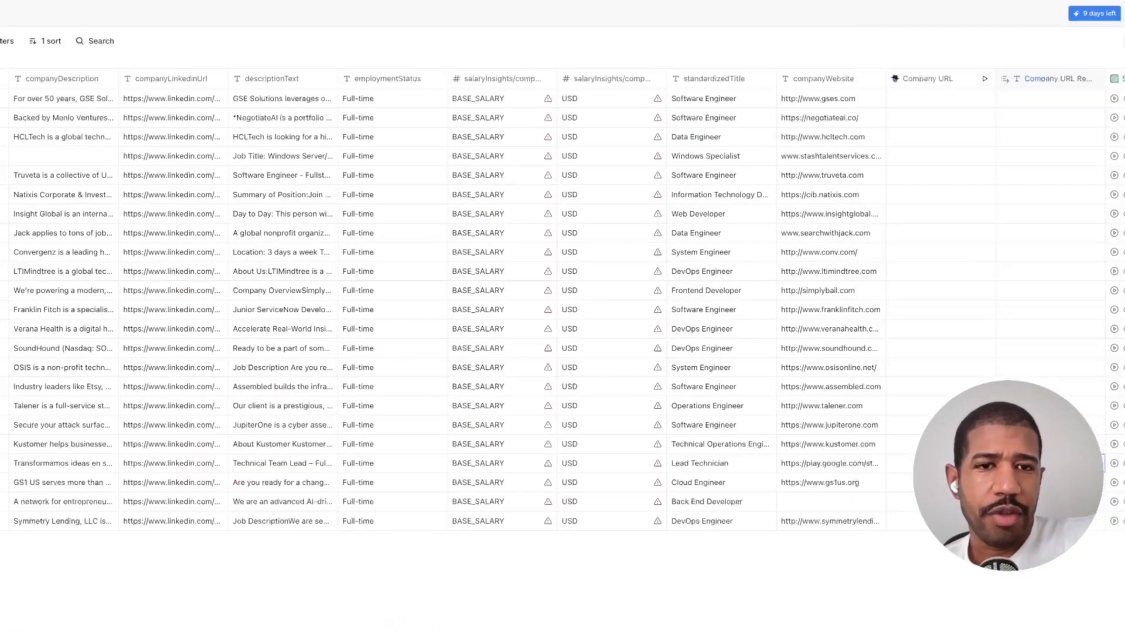
# Force run the Company URL enrichment on all 23 rows.
pyautogui.click(831, 195)
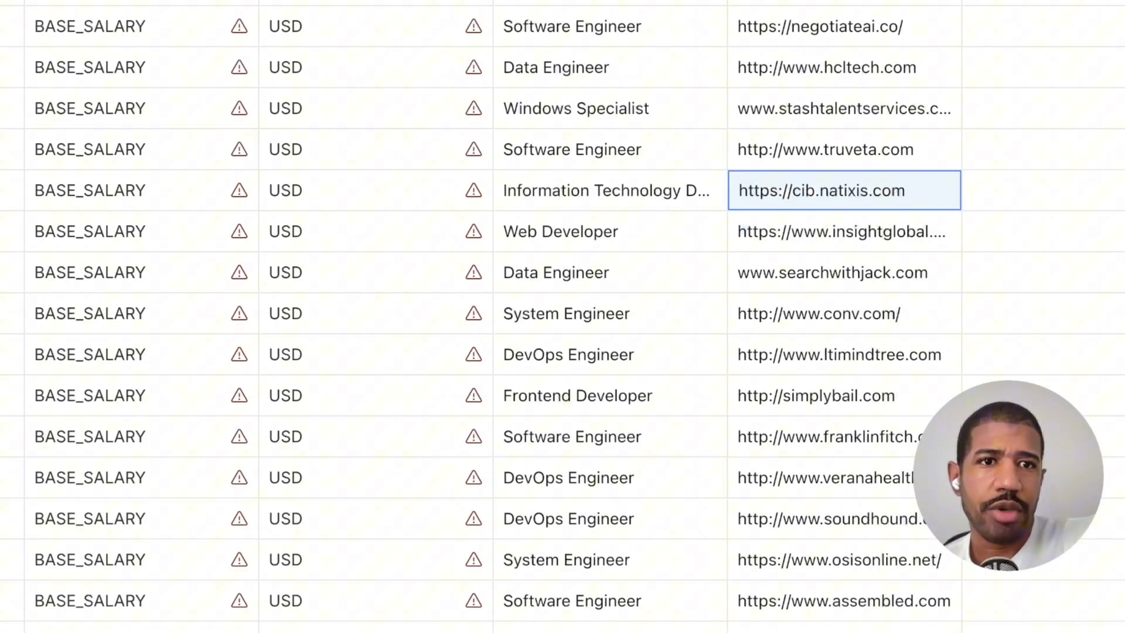
pyautogui.hscroll(5, 850, 164)
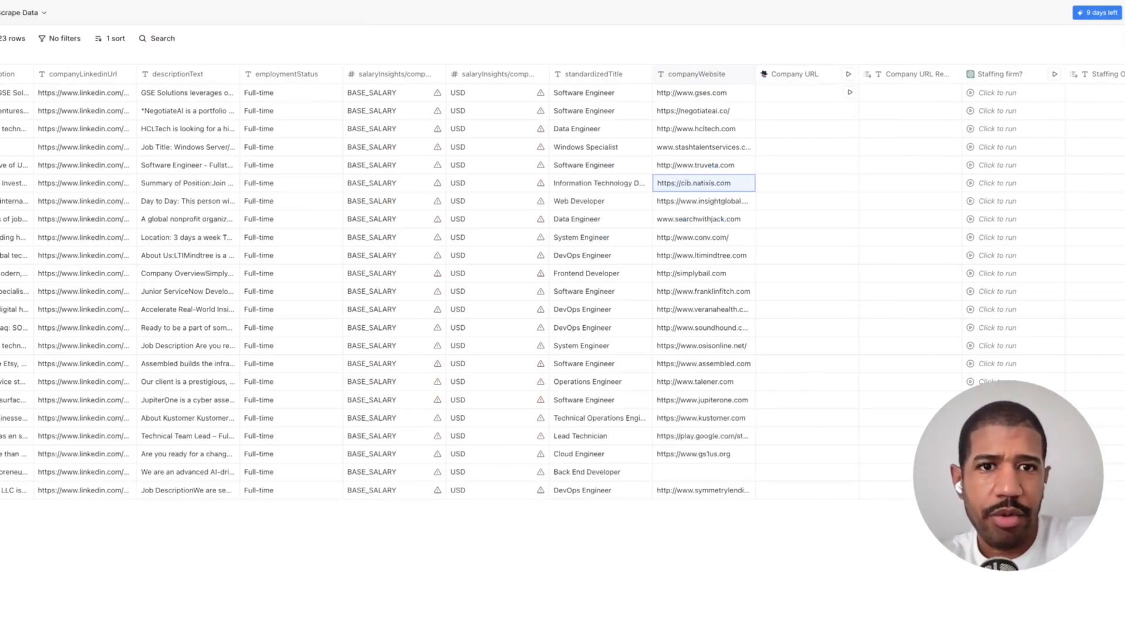
pyautogui.click(808, 92)
pyautogui.keyDown('shift'); pyautogui.click(808, 220); pyautogui.keyUp('shift')
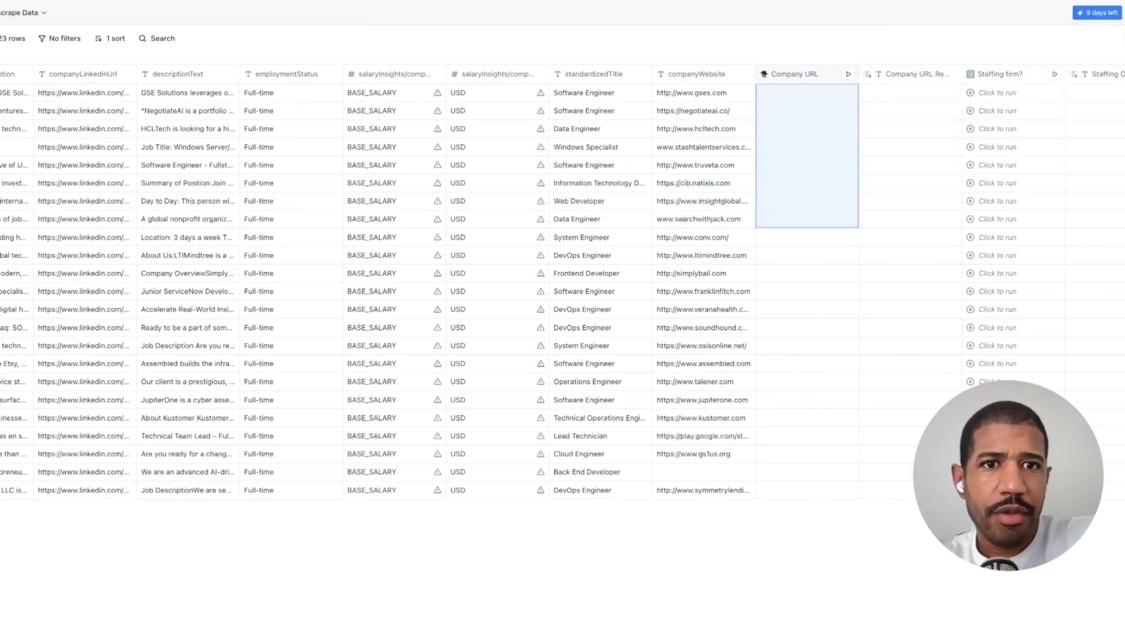
pyautogui.click(794, 74)
pyautogui.moveTo(797, 233)
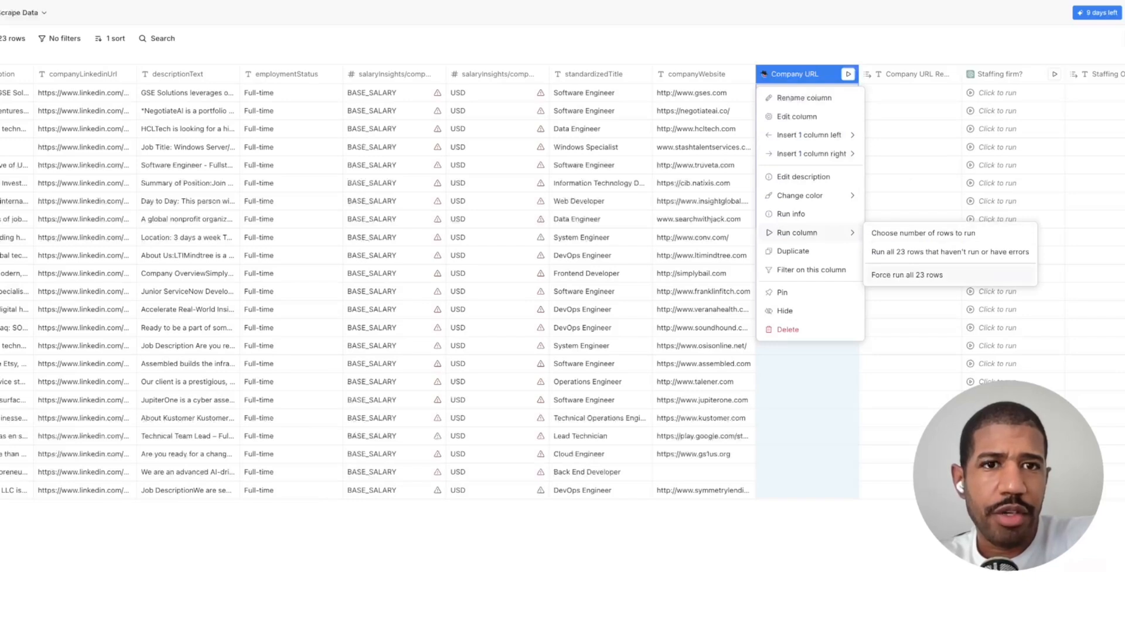
pyautogui.click(907, 275)
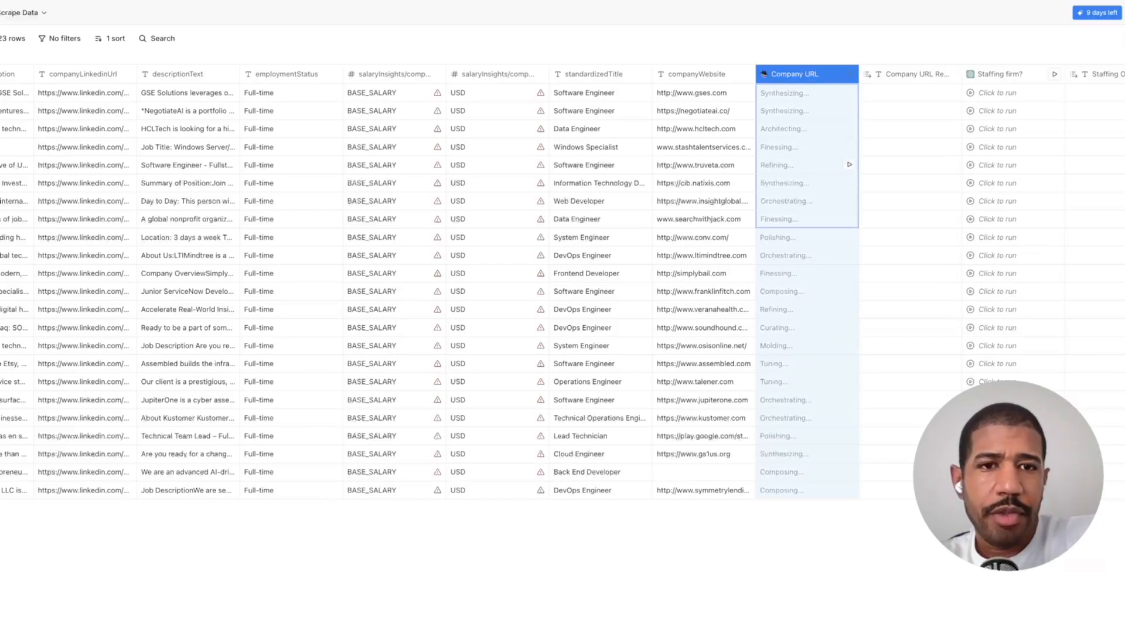
# Inspect the Company URL cell details for the stashtalentservices.com and conv.com rows, including reasoning and confidence, and close the details.
pyautogui.hscroll(2, 809, 165)
pyautogui.hscroll(2, 562, 280)
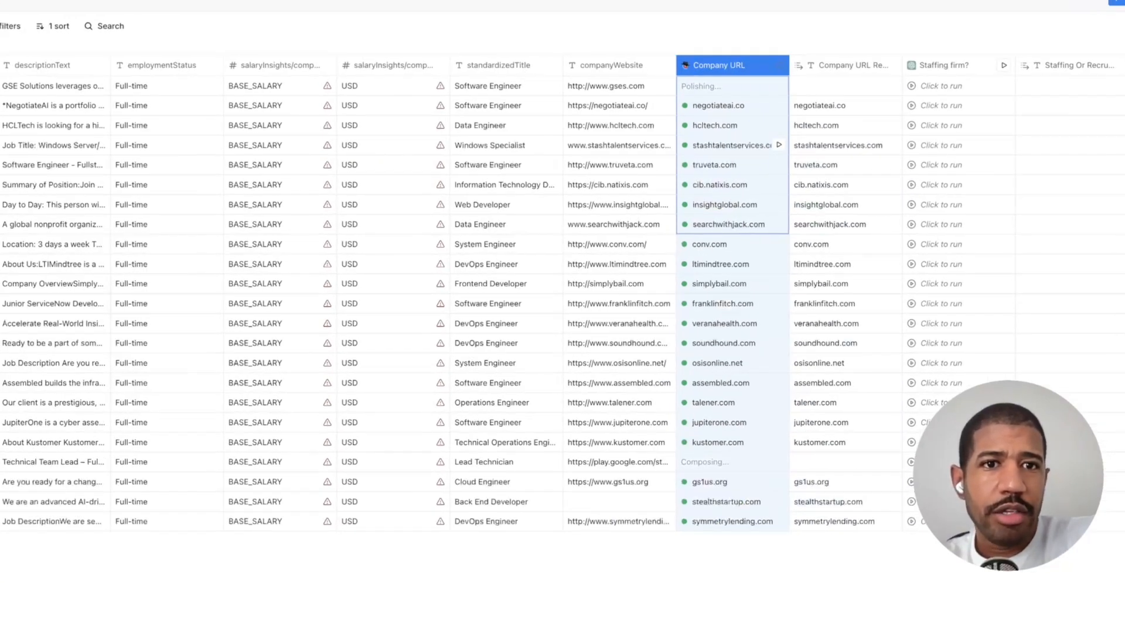
pyautogui.click(779, 145)
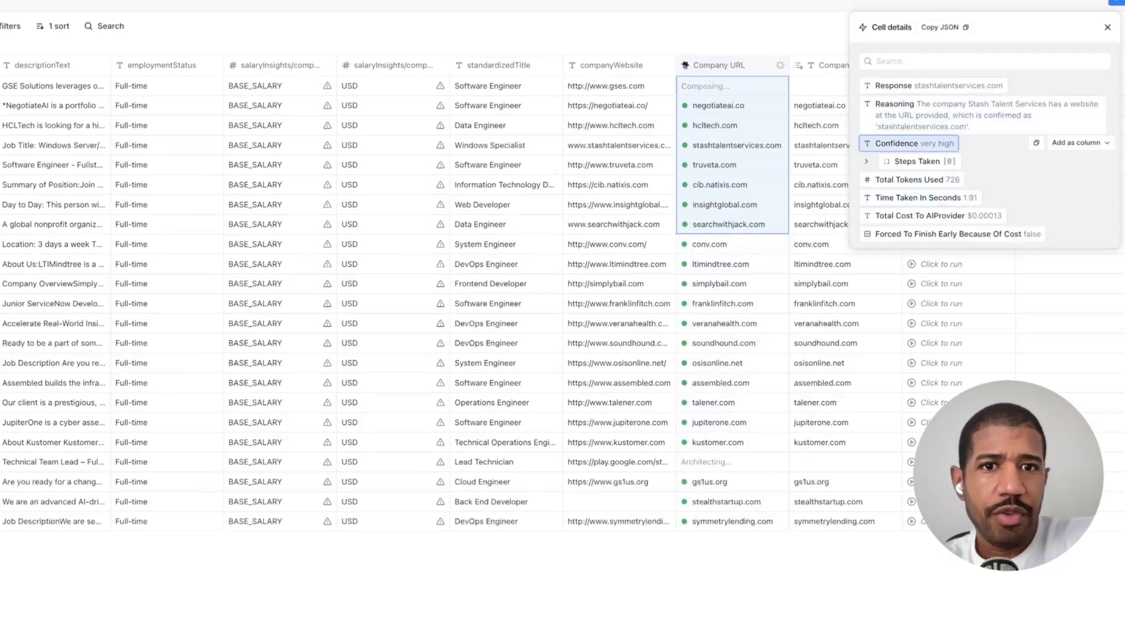
pyautogui.click(733, 244)
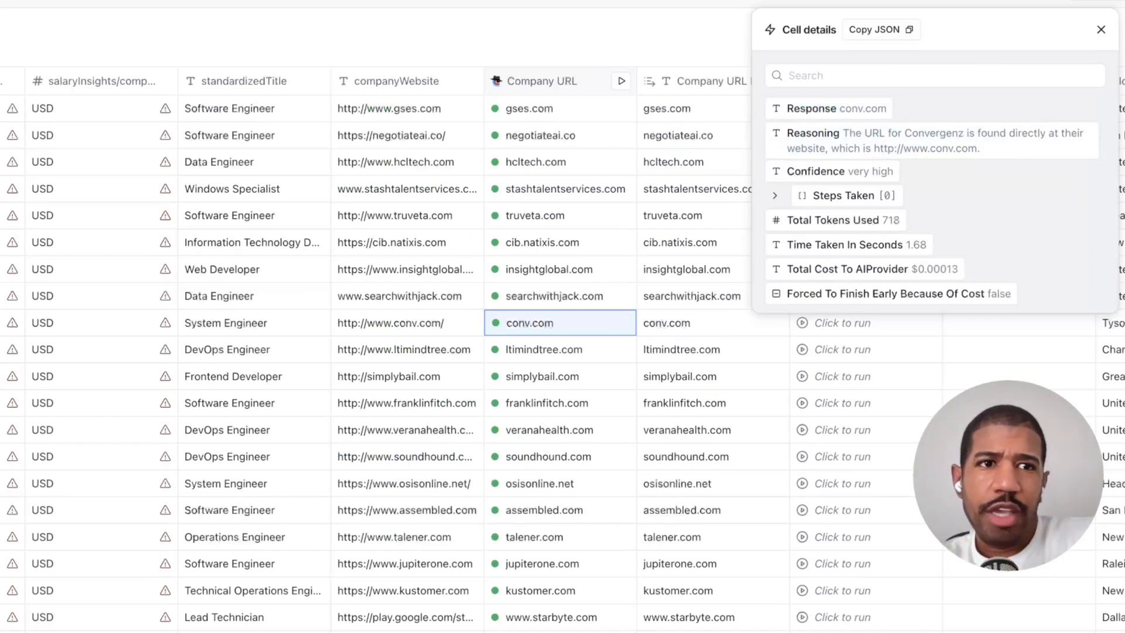
pyautogui.click(704, 243)
pyautogui.click(1101, 29)
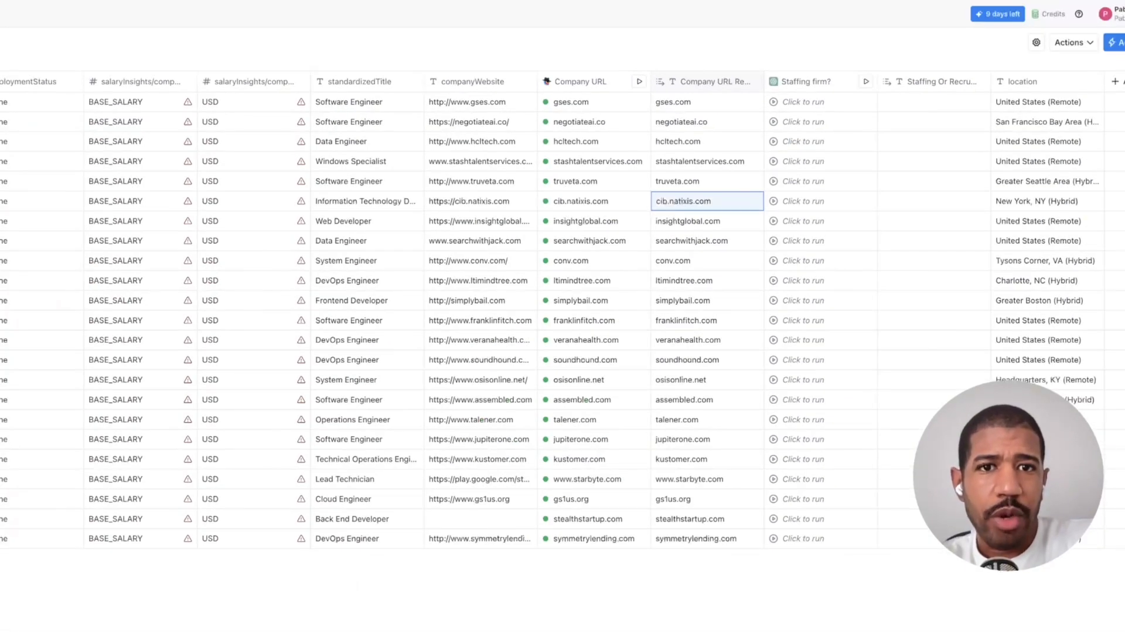
# Review the extracted domains in the response column beside Company URL, from the first row to the last.
pyautogui.click(707, 102)
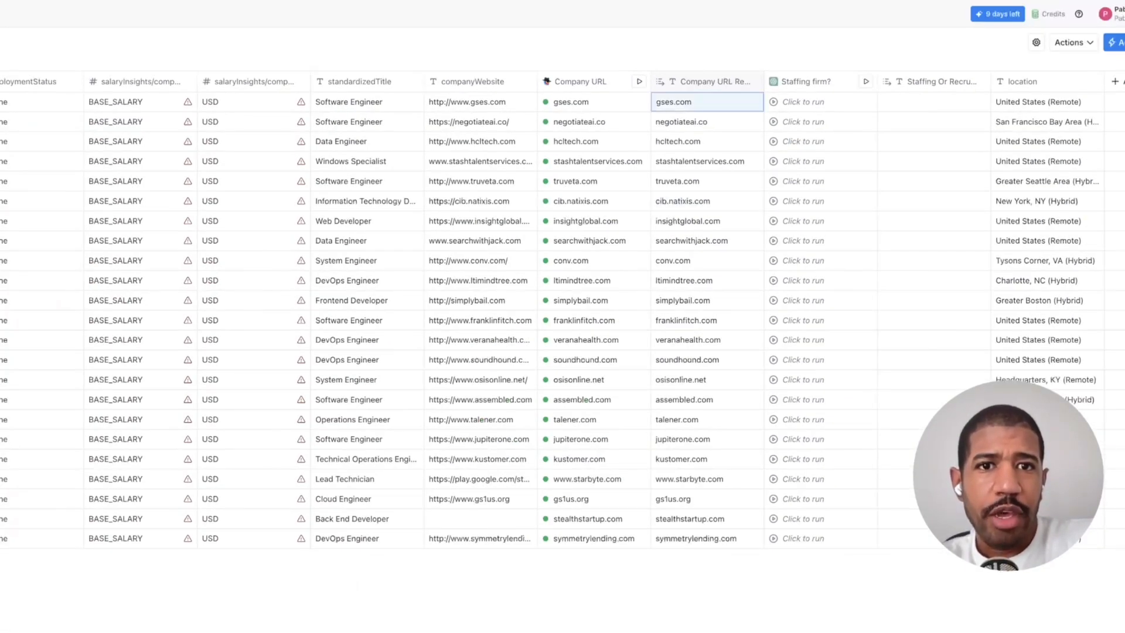
pyautogui.moveTo(707, 102); pyautogui.dragTo(707, 538)
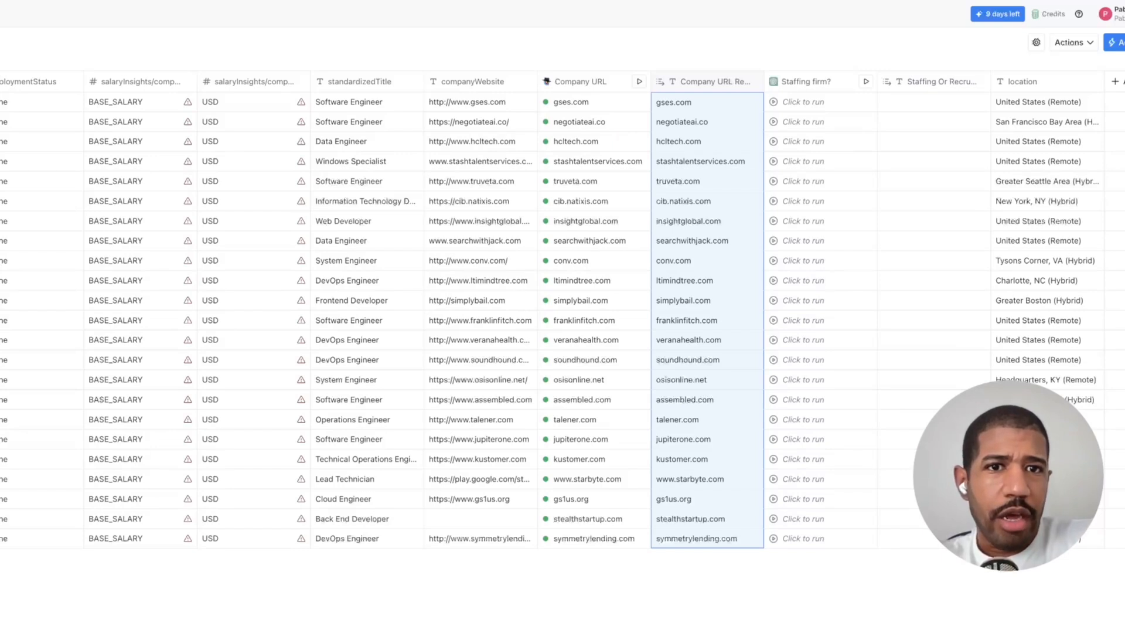
pyautogui.hscroll(3, 563, 311)
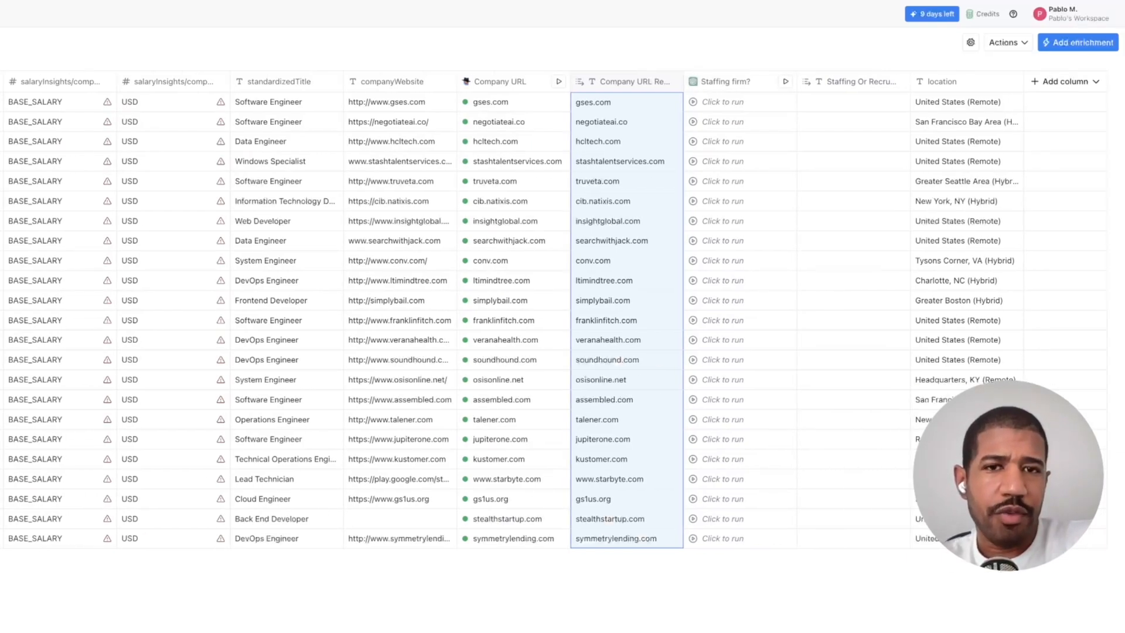
pyautogui.hscroll(-1, 560, 311)
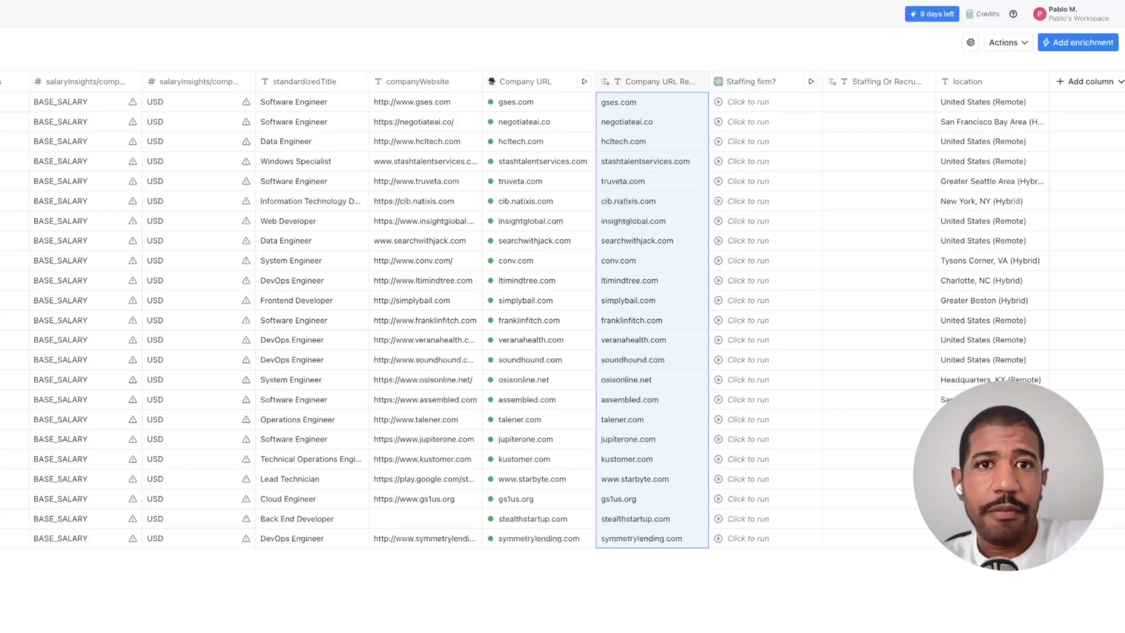
pyautogui.hscroll(-1, 562, 311)
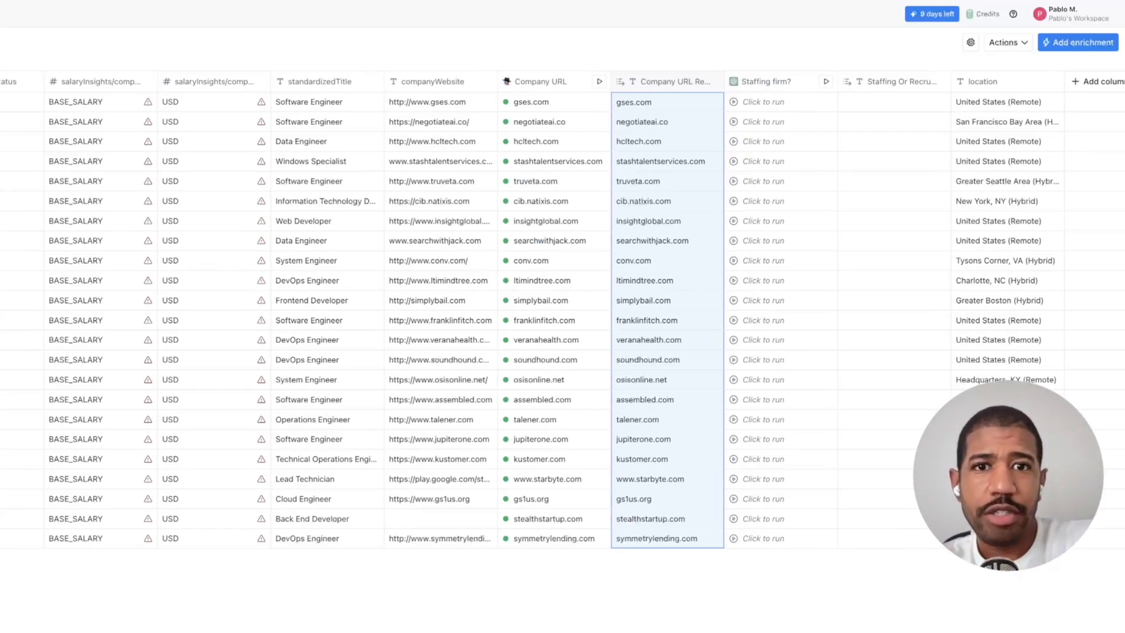
# Switch to the Miro board to check the Clean Job Data stage, and return to the Clay table.
pyautogui.hotkey('ctrl', 'Tab')
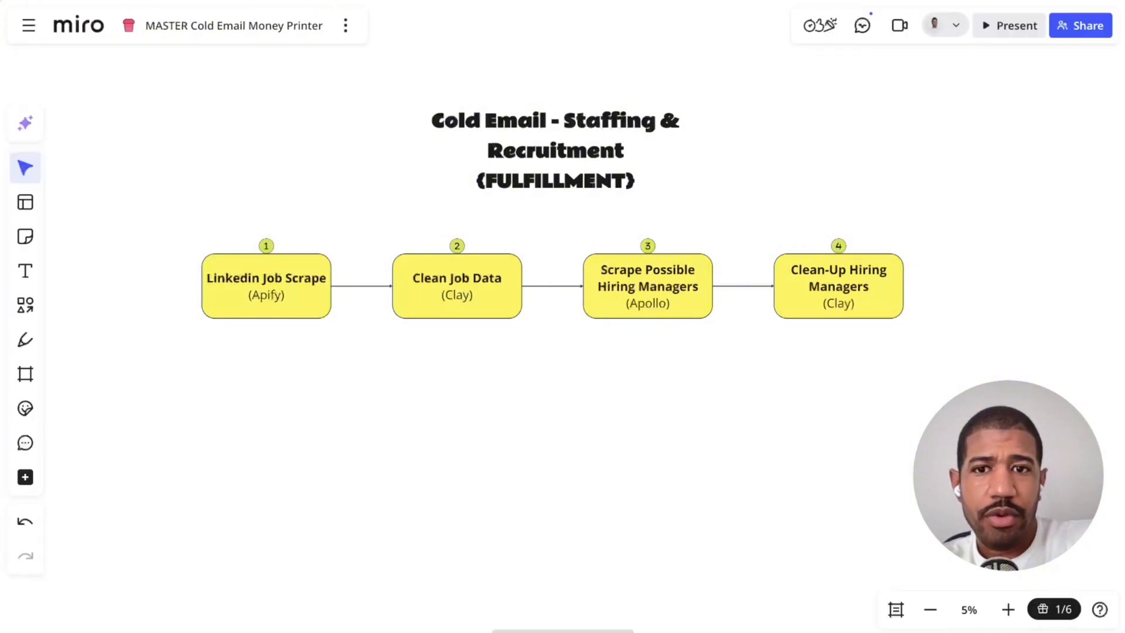
pyautogui.moveTo(457, 286)
pyautogui.mouseDown()
pyautogui.moveTo(464, 279)
pyautogui.moveTo(457, 286)
pyautogui.mouseUp()
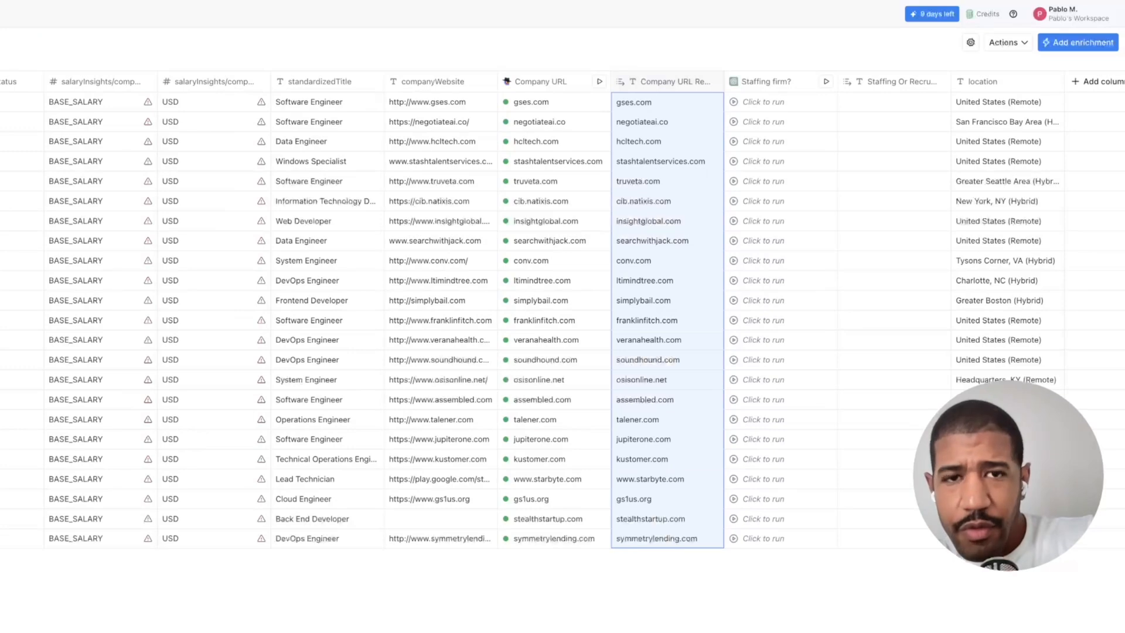
pyautogui.hscroll(-10, 562, 320)
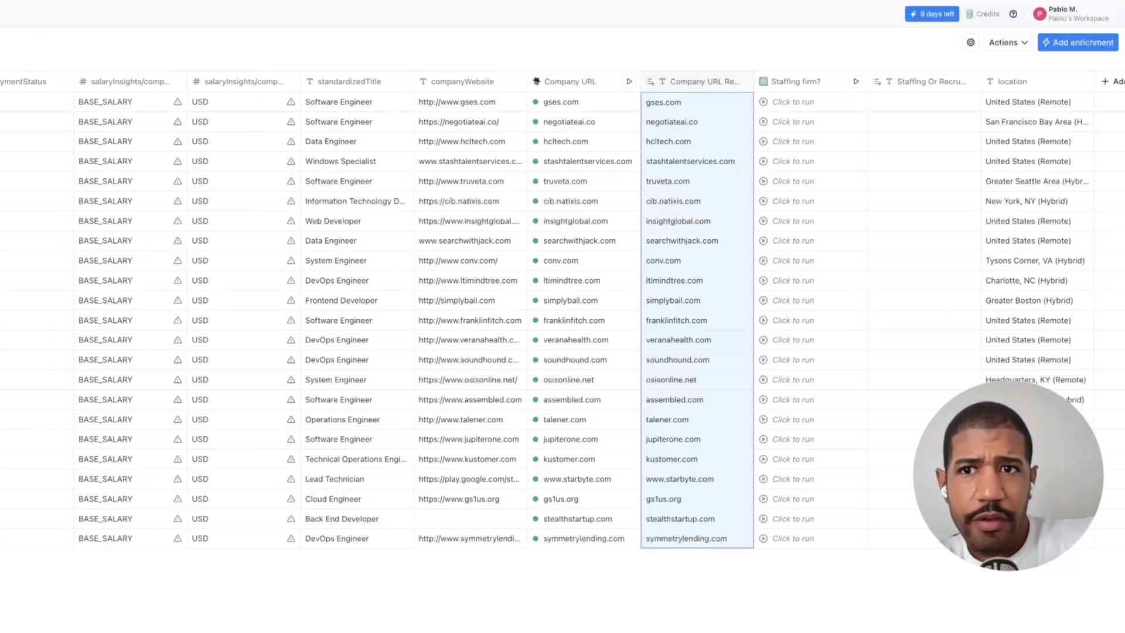
pyautogui.hscroll(-3, 562, 242)
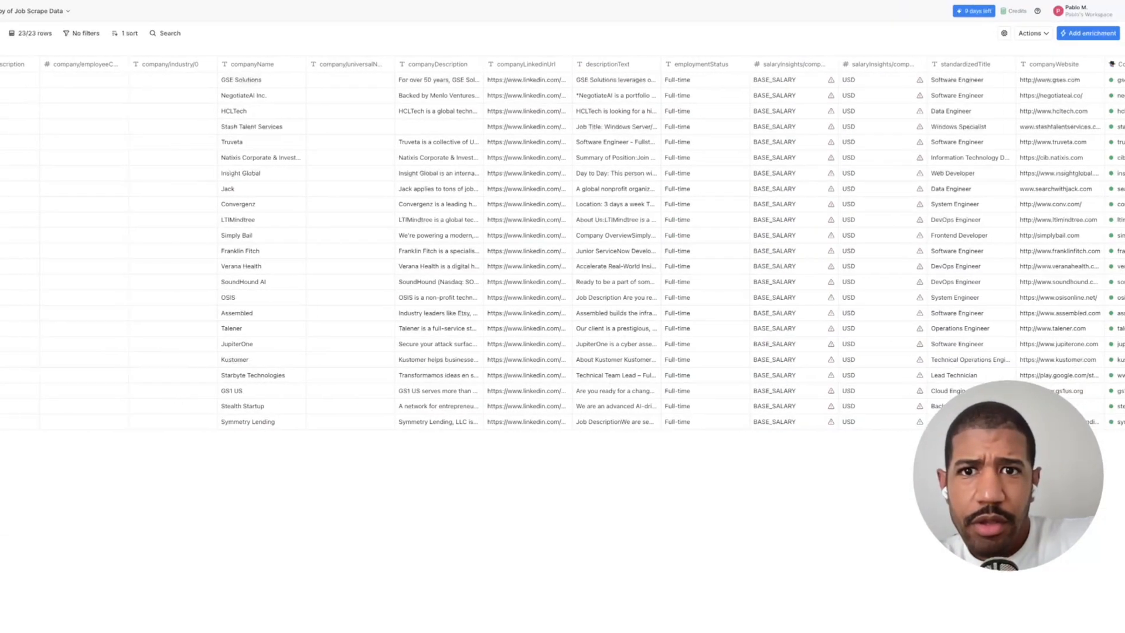
pyautogui.hscroll(10, 563, 243)
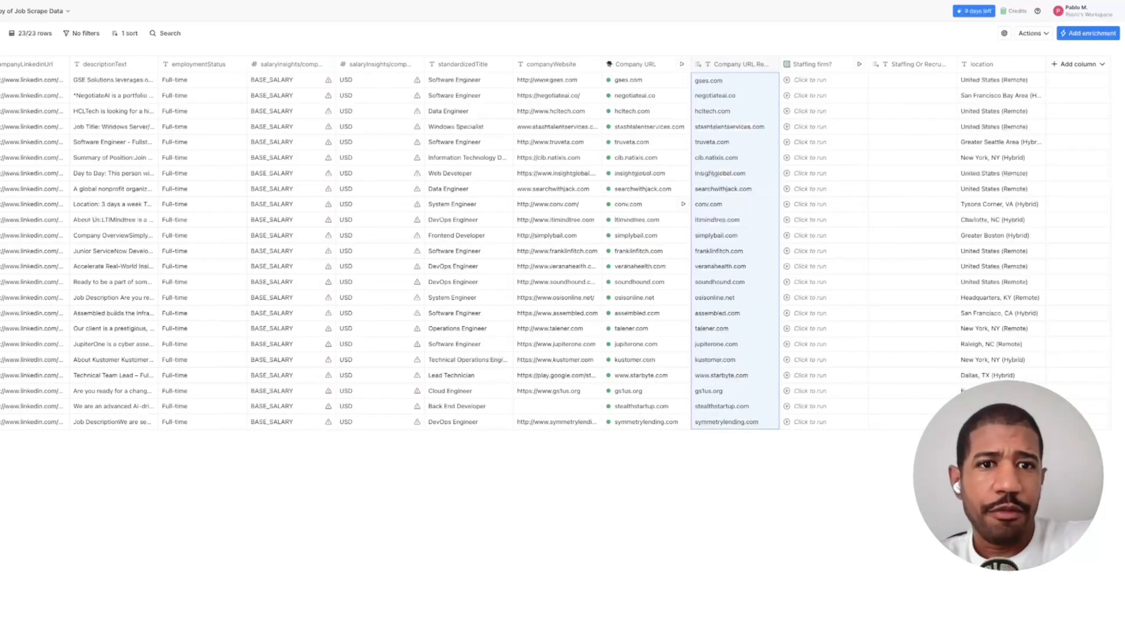
pyautogui.hscroll(-3, 648, 204)
pyautogui.hscroll(2, 648, 204)
pyautogui.hscroll(1, 563, 245)
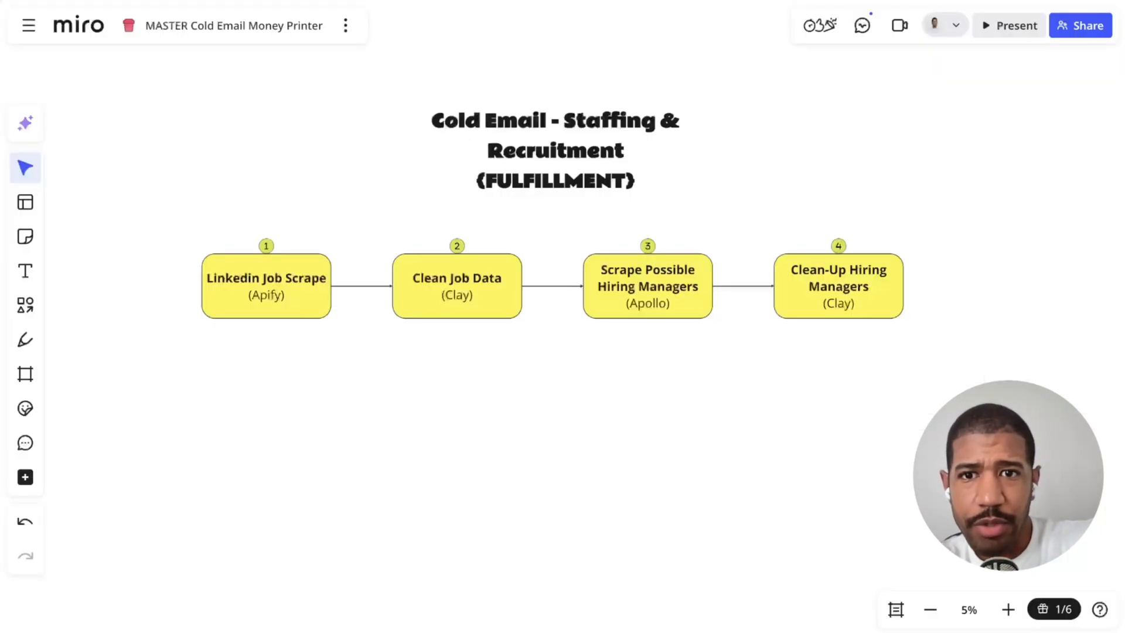
# Switch to the Miro board and add a light yellow sticky note below Clean Job Data reading "-Filter out any recruitment firms".
pyautogui.click(457, 287)
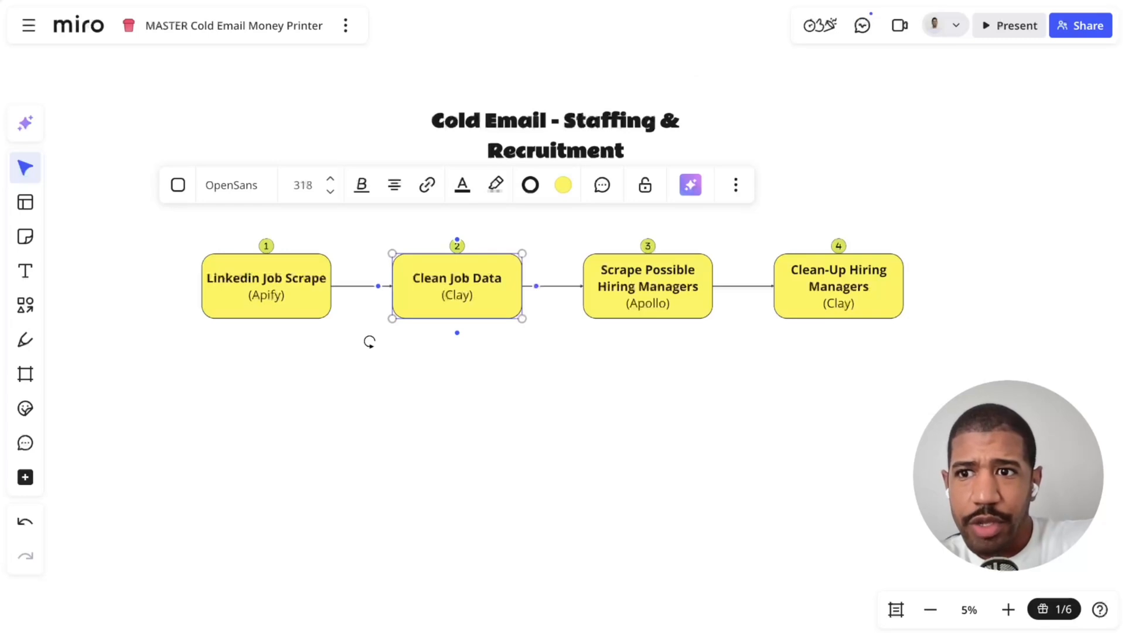
pyautogui.click(25, 237)
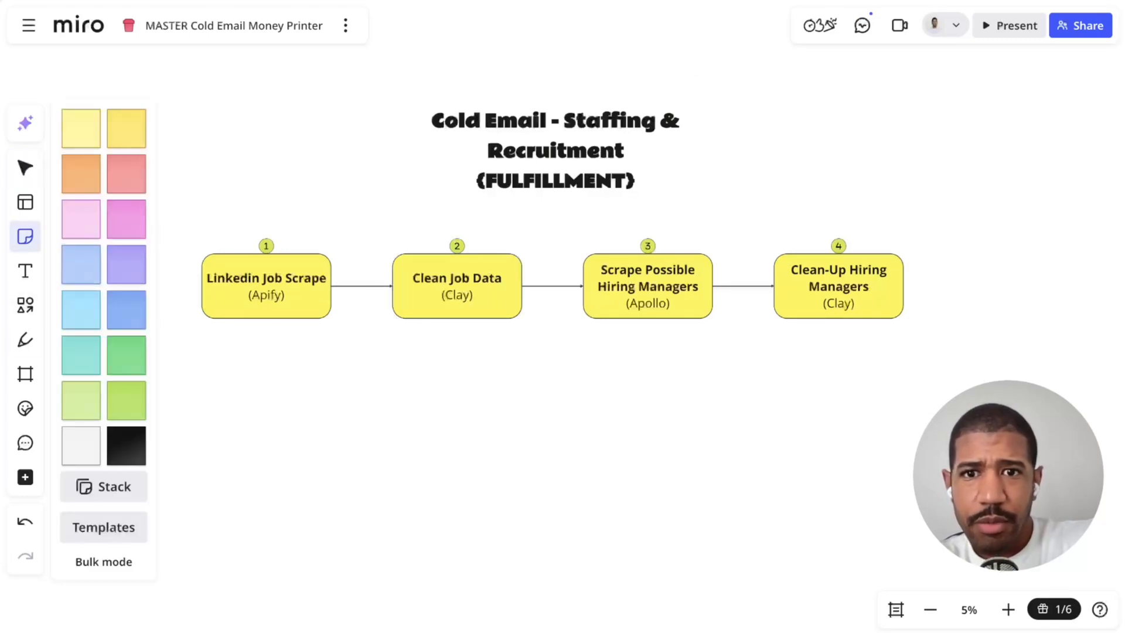
pyautogui.click(81, 129)
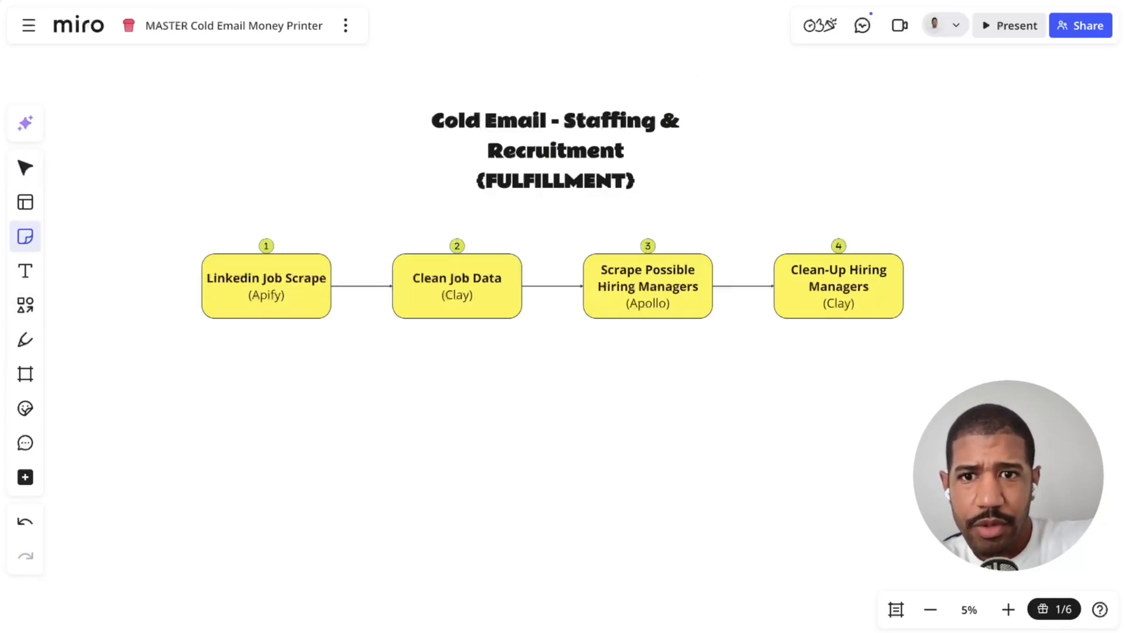
pyautogui.click(427, 360)
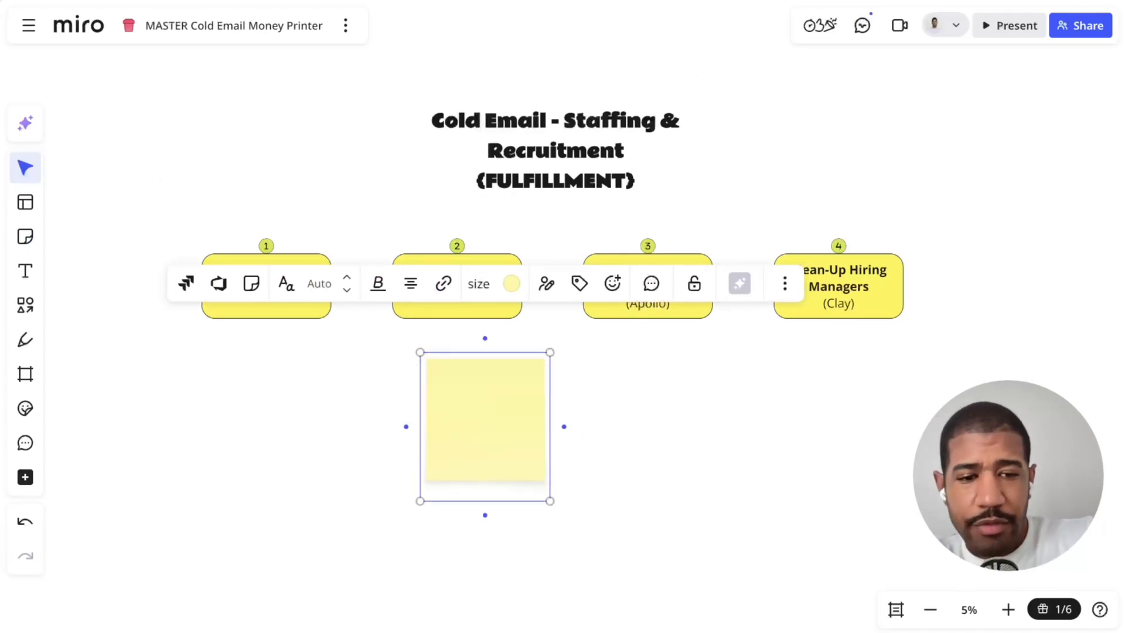
pyautogui.write('-')
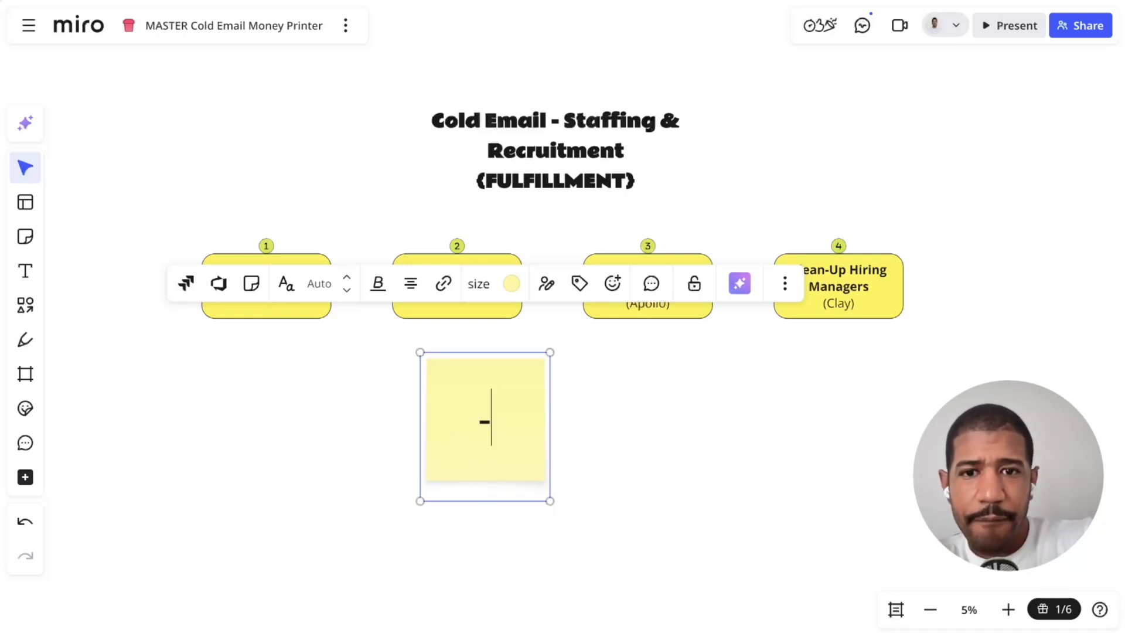
pyautogui.write('Filter out')
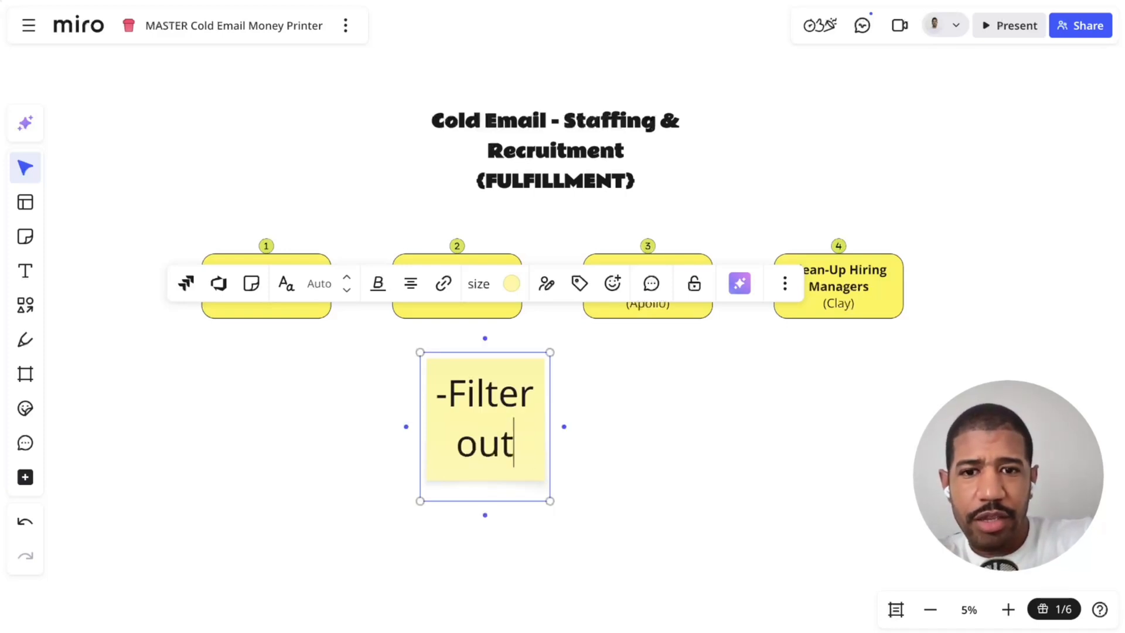
pyautogui.write(' any rec')
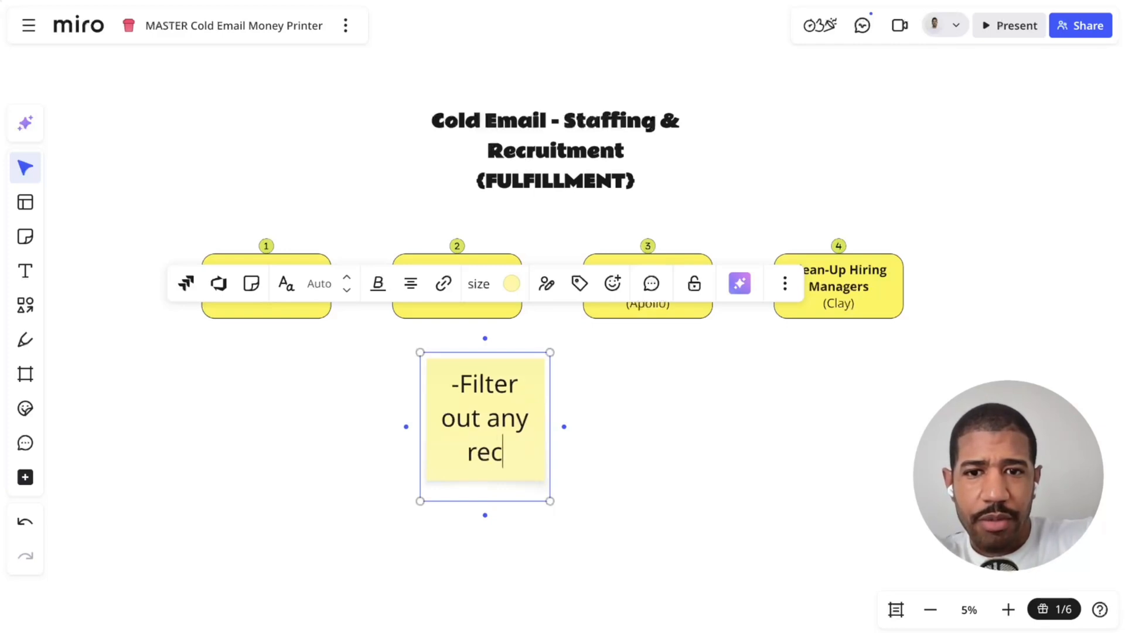
pyautogui.write('ruitment firms')
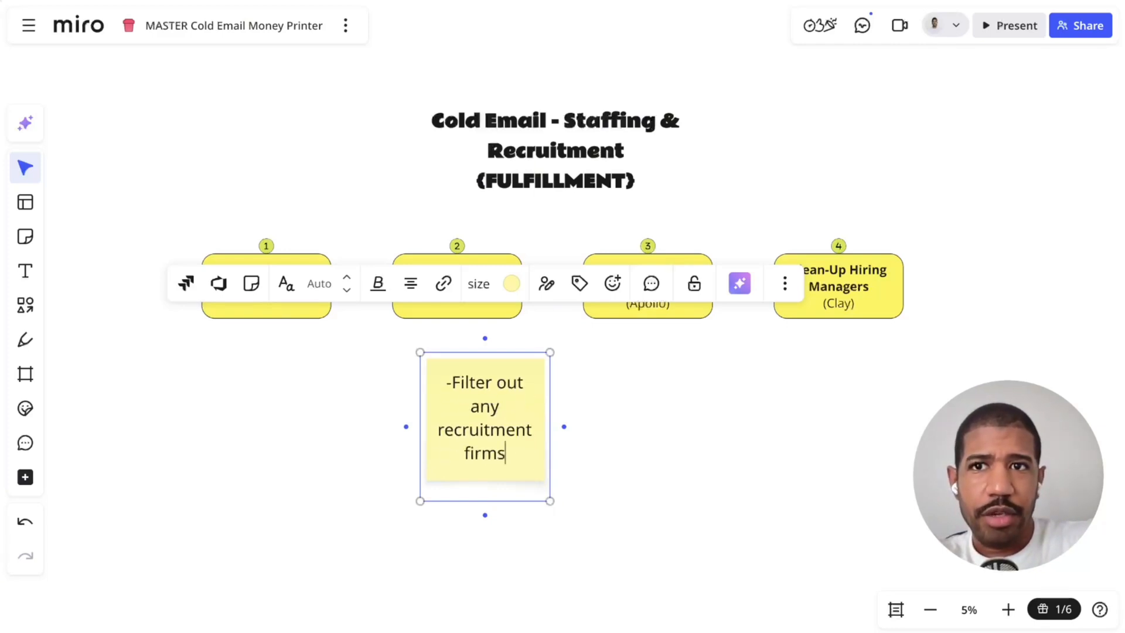
pyautogui.press('Return')
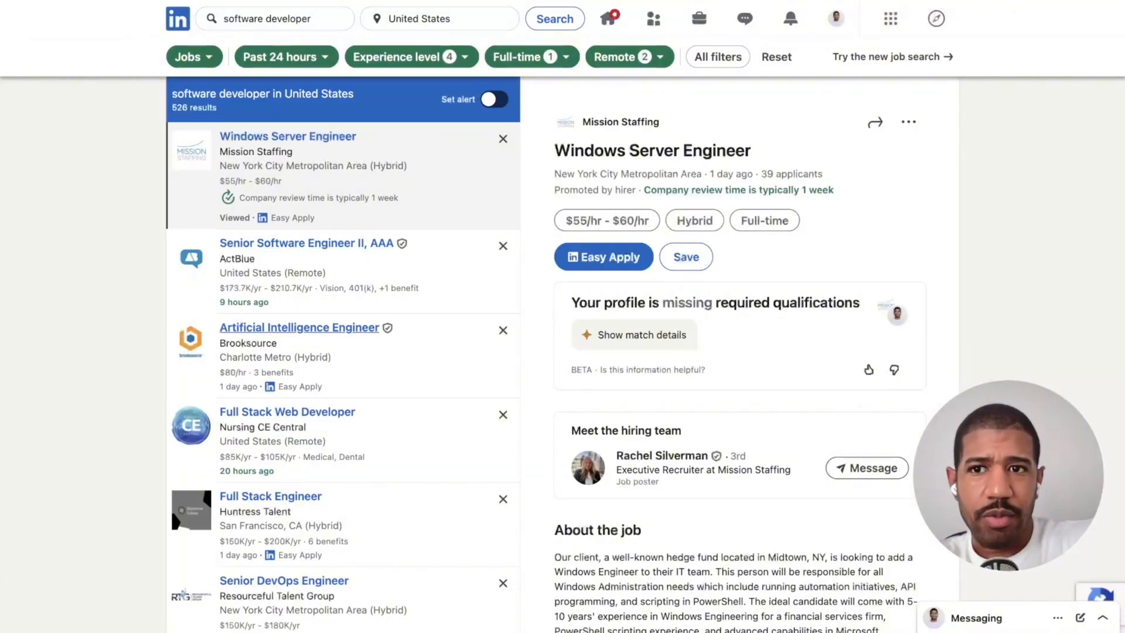
# Switch to the LinkedIn job results and highlight the company name Mission Staffing on the Windows Server Engineer posting.
pyautogui.scroll(-1, 299, 323)
pyautogui.scroll(1, 299, 321)
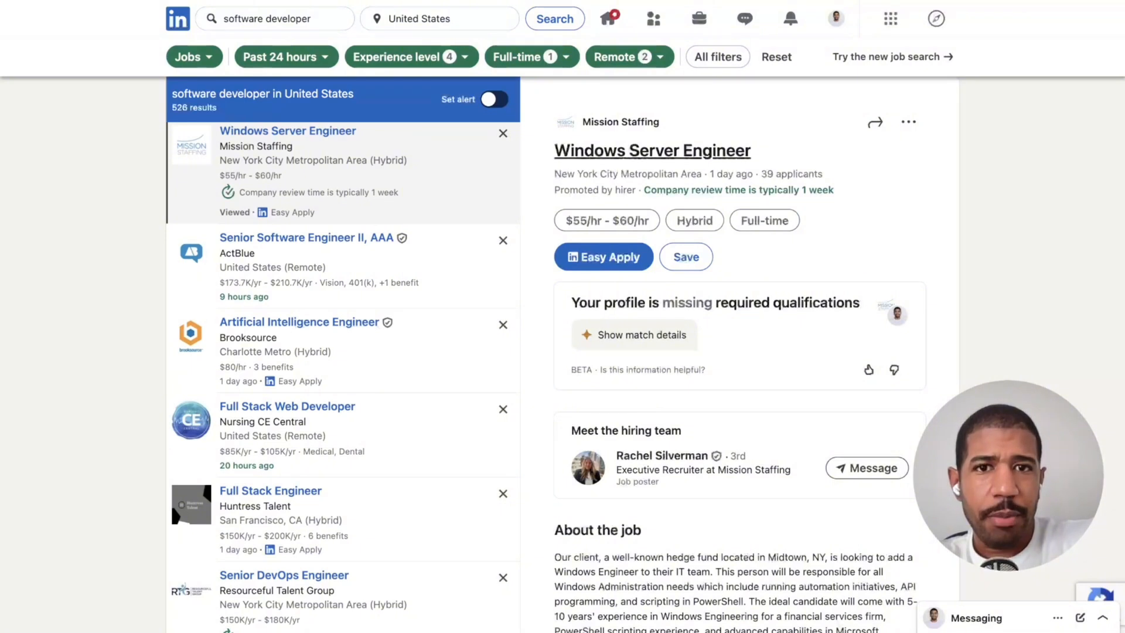
pyautogui.moveTo(754, 151)
pyautogui.mouseDown()
pyautogui.moveTo(571, 151)
pyautogui.moveTo(755, 153)
pyautogui.mouseUp()
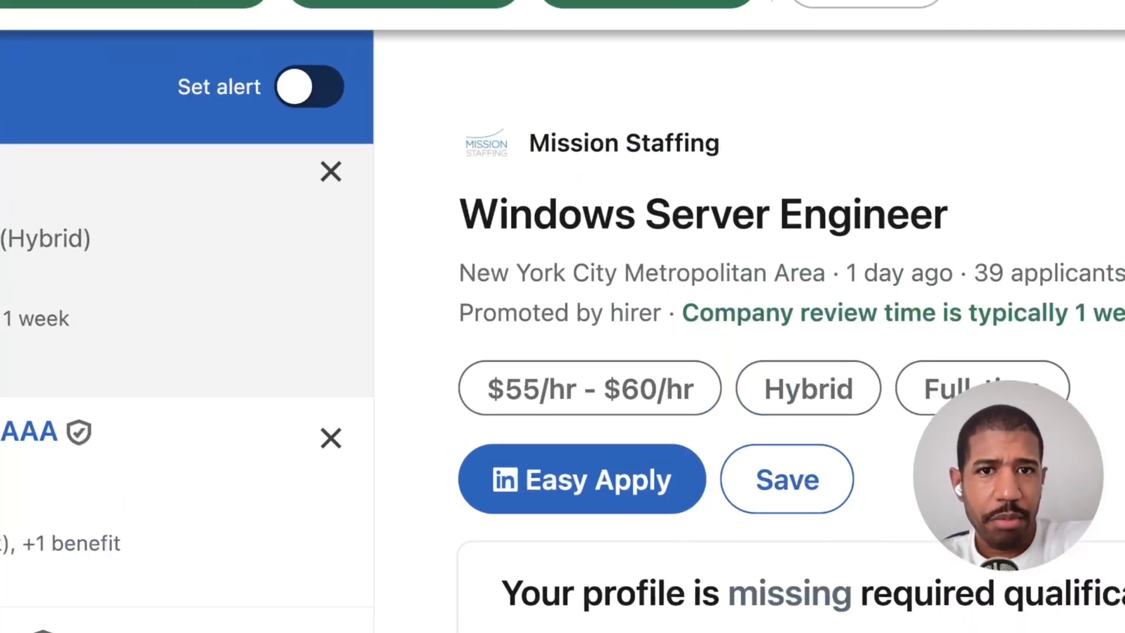
pyautogui.moveTo(722, 144); pyautogui.dragTo(526, 144)
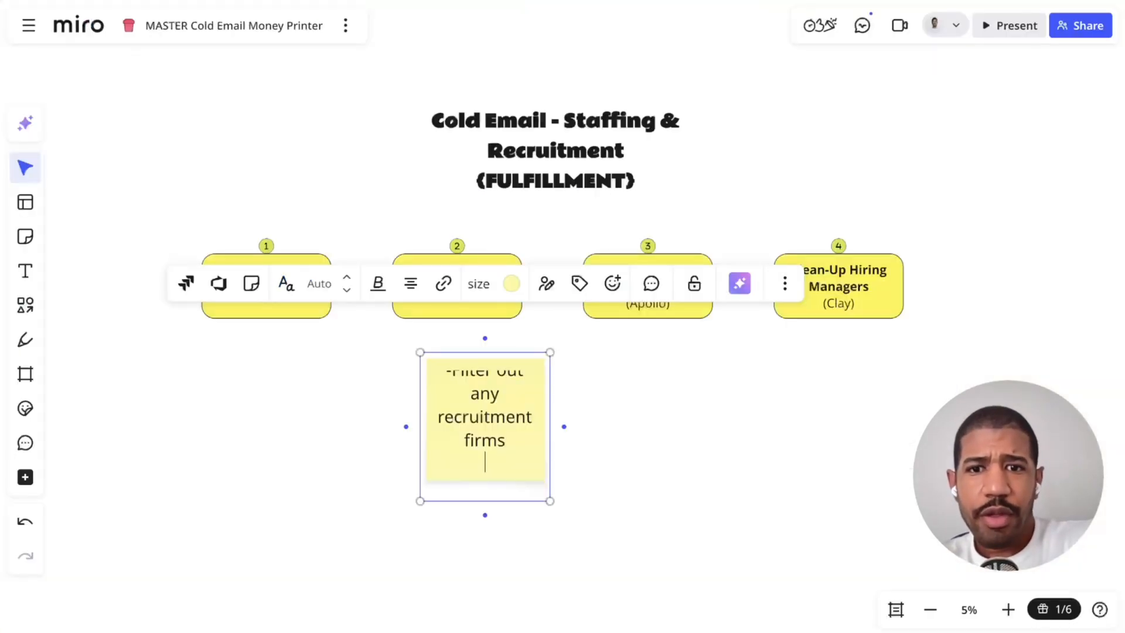
# Return to the Miro board and reword the sticky note to "-Remove recruitment firms".
pyautogui.click(500, 392)
pyautogui.hotkey('ctrl', 'shift', 'Left')
pyautogui.hotkey('ctrl', 'shift', 'Left')
pyautogui.hotkey('ctrl', 'shift', 'Left')
pyautogui.hotkey('ctrl', 'shift', 'Left')
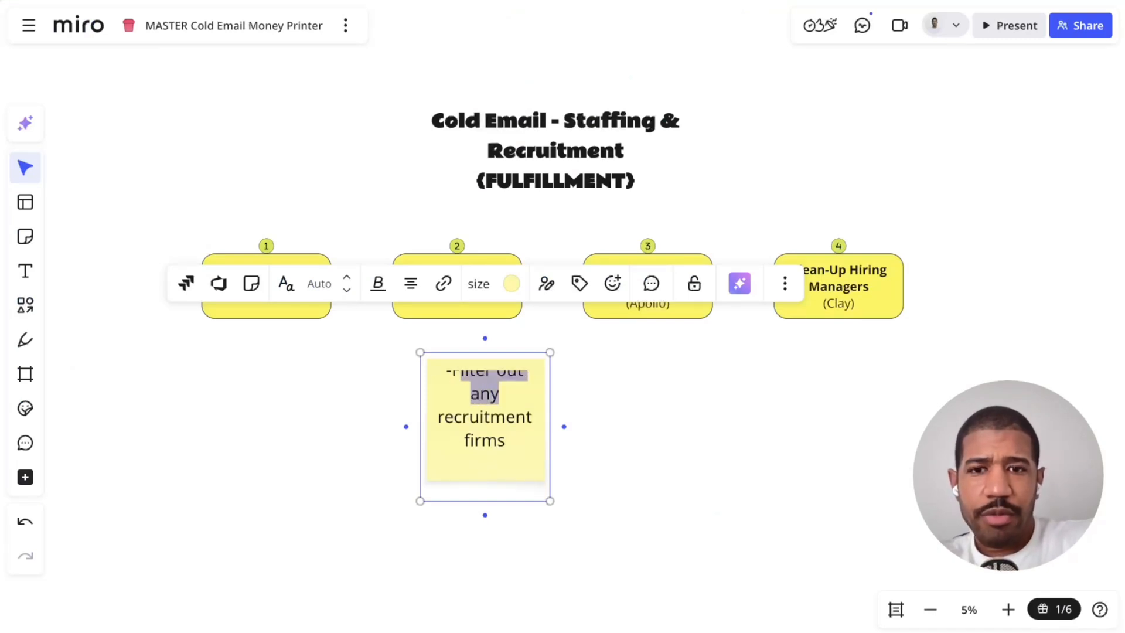
pyautogui.write('-Remv')
pyautogui.press('BackSpace')
pyautogui.write('ove')
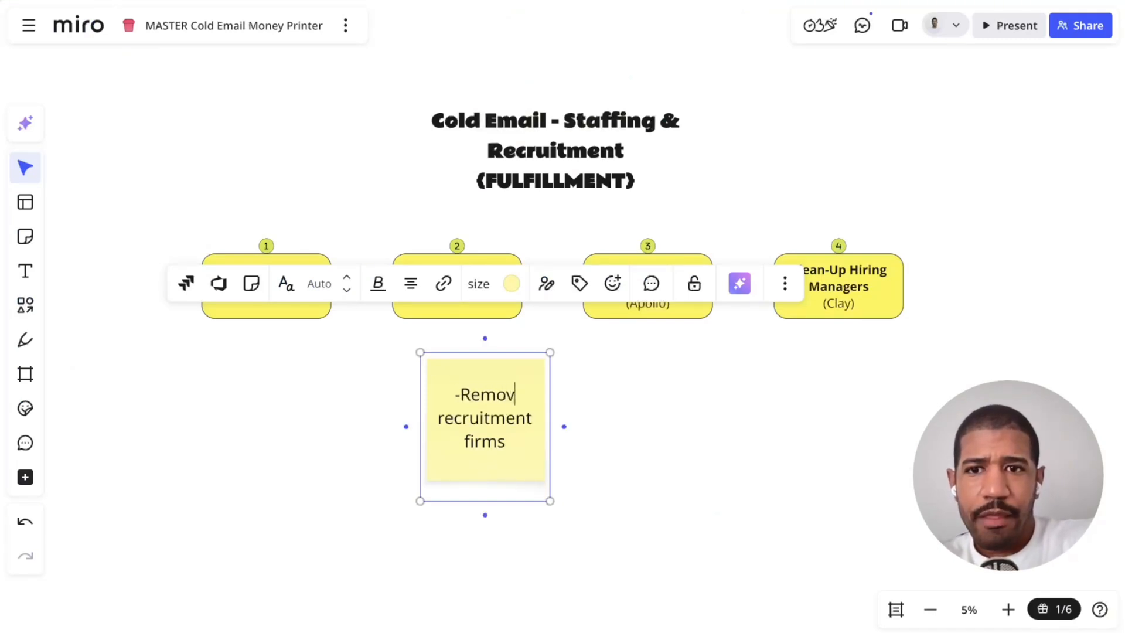
# Set the font size of all the sticky note's text to 18.
pyautogui.hotkey('ctrl', 'a')
pyautogui.click(347, 290)
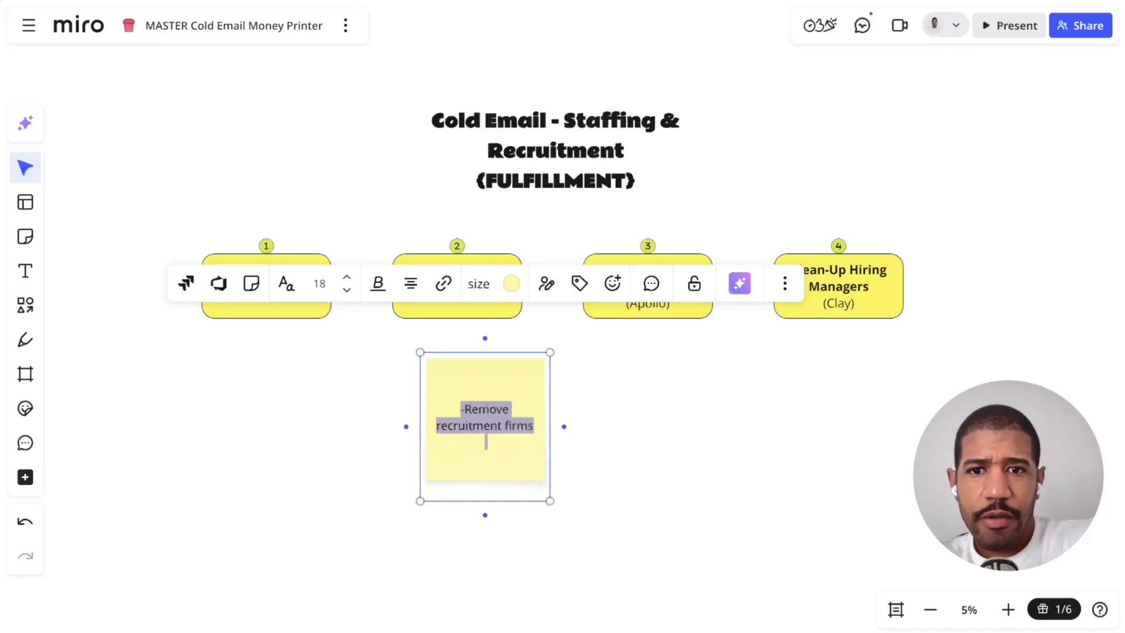
pyautogui.click(347, 290)
pyautogui.click(347, 278)
pyautogui.click(347, 278)
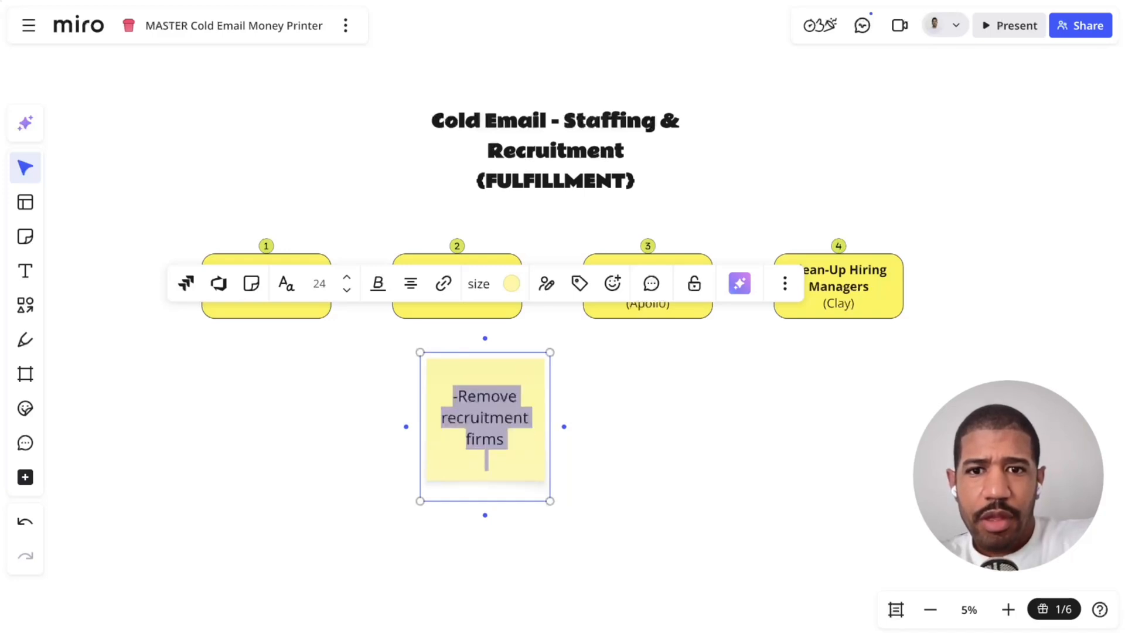
pyautogui.click(347, 290)
pyautogui.click(485, 441)
# Replace the dash before "Remove recruitment firms" with the number "1.".
pyautogui.click(464, 409)
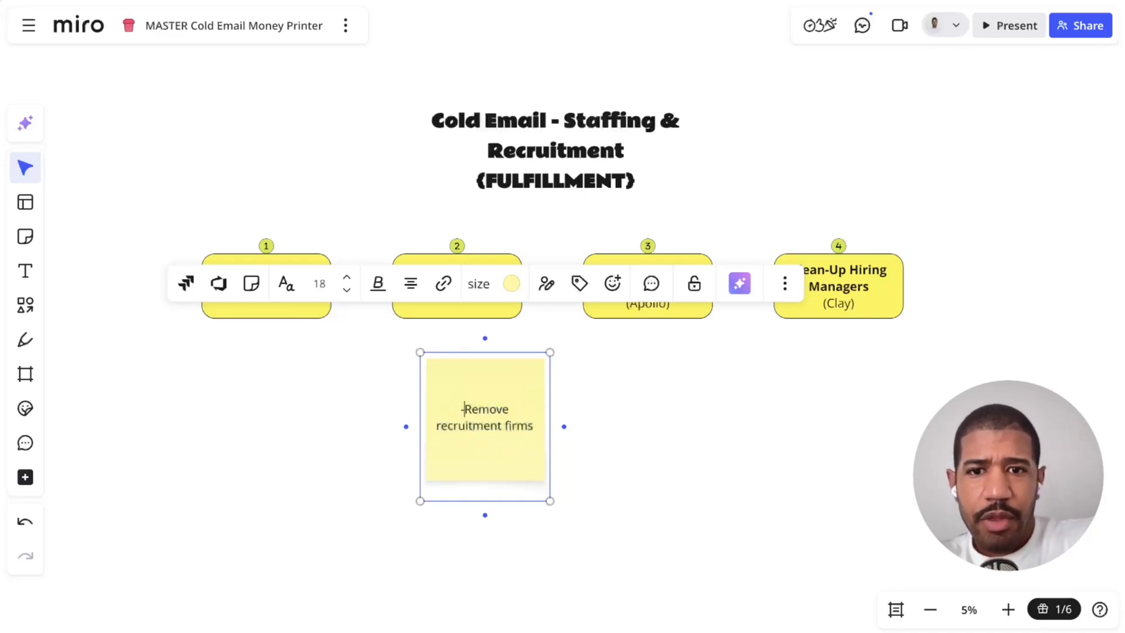
pyautogui.press('BackSpace')
pyautogui.write('1.')
pyautogui.click(533, 426)
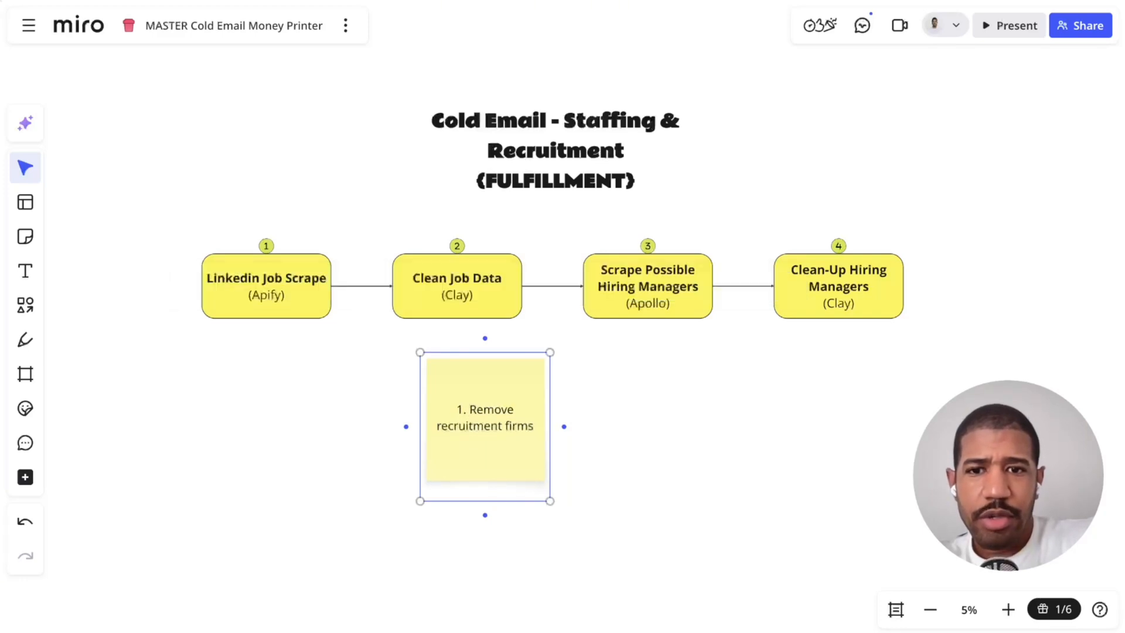
# Add a second item to the sticky note after a blank line: "2. Remove any companies with >1000 (optional)".
pyautogui.press('Return')
pyautogui.press('Return')
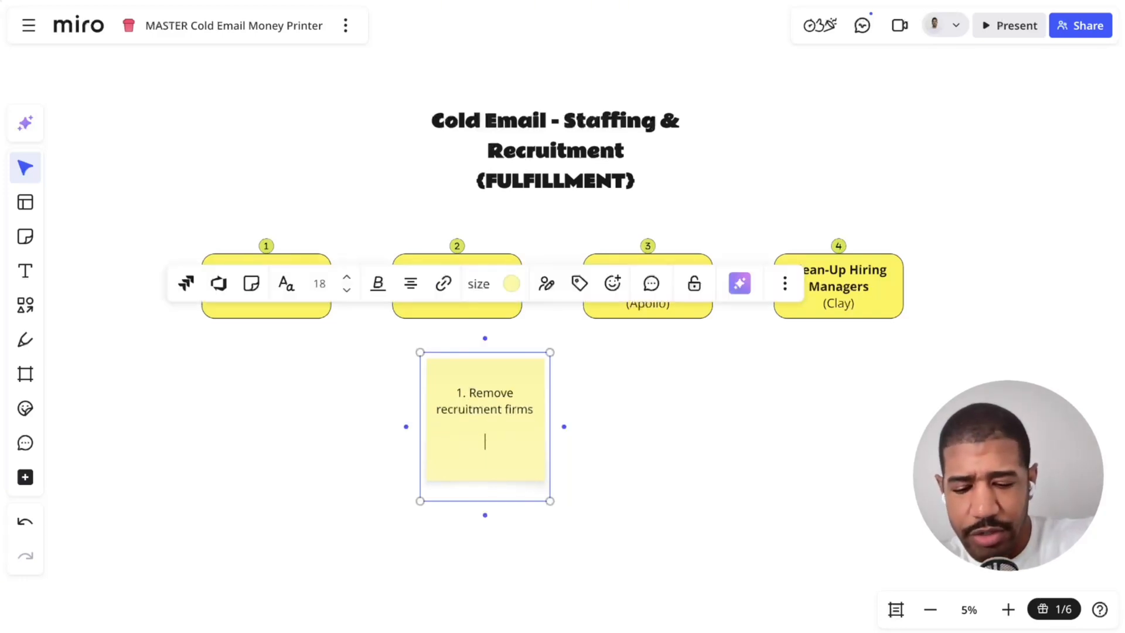
pyautogui.write('2. ')
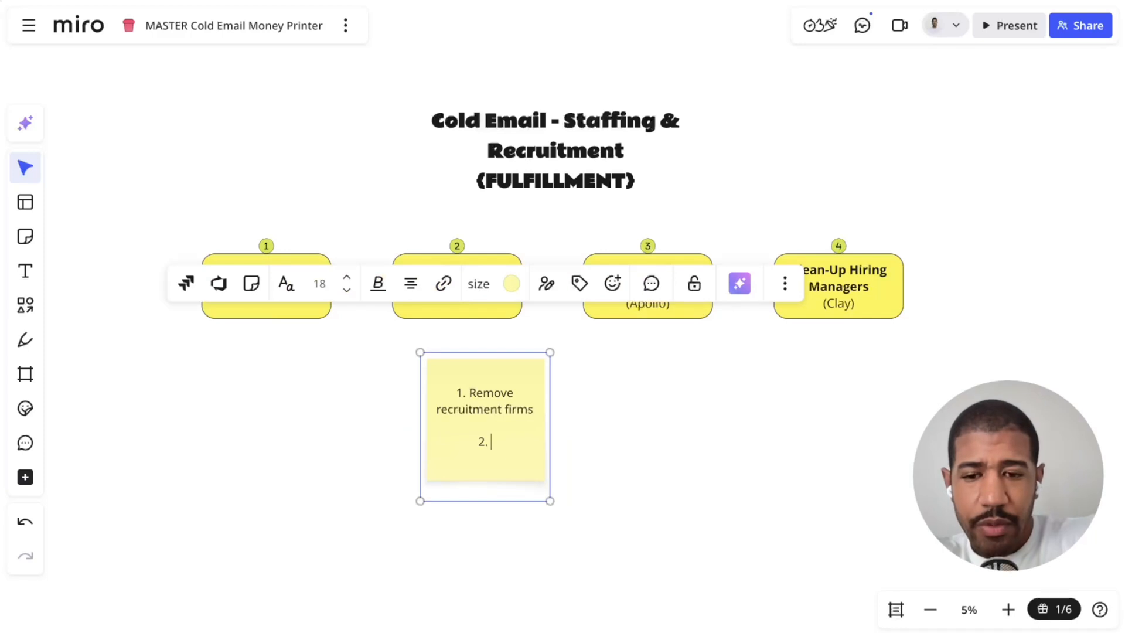
pyautogui.write('remove')
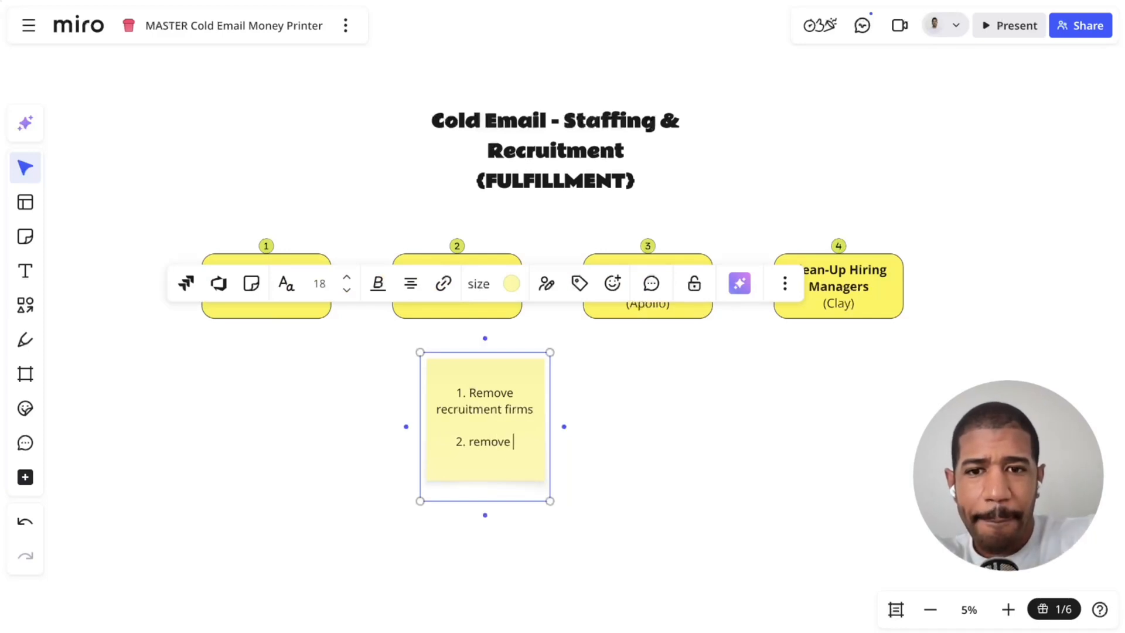
pyautogui.press('BackSpace')
pyautogui.press('BackSpace')
pyautogui.press('BackSpace')
pyautogui.press('BackSpace')
pyautogui.press('BackSpace')
pyautogui.press('BackSpace')
pyautogui.write('Remove a')
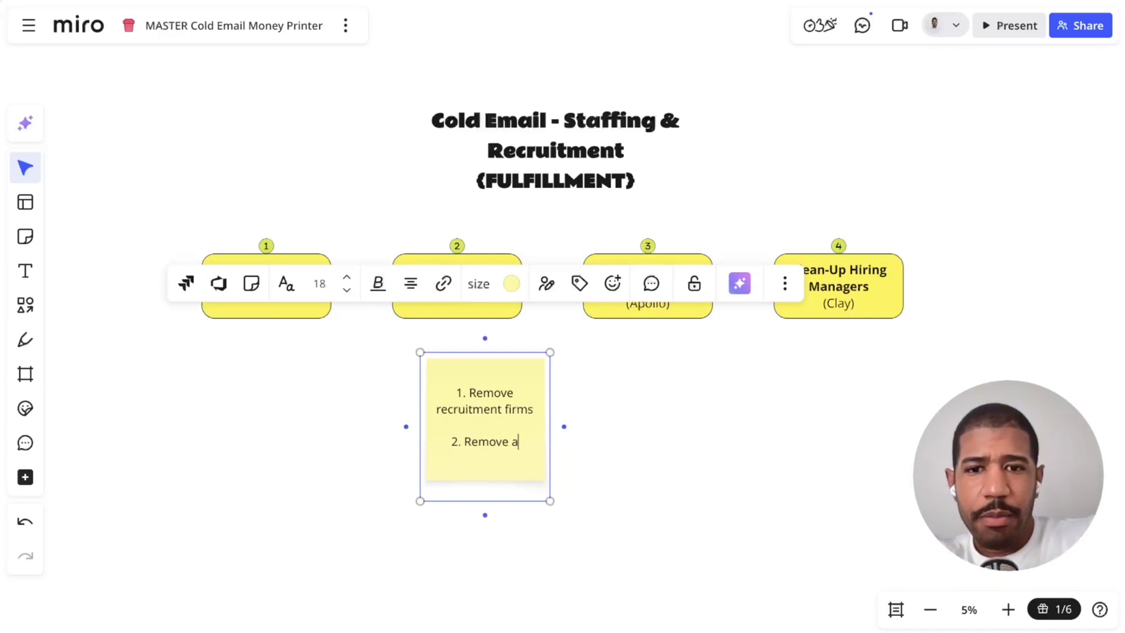
pyautogui.write('ny companies with ?')
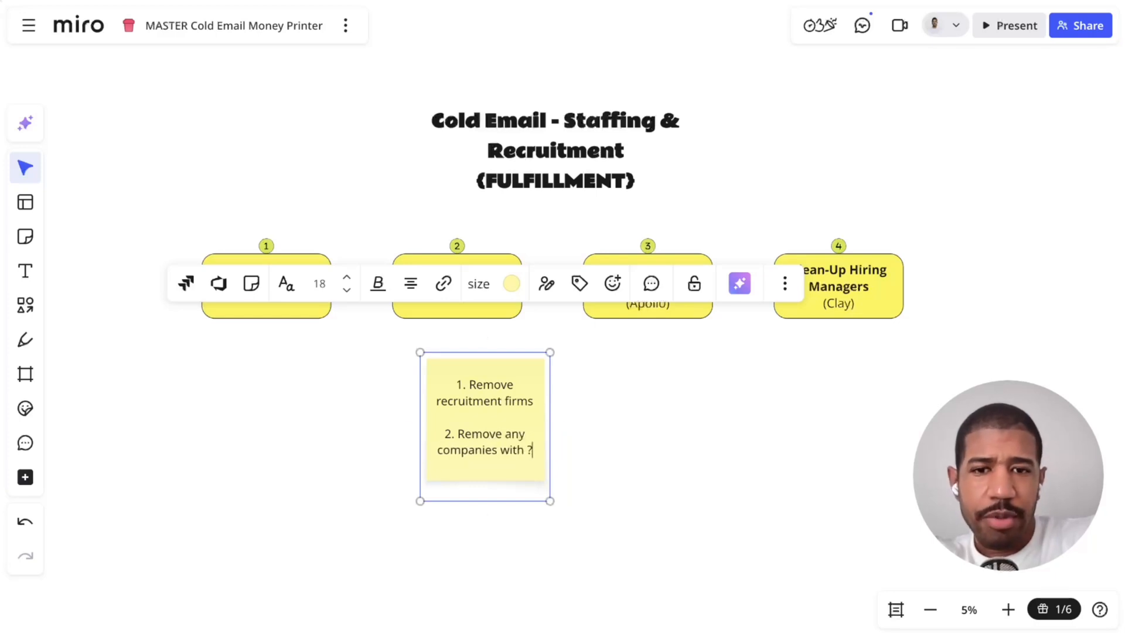
pyautogui.press('BackSpace')
pyautogui.write('>10')
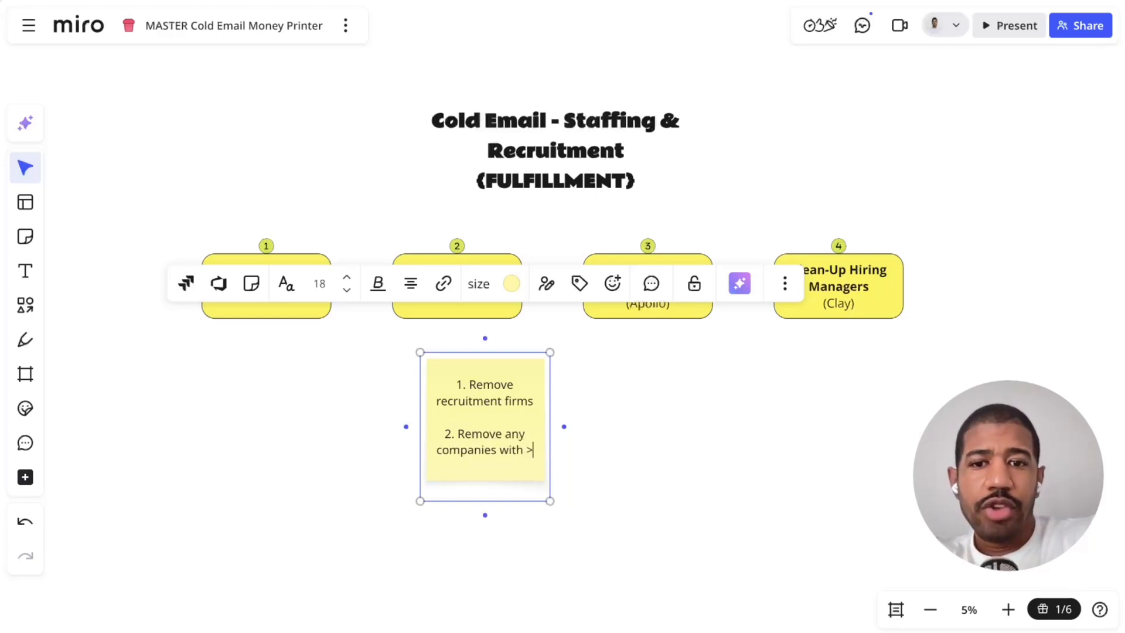
pyautogui.write('00 ')
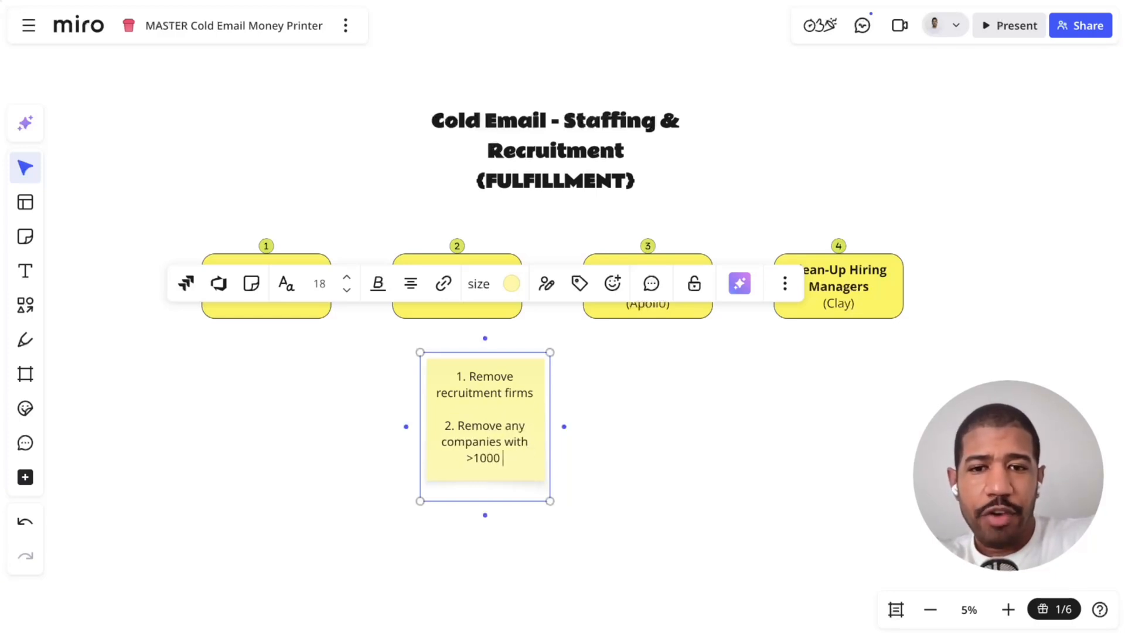
pyautogui.write('(optional)')
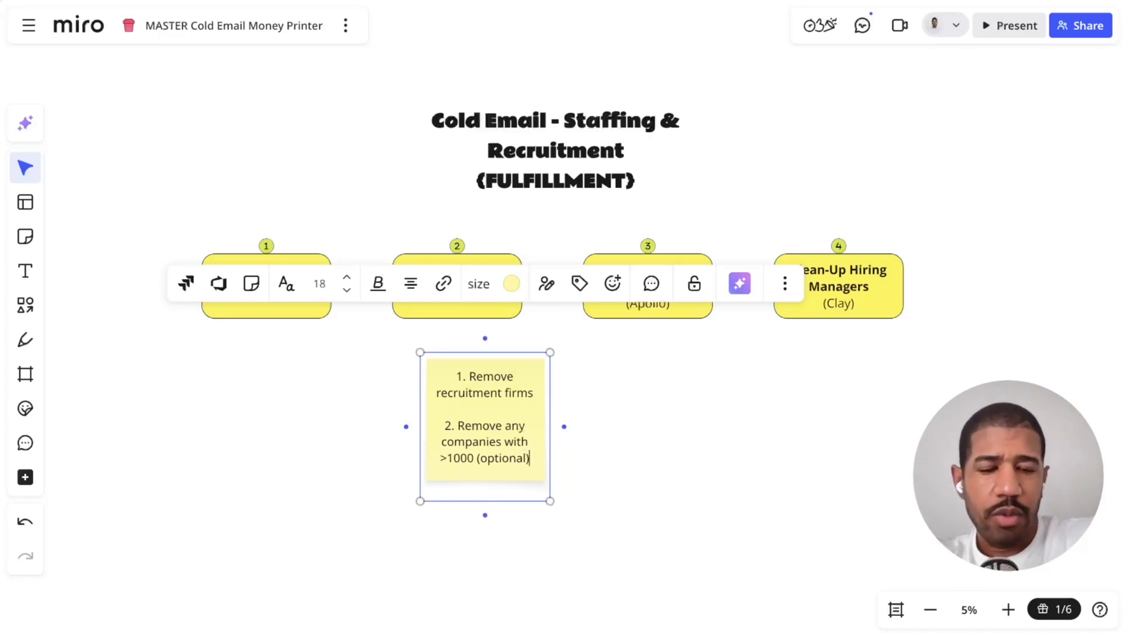
# Change the company size threshold in the sticky note's second item to >500 and finish editing the text.
pyautogui.click(461, 459)
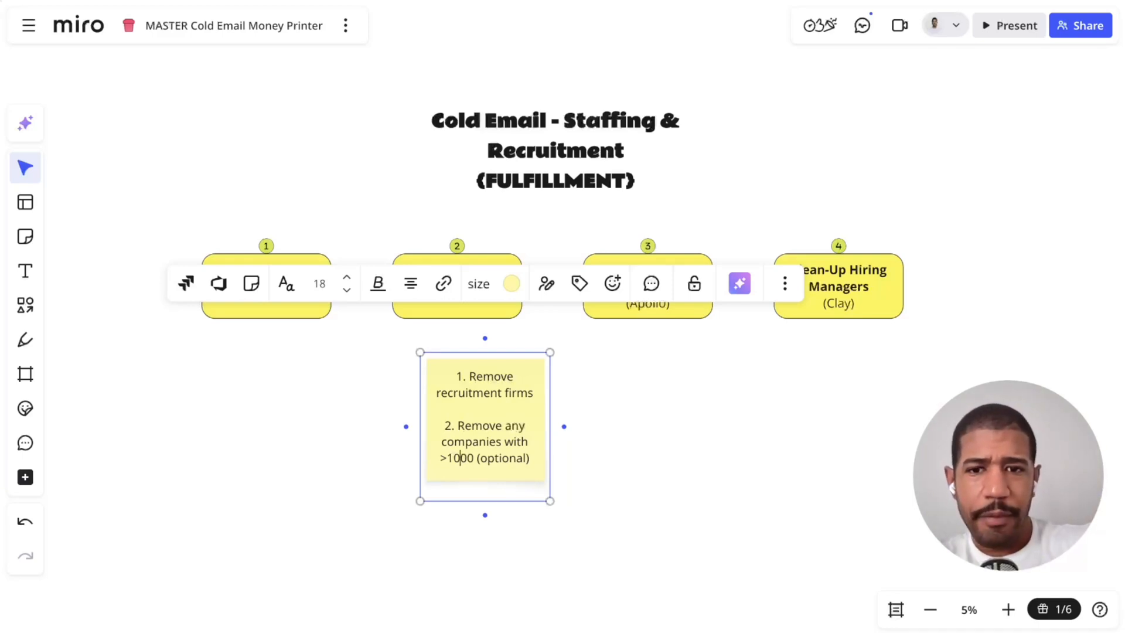
pyautogui.press('BackSpace')
pyautogui.press('BackSpace')
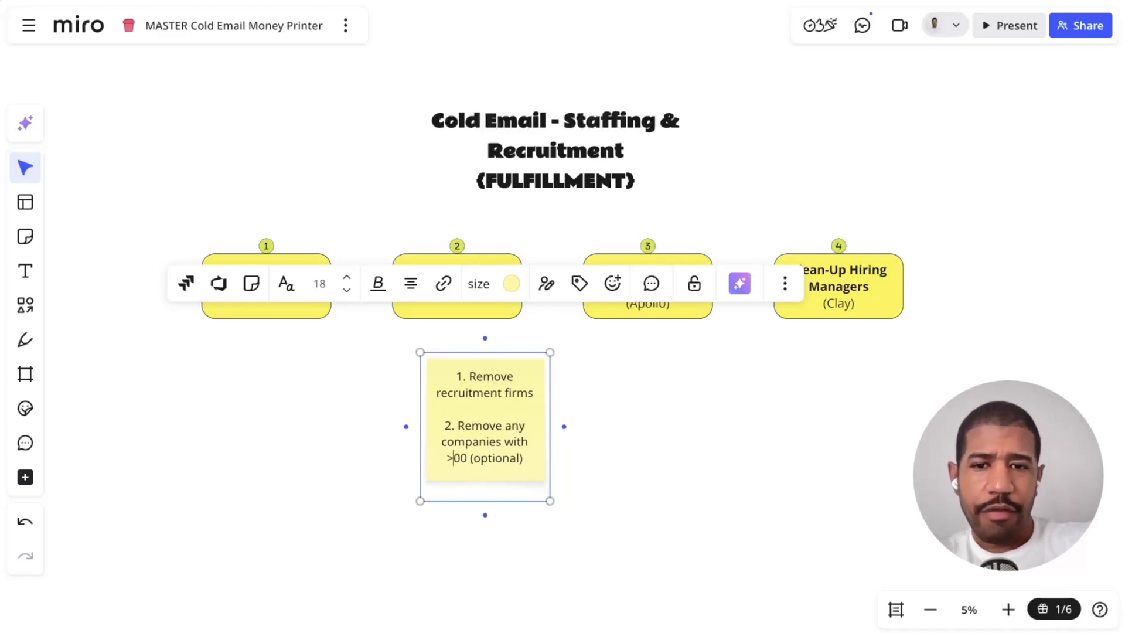
pyautogui.write('5')
pyautogui.press('Escape')
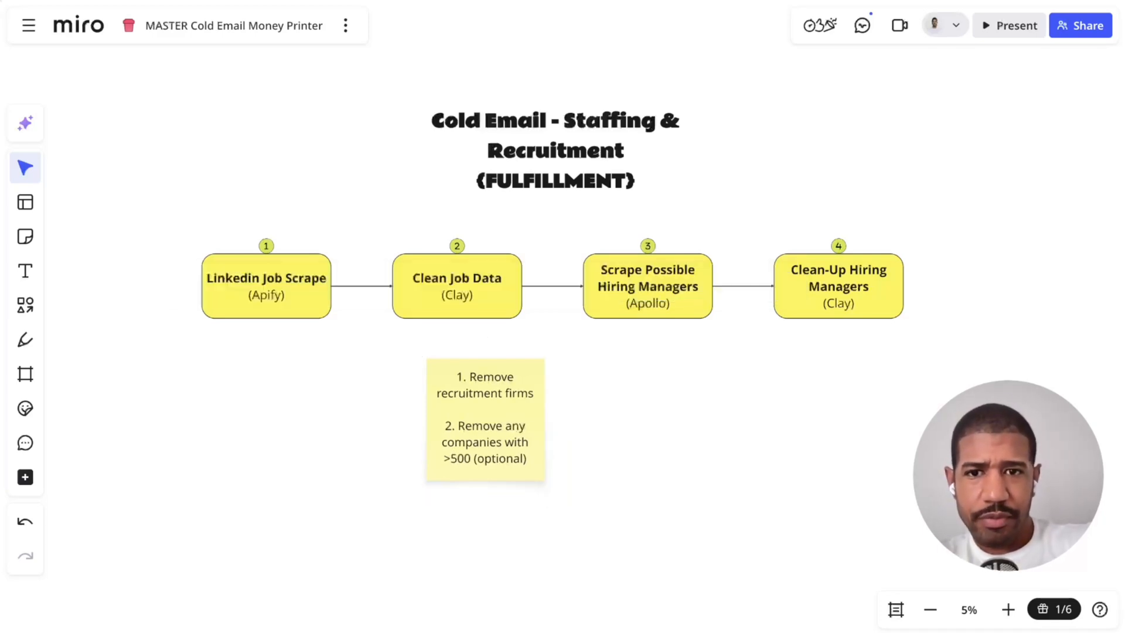
# Move the sticky note so it sits centred directly below the Clean Job Data box.
pyautogui.moveTo(486, 419); pyautogui.dragTo(415, 440)
pyautogui.doubleClick(463, 448)
pyautogui.press('Escape')
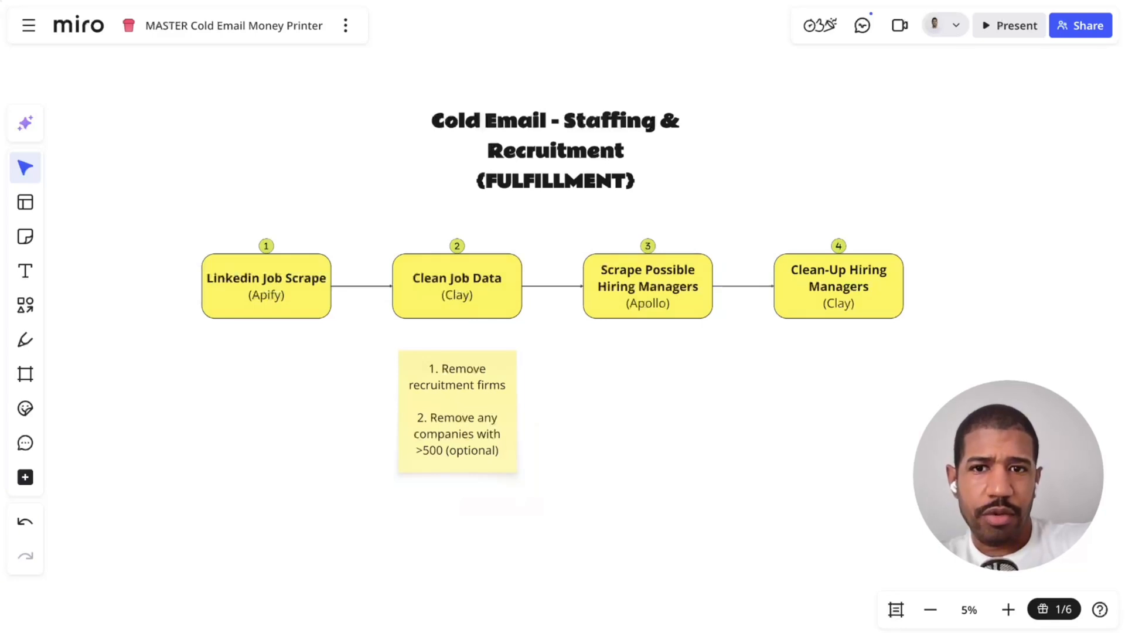
# Switch to LinkedIn and look through the software developer job results for postings by staffing and recruitment firms.
pyautogui.scroll(2, 437, 300)
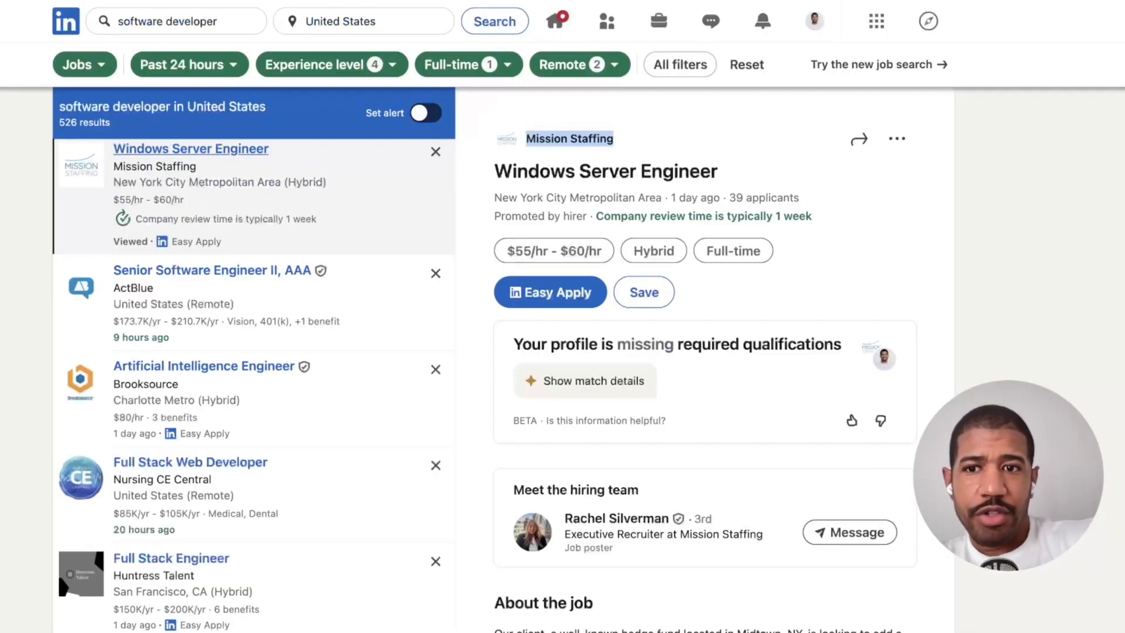
pyautogui.scroll(-3, 293, 258)
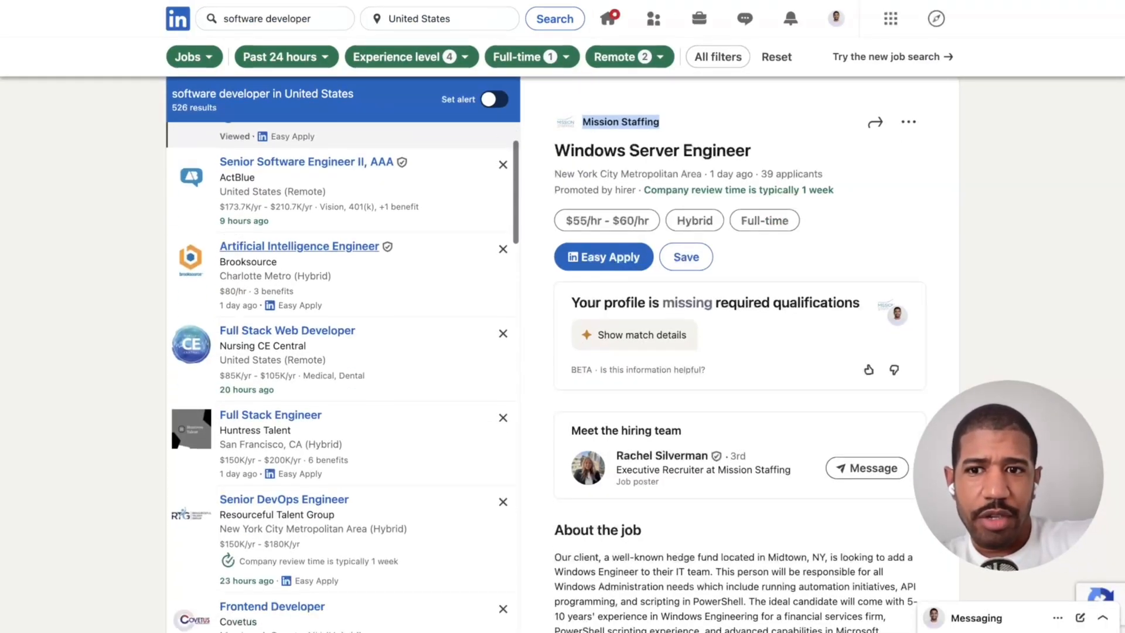
pyautogui.scroll(-7, 343, 375)
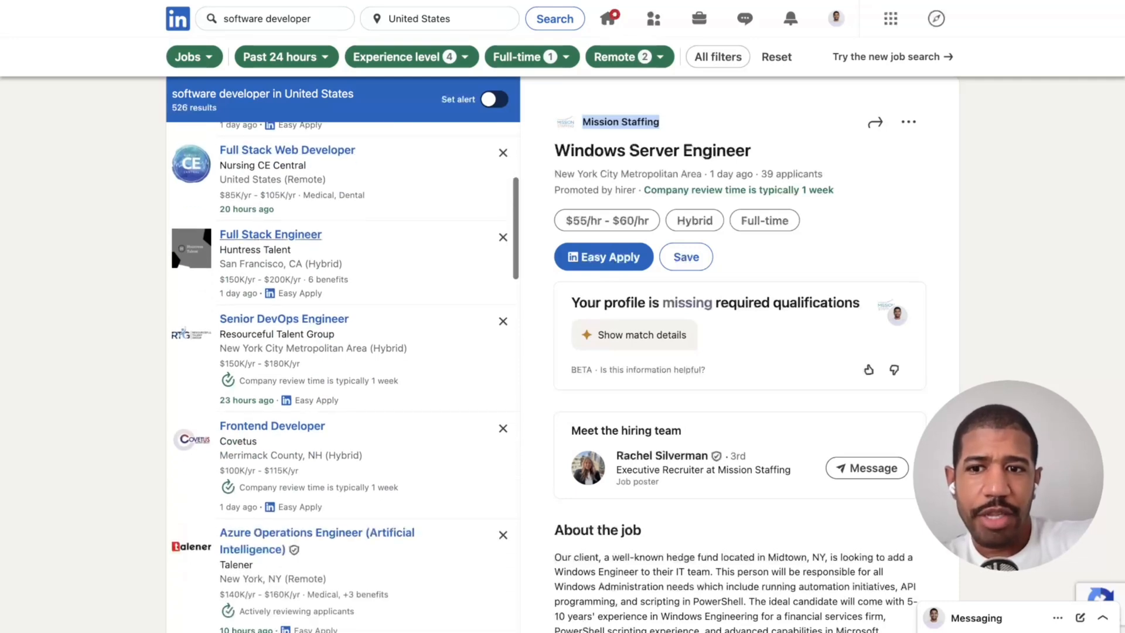
pyautogui.scroll(-12, 319, 276)
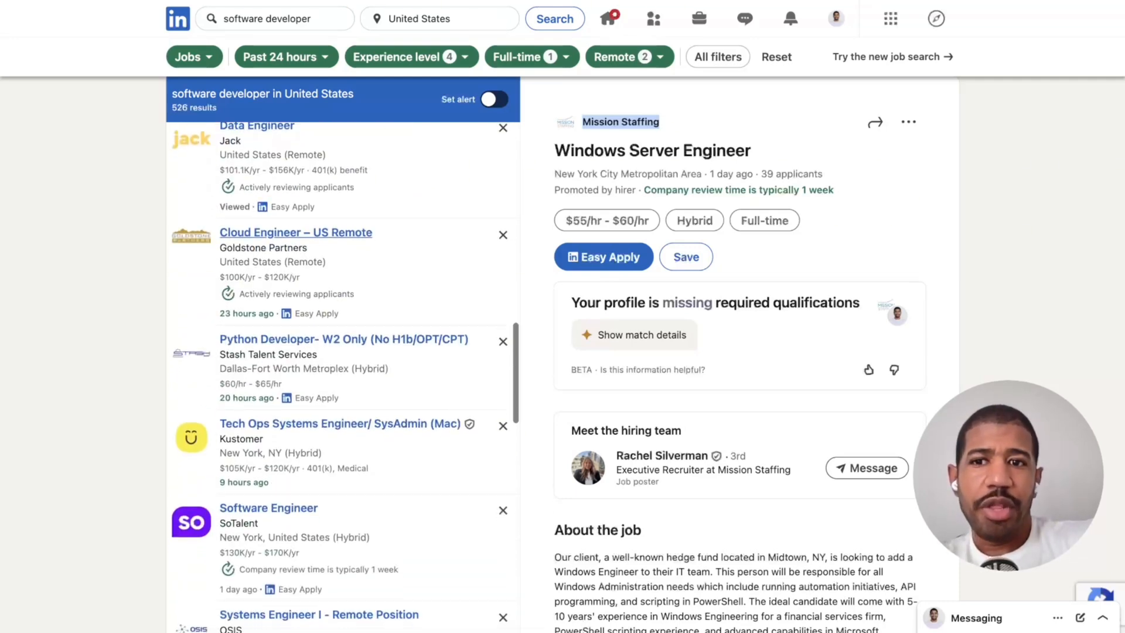
pyautogui.scroll(-1, 328, 258)
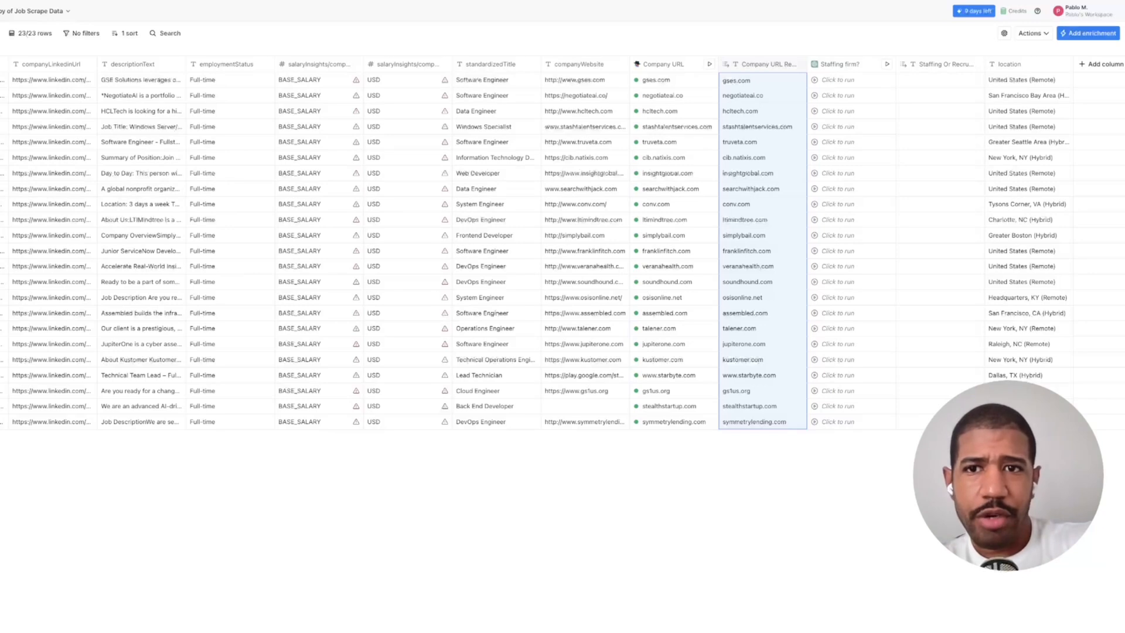
# In the Clay table Copy of Job Scrape Data, examine the scraped company columns from applyUrl through Staffing firm?
pyautogui.hscroll(-7, 562, 252)
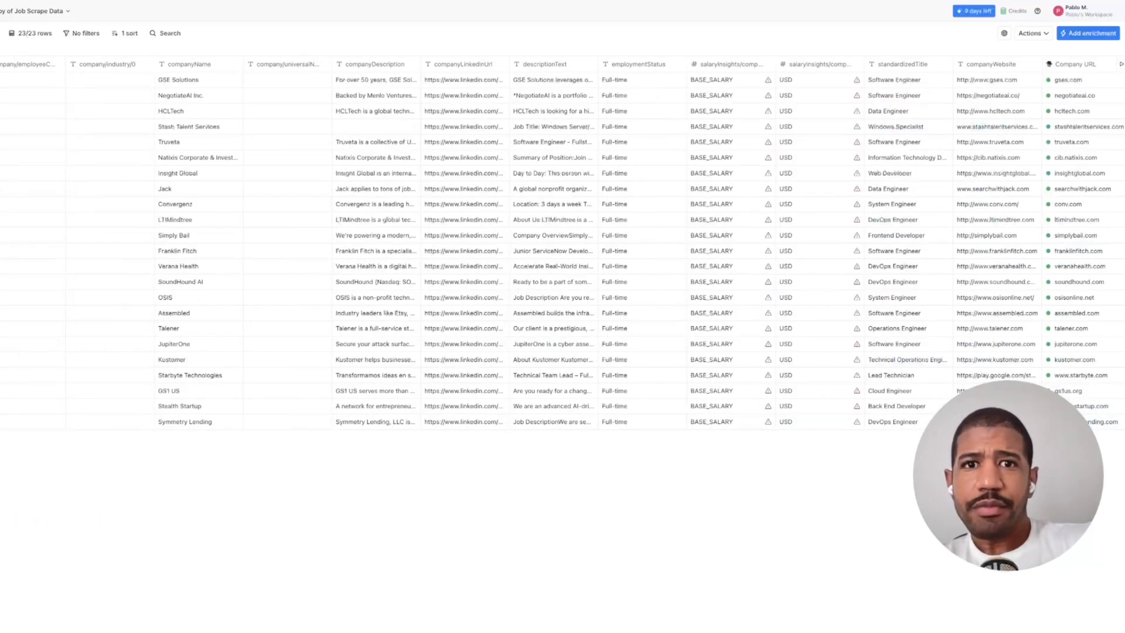
pyautogui.hscroll(-4, 562, 252)
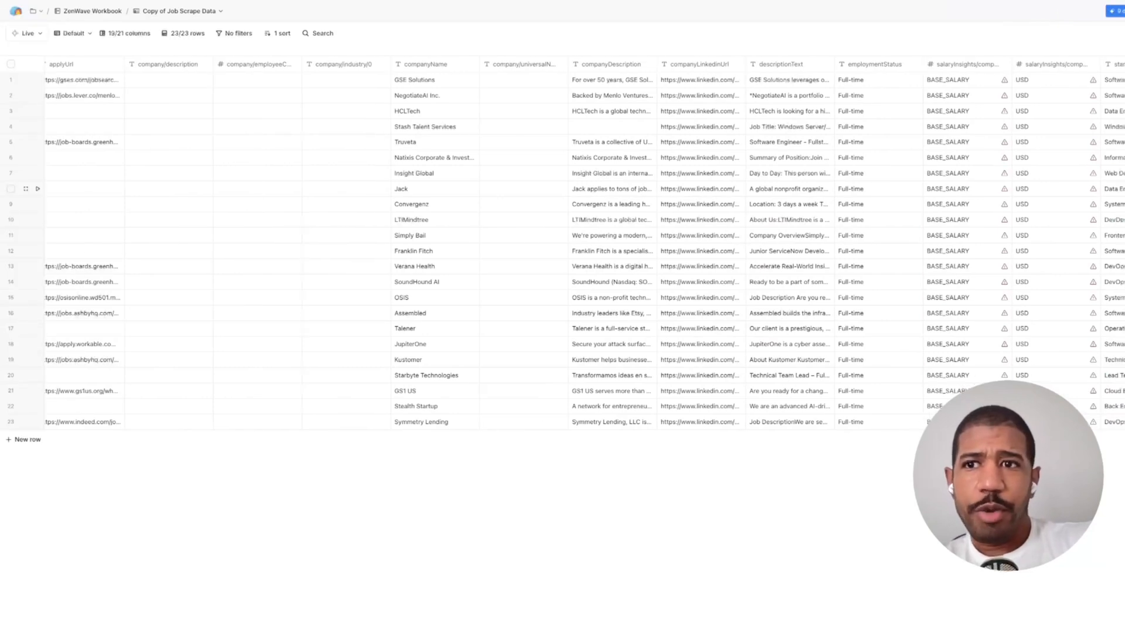
pyautogui.hscroll(-1, 562, 189)
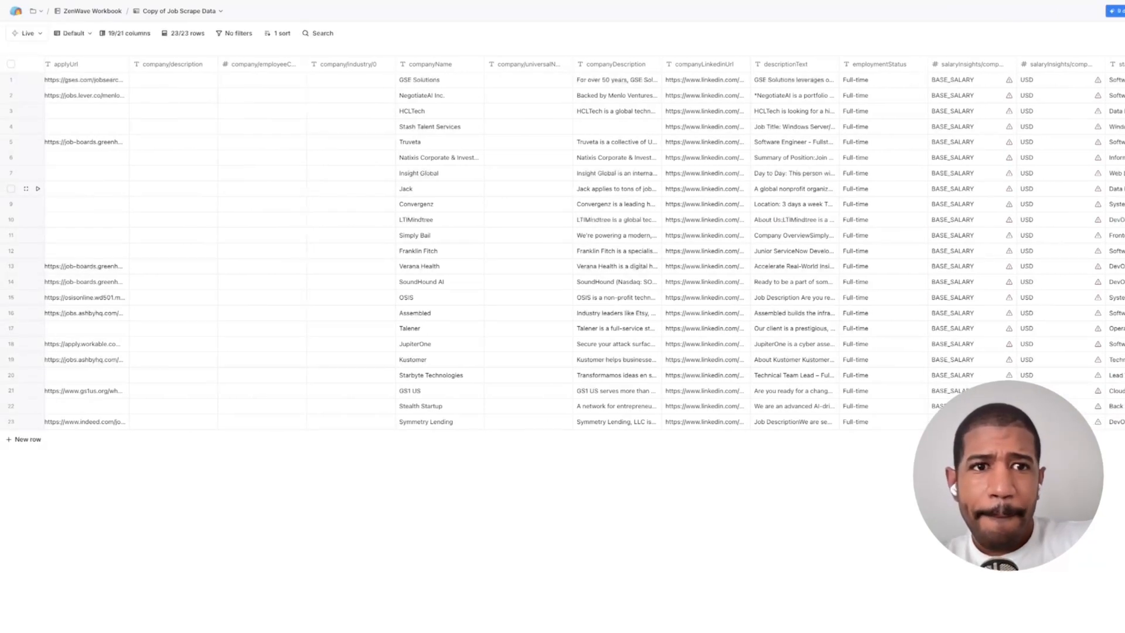
pyautogui.hscroll(3, 562, 111)
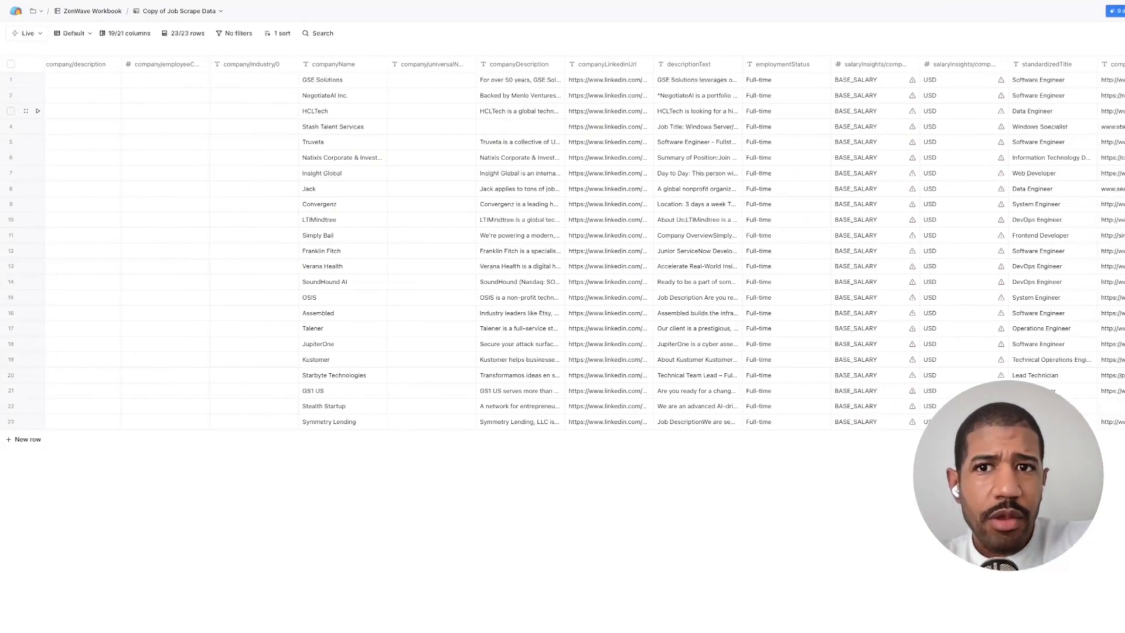
pyautogui.hscroll(-3, 562, 111)
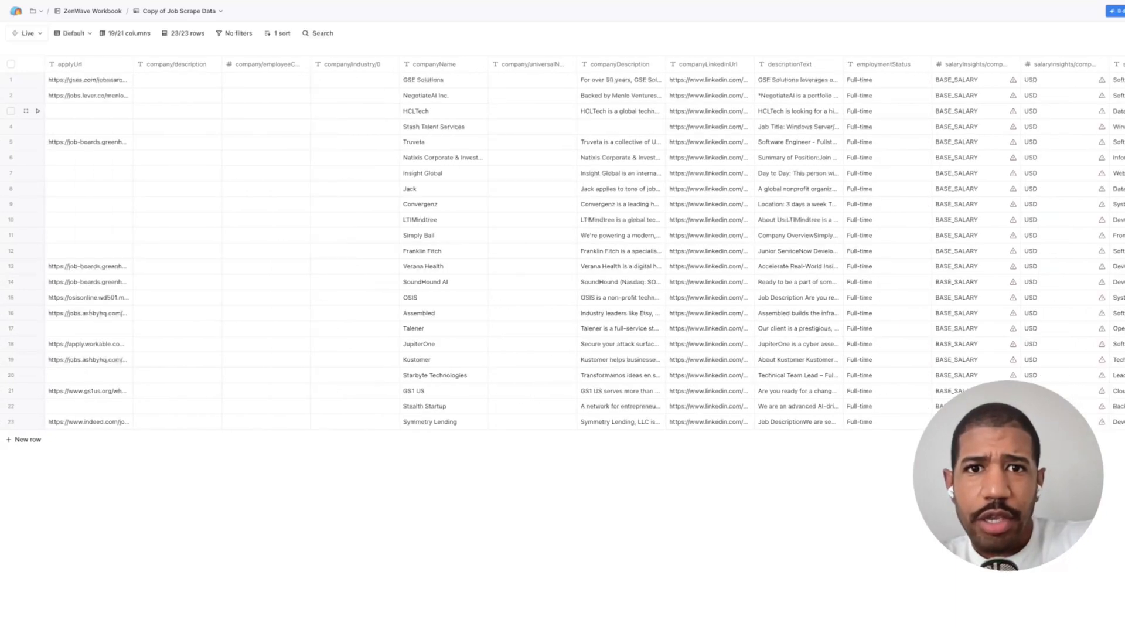
pyautogui.hscroll(7, 563, 110)
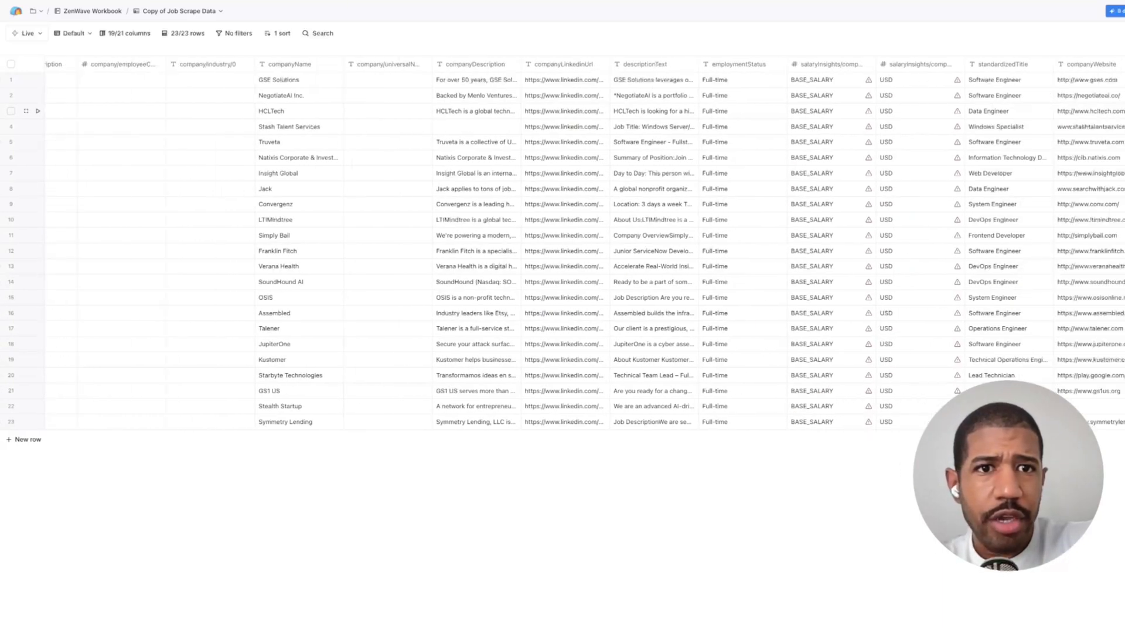
pyautogui.hscroll(4, 563, 111)
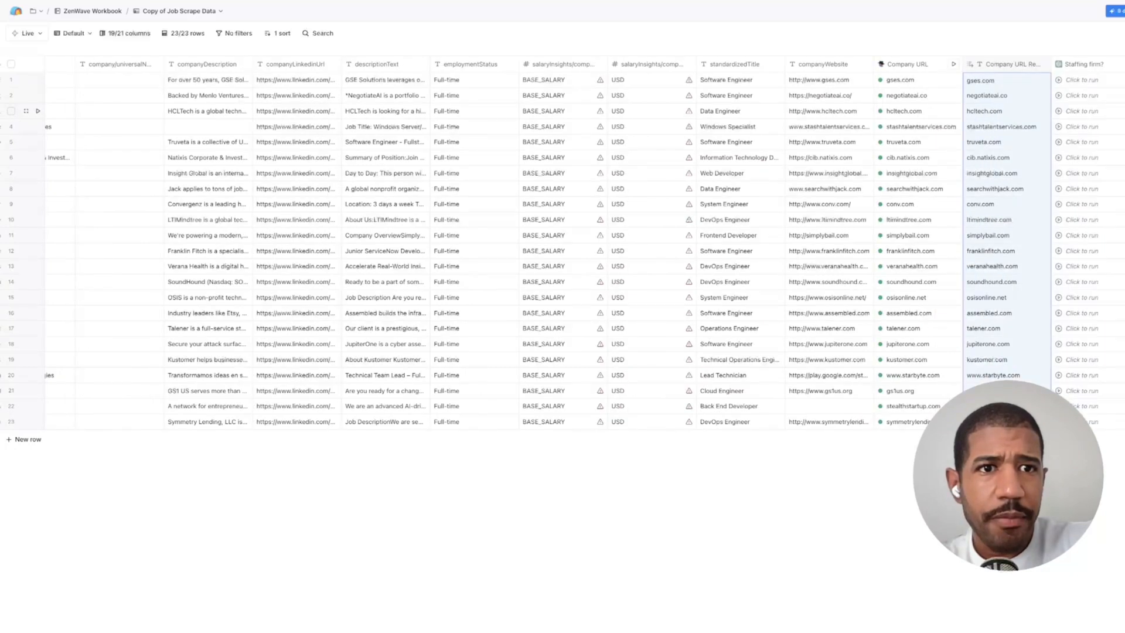
pyautogui.hscroll(-8, 562, 234)
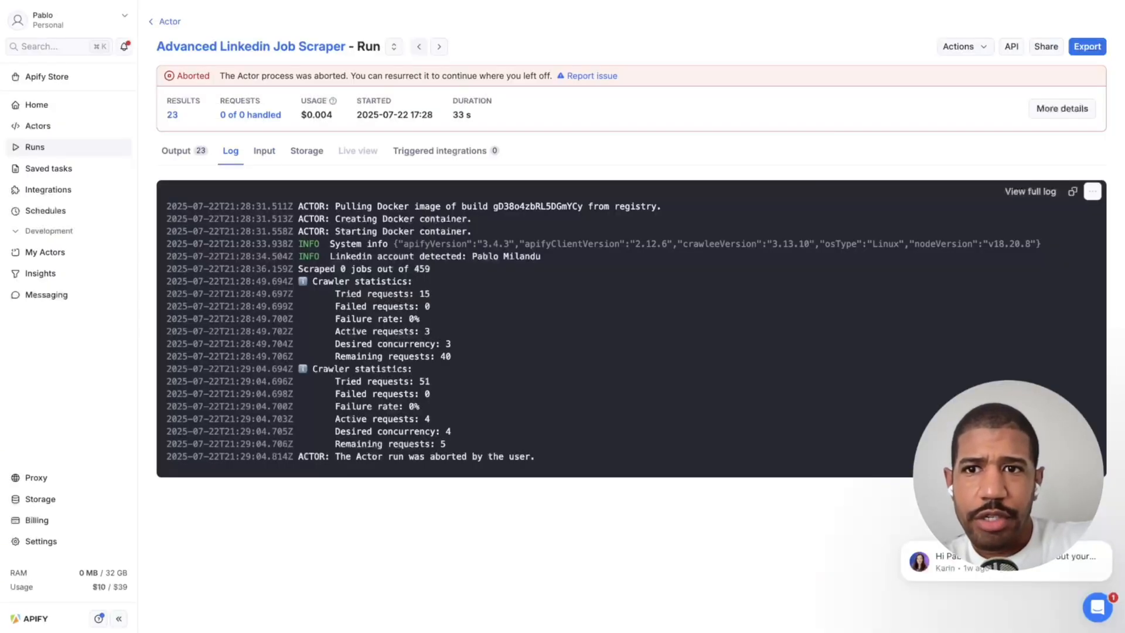
# Switch to Apify and review the input, log and output of the Advanced Linkedin Job Scraper run.
pyautogui.click(264, 150)
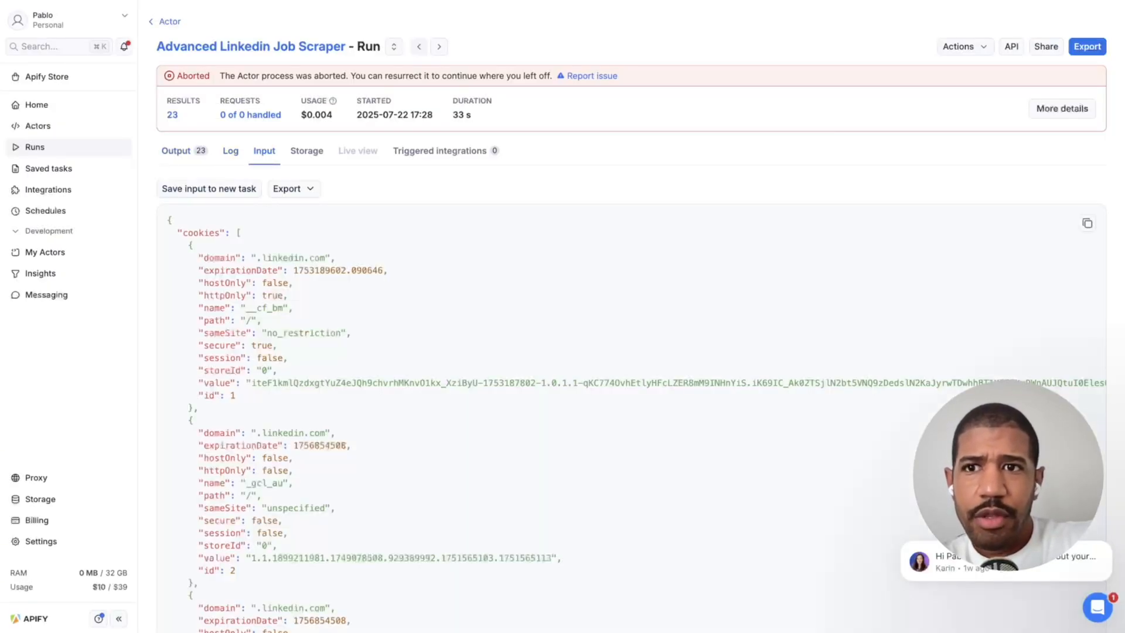
pyautogui.click(230, 152)
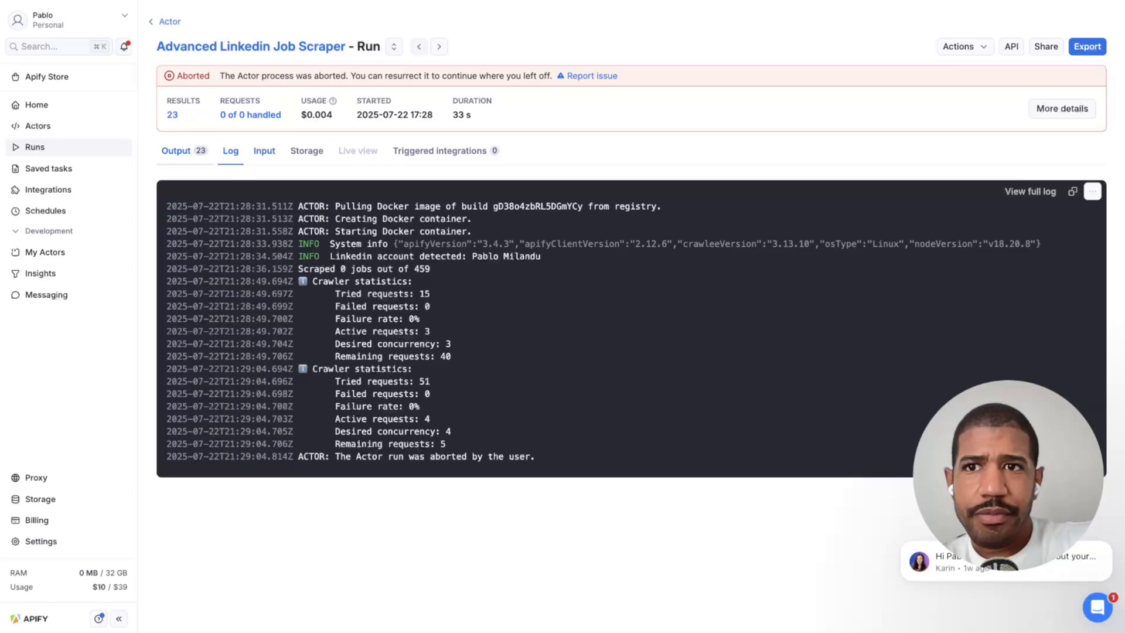
pyautogui.click(184, 151)
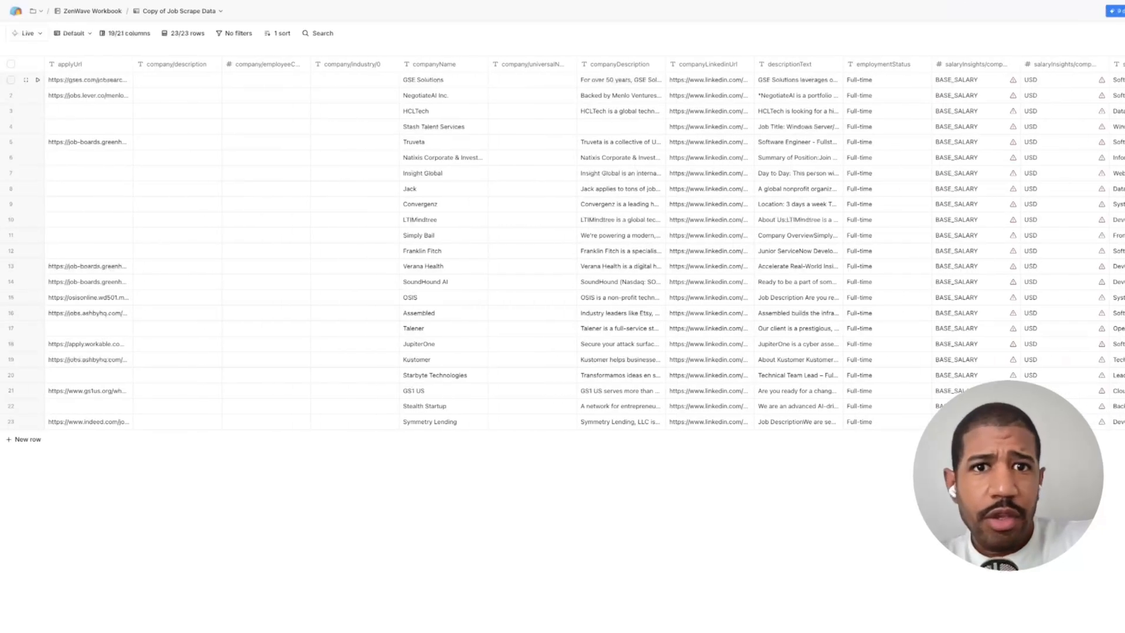
# In the Clay table, try filtering companyName with "does not contain any of" set to "Staffing", and clear the filter.
pyautogui.hscroll(5, 585, 242)
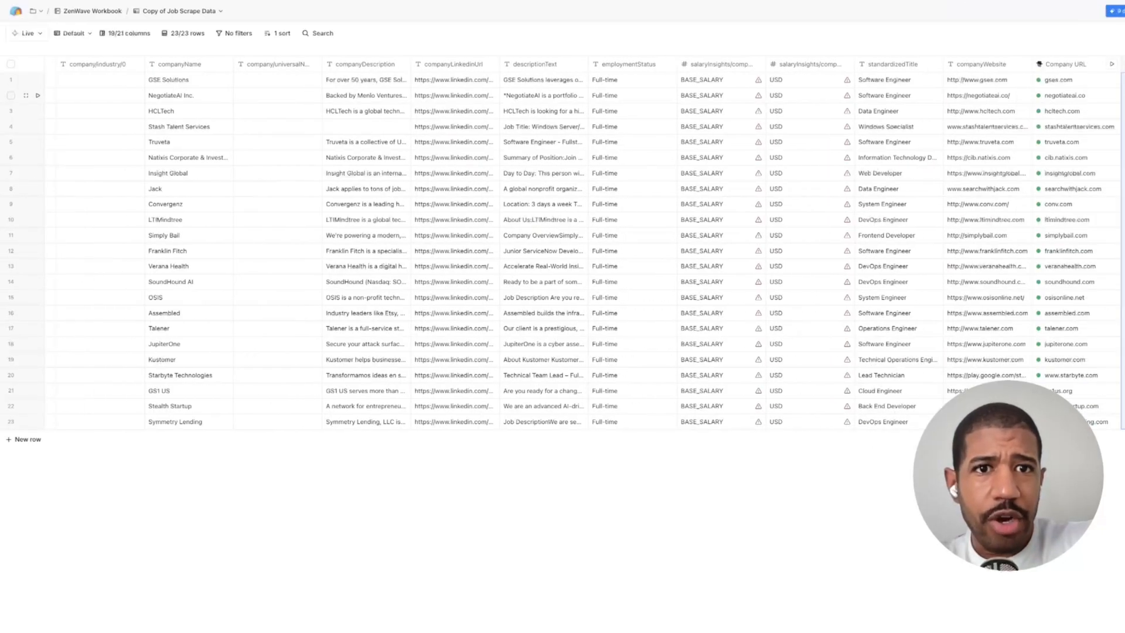
pyautogui.hscroll(4, 585, 242)
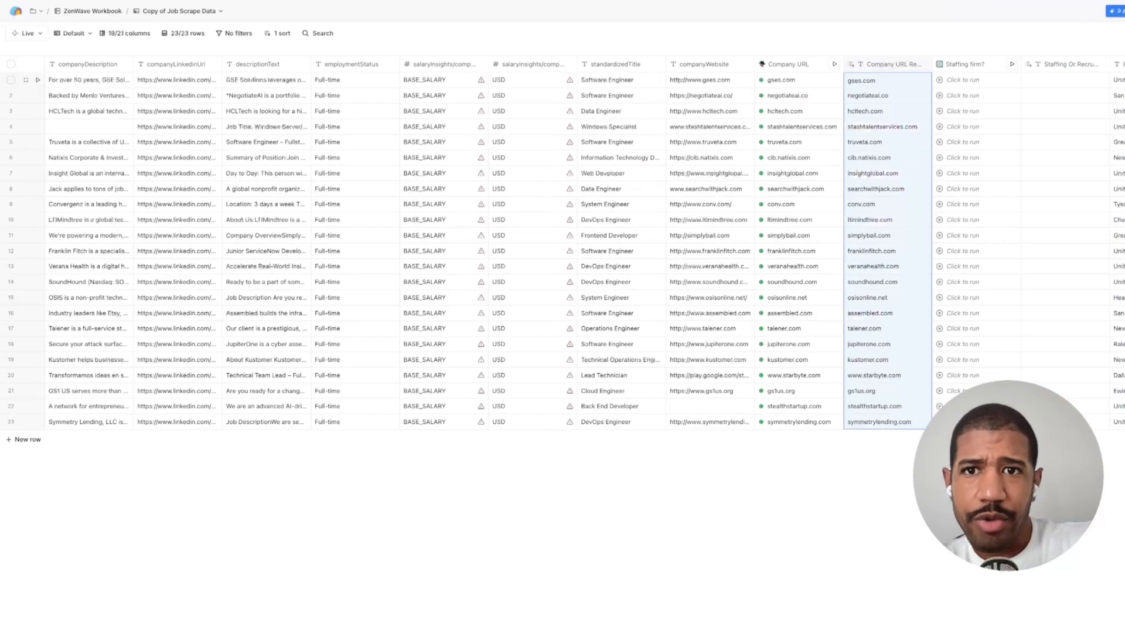
pyautogui.hscroll(-5, 563, 243)
pyautogui.hscroll(-2, 563, 243)
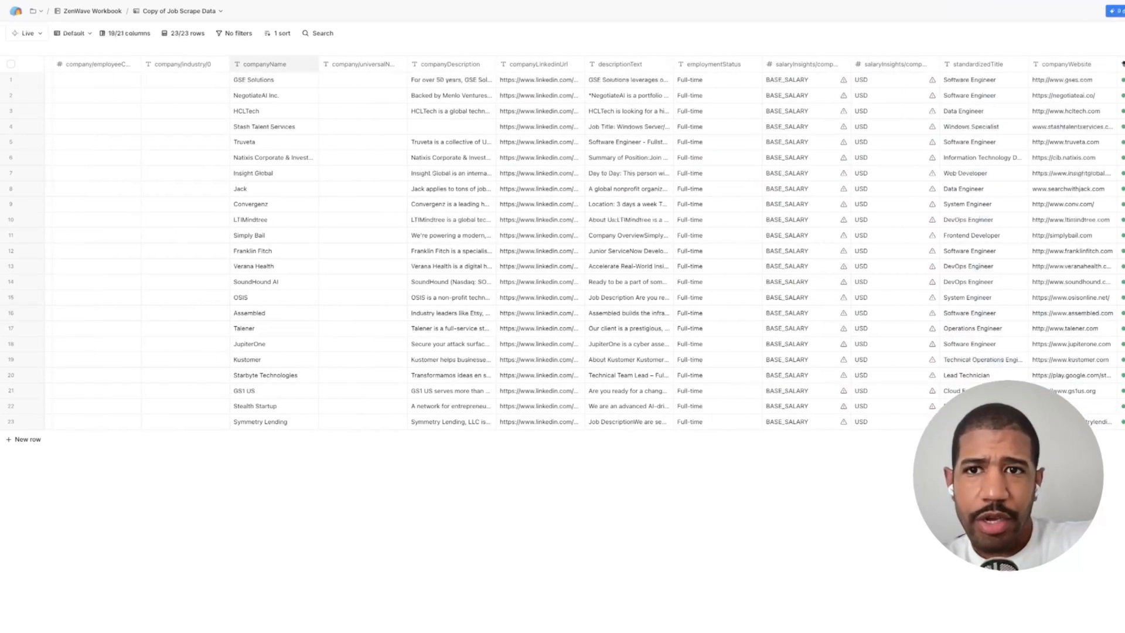
pyautogui.click(338, 64)
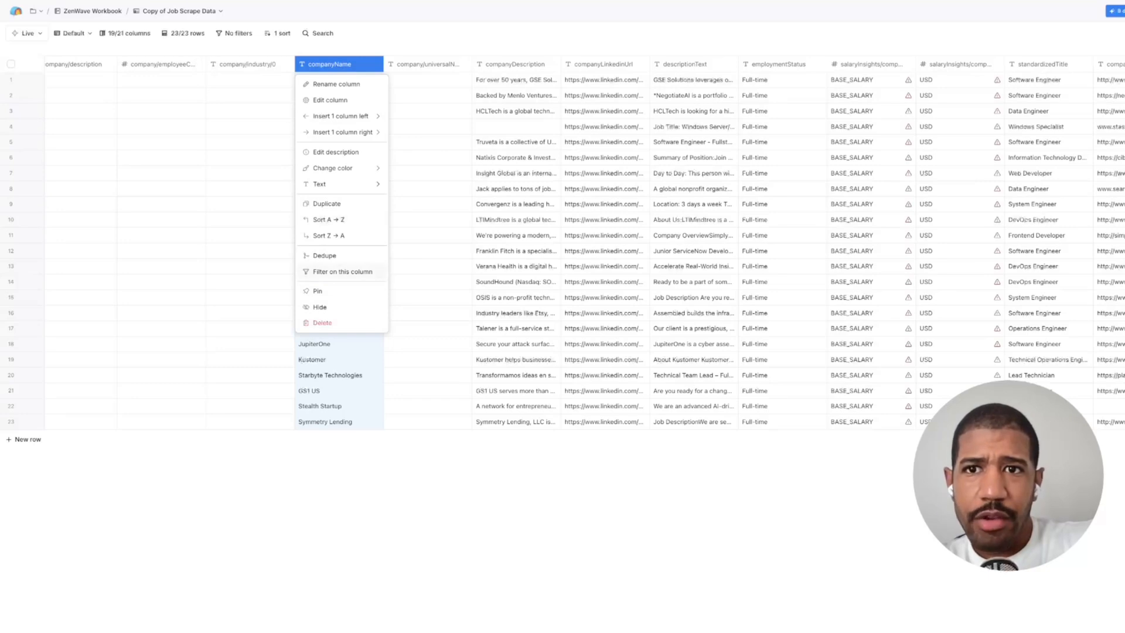
pyautogui.click(342, 271)
pyautogui.click(342, 55)
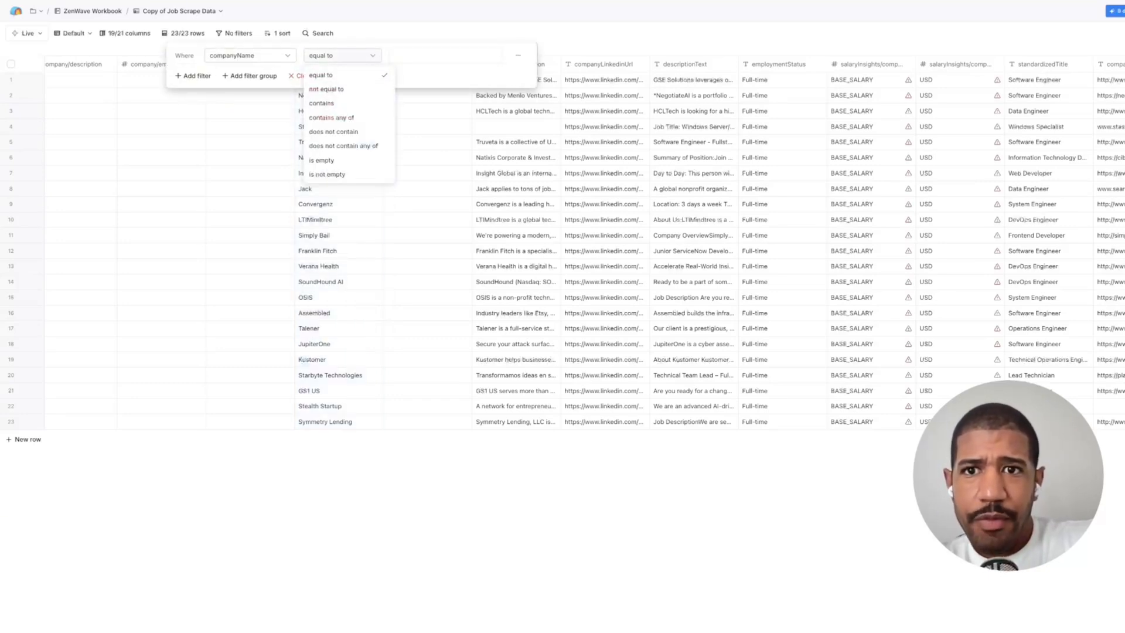
pyautogui.click(344, 145)
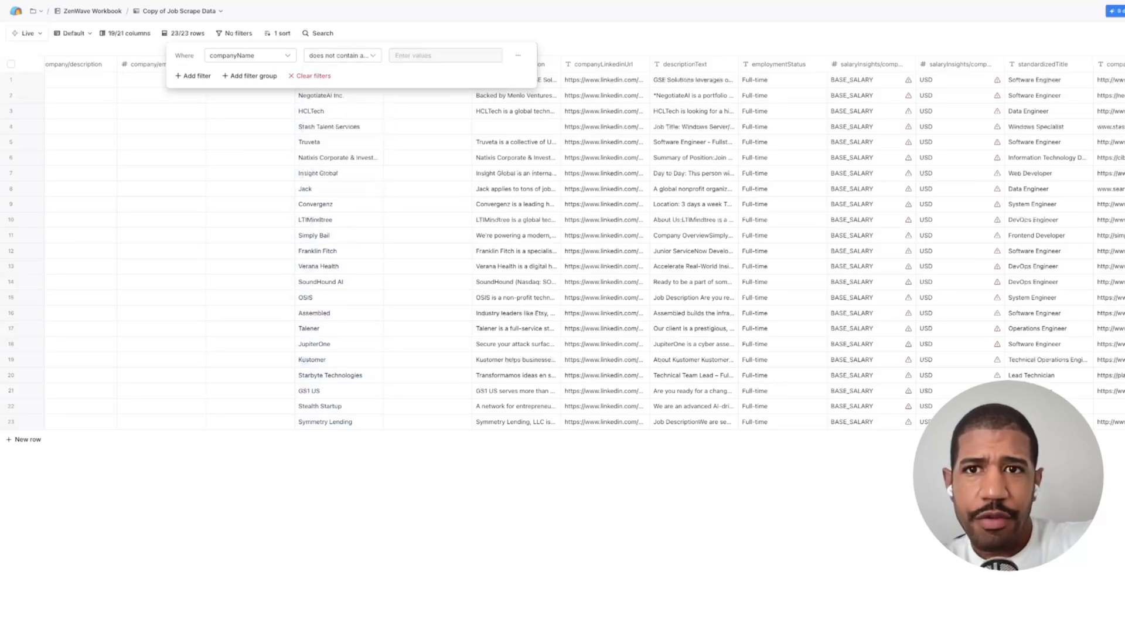
pyautogui.click(445, 56)
pyautogui.write('Staffing')
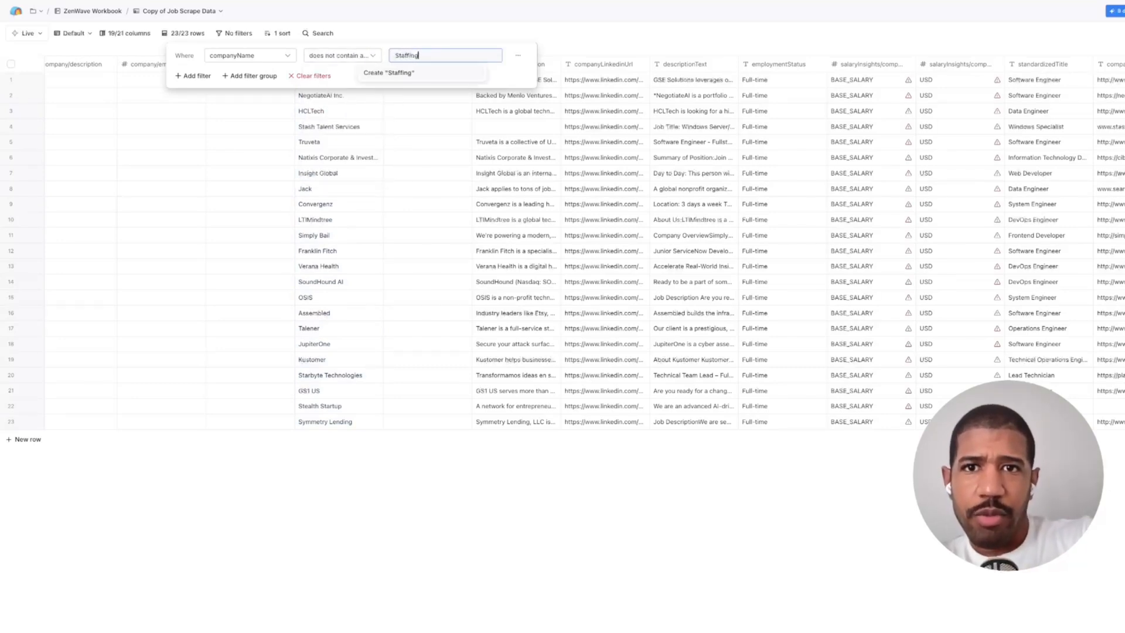
pyautogui.press('Return')
pyautogui.write('Recruitm')
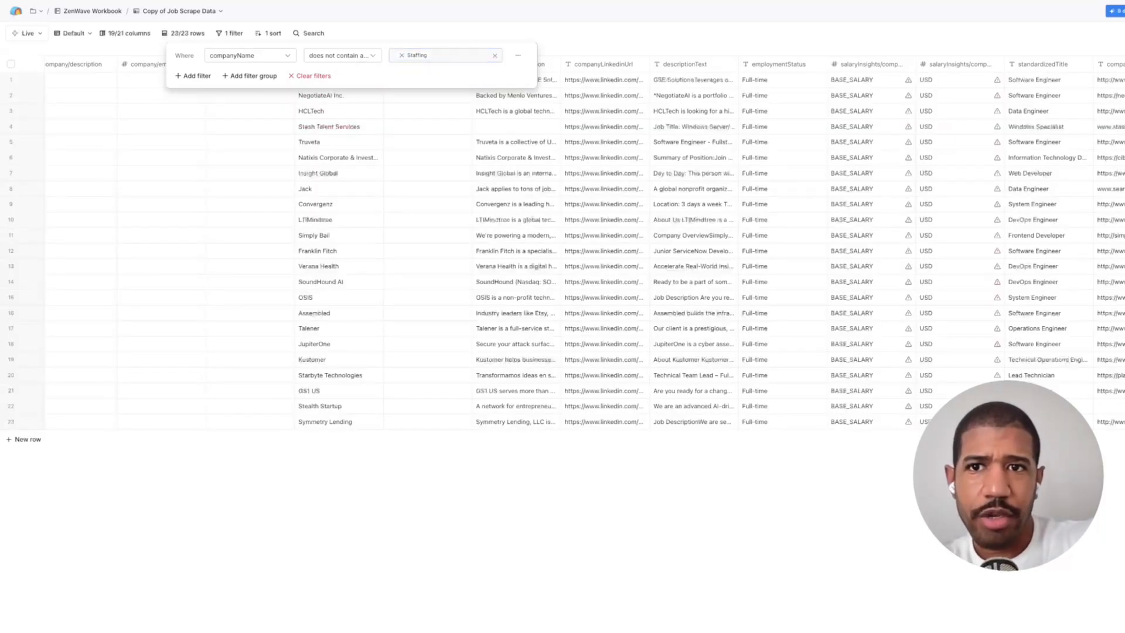
pyautogui.click(310, 75)
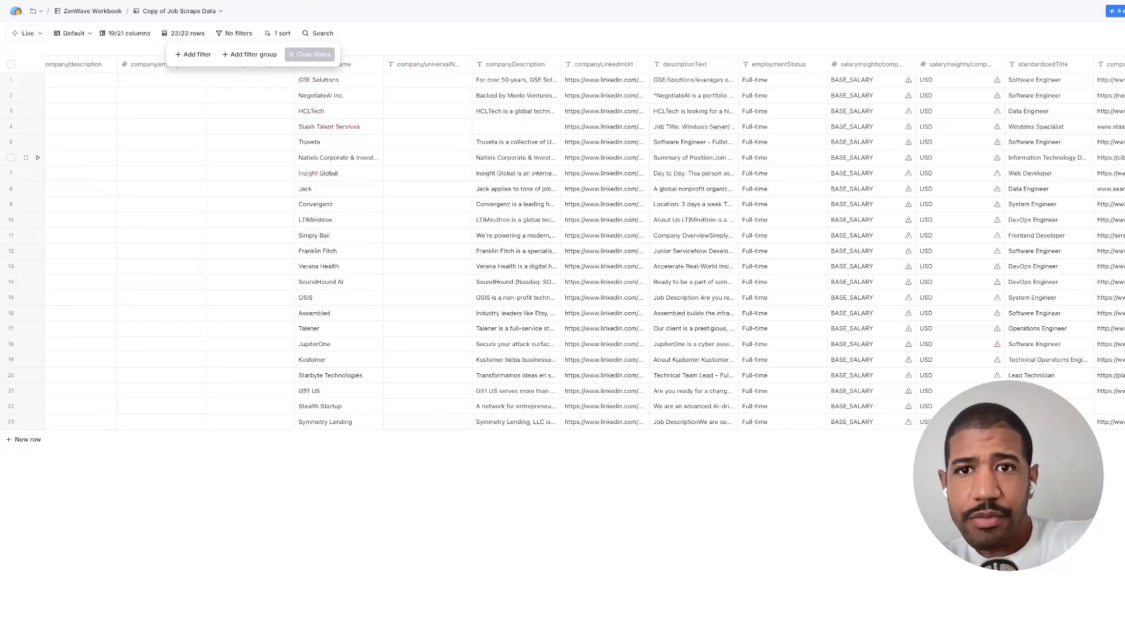
# Open the Staffing firm? column's configuration for editing.
pyautogui.hscroll(4, 189, 158)
pyautogui.click(189, 158)
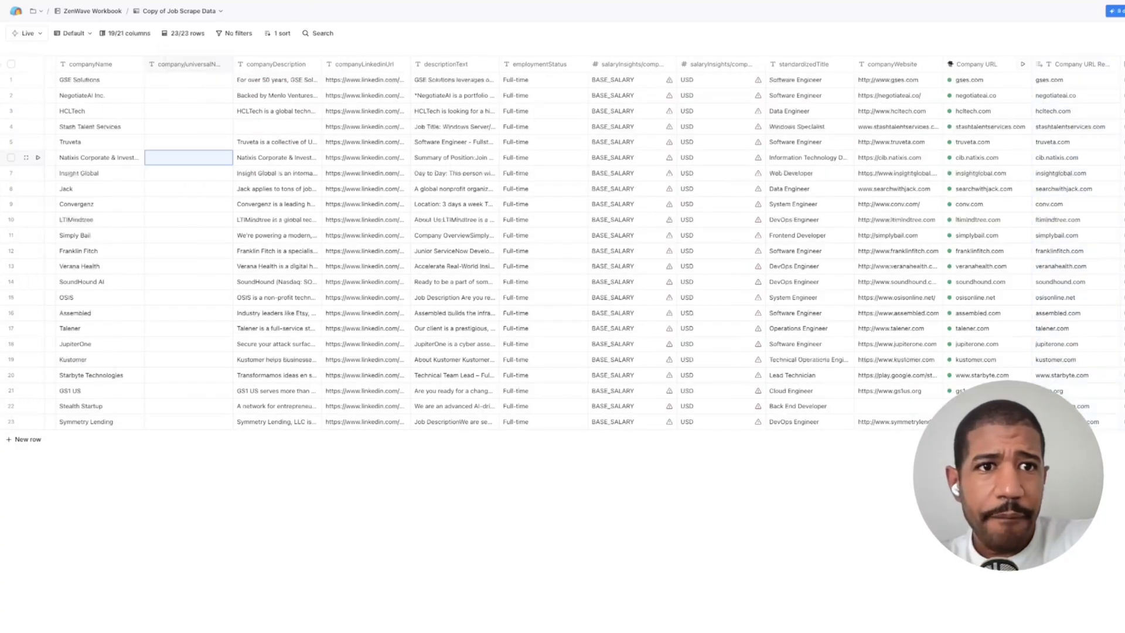
pyautogui.hscroll(5, 563, 246)
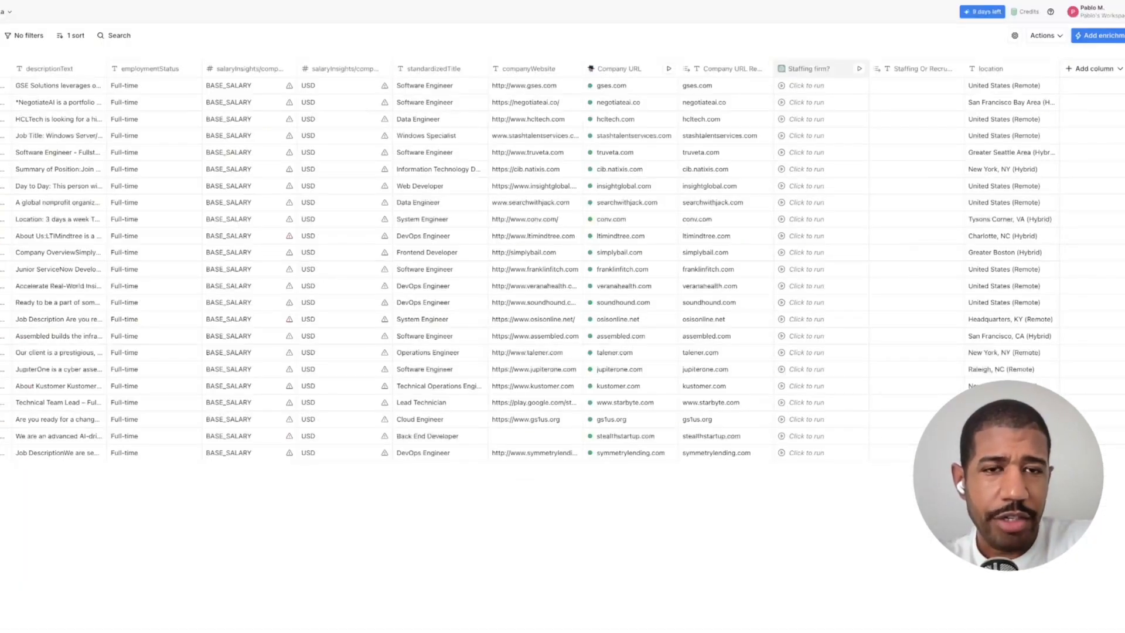
pyautogui.click(808, 68)
pyautogui.click(811, 108)
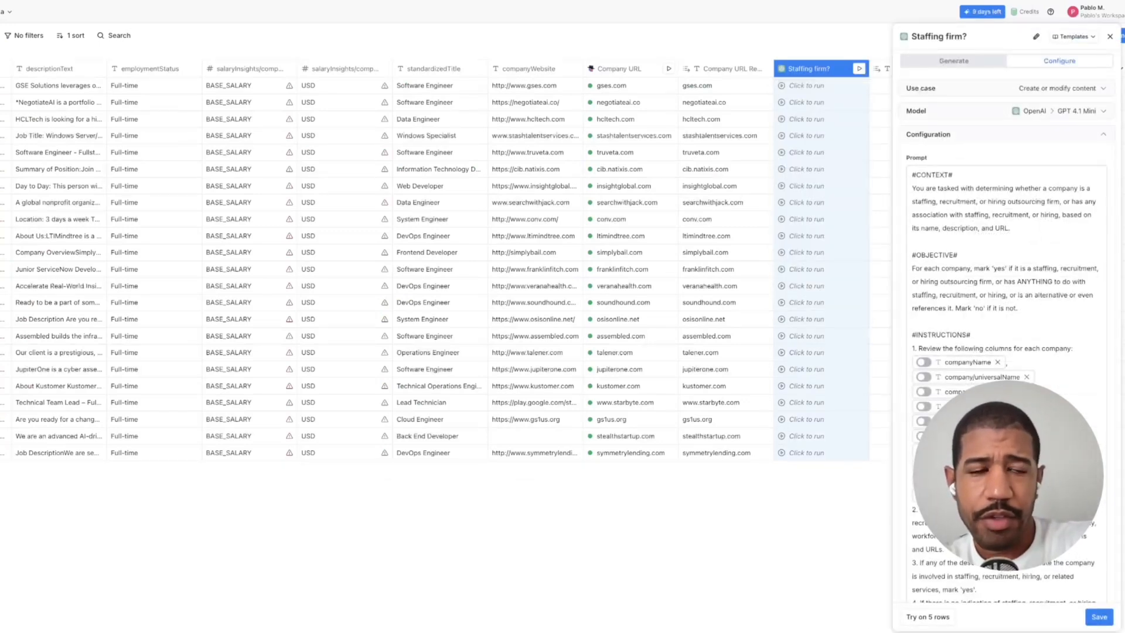
pyautogui.hscroll(3, 445, 259)
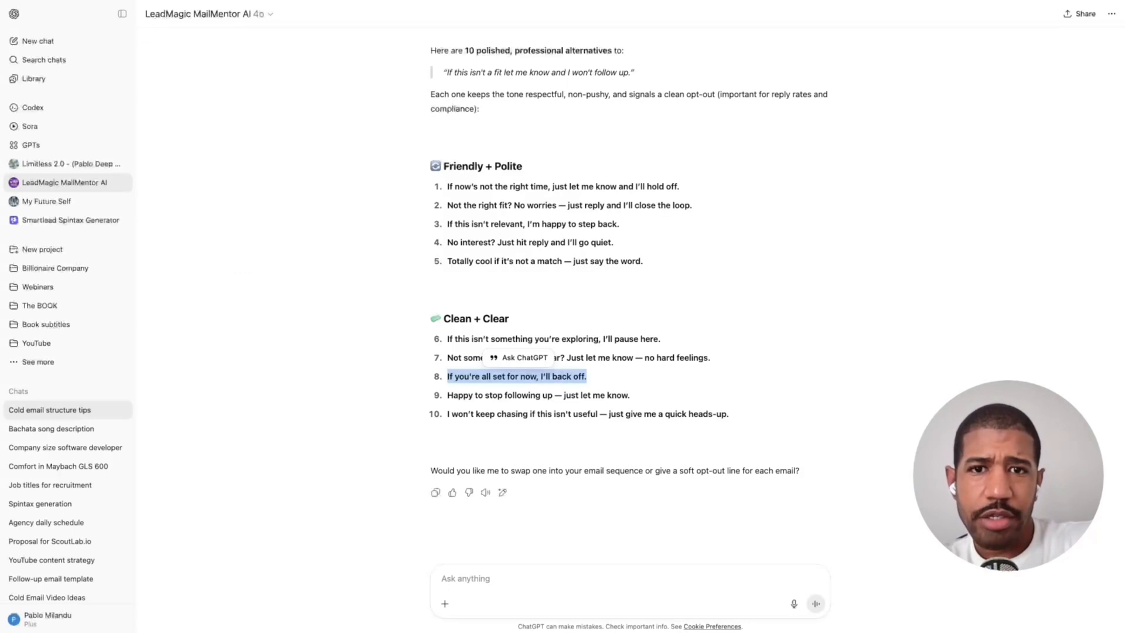
# Switch to ChatGPT and look through the LeadMagic MailMentor AI conversation on alternative opt-out lines.
pyautogui.scroll(3, 630, 293)
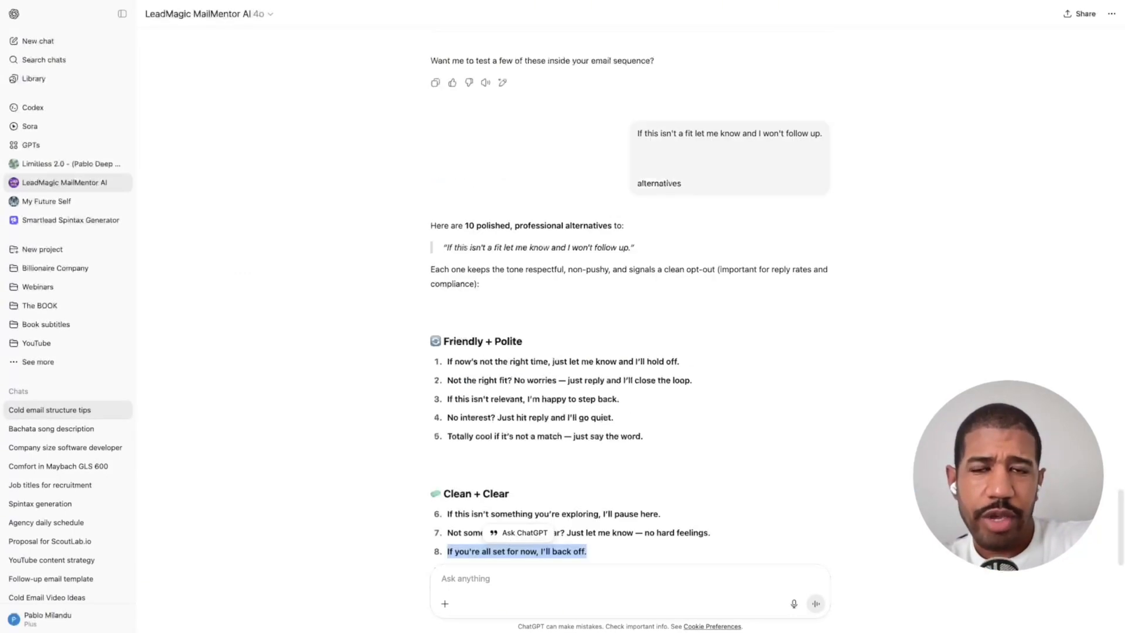
pyautogui.scroll(-4, 630, 293)
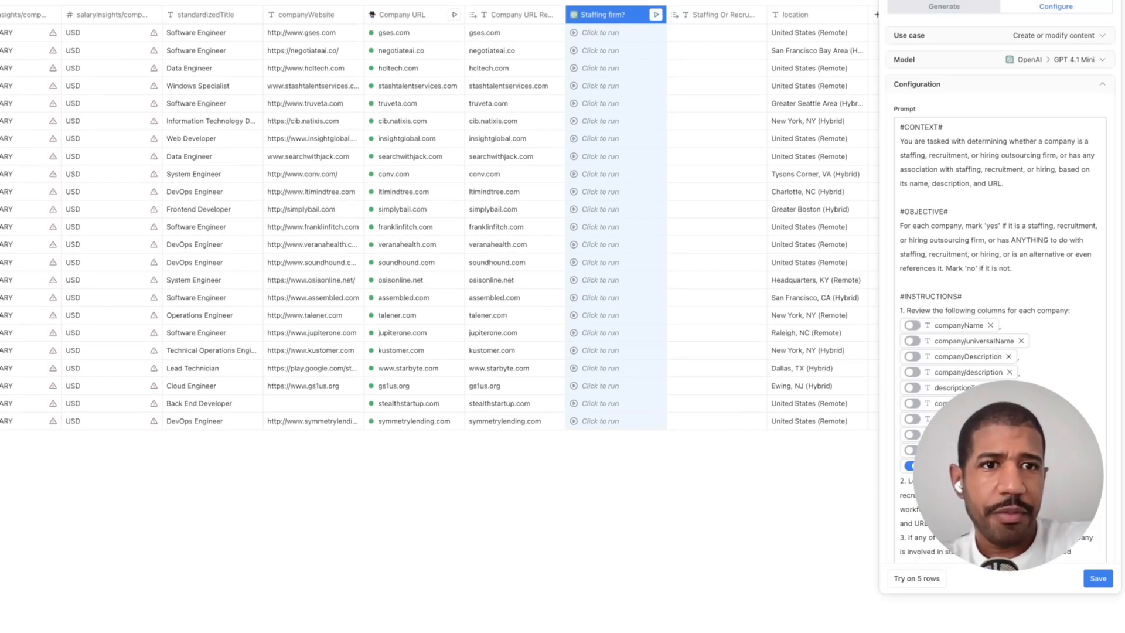
# Back in Clay, review the Staffing firm? prompt's context, objective, instructions and the Acme Staffing Solutions example.
pyautogui.moveTo(959, 141); pyautogui.dragTo(991, 169)
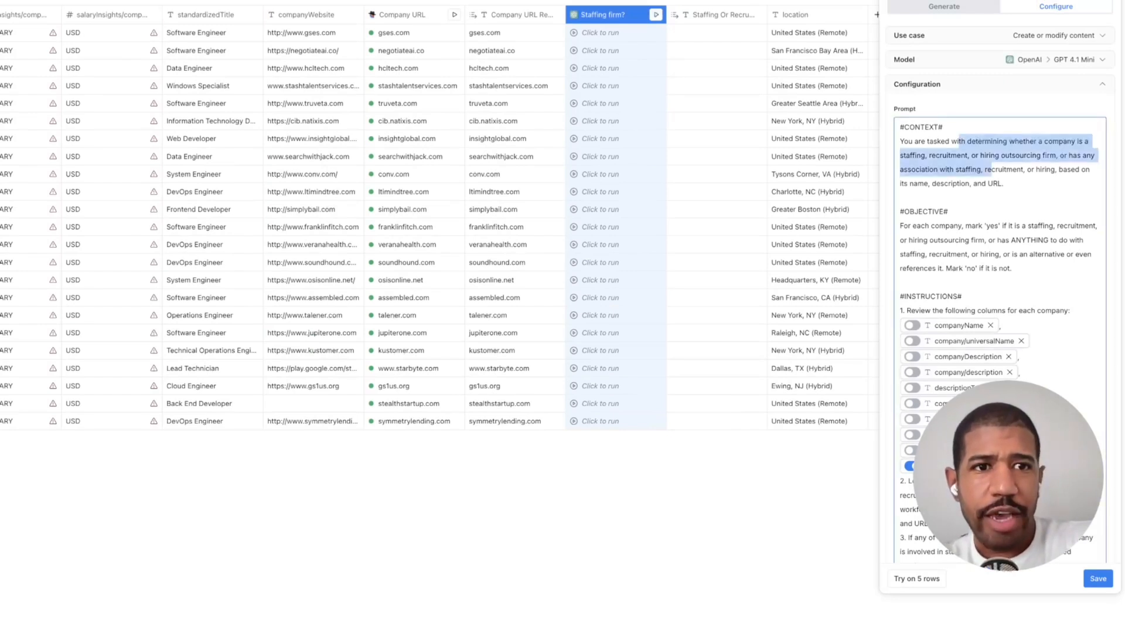
pyautogui.click(991, 169)
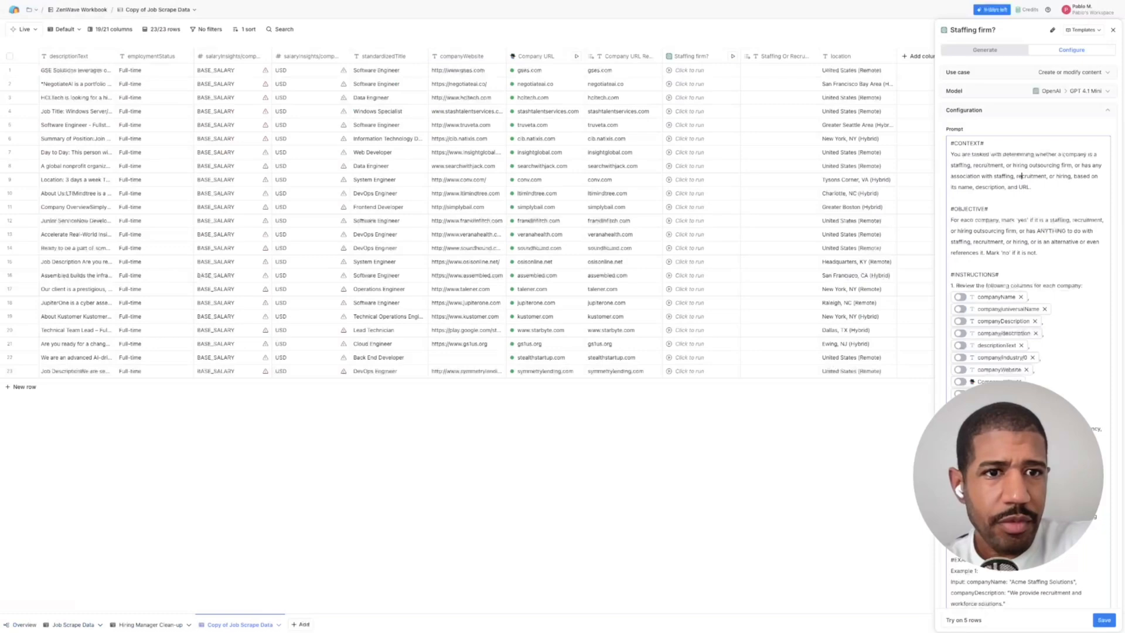
pyautogui.scroll(-10, 1028, 235)
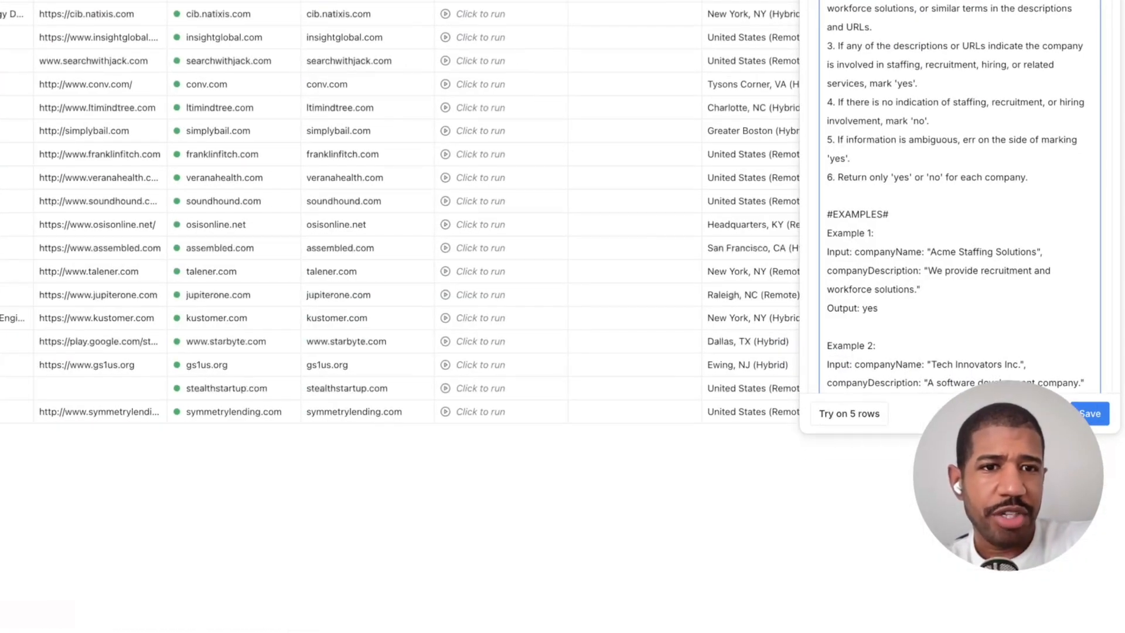
pyautogui.moveTo(937, 252); pyautogui.dragTo(1011, 252)
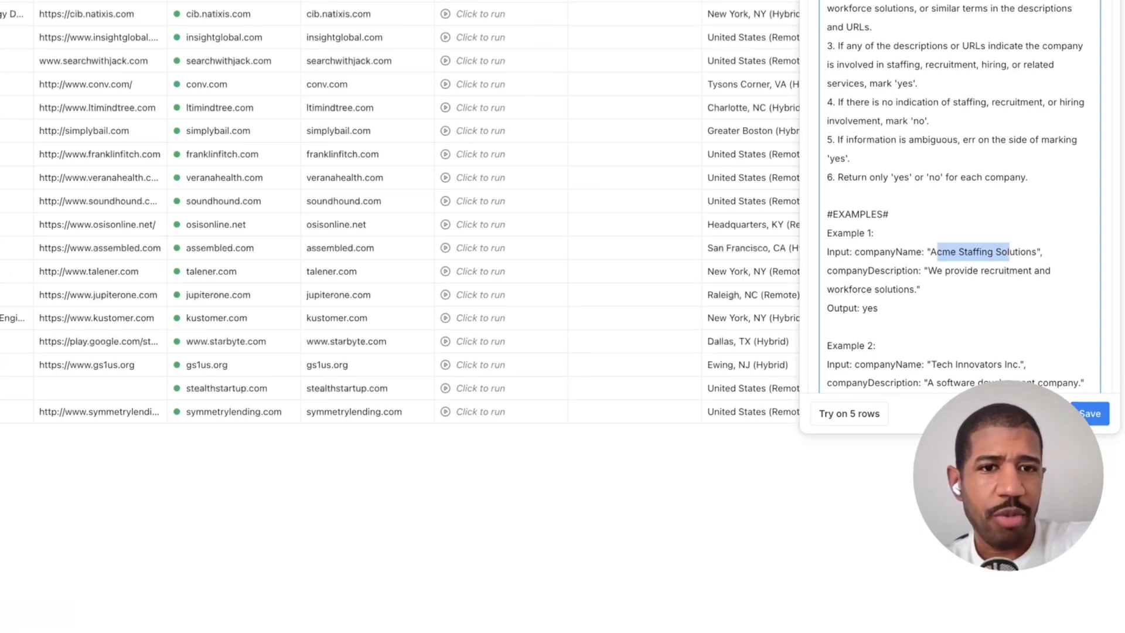
# Review the expected outputs of the Acme Staffing Solutions and Tech Innovators Inc. examples in the Staffing firm? prompt.
pyautogui.moveTo(937, 270); pyautogui.dragTo(874, 288)
pyautogui.click(872, 307)
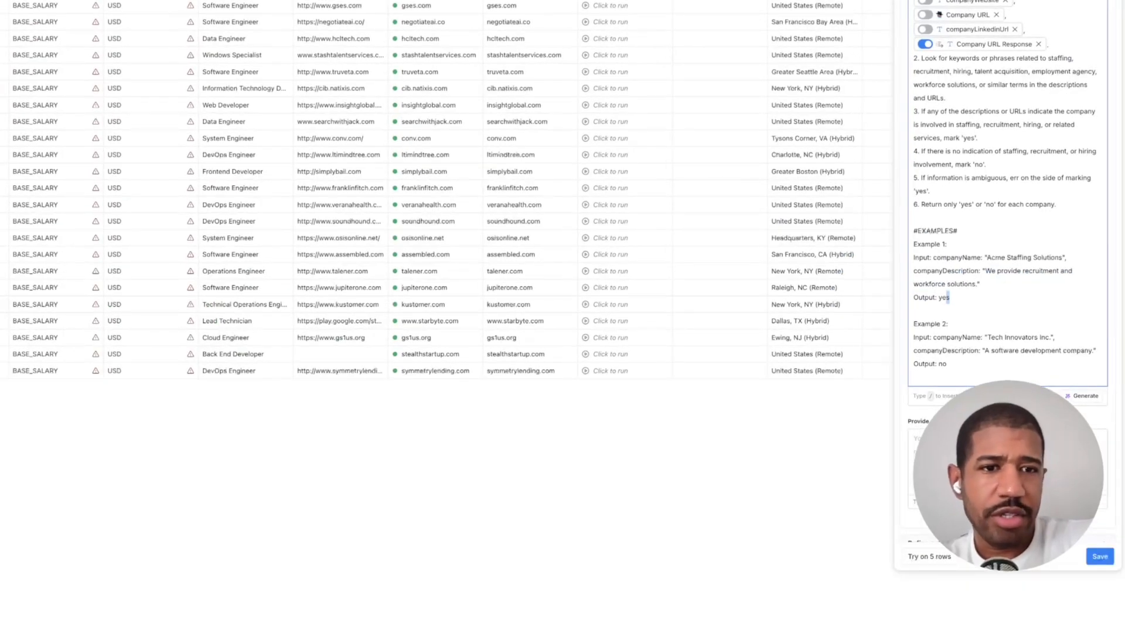
pyautogui.moveTo(985, 351); pyautogui.dragTo(1081, 351)
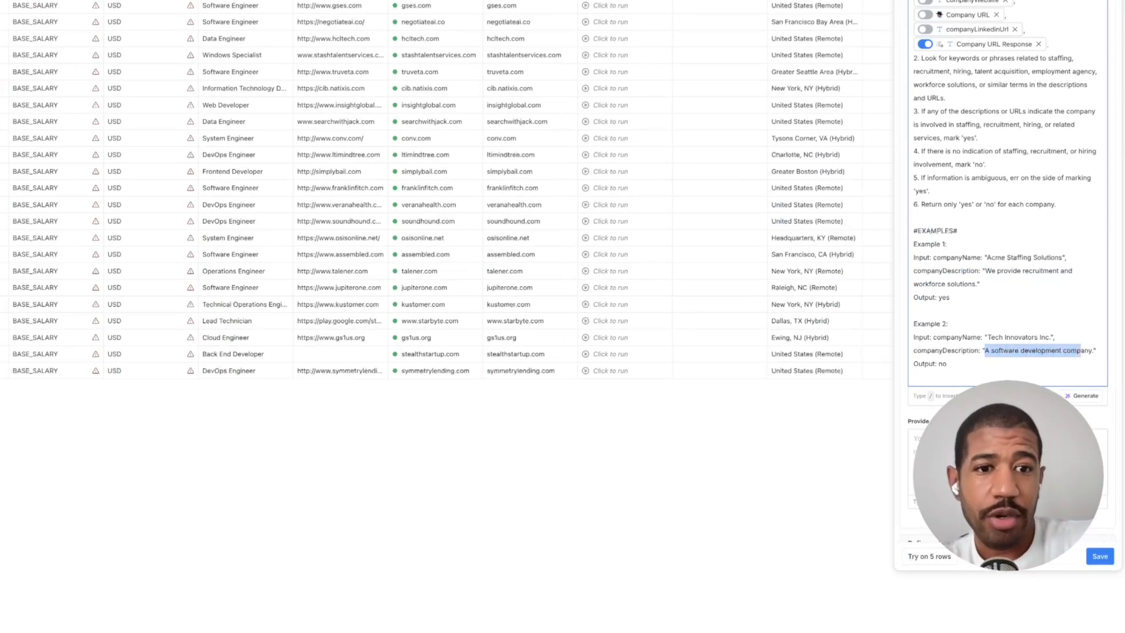
pyautogui.doubleClick(942, 364)
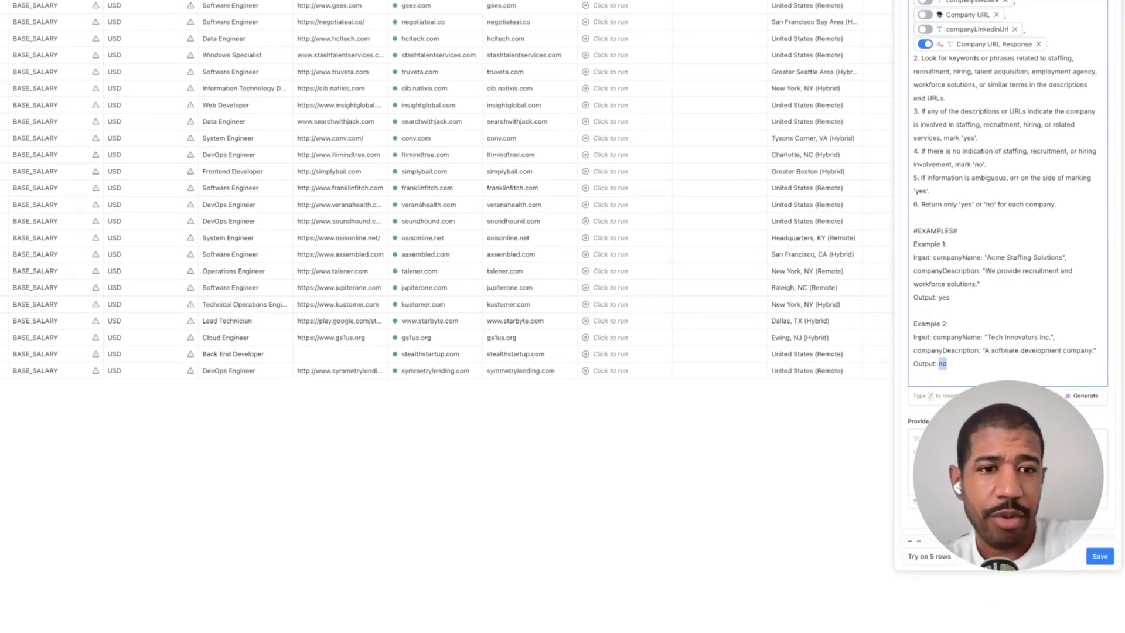
pyautogui.scroll(5, 1016, 205)
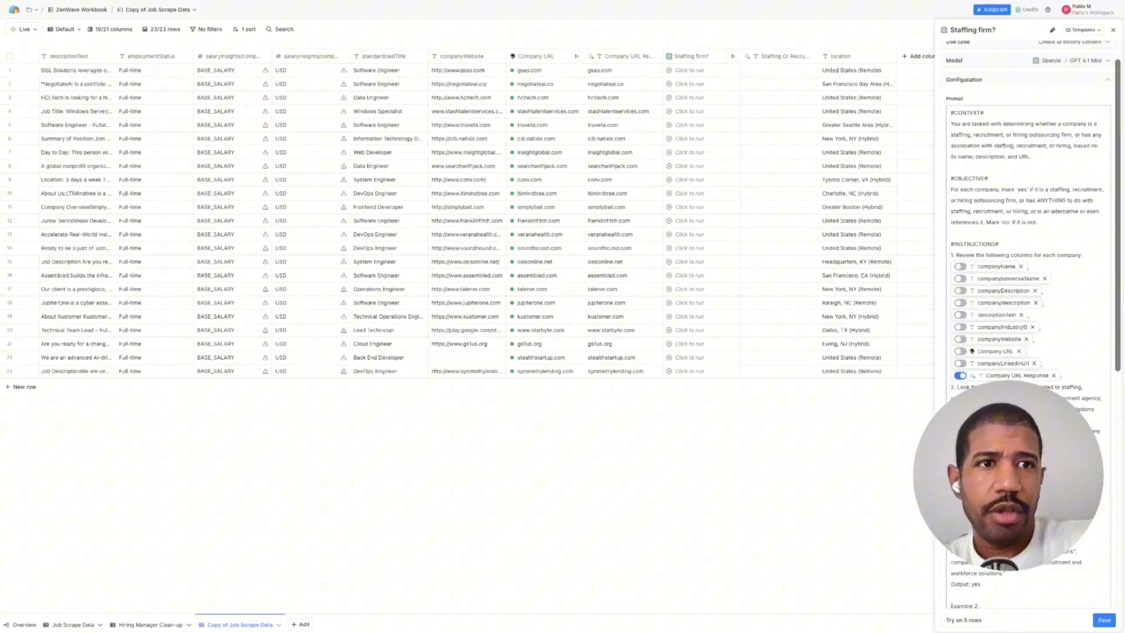
pyautogui.scroll(1, 1015, 205)
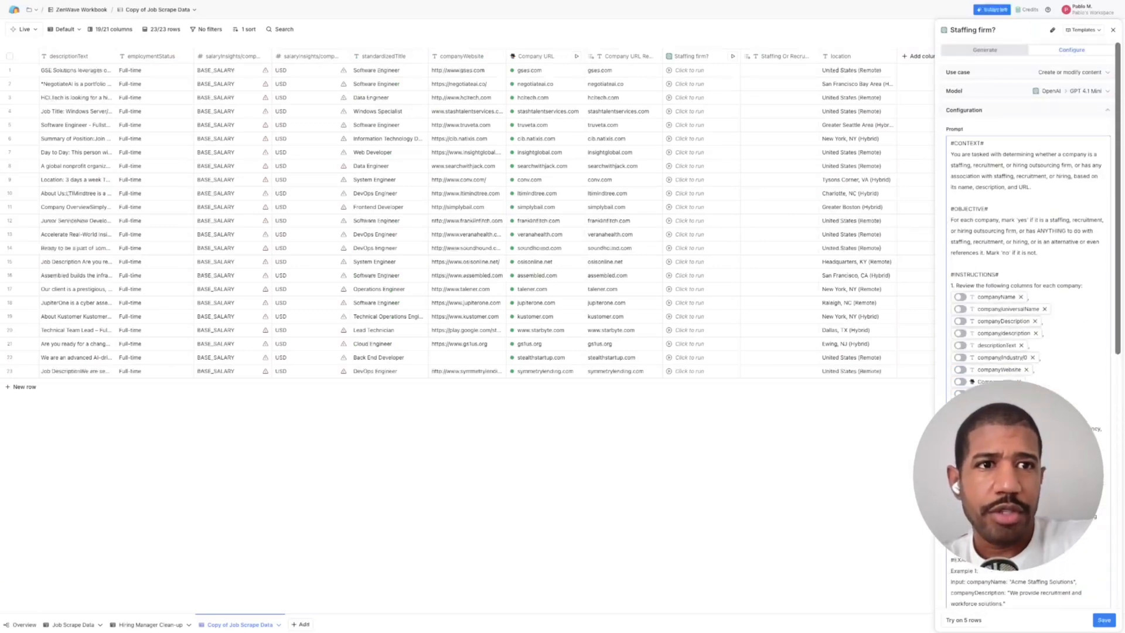
# Close the Staffing firm? configuration and run the column on all rows of the table.
pyautogui.click(1113, 30)
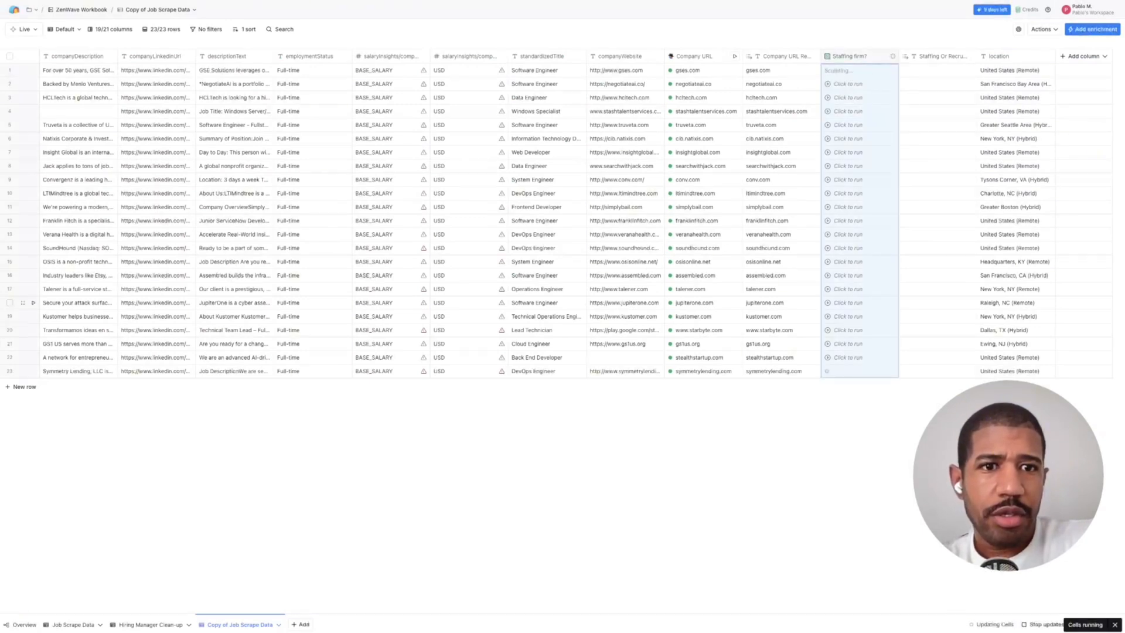
pyautogui.rightClick(860, 303)
pyautogui.click(888, 313)
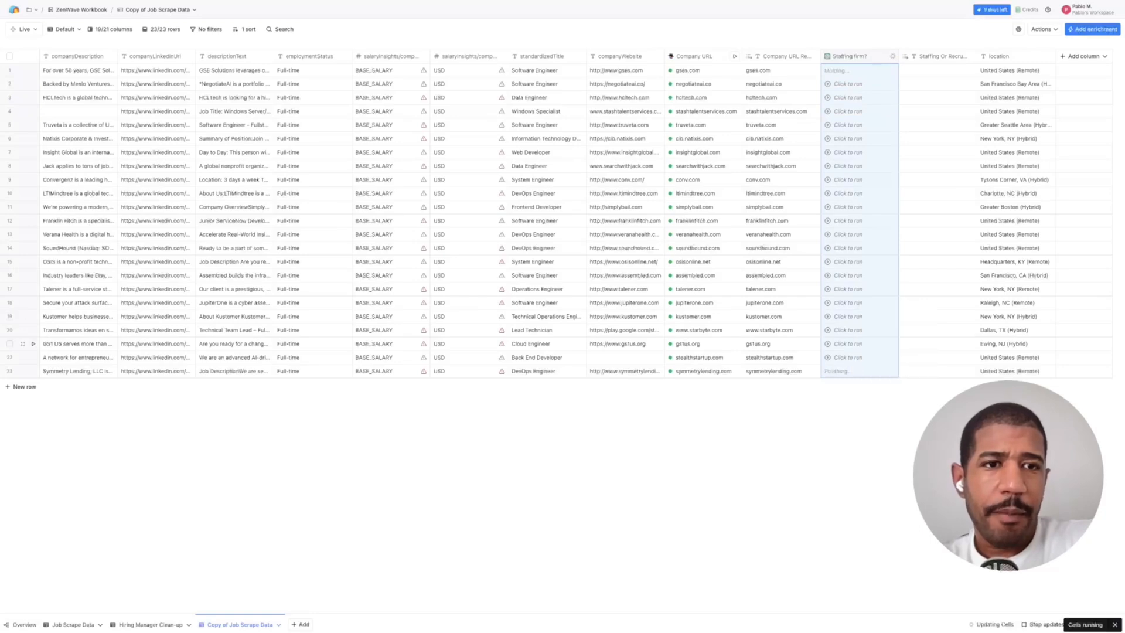
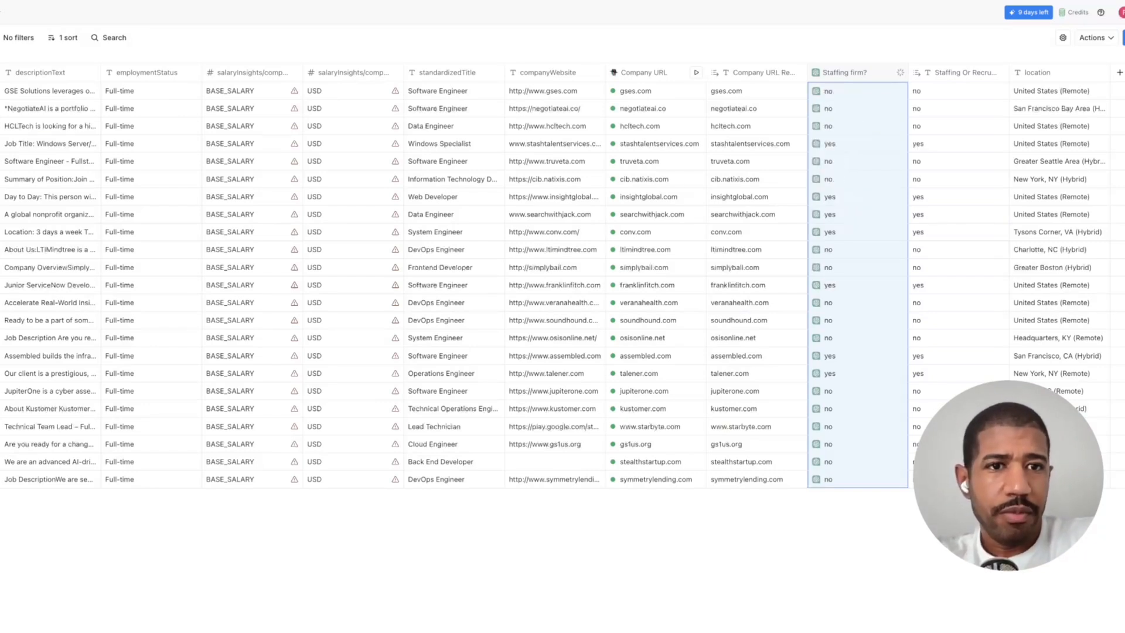
# Check the yes/no answers in the Staffing Or Recruitment Related column, focusing on the stashtalentservices.com row.
pyautogui.click(959, 214)
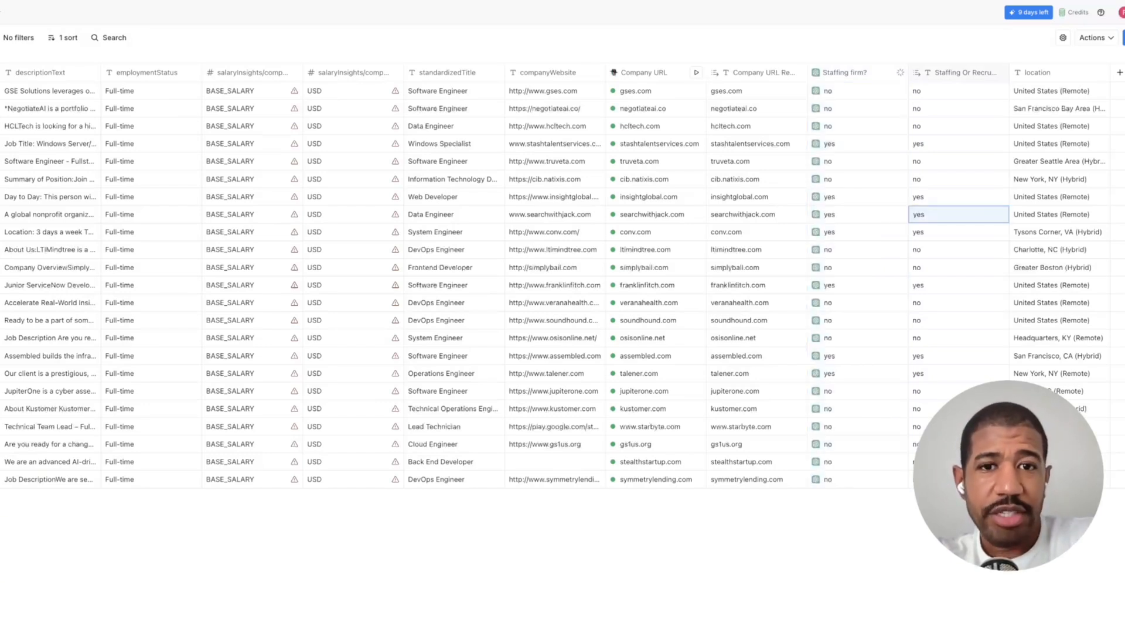
pyautogui.click(959, 143)
pyautogui.hscroll(-1, 958, 143)
pyautogui.hscroll(1, 562, 275)
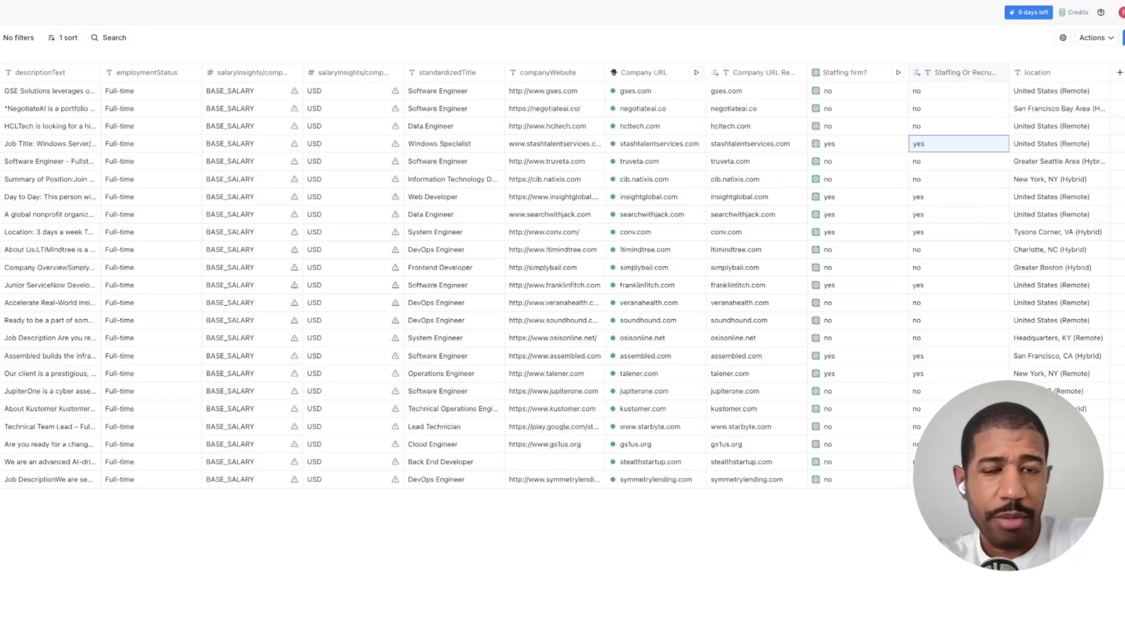
pyautogui.click(959, 162)
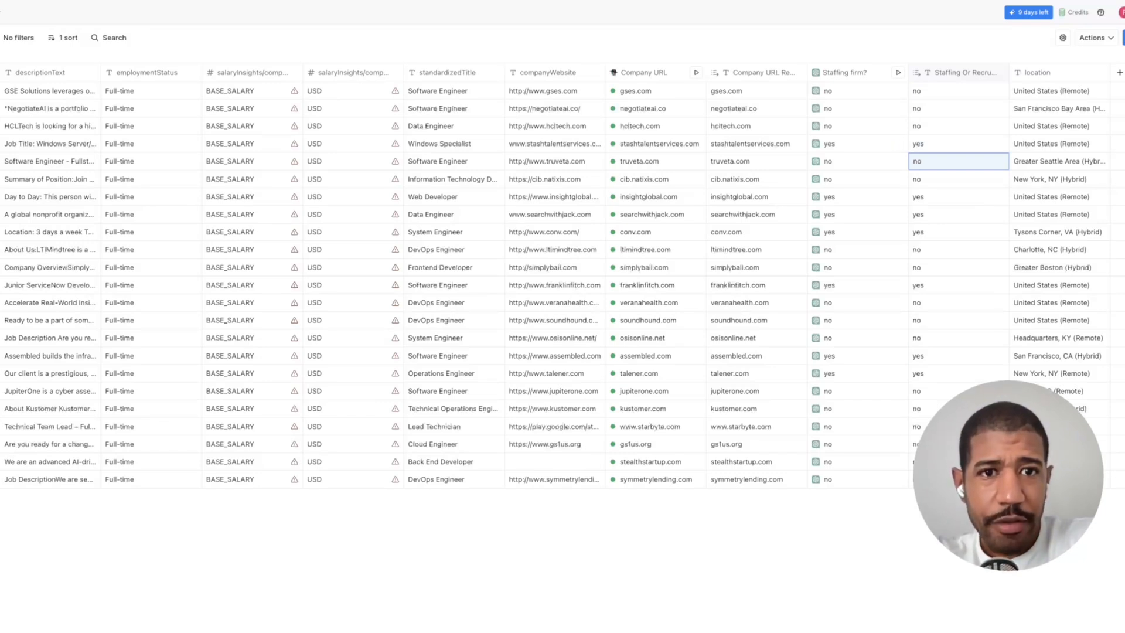
pyautogui.click(943, 144)
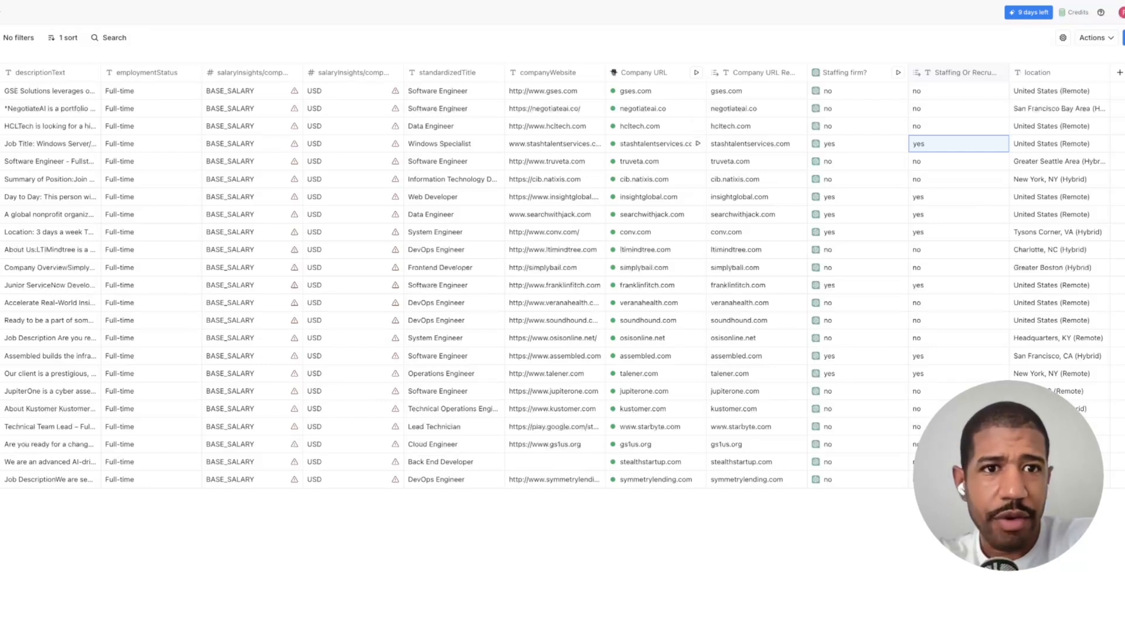
# Examine the Stash Talent Services row's company URL, name and description against its staffing classification.
pyautogui.press('Left')
pyautogui.press('Left')
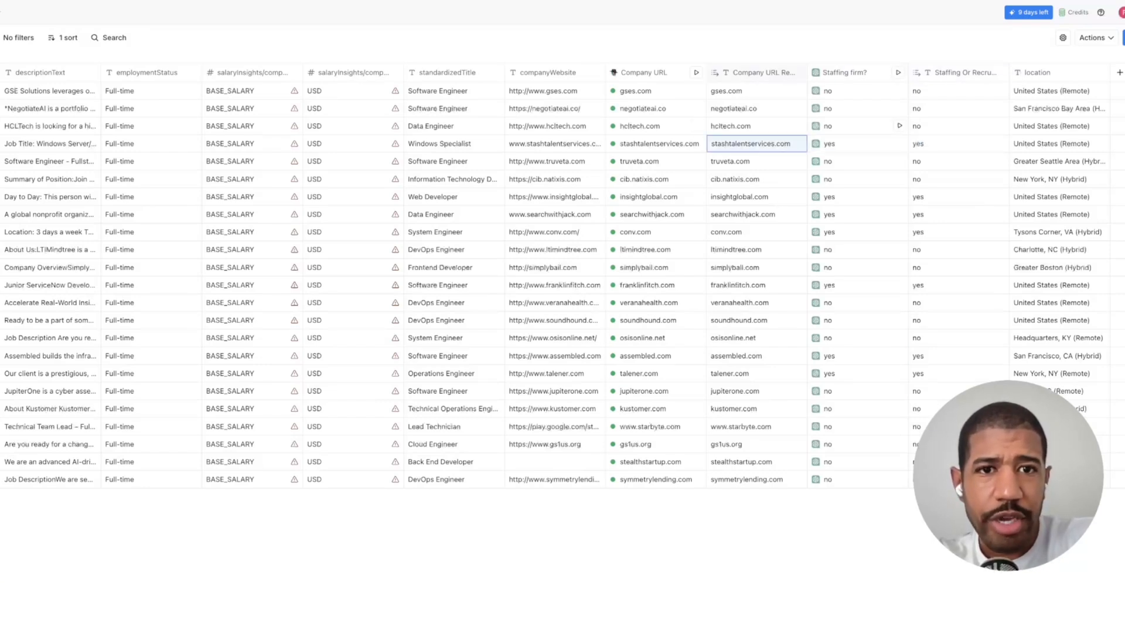
pyautogui.press('Return')
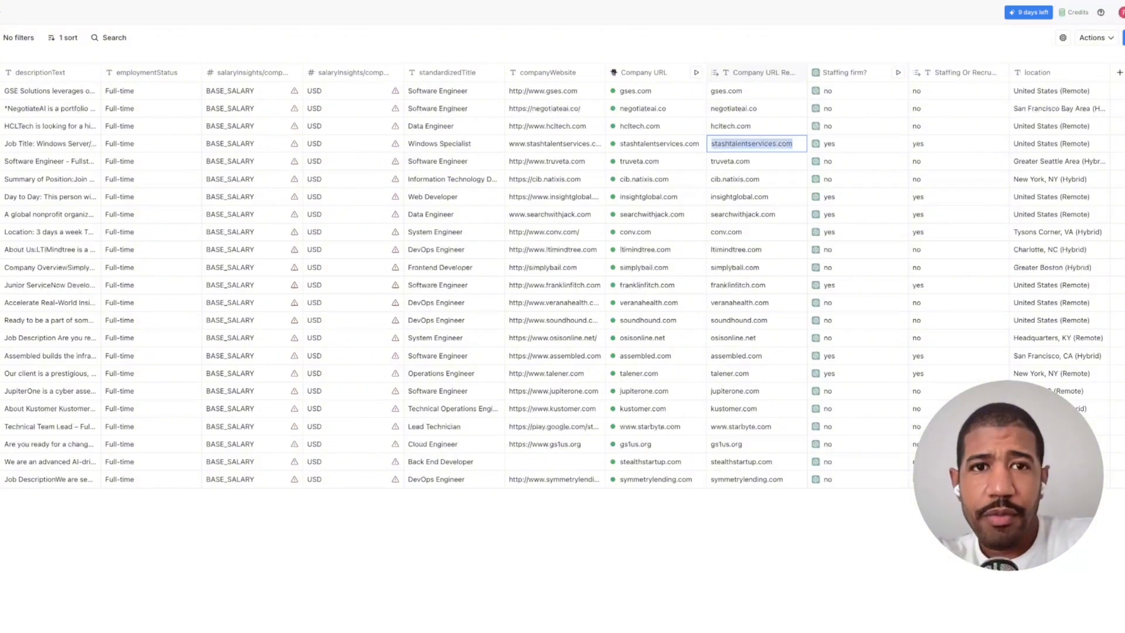
pyautogui.hscroll(-2, 563, 276)
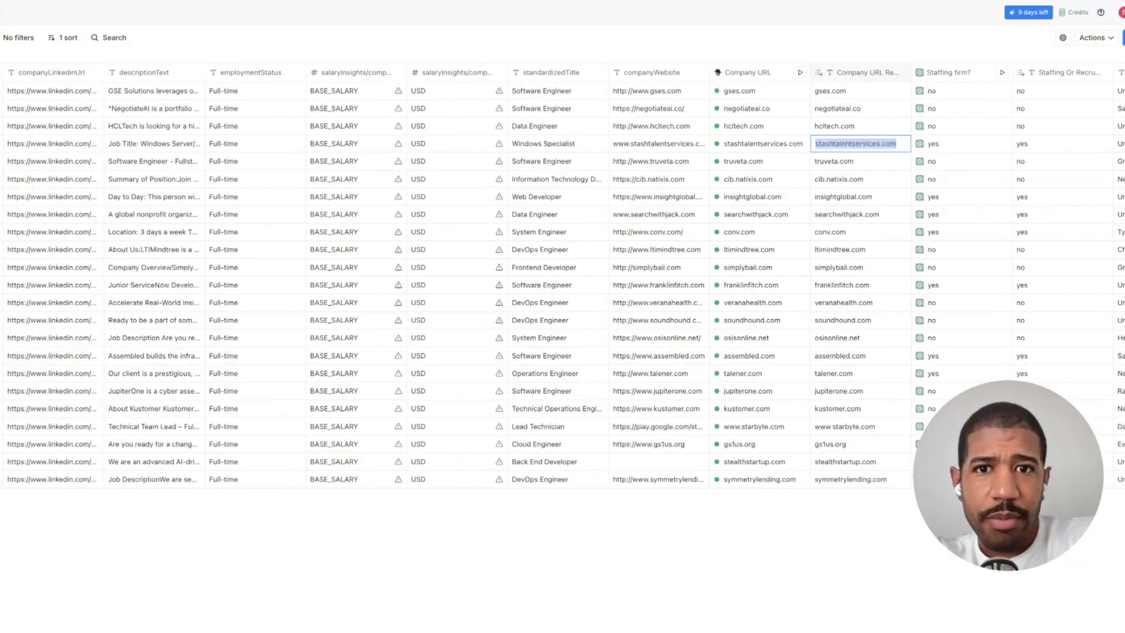
pyautogui.hscroll(-6, 563, 275)
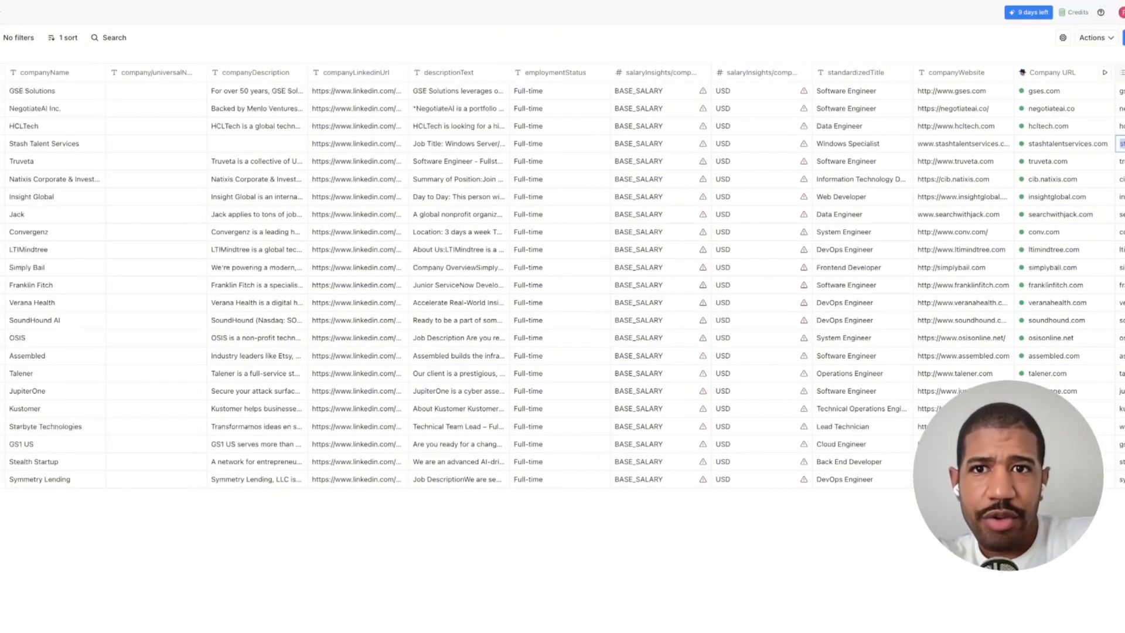
pyautogui.hscroll(-4, 562, 275)
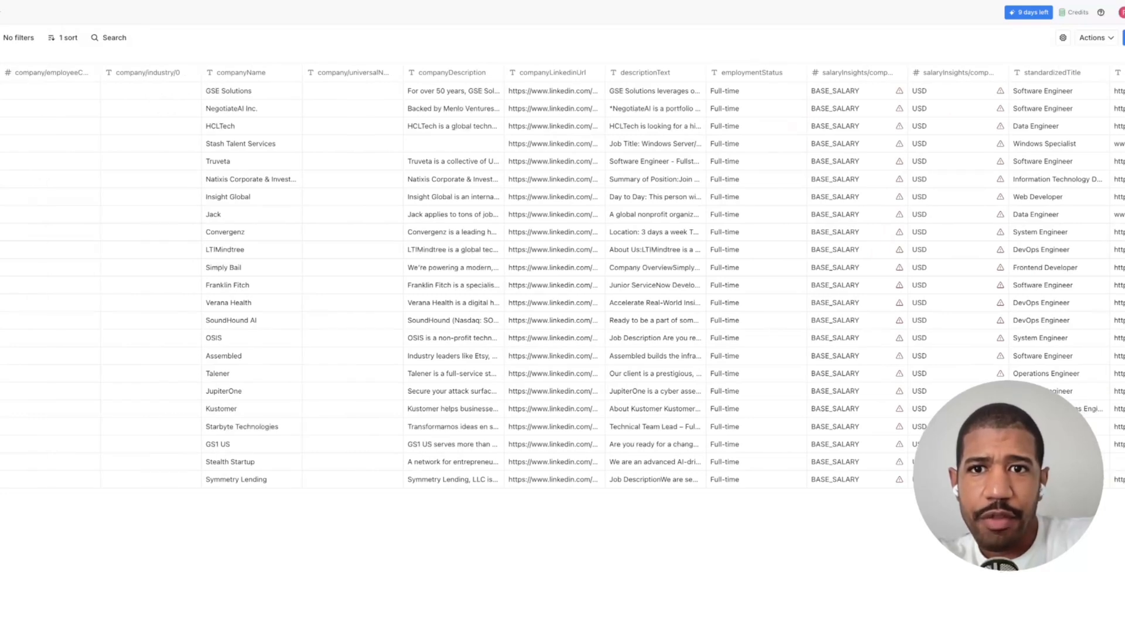
pyautogui.click(453, 144)
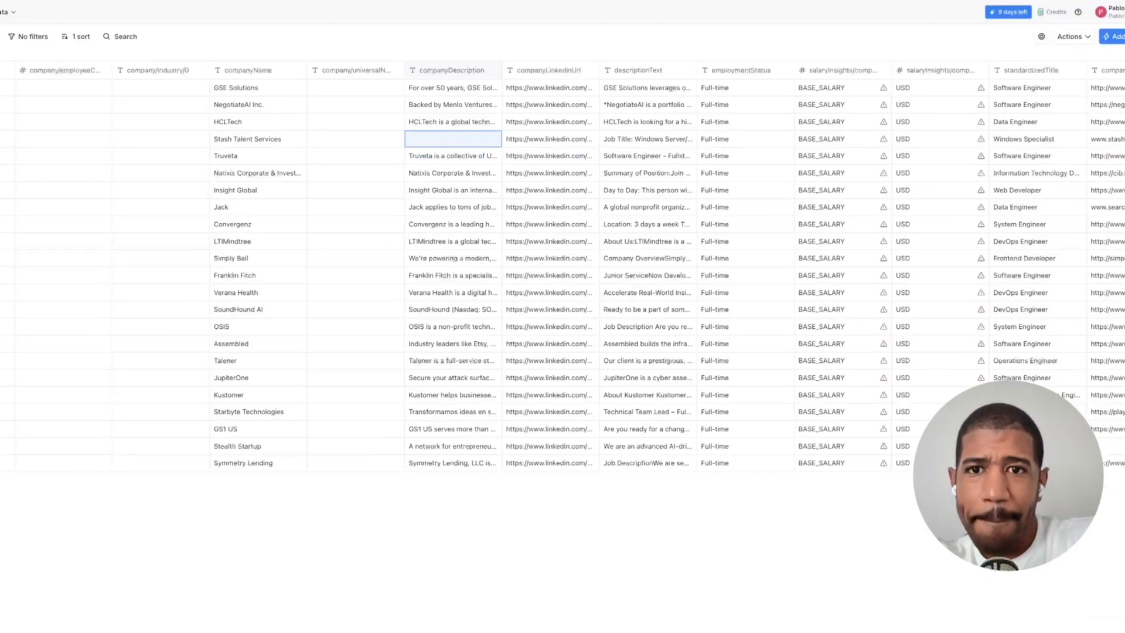
pyautogui.hscroll(2, 563, 267)
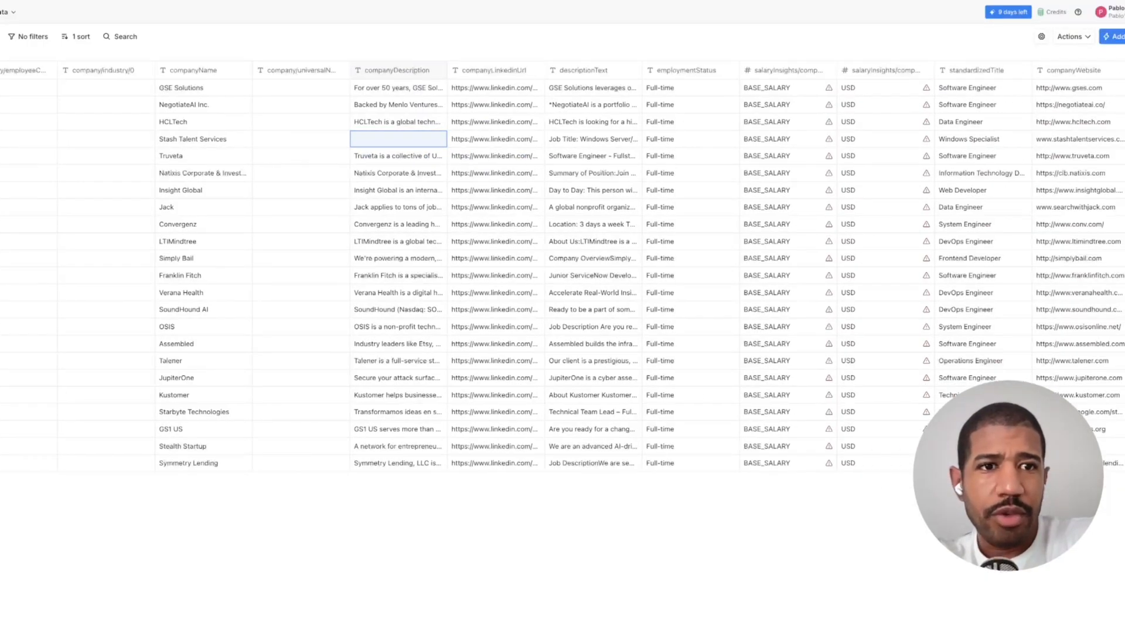
pyautogui.hscroll(8, 562, 267)
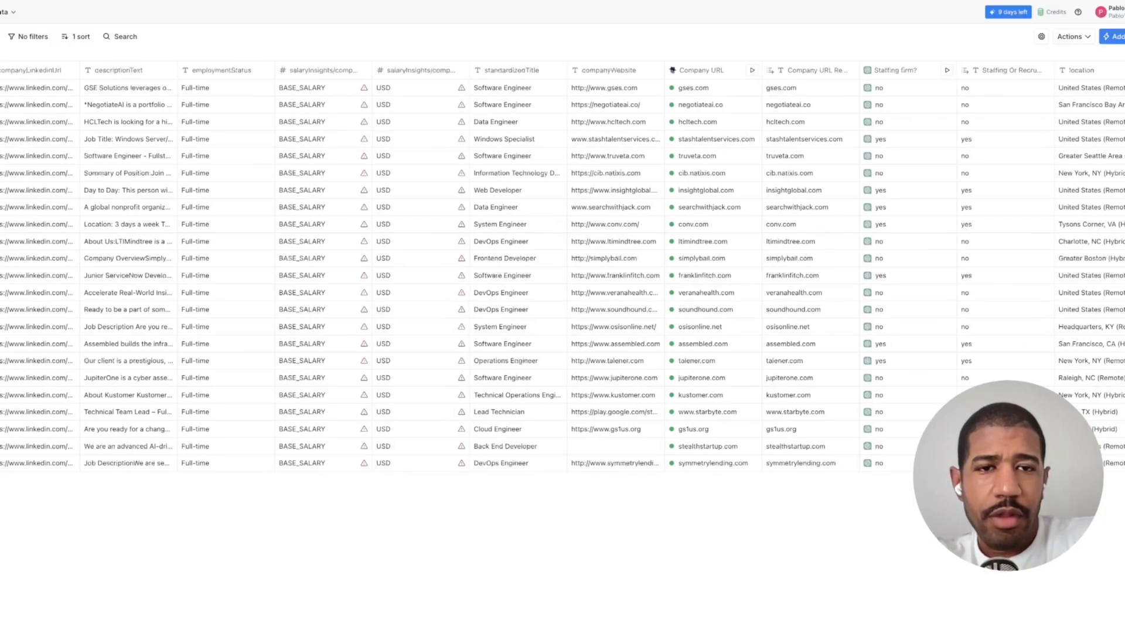
# Open stashtalentservices.com in the browser and read its headline and What we do section to verify the classification.
pyautogui.doubleClick(806, 139)
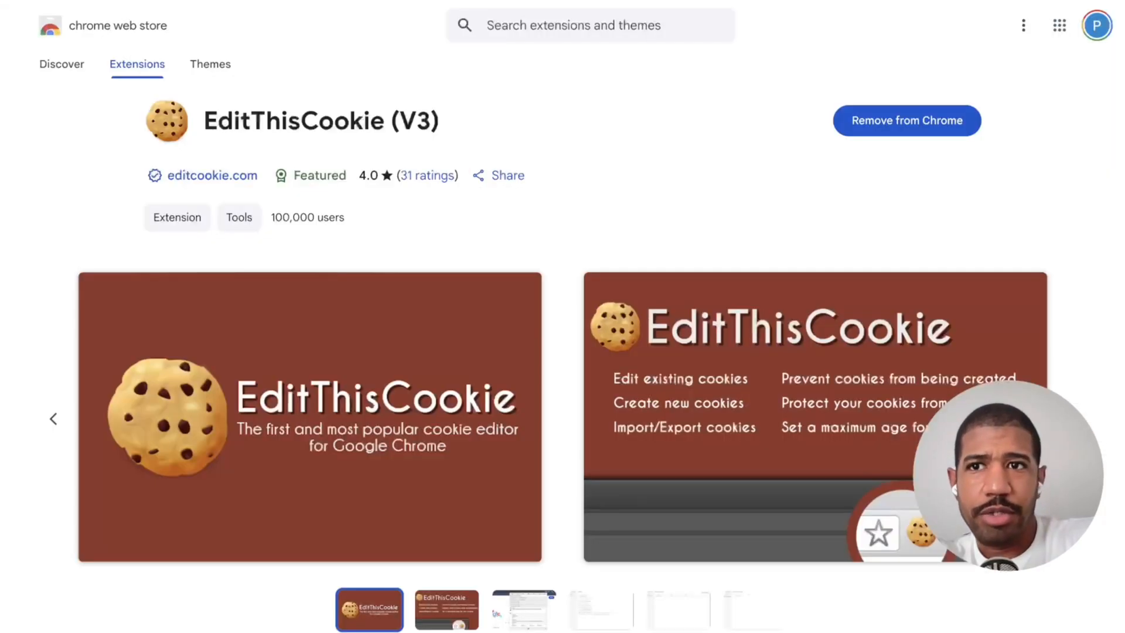
pyautogui.click(487, 26)
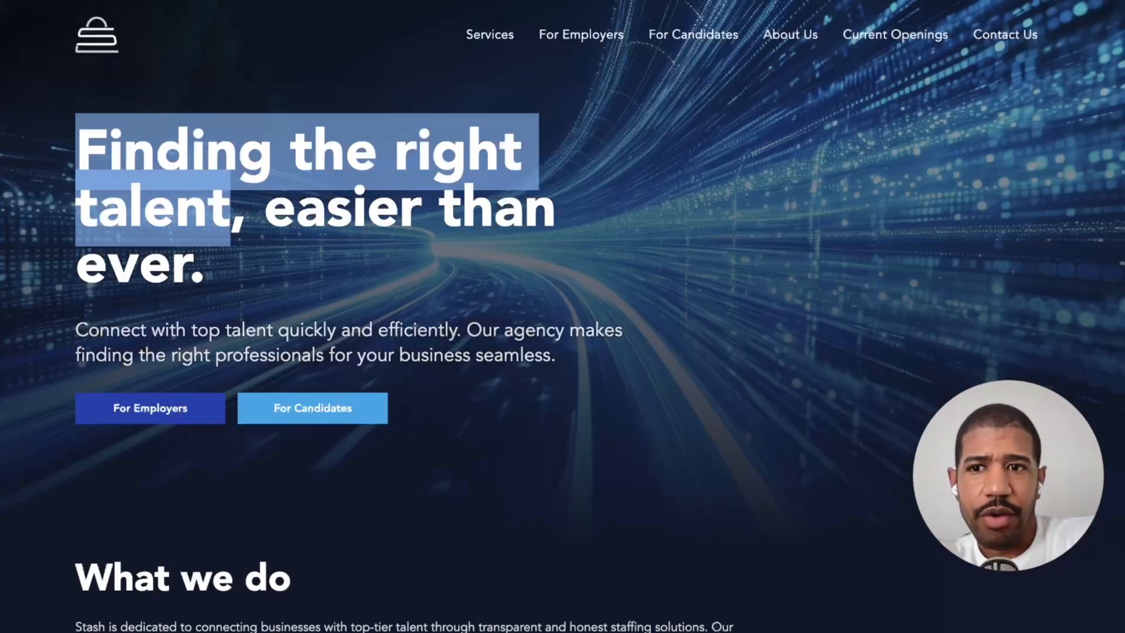
pyautogui.scroll(-5, 563, 317)
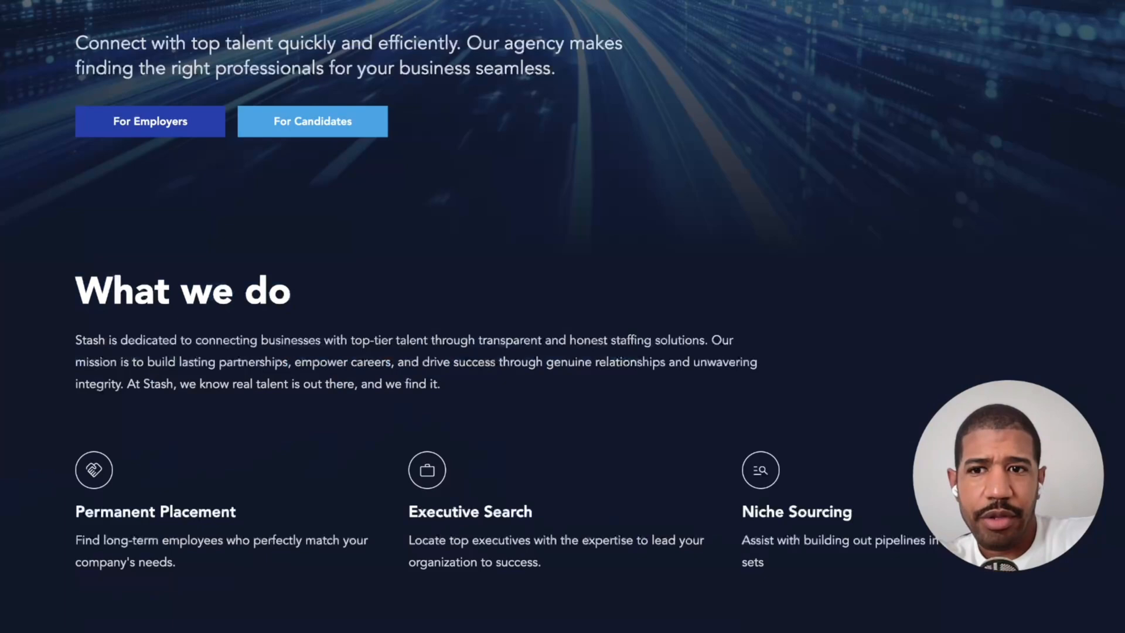
pyautogui.moveTo(75, 340); pyautogui.dragTo(93, 340)
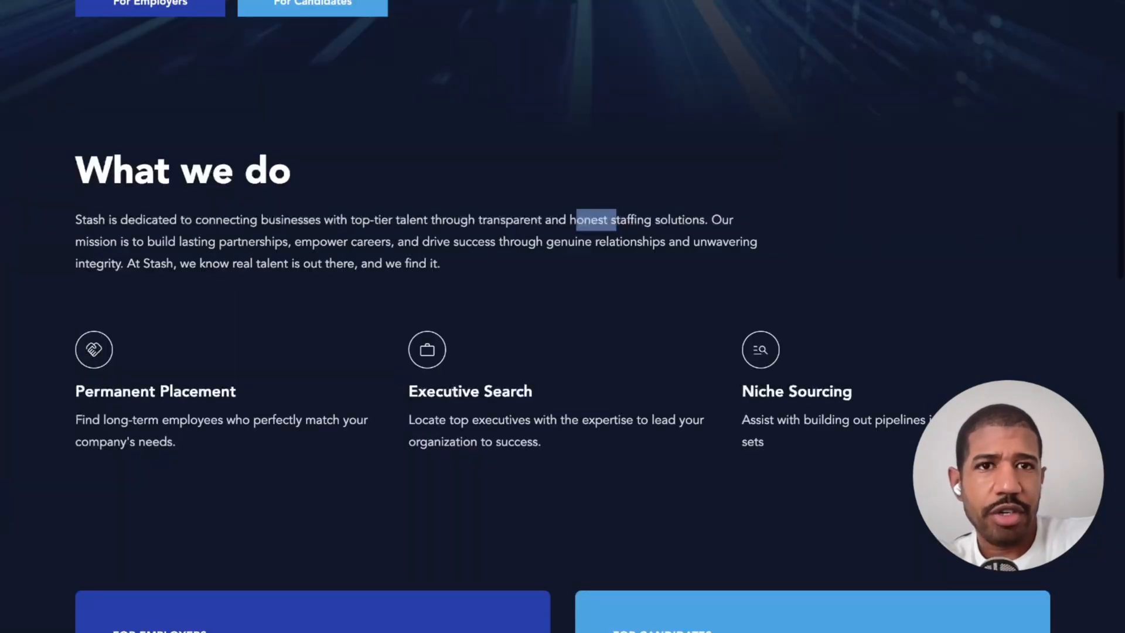
pyautogui.scroll(-1, 563, 316)
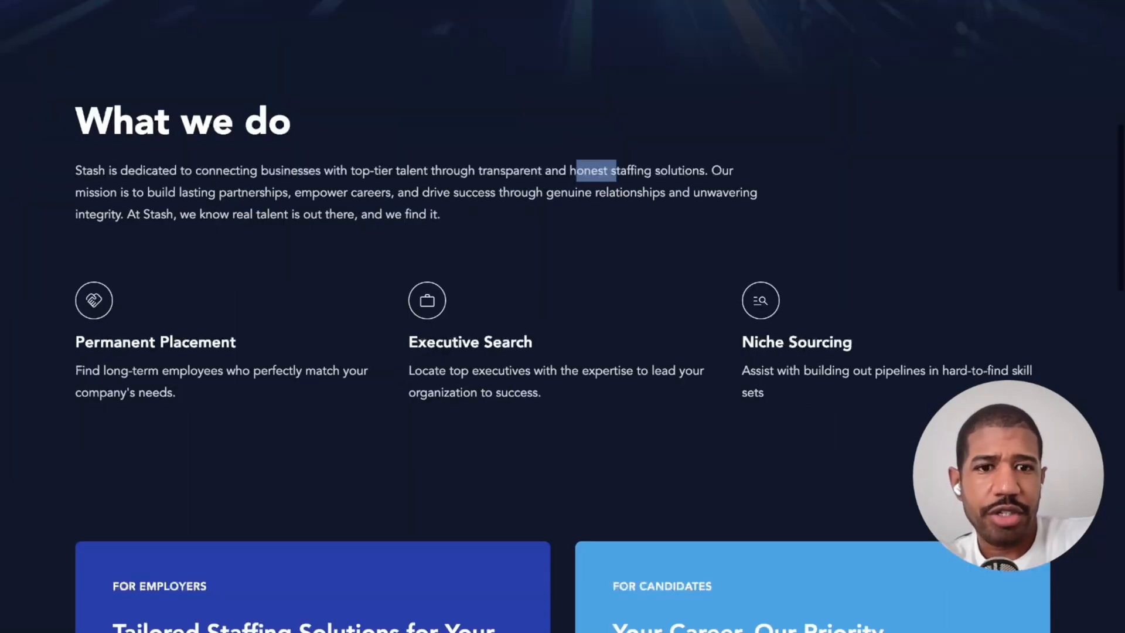
pyautogui.scroll(3, 563, 317)
pyautogui.scroll(2, 563, 316)
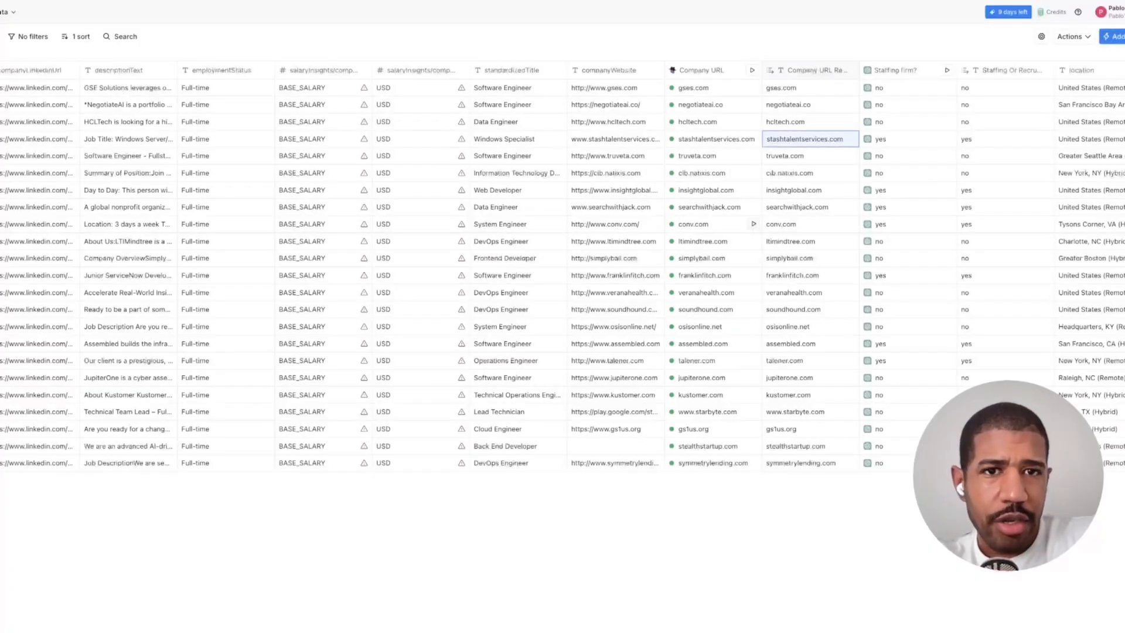
# Switch to the Miro board and review the Clean Job Data notes in the staffing and recruitment fulfillment flow.
pyautogui.hscroll(2, 563, 267)
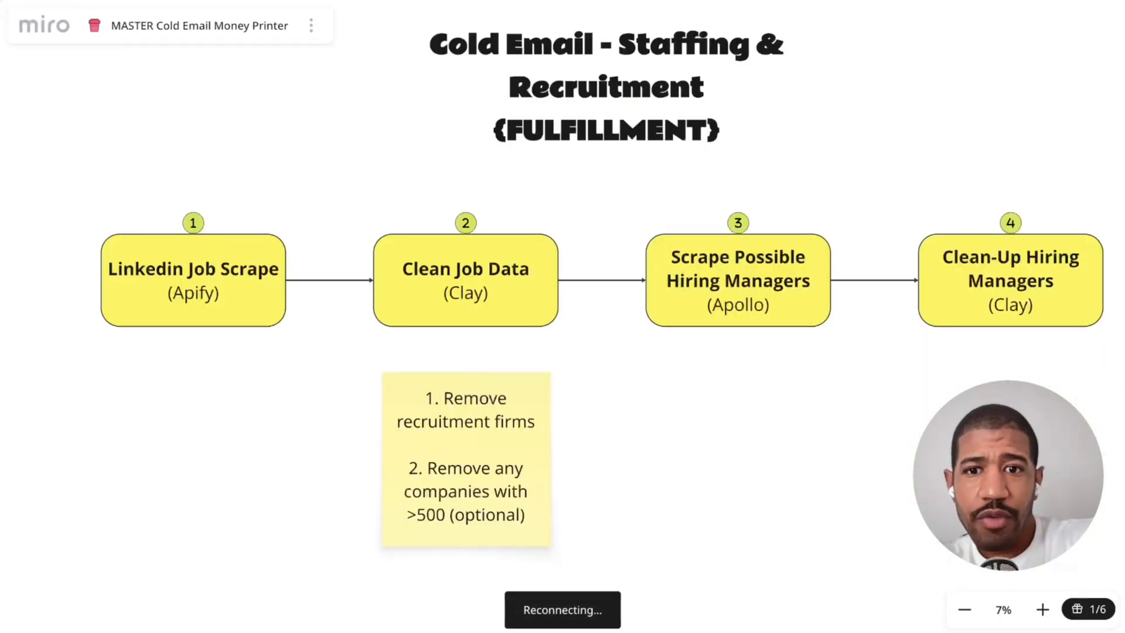
pyautogui.scroll(-1, 563, 316)
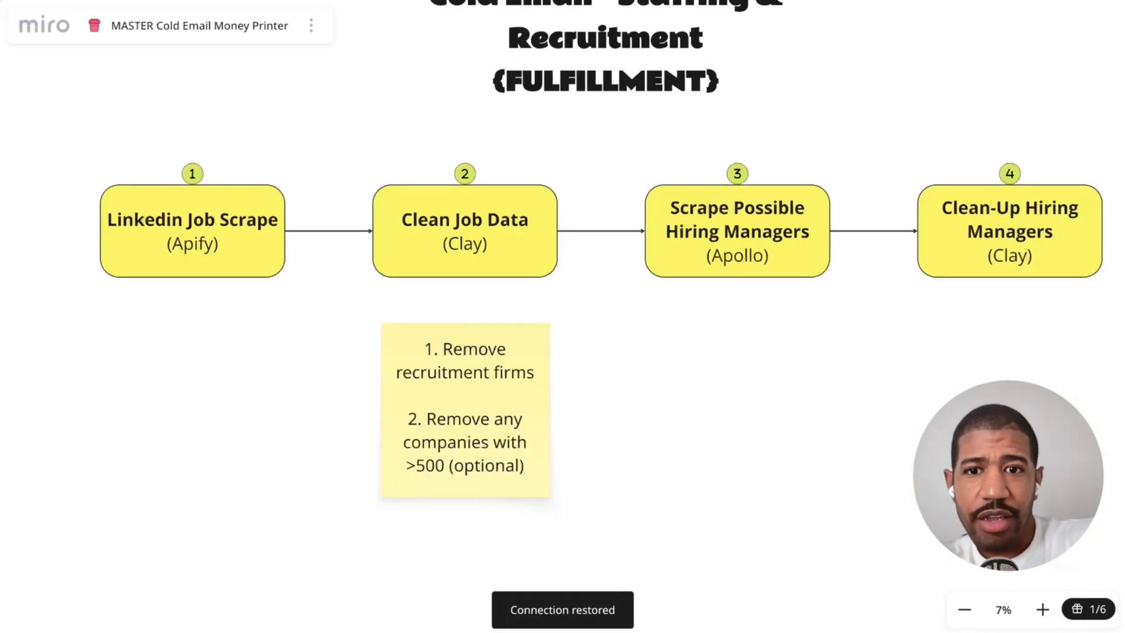
pyautogui.scroll(5, 448, 385)
pyautogui.scroll(-7, 451, 383)
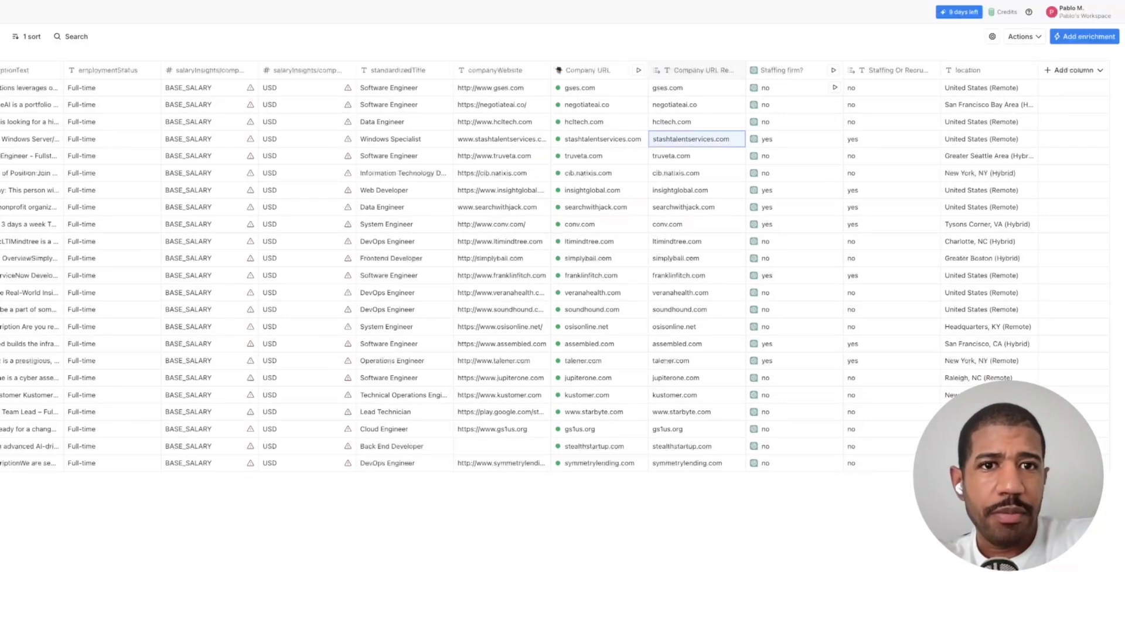
# Back in Clay, inspect the cell details of the Staffing firm? result for assembled.com and its matching output column.
pyautogui.click(889, 70)
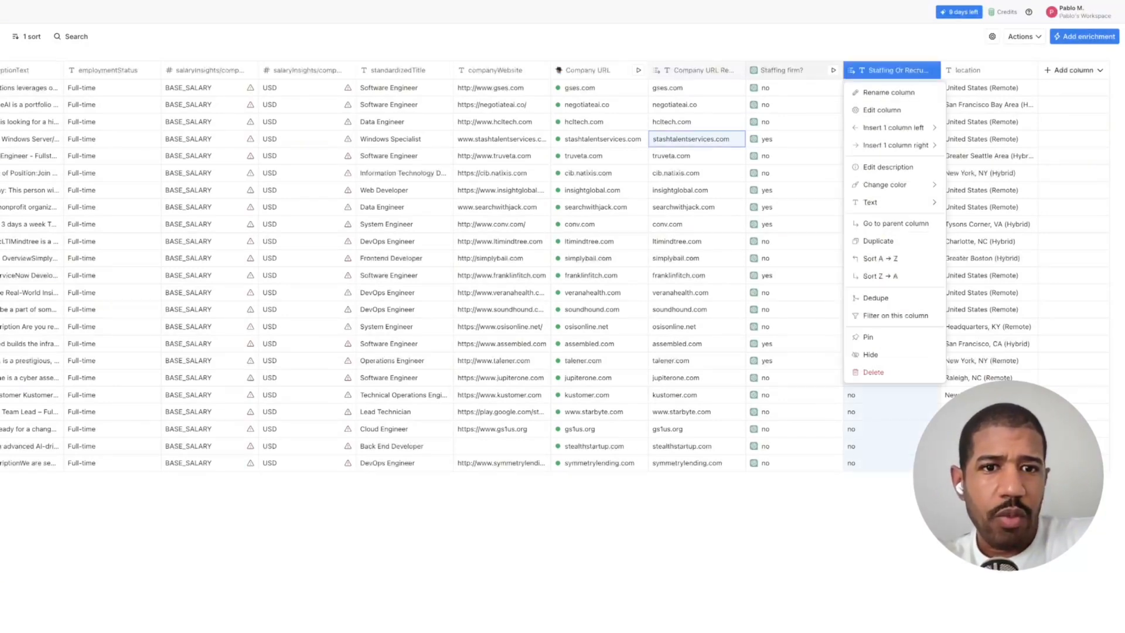
pyautogui.click(782, 70)
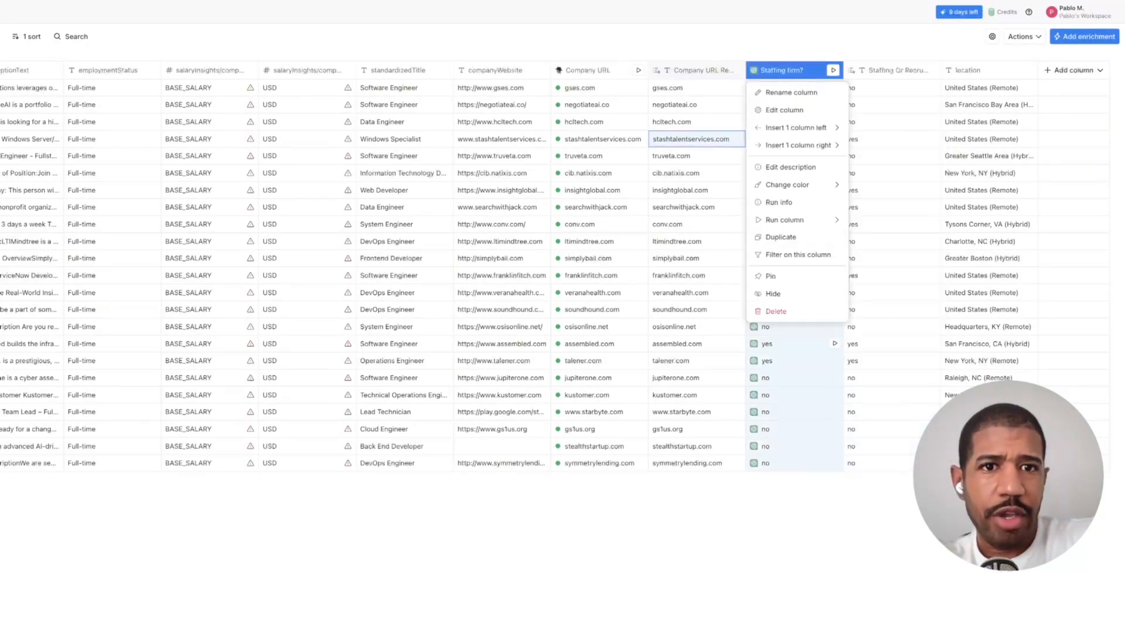
pyautogui.click(786, 343)
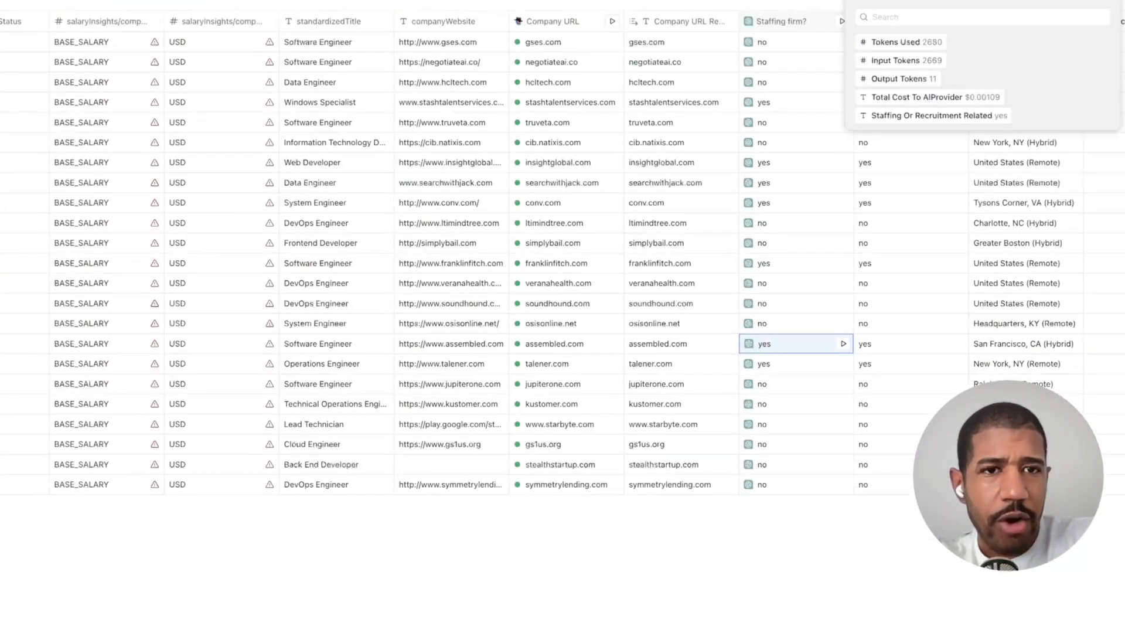
pyautogui.moveTo(933, 115)
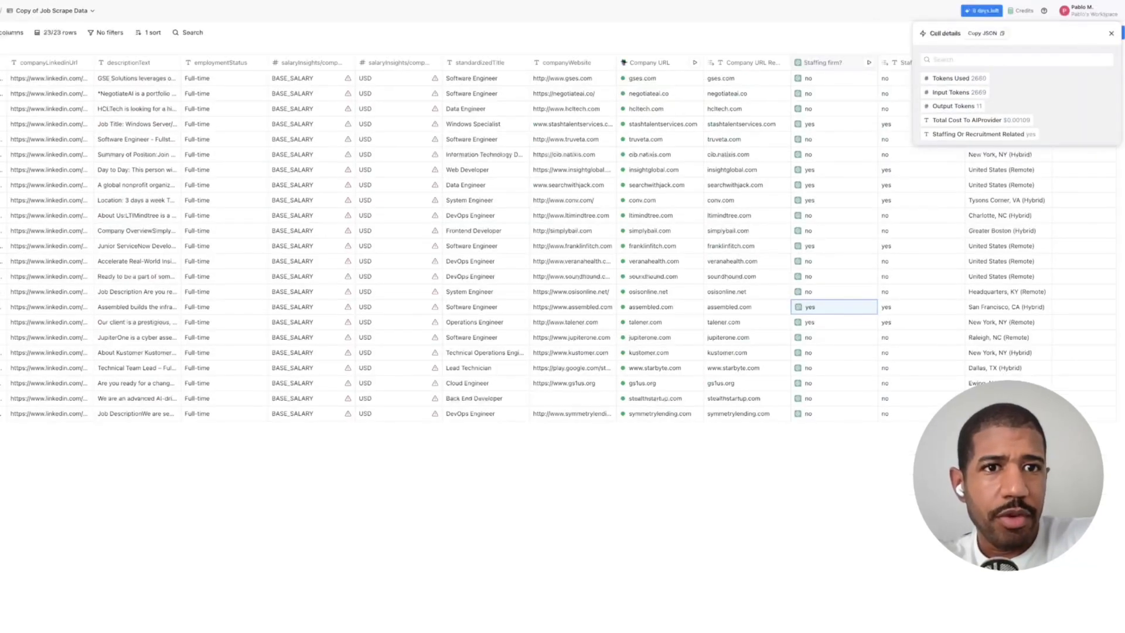
pyautogui.click(921, 261)
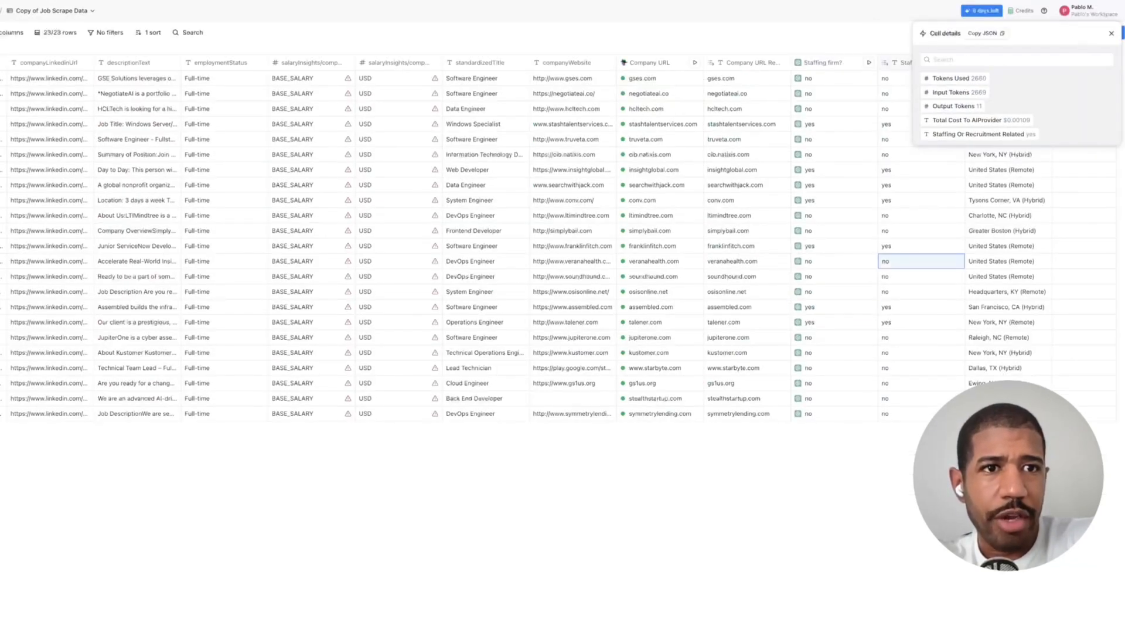
pyautogui.click(897, 63)
pyautogui.press('Escape')
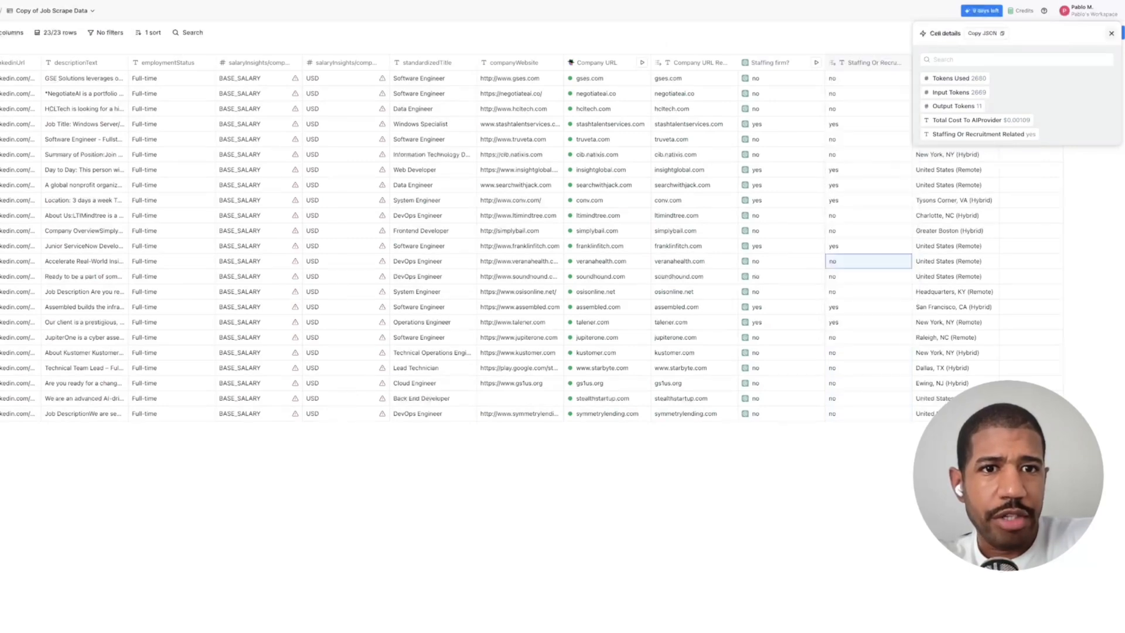
# Inspect the cell details of the stashtalentservices.com Staffing firm? result and compare them with its output column value.
pyautogui.click(1112, 33)
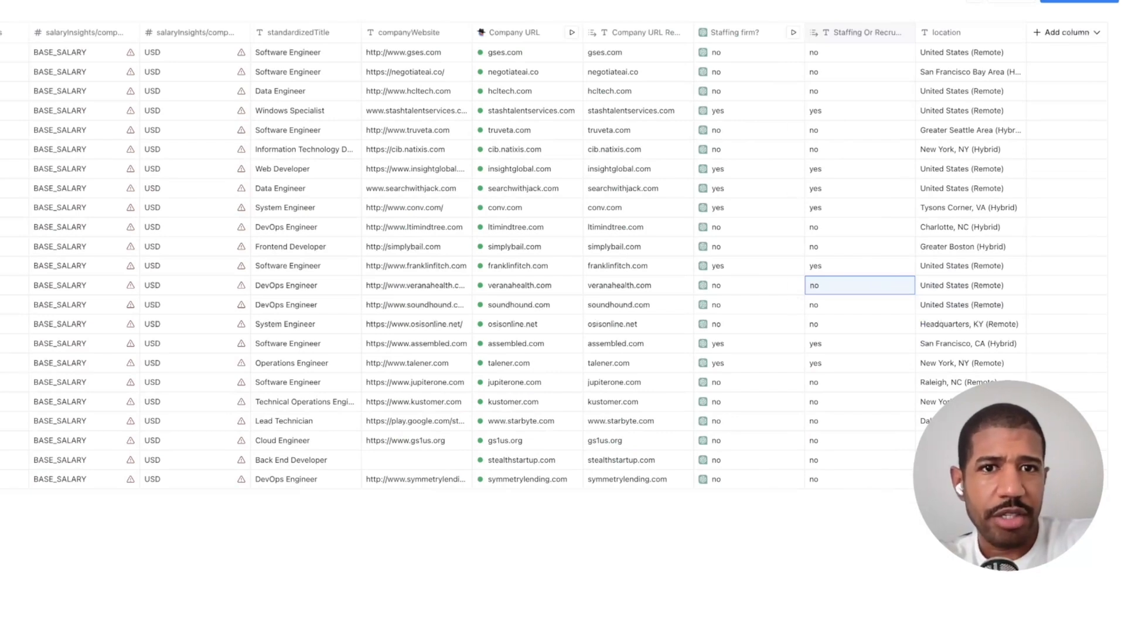
pyautogui.click(859, 92)
pyautogui.click(859, 111)
pyautogui.click(859, 130)
pyautogui.click(749, 111)
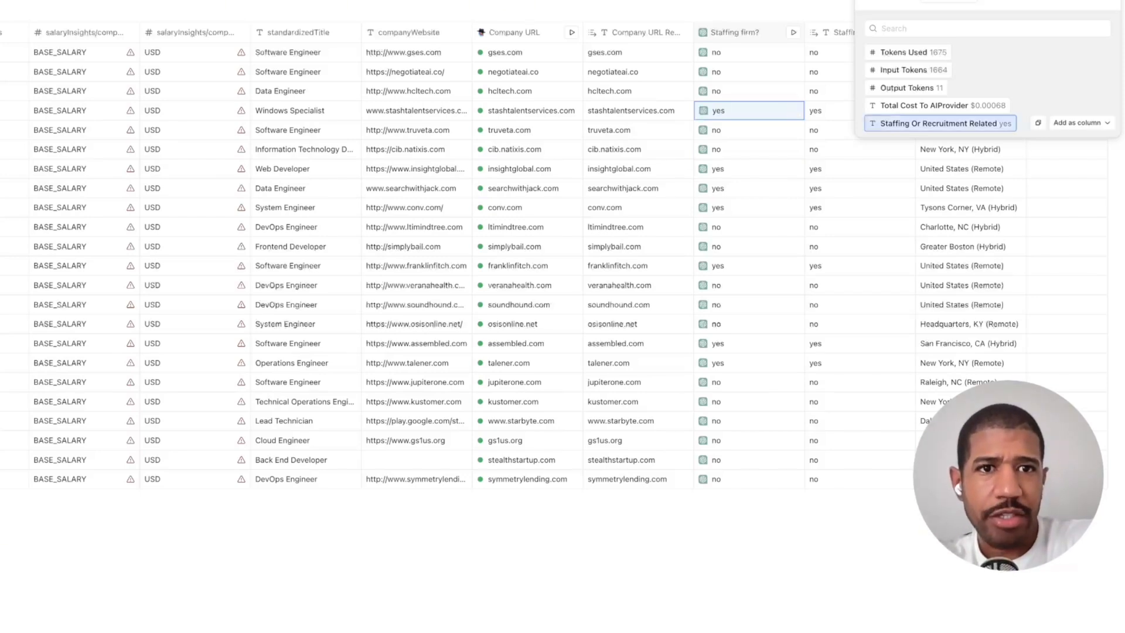
pyautogui.doubleClick(826, 111)
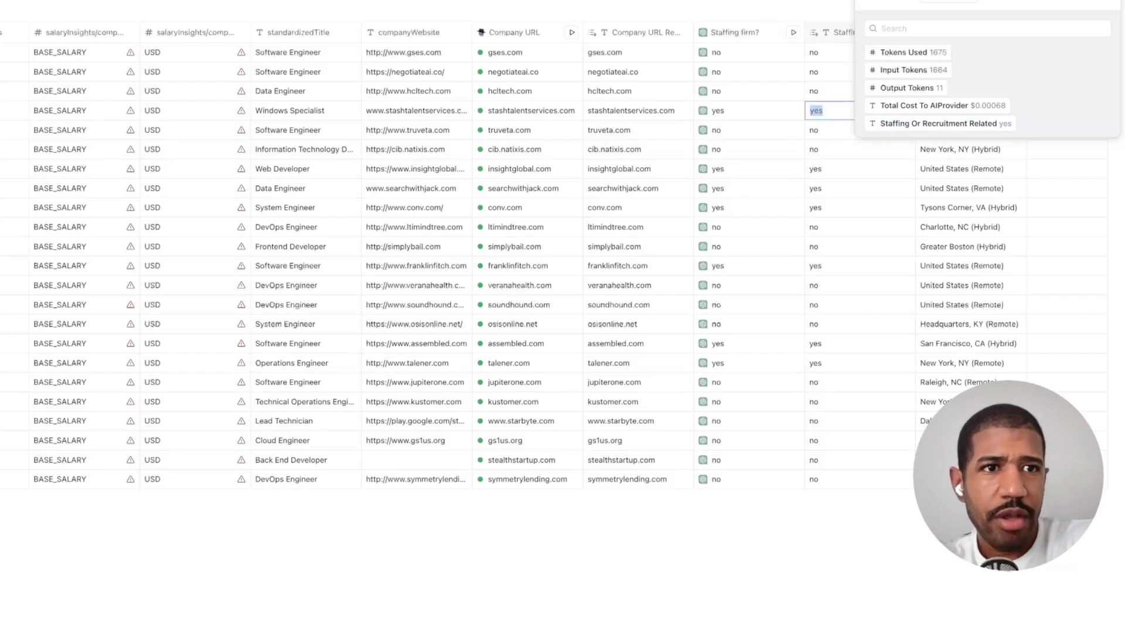
pyautogui.click(1113, 30)
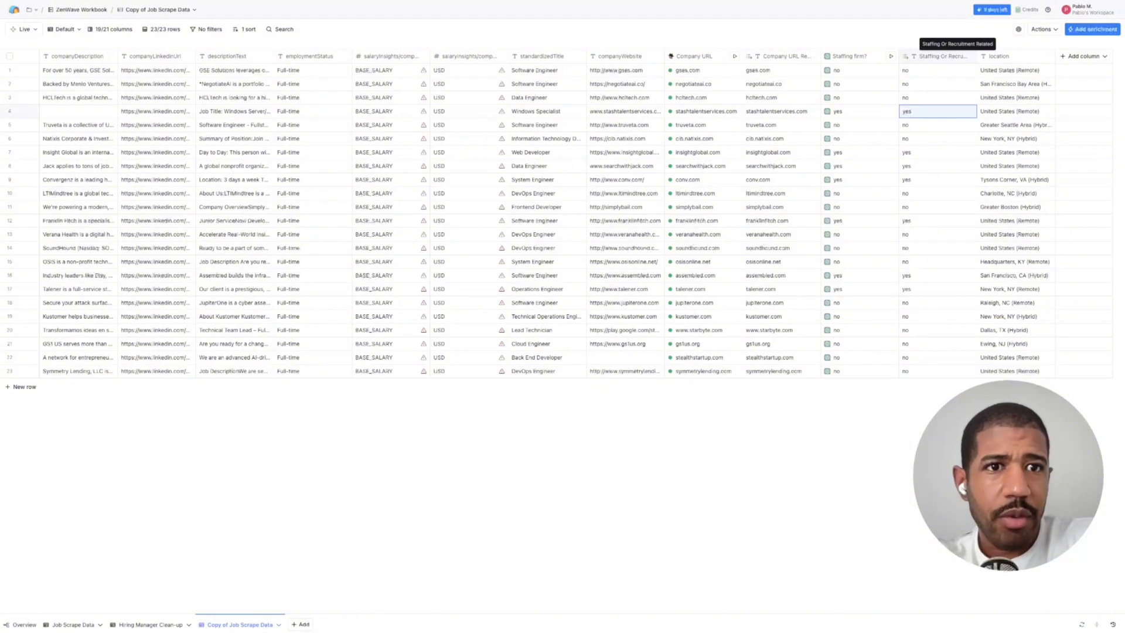
# Filter the job table to rows where Staffing Or Recruitment Related is equal to no.
pyautogui.click(940, 56)
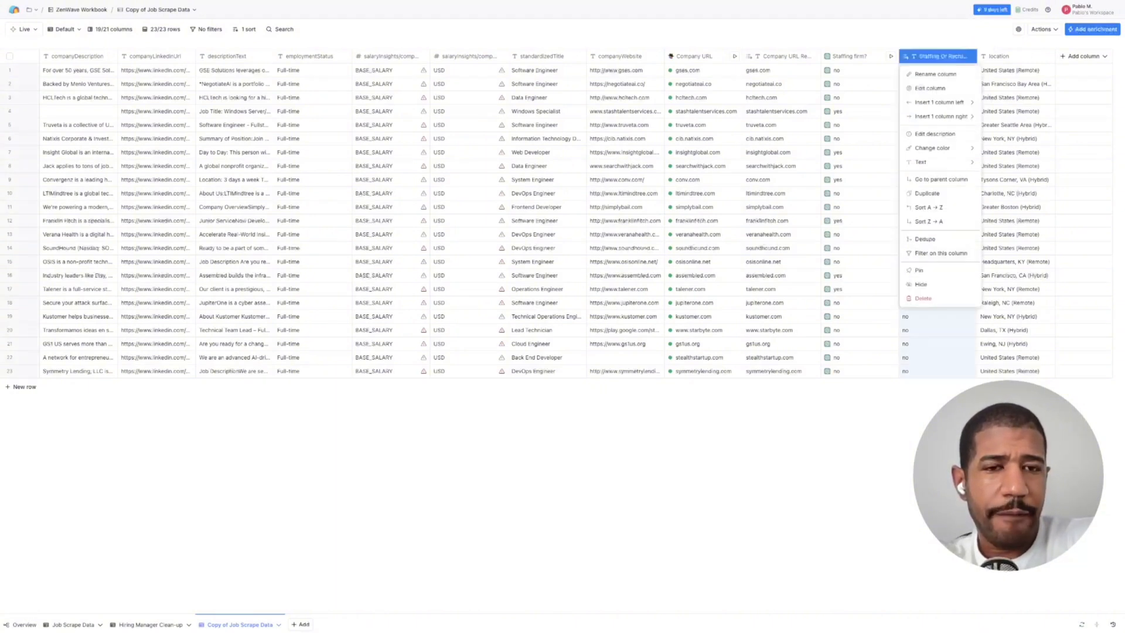
pyautogui.press('Escape')
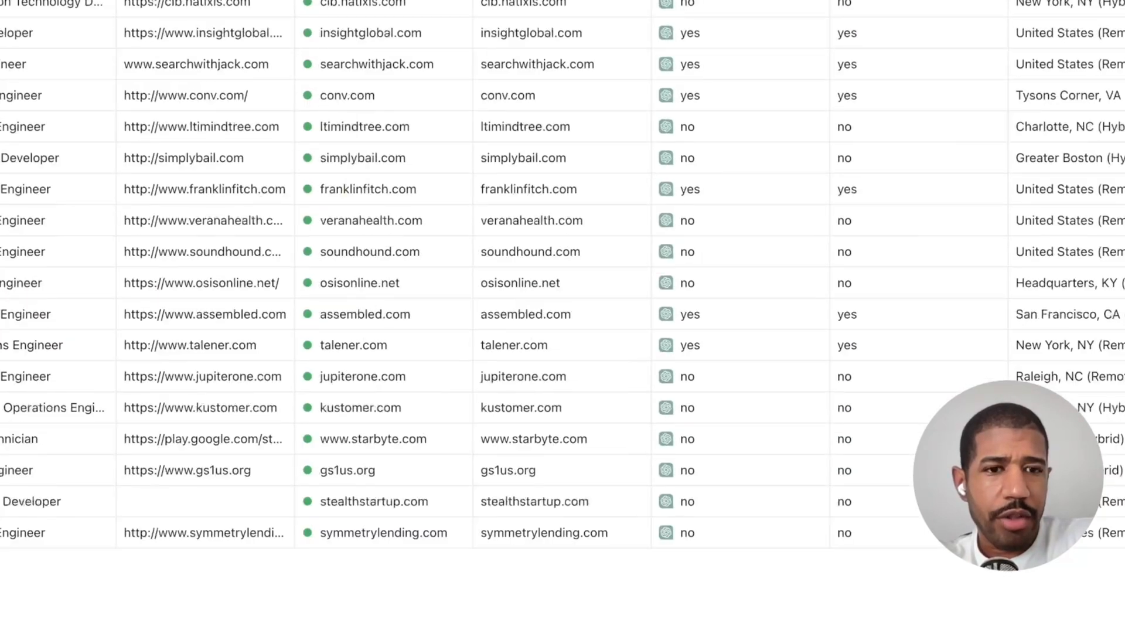
pyautogui.click(930, 128)
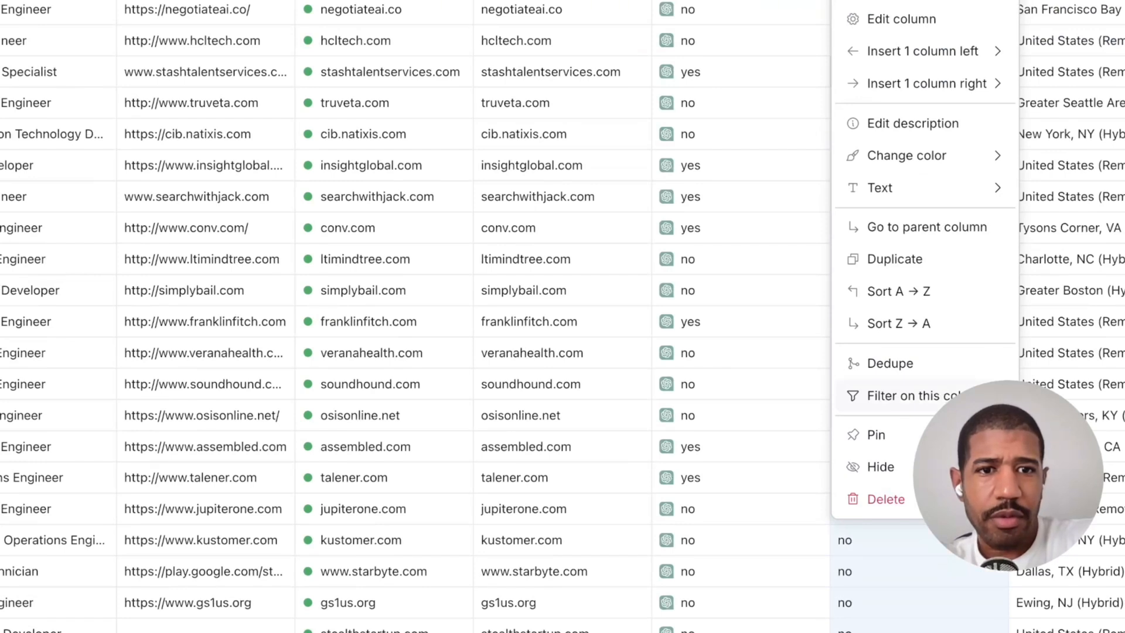
pyautogui.press('Escape')
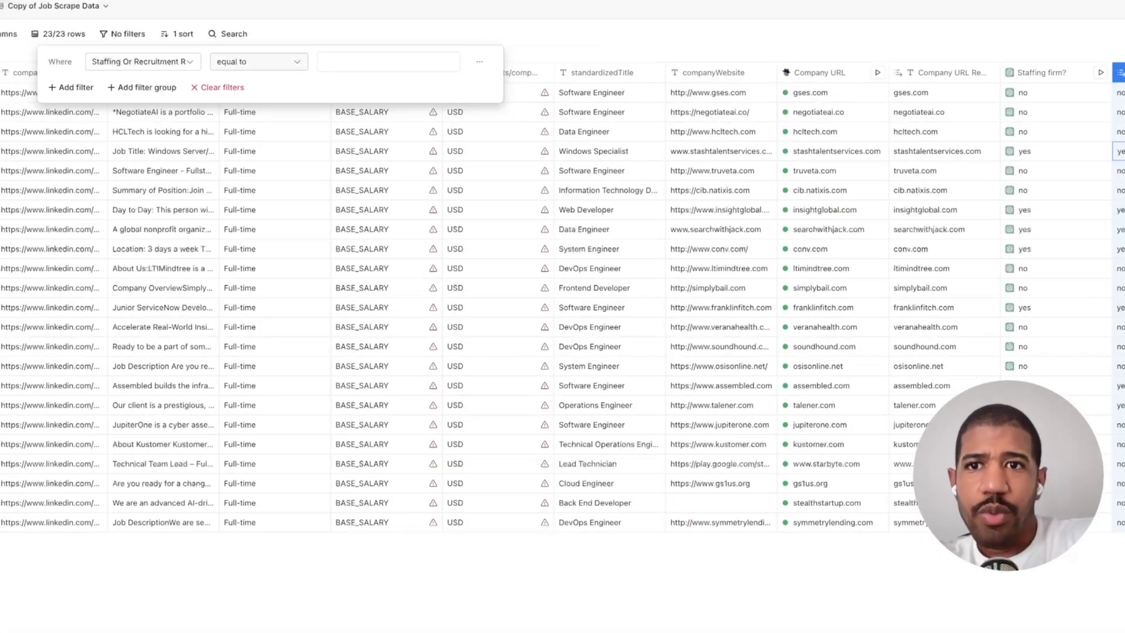
pyautogui.click(388, 61)
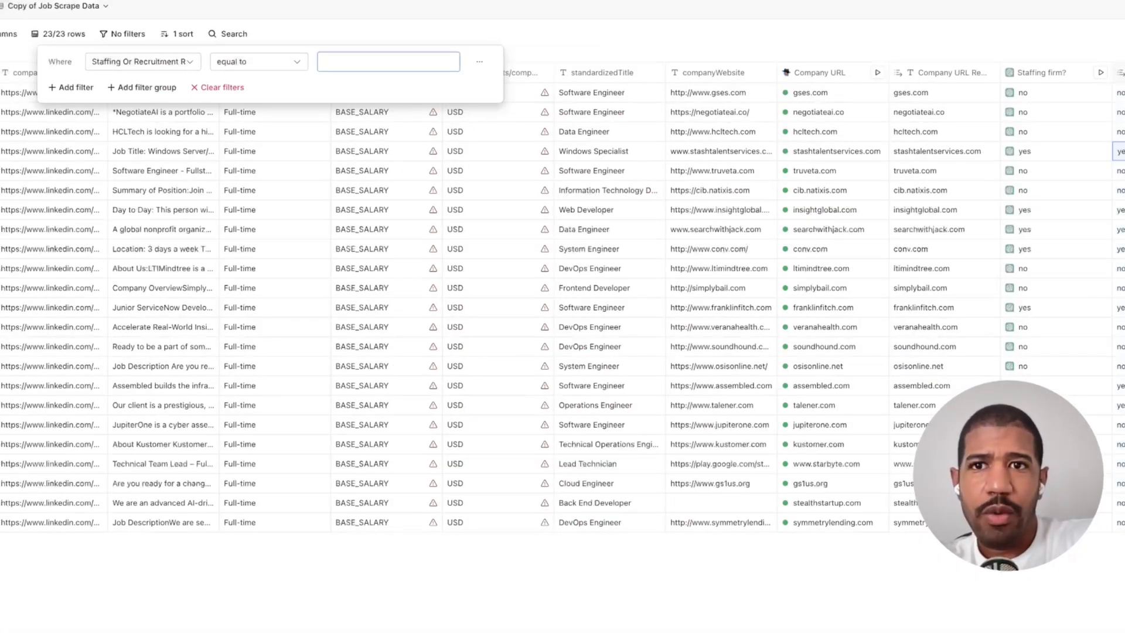
pyautogui.write('no')
pyautogui.press('Return')
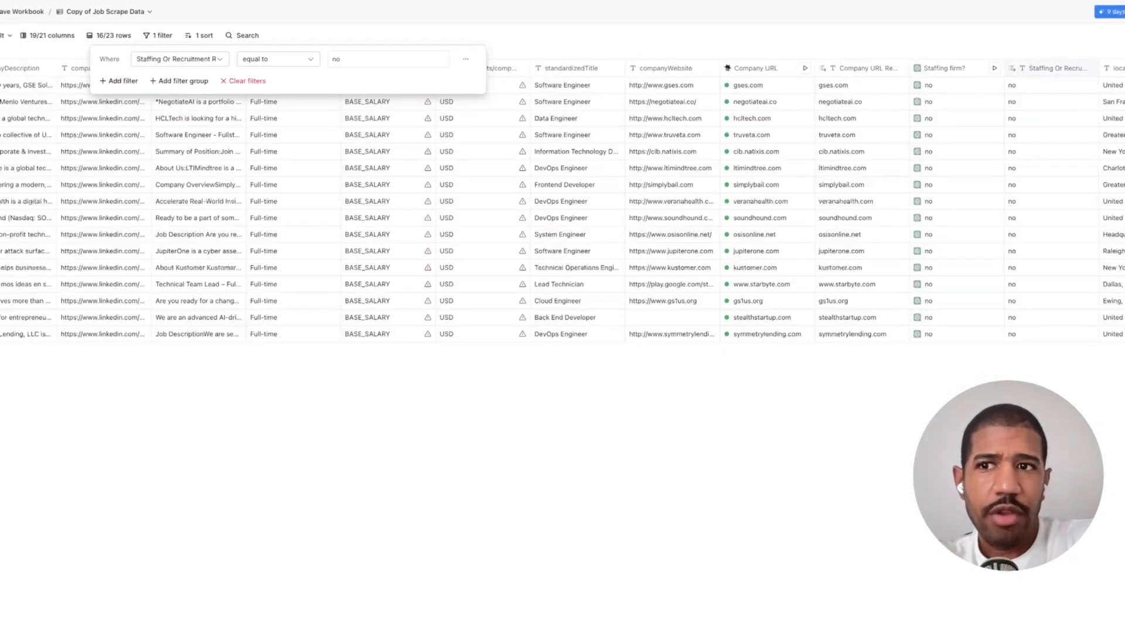
pyautogui.press('Escape')
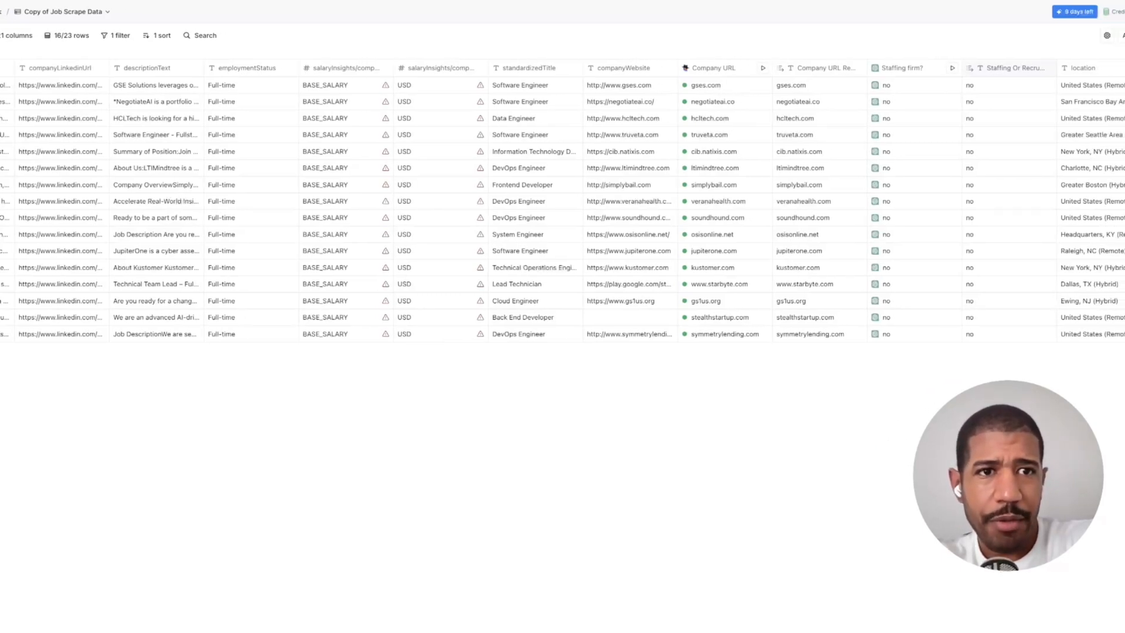
# Check the Linkedin Job Scrape stage on the Miro board, and review the filtered Clay table from company names through locations.
pyautogui.hscroll(-2, 555, 201)
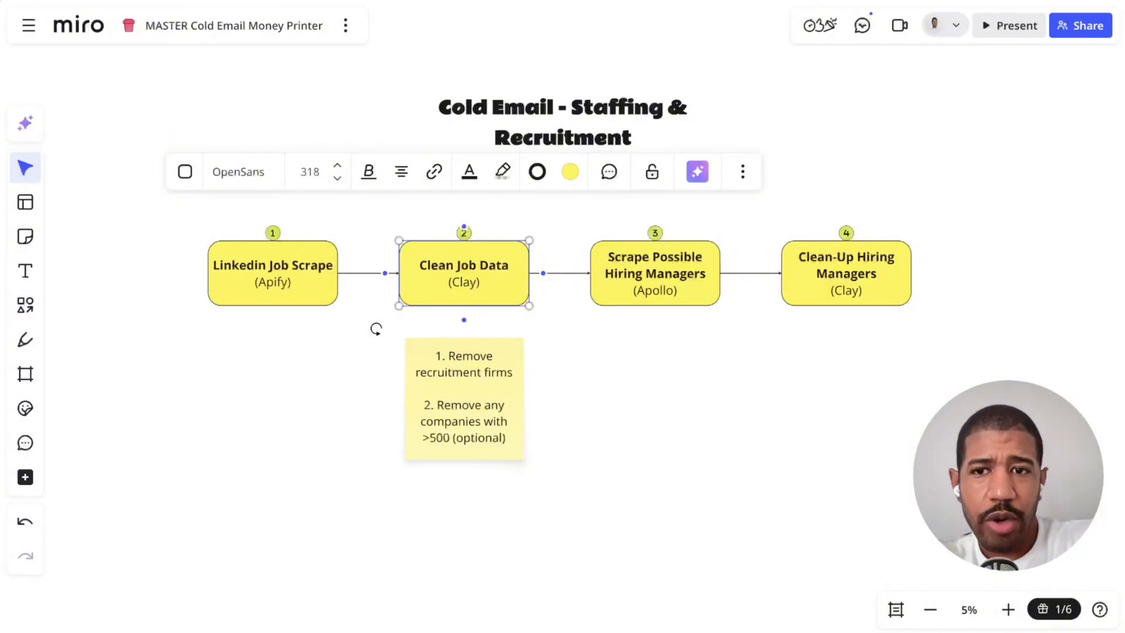
pyautogui.click(272, 273)
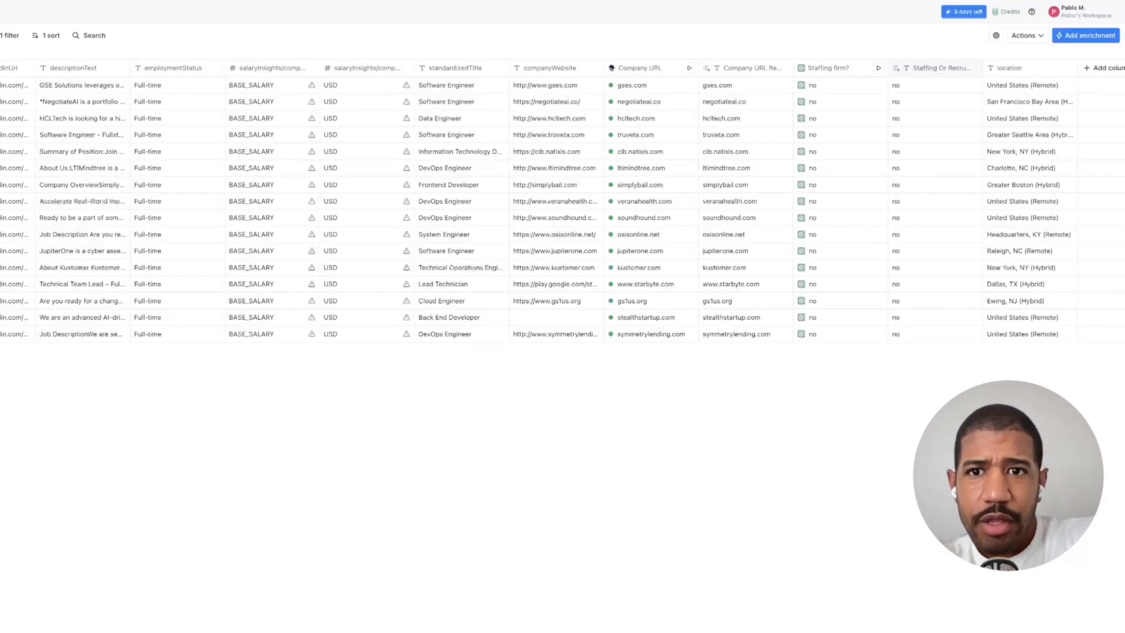
pyautogui.hscroll(-10, 563, 205)
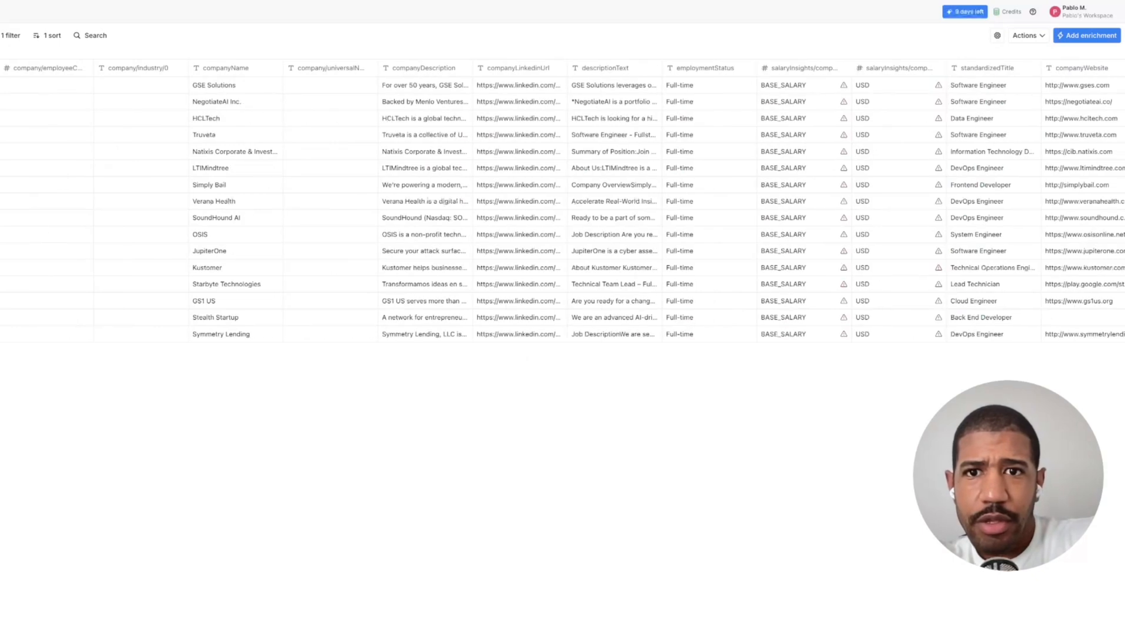
pyautogui.hscroll(10, 563, 205)
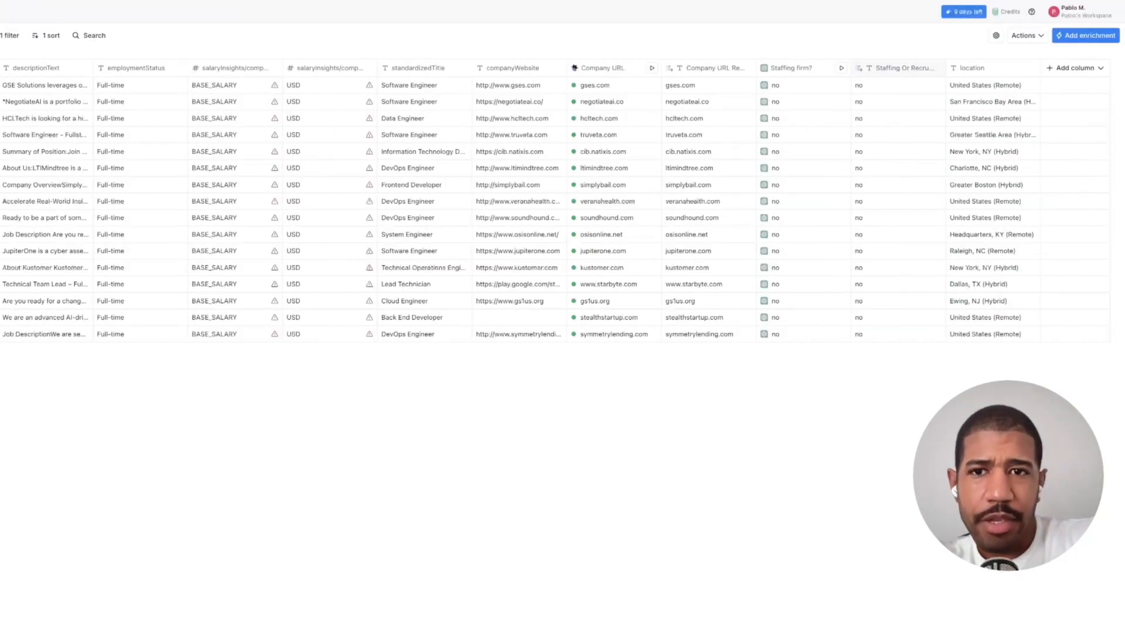
pyautogui.hscroll(-10, 563, 205)
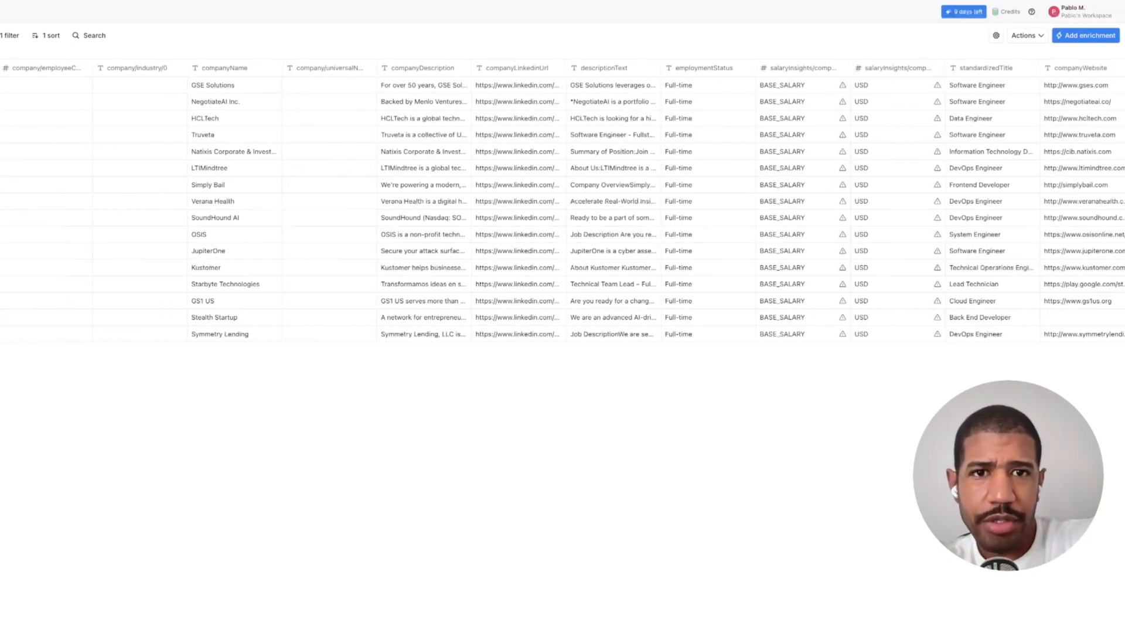
pyautogui.hscroll(10, 562, 205)
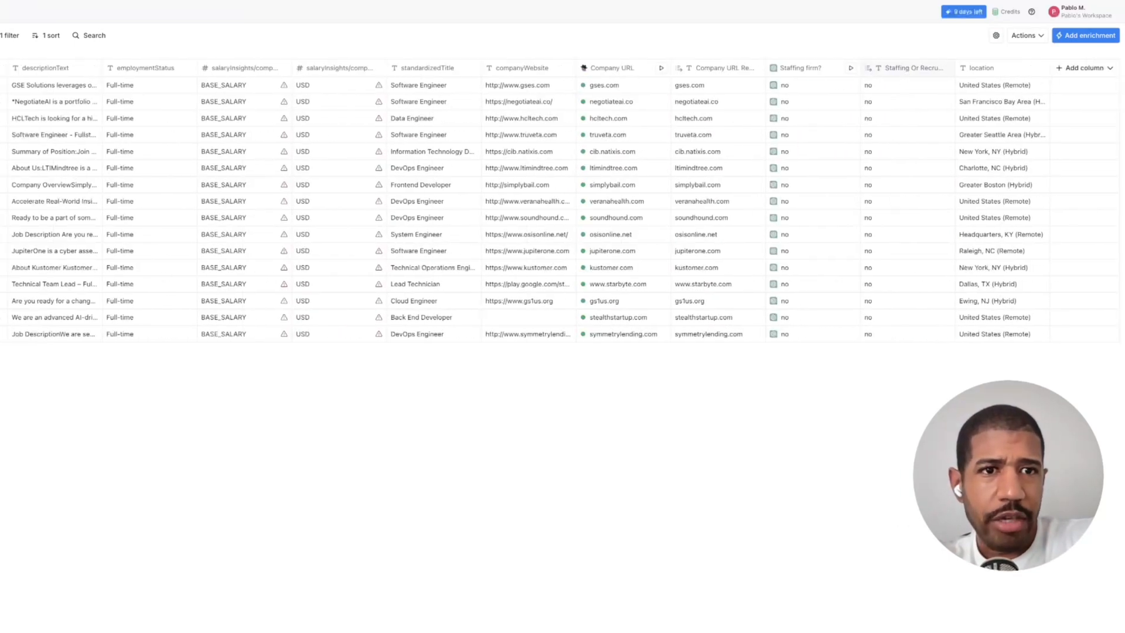
pyautogui.hscroll(-10, 562, 205)
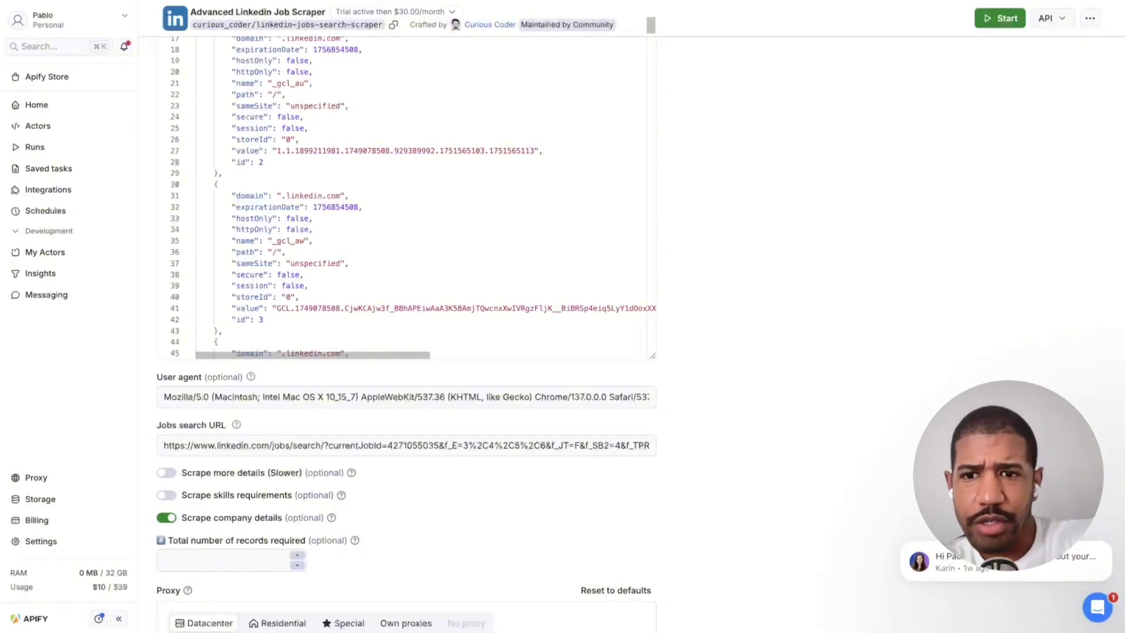
# Switch to the Advanced Linkedin Job Scraper in Apify and review its jobs search URL, company details and proxy settings.
pyautogui.scroll(-2, 406, 334)
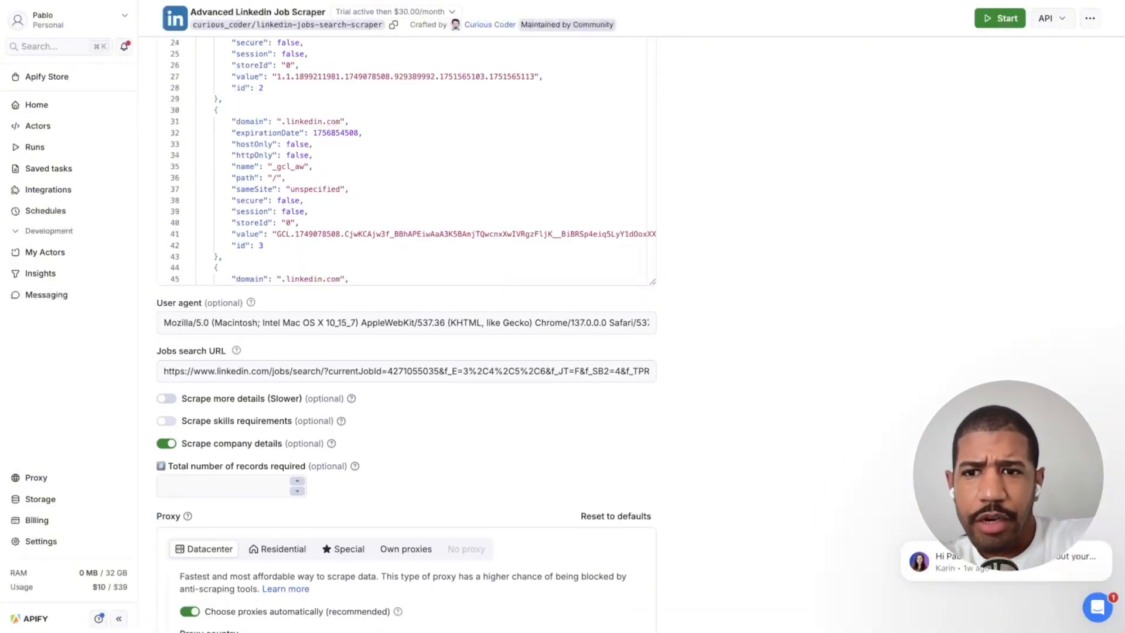
pyautogui.scroll(-1, 406, 334)
pyautogui.scroll(-2, 406, 334)
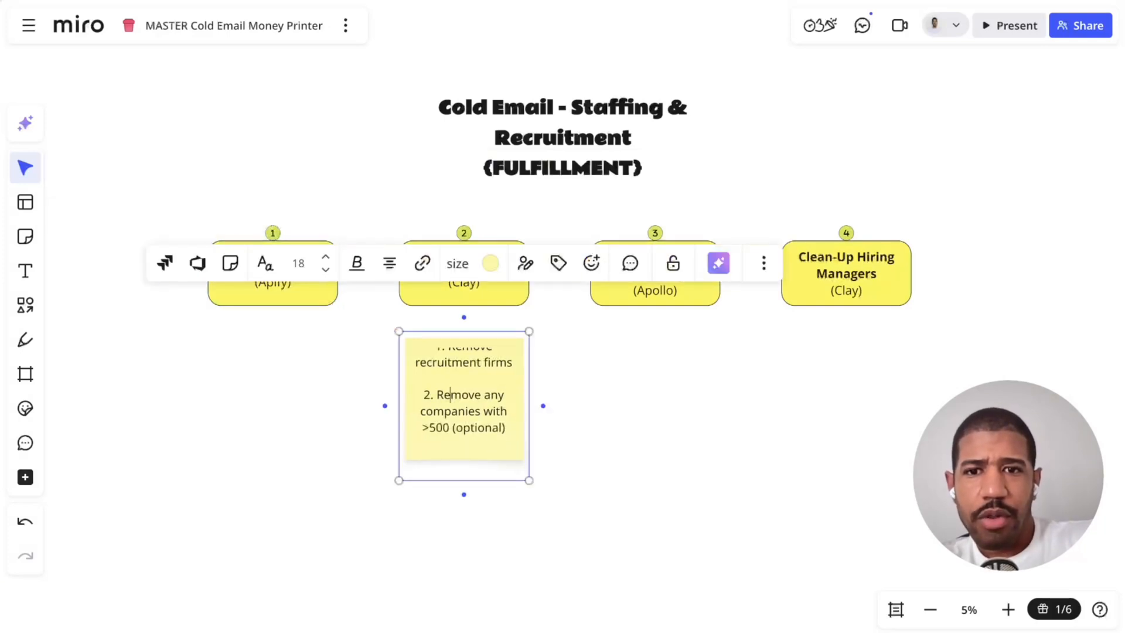
# On the Miro board, make the sticky note line "1. Remove recruitment firms" bold.
pyautogui.moveTo(513, 397); pyautogui.dragTo(433, 394)
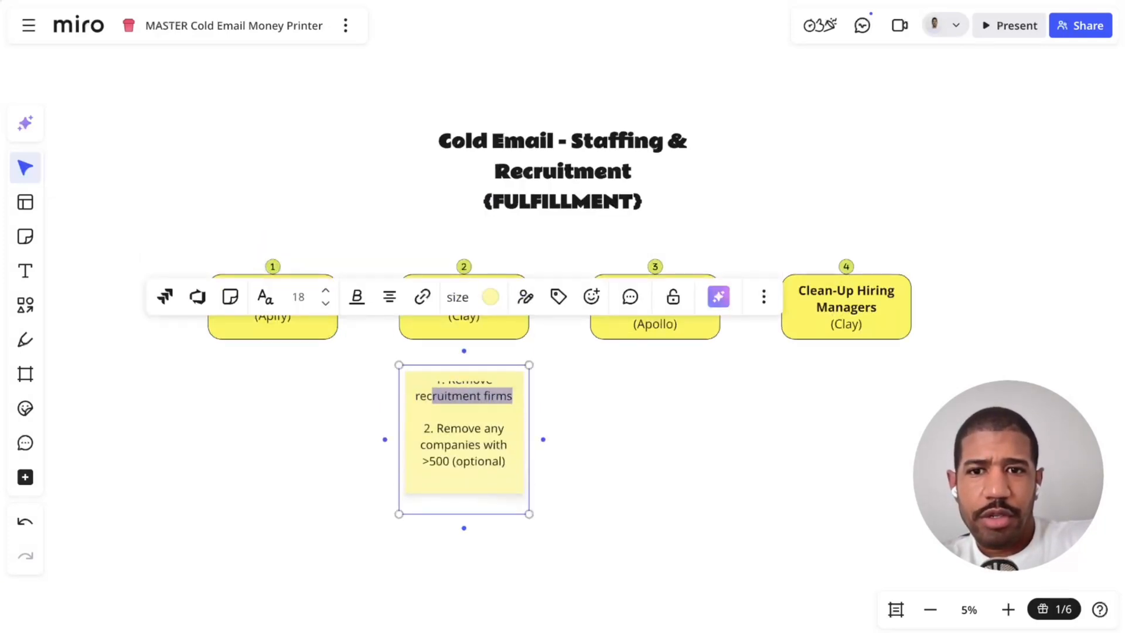
pyautogui.press('Escape')
pyautogui.click(433, 396)
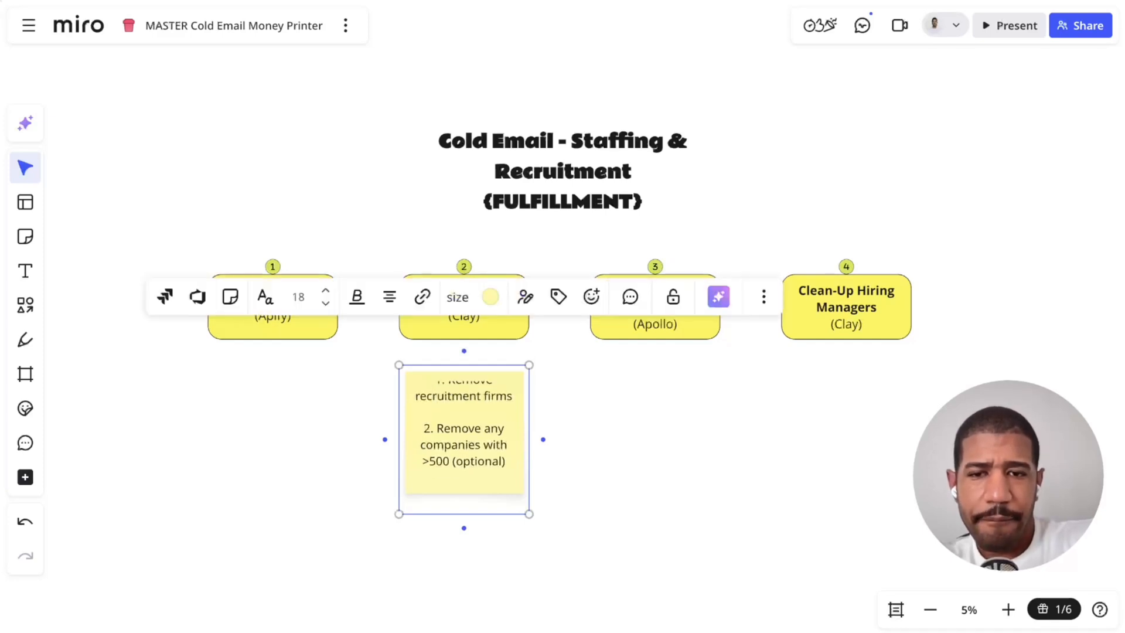
pyautogui.press('Right')
pyautogui.press('Right')
pyautogui.press('Right')
pyautogui.press('Right')
pyautogui.press('Right')
pyautogui.press('Right')
pyautogui.press('Right')
pyautogui.press('Right')
pyautogui.press('Right')
pyautogui.press('Right')
pyautogui.press('Right')
pyautogui.press('Right')
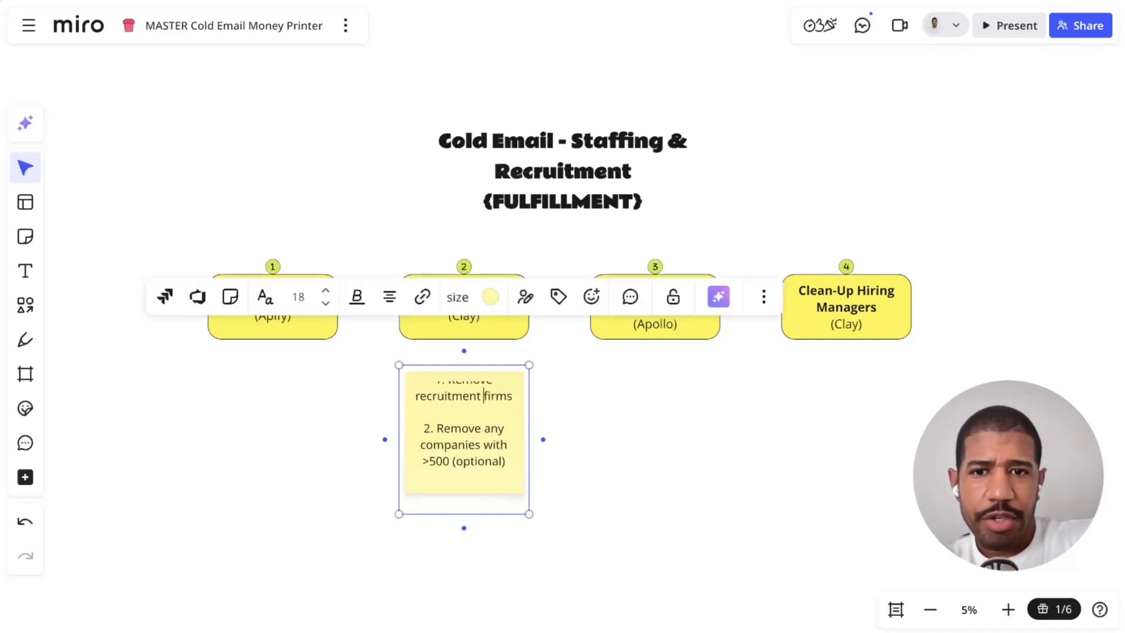
pyautogui.hotkey('shift', 'Home')
pyautogui.hotkey('shift', 'Up')
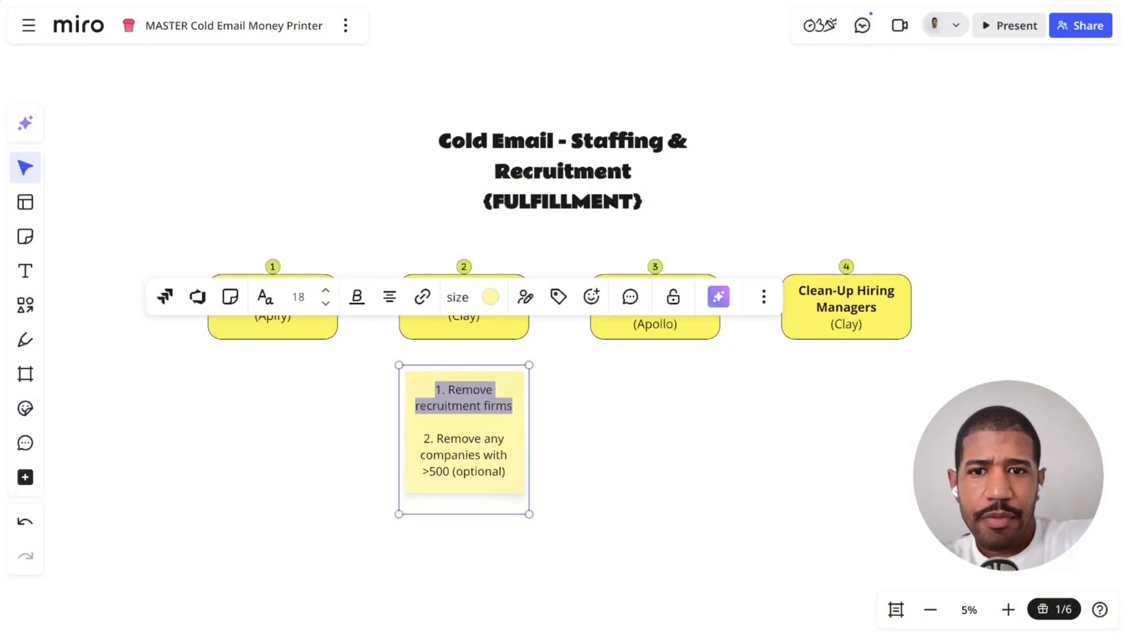
pyautogui.hotkey('ctrl', 'b')
pyautogui.press('Escape')
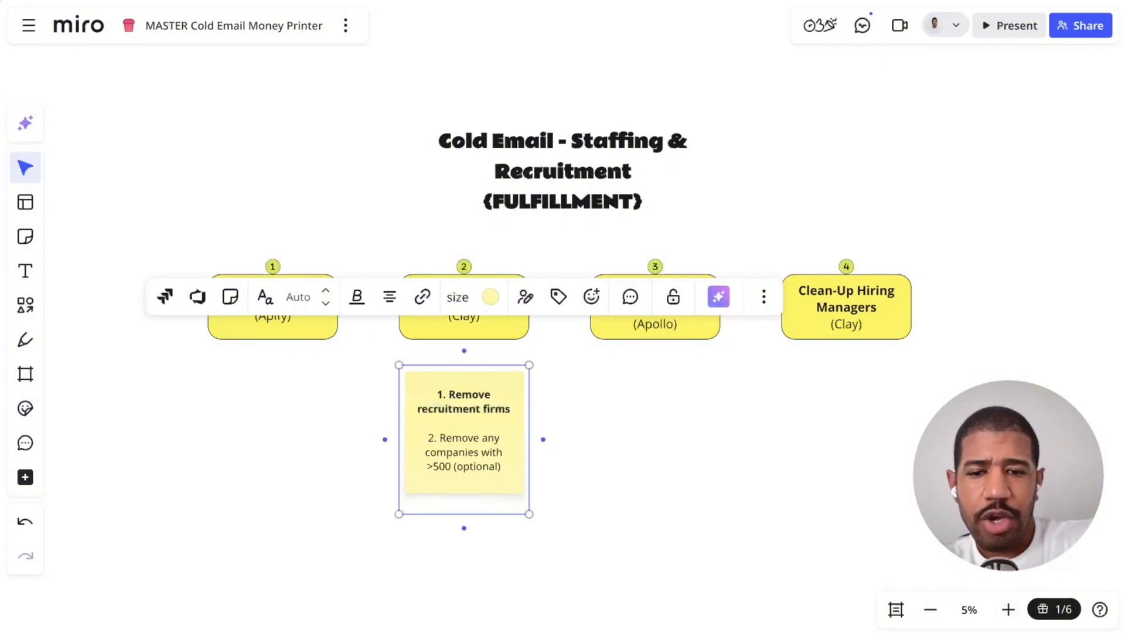
# Make the word "(optional)" bold in the sticky note's second item.
pyautogui.moveTo(502, 467); pyautogui.dragTo(452, 467)
pyautogui.hotkey('ctrl', 'b')
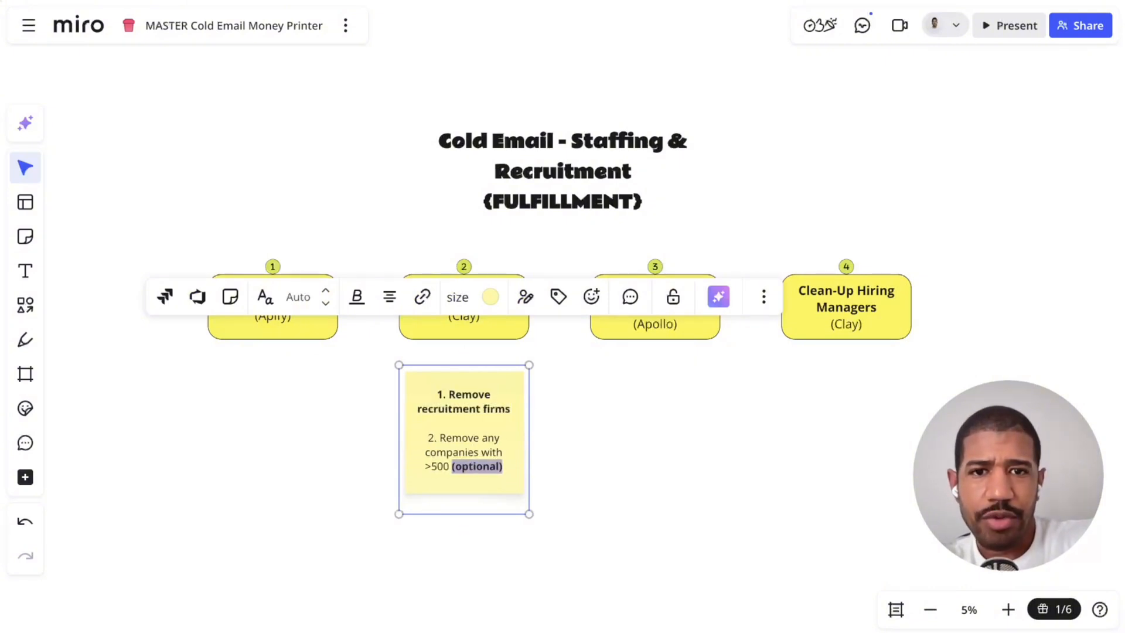
pyautogui.press('Escape')
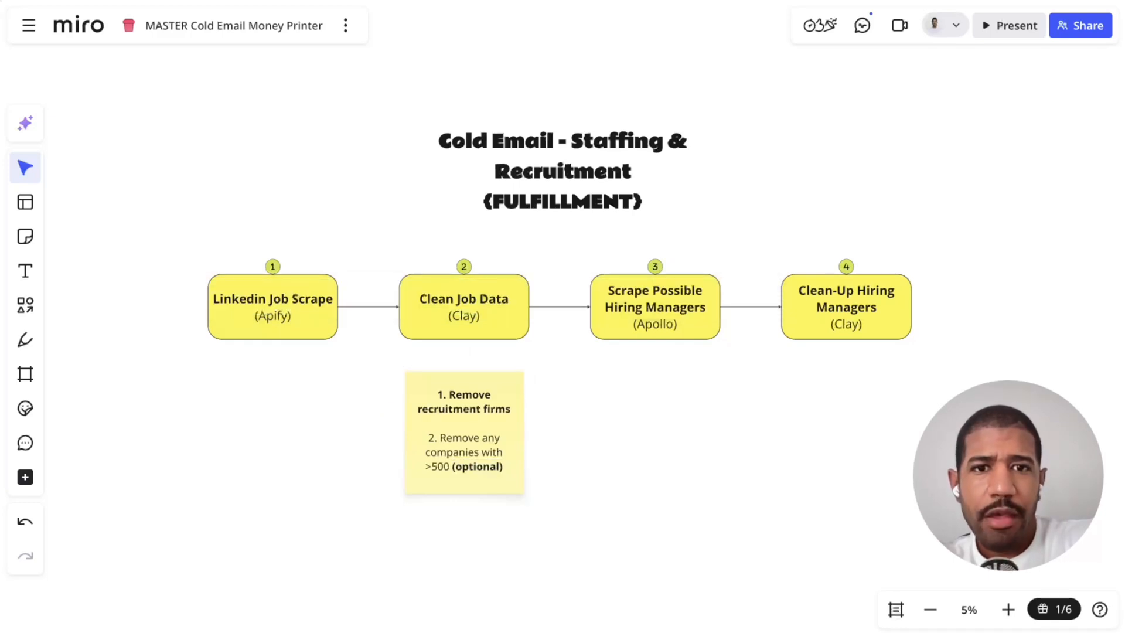
# Paste a copy of the Clean Job Data sticky note and move it toward the Scrape Possible Hiring Managers stage.
pyautogui.scroll(3, 620, 416)
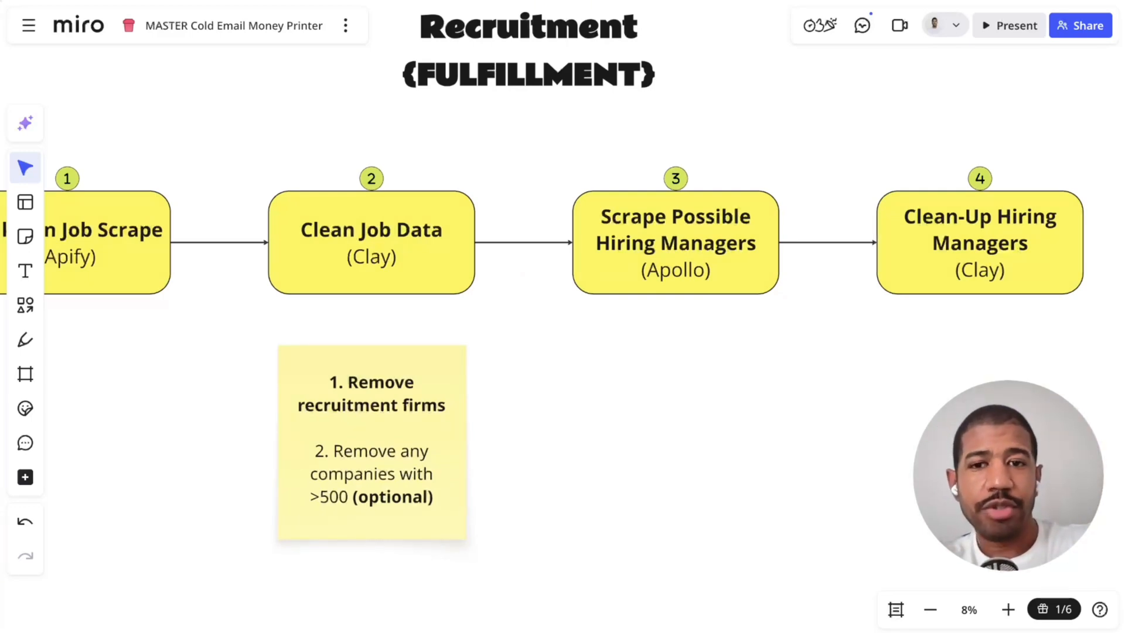
pyautogui.scroll(-3, 638, 311)
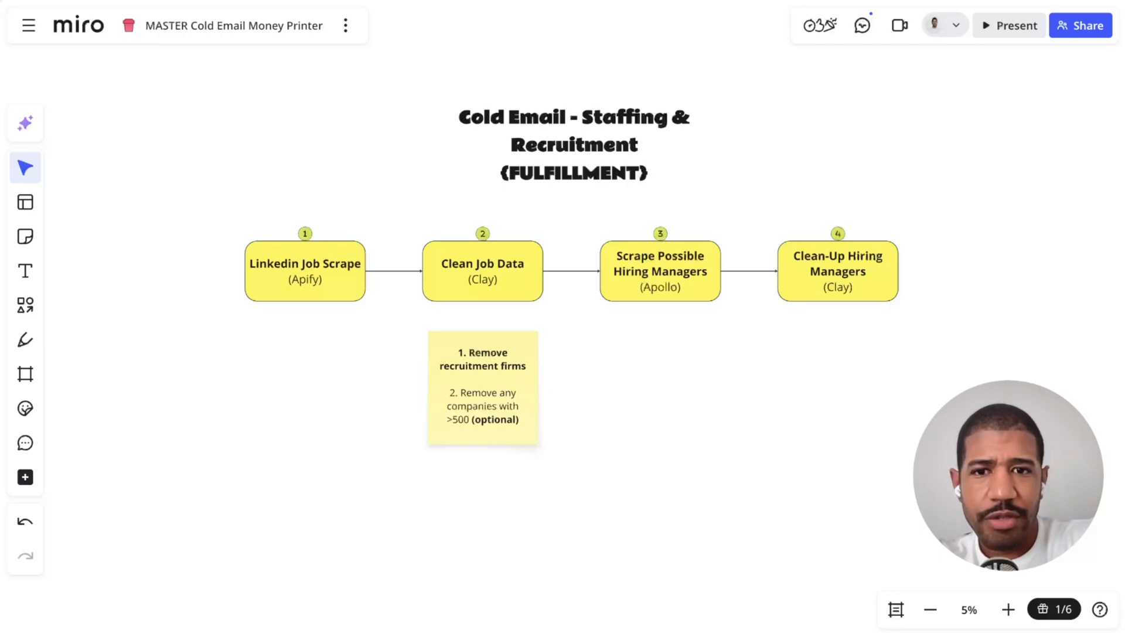
pyautogui.click(483, 388)
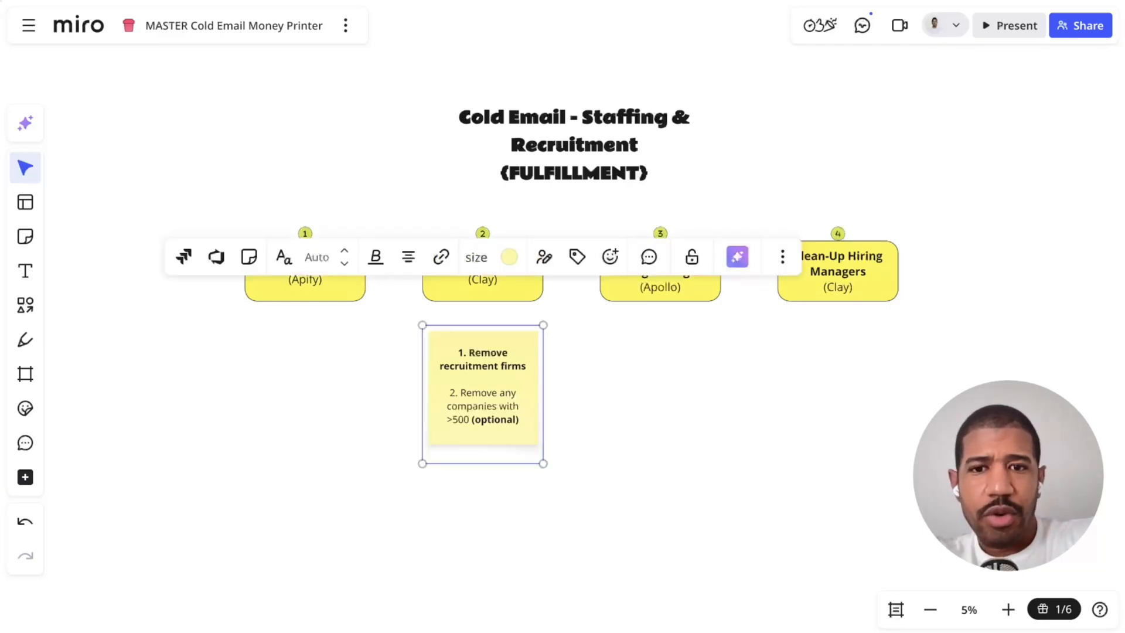
pyautogui.hotkey('ctrl', 'v')
pyautogui.moveTo(523, 387); pyautogui.dragTo(641, 383)
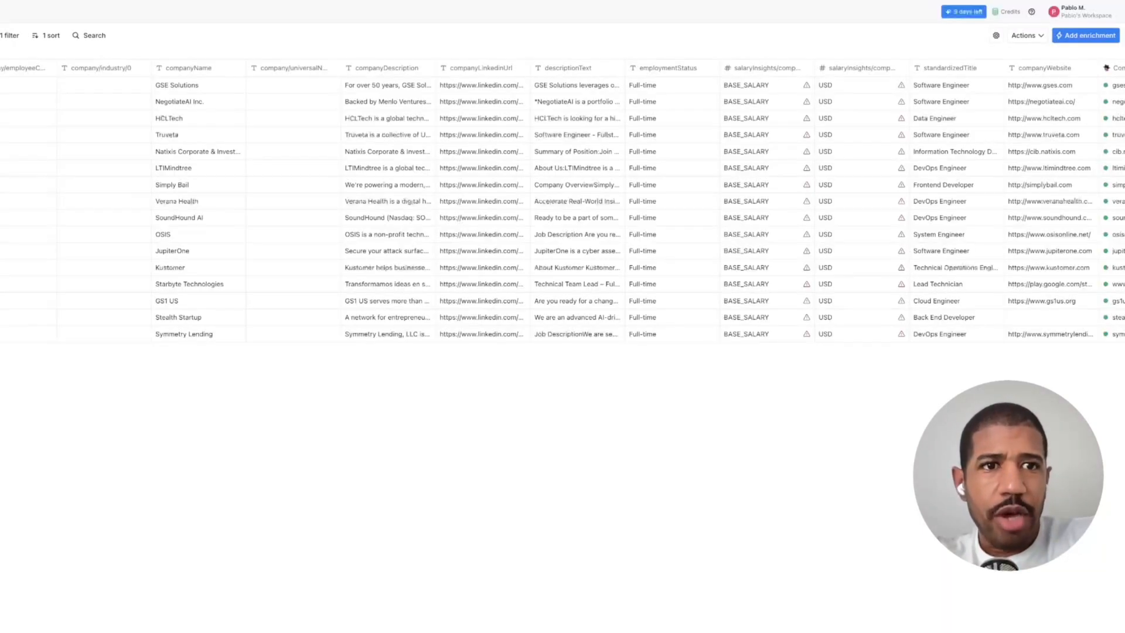
# Back in Clay, select the filtered company domains in the Company URL result column, from gses.com to symmetrylending.com.
pyautogui.hscroll(10, 563, 199)
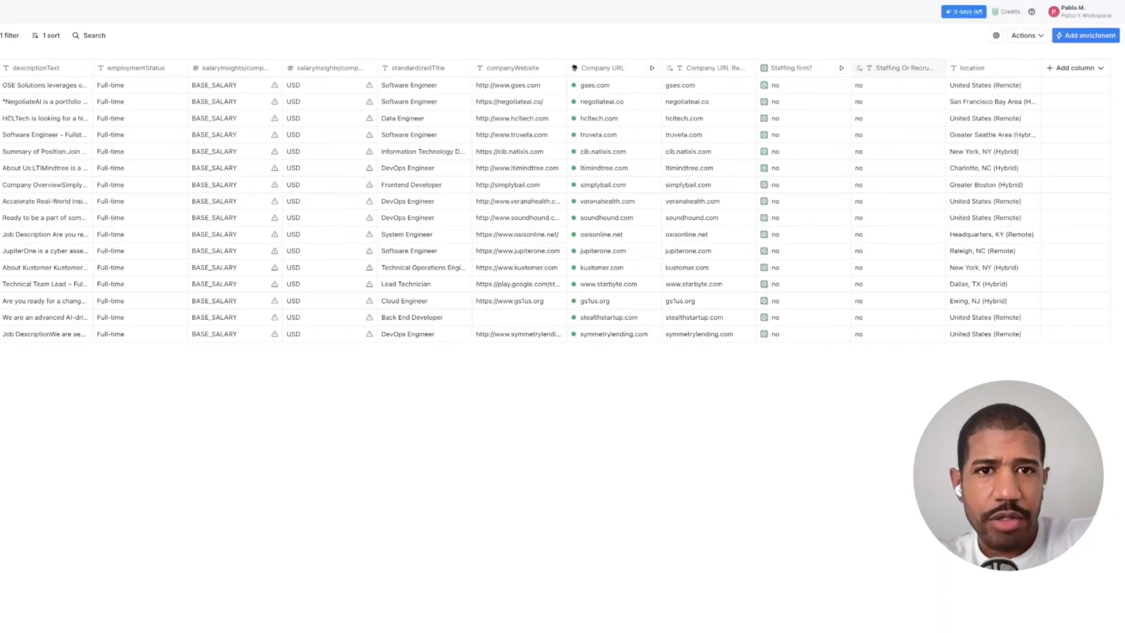
pyautogui.moveTo(701, 86); pyautogui.dragTo(700, 334)
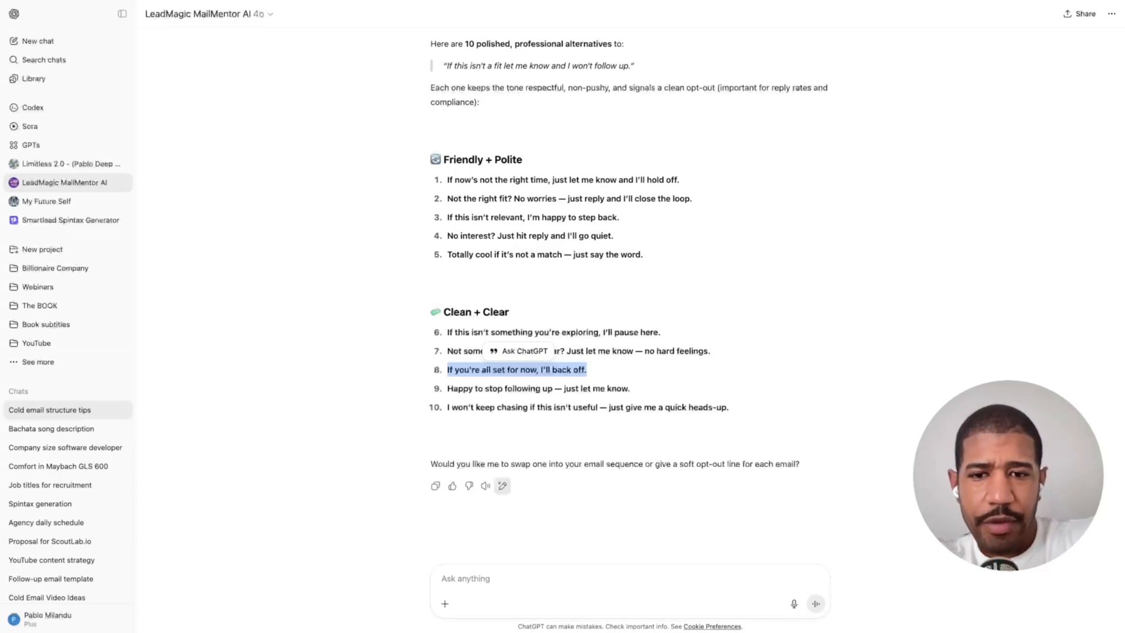
# Switch to ChatGPT and send the request "give me these in a comma separated list, no duplicates".
pyautogui.click(498, 579)
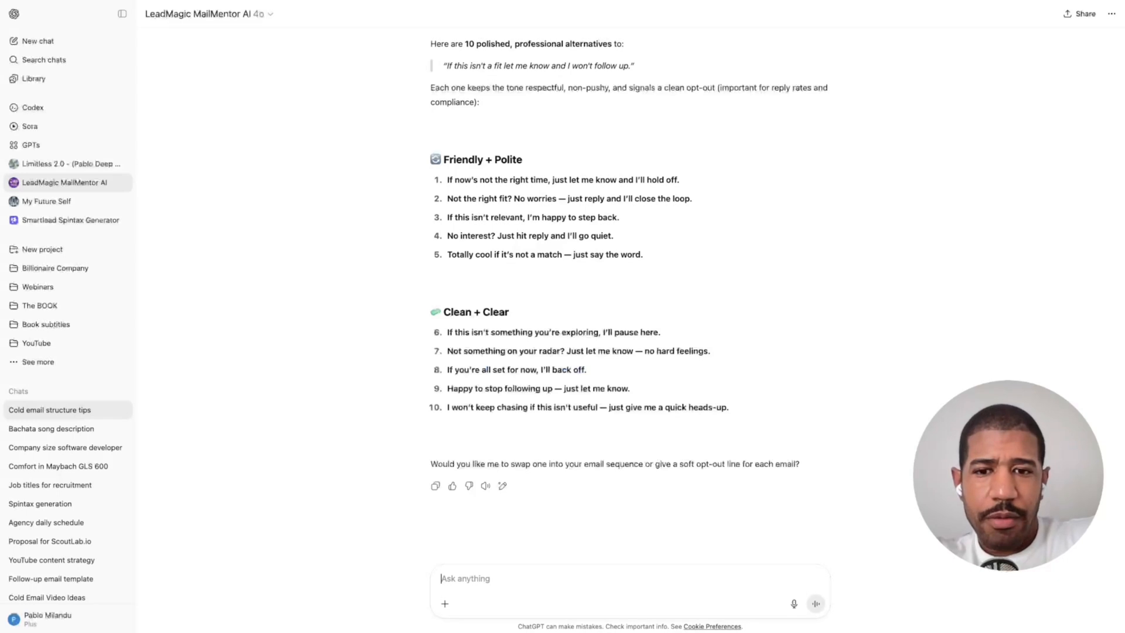
pyautogui.write('give e')
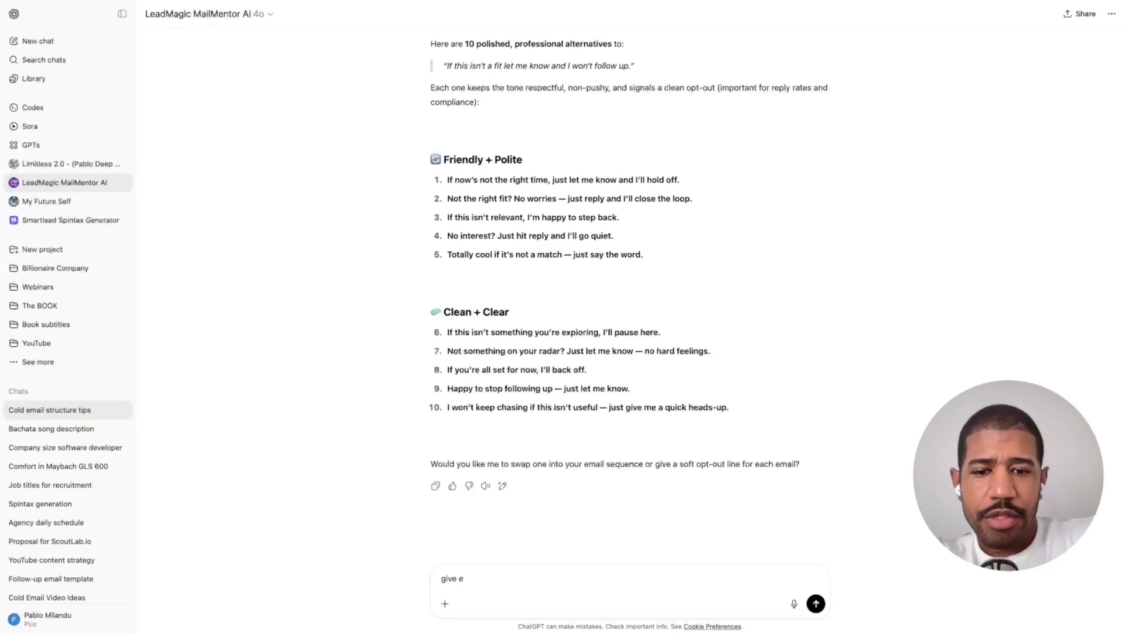
pyautogui.press('BackSpace')
pyautogui.write('me')
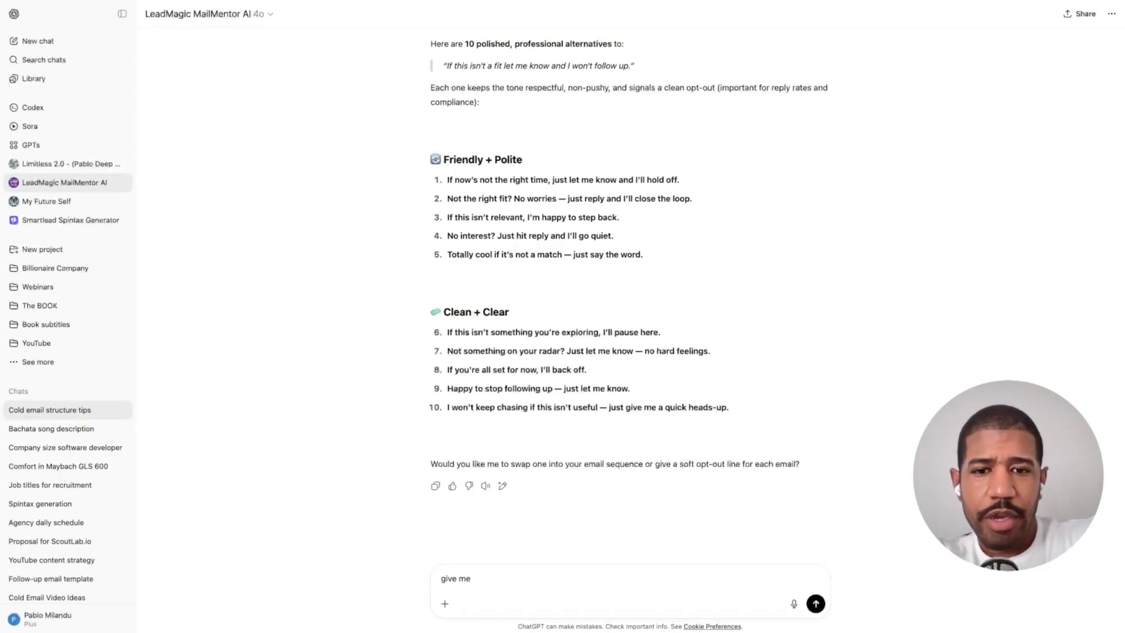
pyautogui.write(' these in a comma separated list, ')
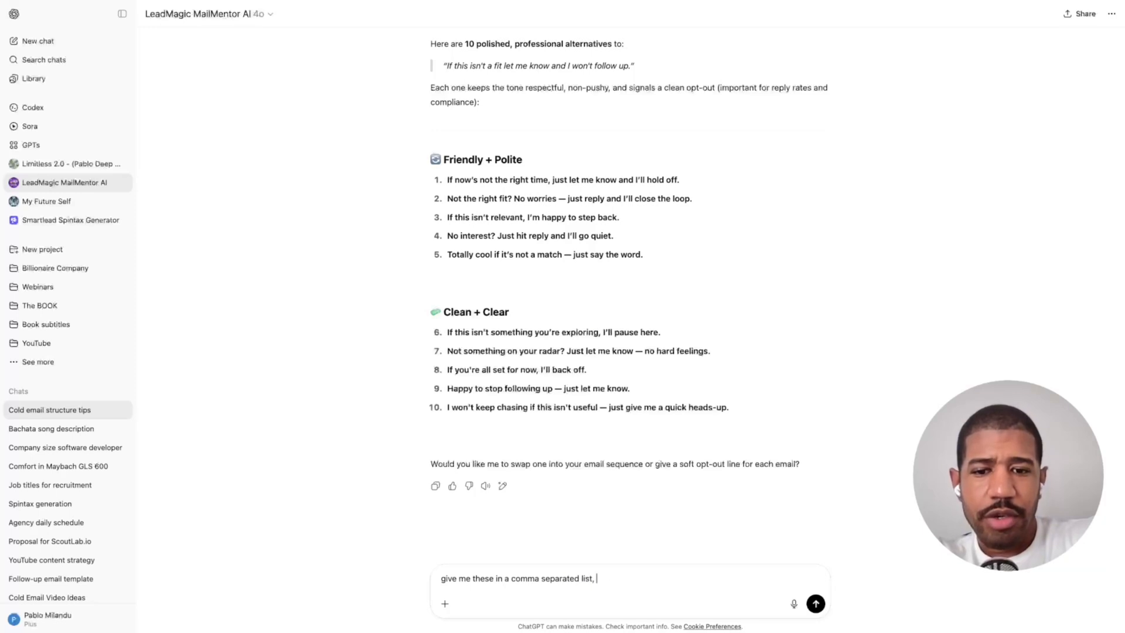
pyautogui.write('no du')
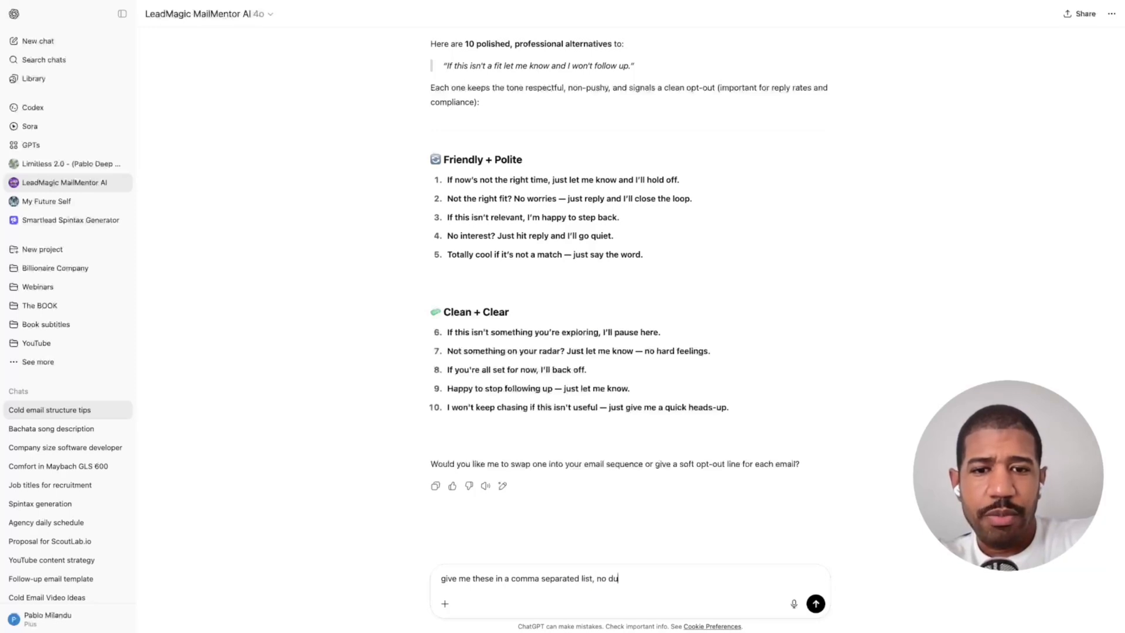
pyautogui.write('plicates')
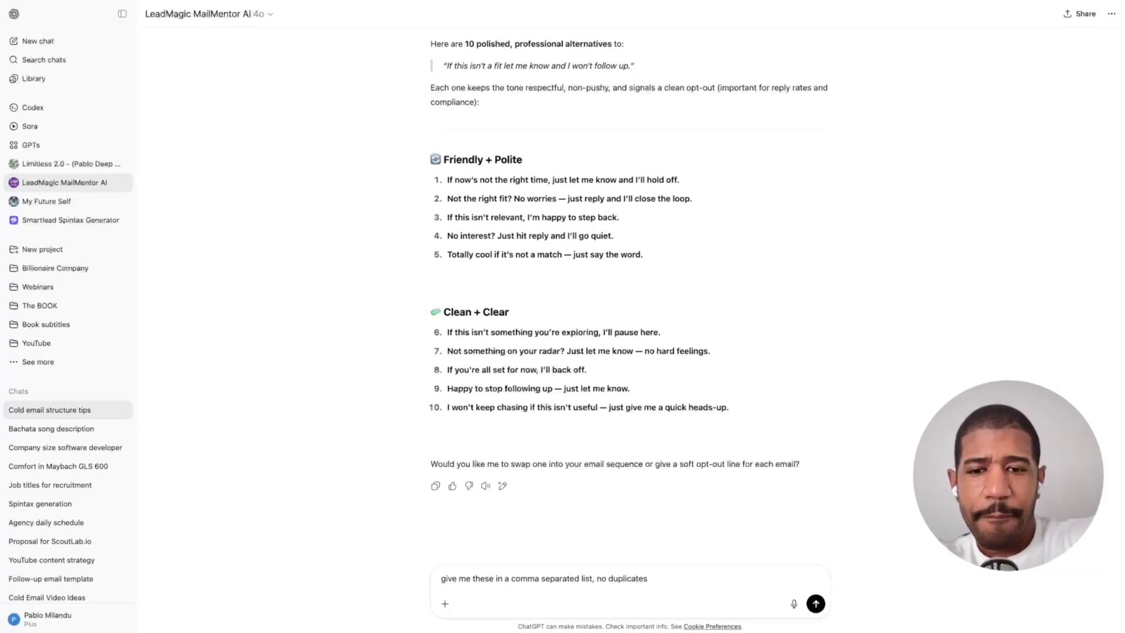
pyautogui.hotkey('shift', 'Return')
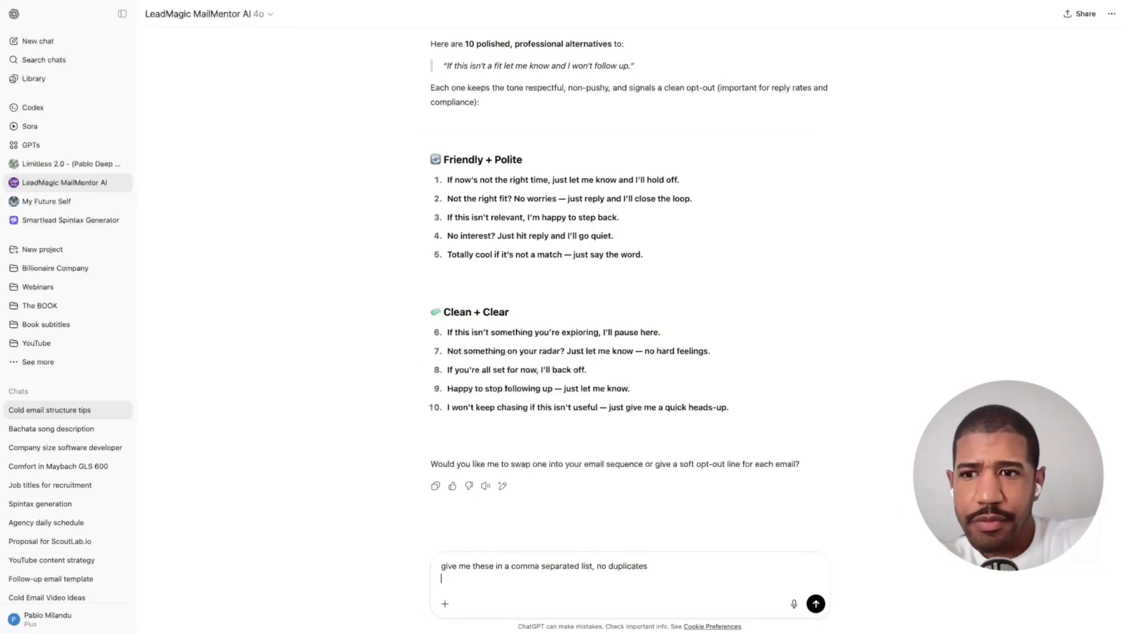
pyautogui.press('Return')
# Paste the copied company domains into a new message, leaving three blank lines above gses.com.
pyautogui.hotkey('ctrl', 'v')
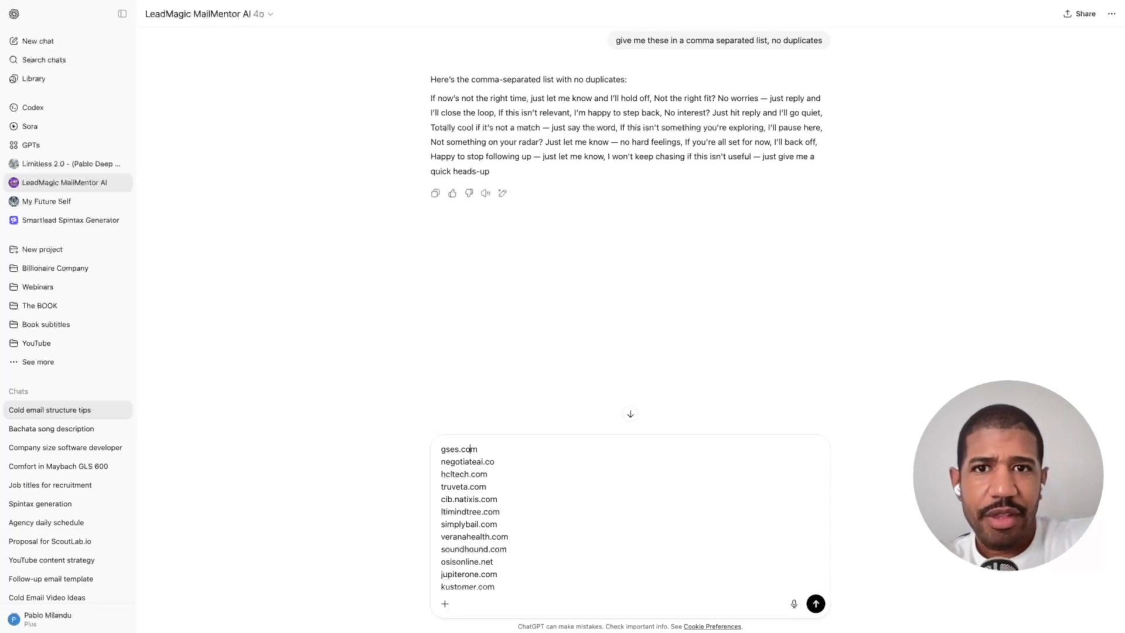
pyautogui.hotkey('shift', 'Return')
pyautogui.hotkey('shift', 'Return')
pyautogui.hotkey('shift', 'Return')
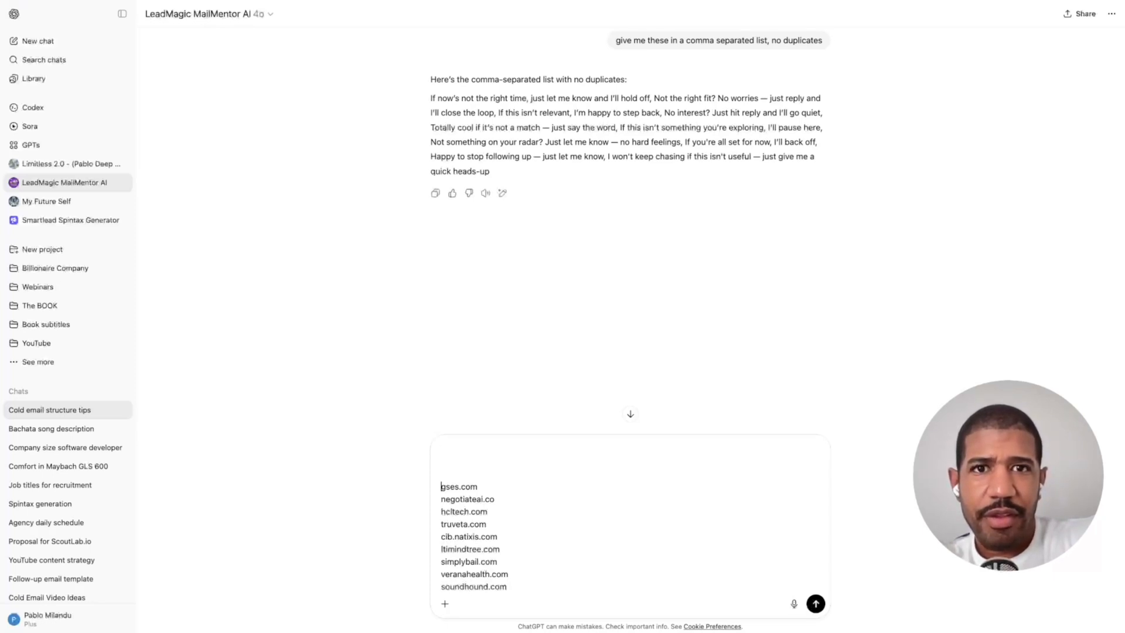
pyautogui.press('Up')
pyautogui.press('Up')
pyautogui.press('Up')
# Add "give me these in a comma separated list, no duplicates:" above the domains, send the message, and select the domain list in the answer.
pyautogui.write('give me thi')
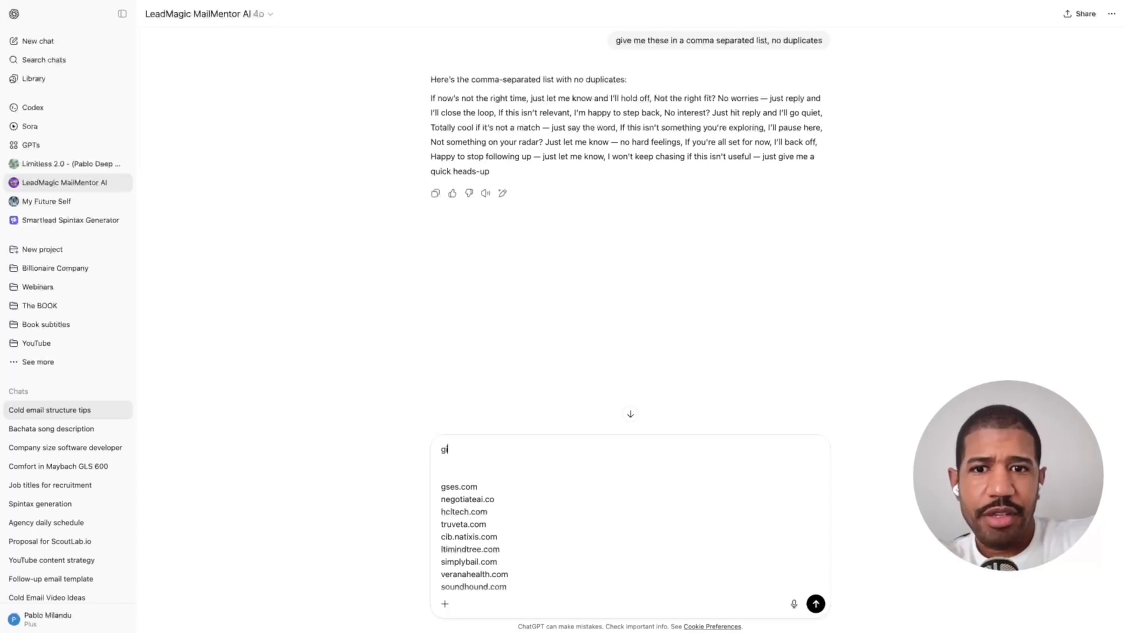
pyautogui.write('se in a comma')
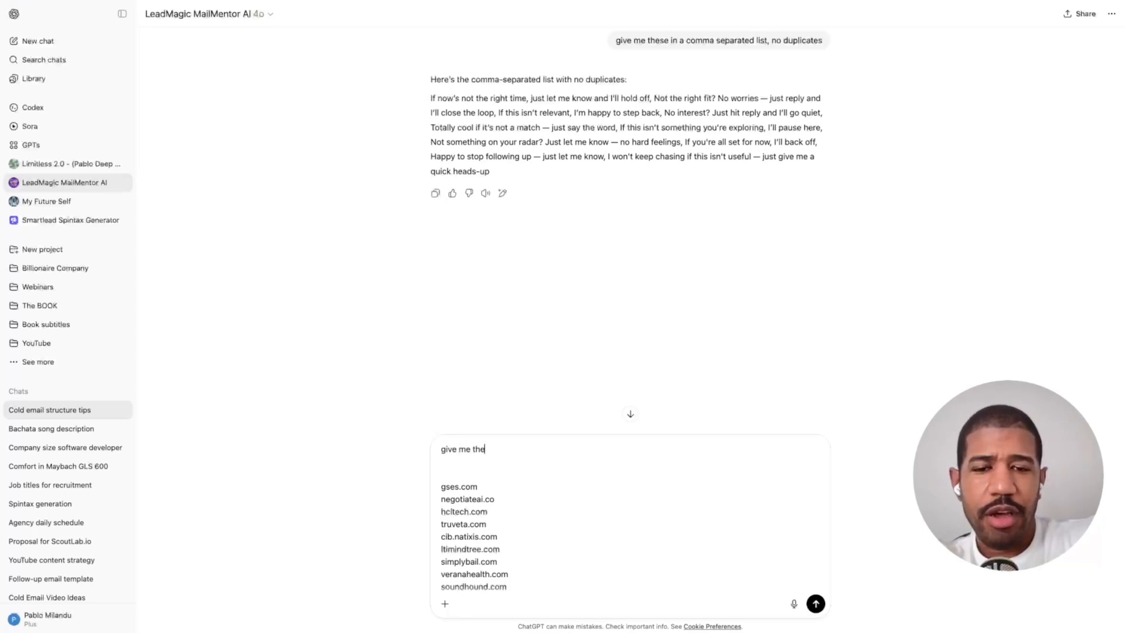
pyautogui.write(' se')
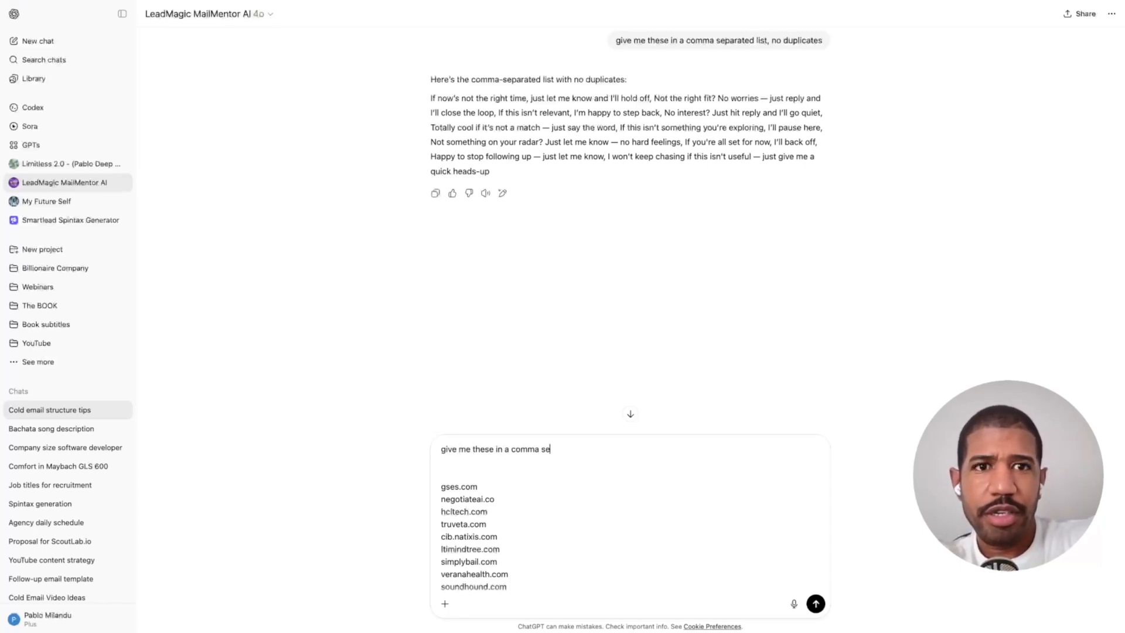
pyautogui.write('parated list, no duplicates')
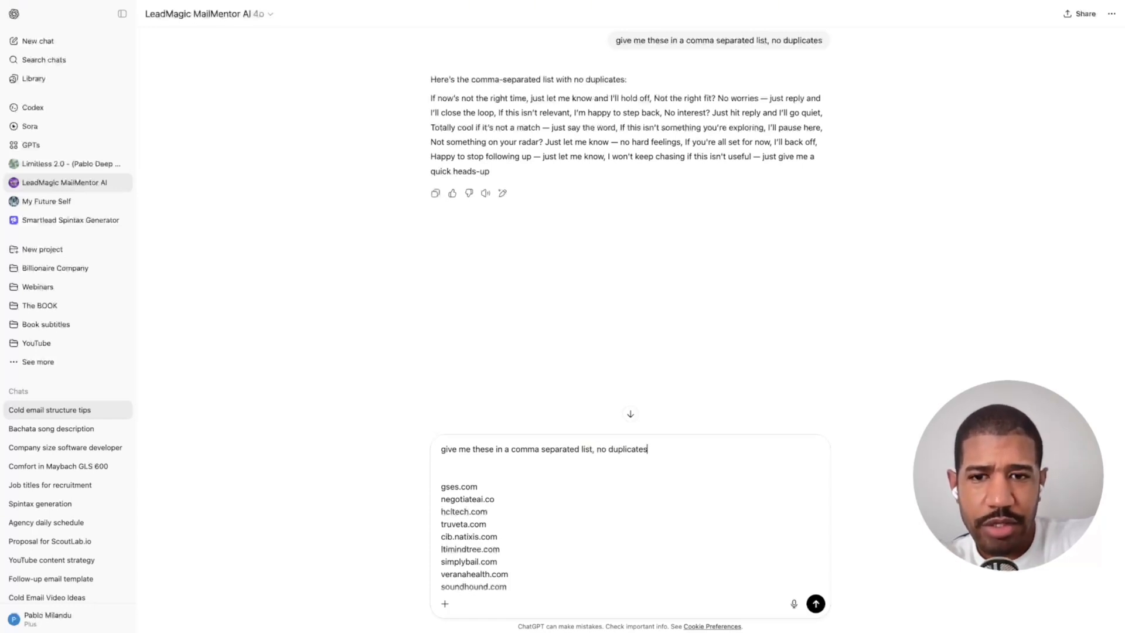
pyautogui.write(':')
pyautogui.scroll(-5, 627, 516)
pyautogui.scroll(5, 627, 515)
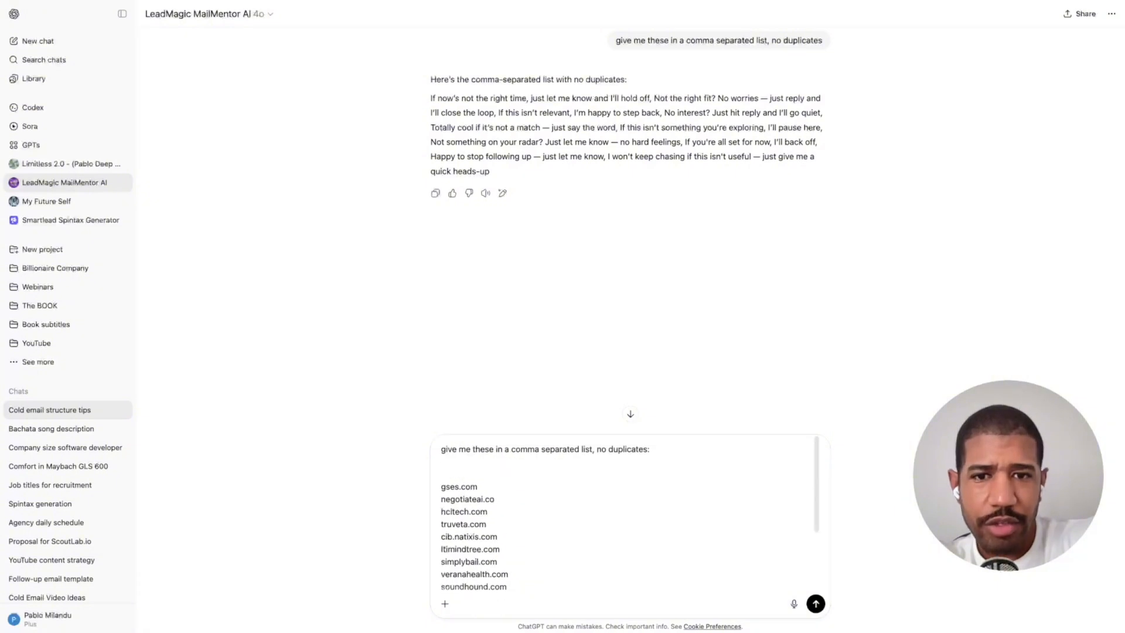
pyautogui.press('Return')
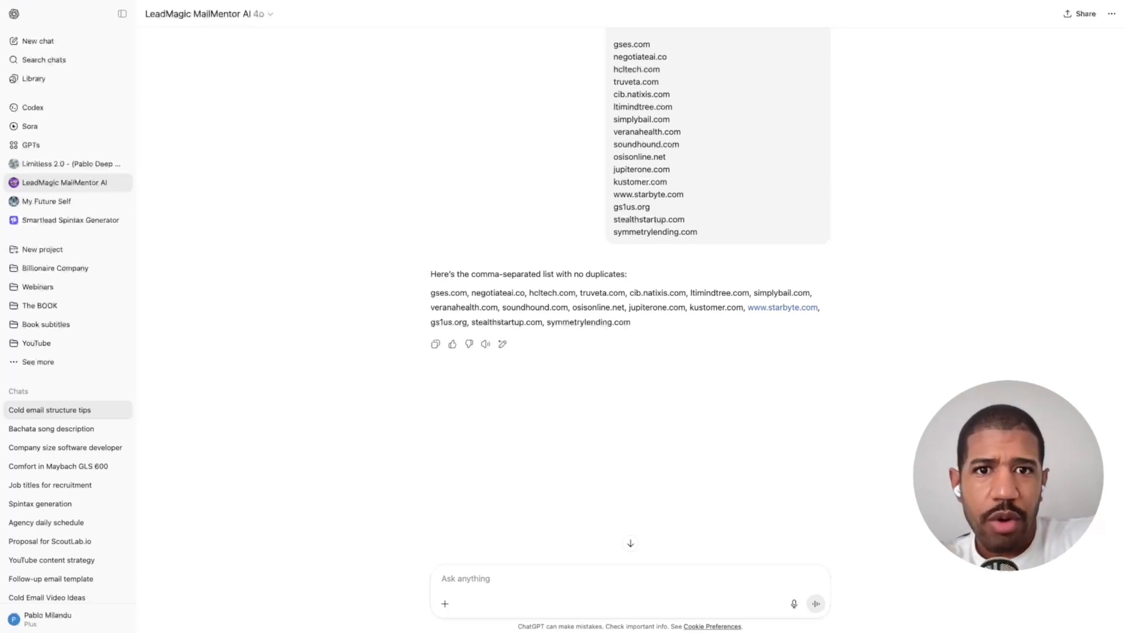
pyautogui.moveTo(431, 292); pyautogui.dragTo(631, 322)
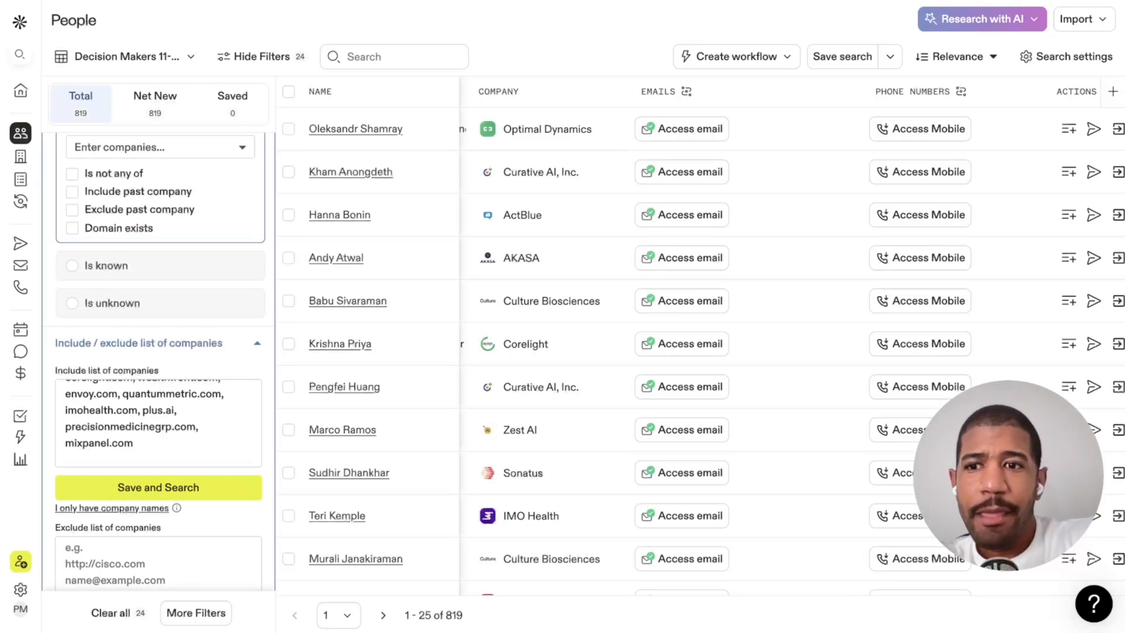
# Switch to Apollo and look through the people search filters for email status, job titles and company.
pyautogui.scroll(-1, 158, 361)
pyautogui.scroll(-1, 158, 382)
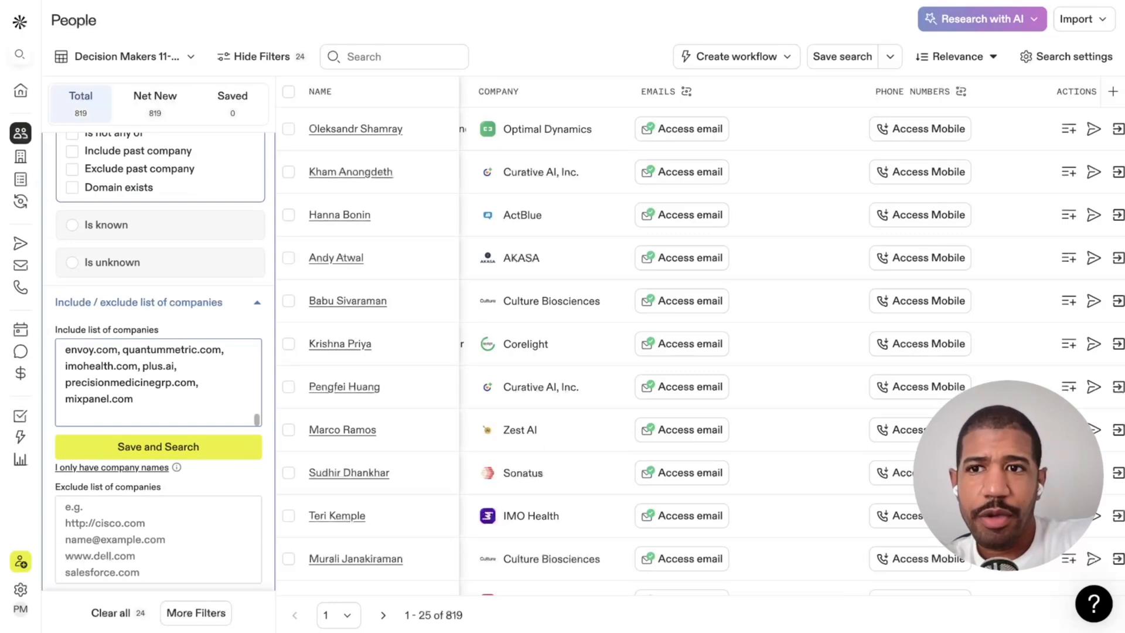
pyautogui.scroll(10, 158, 382)
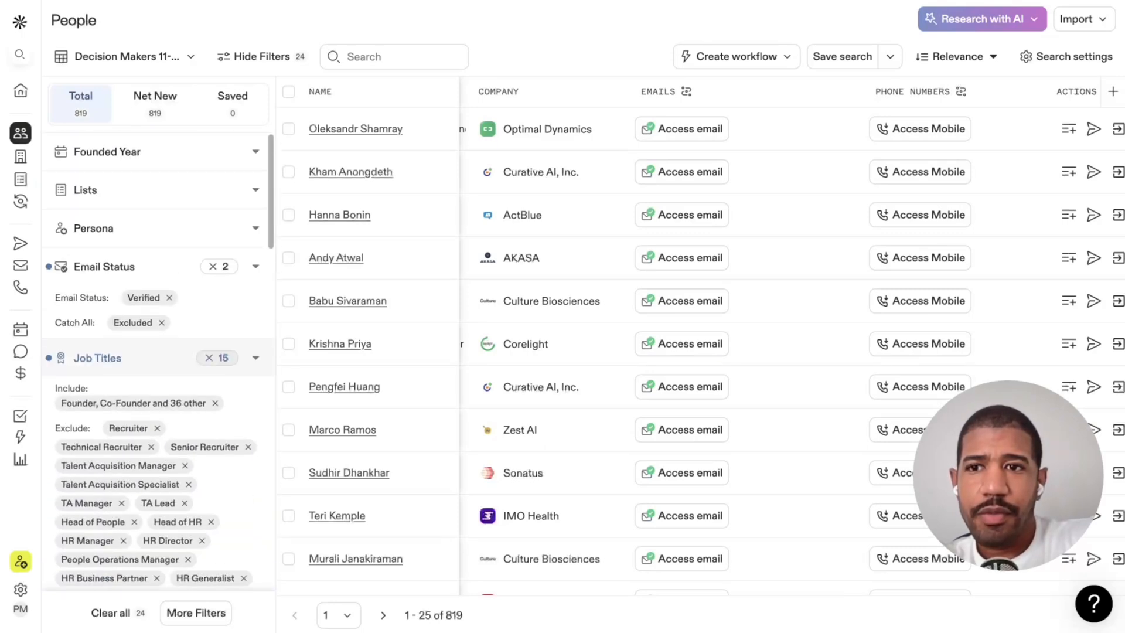
pyautogui.scroll(-10, 159, 352)
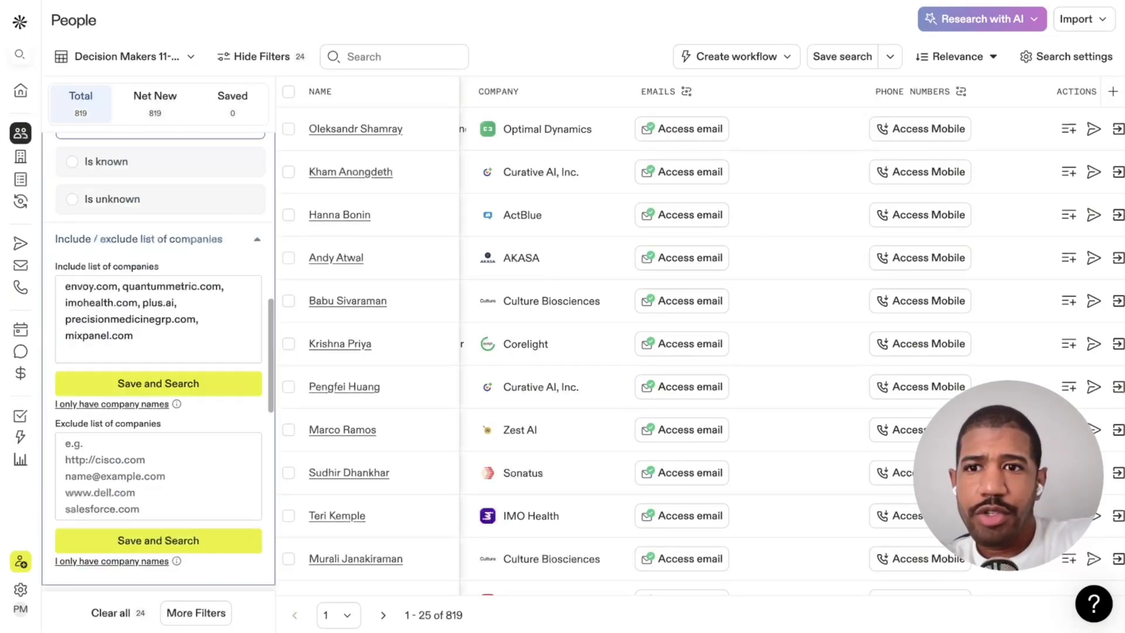
pyautogui.scroll(-2, 158, 364)
pyautogui.scroll(1, 158, 363)
pyautogui.scroll(4, 159, 351)
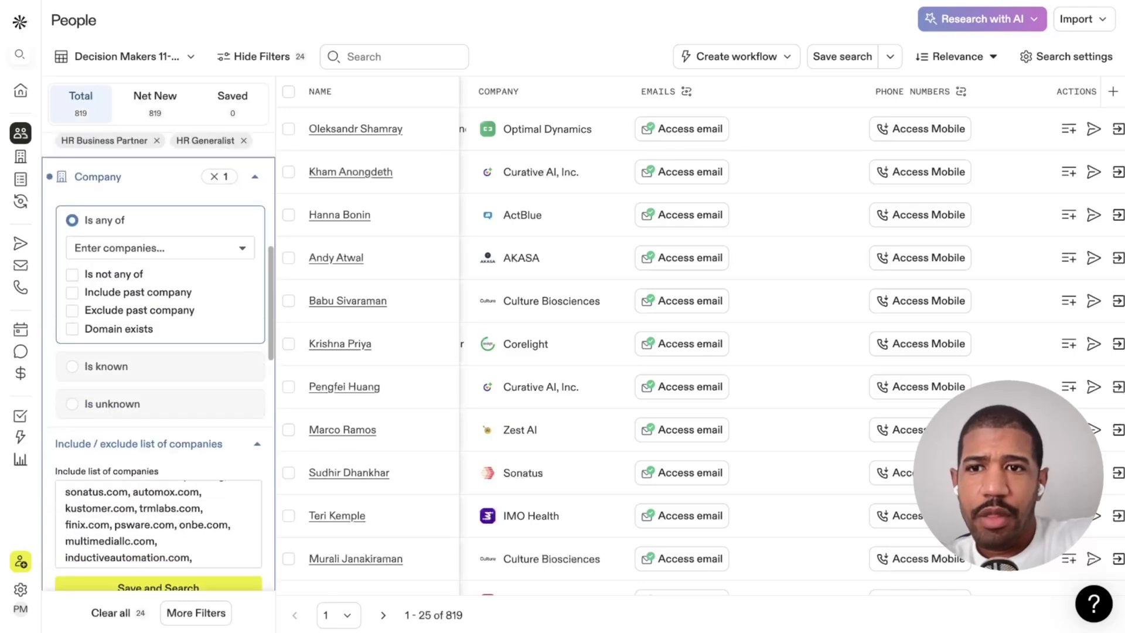
pyautogui.scroll(1, 152, 287)
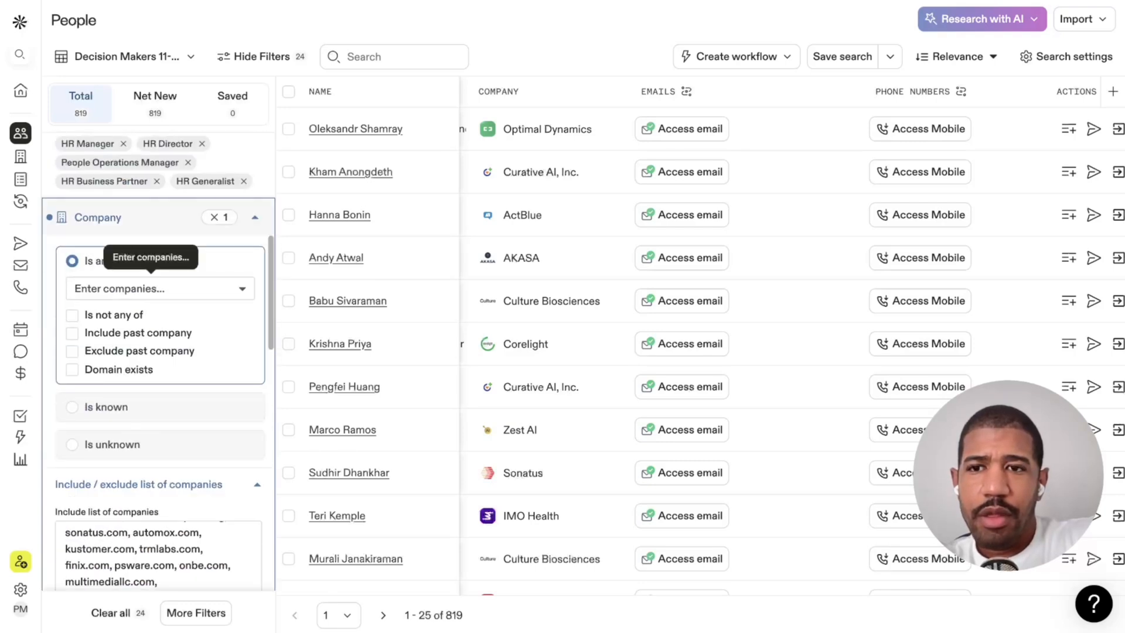
# Reopen the Company filter, expand its include / exclude list of companies, and clear the existing domains from the include list.
pyautogui.click(158, 218)
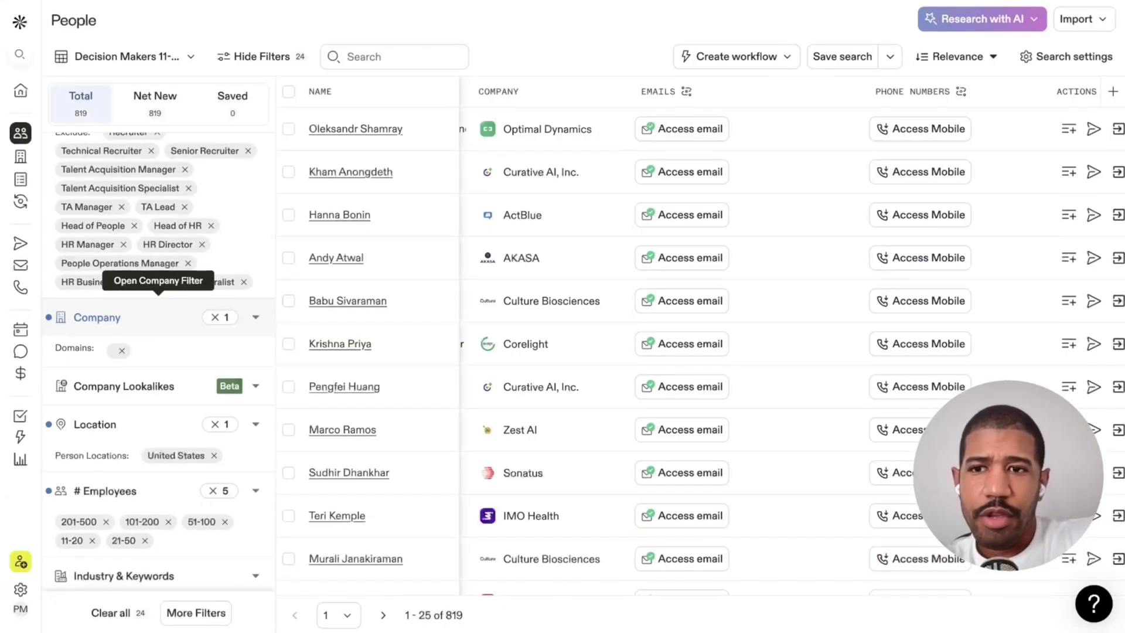
pyautogui.click(158, 317)
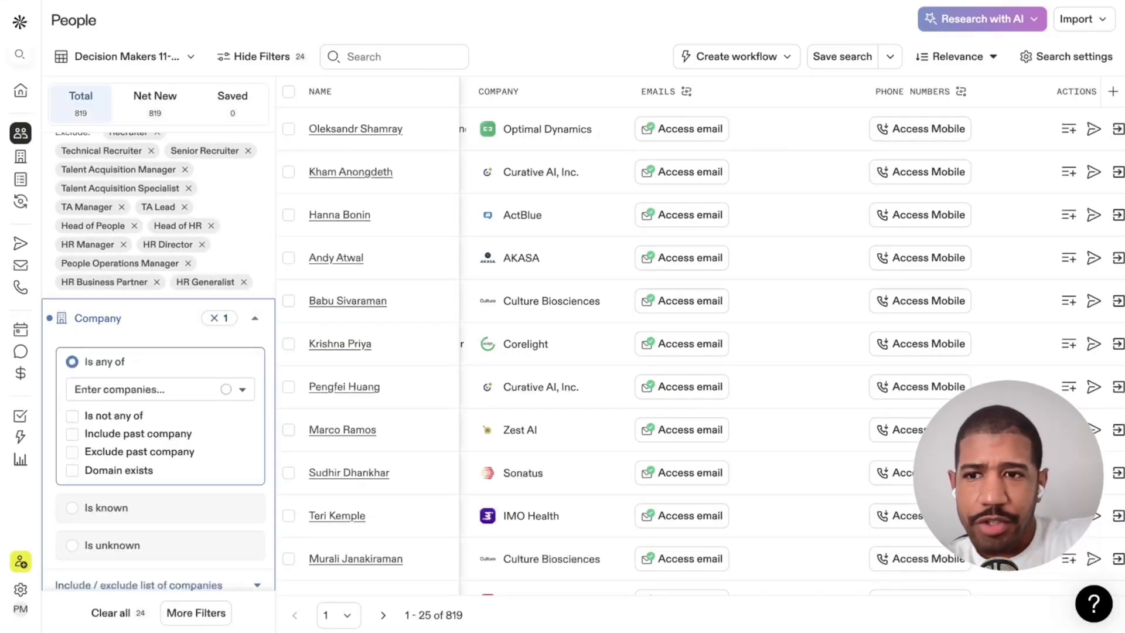
pyautogui.scroll(-3, 158, 399)
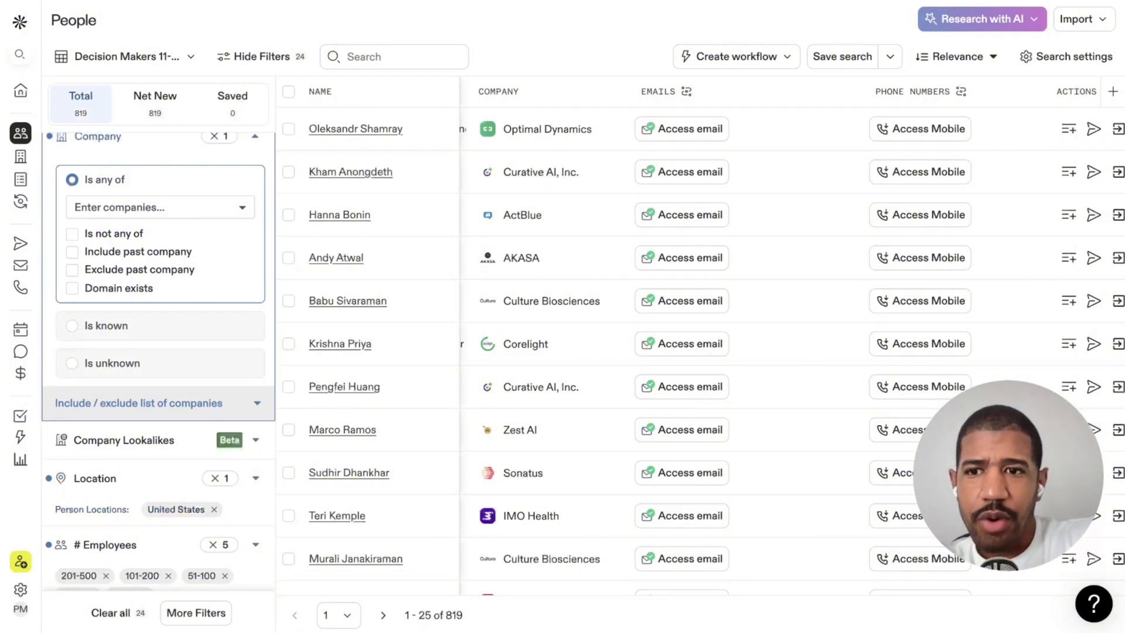
pyautogui.click(159, 403)
pyautogui.scroll(-1, 158, 403)
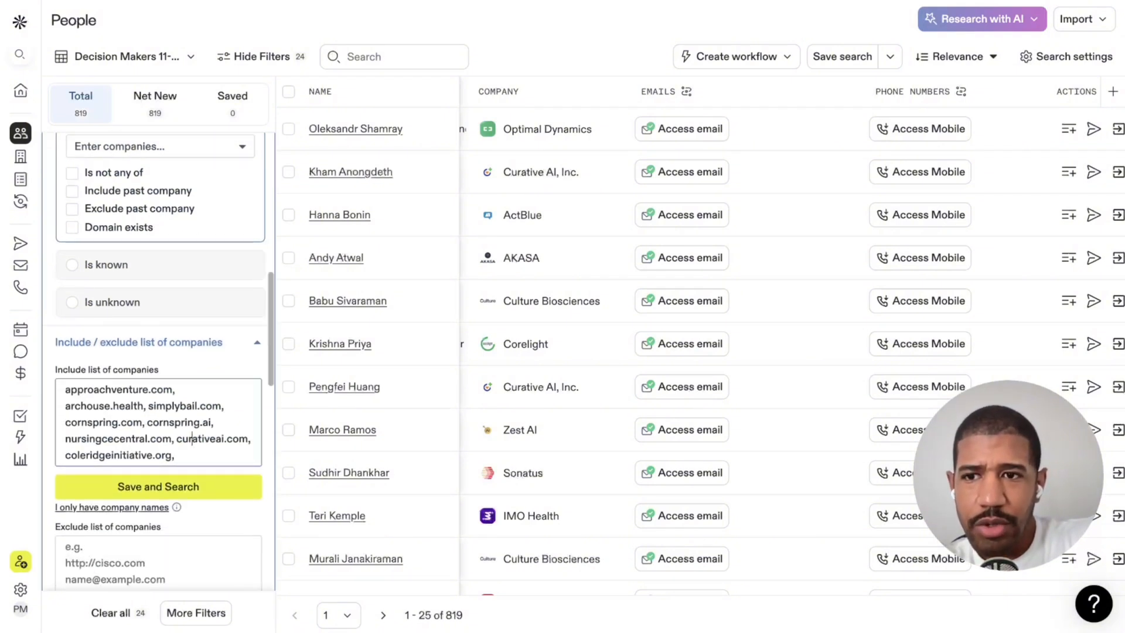
pyautogui.hotkey('ctrl', 'a')
pyautogui.press('BackSpace')
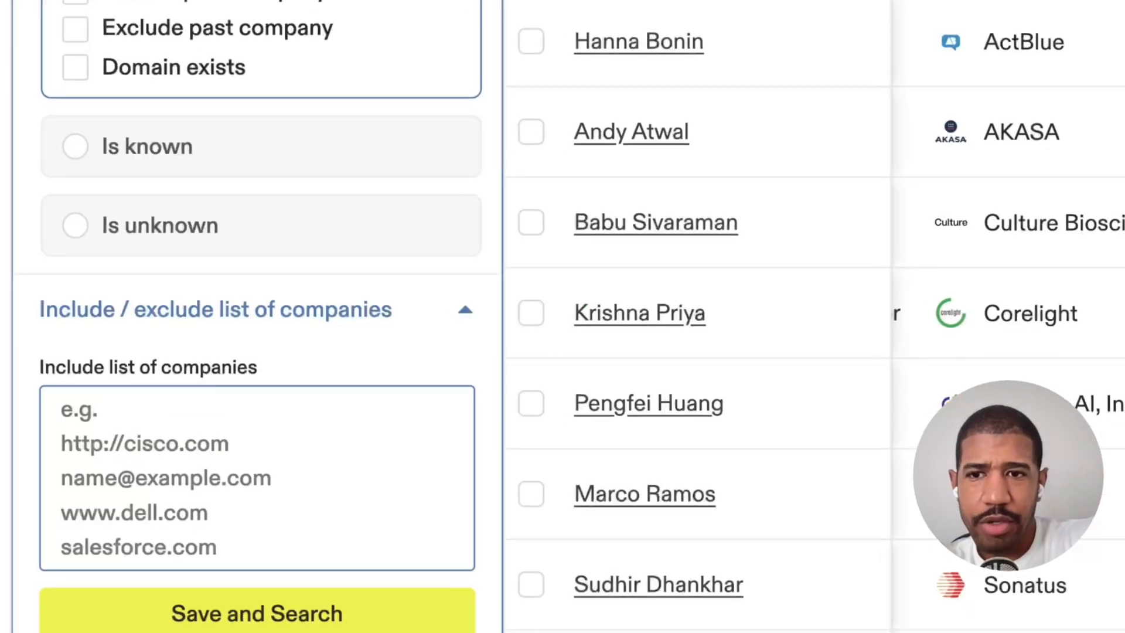
# Paste the comma-separated company domains into the include list of companies, then save and run the search.
pyautogui.moveTo(39, 368); pyautogui.dragTo(237, 367)
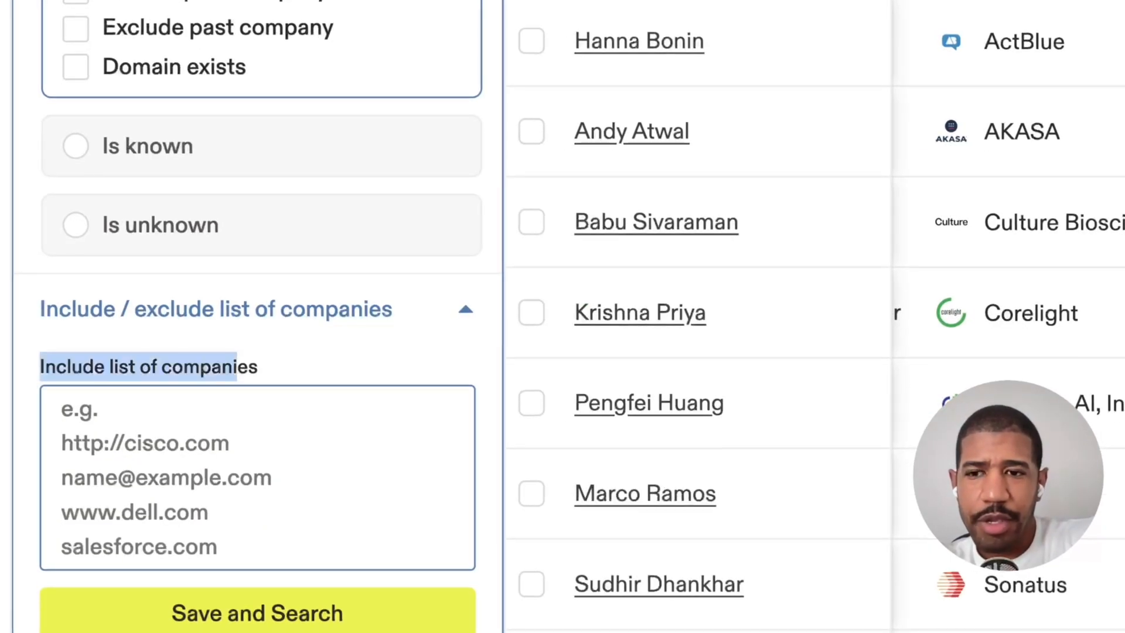
pyautogui.click(147, 443)
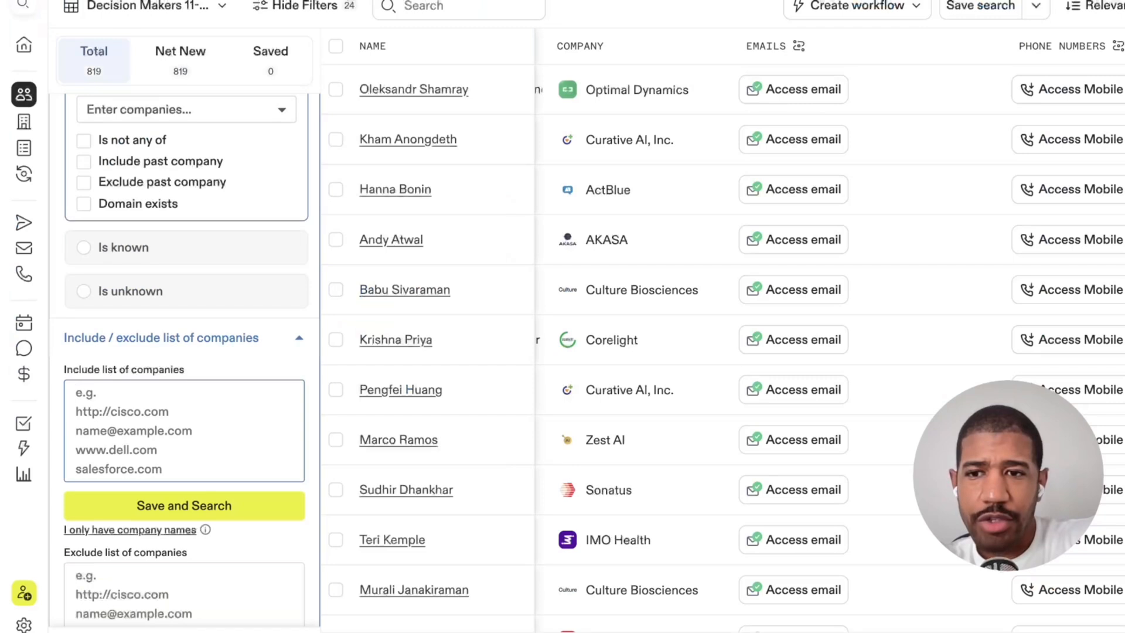
pyautogui.hotkey('ctrl', 'v')
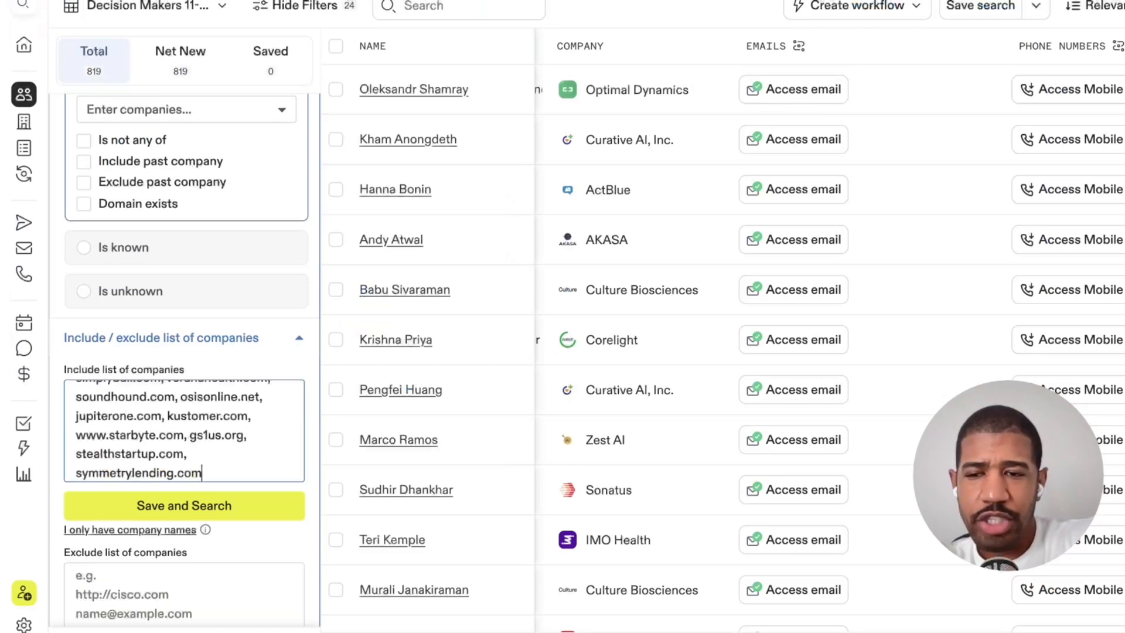
pyautogui.scroll(2, 186, 351)
pyautogui.scroll(-1, 186, 352)
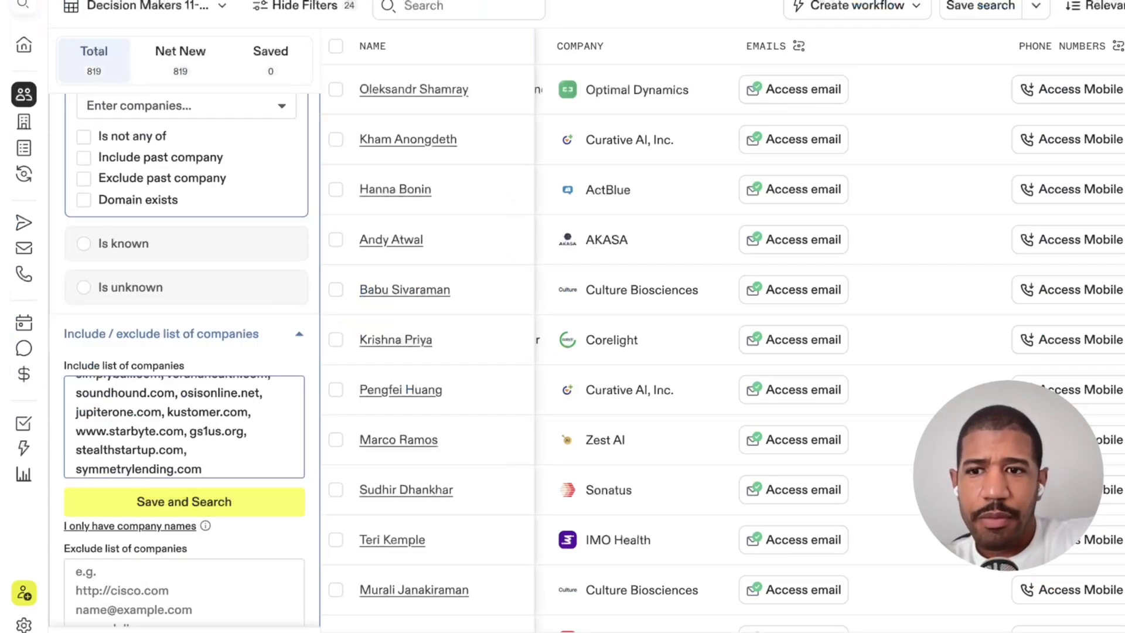
pyautogui.moveTo(206, 526)
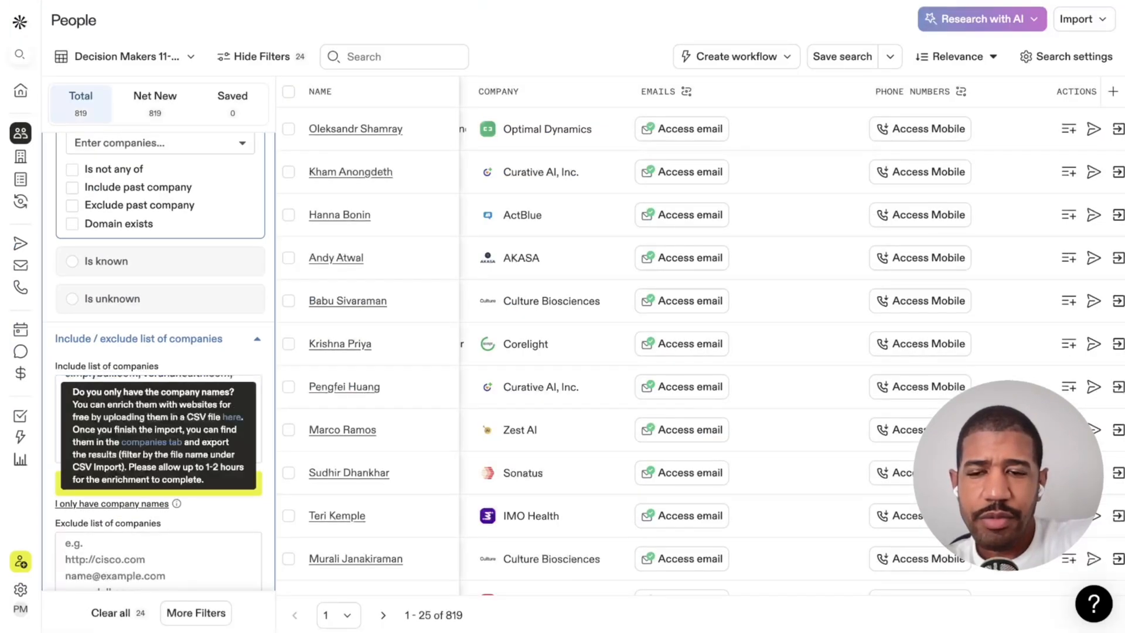
pyautogui.click(158, 483)
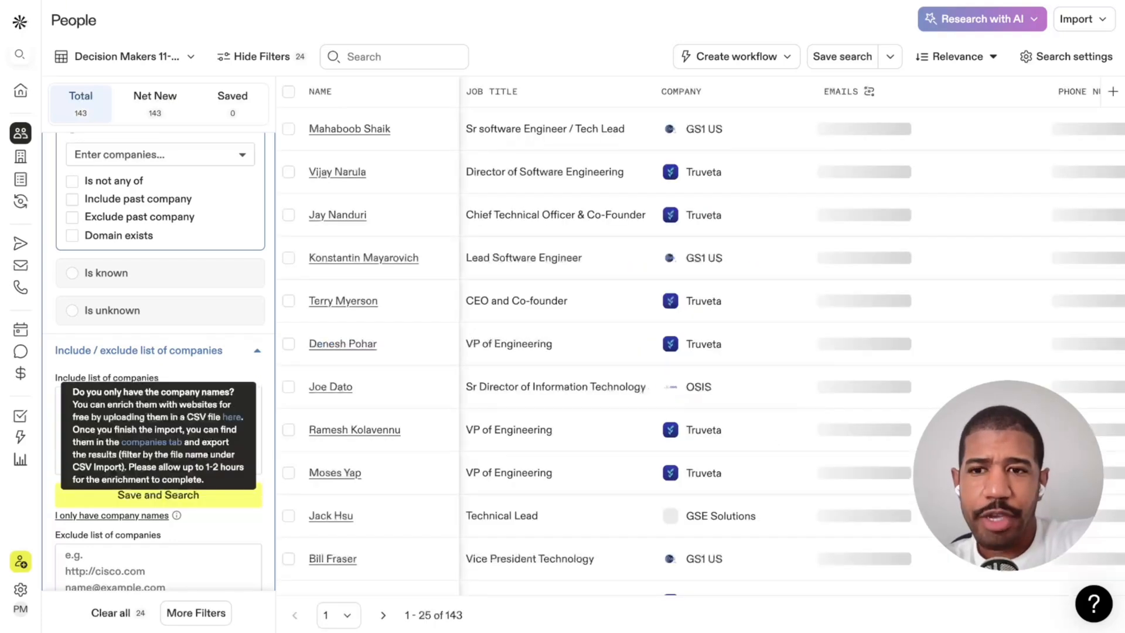
# Collapse the Company filter.
pyautogui.scroll(5, 158, 361)
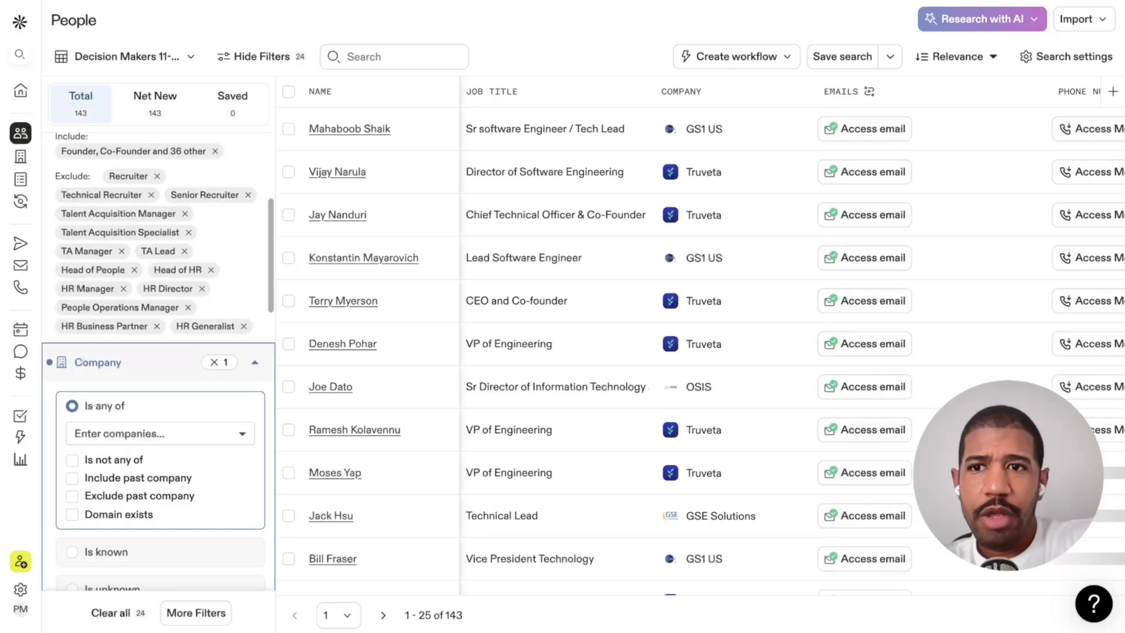
pyautogui.scroll(2, 159, 361)
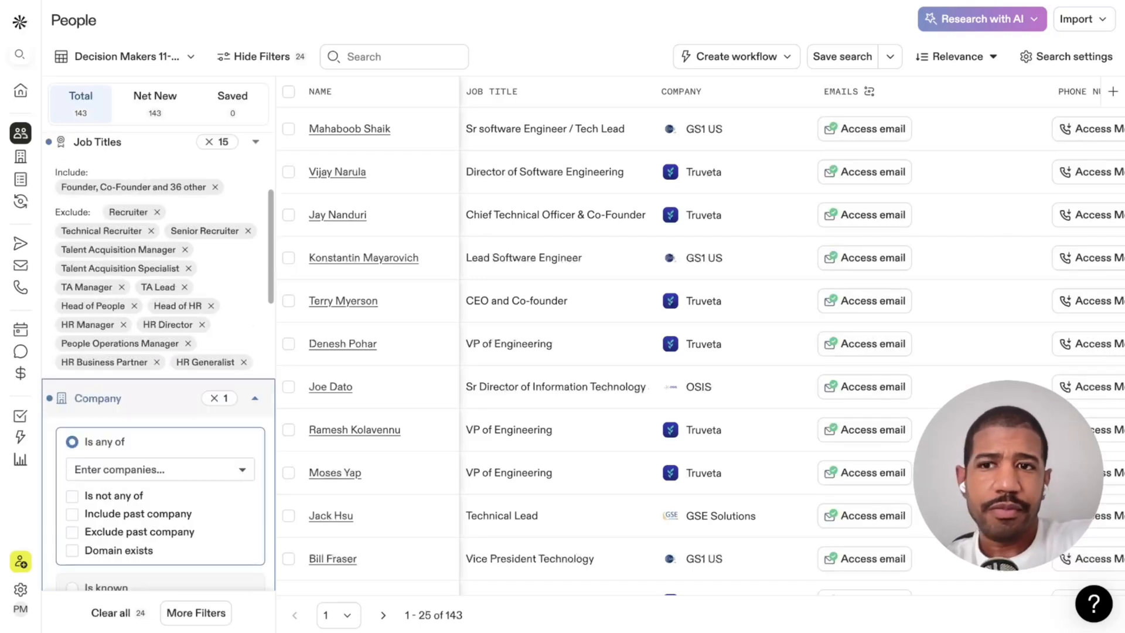
pyautogui.click(158, 439)
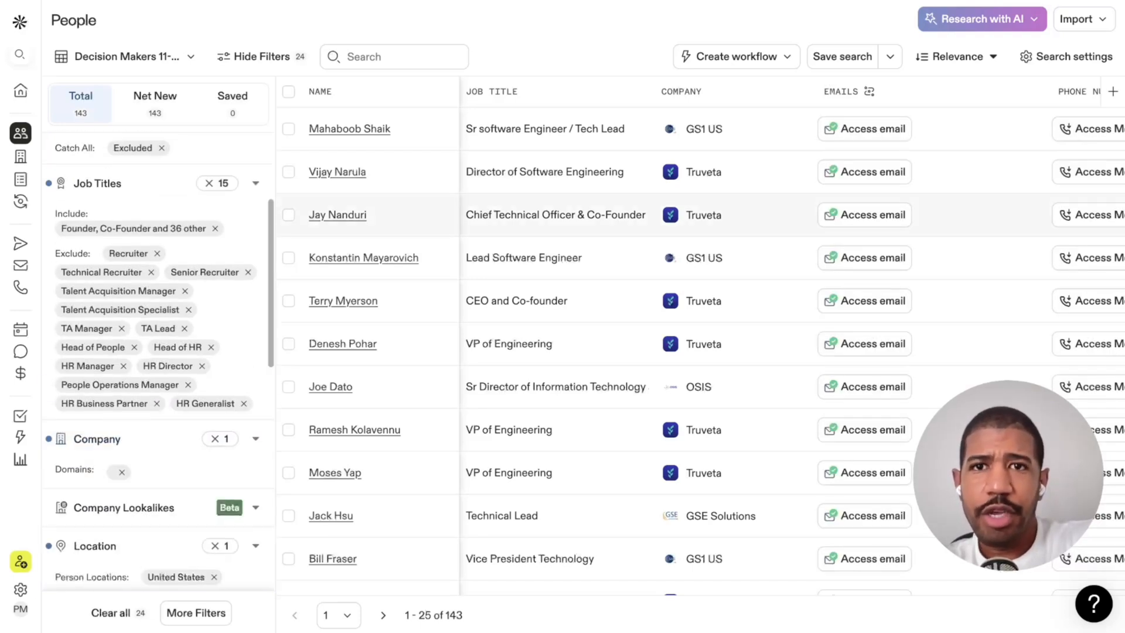
pyautogui.scroll(1, 158, 351)
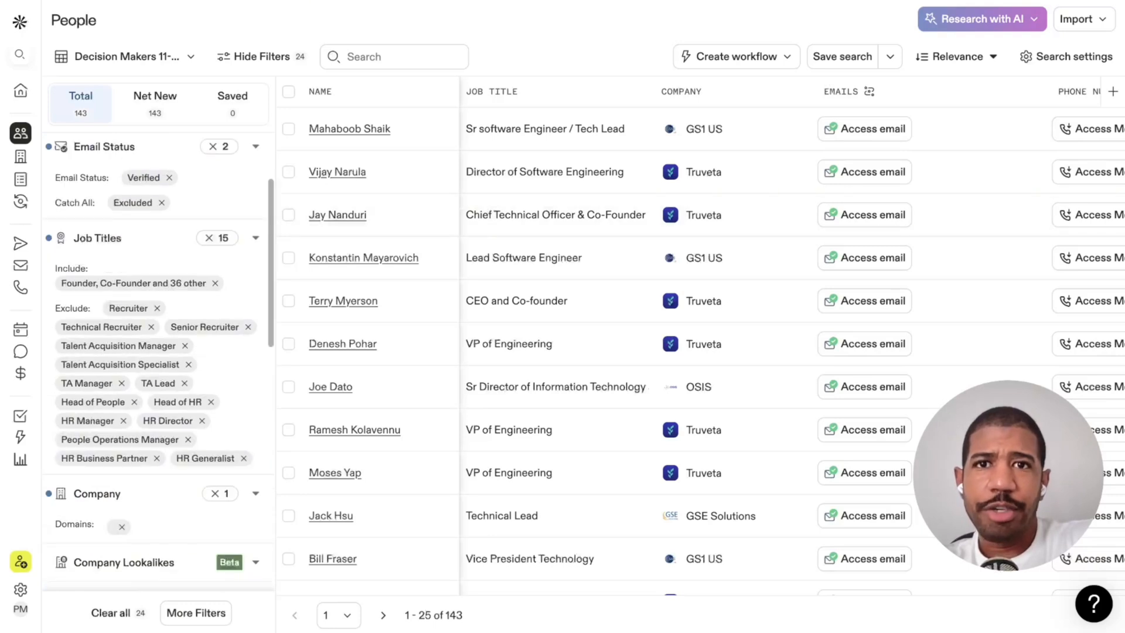
pyautogui.scroll(-1, 158, 362)
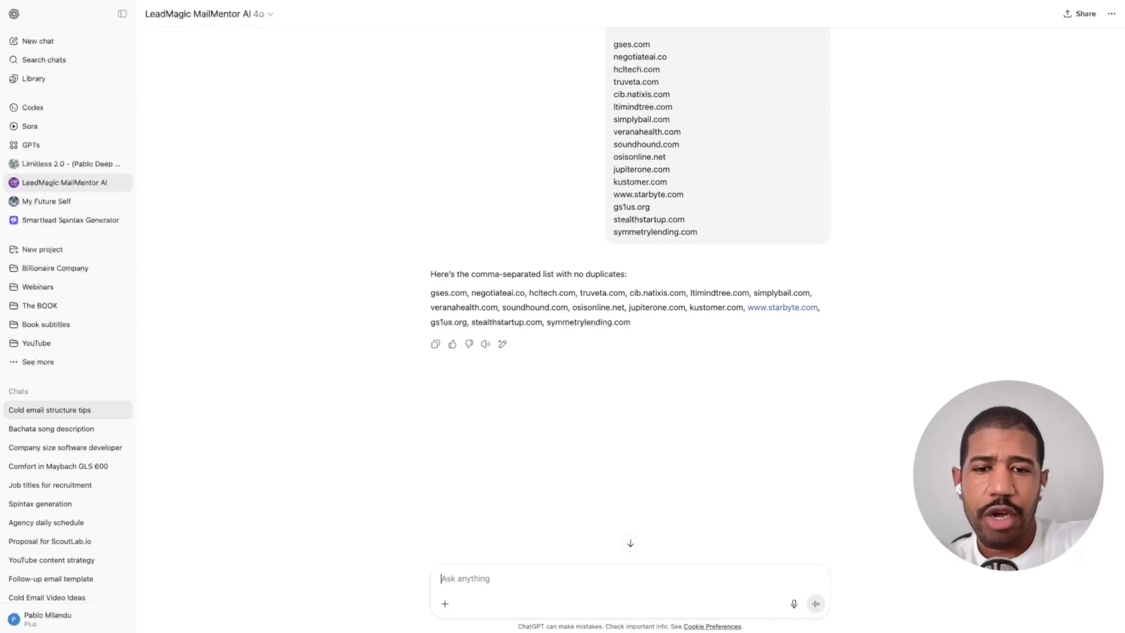
# Switch to ChatGPT and write the prompt "give me a list of job titles for a company of 11-500 employees..".
pyautogui.write('give me a list of j')
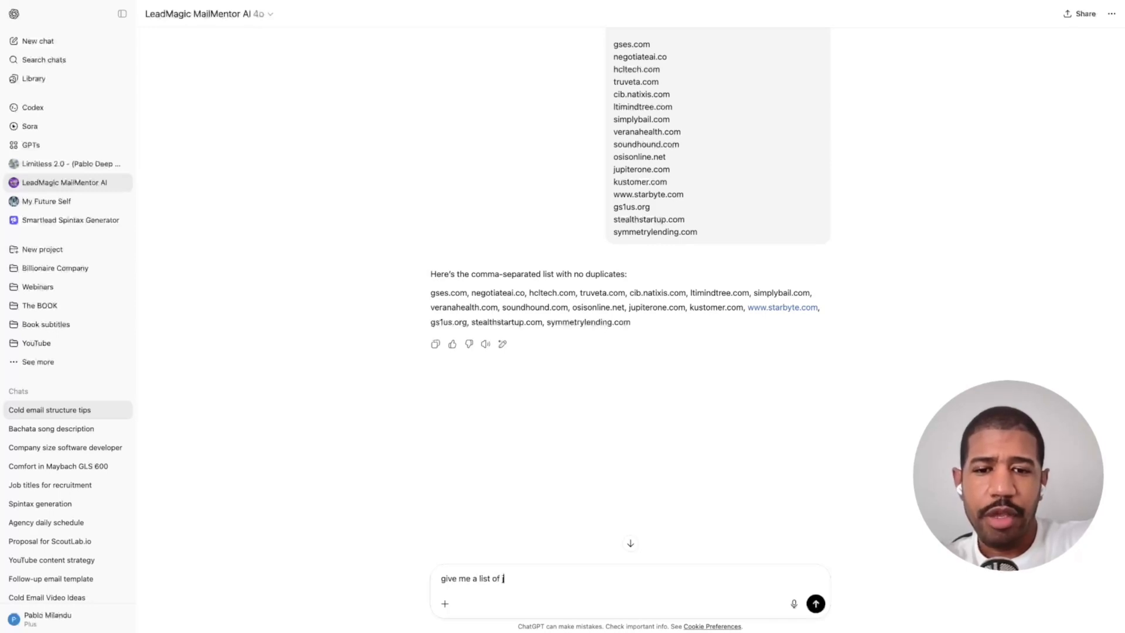
pyautogui.write('ob titles for a comp')
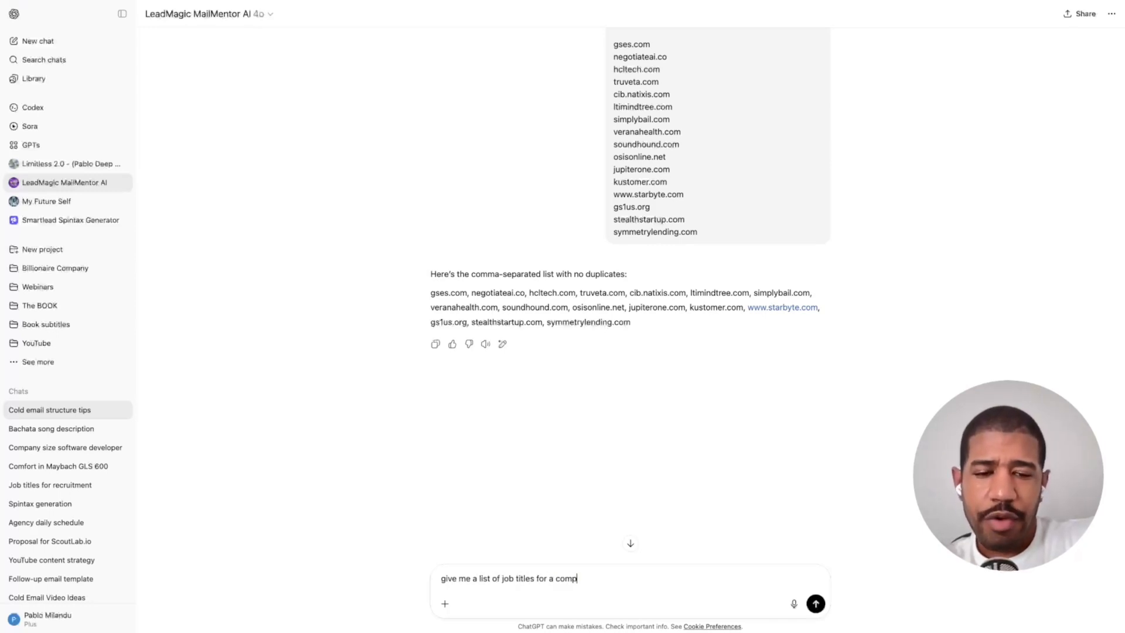
pyautogui.write('any of ')
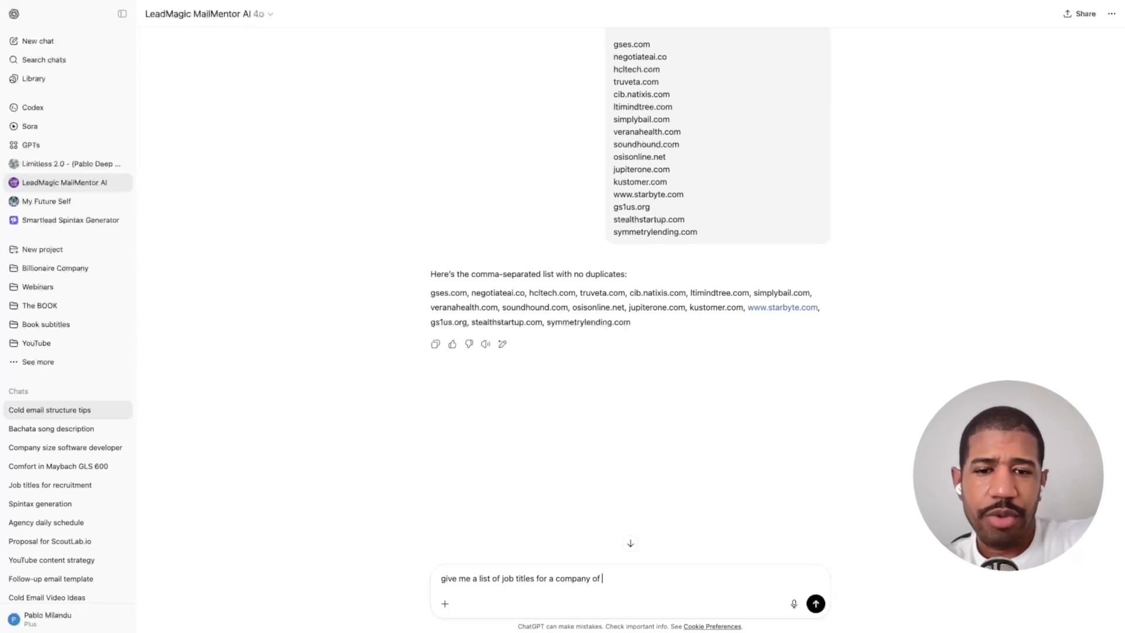
pyautogui.write('1-100')
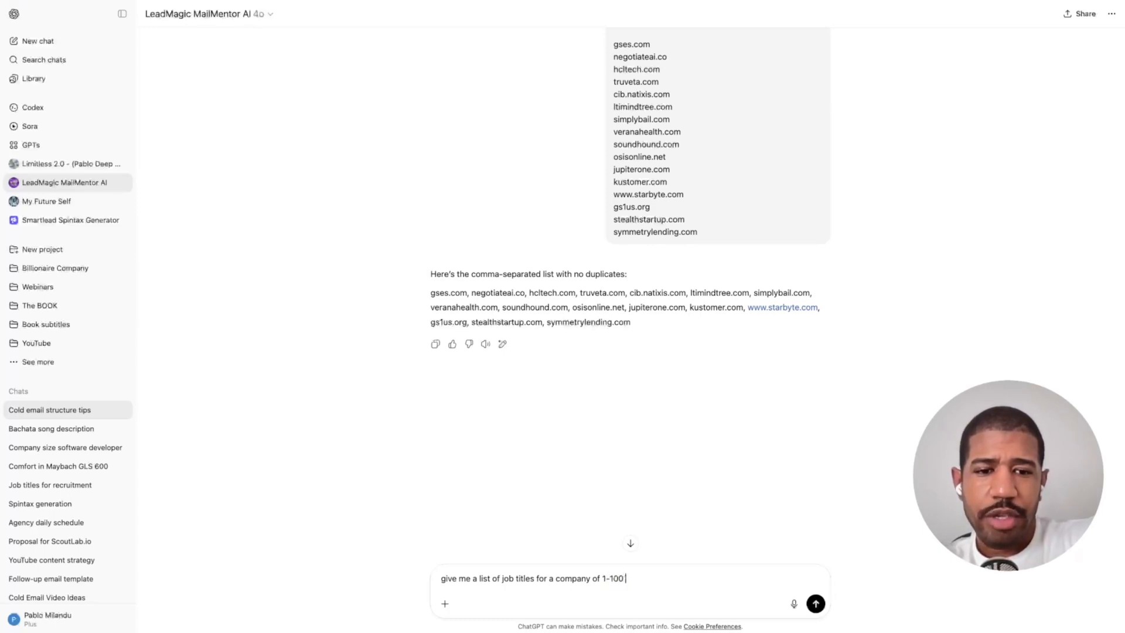
pyautogui.press('BackSpace')
pyautogui.press('BackSpace')
pyautogui.press('BackSpace')
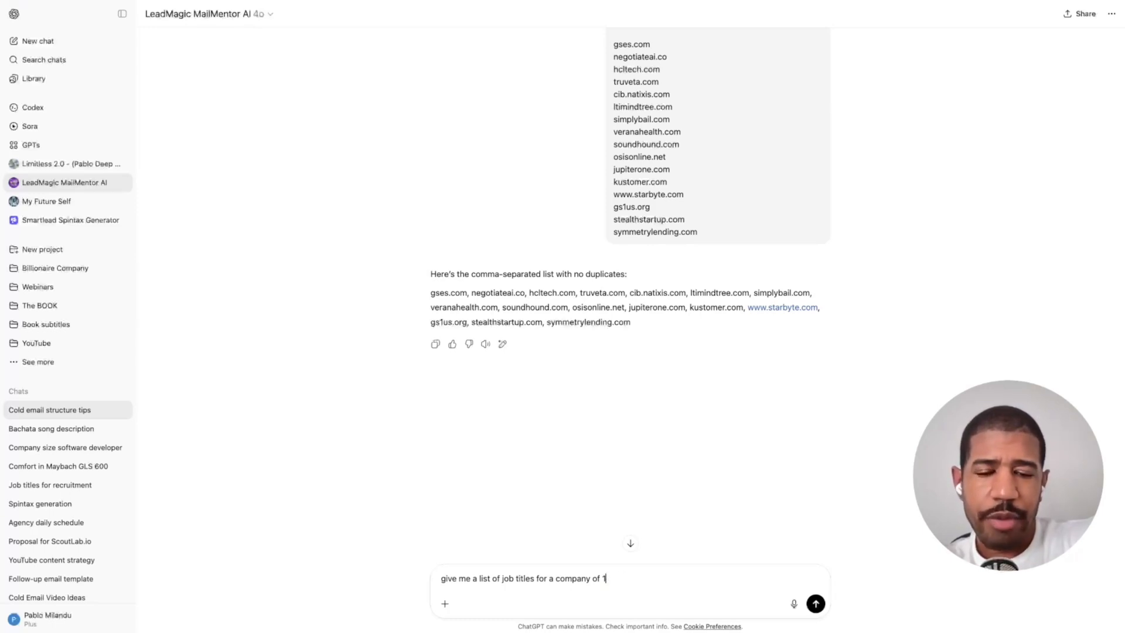
pyautogui.write('1-500')
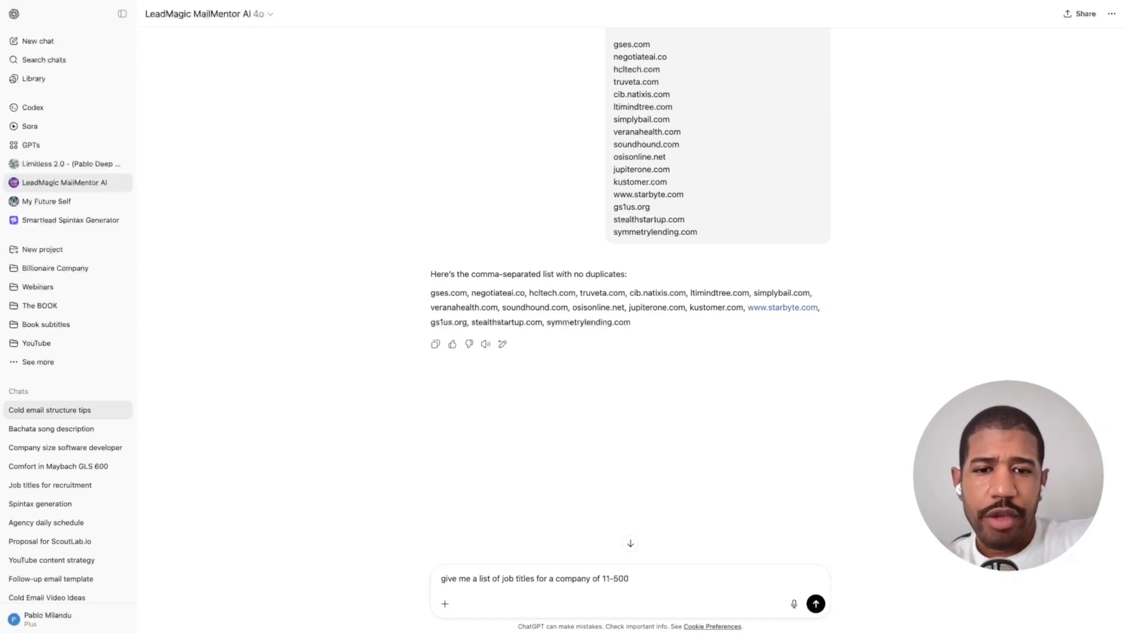
pyautogui.write(' hiring')
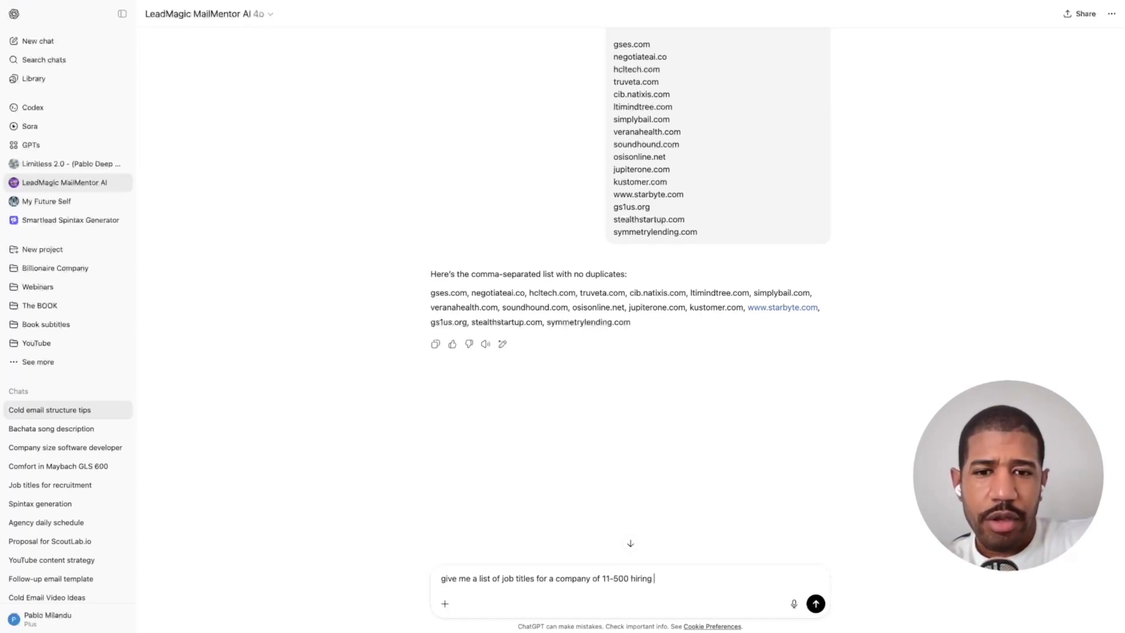
pyautogui.press('BackSpace')
pyautogui.press('BackSpace')
pyautogui.press('BackSpace')
pyautogui.press('BackSpace')
pyautogui.press('BackSpace')
pyautogui.press('BackSpace')
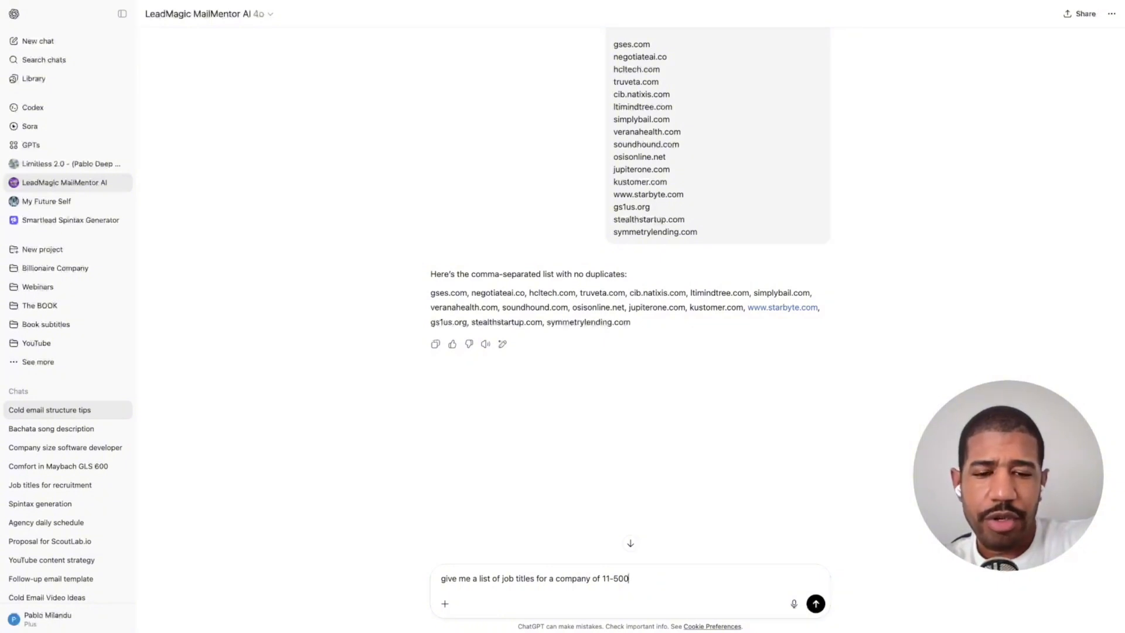
pyautogui.write('employees')
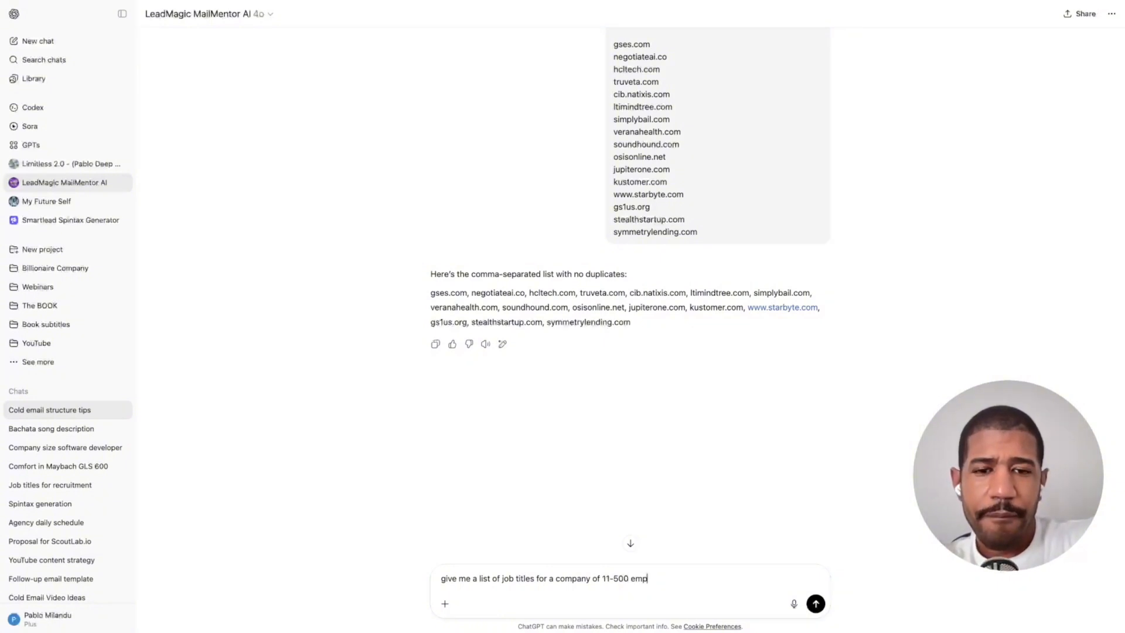
pyautogui.write('..')
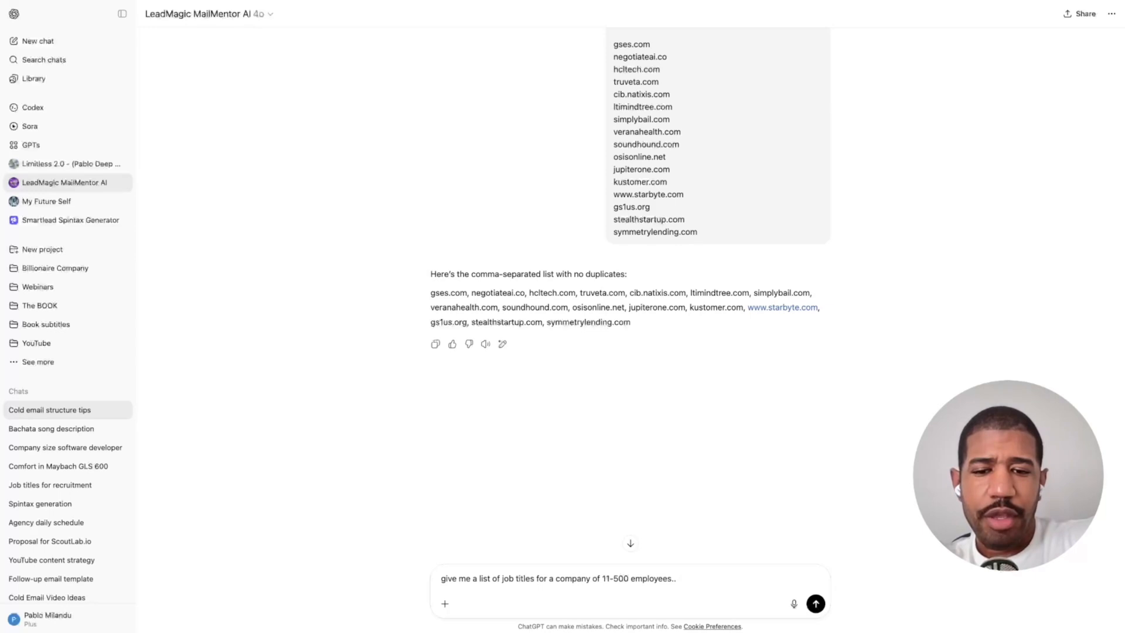
# Insert "of the likely hiring manager" after "job titles" in the prompt.
pyautogui.write('of the lik')
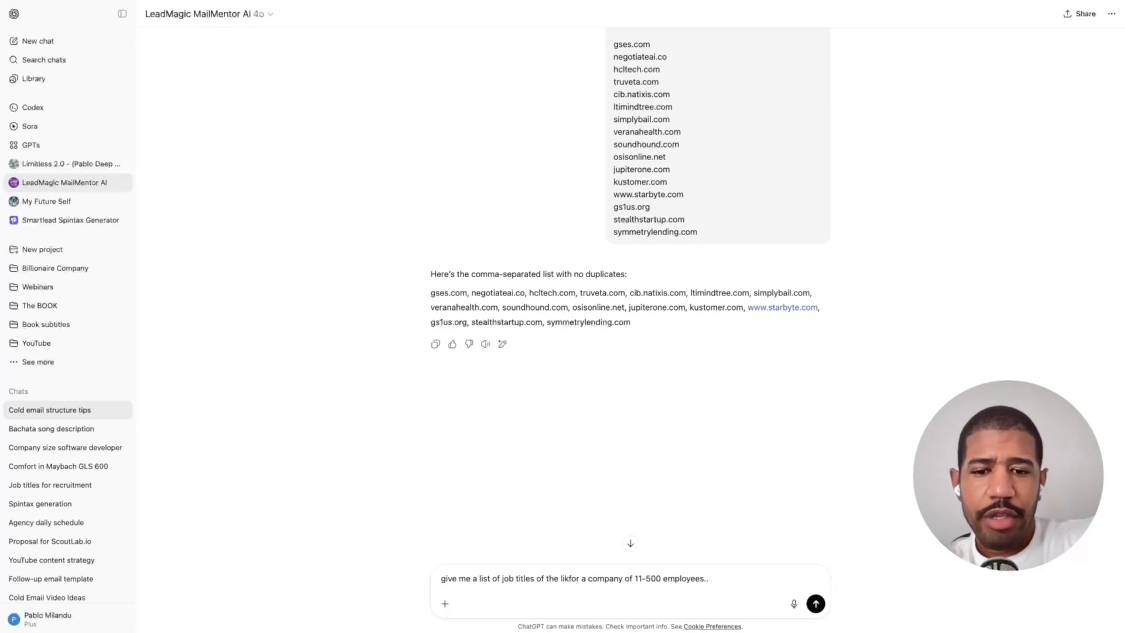
pyautogui.write('ely h')
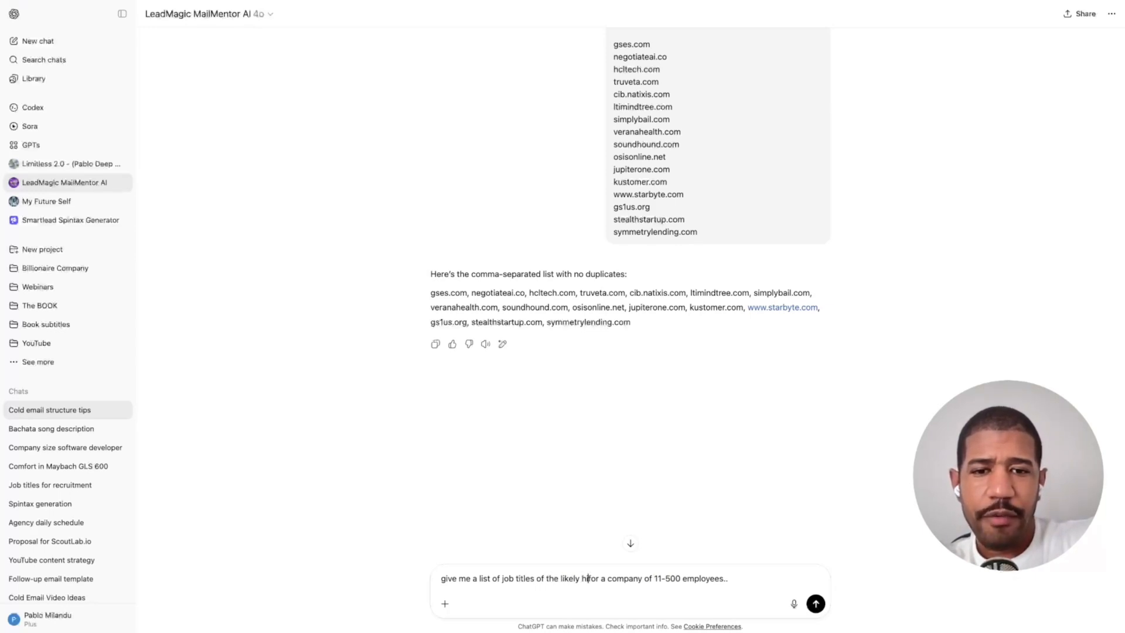
pyautogui.write('iring manager ')
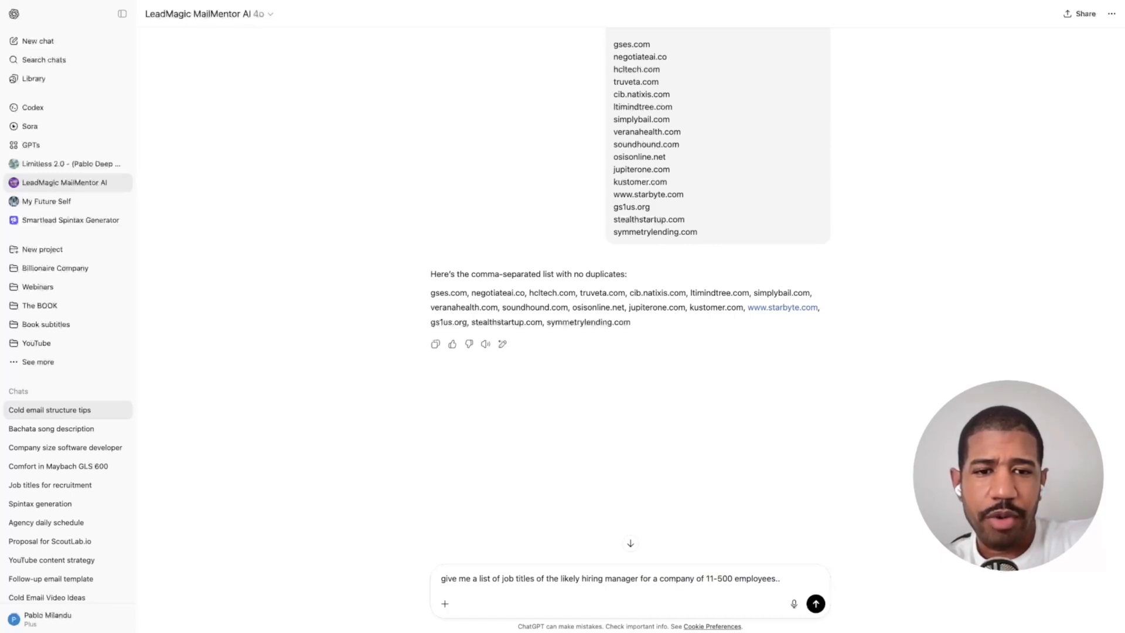
# Add "for the job title of a software developer" at the end of the prompt and send it.
pyautogui.write('f')
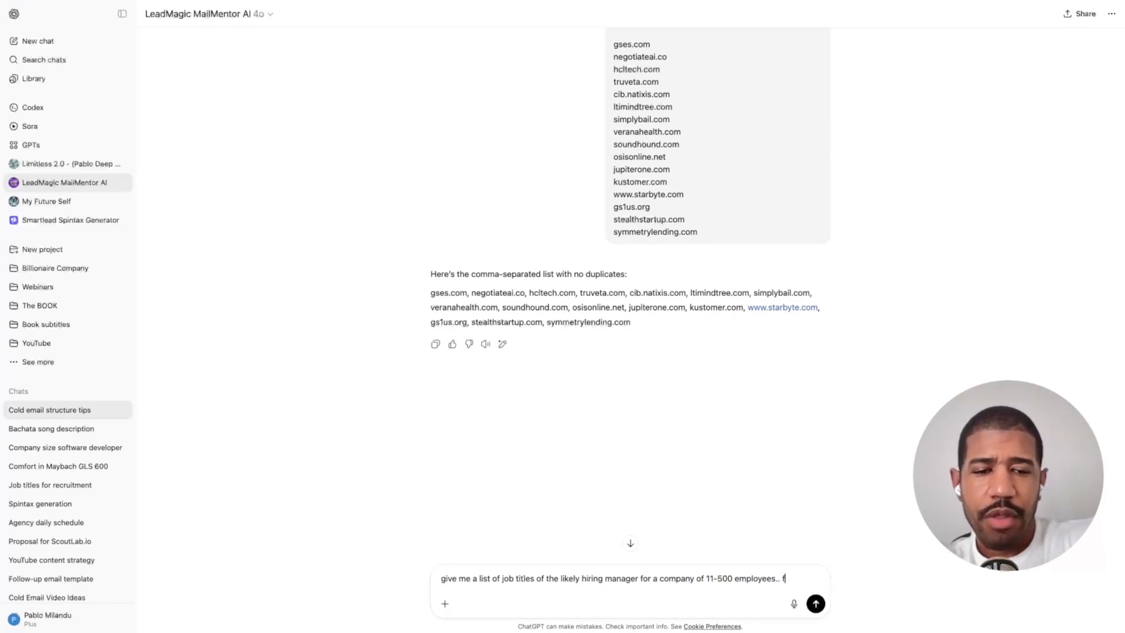
pyautogui.write('or the job')
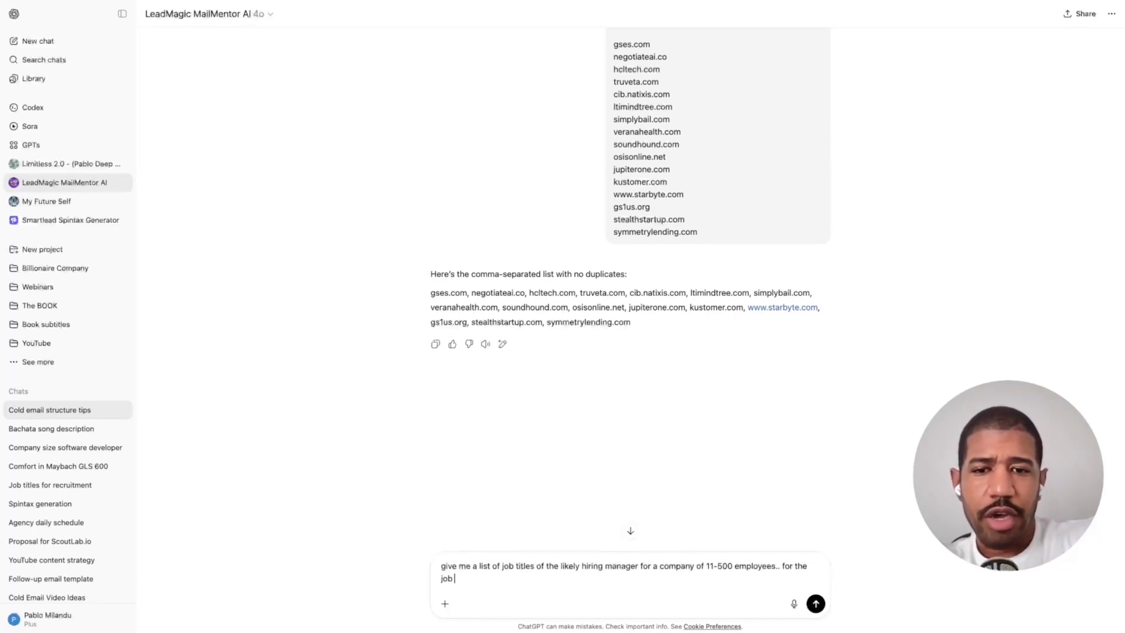
pyautogui.write(' title of a software ')
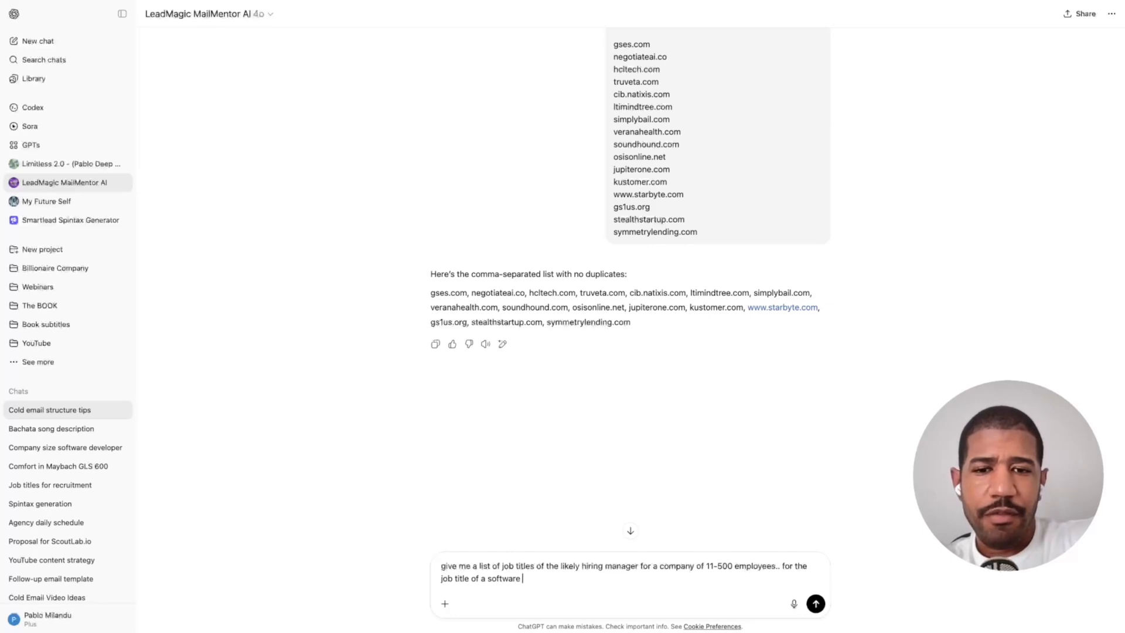
pyautogui.write('develop')
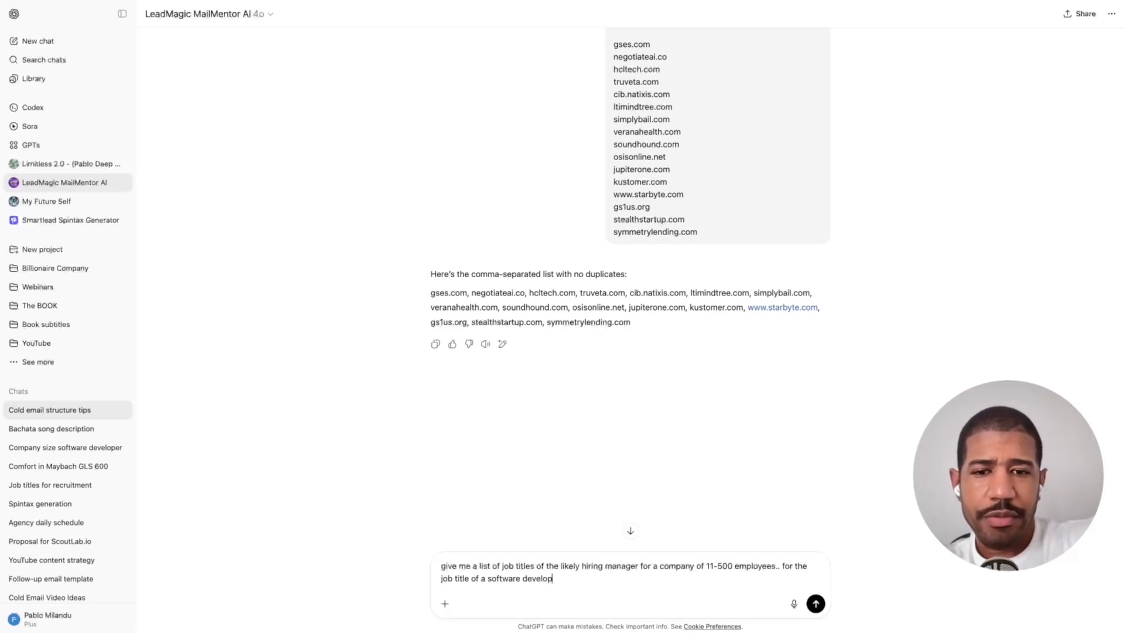
pyautogui.press('BackSpace')
pyautogui.press('BackSpace')
pyautogui.press('BackSpace')
pyautogui.press('BackSpace')
pyautogui.press('BackSpace')
pyautogui.press('BackSpace')
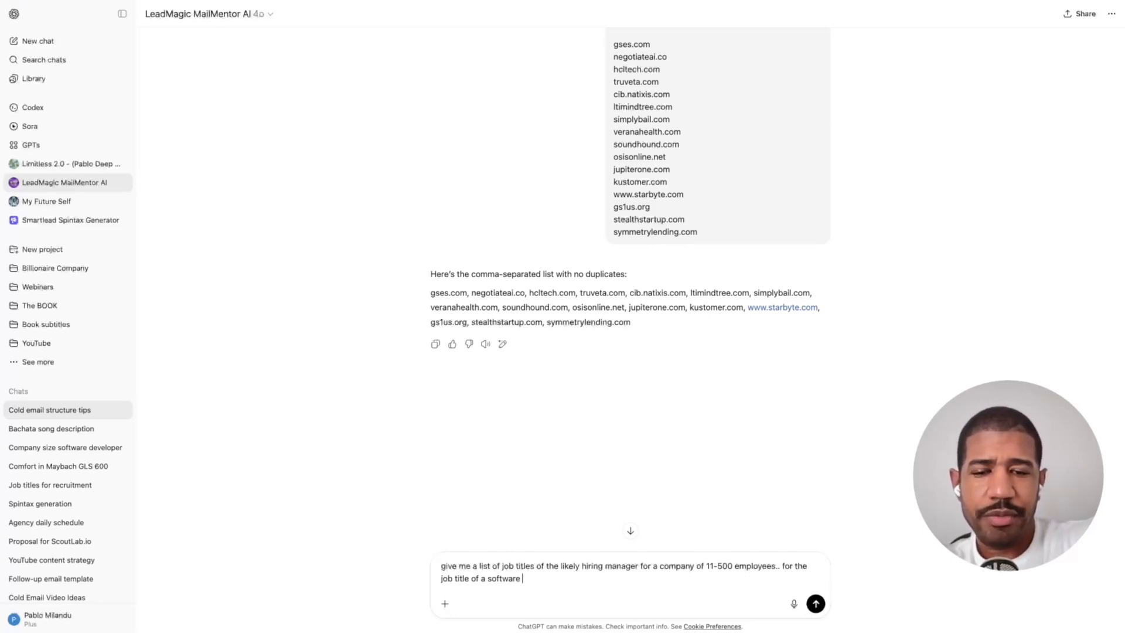
pyautogui.write('developer')
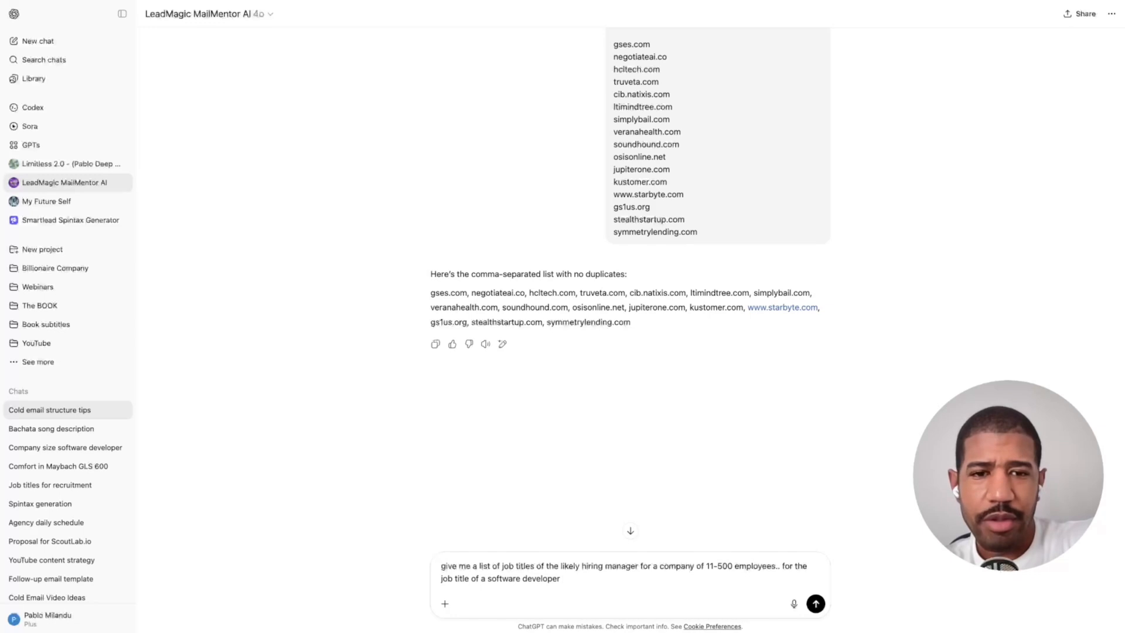
pyautogui.press('Return')
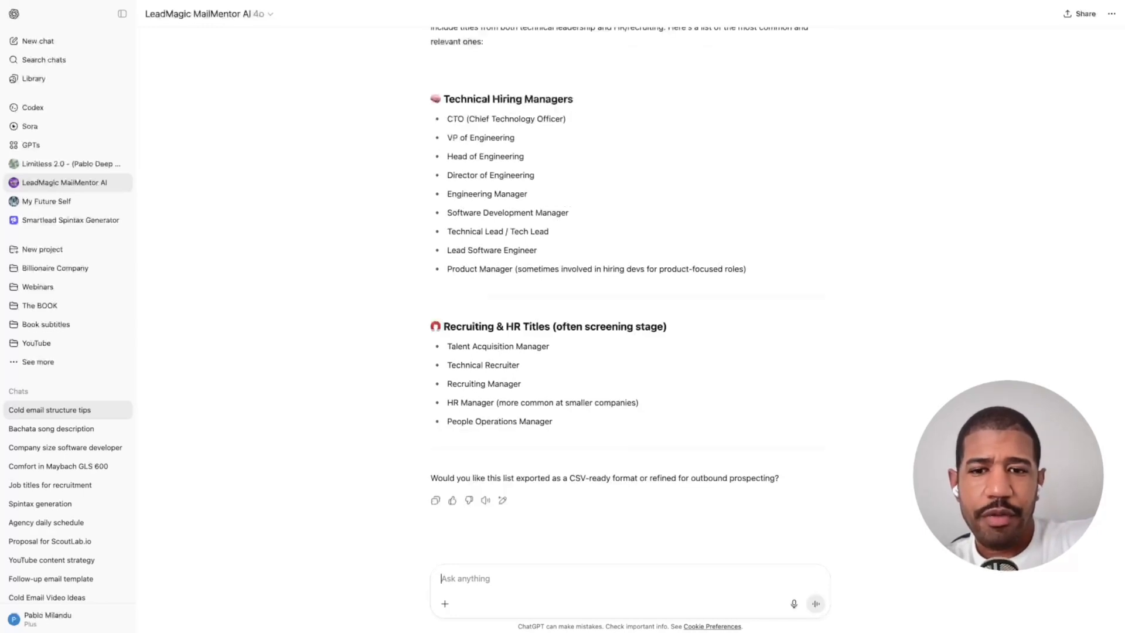
# Write the follow-up prompt "give these to me in a comma separated list, no HR or TA".
pyautogui.write('give')
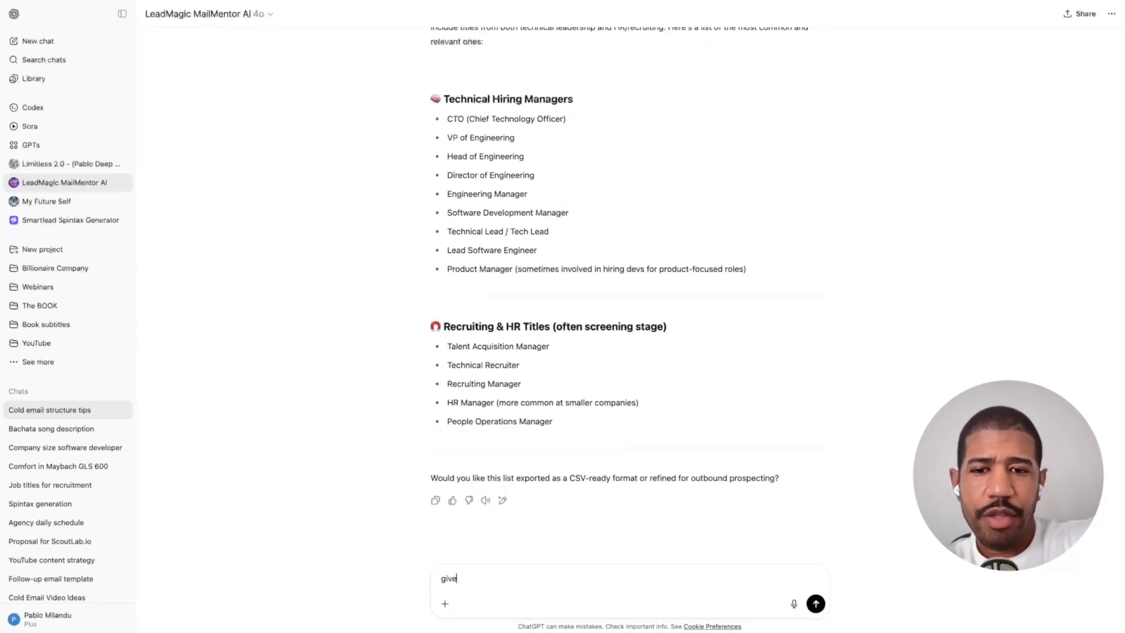
pyautogui.write(' me')
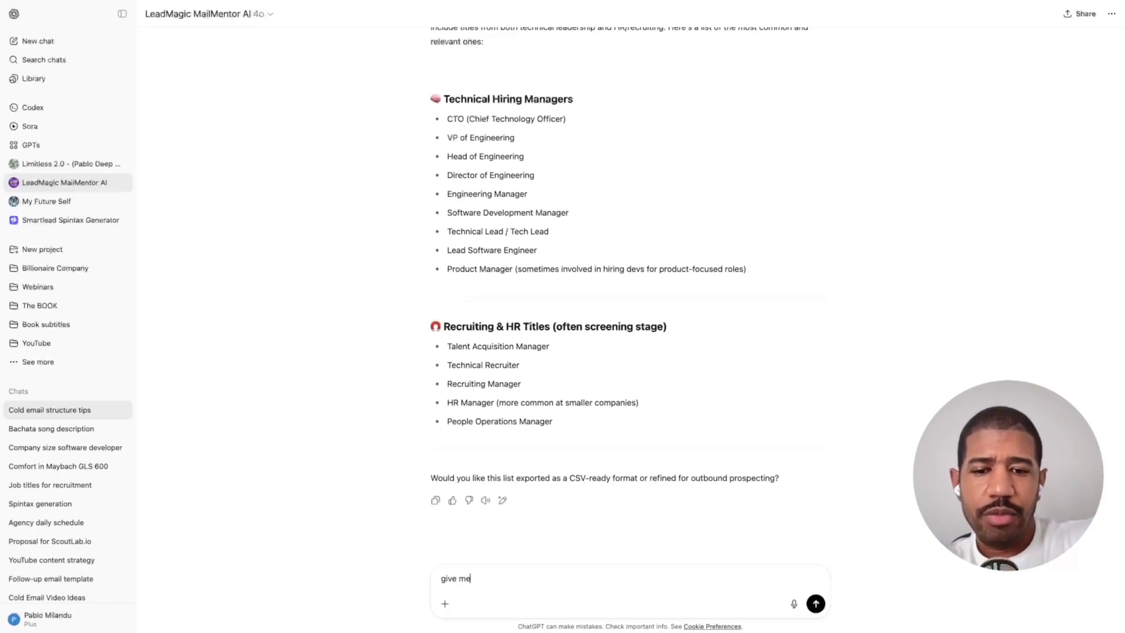
pyautogui.press('BackSpace')
pyautogui.press('BackSpace')
pyautogui.write('these to me in ')
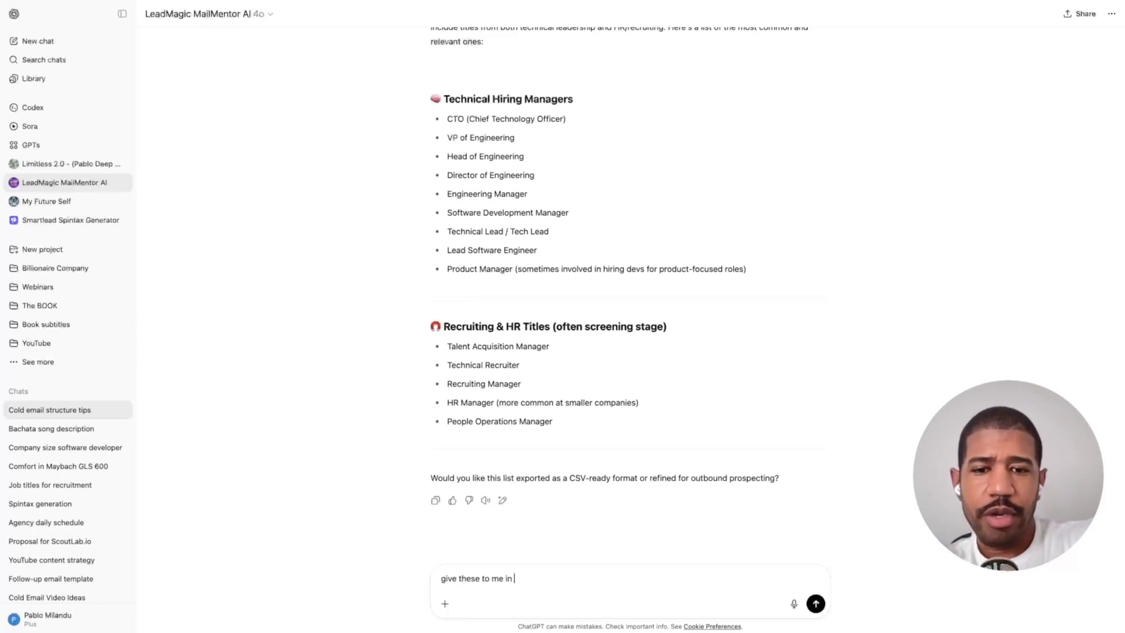
pyautogui.write('a comma separated ')
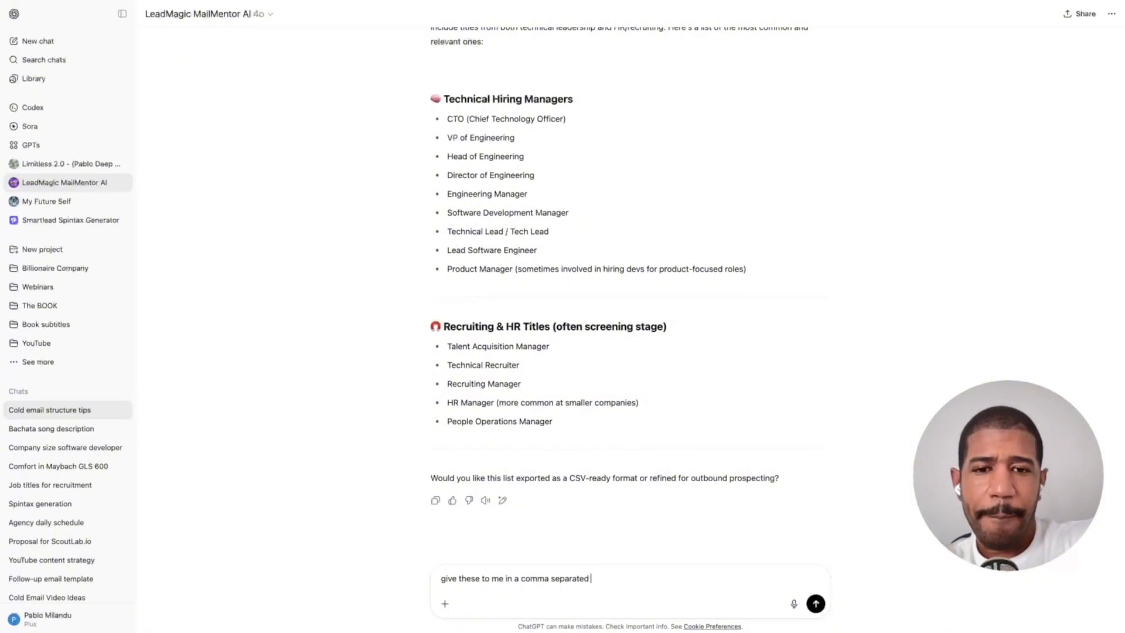
pyautogui.write('list,')
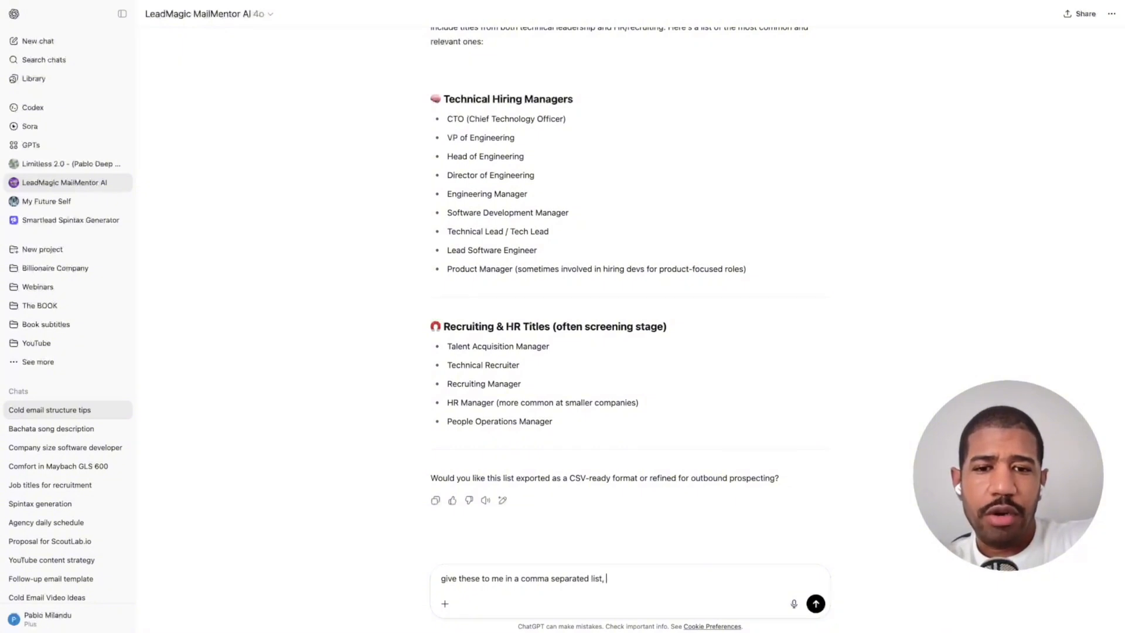
pyautogui.write(' no HR or TA')
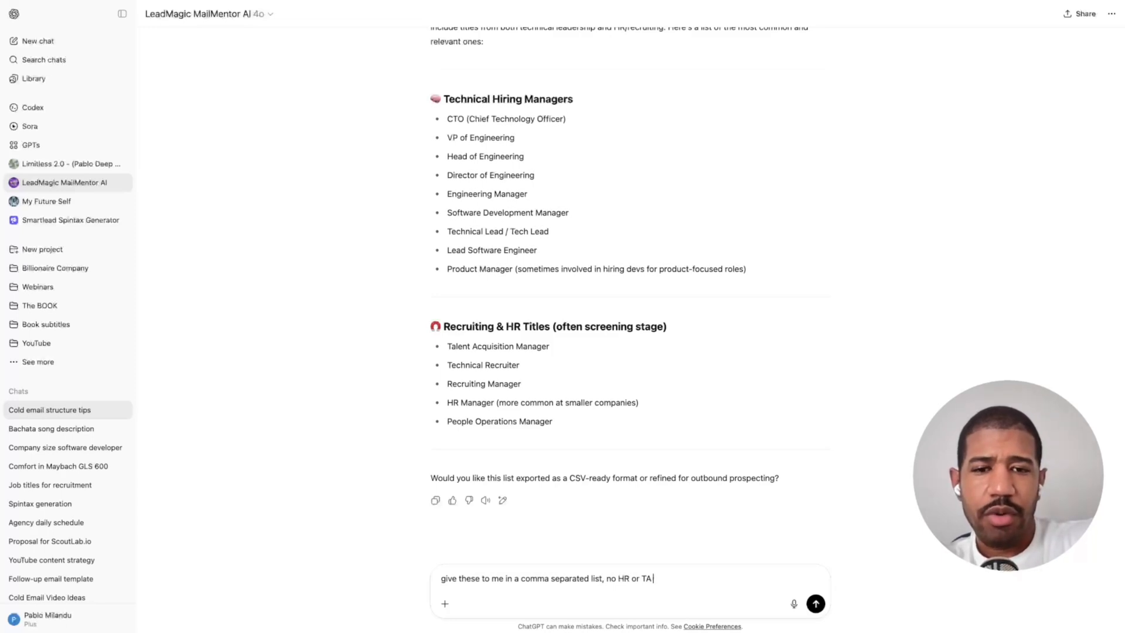
# Request the titles as a comma separated list with no HR or TA roles, and select the whole returned list.
pyautogui.write('  roles')
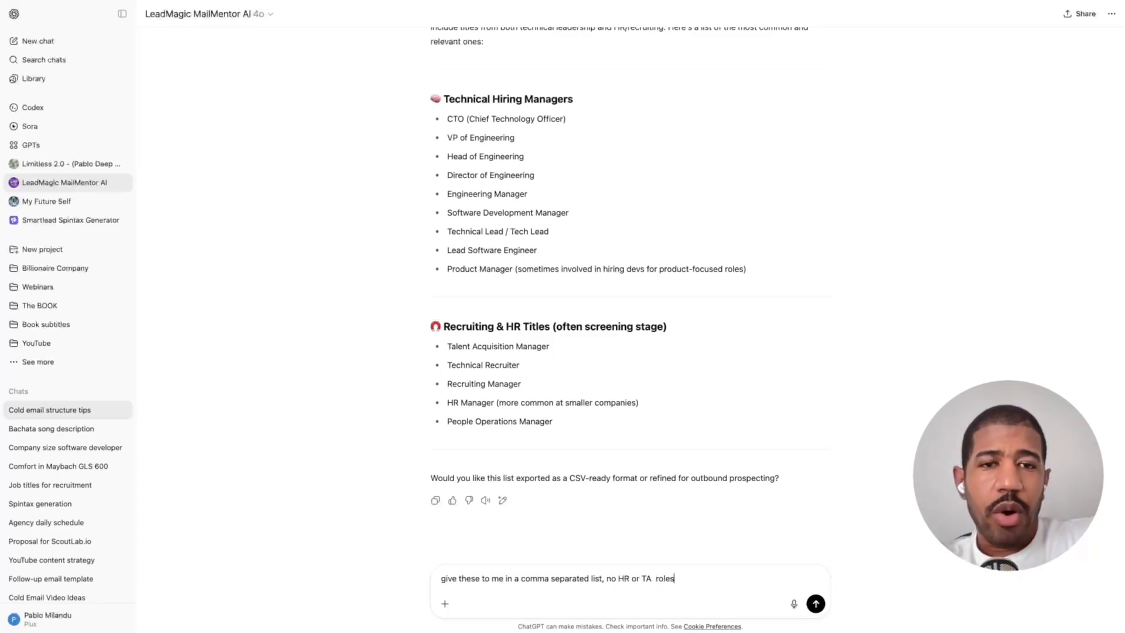
pyautogui.press('Return')
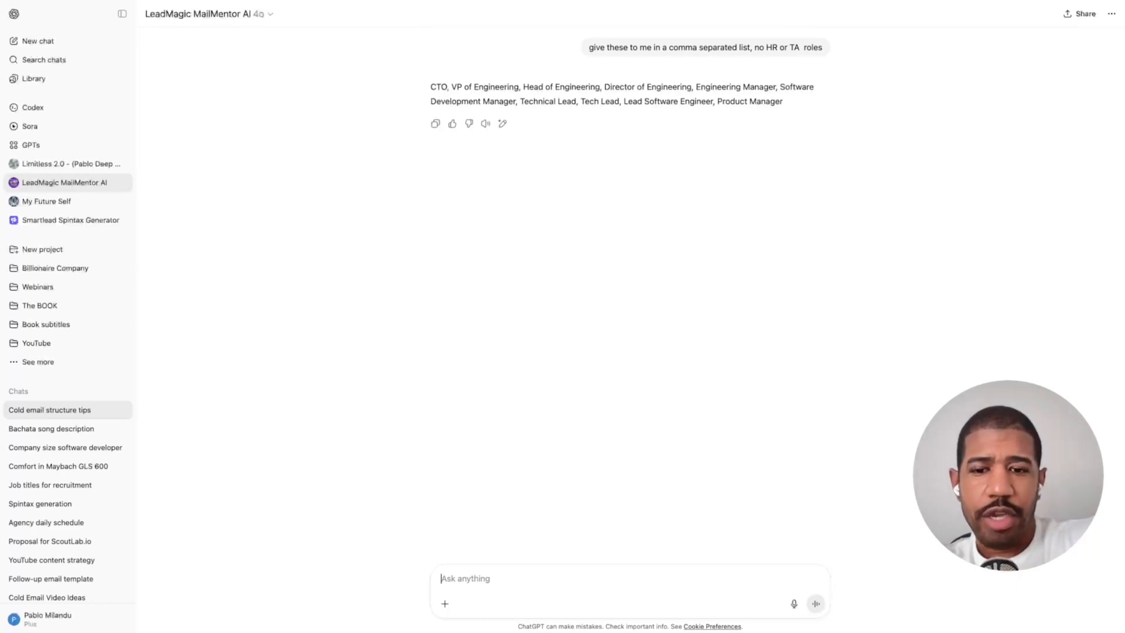
pyautogui.tripleClick(622, 94)
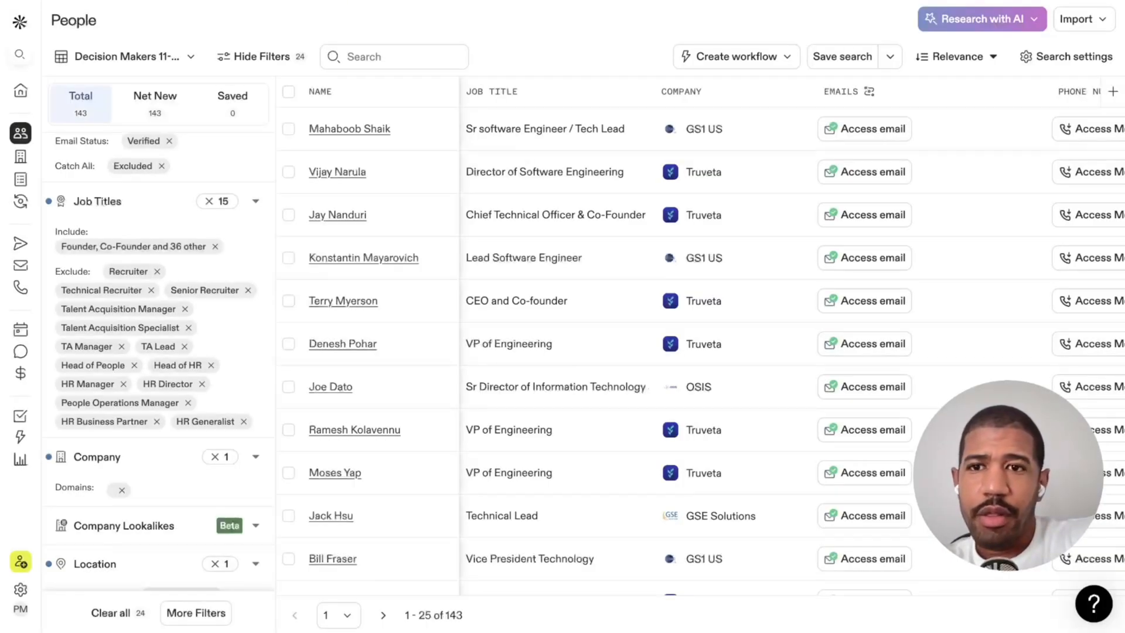
# Switch to Apollo's People search and examine the included titles in the Job Titles filter.
pyautogui.scroll(-2, 152, 361)
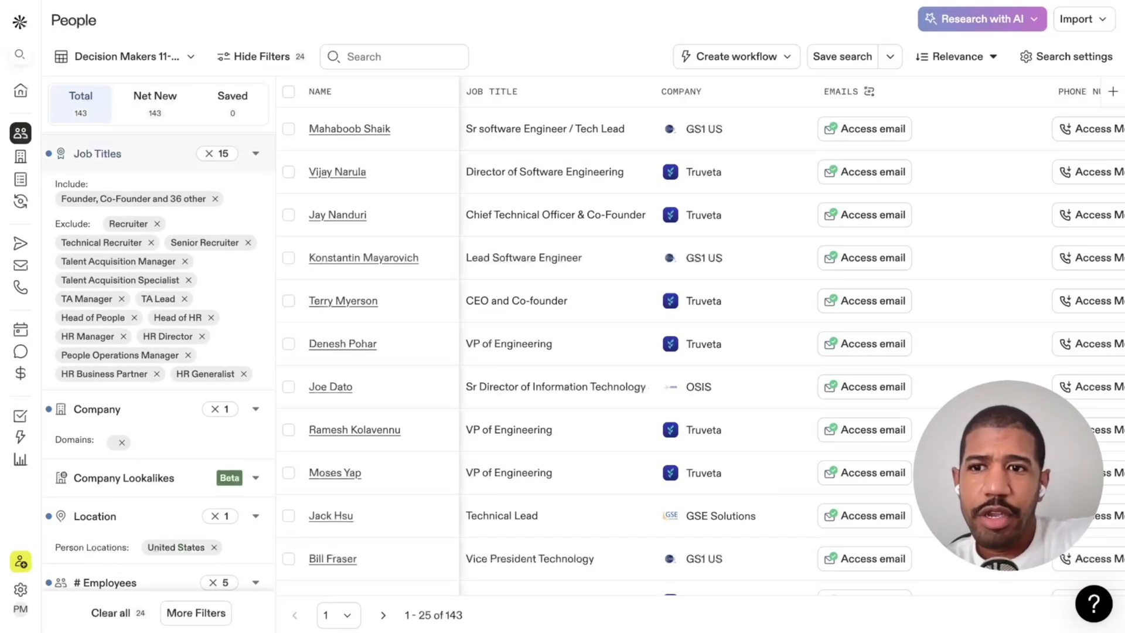
pyautogui.click(97, 153)
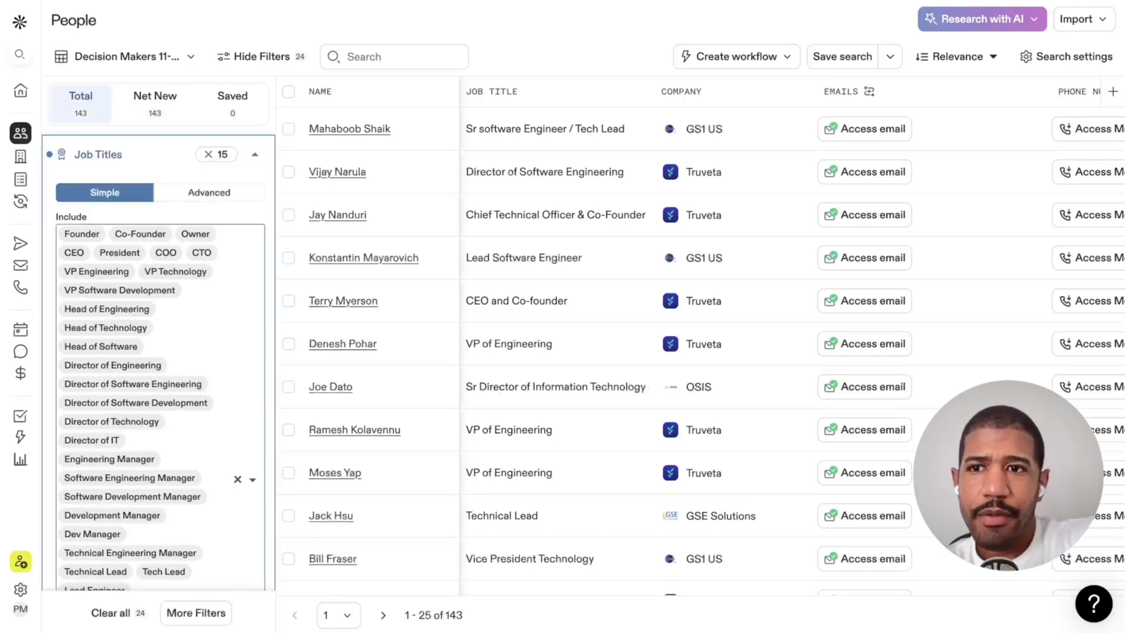
pyautogui.scroll(-5, 158, 351)
pyautogui.scroll(6, 158, 351)
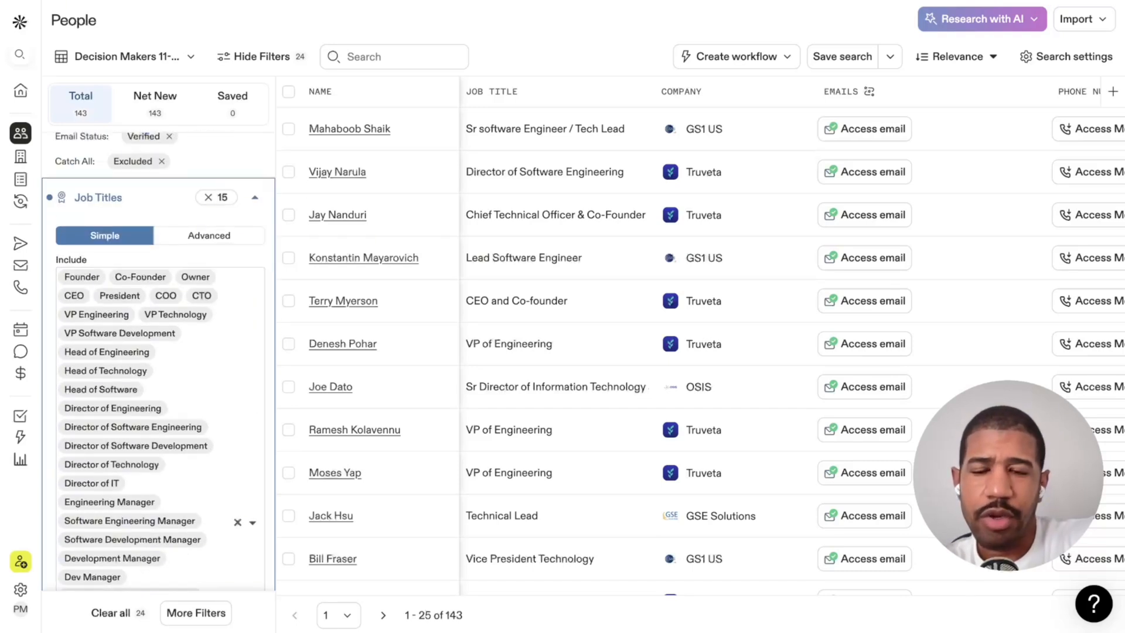
pyautogui.scroll(-1, 158, 361)
pyautogui.scroll(-3, 158, 361)
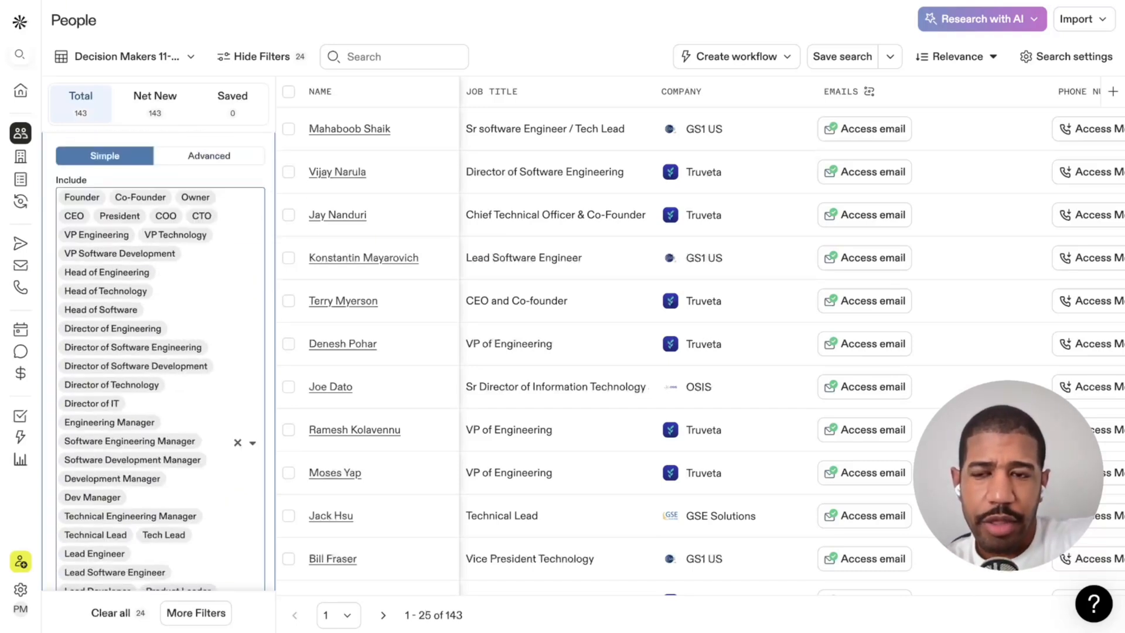
pyautogui.scroll(-15, 158, 361)
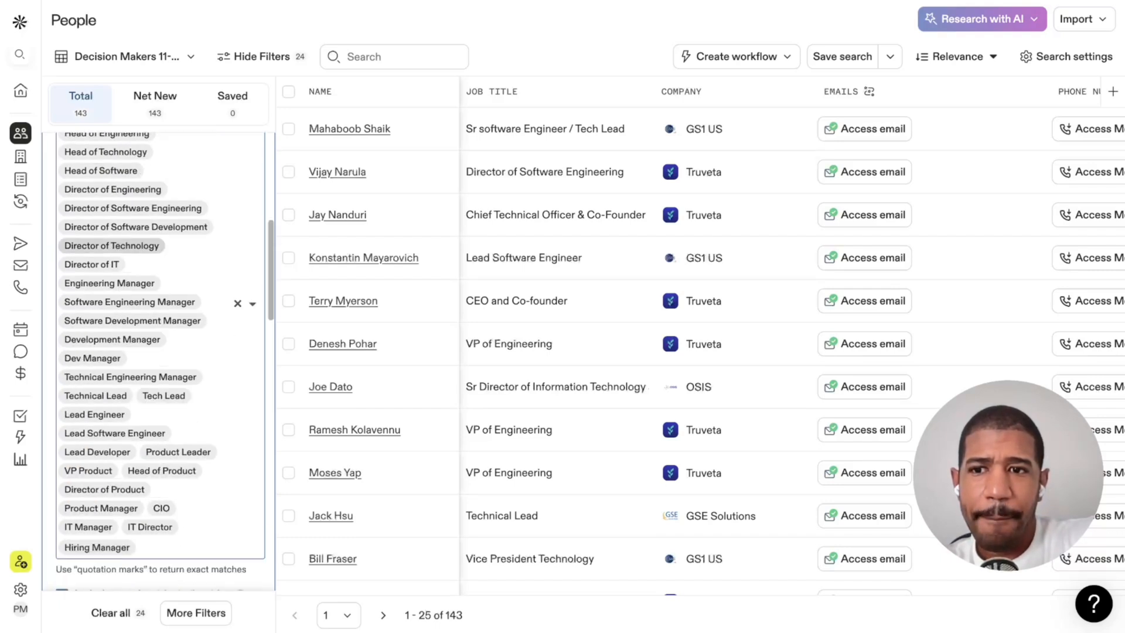
pyautogui.scroll(-2, 160, 361)
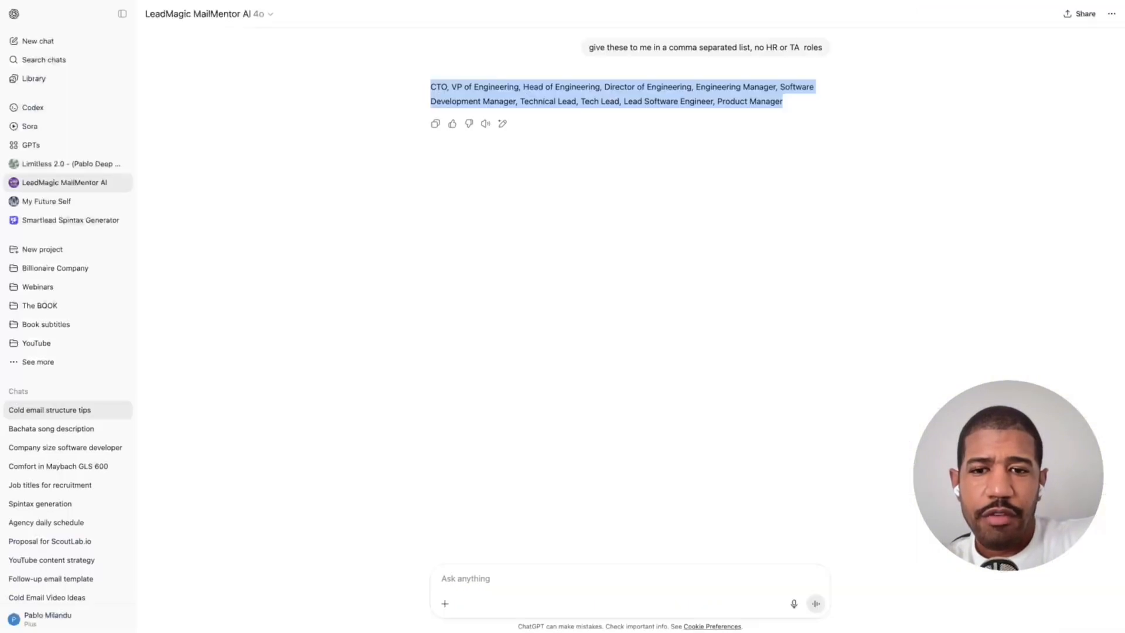
# Switch to ChatGPT, ask "give me the job titles to EXCLUDE - notably HR and TA roles", and select the returned titles.
pyautogui.click(459, 600)
pyautogui.write('give me the job titles')
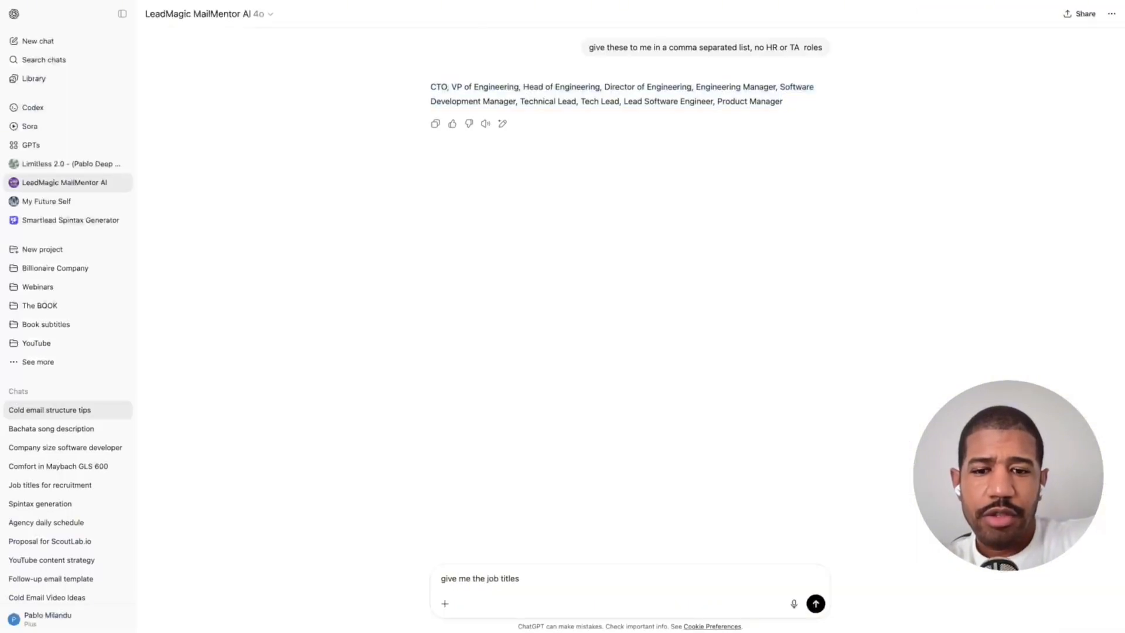
pyautogui.write(' to EXCLU')
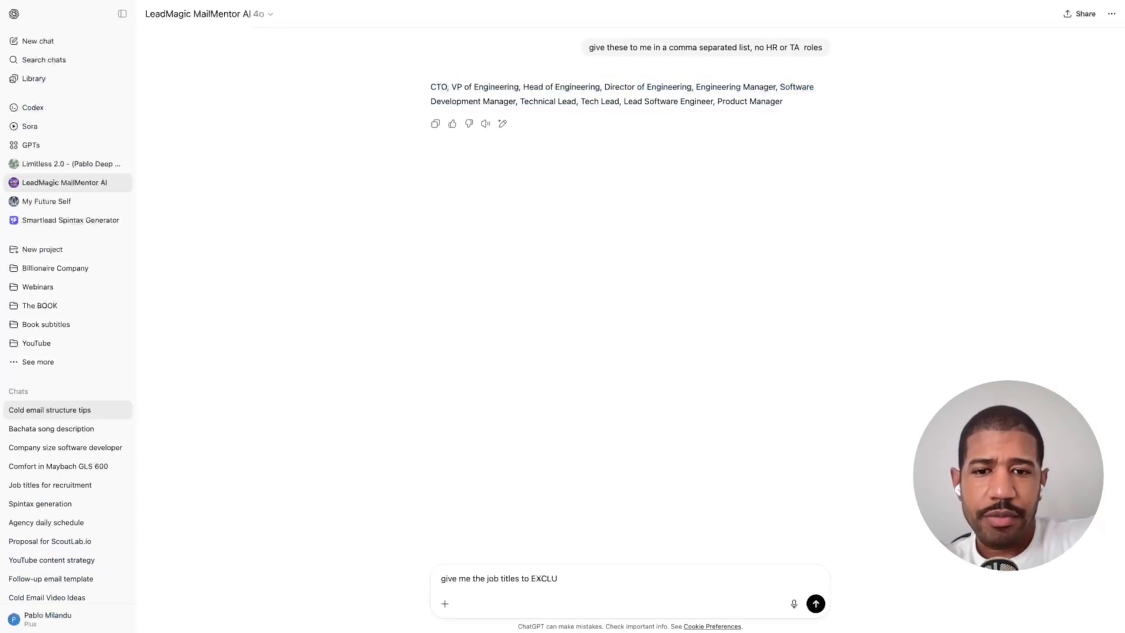
pyautogui.write('DE -')
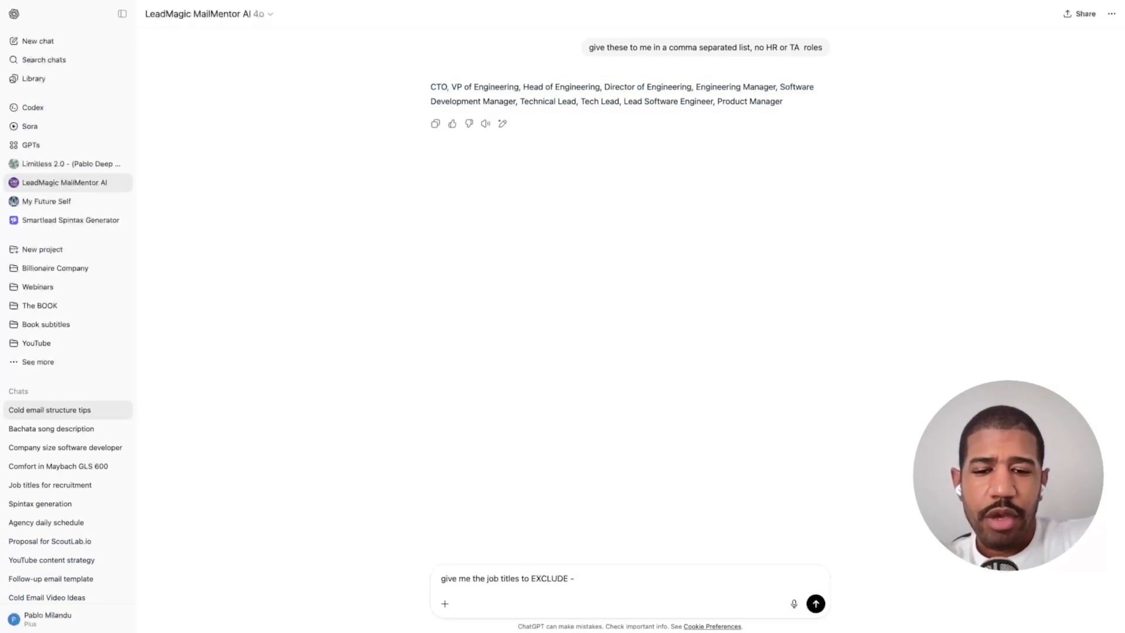
pyautogui.write(' notably HR a')
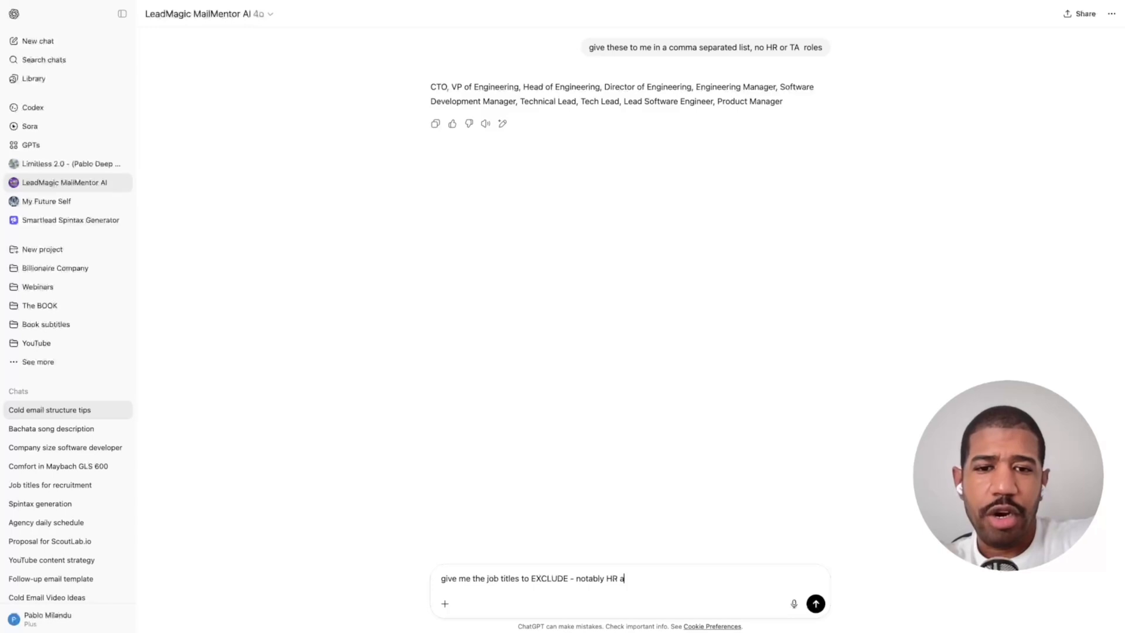
pyautogui.write('nd TA roles')
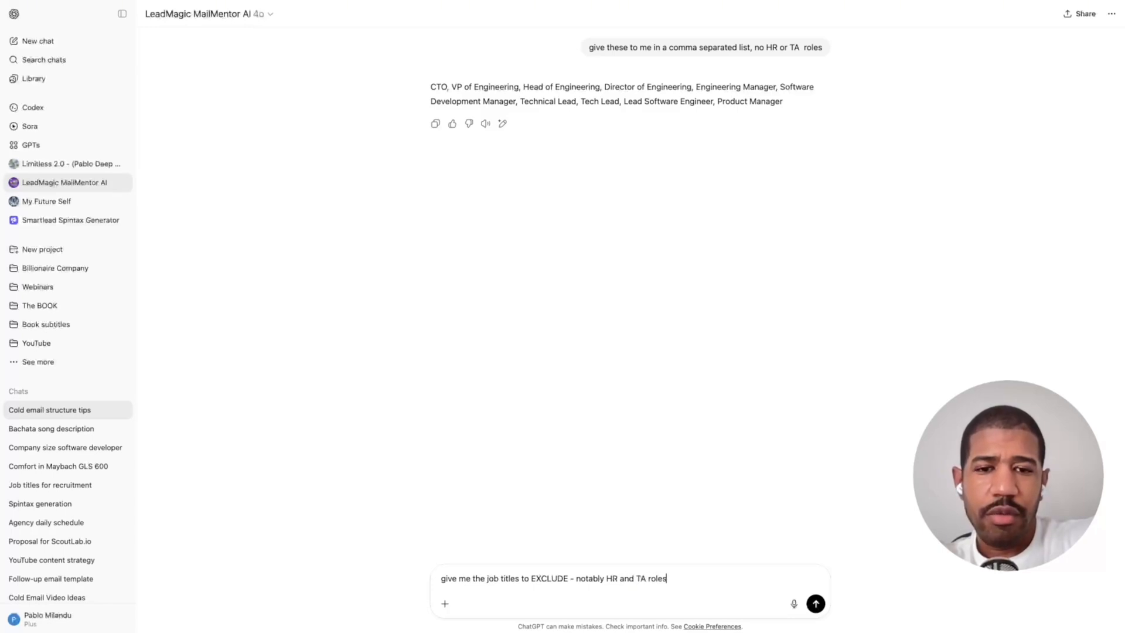
pyautogui.press('Return')
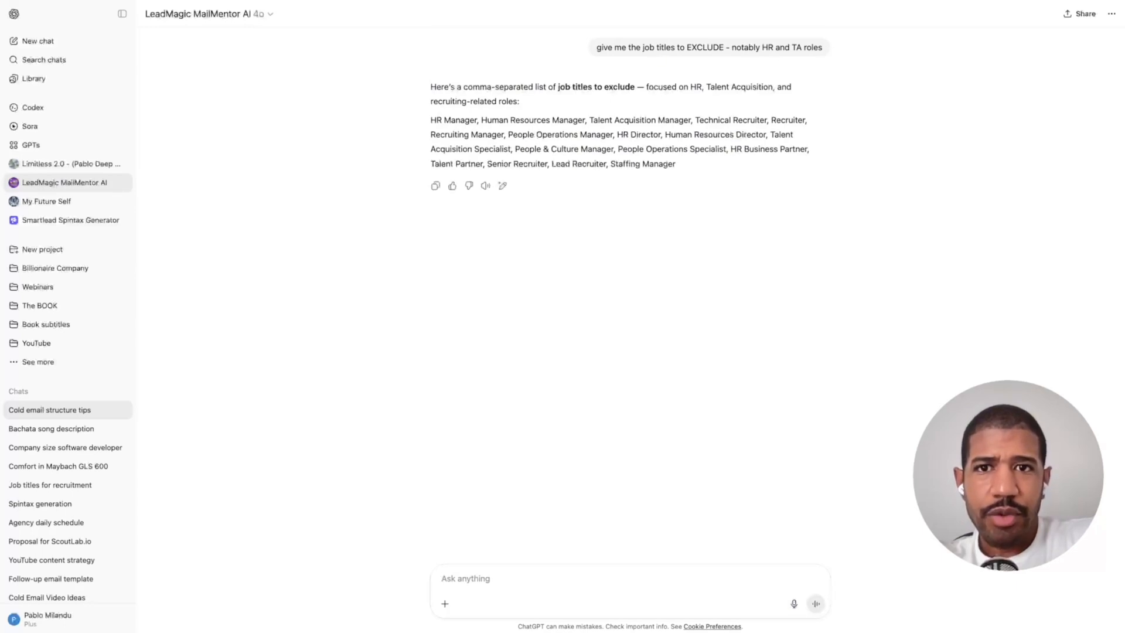
pyautogui.moveTo(431, 120); pyautogui.dragTo(676, 163)
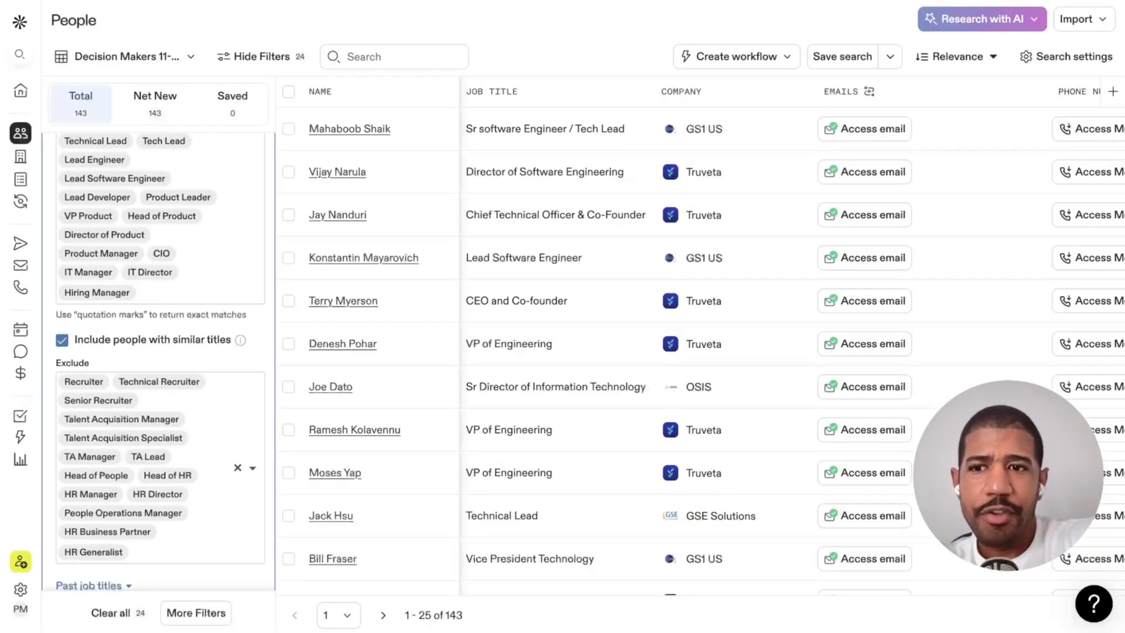
# Switch to Apollo and examine the excluded job titles, then the Email Status filter's verified and catch-all settings.
pyautogui.scroll(-2, 123, 341)
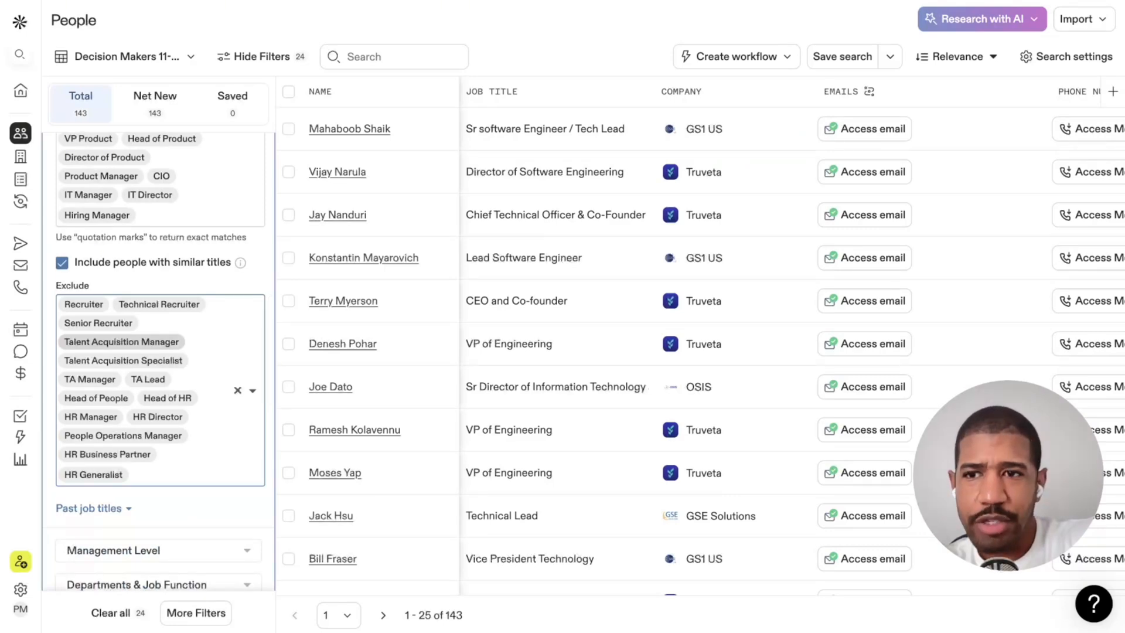
pyautogui.doubleClick(73, 286)
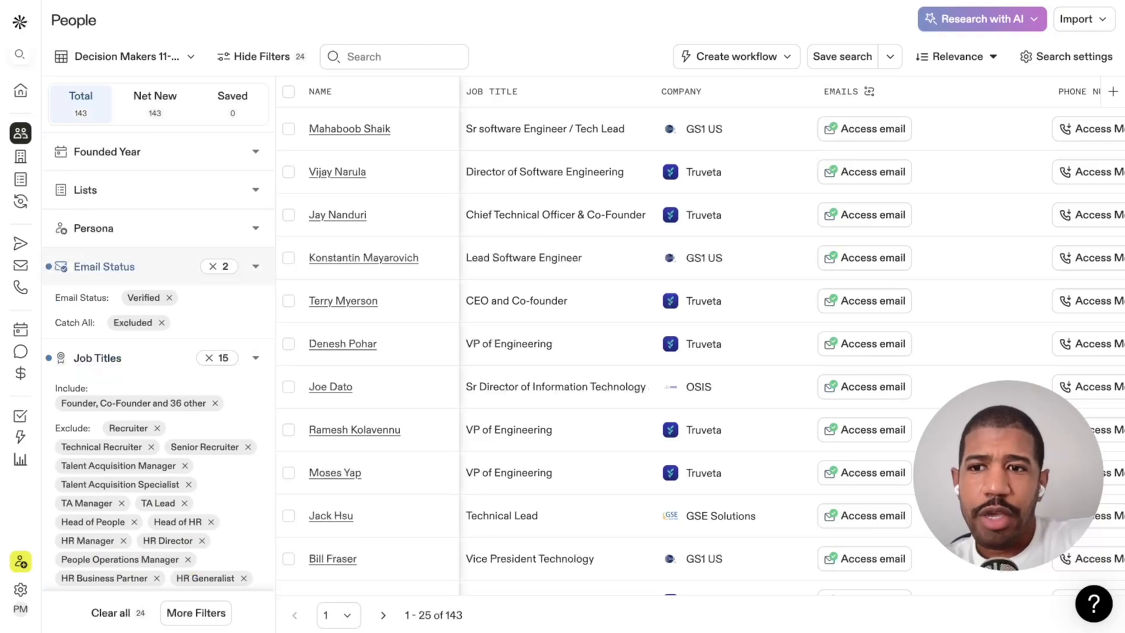
pyautogui.click(158, 266)
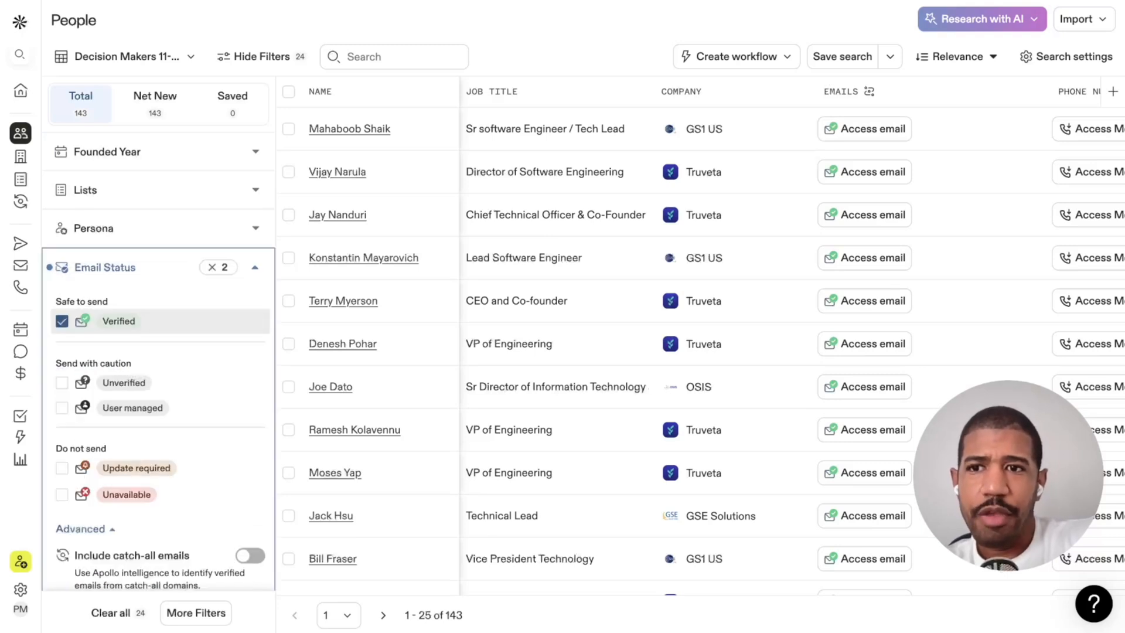
pyautogui.scroll(-2, 158, 299)
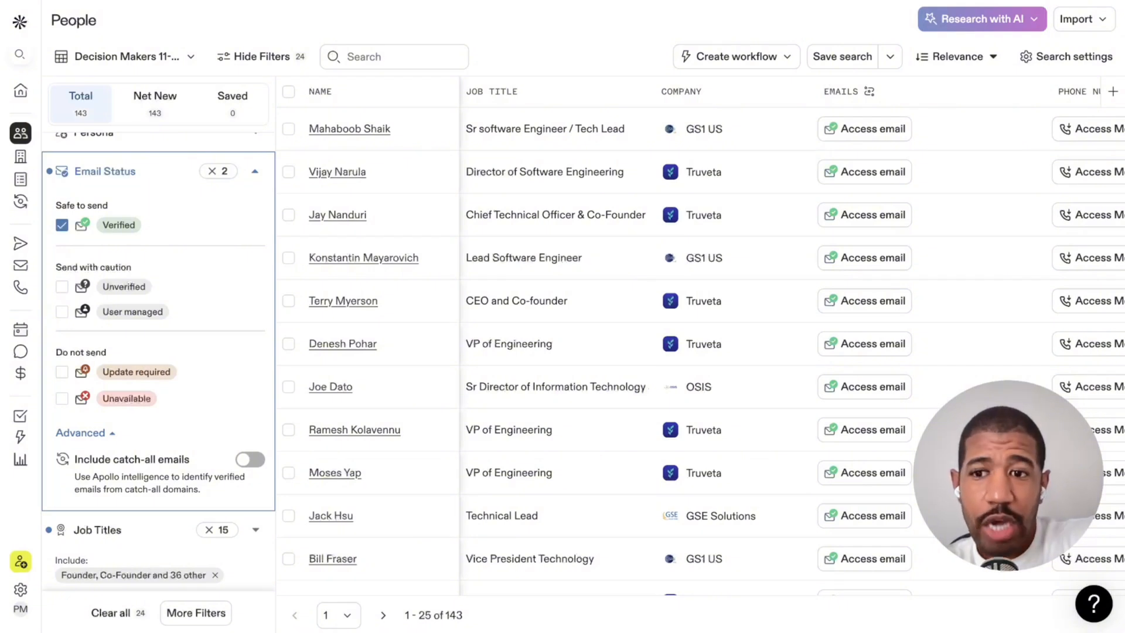
pyautogui.scroll(-1, 159, 361)
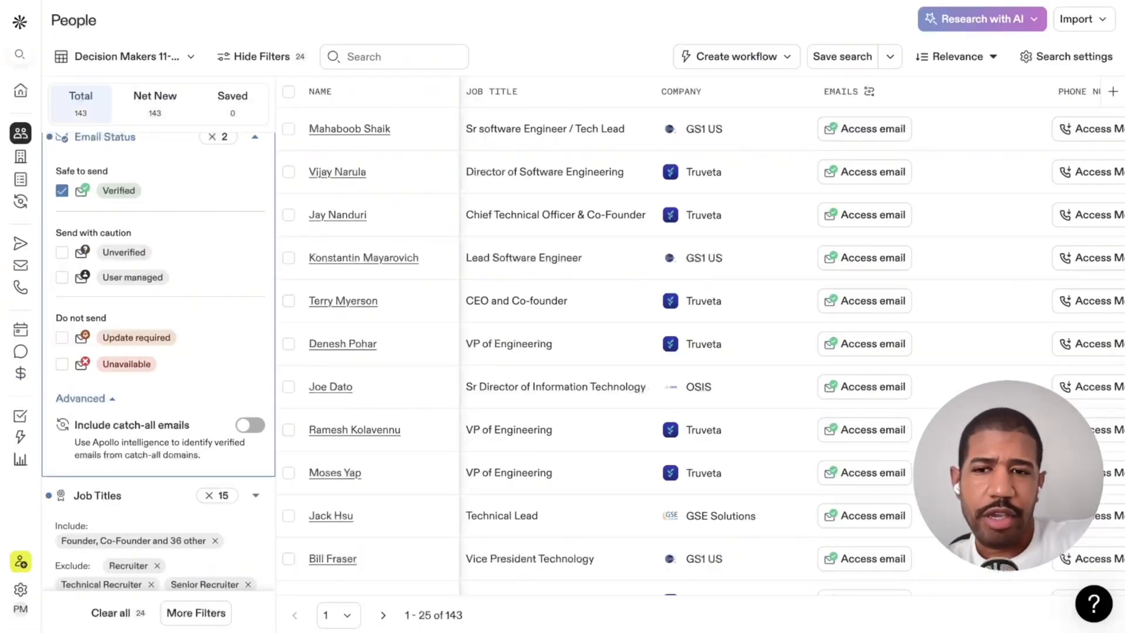
pyautogui.scroll(-1, 159, 361)
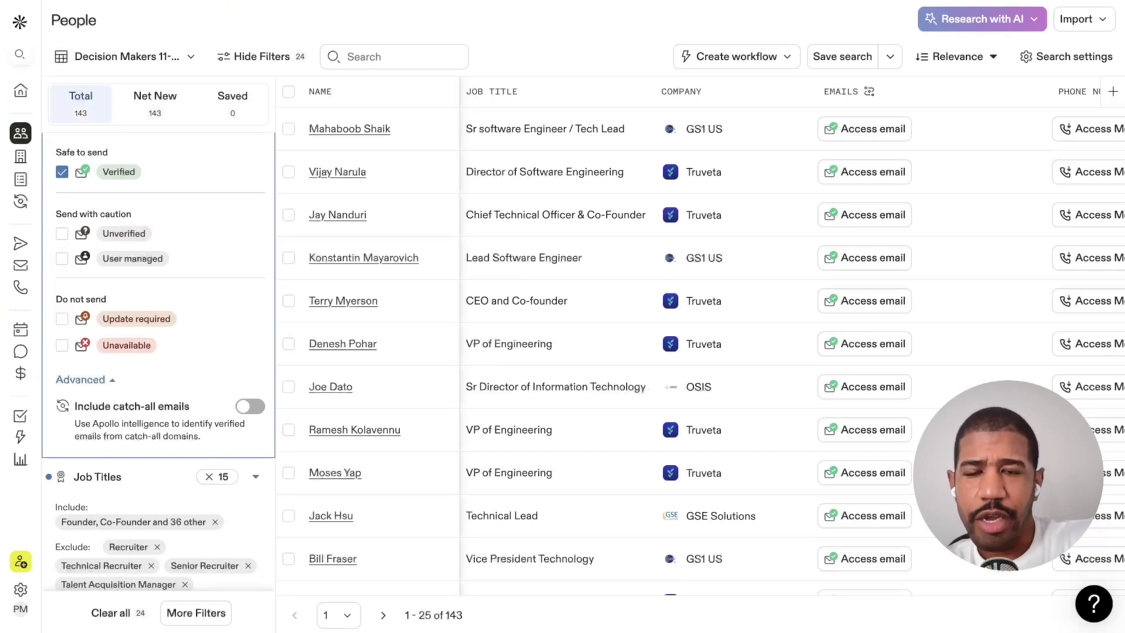
pyautogui.scroll(5, 158, 361)
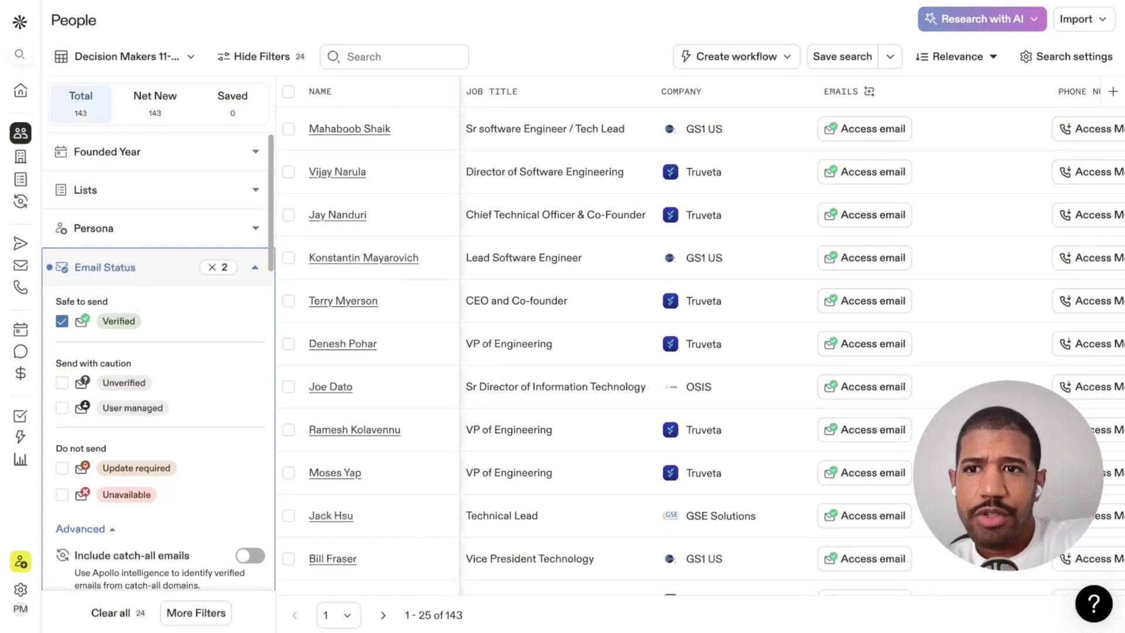
pyautogui.click(158, 268)
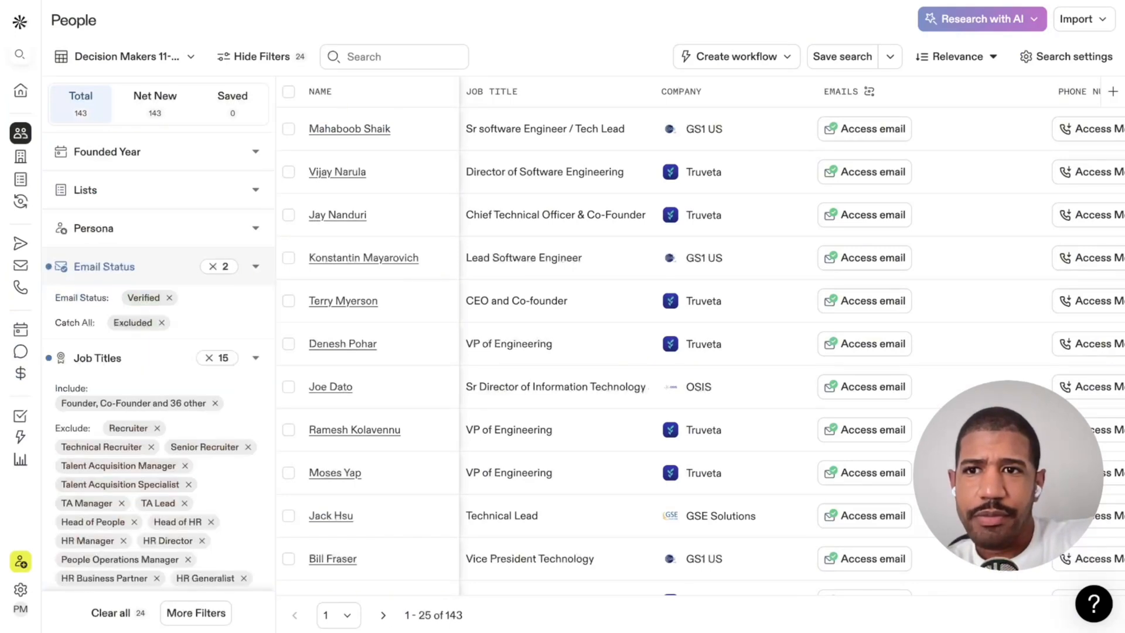
# Examine the company, location and remaining search filters, including the predefined ranges of the # Employees filter.
pyautogui.scroll(-10, 159, 361)
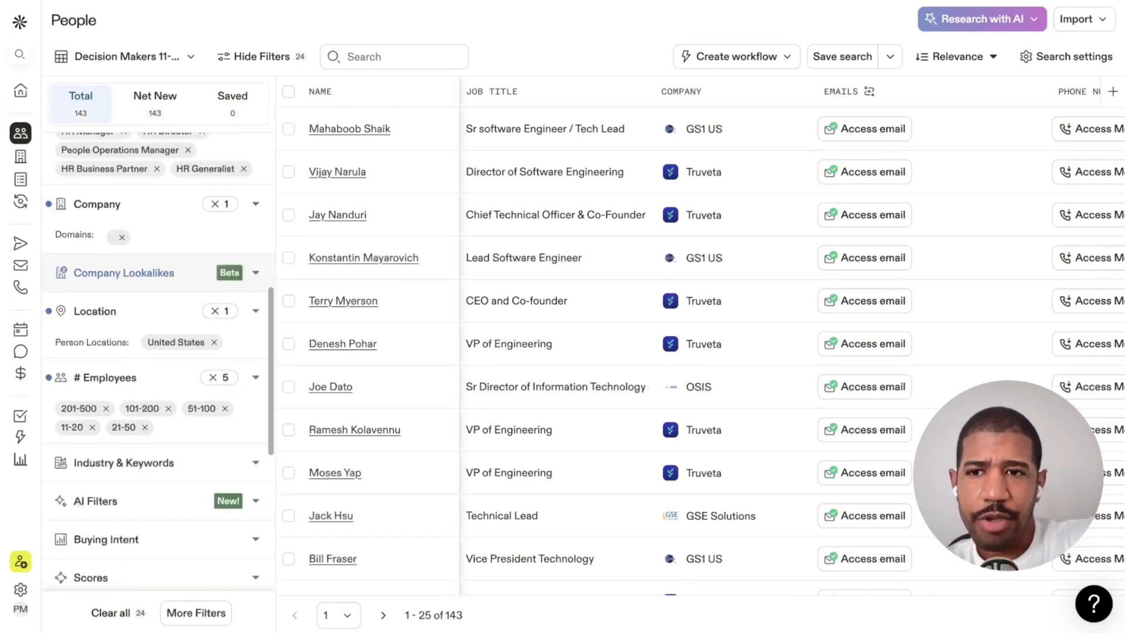
pyautogui.scroll(-1, 159, 271)
pyautogui.scroll(-1, 159, 246)
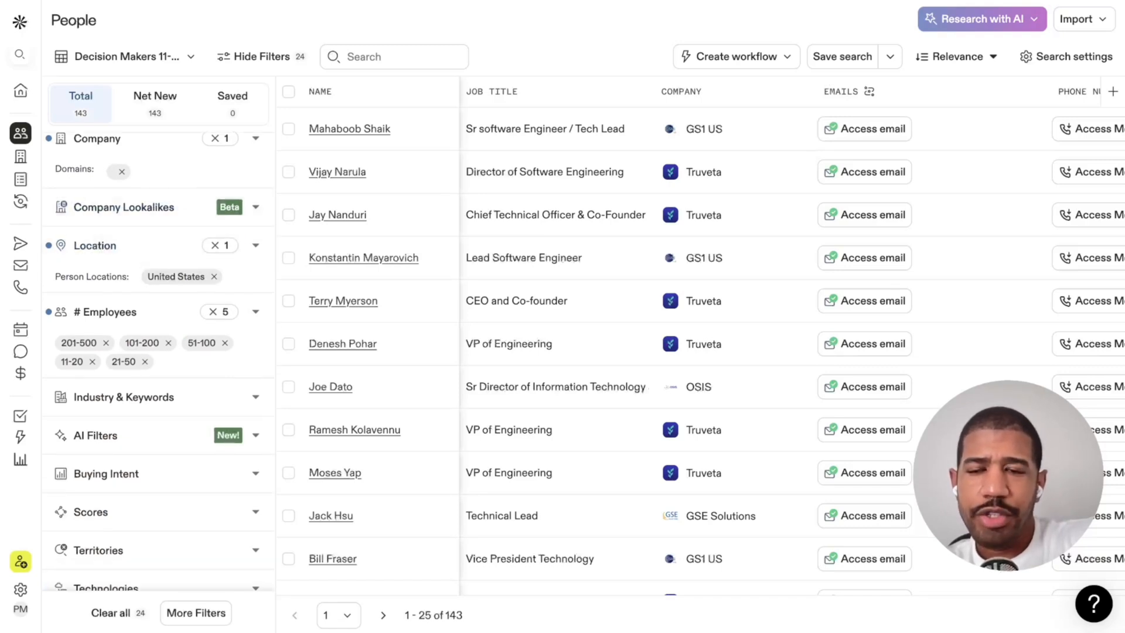
pyautogui.scroll(-1, 158, 361)
pyautogui.scroll(-2, 158, 334)
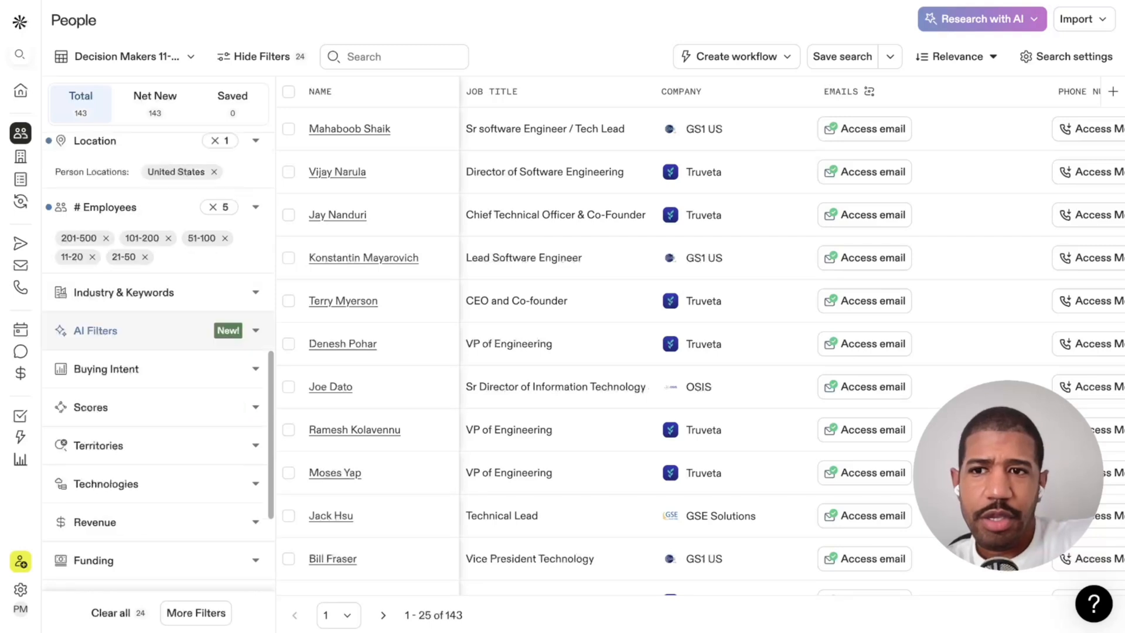
pyautogui.scroll(-1, 158, 331)
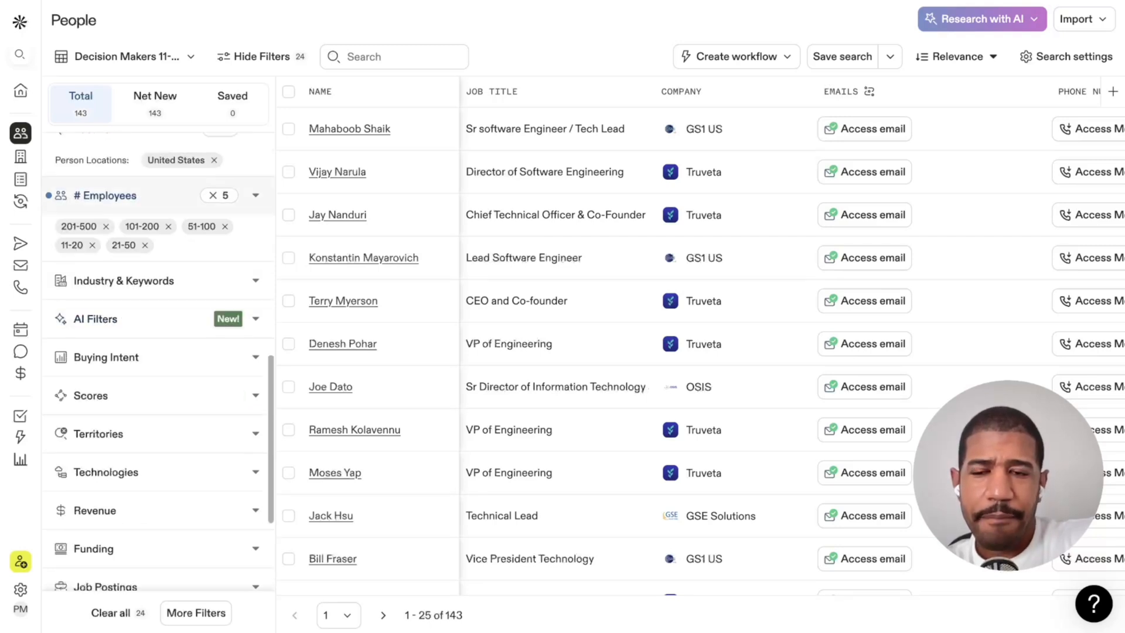
pyautogui.click(146, 195)
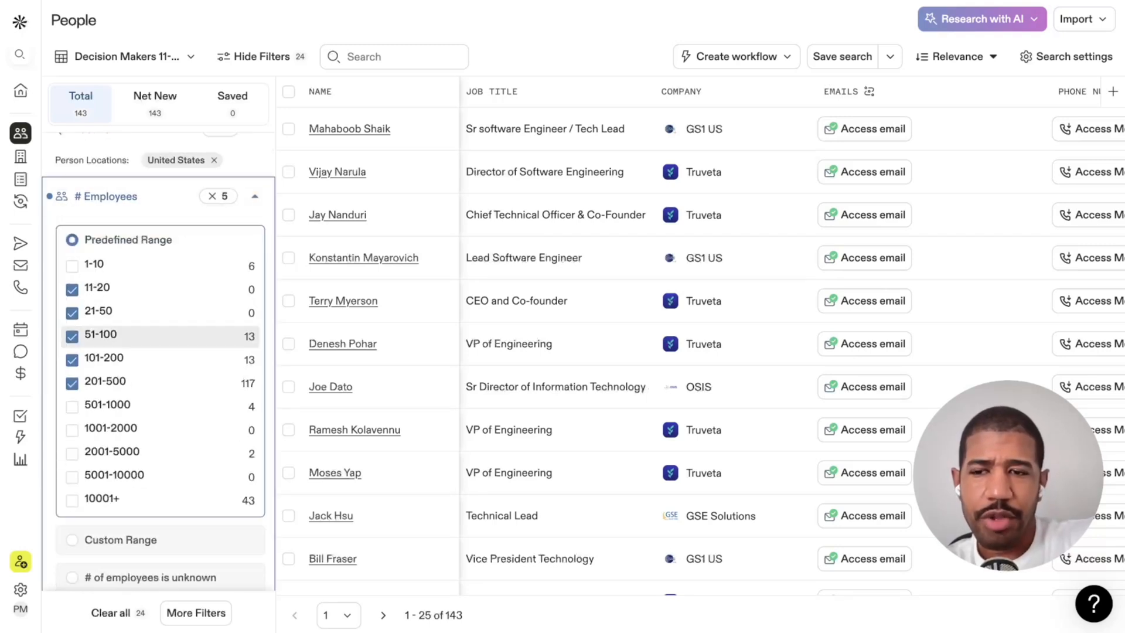
pyautogui.scroll(-3, 158, 351)
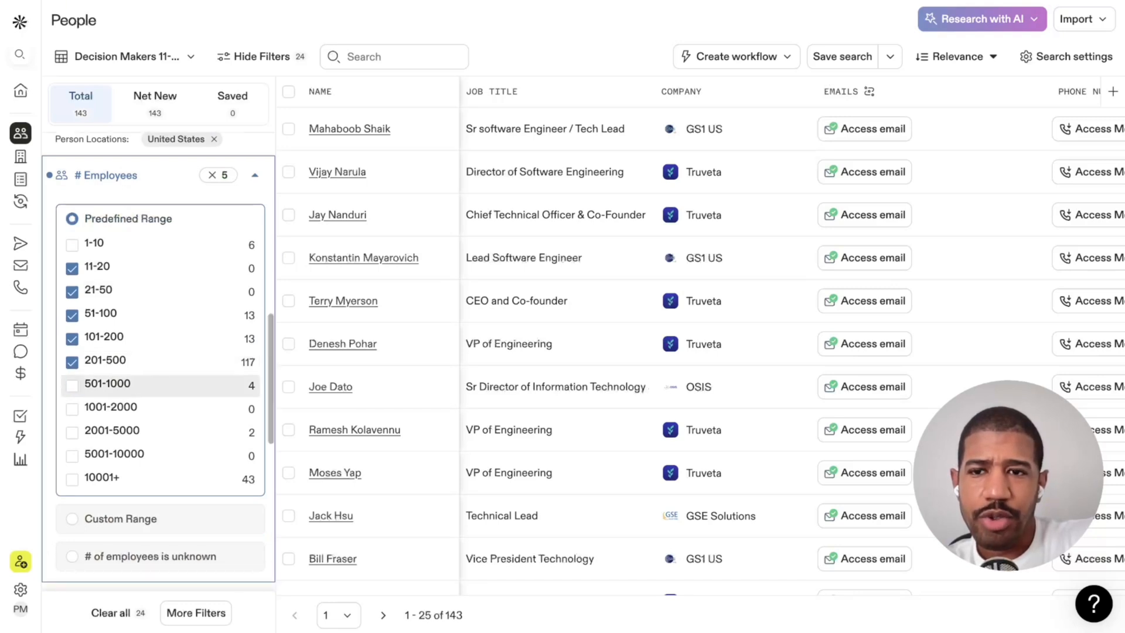
pyautogui.scroll(-3, 159, 305)
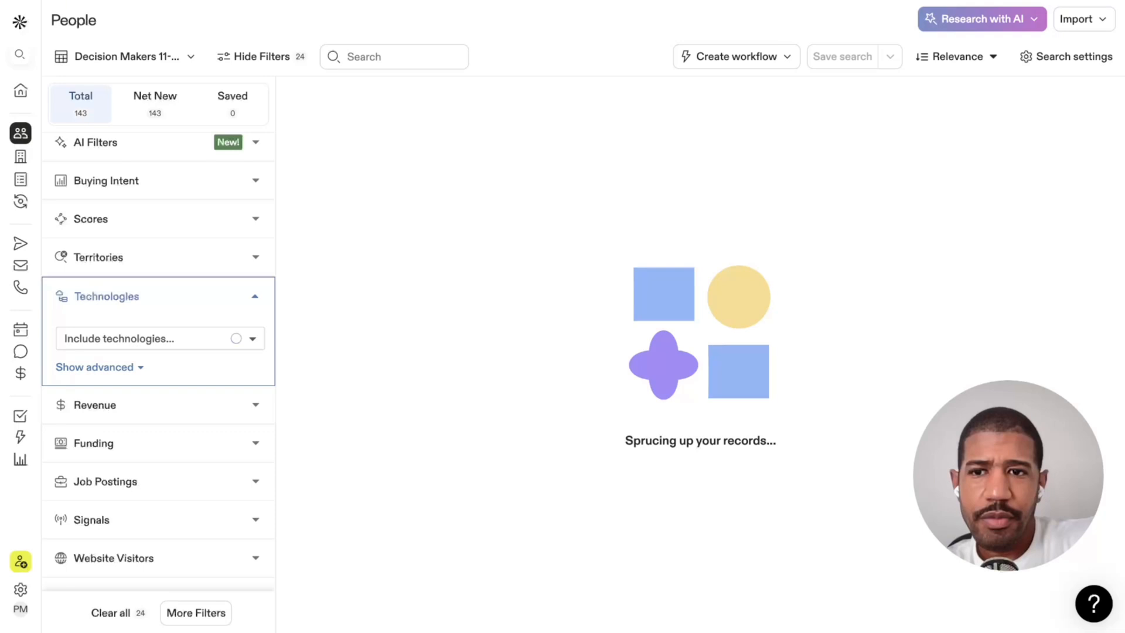
# Clear all selected ranges from the # Employees filter and open its predefined range choices.
pyautogui.scroll(1, 123, 296)
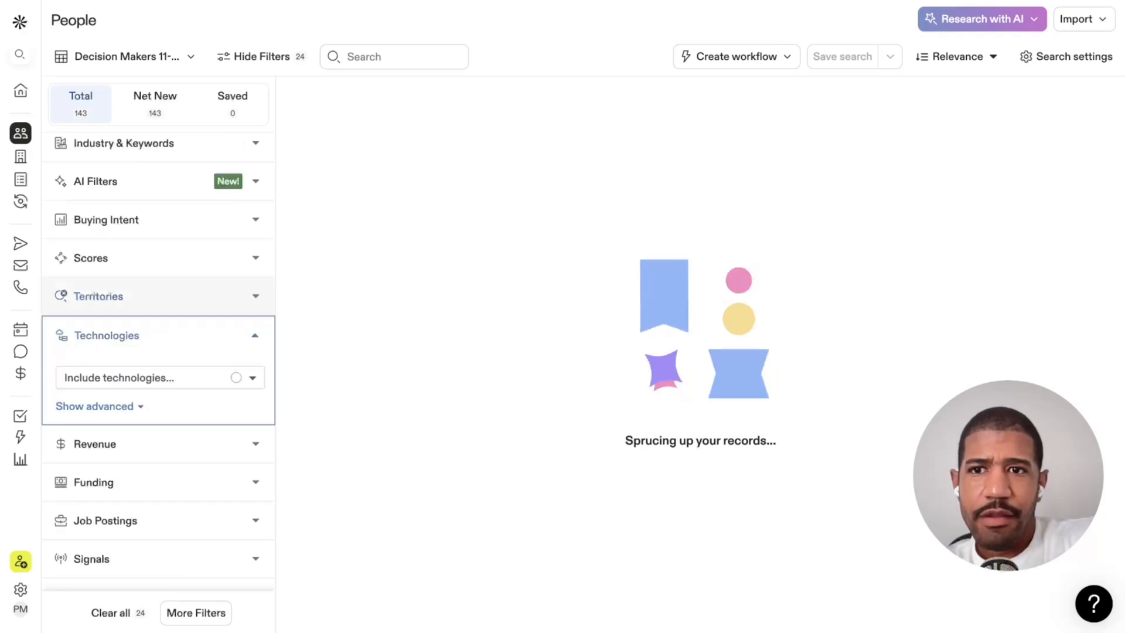
pyautogui.scroll(2, 159, 264)
pyautogui.scroll(2, 213, 227)
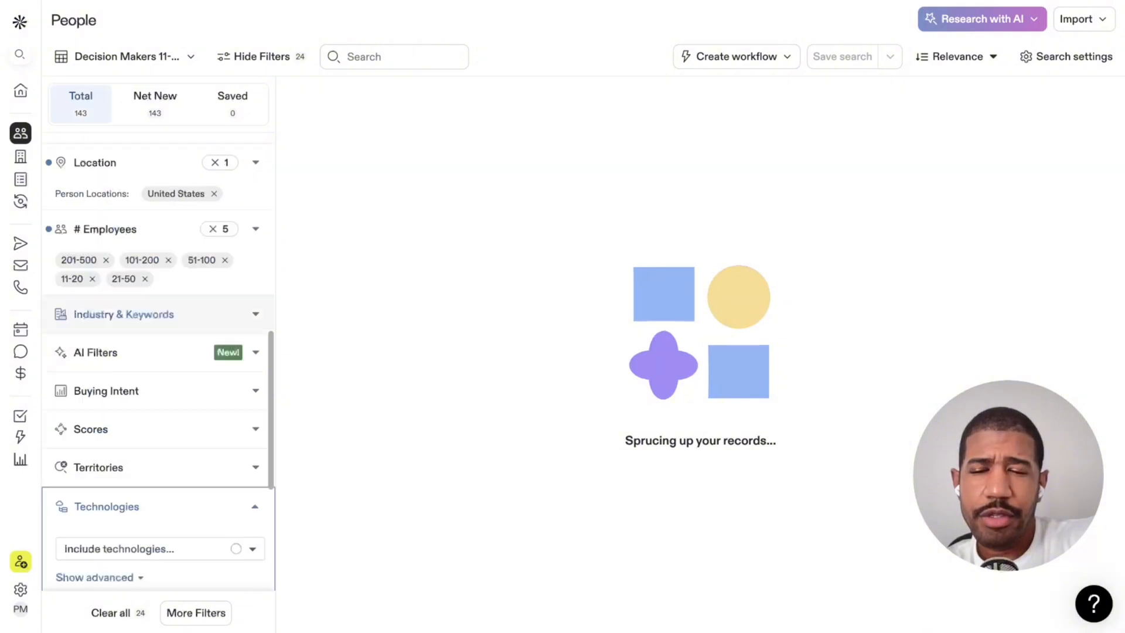
pyautogui.click(214, 229)
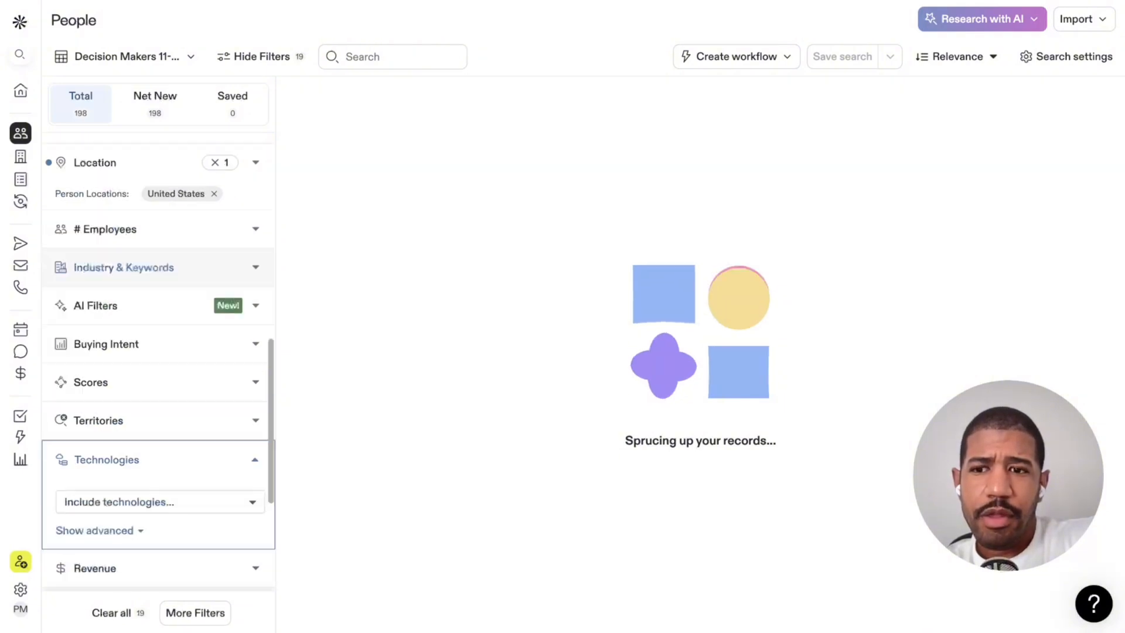
pyautogui.click(158, 229)
pyautogui.scroll(-2, 158, 241)
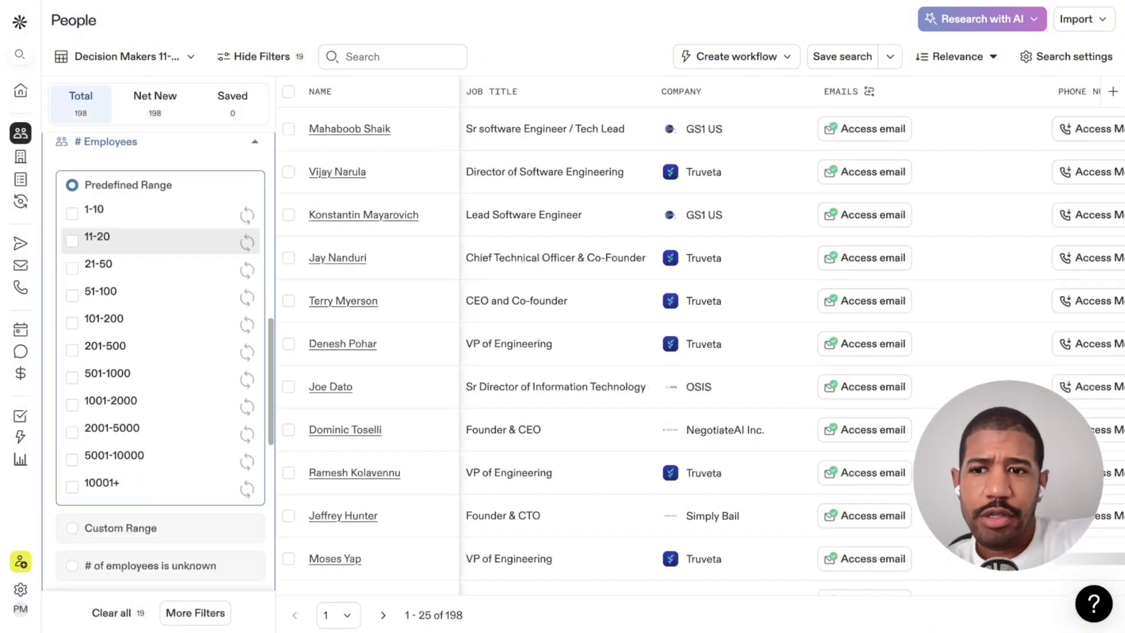
pyautogui.scroll(-1, 158, 316)
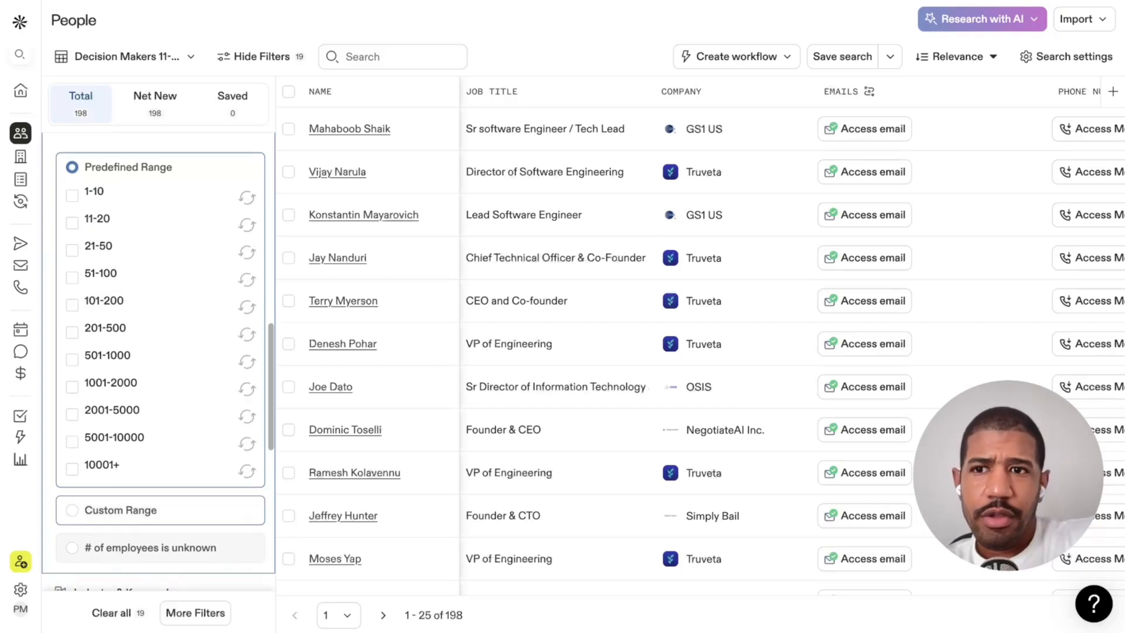
pyautogui.scroll(-1, 158, 504)
pyautogui.click(158, 438)
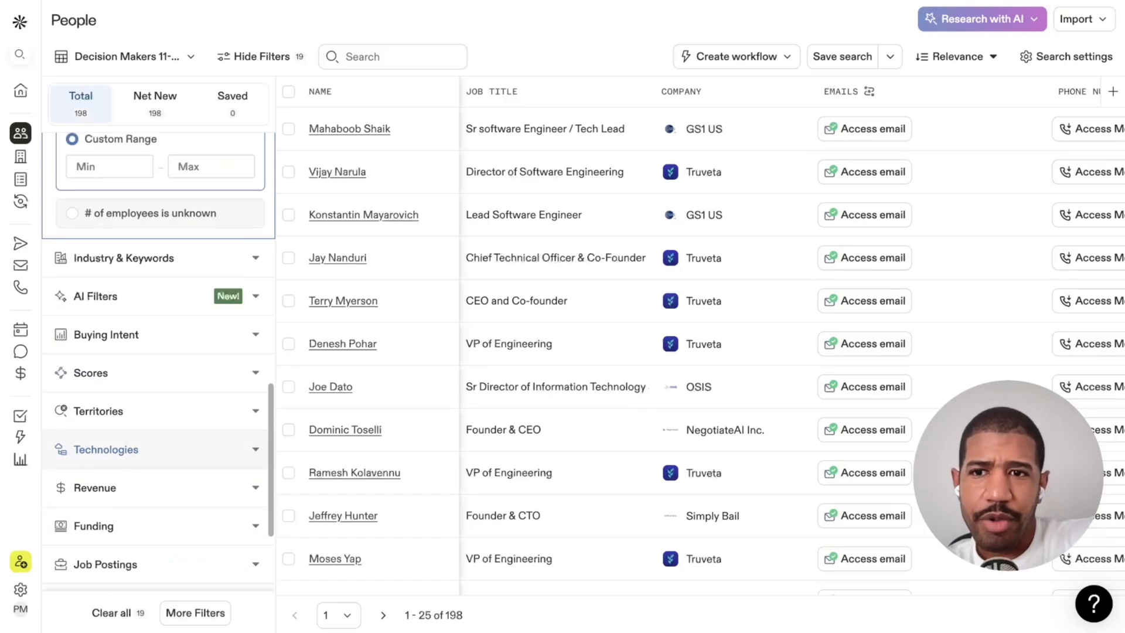
pyautogui.scroll(2, 158, 440)
pyautogui.scroll(1, 111, 332)
pyautogui.click(110, 332)
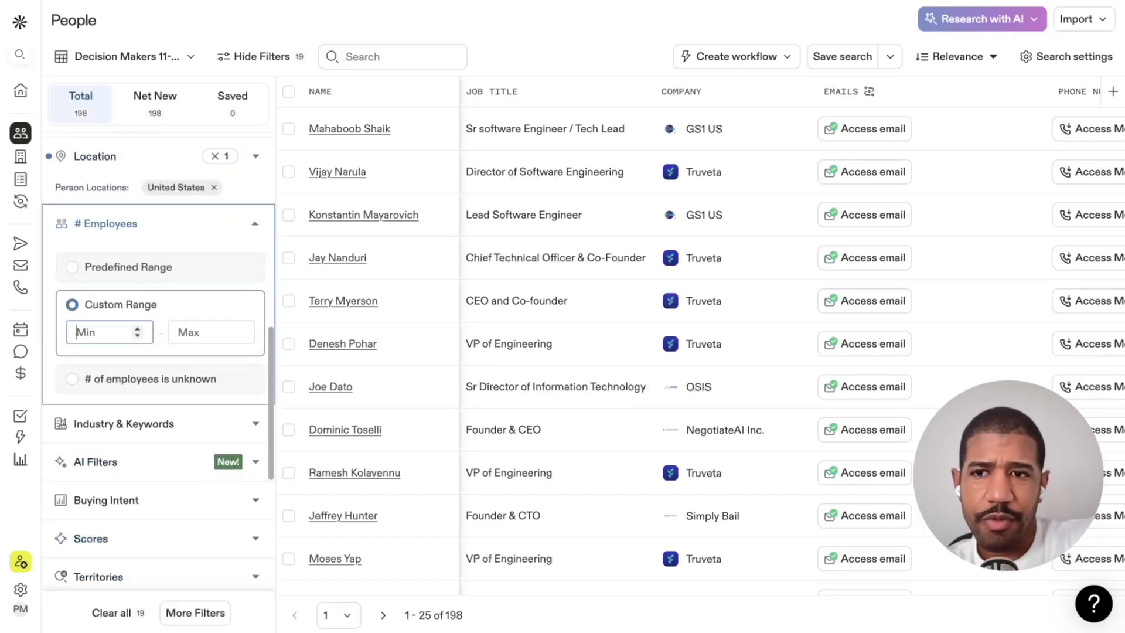
pyautogui.click(205, 333)
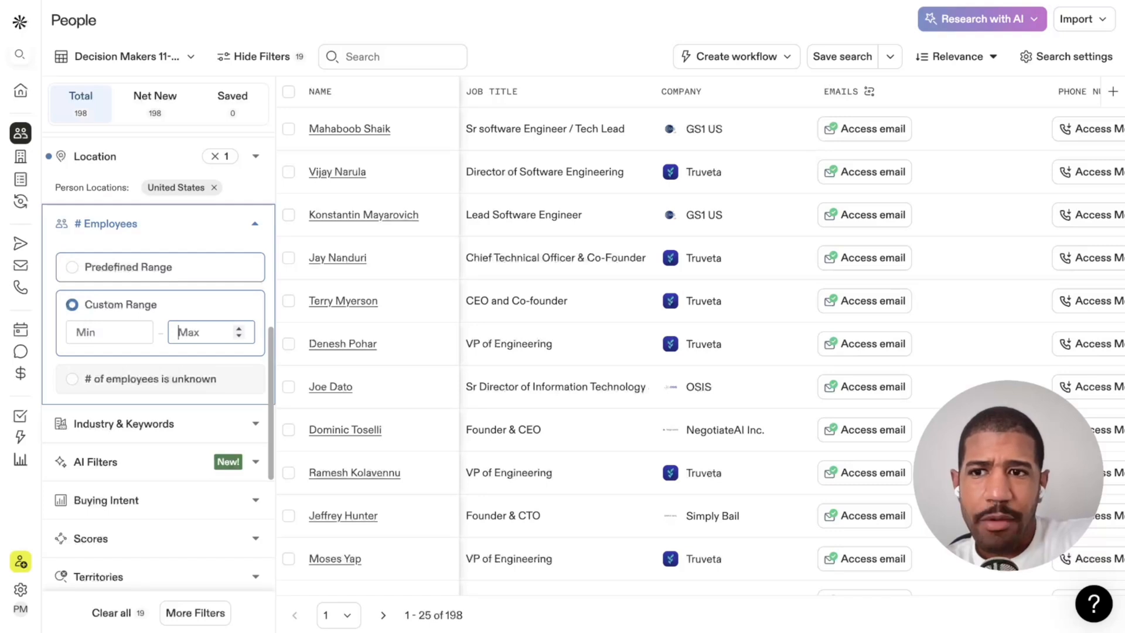
# Limit the # Employees filter to the predefined ranges 11-20, 21-50, 51-100, 101-200 and 201-500.
pyautogui.click(128, 266)
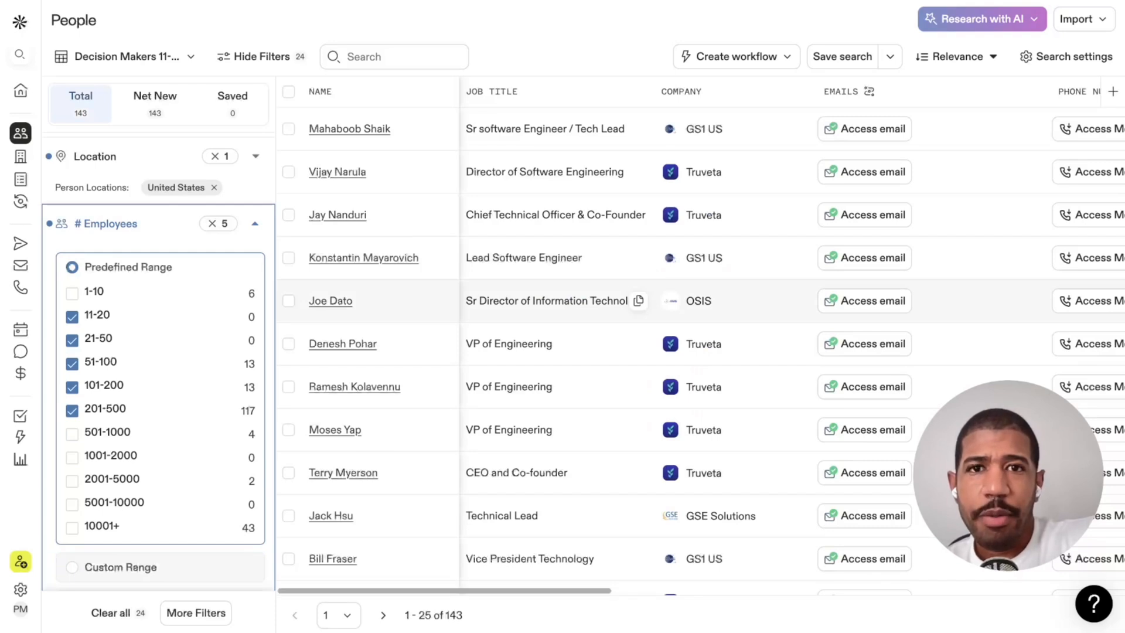
pyautogui.scroll(-5, 158, 363)
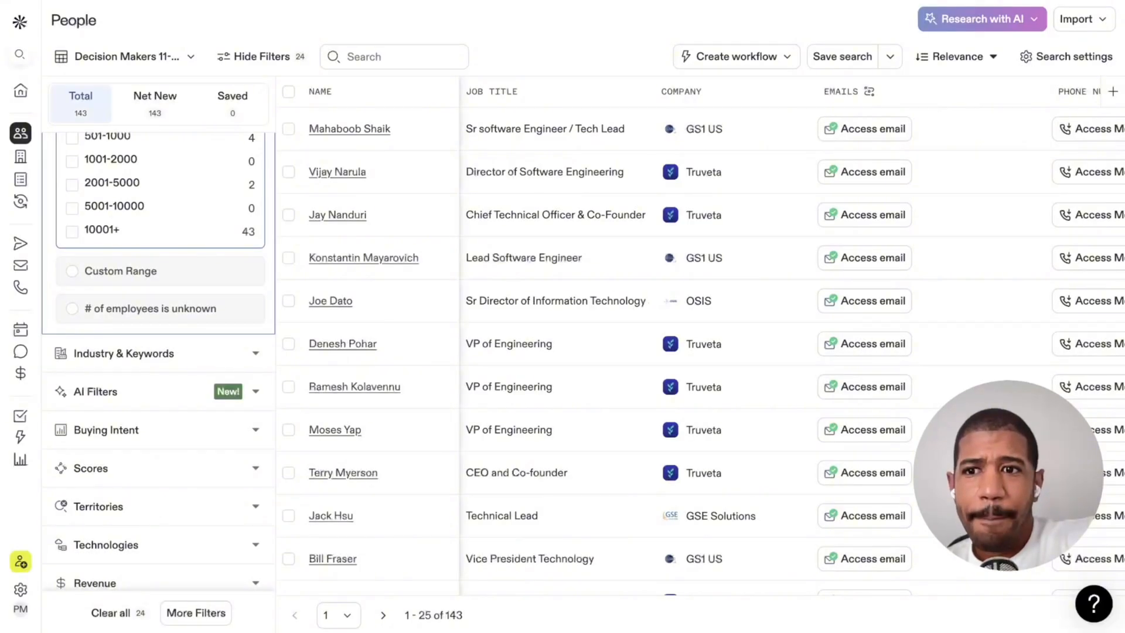
# Open the Company filter, expand its include/exclude list of companies, and review the Job Titles and Email Status filters.
pyautogui.scroll(8, 158, 363)
pyautogui.scroll(1, 158, 363)
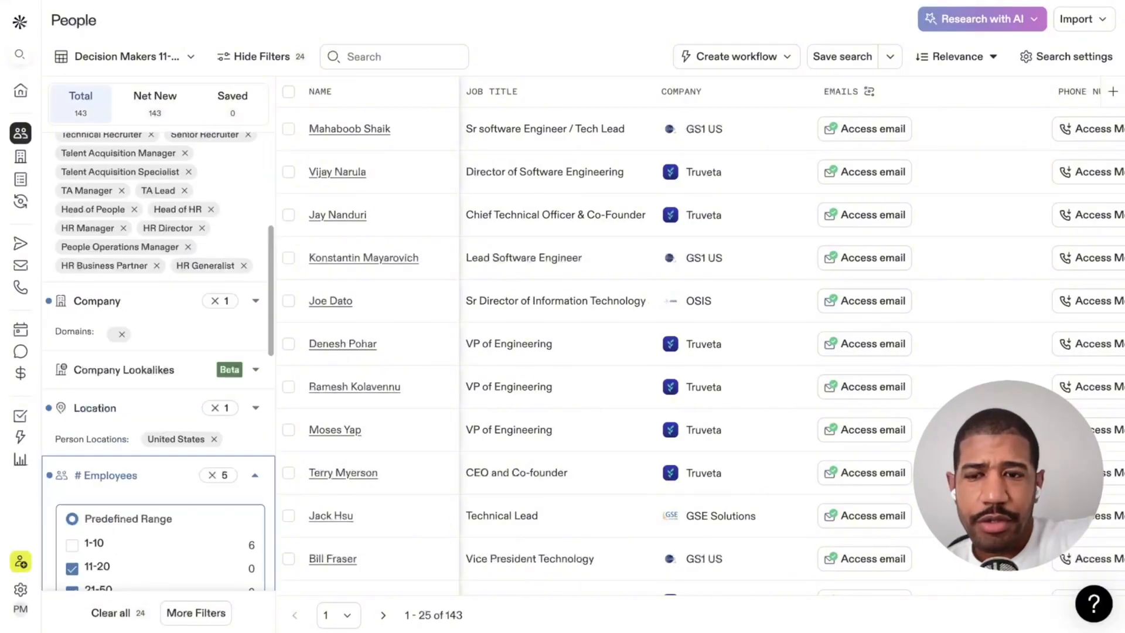
pyautogui.scroll(2, 158, 363)
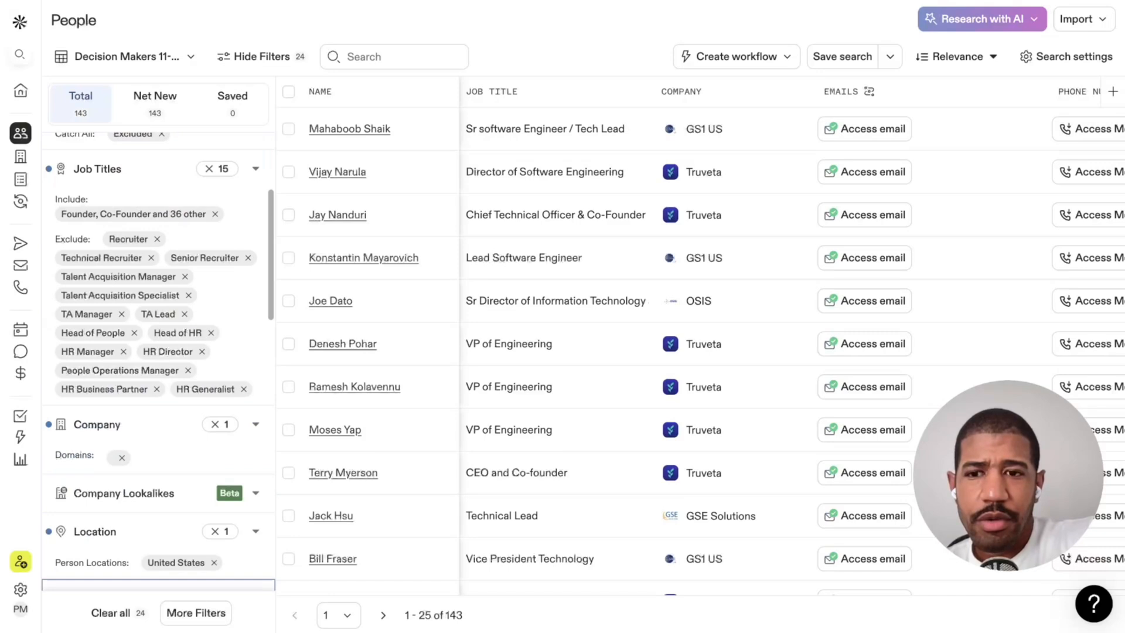
pyautogui.scroll(-1, 158, 363)
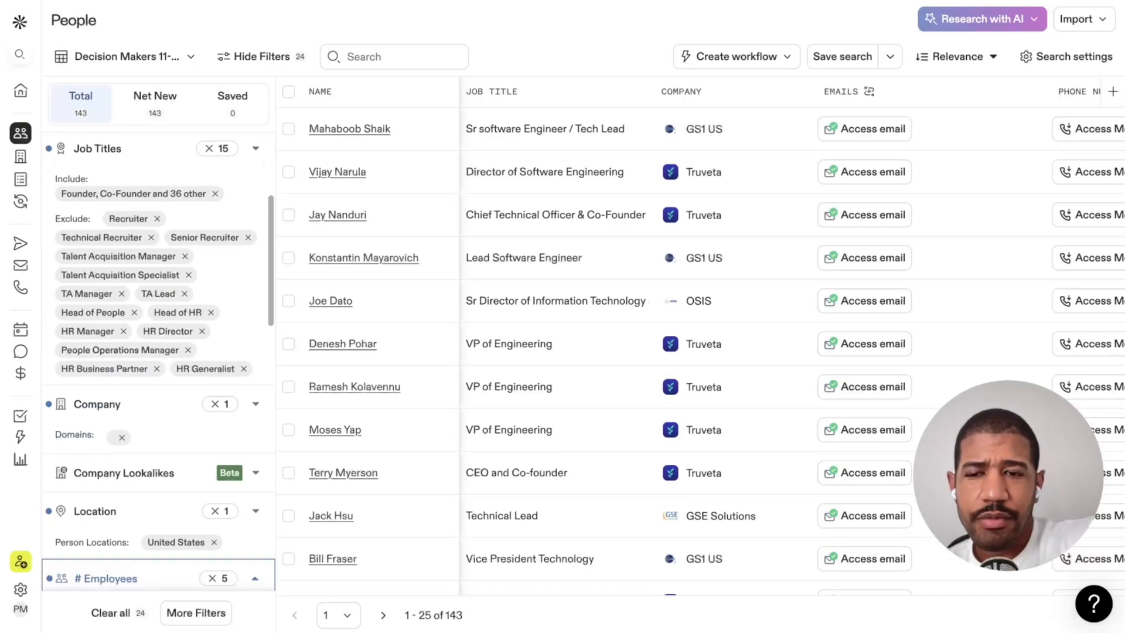
pyautogui.scroll(-2, 158, 411)
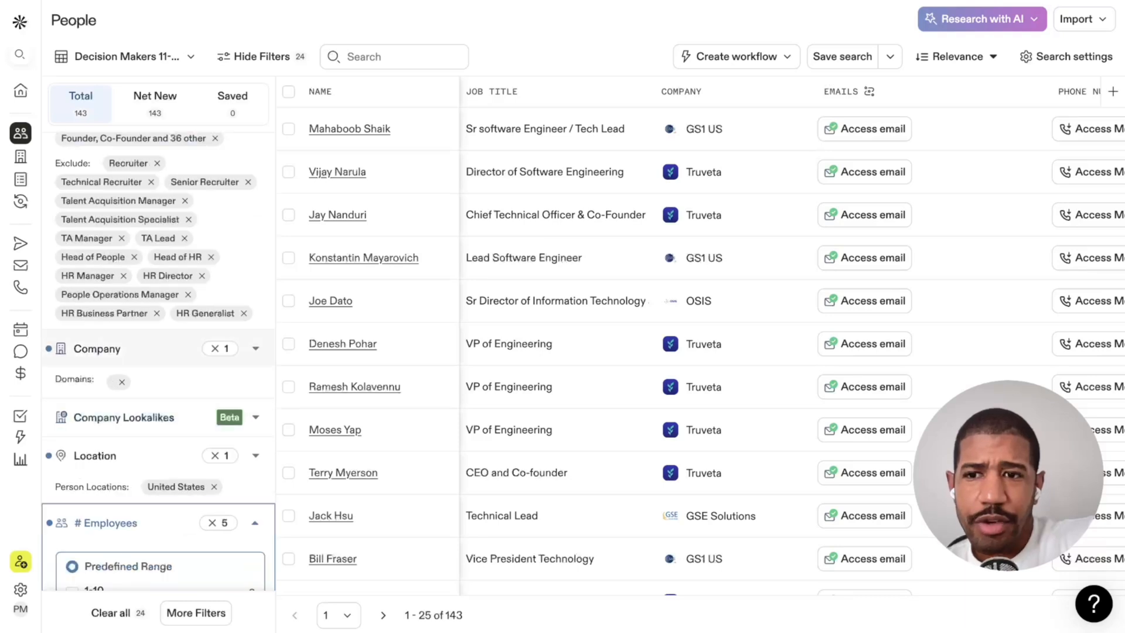
pyautogui.click(117, 348)
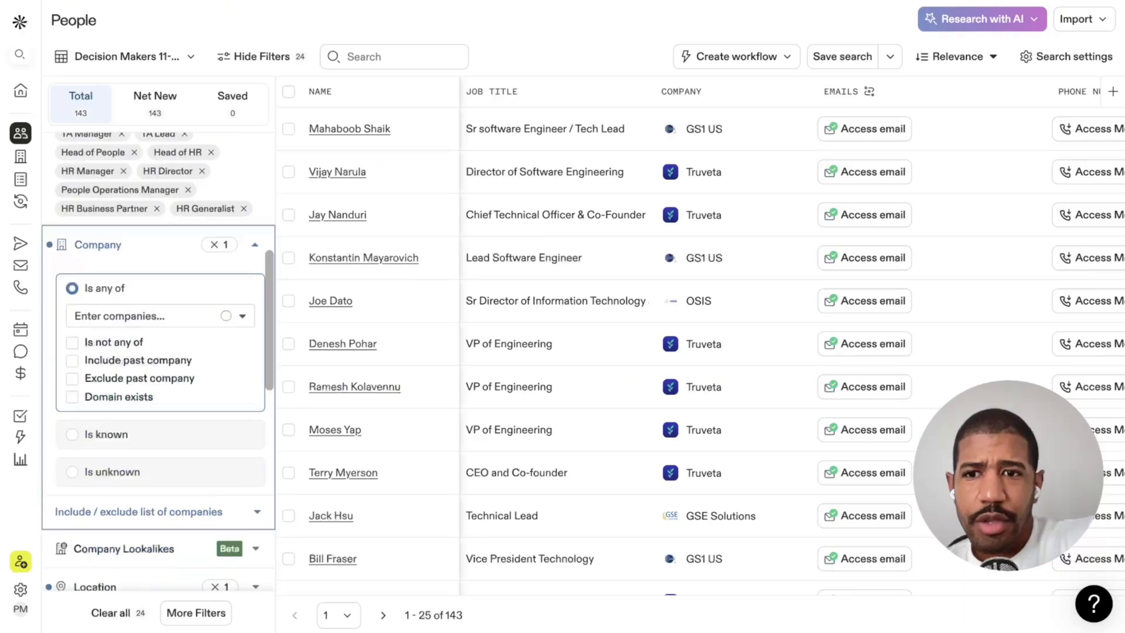
pyautogui.scroll(-1, 140, 470)
pyautogui.click(141, 470)
pyautogui.click(158, 456)
pyautogui.hotkey('ctrl', 'v')
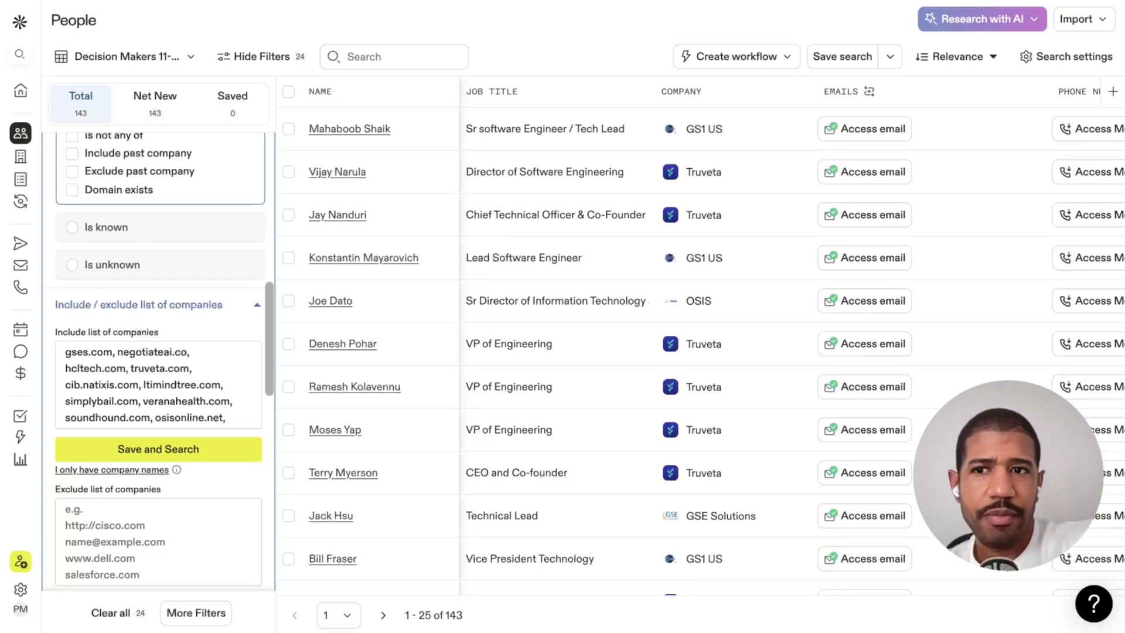
pyautogui.scroll(10, 158, 361)
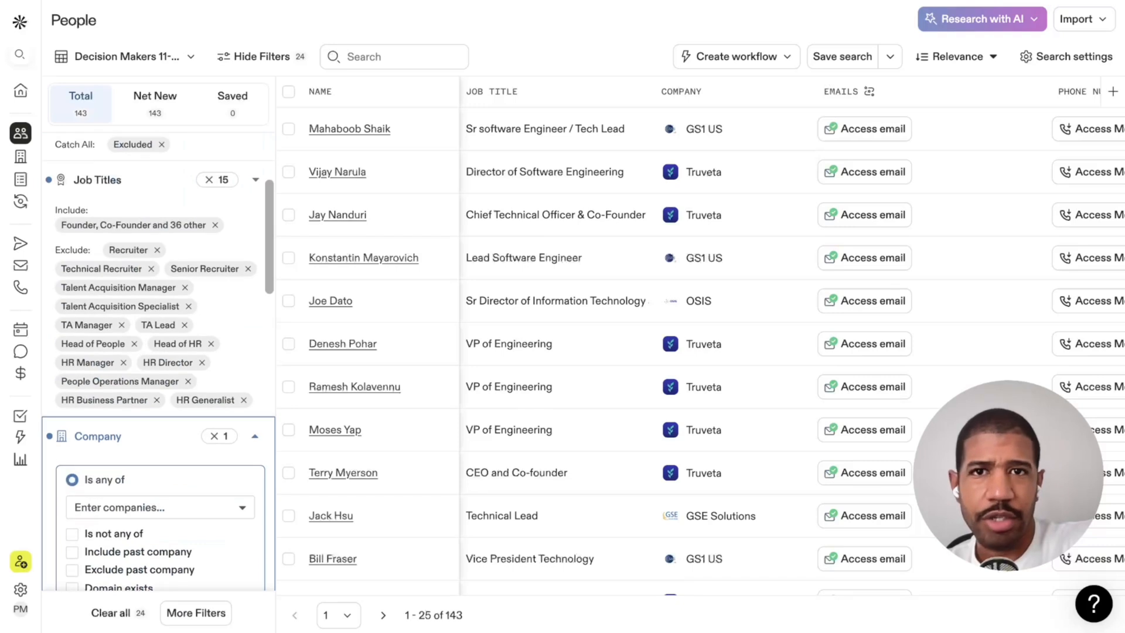
pyautogui.scroll(3, 158, 361)
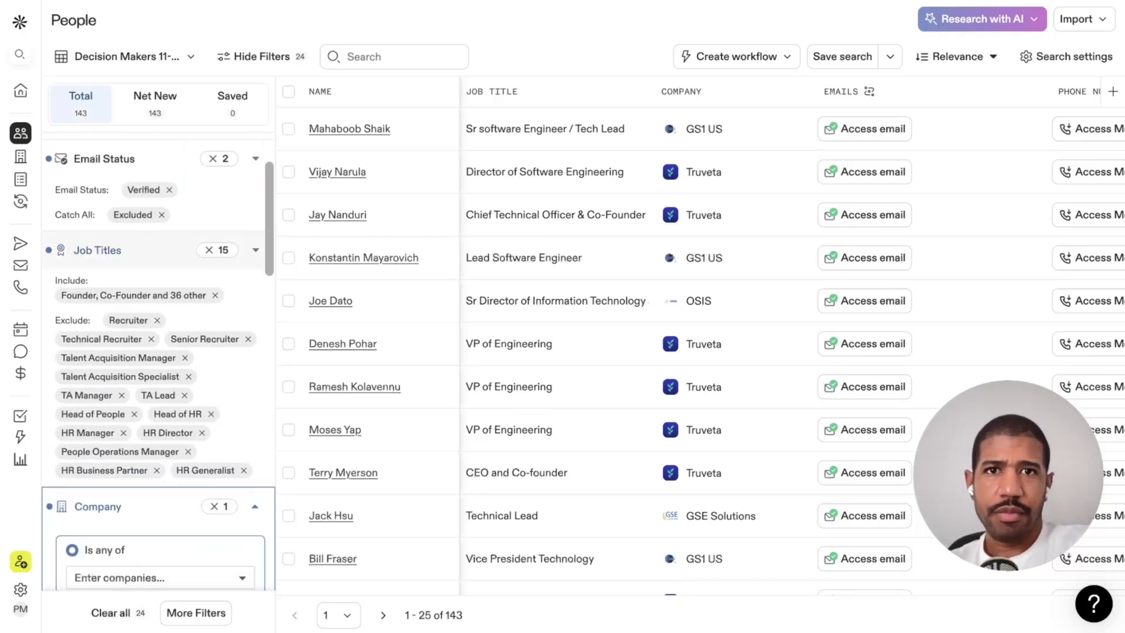
pyautogui.scroll(-7, 158, 361)
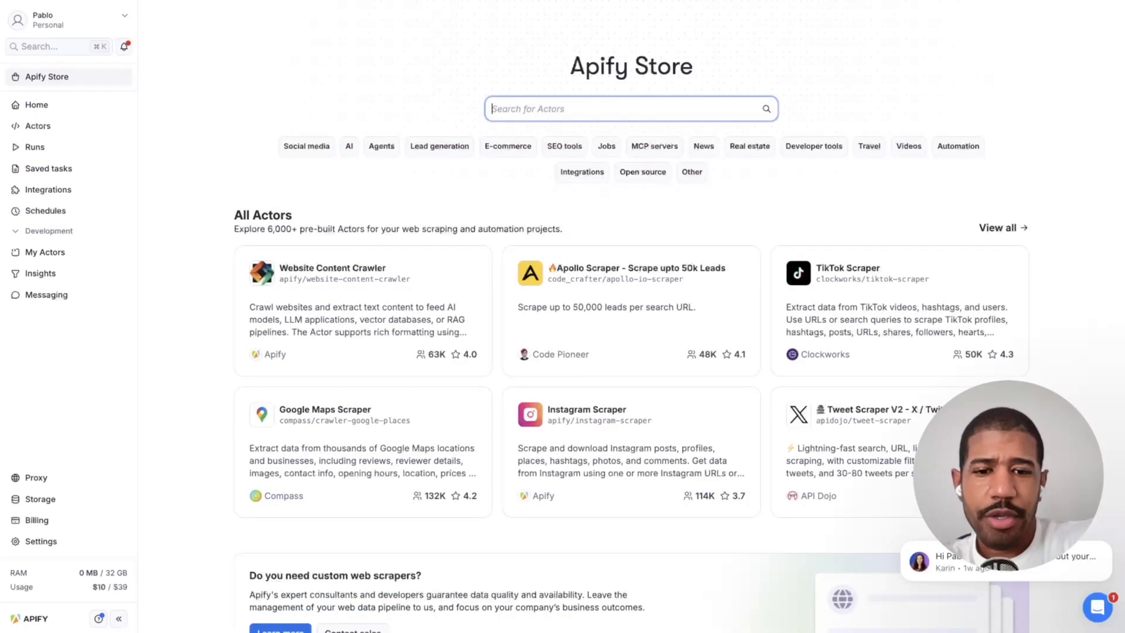
# Switch to the Apify Store, search for "apollo scraper" and browse the matching Actors.
pyautogui.write('apoll')
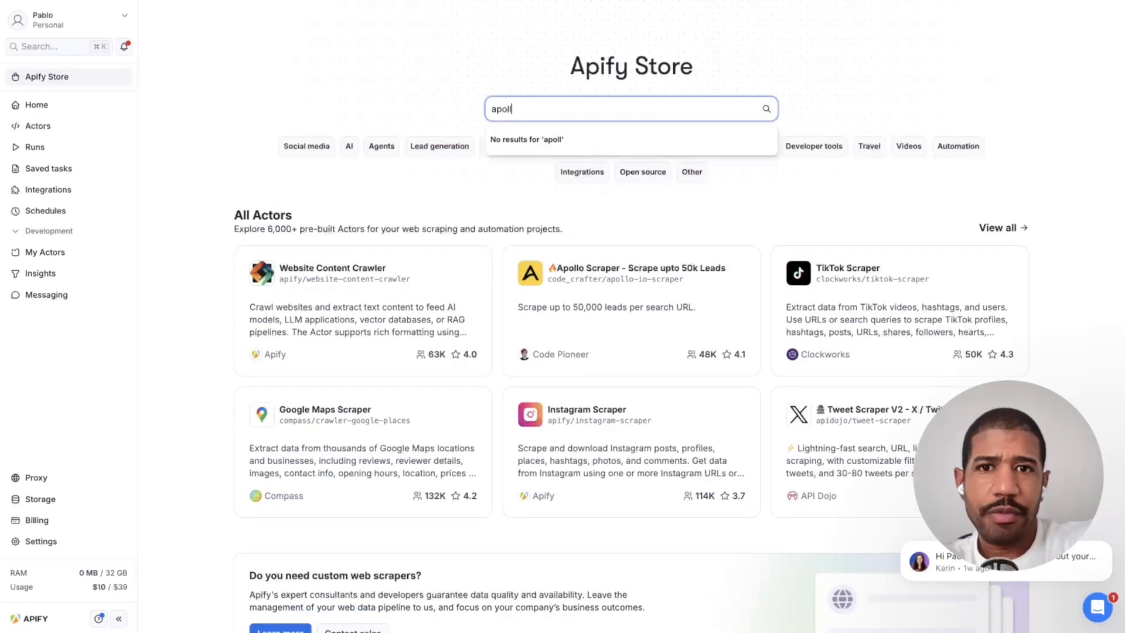
pyautogui.write('o scrape')
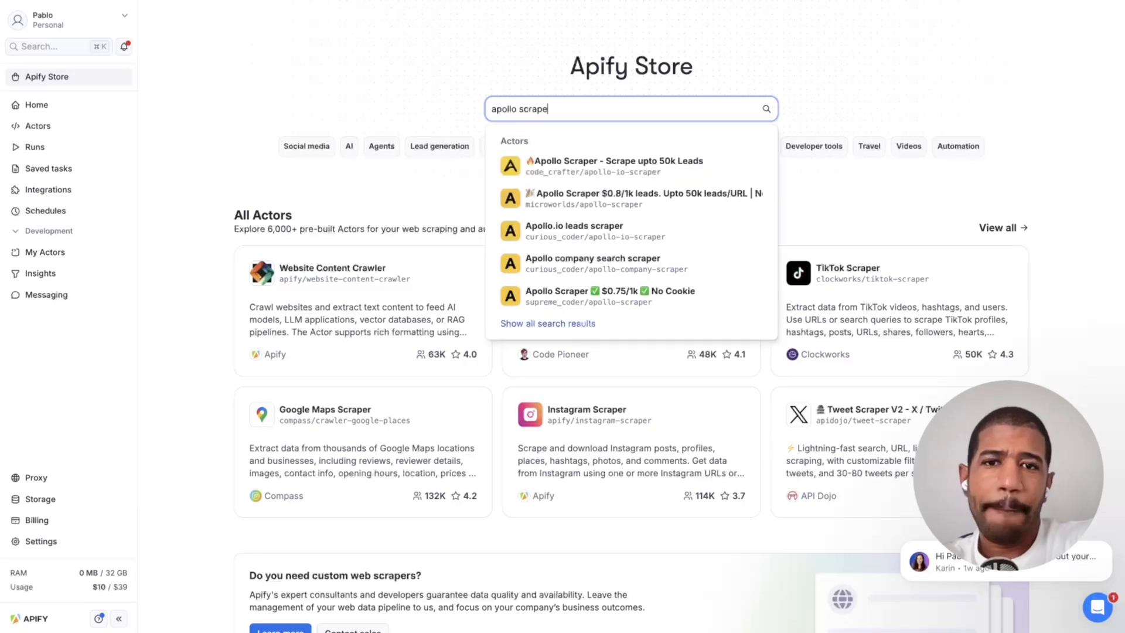
pyautogui.write('r')
pyautogui.press('Return')
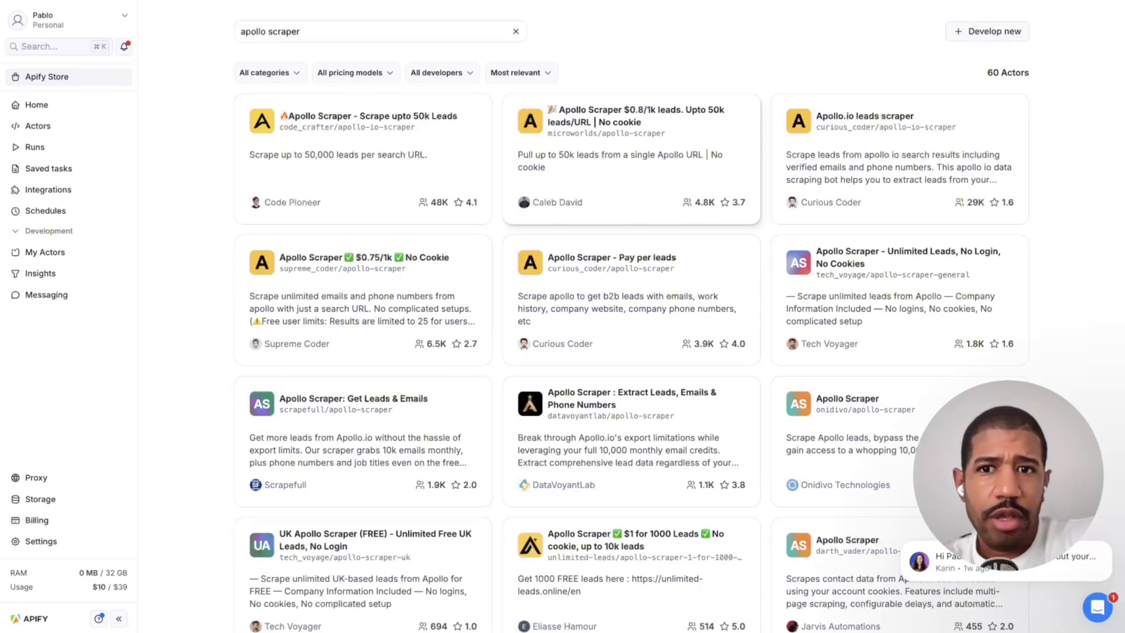
pyautogui.scroll(-5, 631, 328)
pyautogui.scroll(-5, 631, 328)
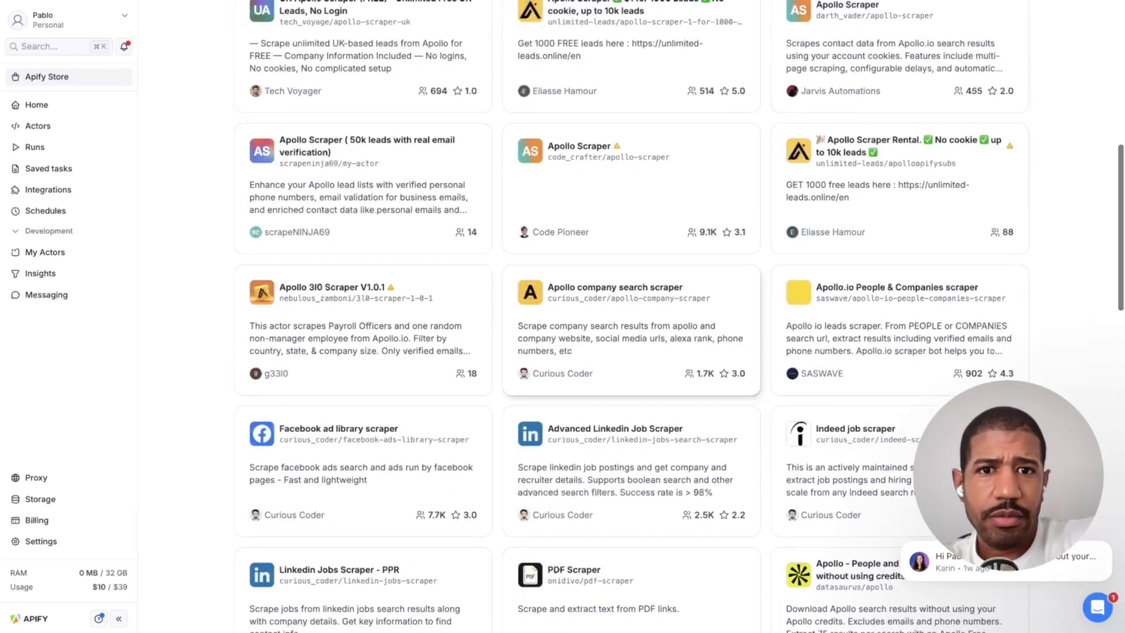
pyautogui.scroll(-5, 631, 328)
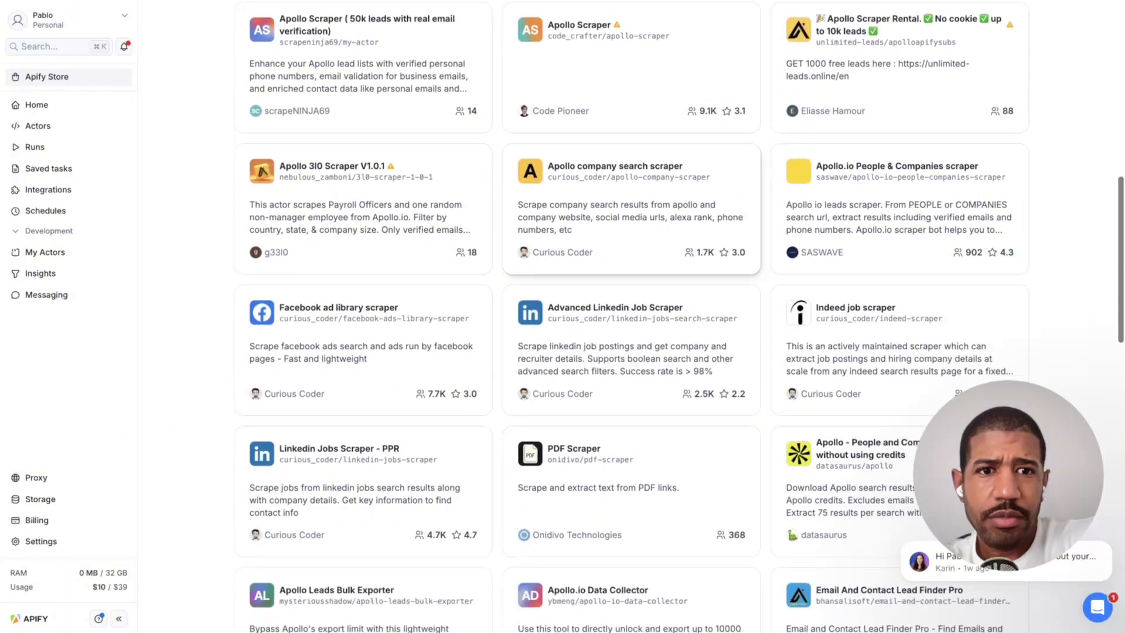
pyautogui.scroll(-3, 631, 328)
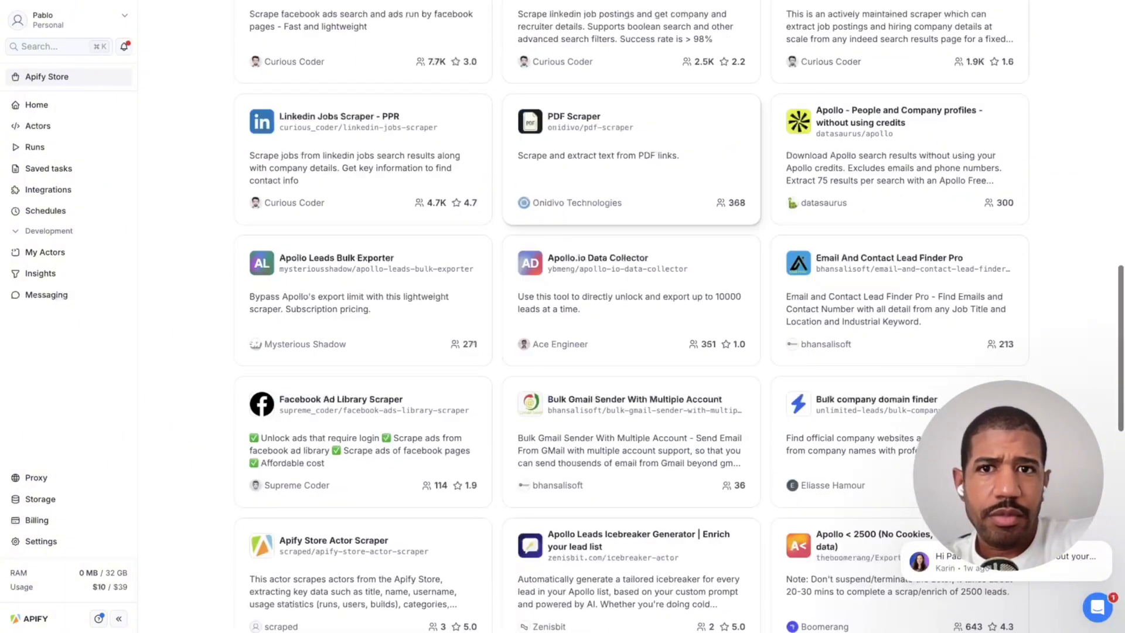
pyautogui.scroll(-3, 631, 205)
pyautogui.scroll(20, 480, 196)
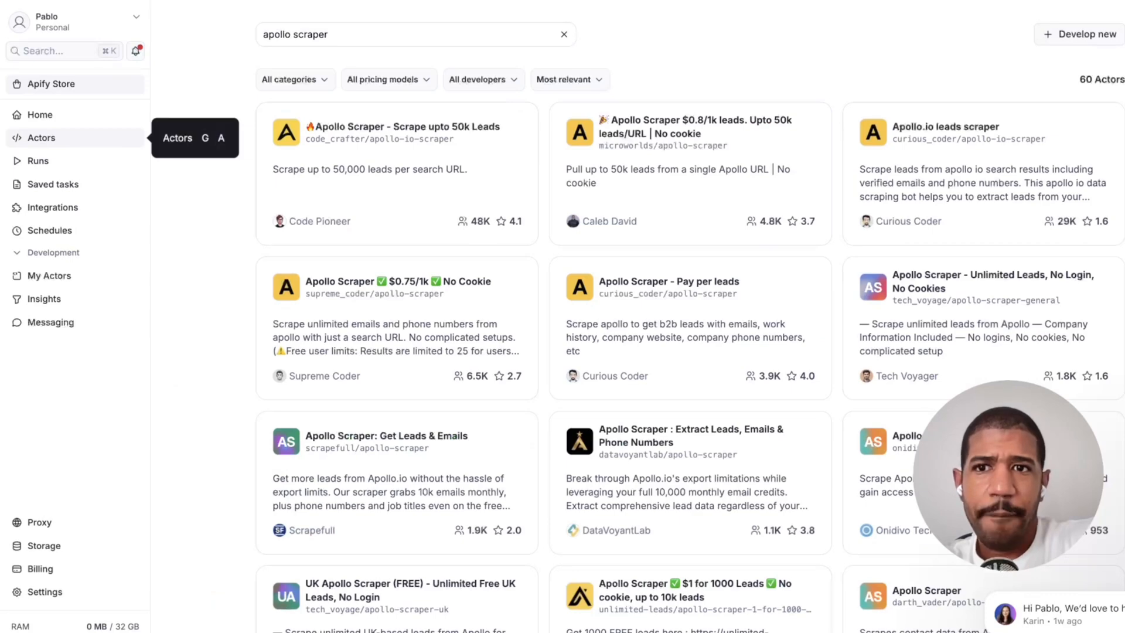
# Open the previously used "Apollo Scraper - Scrape upto 50k Leads" Actor and replace its Search URL with the copied Apollo people search URL.
pyautogui.click(41, 137)
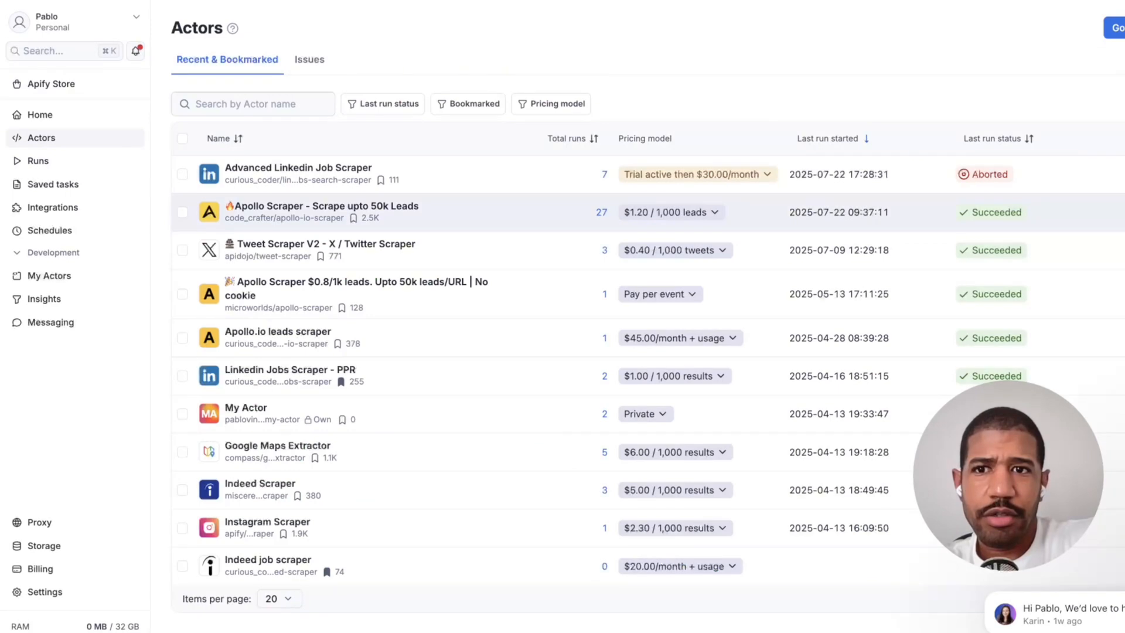
pyautogui.click(326, 205)
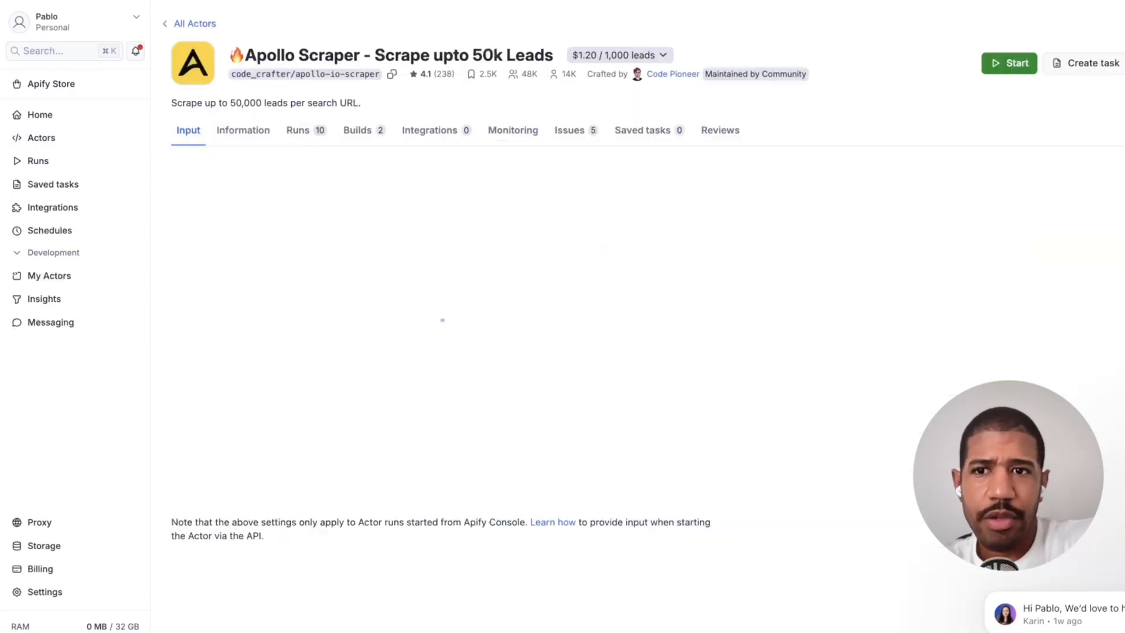
pyautogui.click(407, 293)
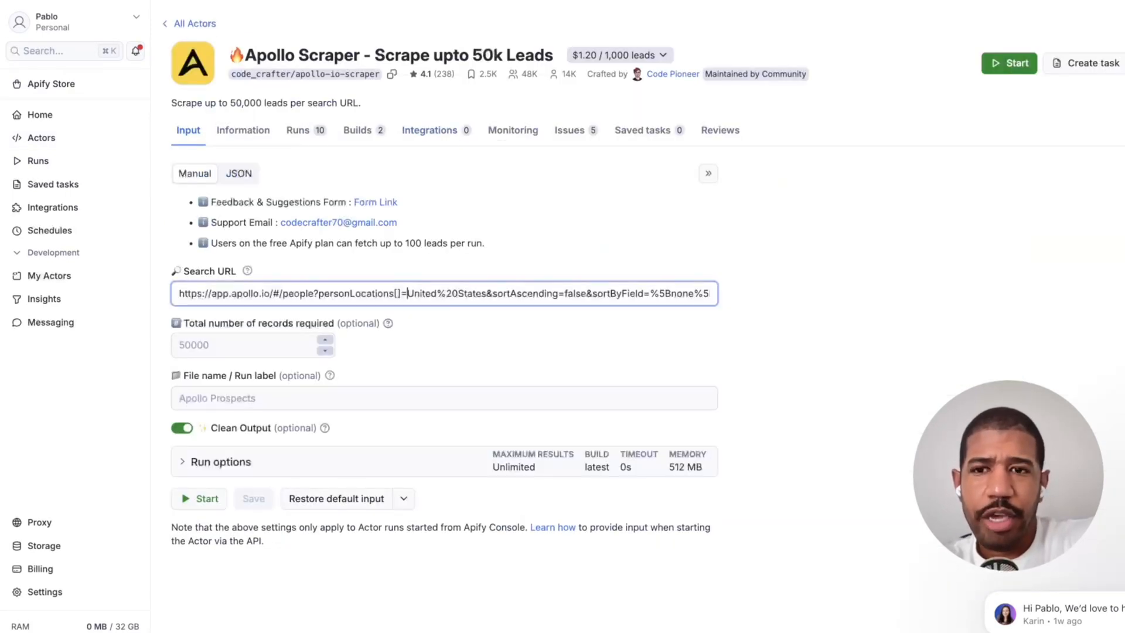
pyautogui.press('super+a')
pyautogui.press('super+v')
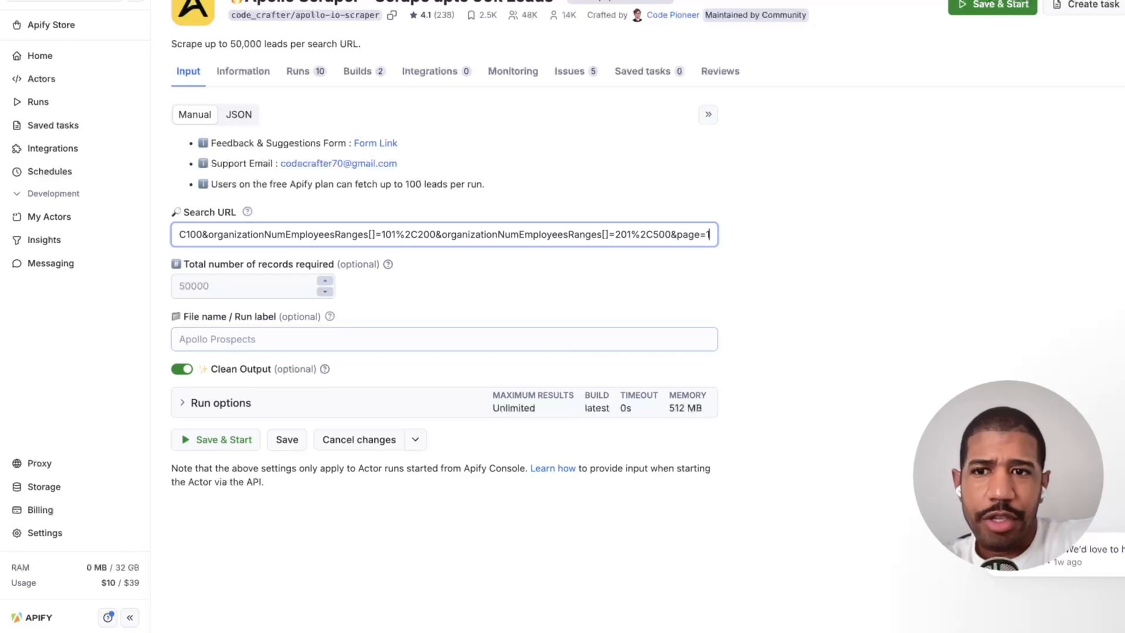
# Check the optional Total number of records required setting in the Actor's input.
pyautogui.click(246, 286)
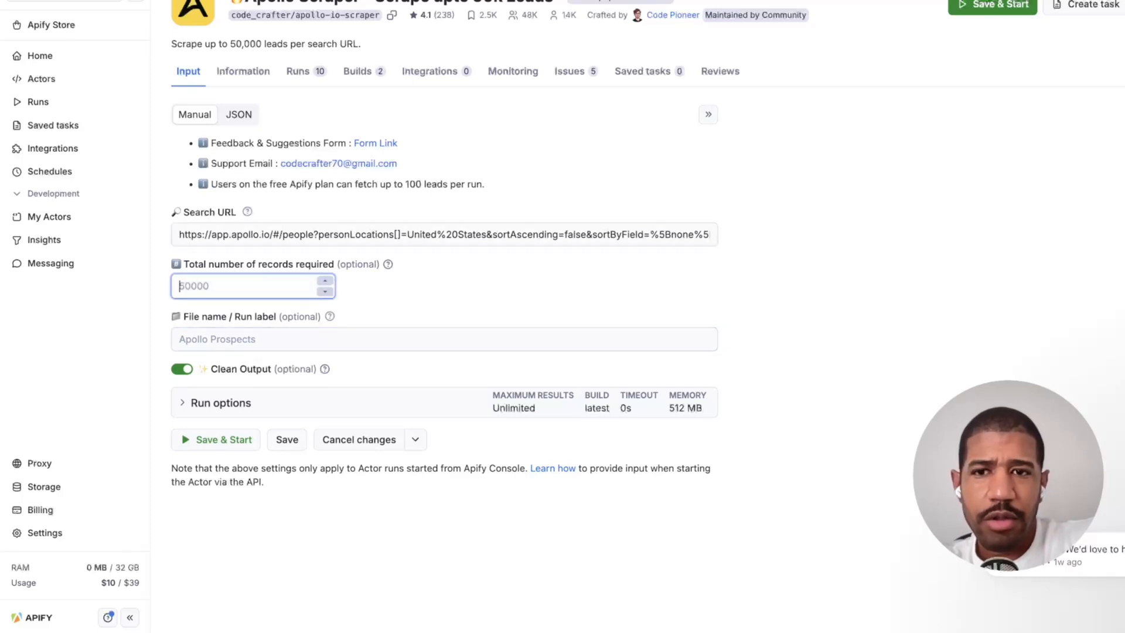
pyautogui.moveTo(338, 264); pyautogui.dragTo(377, 264)
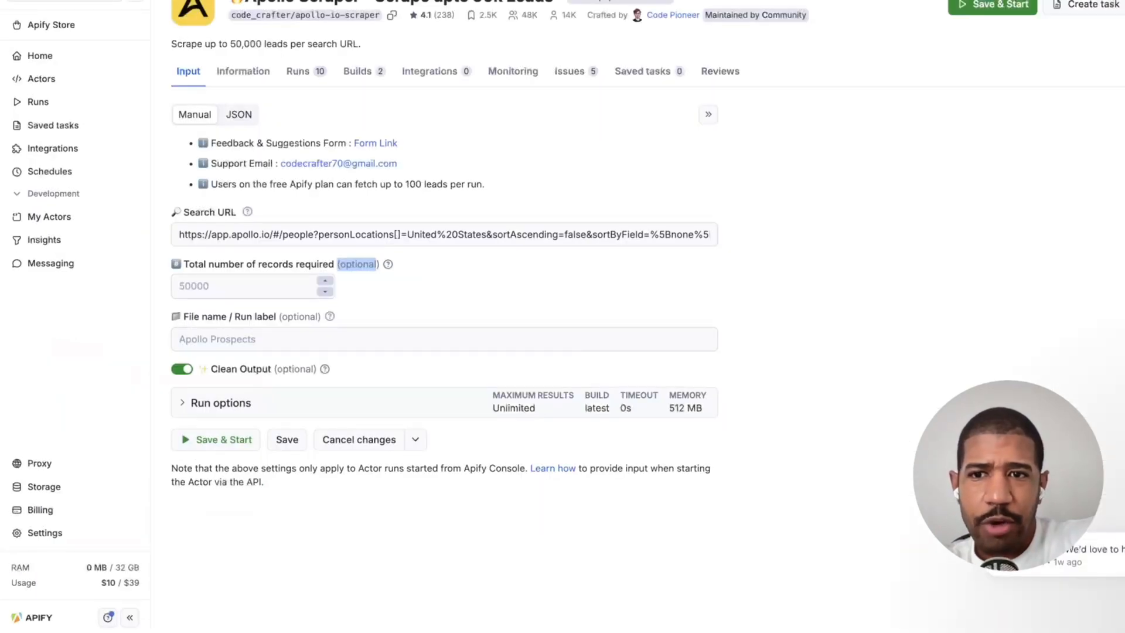
pyautogui.scroll(-1, 444, 337)
pyautogui.scroll(1, 444, 337)
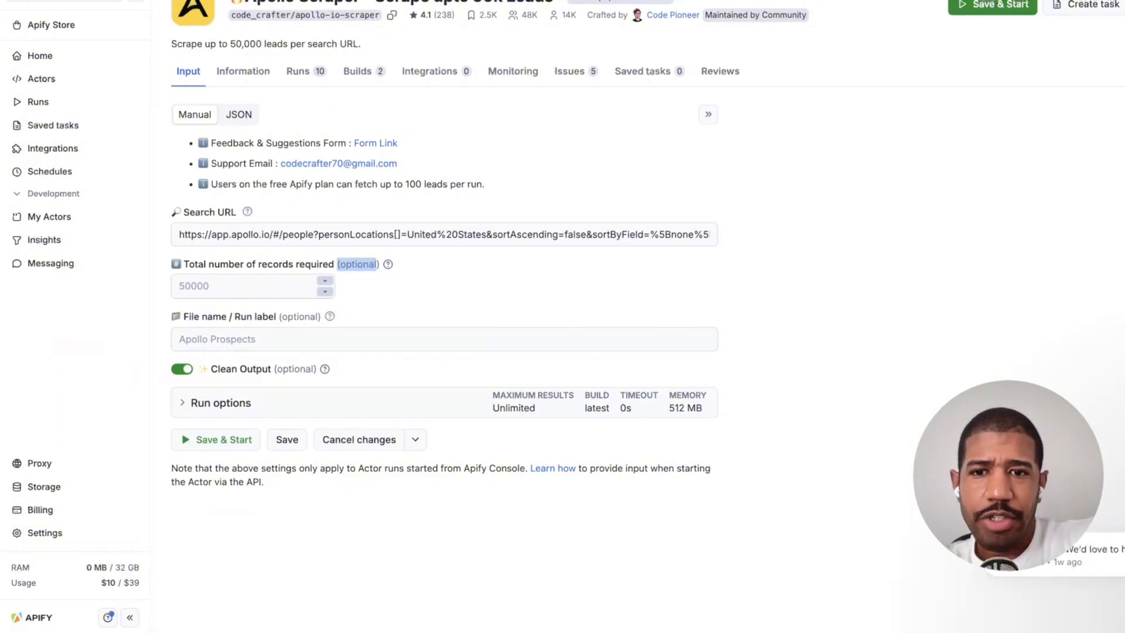
# Expand the run options to review Maximum charged results, and save the input and start the Actor run.
pyautogui.click(221, 402)
pyautogui.scroll(-2, 444, 352)
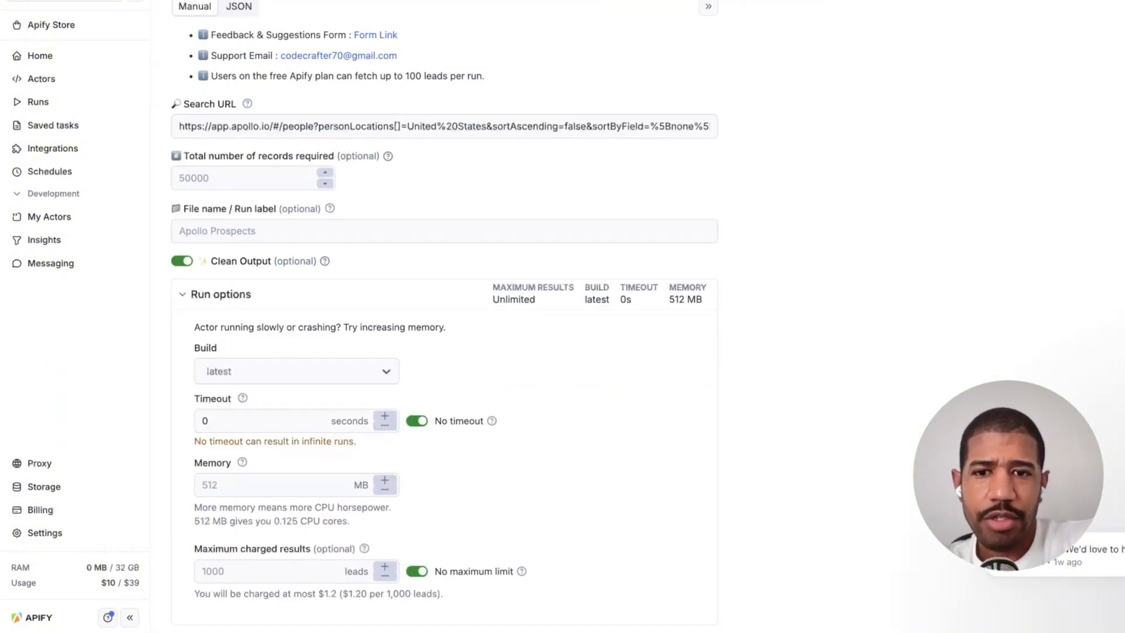
pyautogui.scroll(-1, 406, 323)
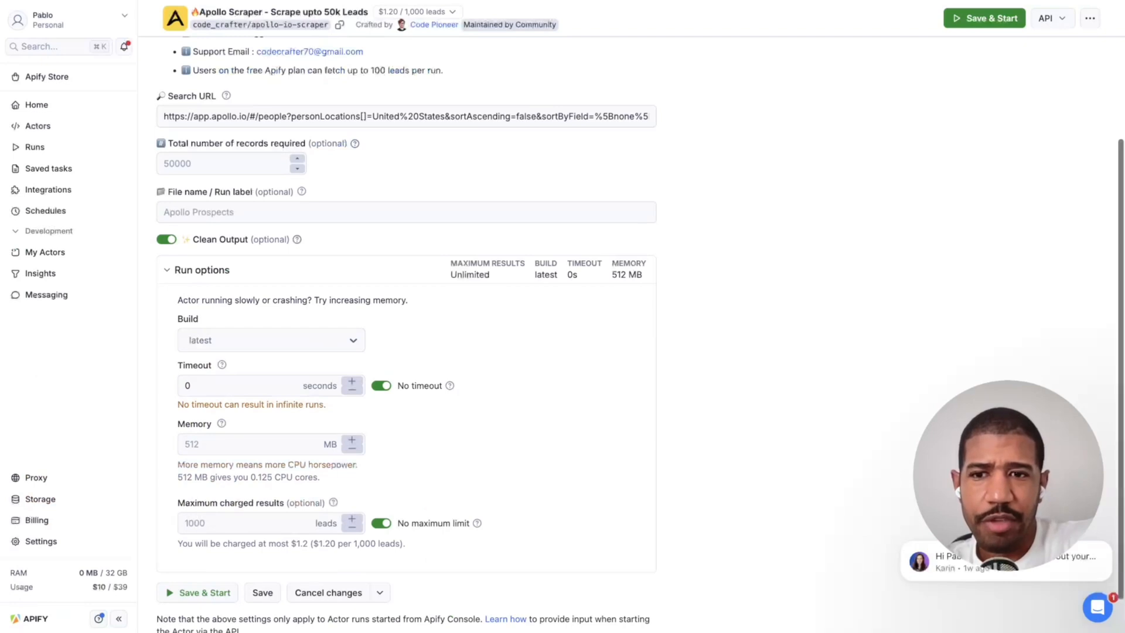
pyautogui.scroll(-1, 406, 322)
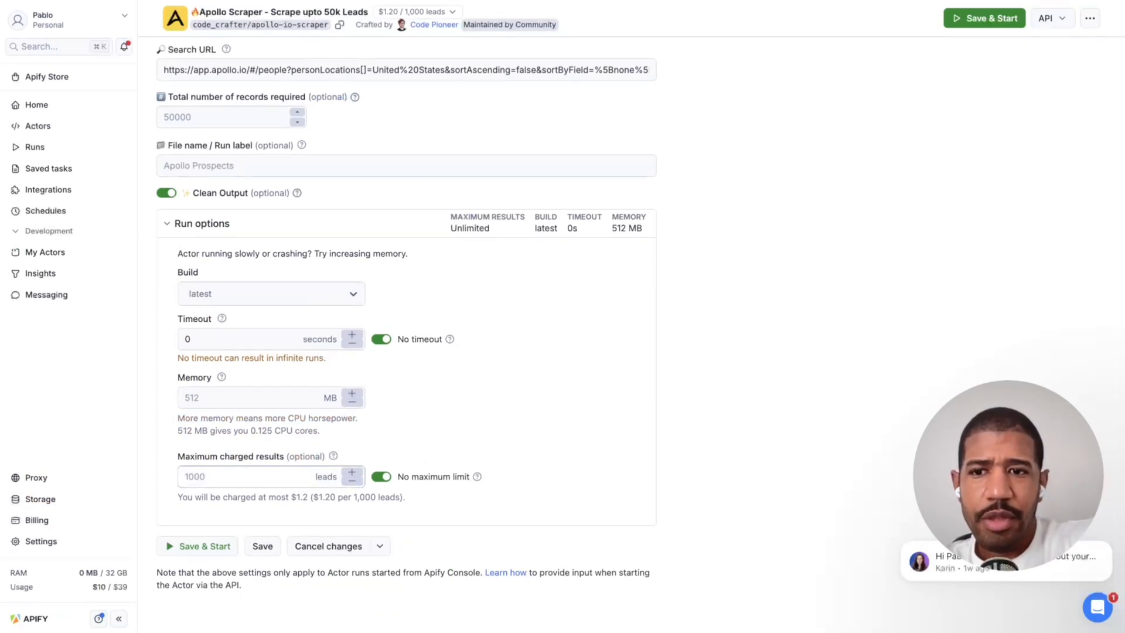
pyautogui.click(193, 476)
pyautogui.scroll(4, 375, 263)
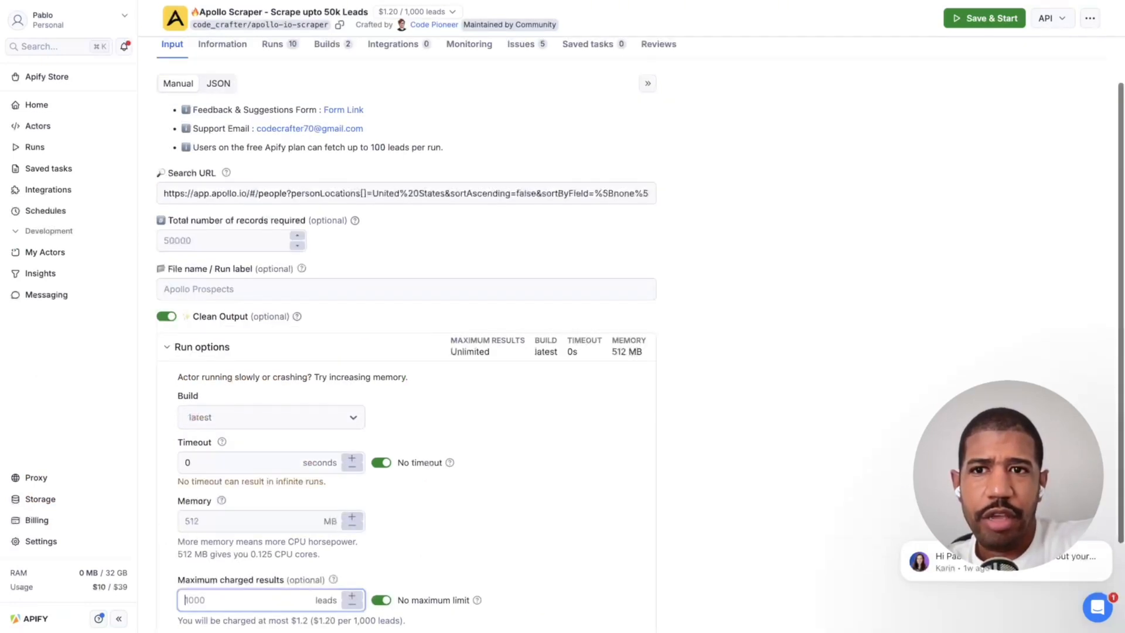
pyautogui.scroll(-3, 375, 264)
pyautogui.scroll(-1, 406, 322)
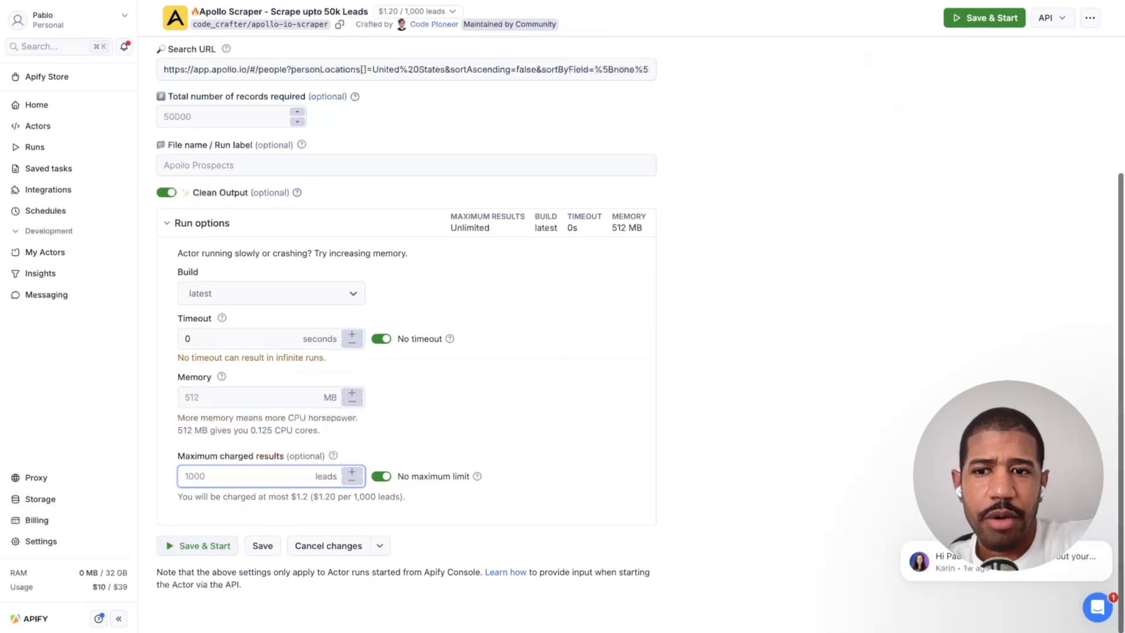
pyautogui.click(198, 546)
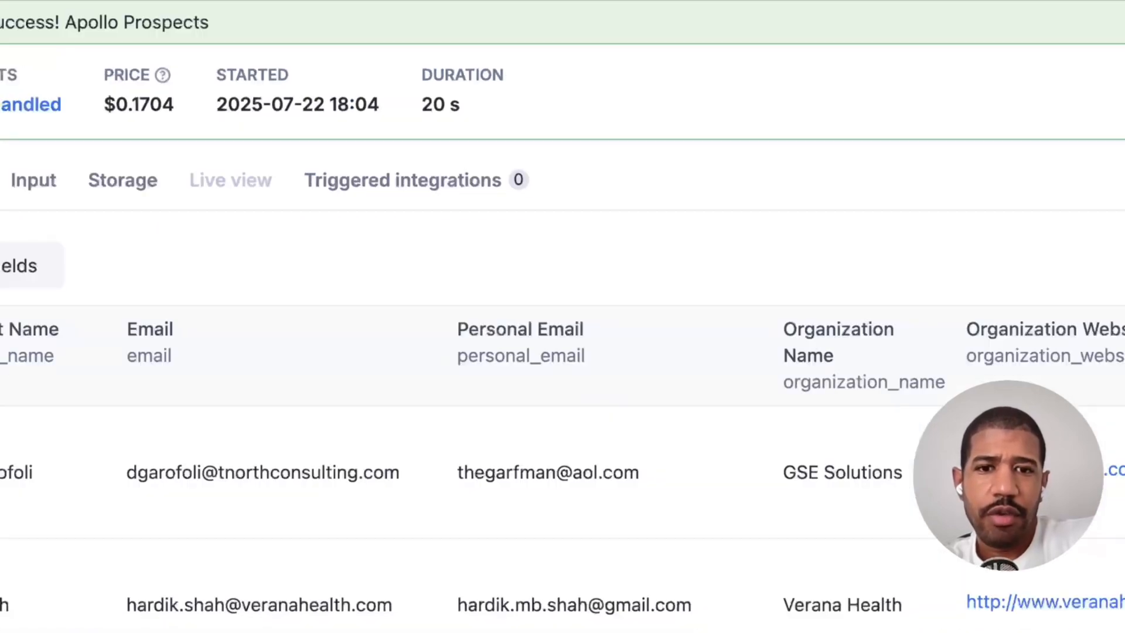
# Look through the scraped leads and their contact, organization and email columns in the run output, and open the dataset export.
pyautogui.scroll(-15, 586, 334)
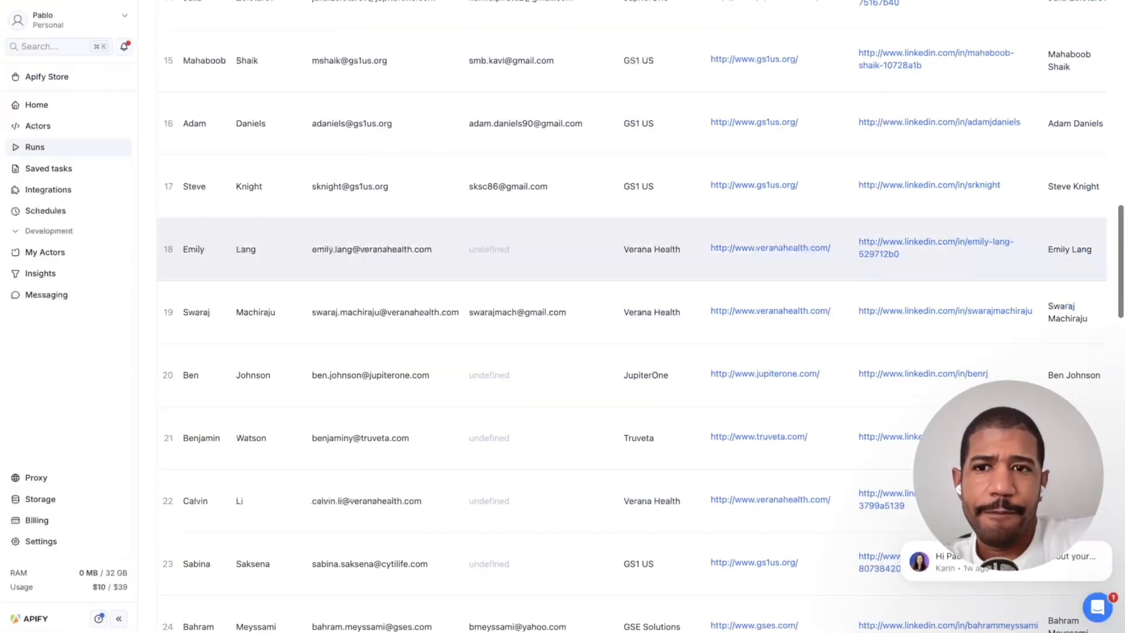
pyautogui.scroll(15, 586, 334)
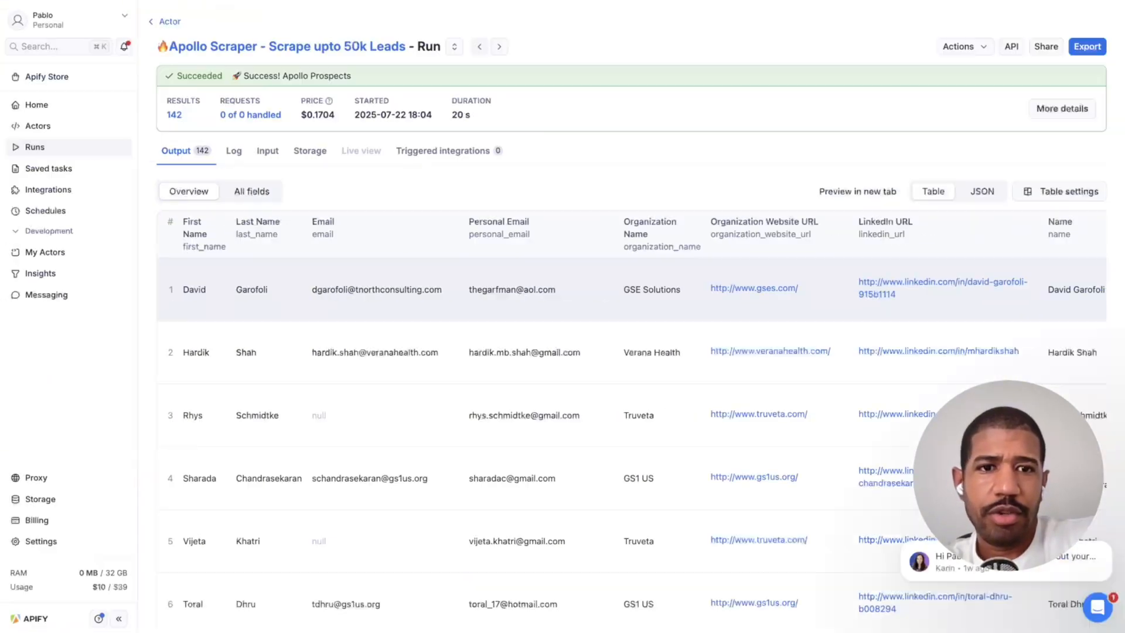
pyautogui.hscroll(15, 631, 419)
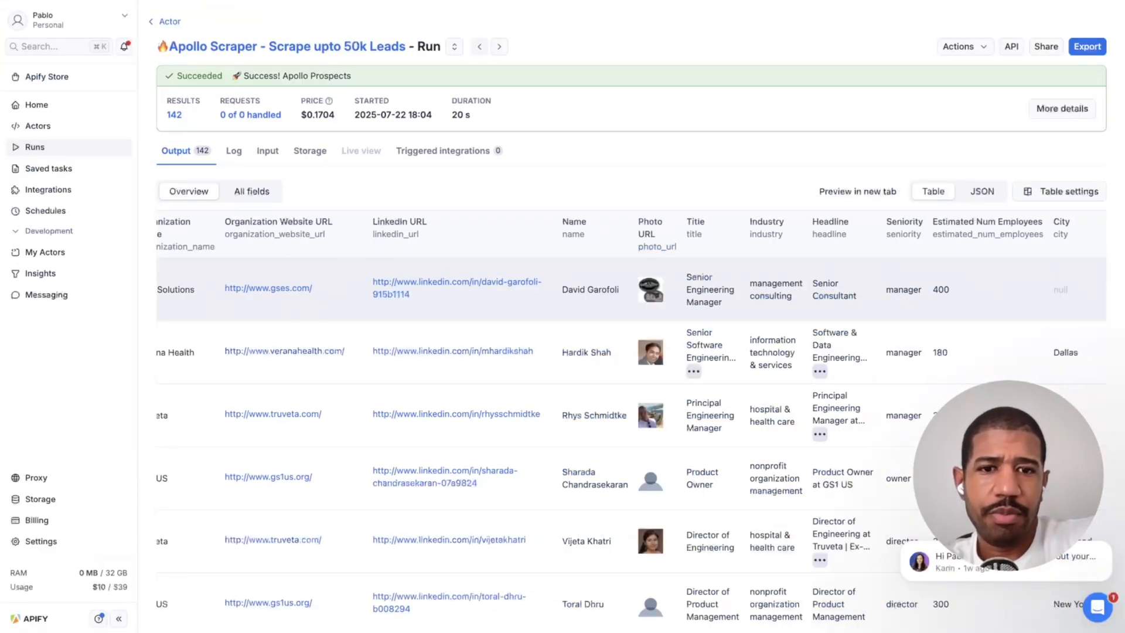
pyautogui.hscroll(15, 632, 419)
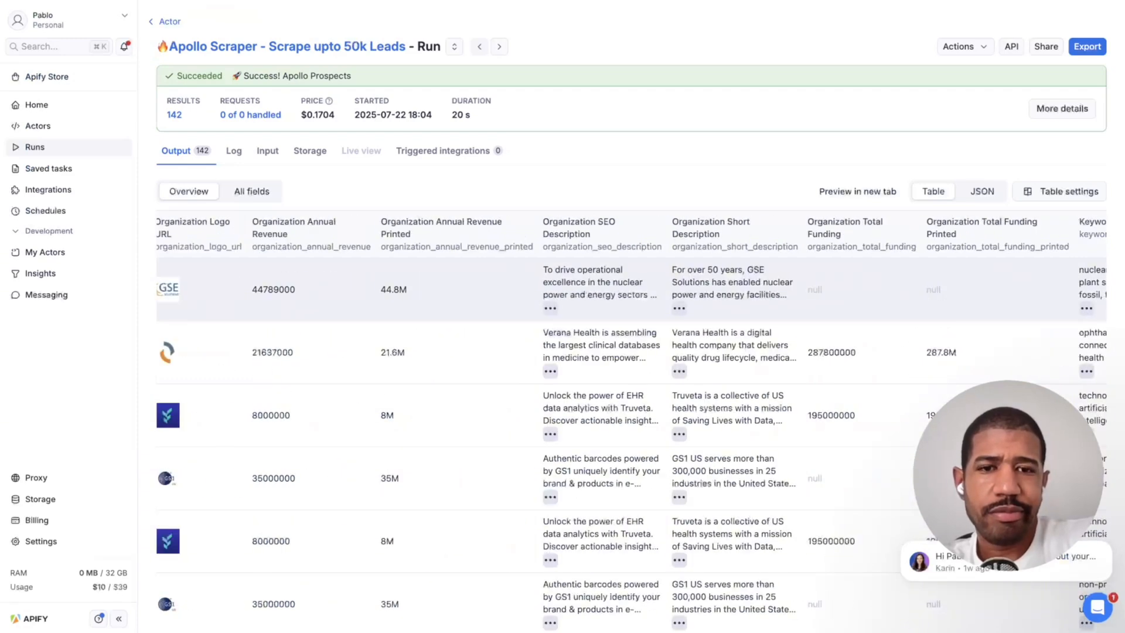
pyautogui.hscroll(10, 632, 419)
pyautogui.hscroll(8, 632, 419)
pyautogui.hscroll(-9, 632, 419)
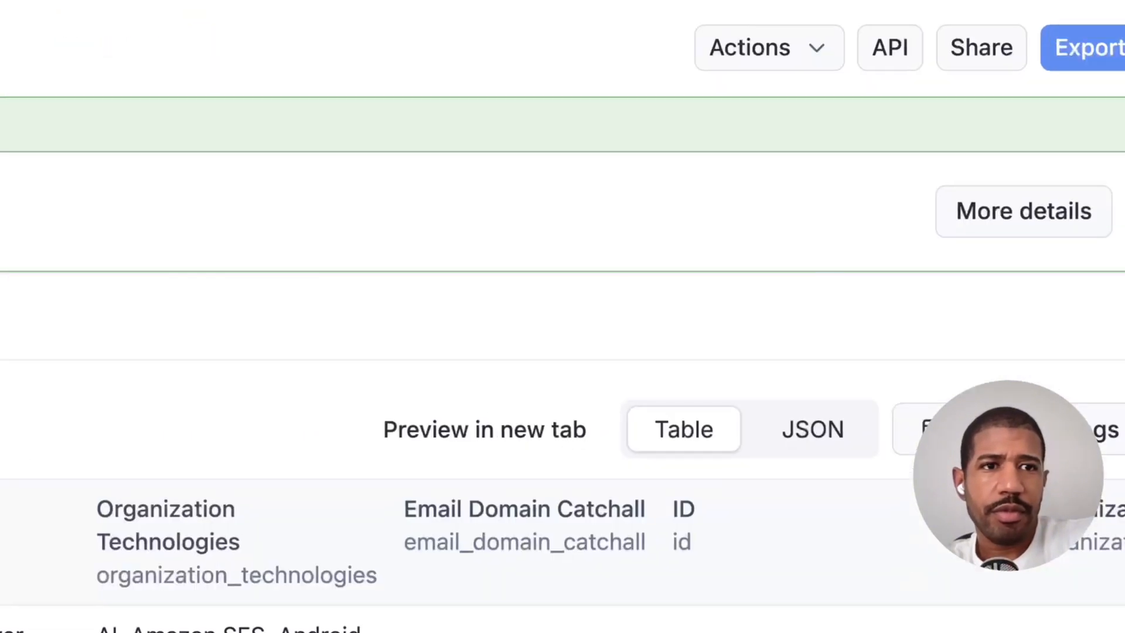
pyautogui.click(1023, 47)
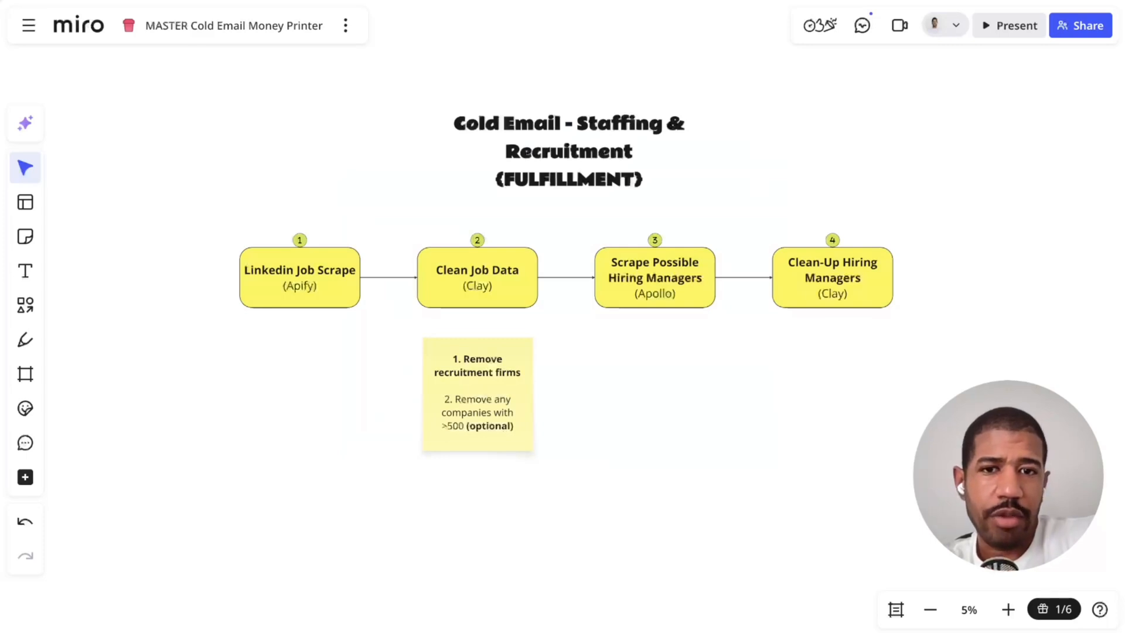
# On the Miro board, duplicate the sticky note under Clean Job Data and place the copy under Clean-Up Hiring Managers.
pyautogui.hscroll(1, 556, 286)
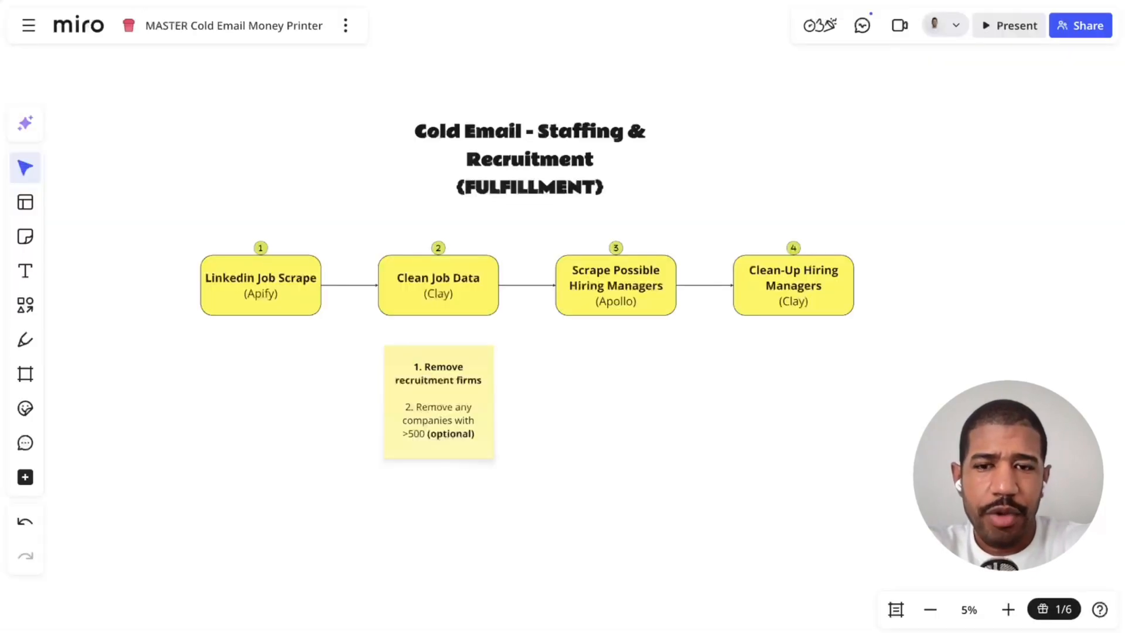
pyautogui.click(750, 305)
pyautogui.click(474, 395)
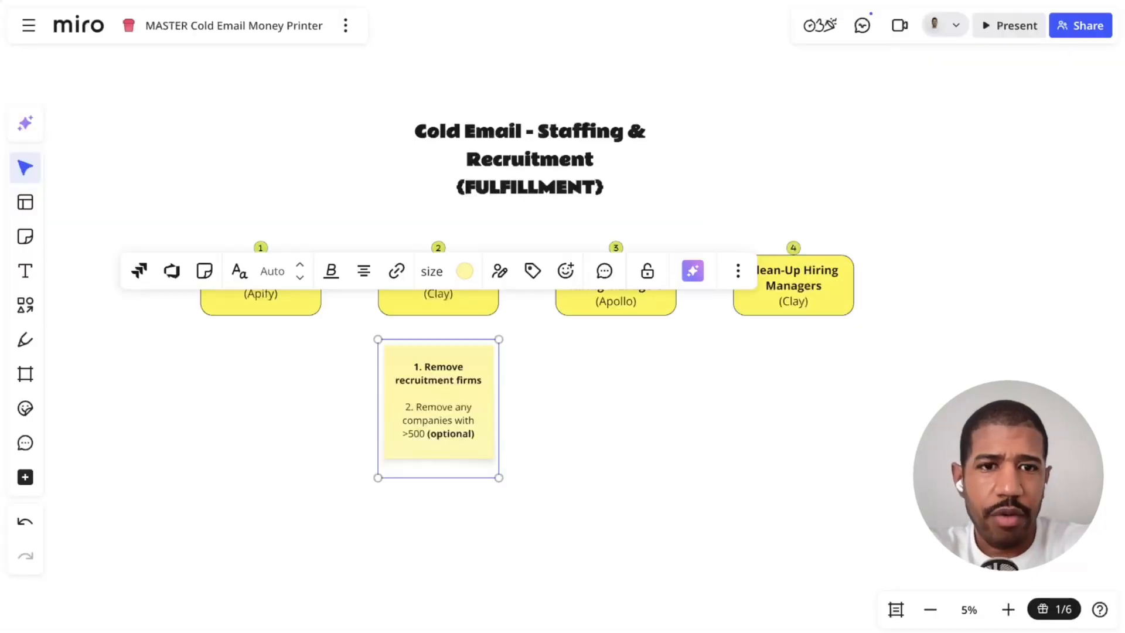
pyautogui.hotkey('ctrl', 'c')
pyautogui.hotkey('ctrl', 'v')
pyautogui.moveTo(473, 394); pyautogui.dragTo(794, 396)
pyautogui.scroll(5, 794, 396)
pyautogui.scroll(-4, 668, 388)
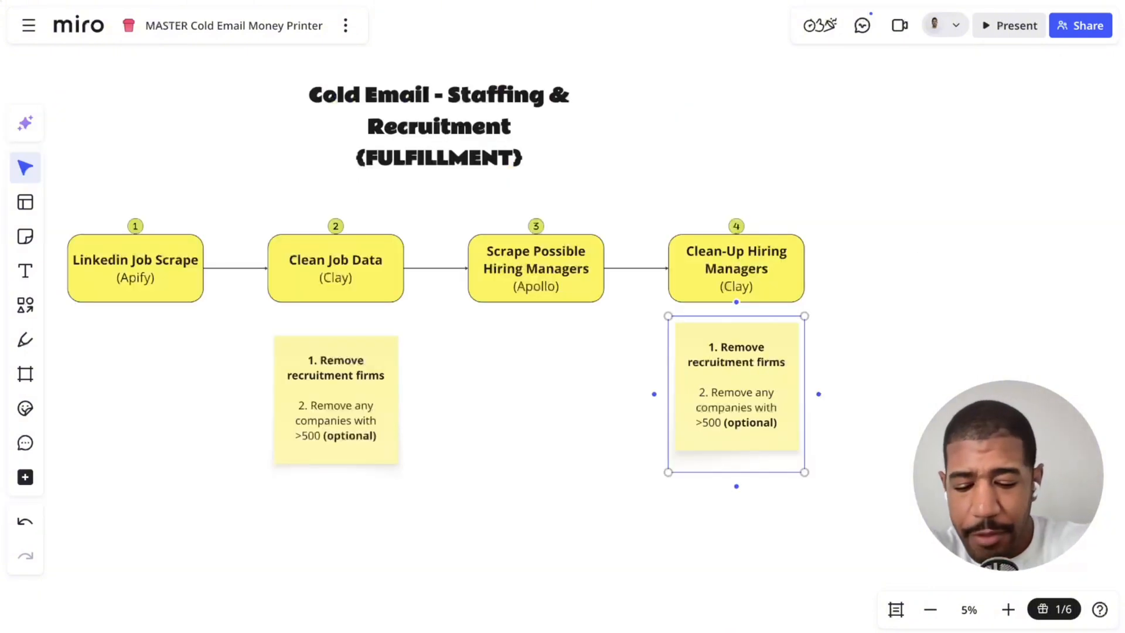
pyautogui.press('Escape')
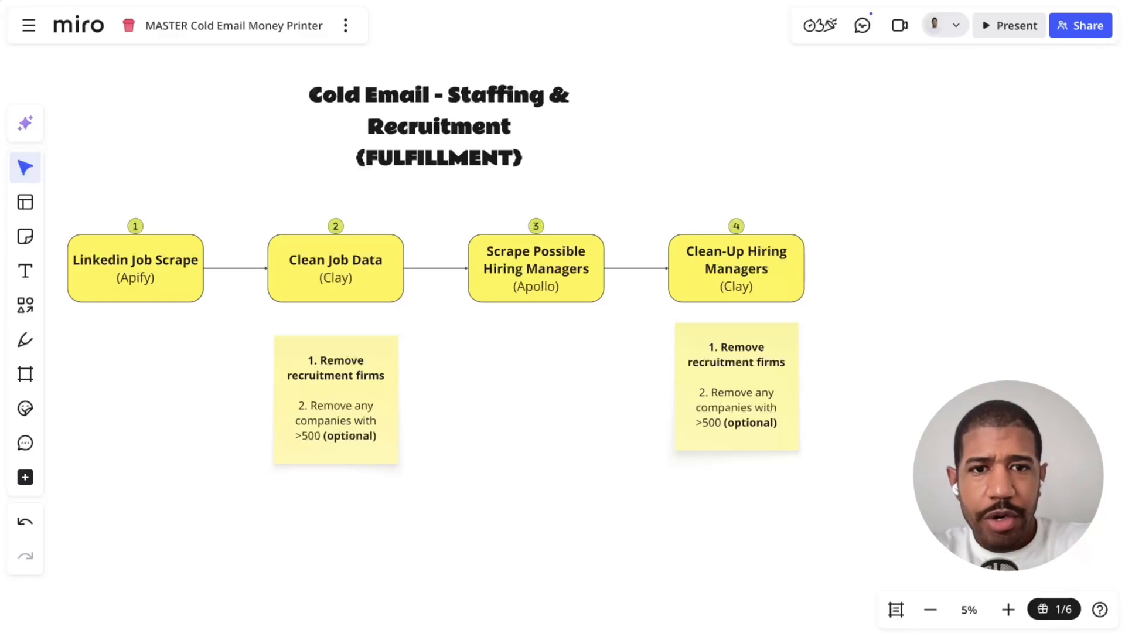
# Replace item 1 of the sticky note under Clean-Up Hiring Managers with bold text starting "Match the related job posting to each Apollo C".
pyautogui.doubleClick(736, 362)
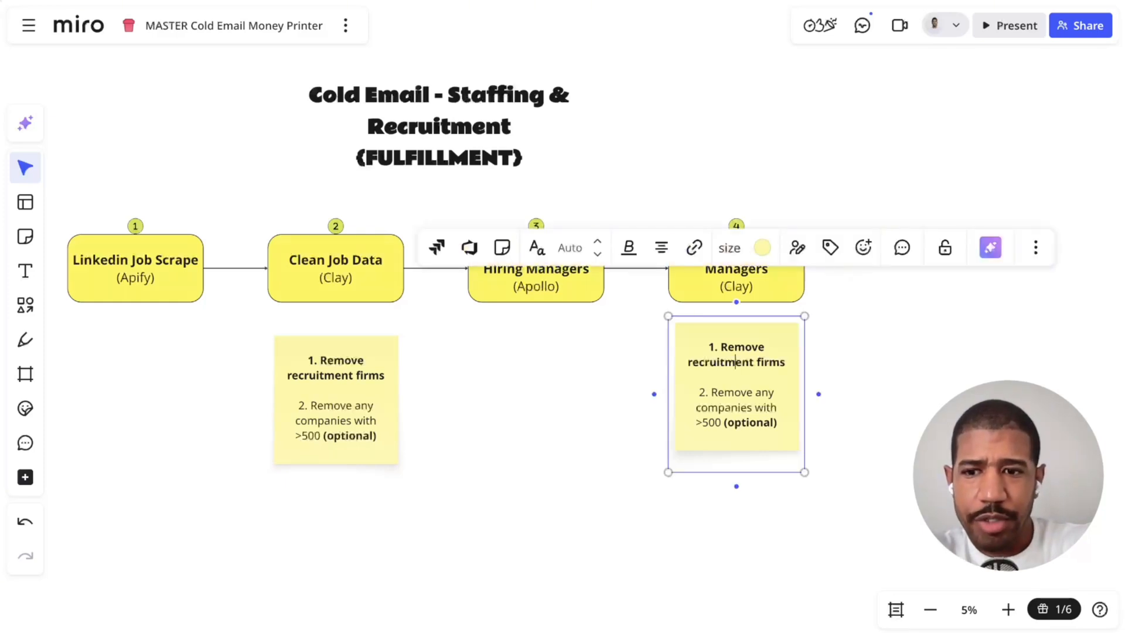
pyautogui.tripleClick(735, 362)
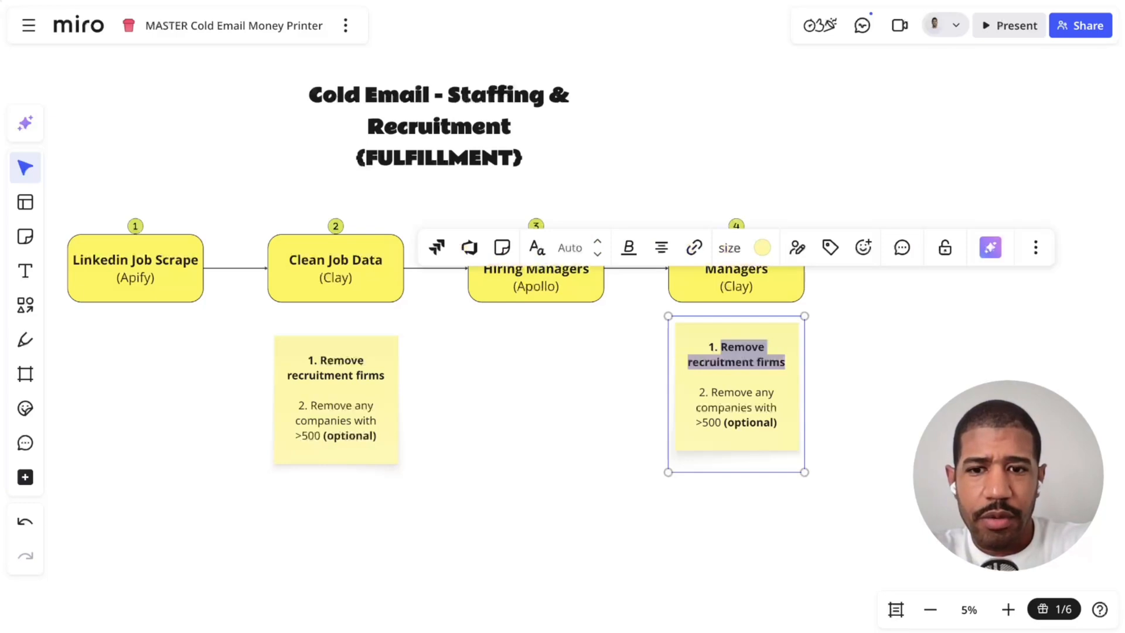
pyautogui.write('M')
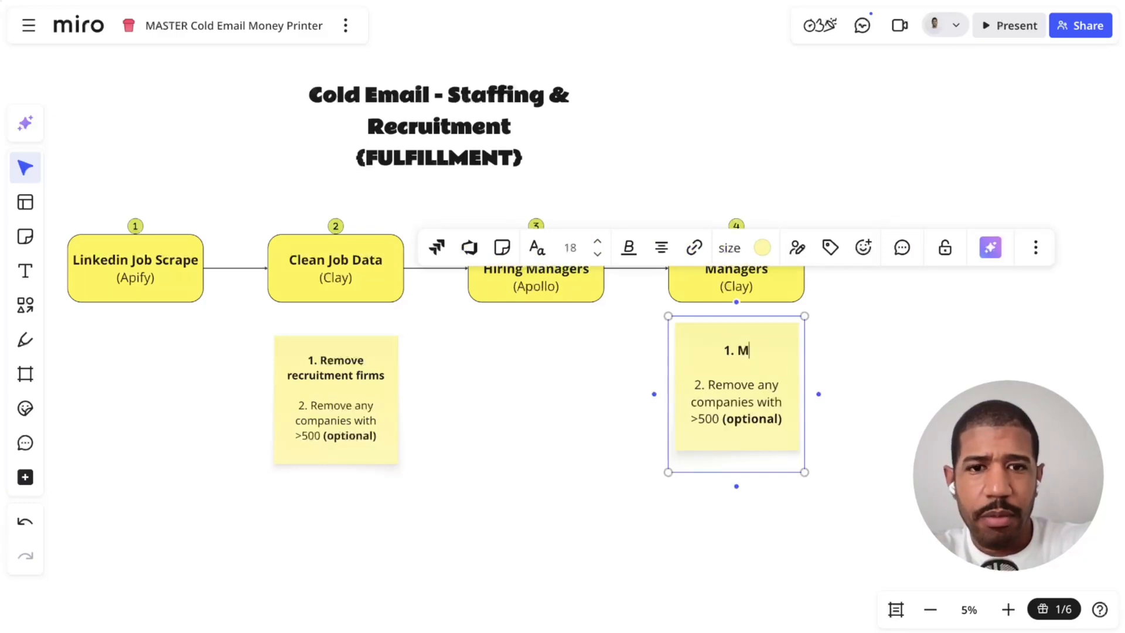
pyautogui.write('atch the ')
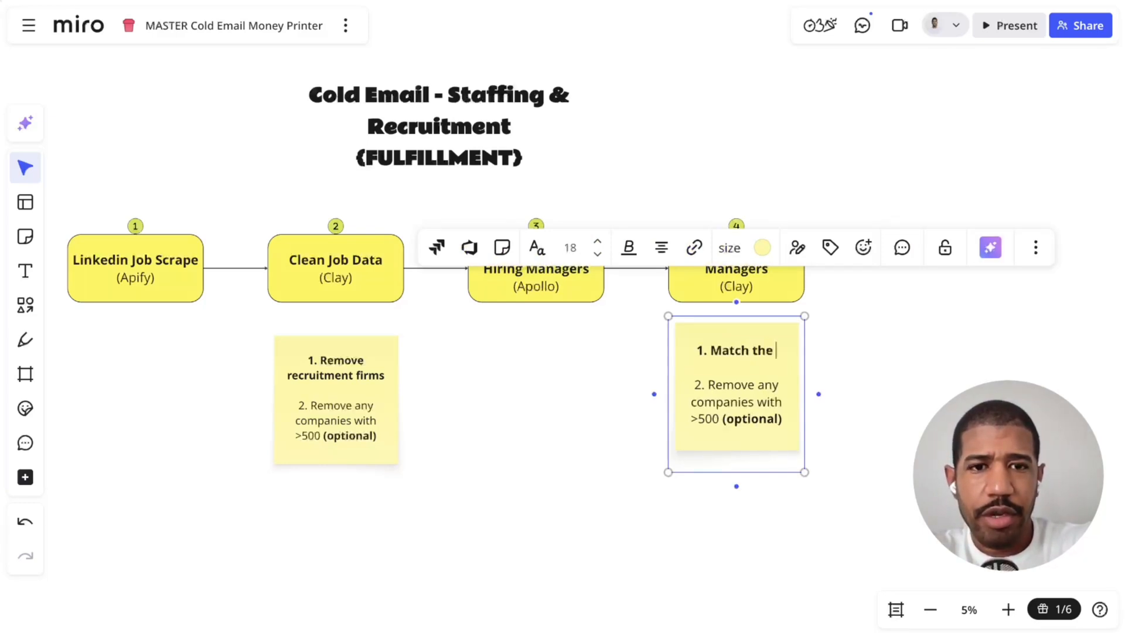
pyautogui.write('related jo')
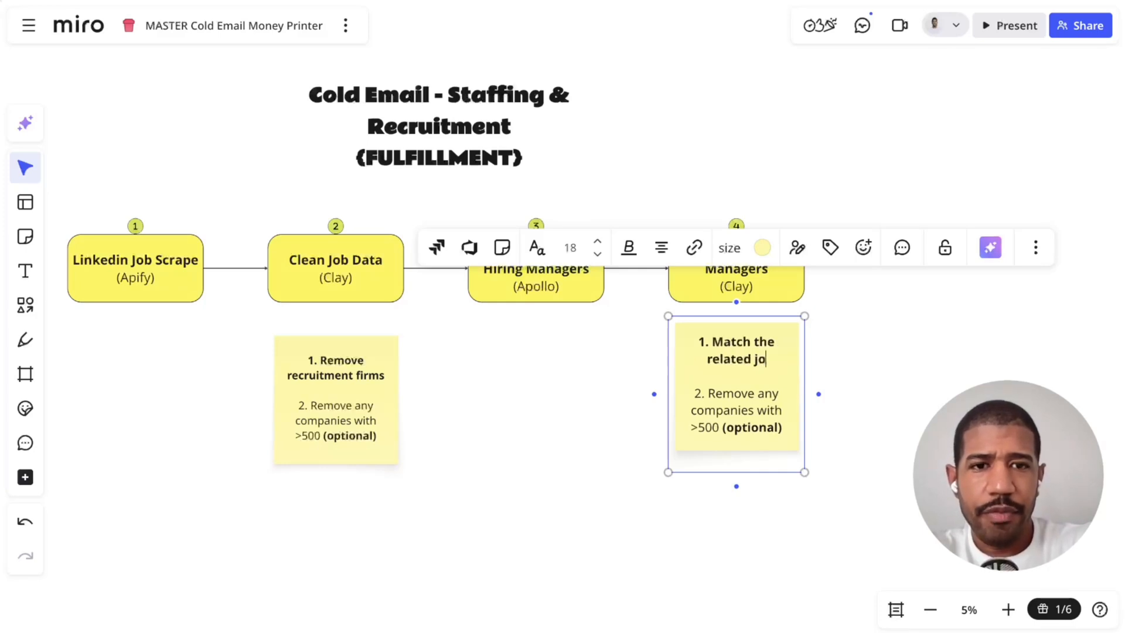
pyautogui.write('b posting to ')
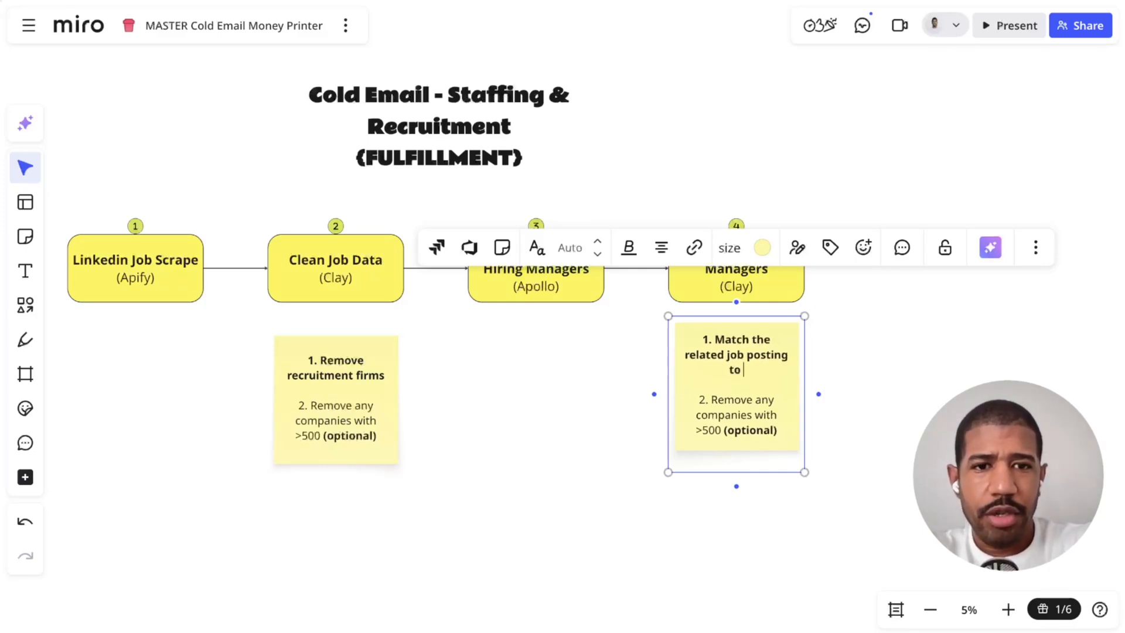
pyautogui.write('each Apo')
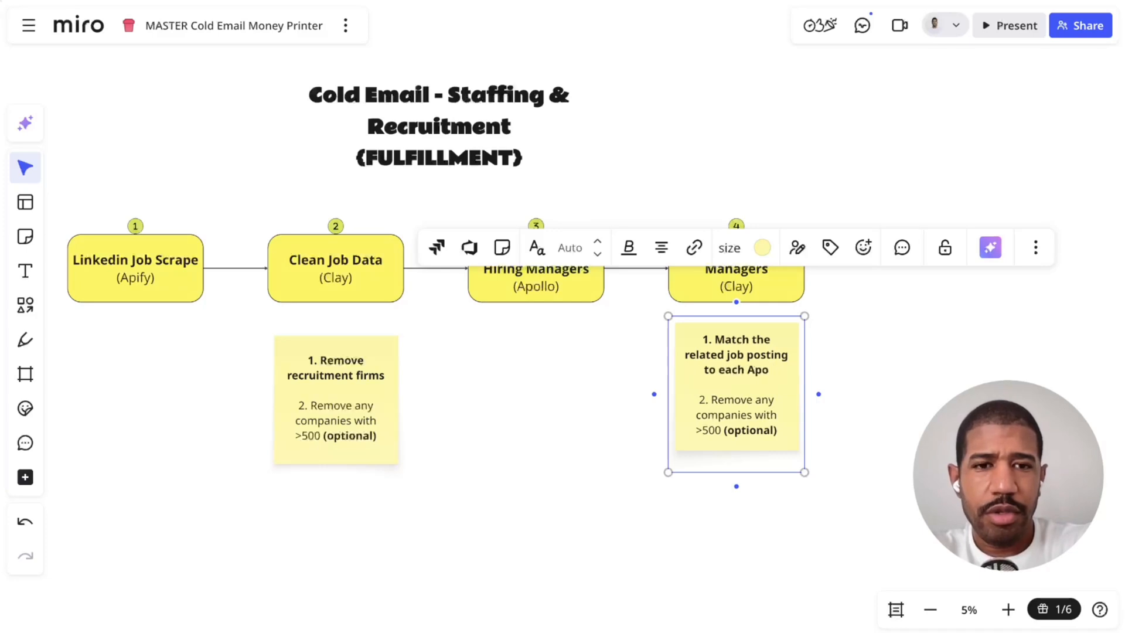
pyautogui.write('llo C')
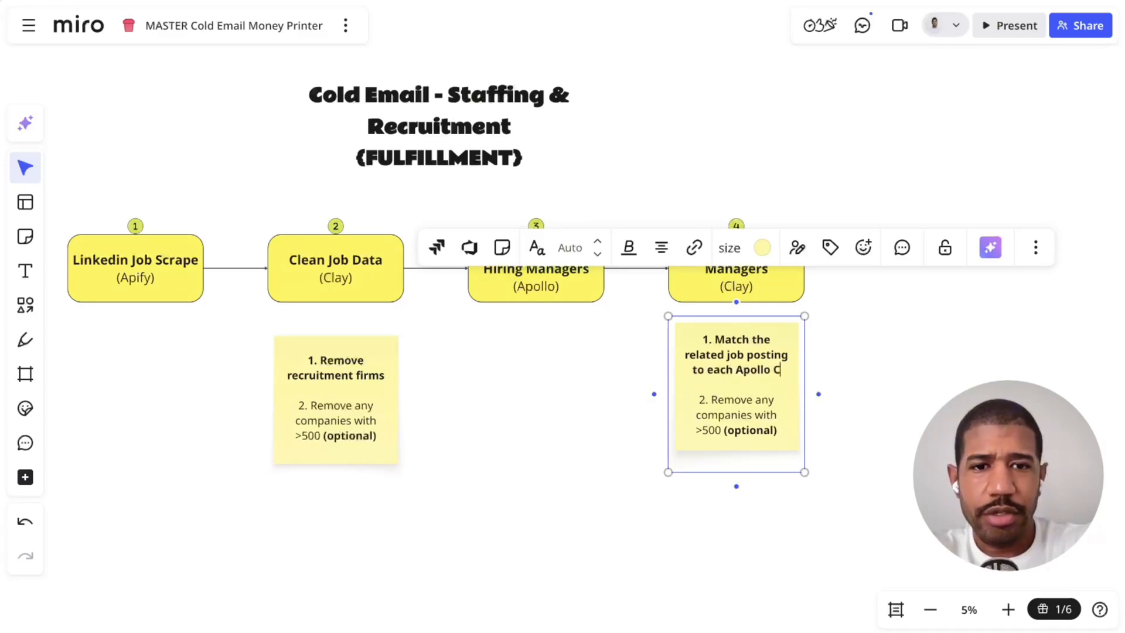
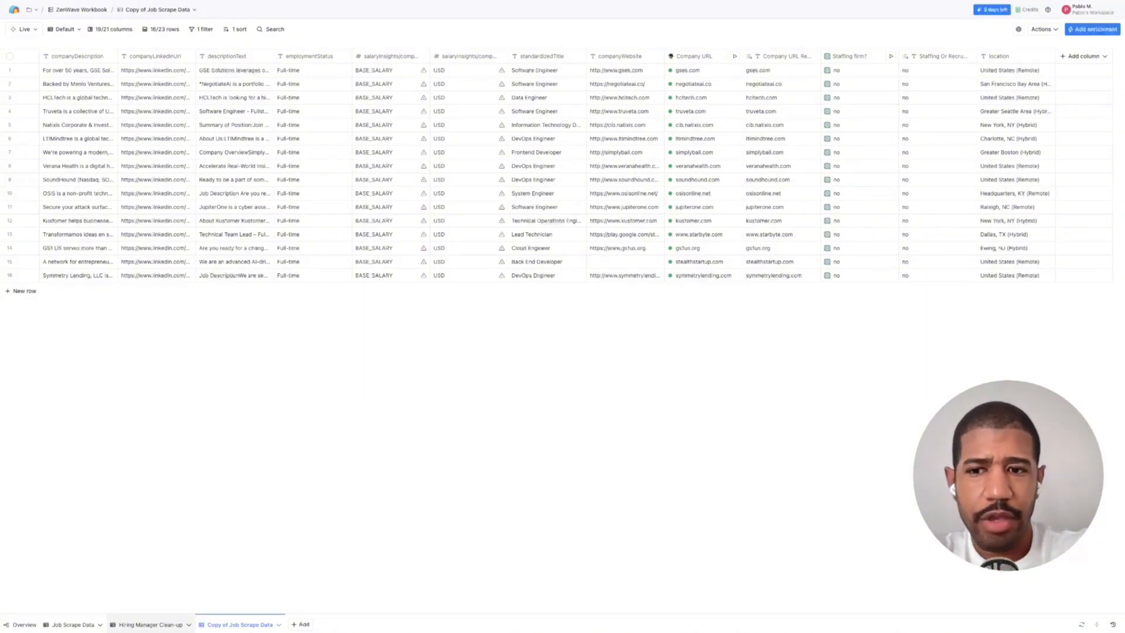
# In the Clay workbook, duplicate the Hiring Manager Clean-up table and look through the copy's columns.
pyautogui.click(189, 625)
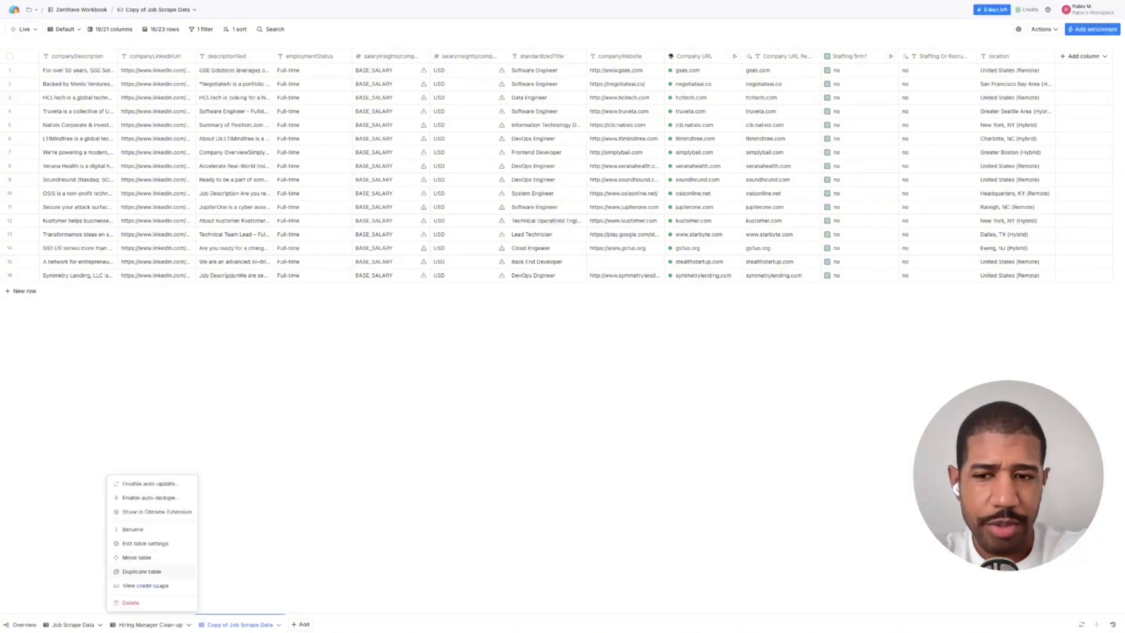
pyautogui.click(142, 572)
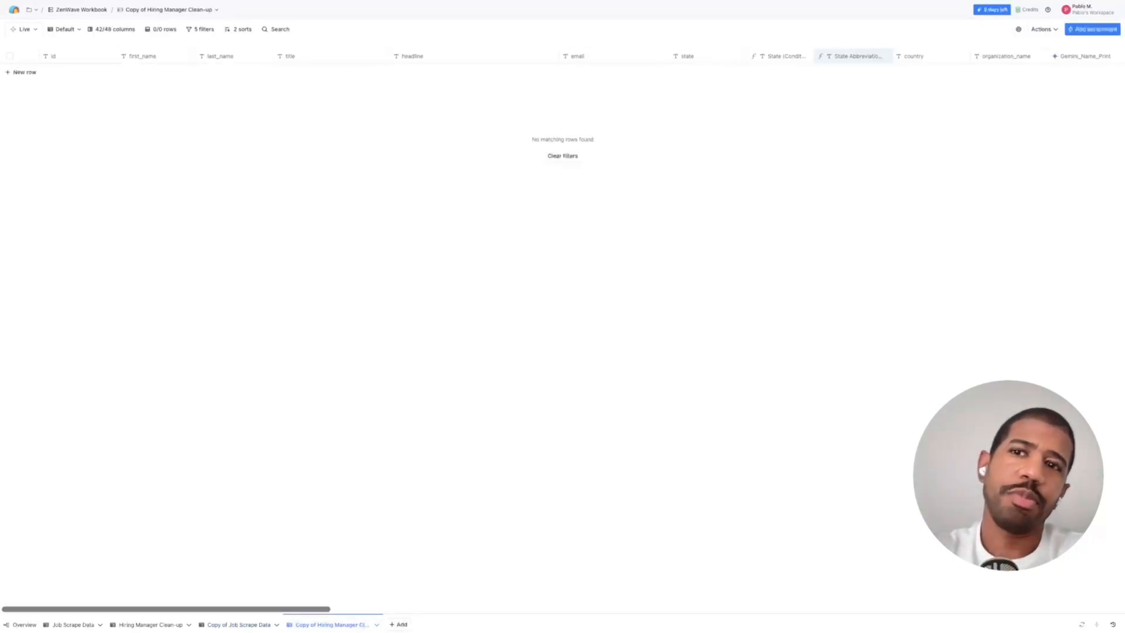
pyautogui.hscroll(4, 563, 328)
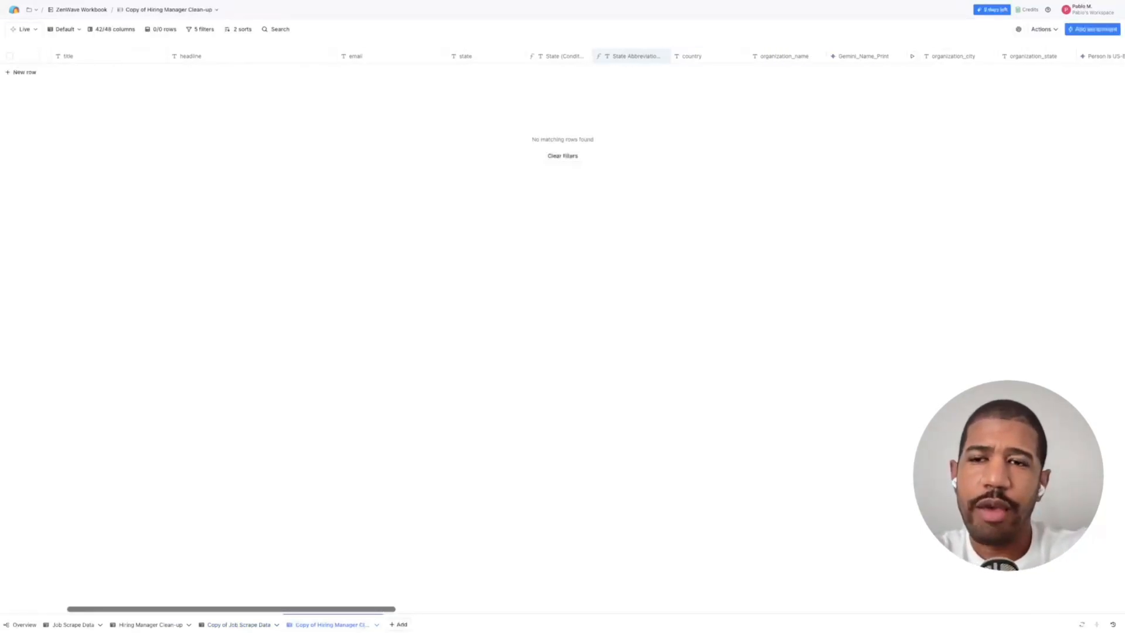
pyautogui.hscroll(-4, 563, 328)
pyautogui.hscroll(10, 562, 328)
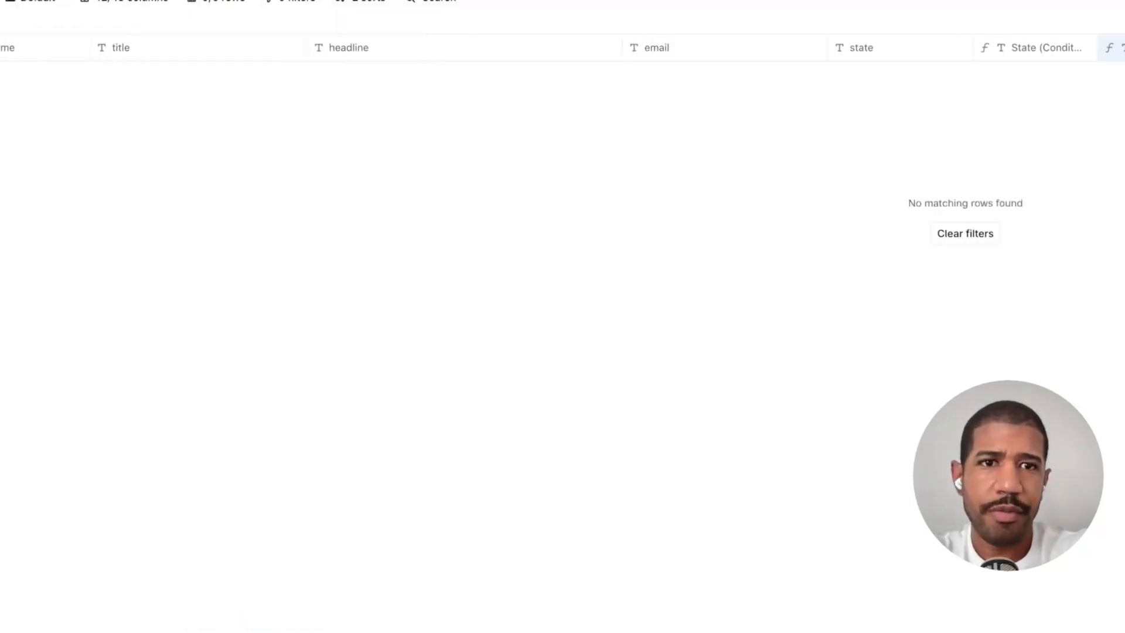
pyautogui.hscroll(15, 562, 328)
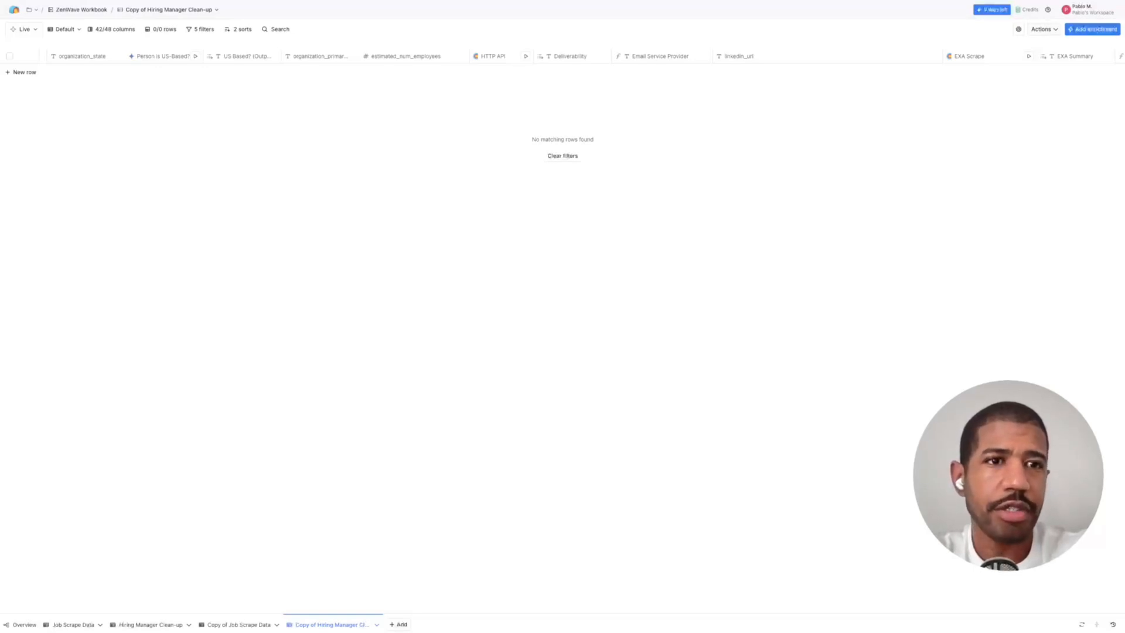
# Import the exported Apollo scraper dataset CSV into the current table, with comma delimiter and first row as column names, up to column mapping.
pyautogui.click(1045, 30)
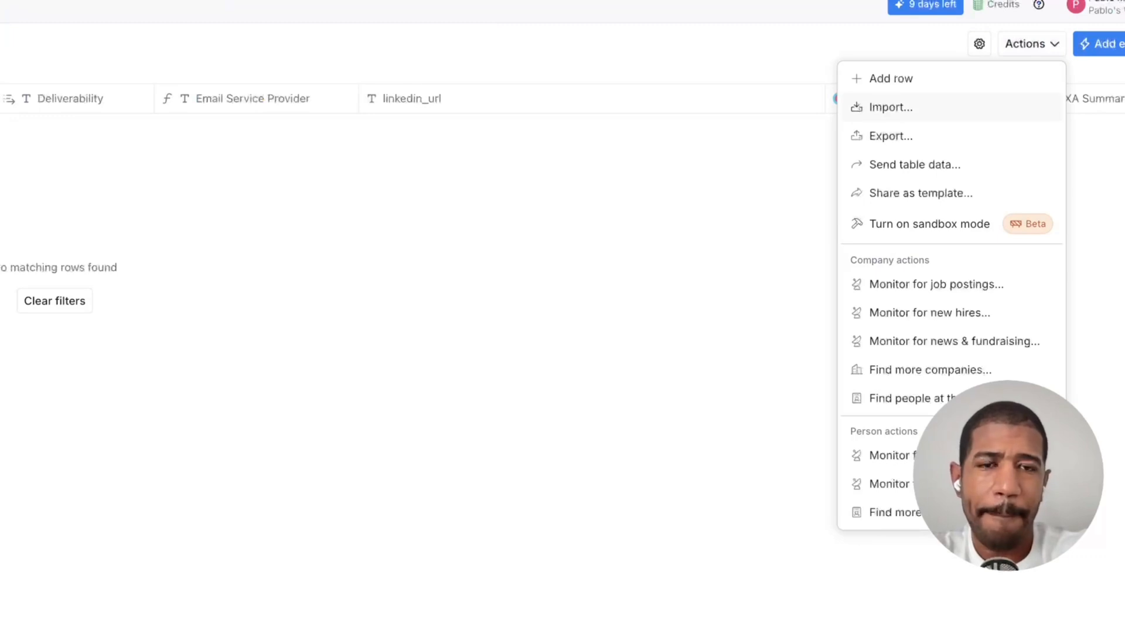
pyautogui.click(891, 107)
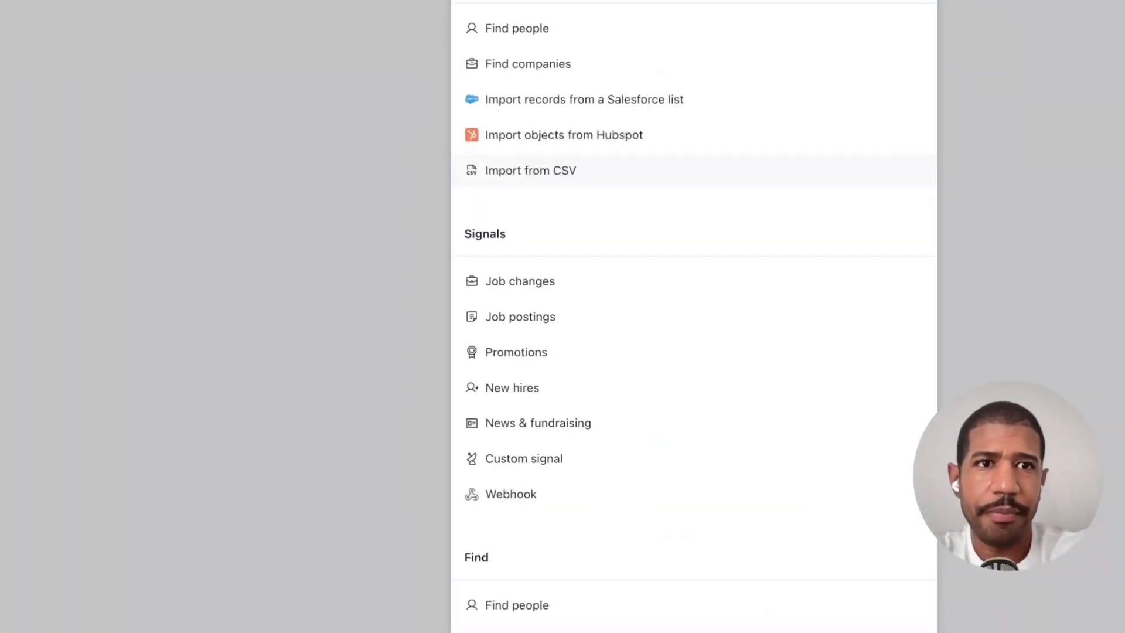
pyautogui.click(531, 170)
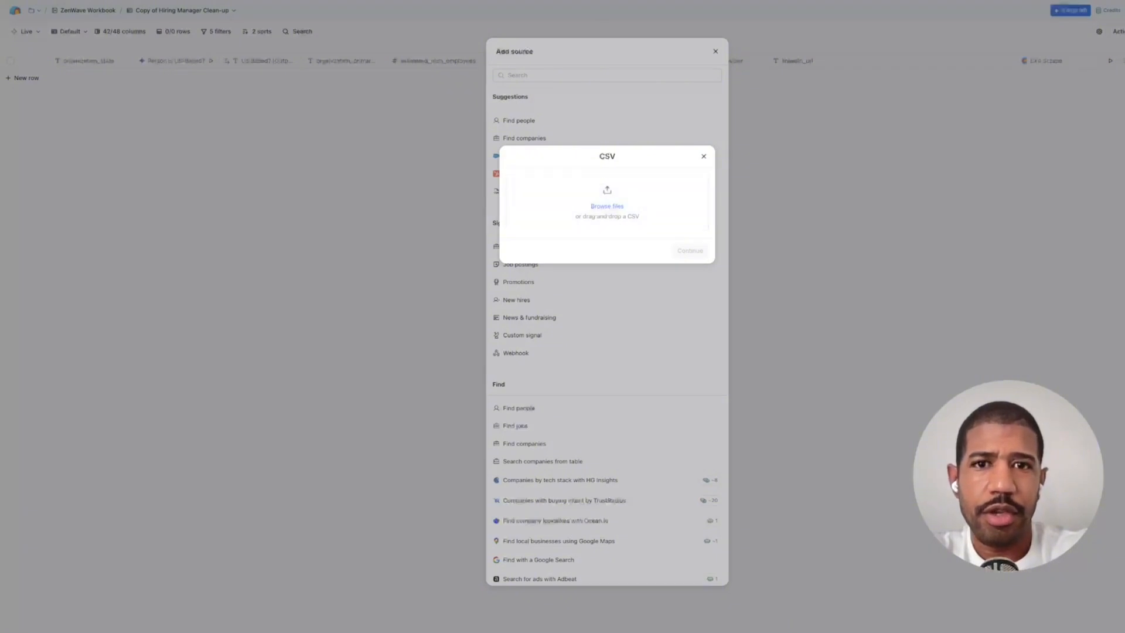
pyautogui.moveTo(761, 200); pyautogui.dragTo(607, 201)
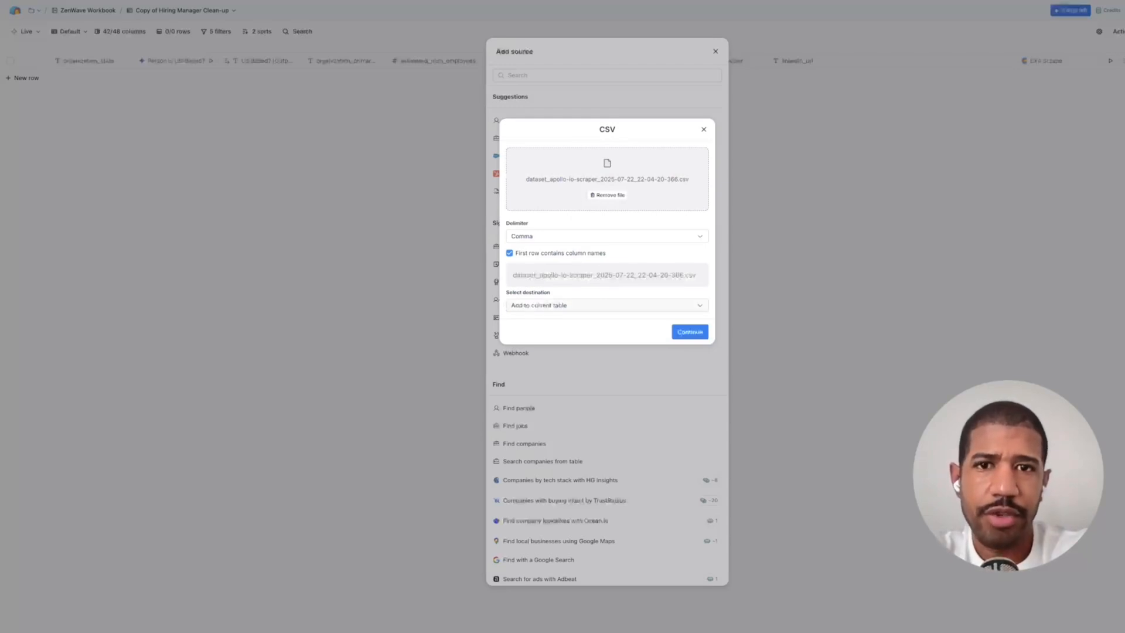
pyautogui.click(690, 332)
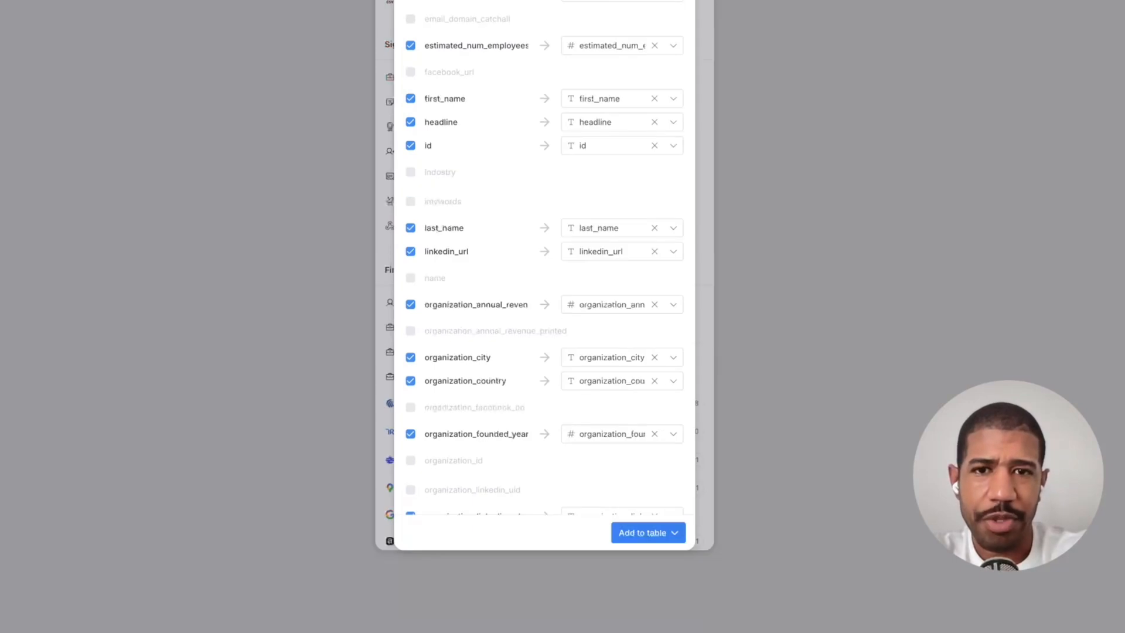
# Review which CSV headers of the Apollo dataset are mapped to Clay table columns, from city down to title.
pyautogui.scroll(-5, 563, 316)
pyautogui.scroll(5, 563, 317)
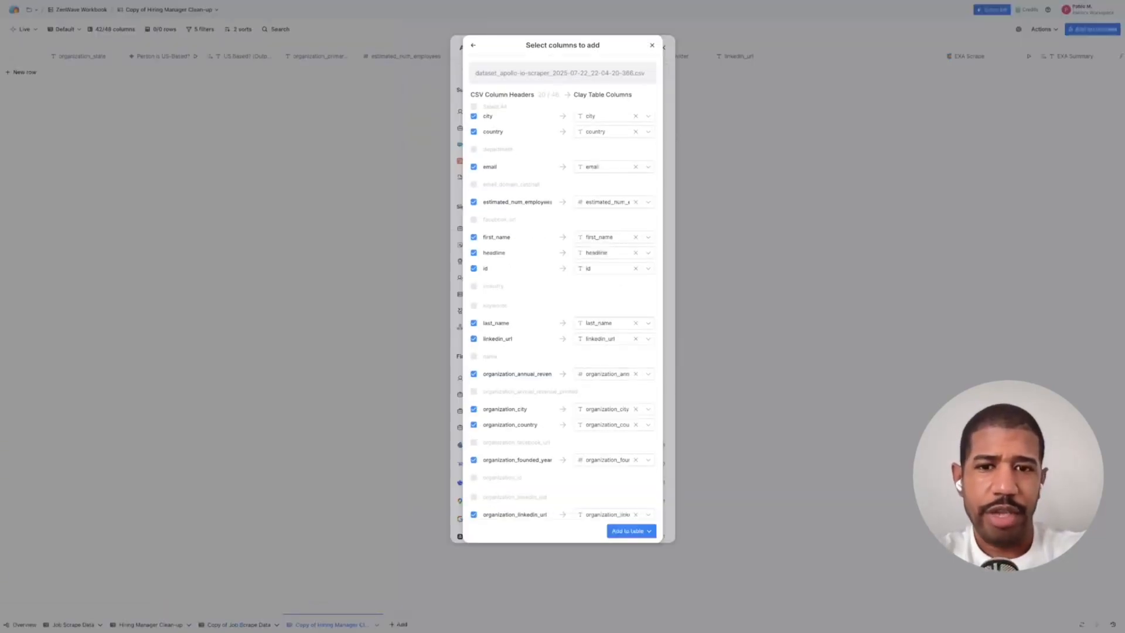
pyautogui.scroll(-10, 563, 317)
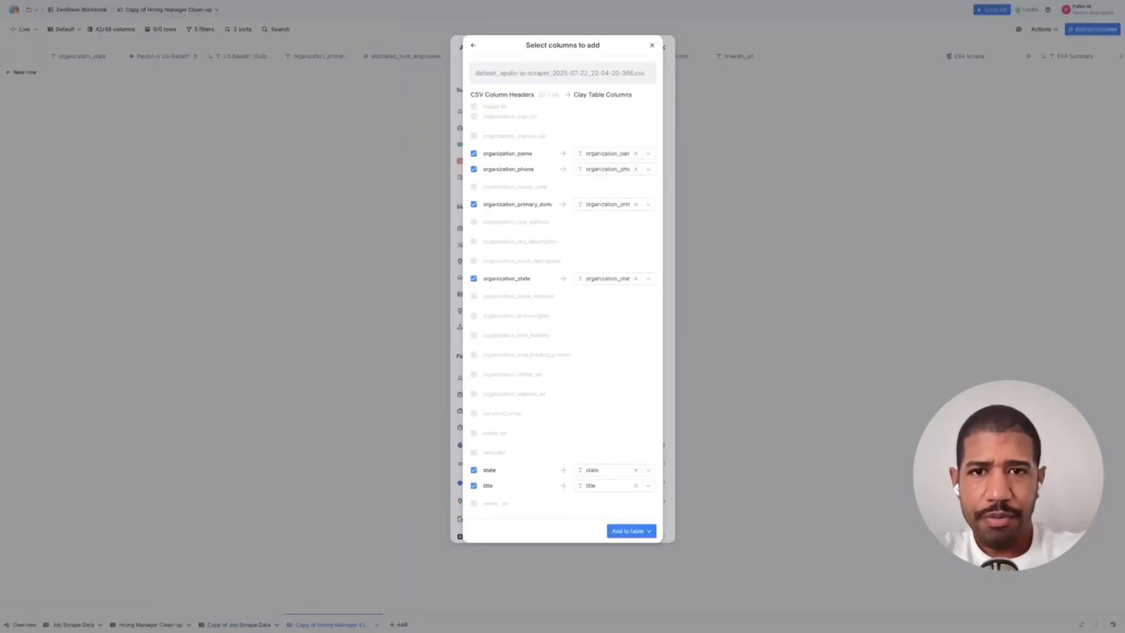
pyautogui.scroll(5, 562, 311)
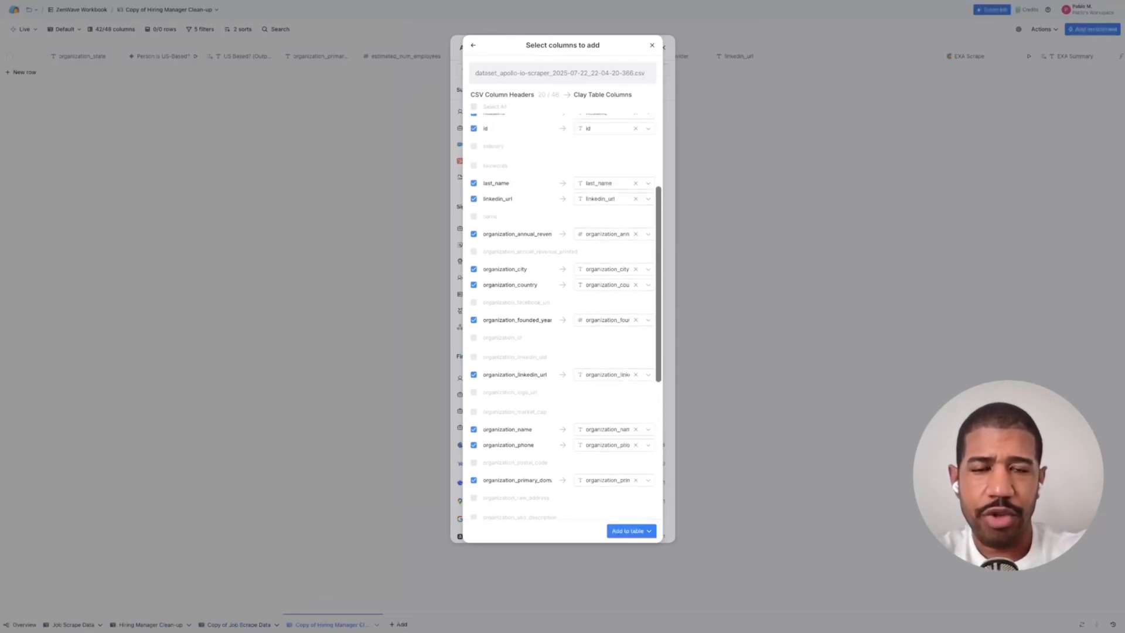
pyautogui.scroll(3, 562, 317)
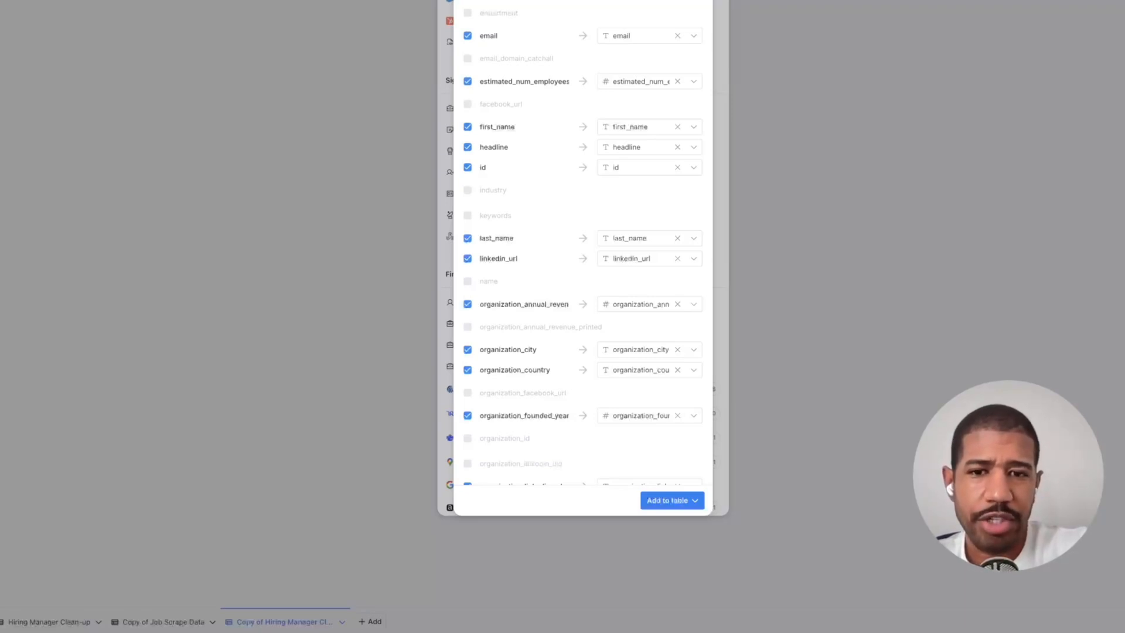
pyautogui.scroll(-5, 583, 194)
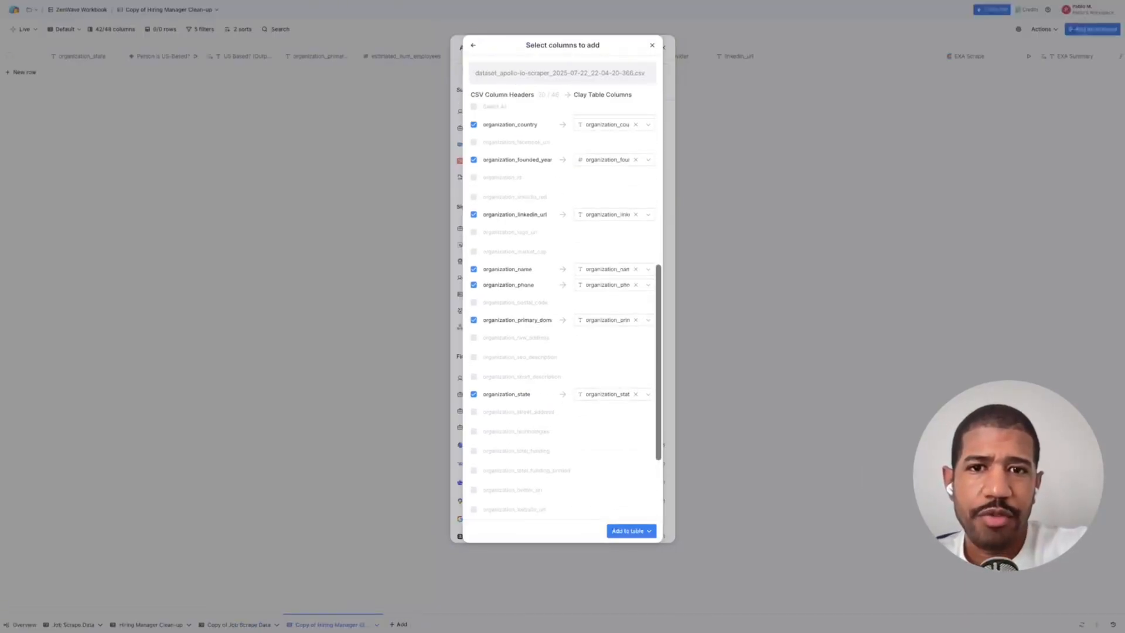
pyautogui.scroll(1, 566, 317)
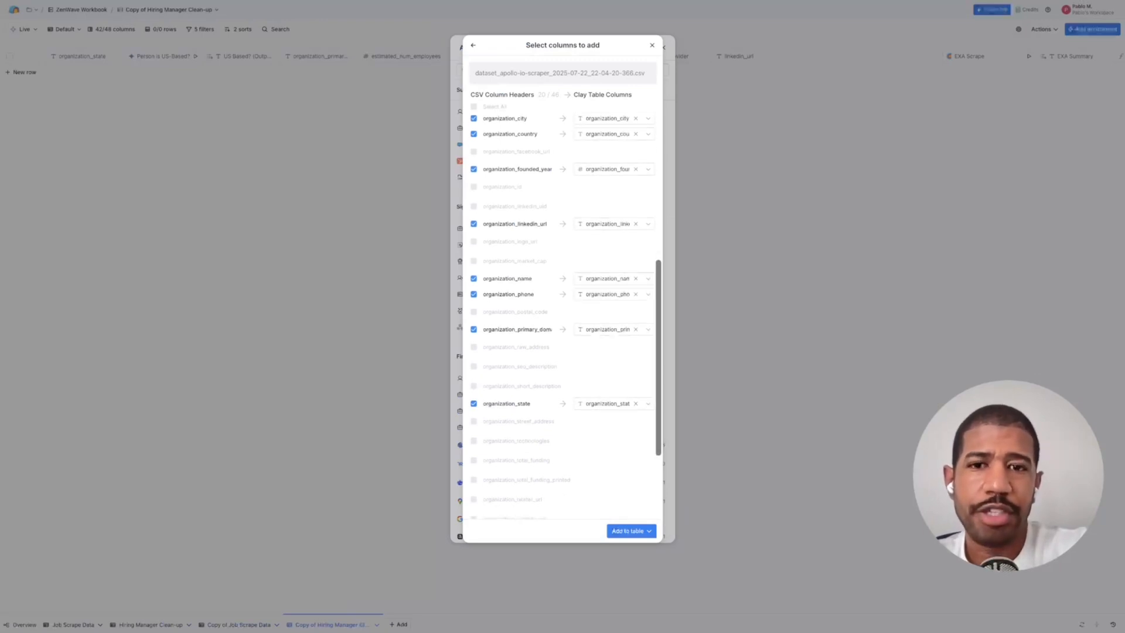
pyautogui.scroll(-1, 566, 316)
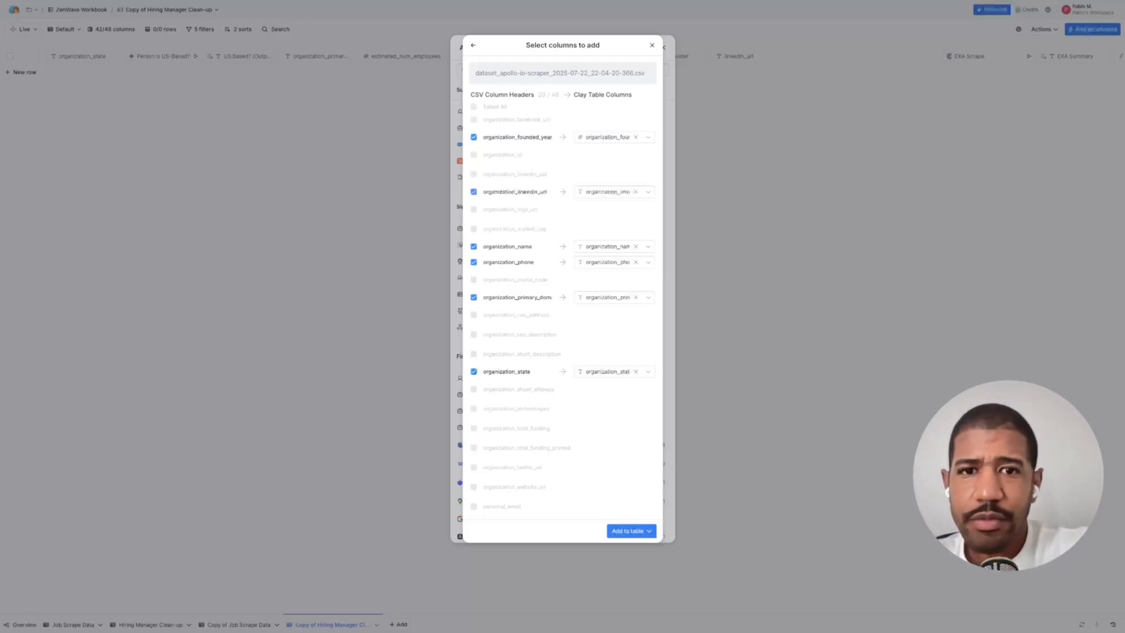
pyautogui.scroll(-1, 566, 316)
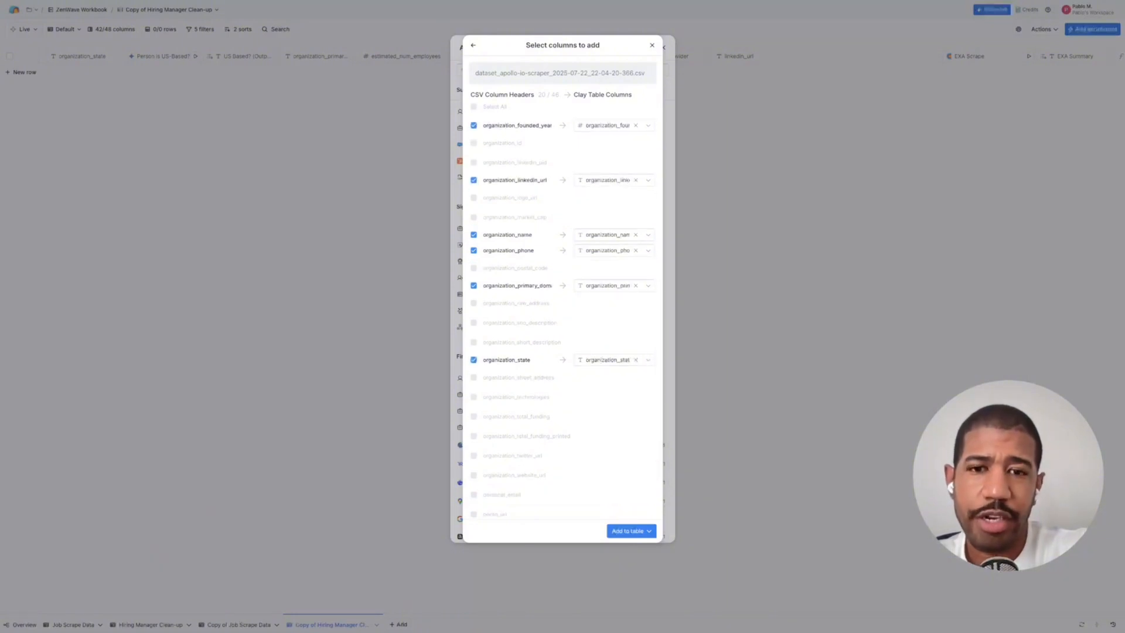
pyautogui.scroll(-2, 566, 316)
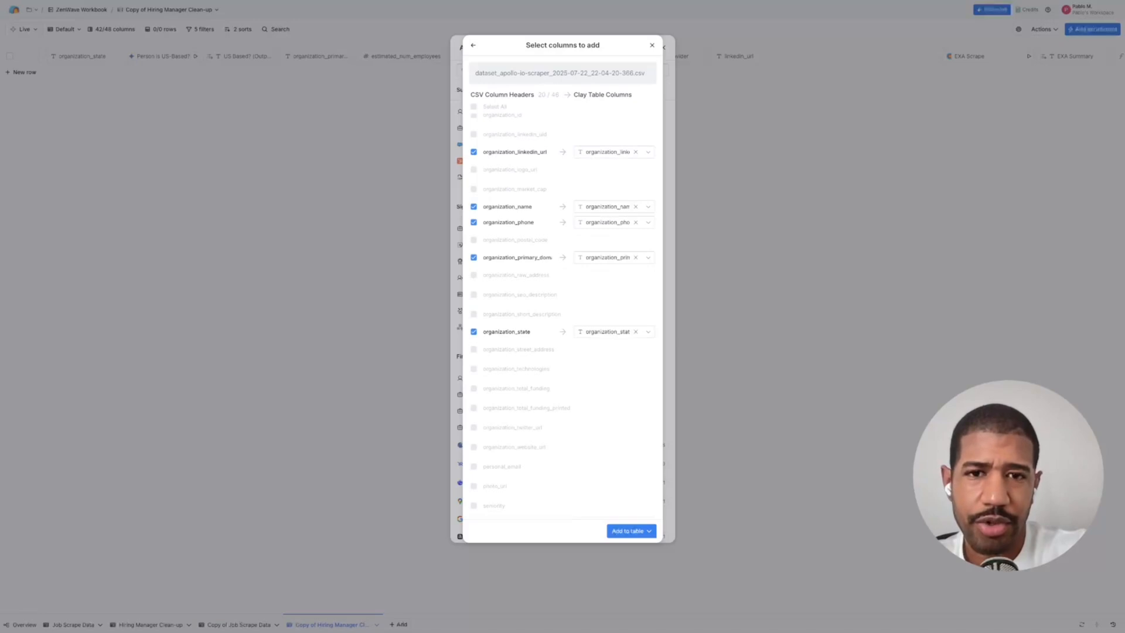
pyautogui.scroll(-4, 566, 317)
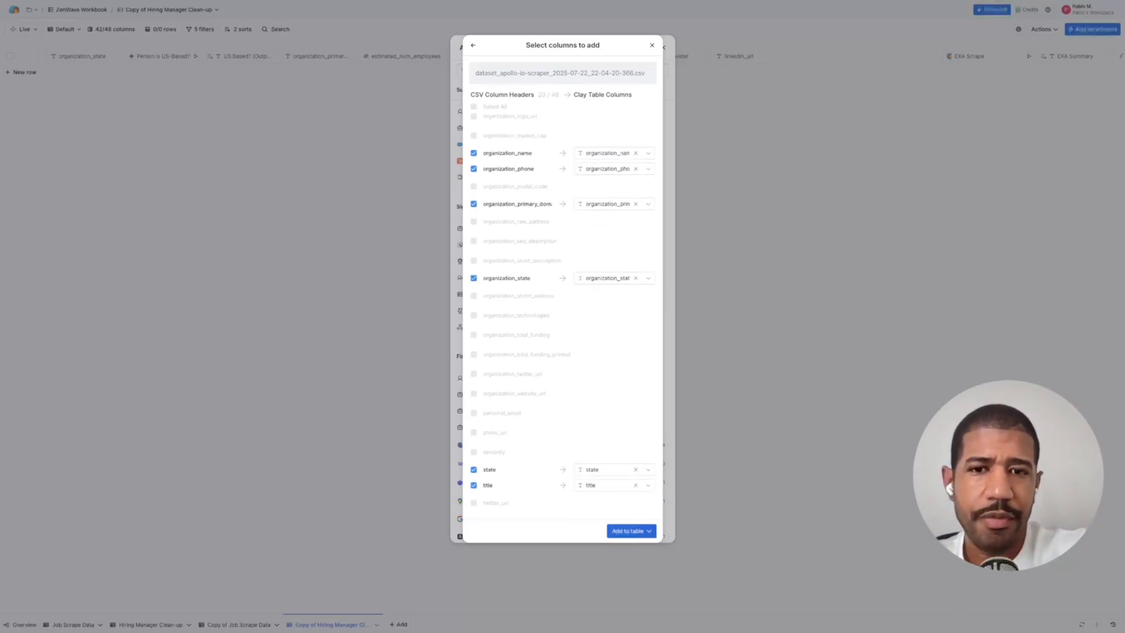
# Add the mapped CSV columns to the table with the option to save and not run.
pyautogui.scroll(10, 563, 316)
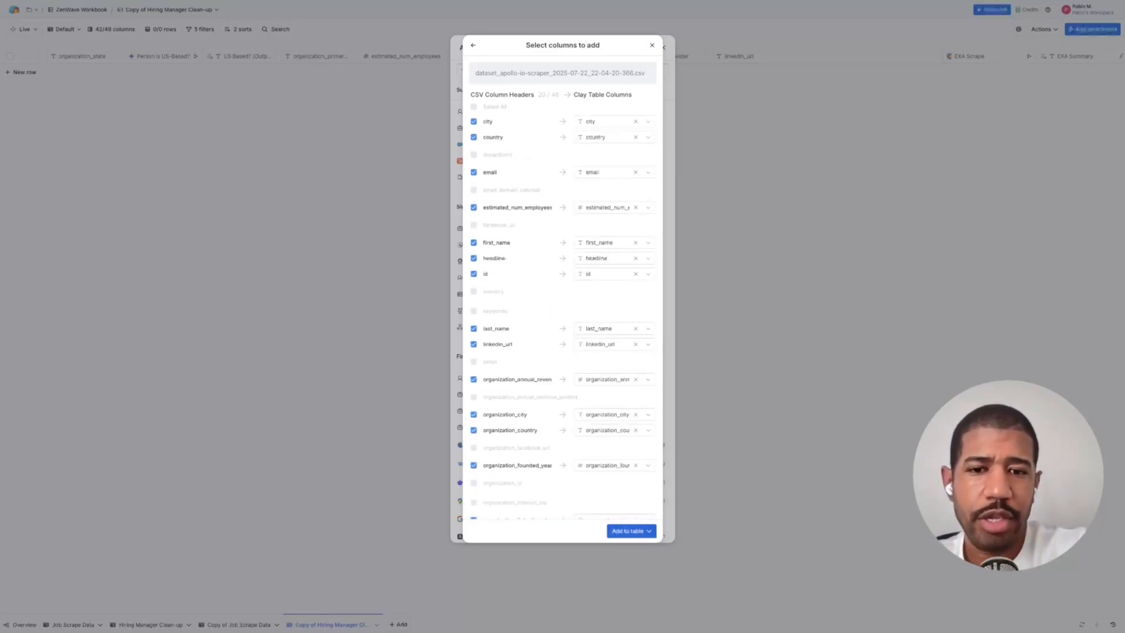
pyautogui.click(631, 531)
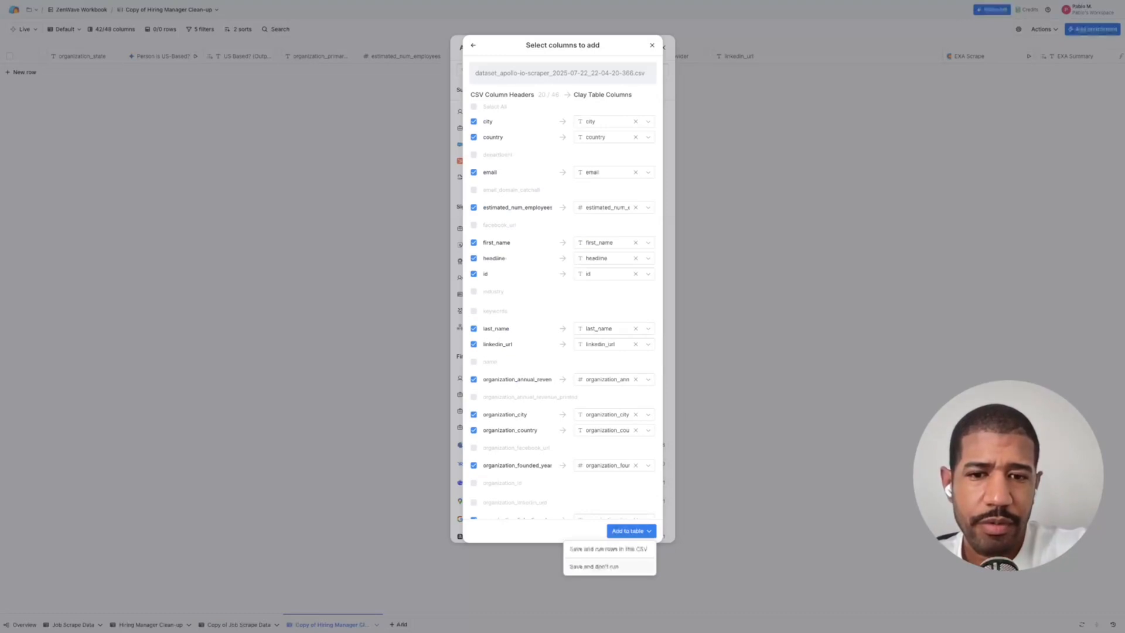
pyautogui.click(607, 567)
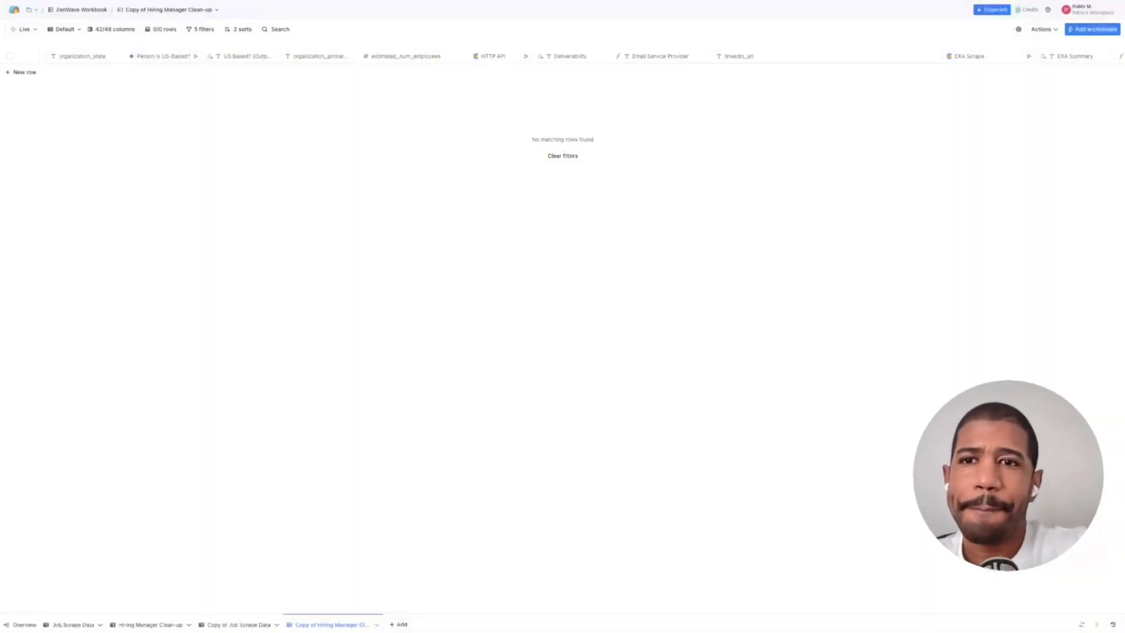
# Delete the table filters on estimated_num_employees, Likelihood Score and Deliverability, keeping only the two organization_primary_domain filters.
pyautogui.click(200, 29)
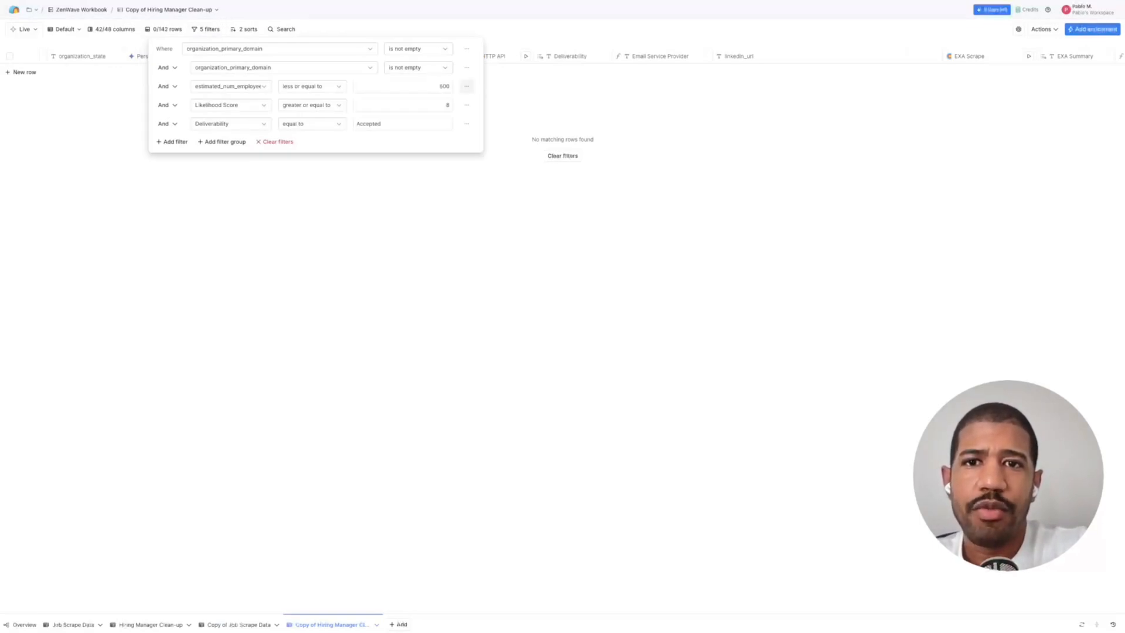
pyautogui.click(467, 86)
pyautogui.click(483, 118)
pyautogui.click(466, 86)
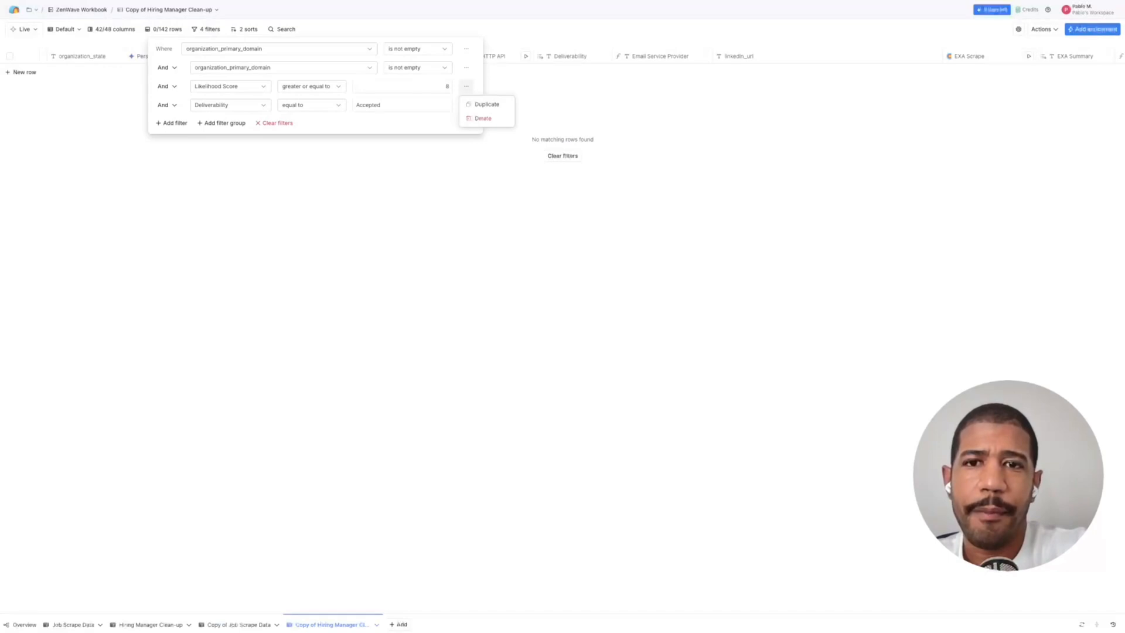
pyautogui.click(483, 118)
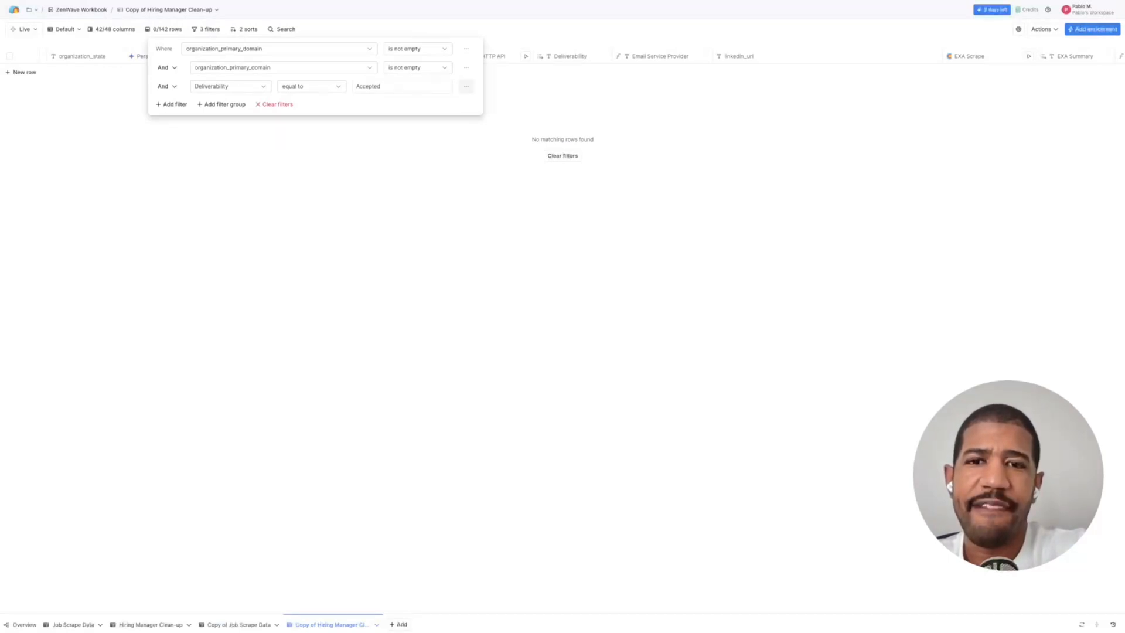
pyautogui.click(466, 86)
pyautogui.click(483, 118)
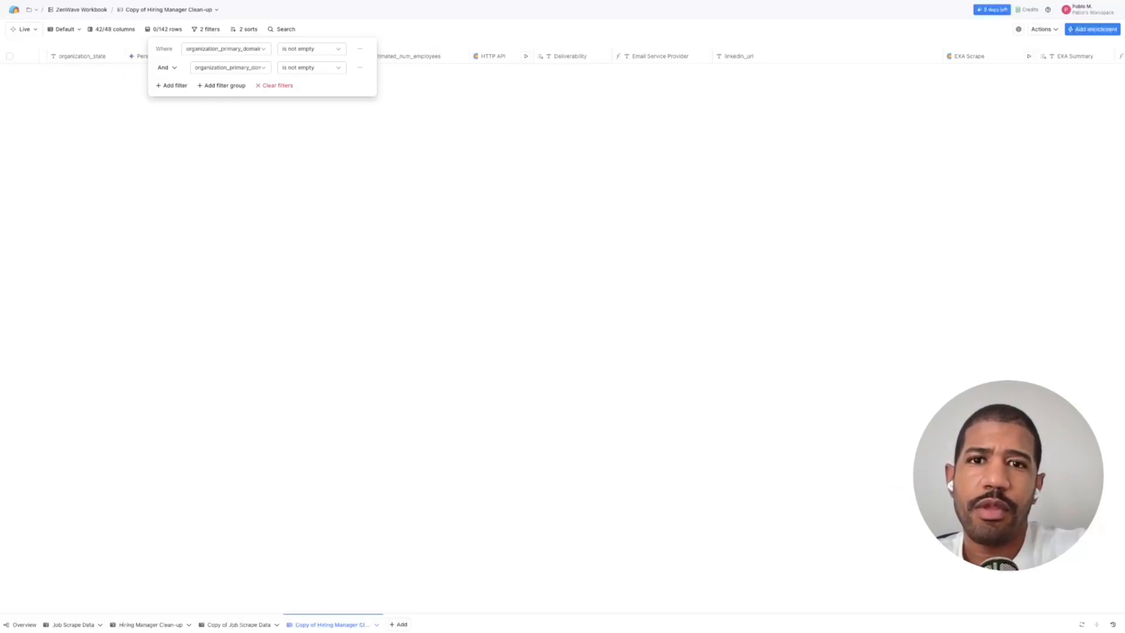
# Check the imported rows and row count in the Clay table, and compare them with the Apollo people search.
pyautogui.hscroll(-10, 563, 328)
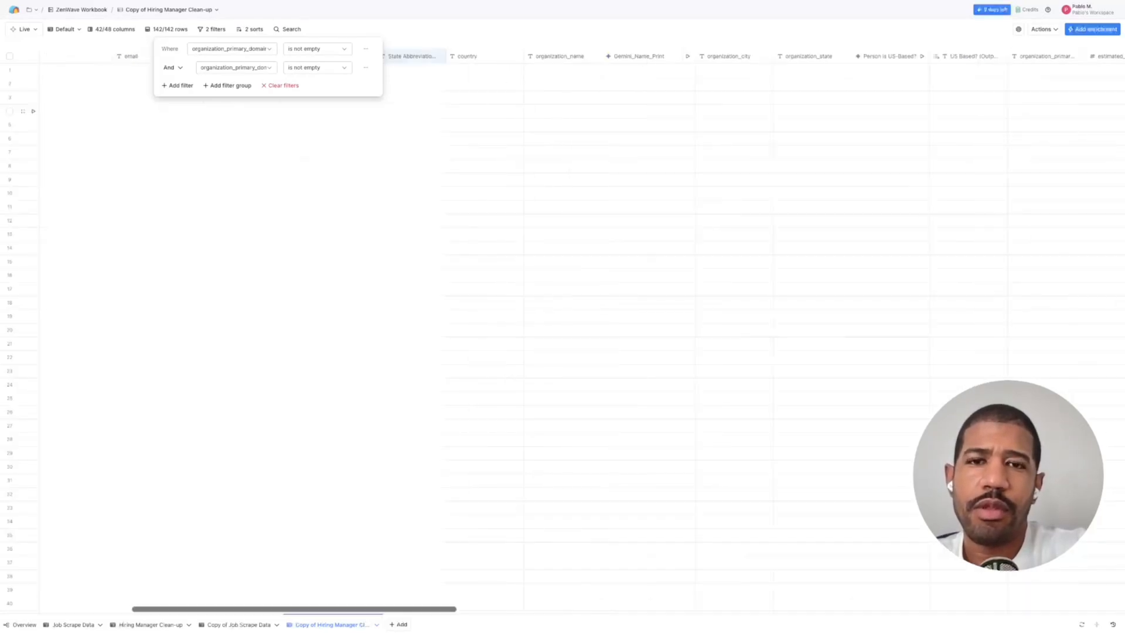
pyautogui.hscroll(-8, 562, 328)
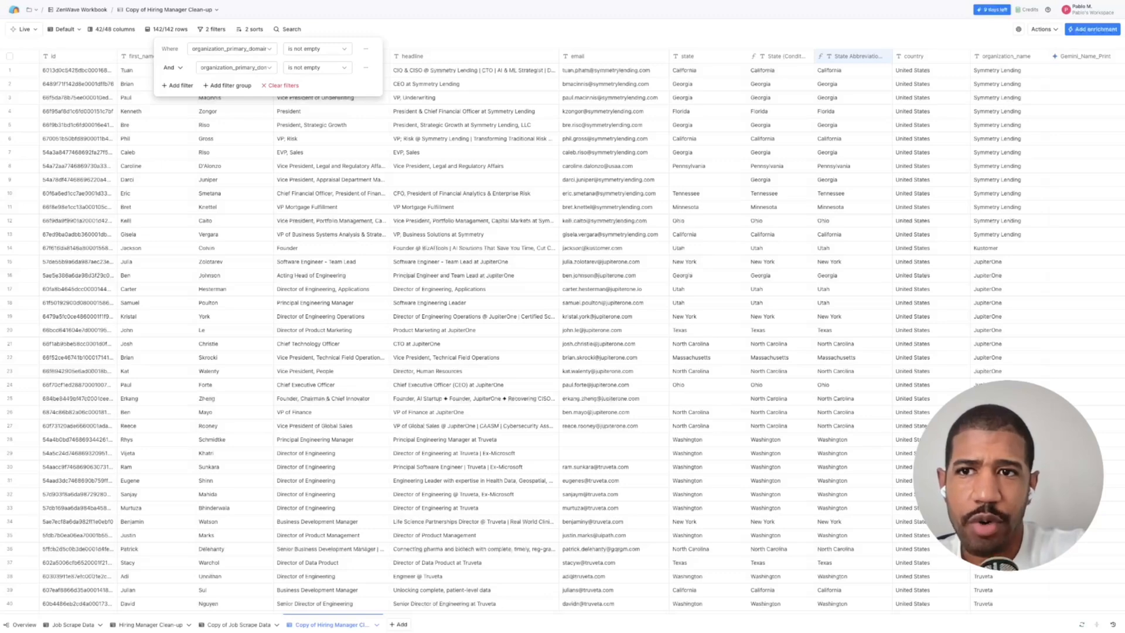
pyautogui.click(167, 29)
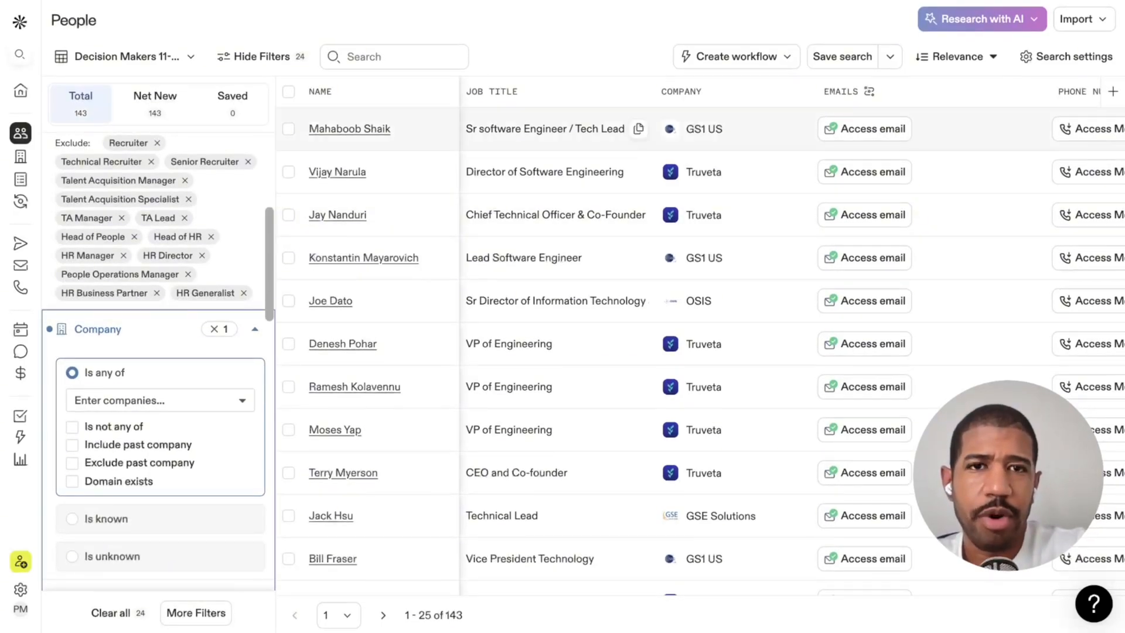
pyautogui.scroll(-10, 563, 186)
pyautogui.scroll(7, 563, 186)
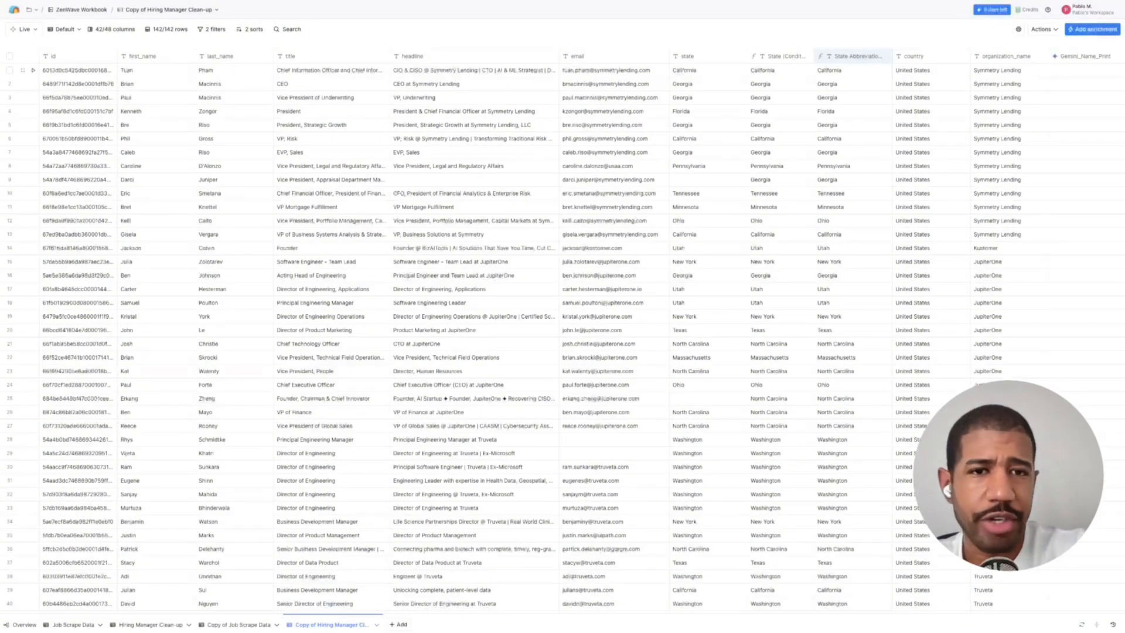
# In the Clay table, examine the imported leads' columns from id and name through state, organization, email deliverability and linkedin_url to the EXA columns.
pyautogui.hscroll(5, 582, 331)
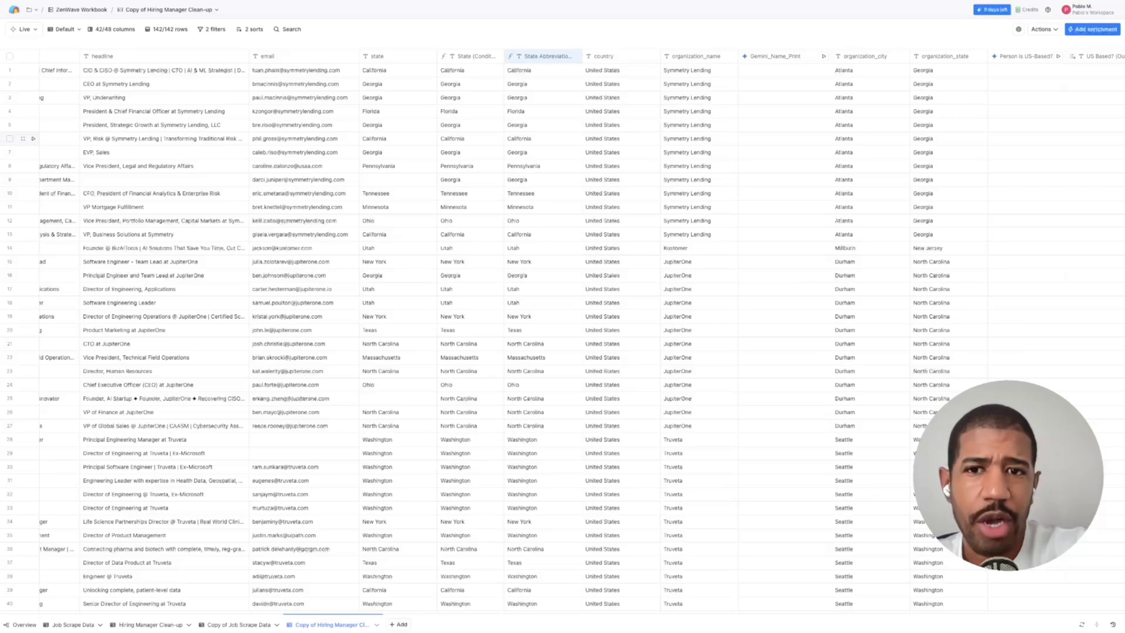
pyautogui.hscroll(1, 582, 328)
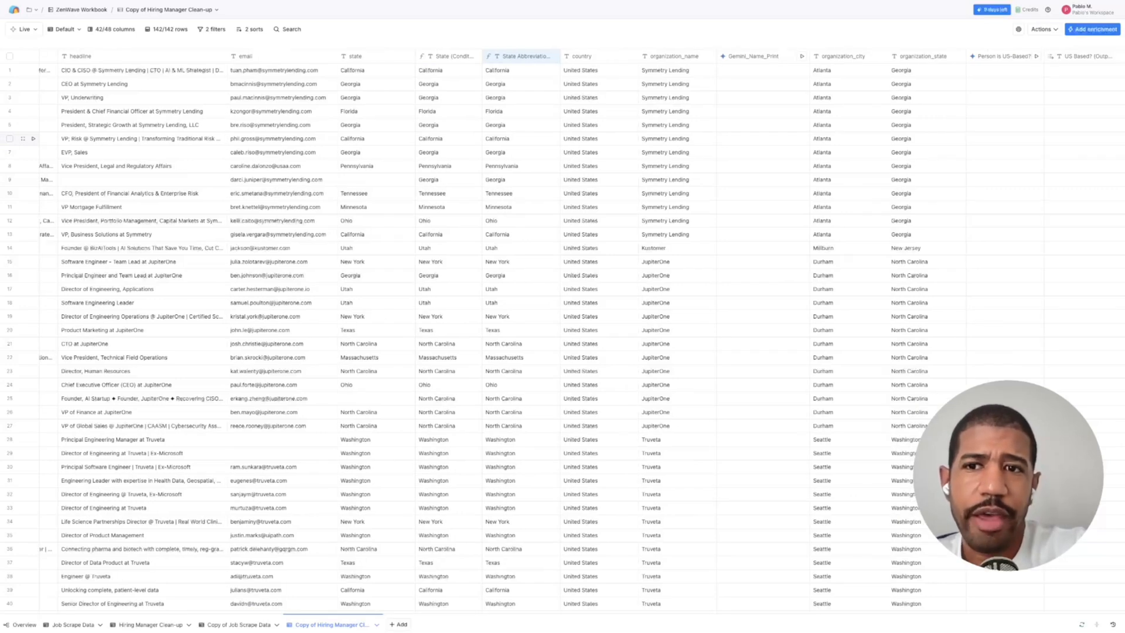
pyautogui.hscroll(-6, 563, 221)
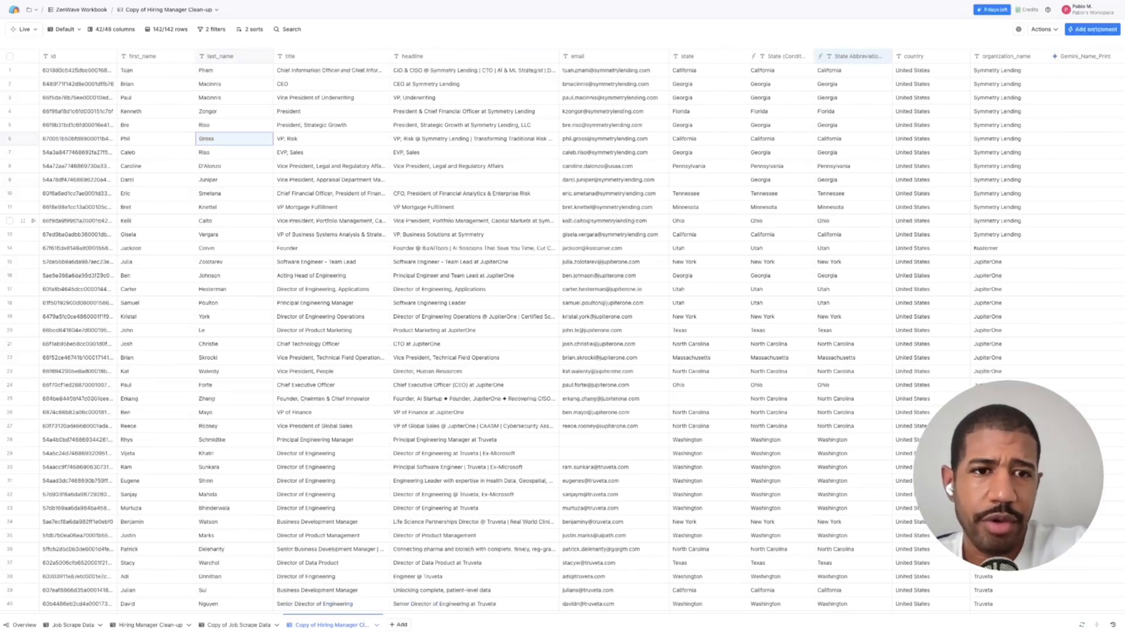
pyautogui.hscroll(10, 563, 235)
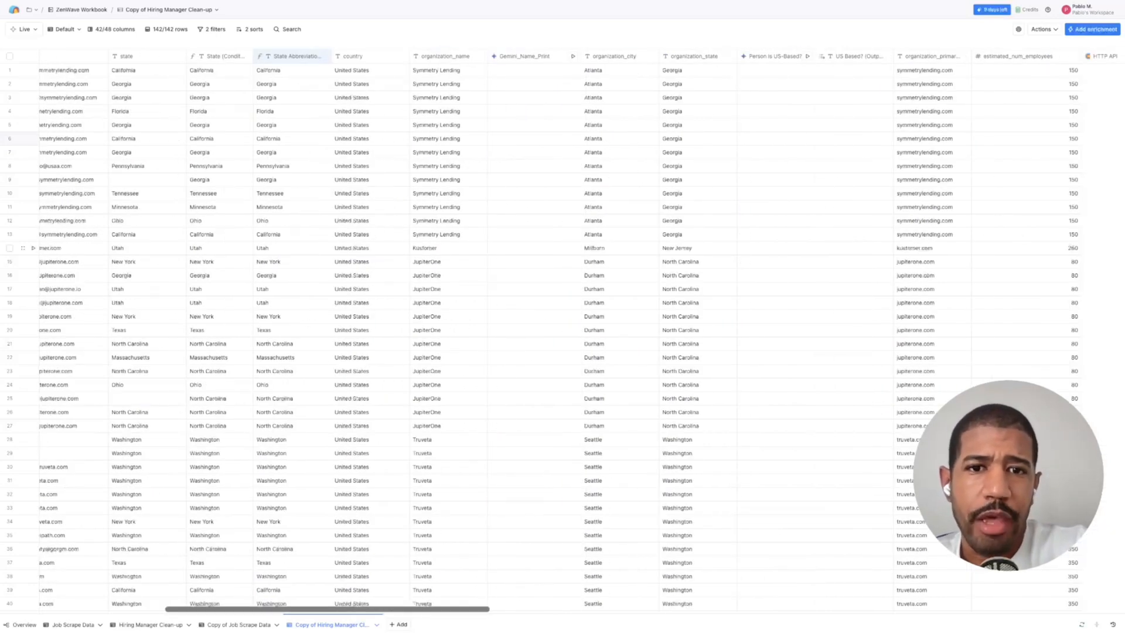
pyautogui.hscroll(2, 563, 328)
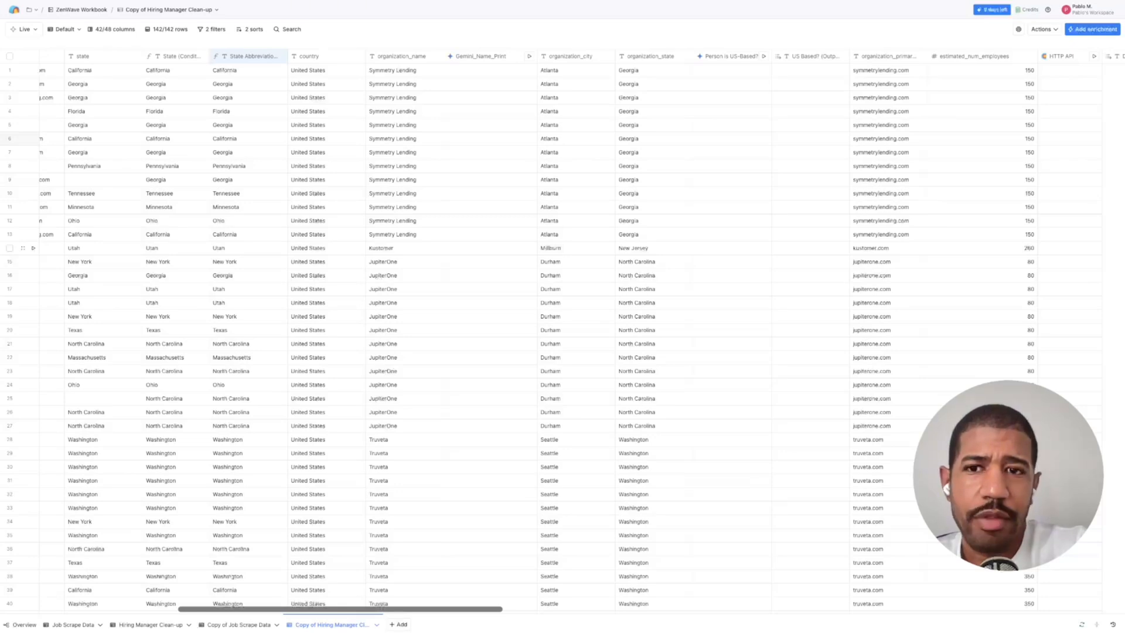
pyautogui.hscroll(-10, 563, 328)
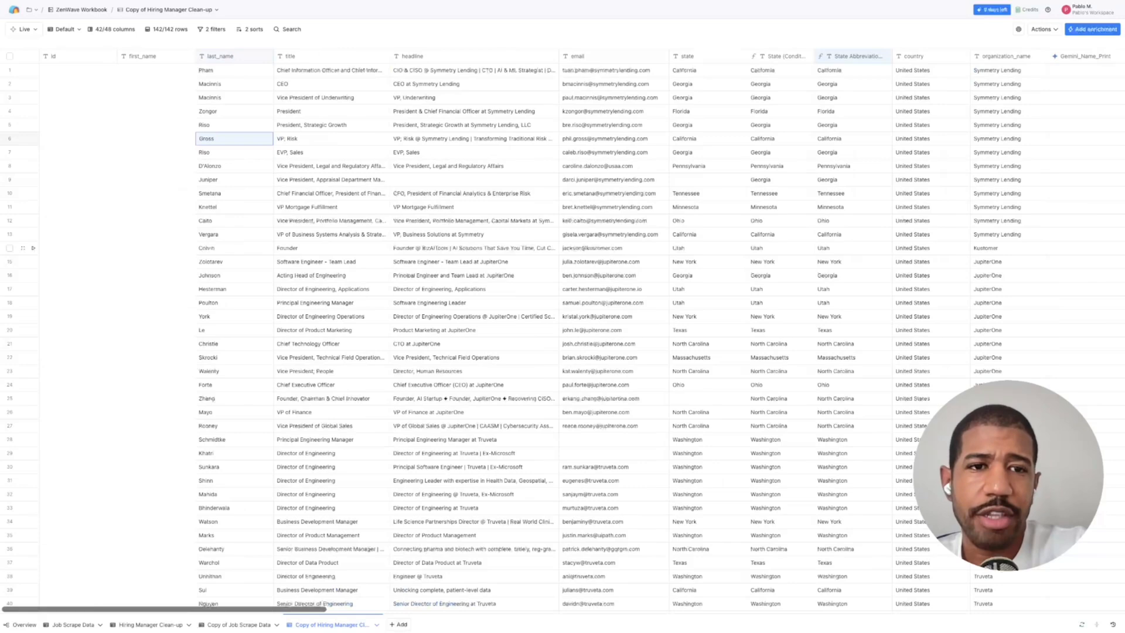
pyautogui.hscroll(10, 563, 328)
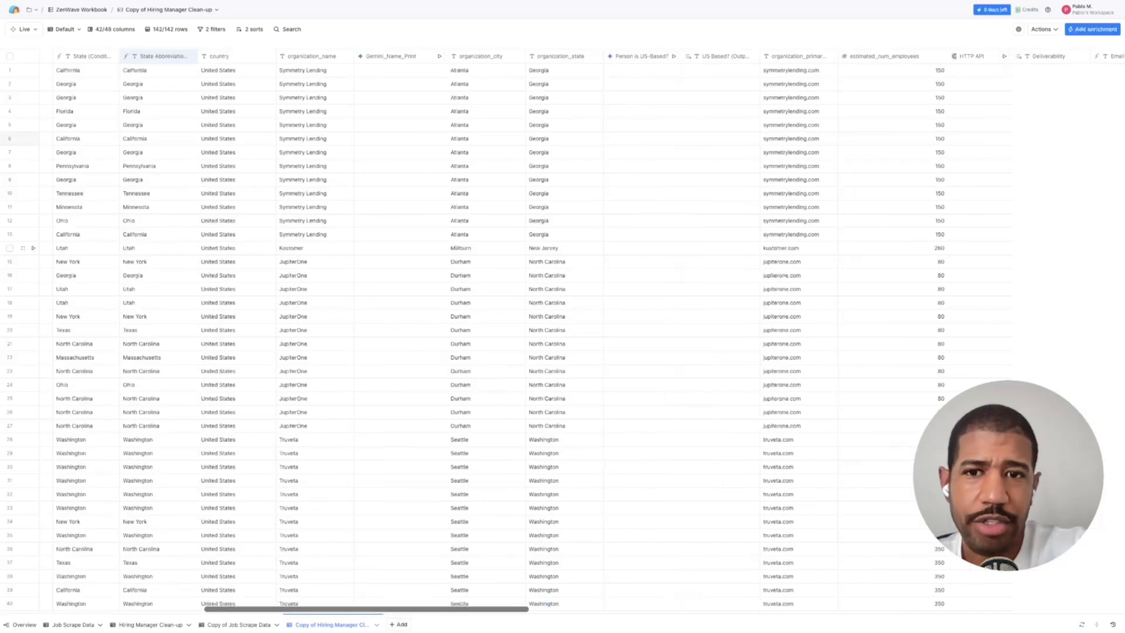
pyautogui.hscroll(-10, 563, 328)
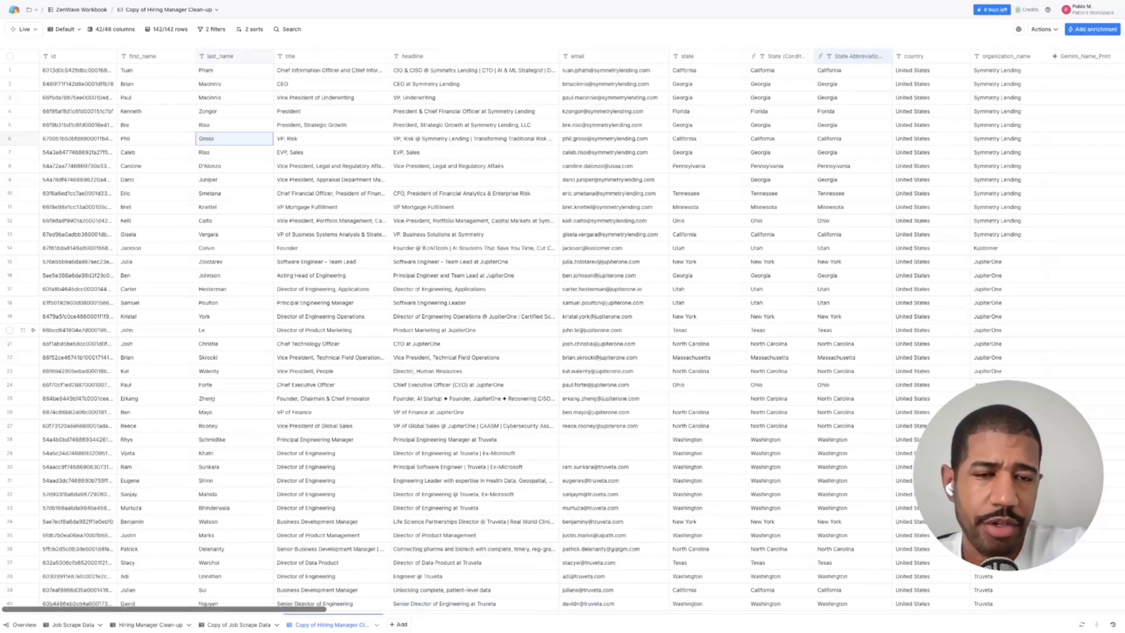
pyautogui.hscroll(6, 562, 328)
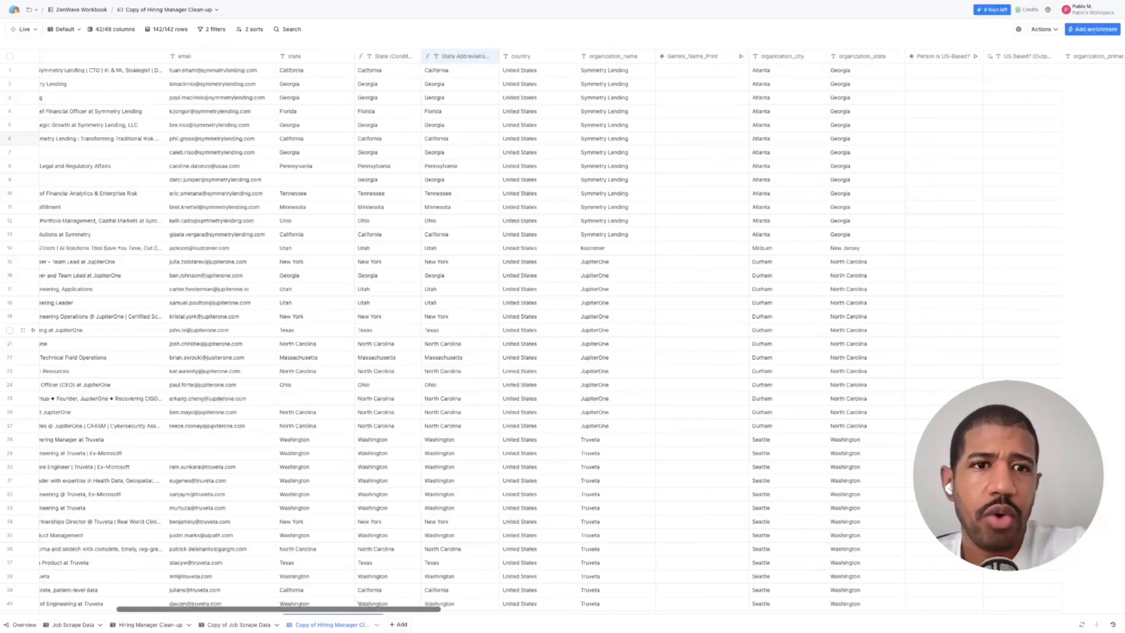
pyautogui.hscroll(9, 562, 328)
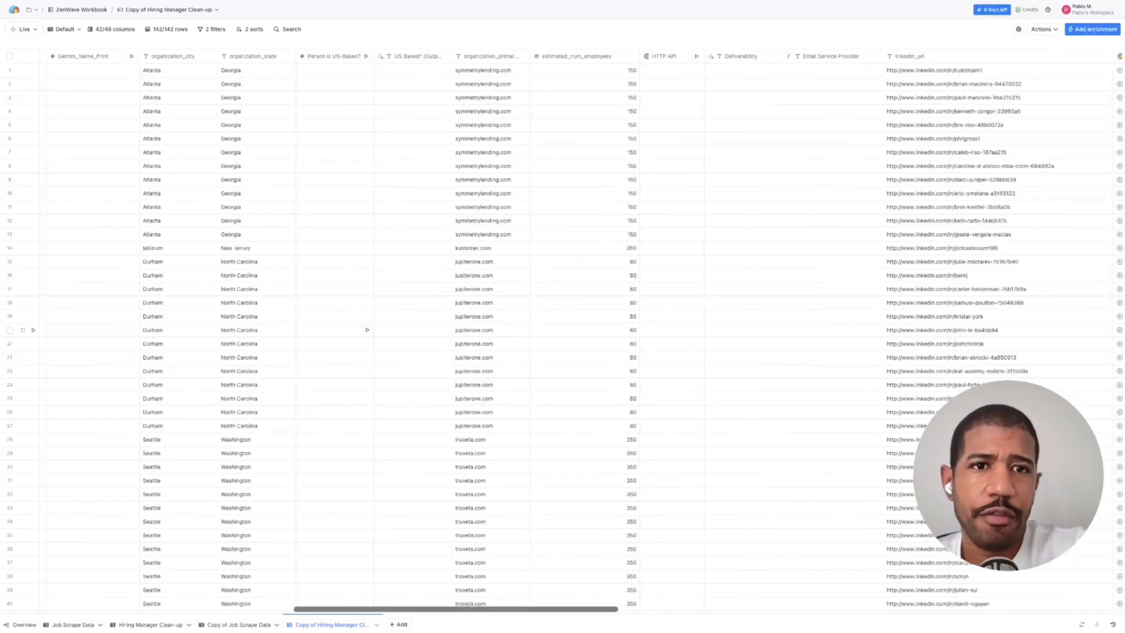
pyautogui.hscroll(4, 562, 328)
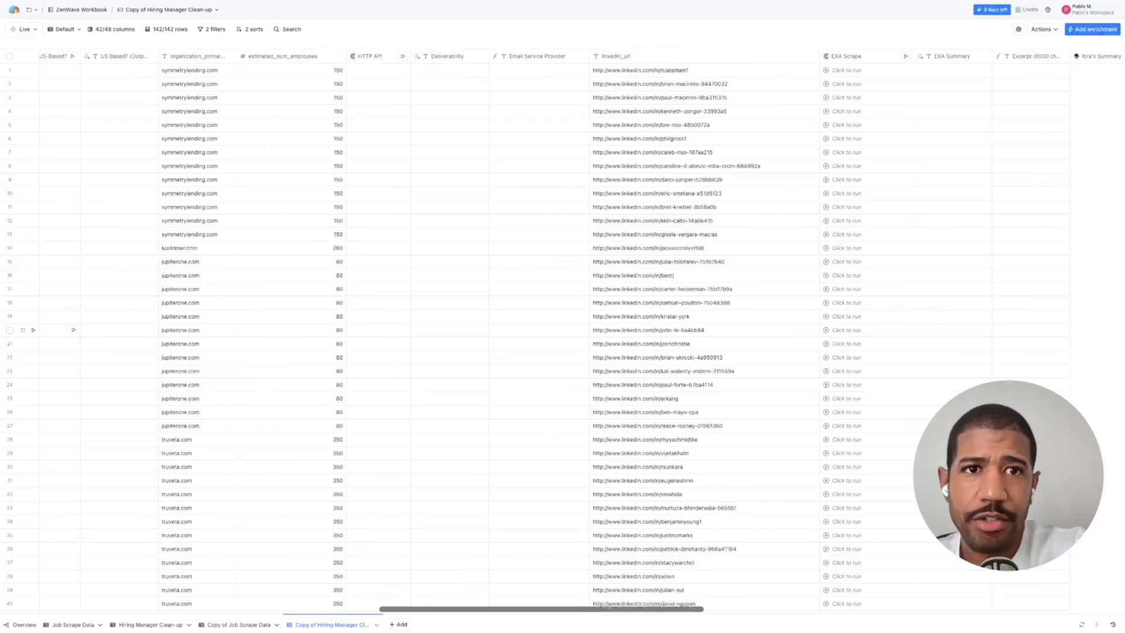
pyautogui.hscroll(10, 563, 328)
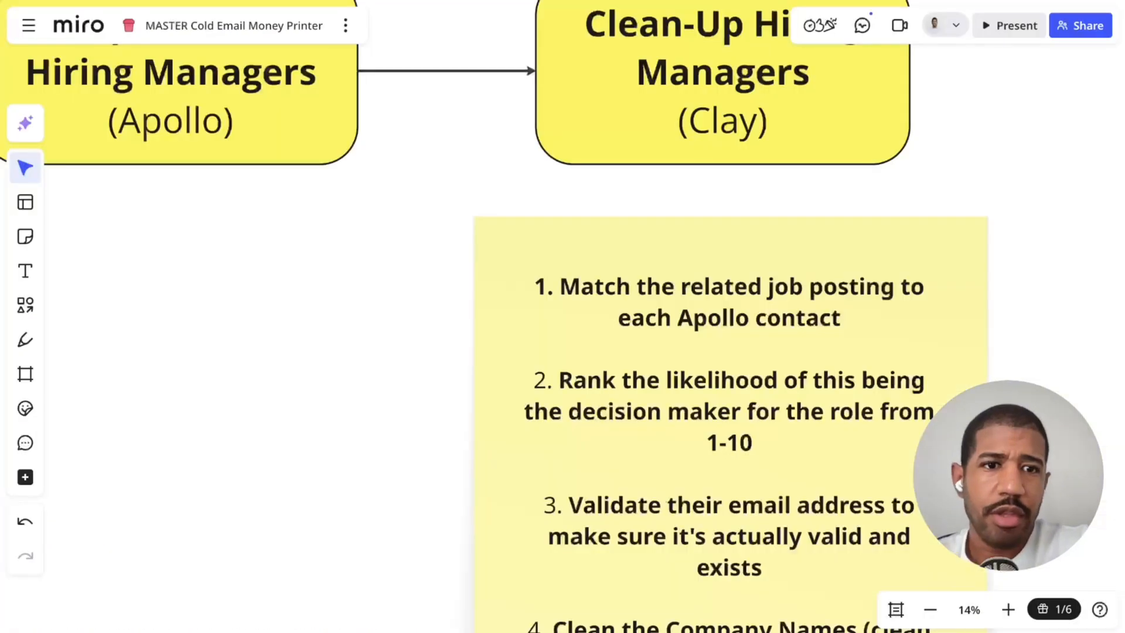
# Extend item 1 of the clean-up sticky note to read "Match the related job posting (from Table 1) to each Apollo contact (in new Table 2)".
pyautogui.click(730, 351)
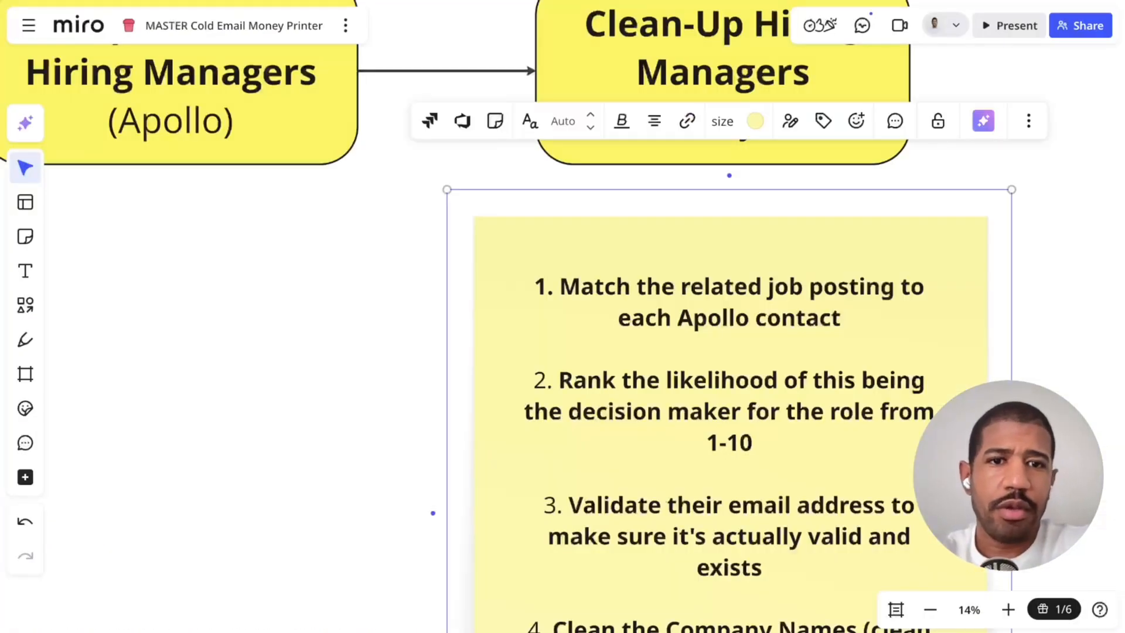
pyautogui.scroll(-5, 564, 174)
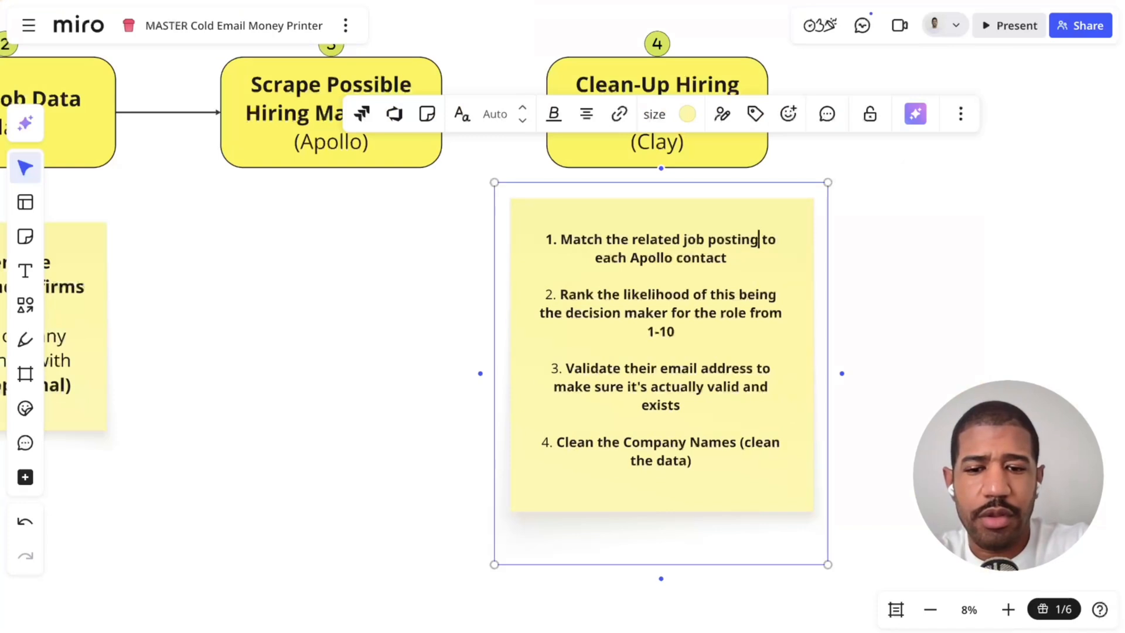
pyautogui.write('(from')
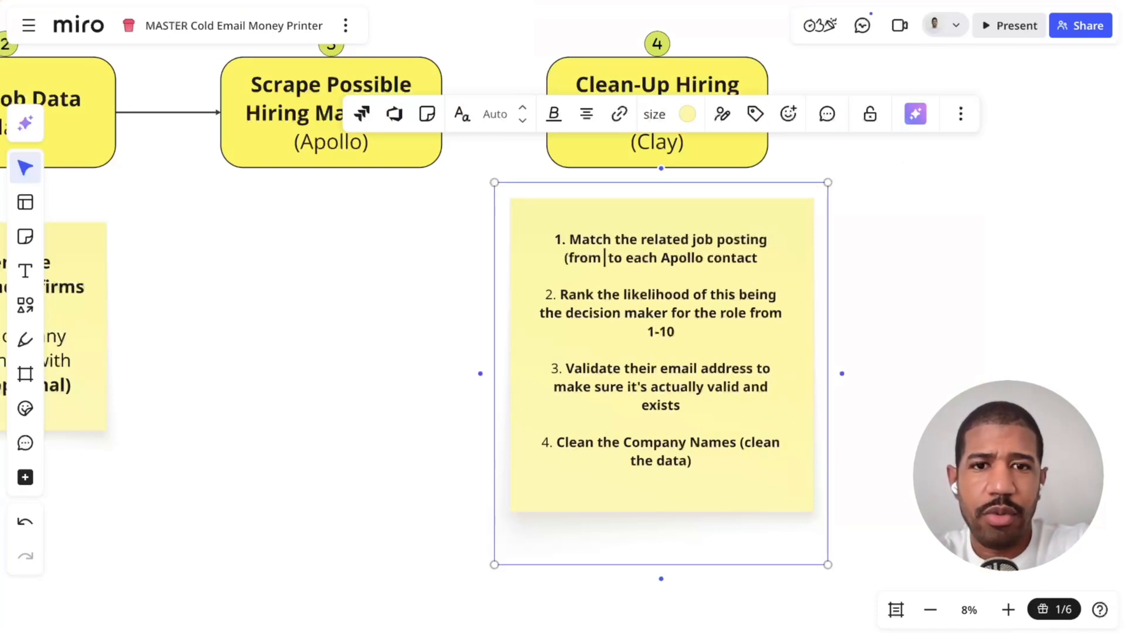
pyautogui.write(' Table 1)')
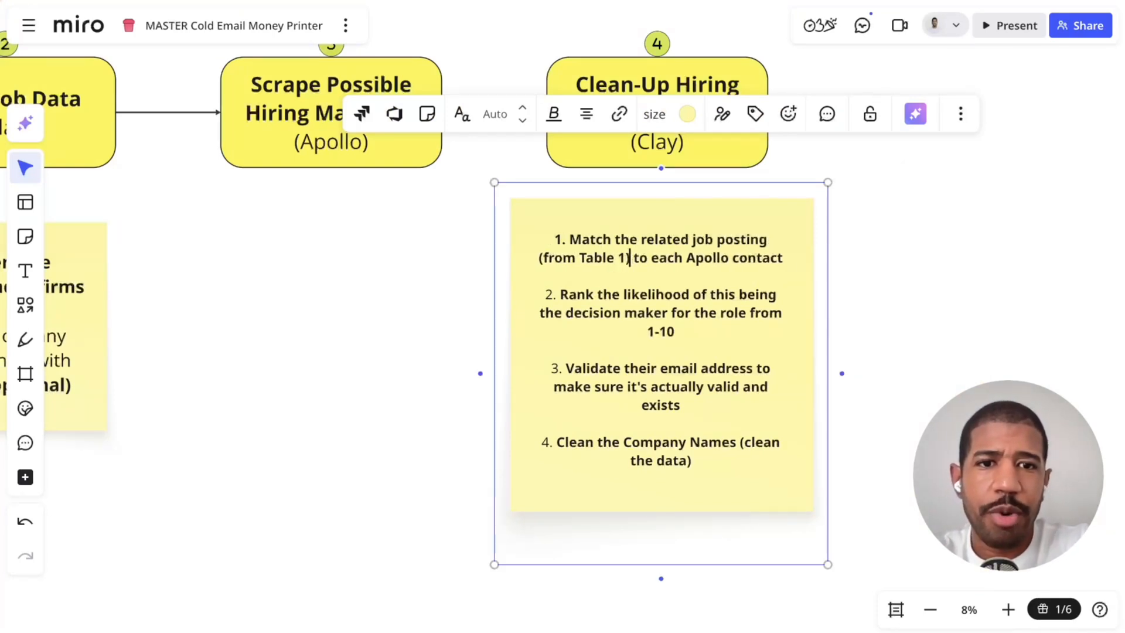
pyautogui.press('Escape')
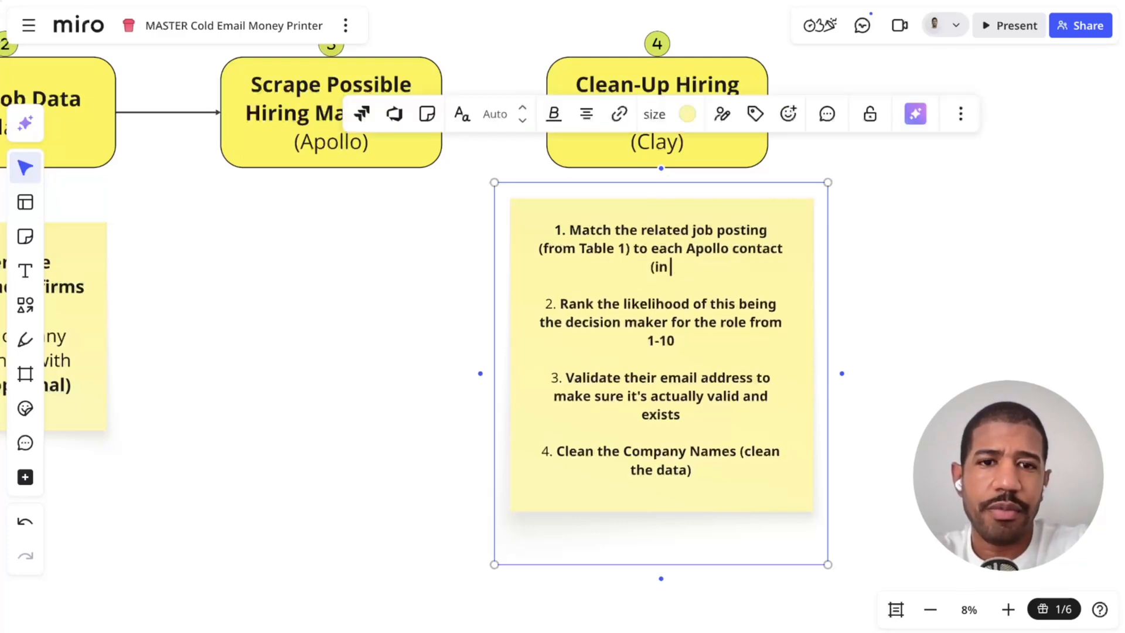
pyautogui.write('new Table 2)')
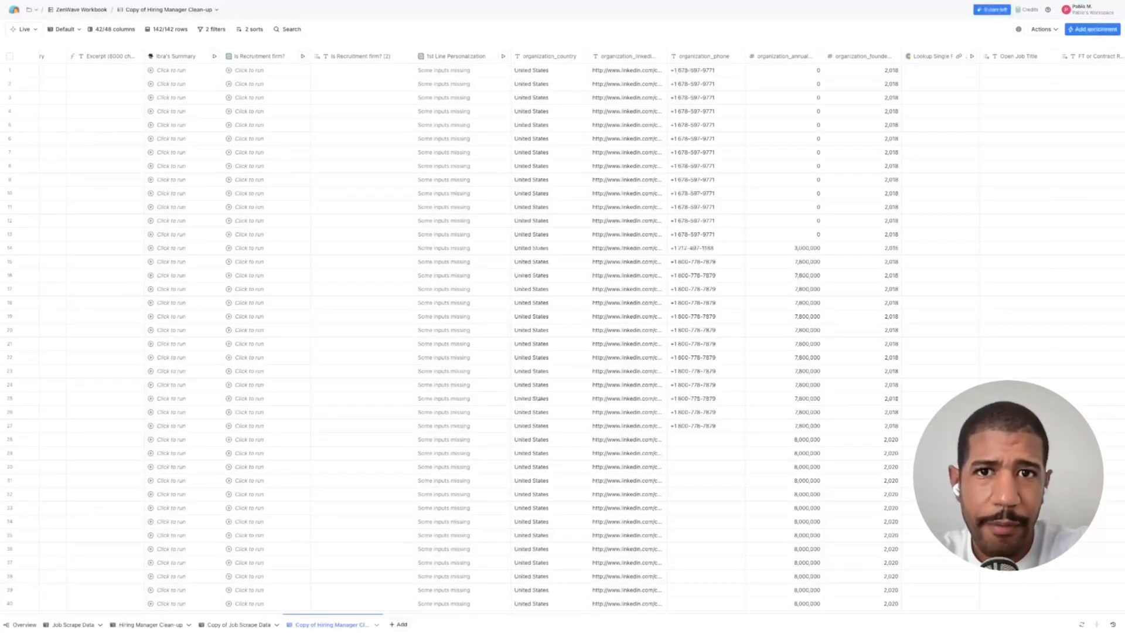
# In Clay, review the columns of the Copy of Hiring Manager Clean-up table and the job posting columns of Copy of Job Scrape Data.
pyautogui.hscroll(5, 562, 152)
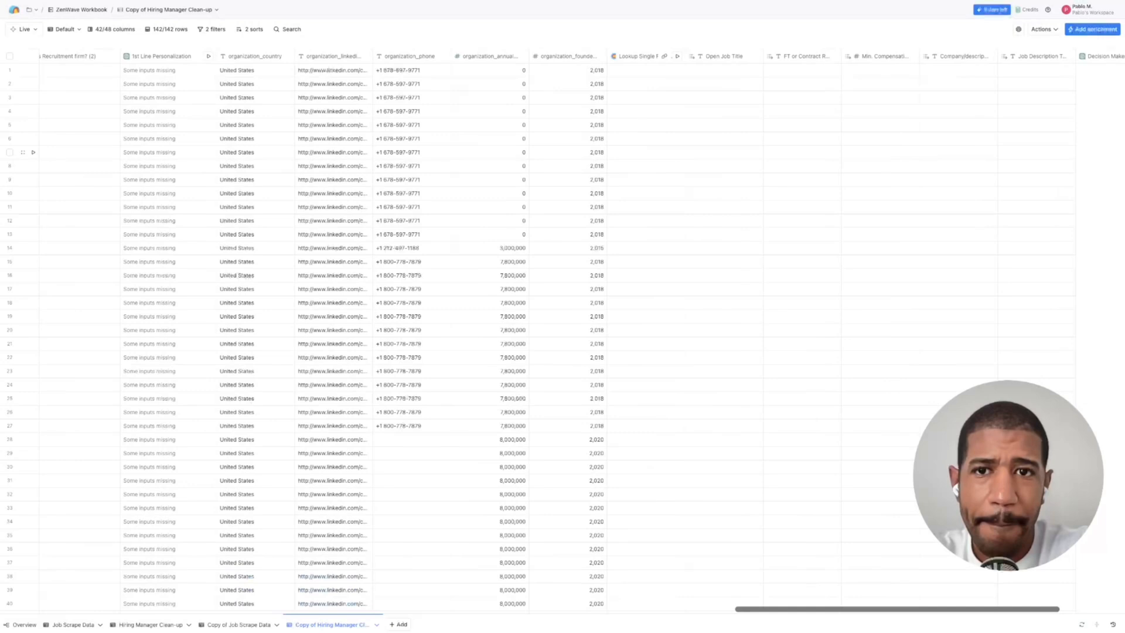
pyautogui.hscroll(-8, 562, 152)
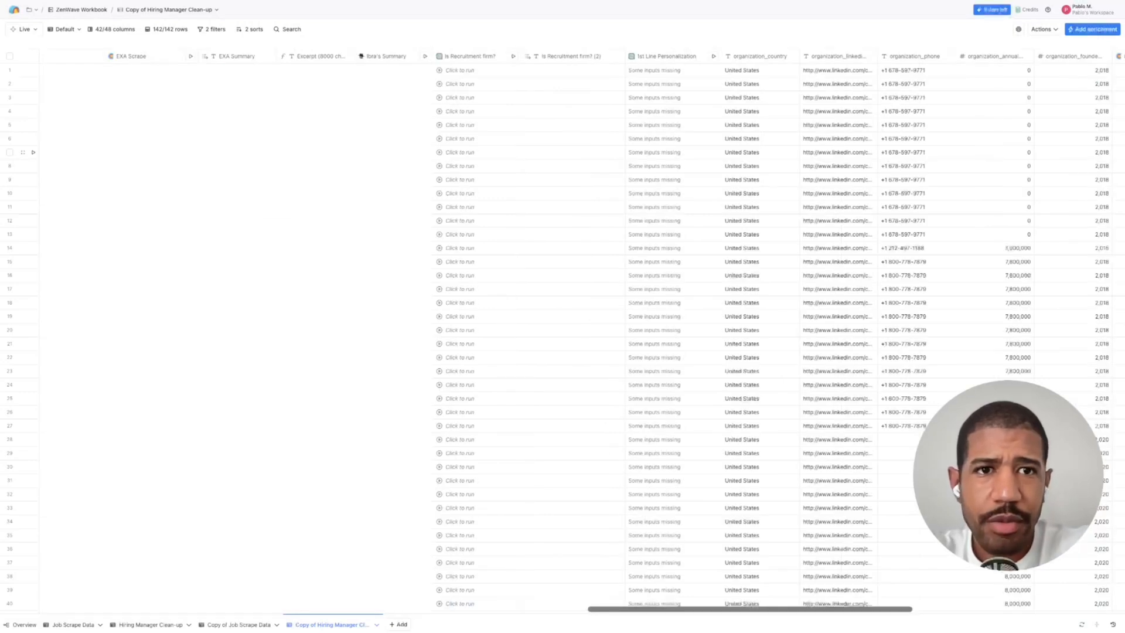
pyautogui.hscroll(-3, 563, 151)
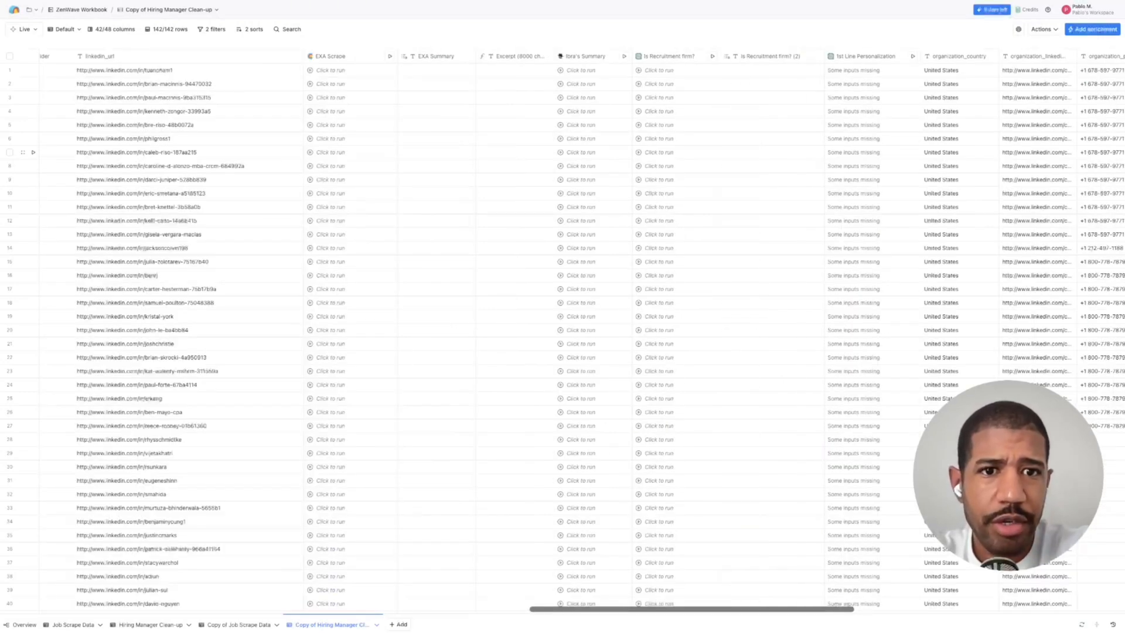
pyautogui.hscroll(4, 562, 152)
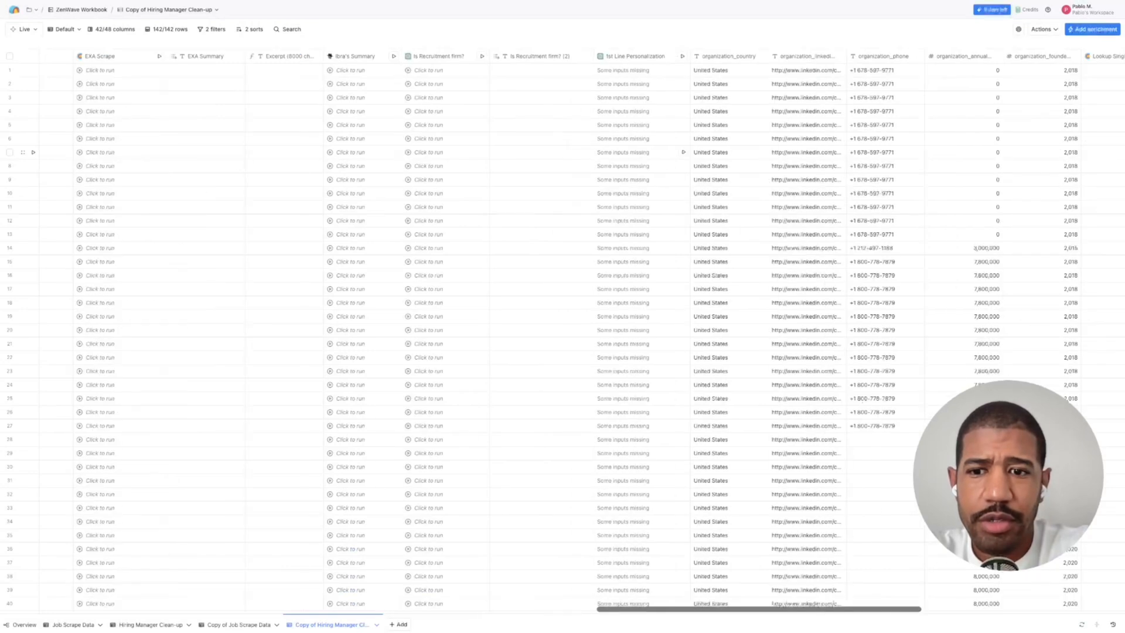
pyautogui.hscroll(-10, 562, 151)
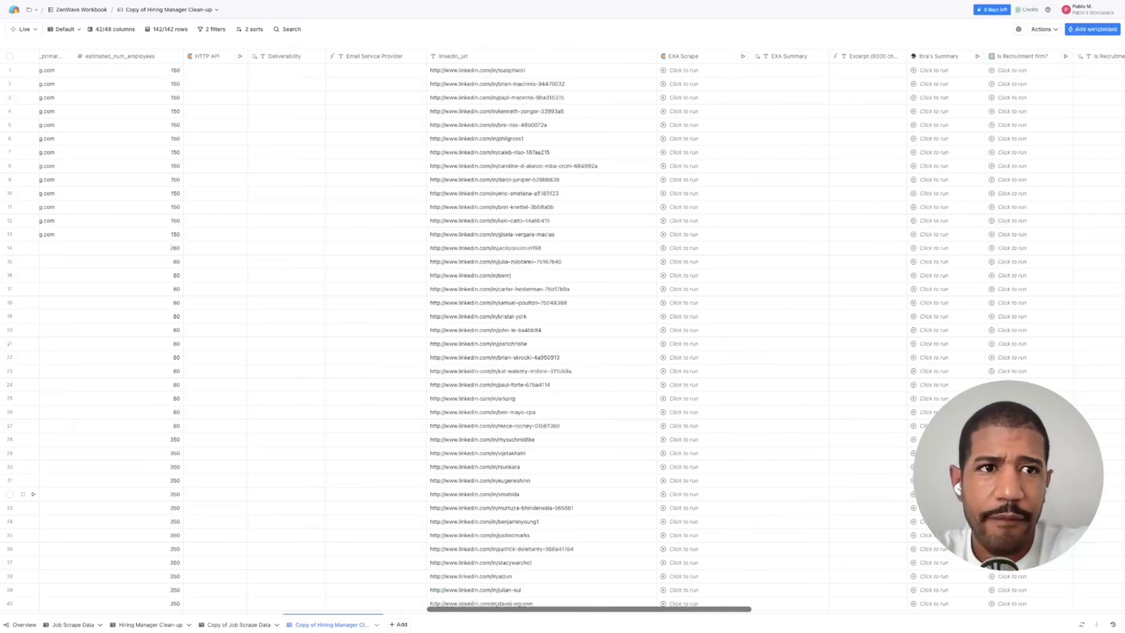
pyautogui.click(239, 625)
pyautogui.hscroll(8, 563, 176)
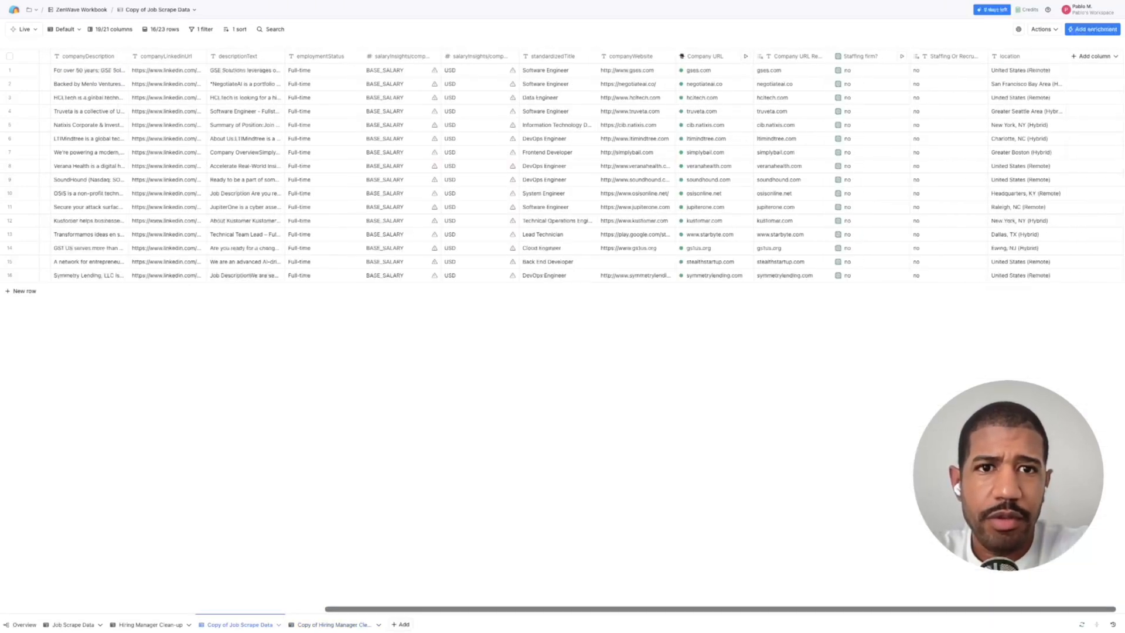
pyautogui.hscroll(-5, 562, 176)
pyautogui.hscroll(-2, 563, 175)
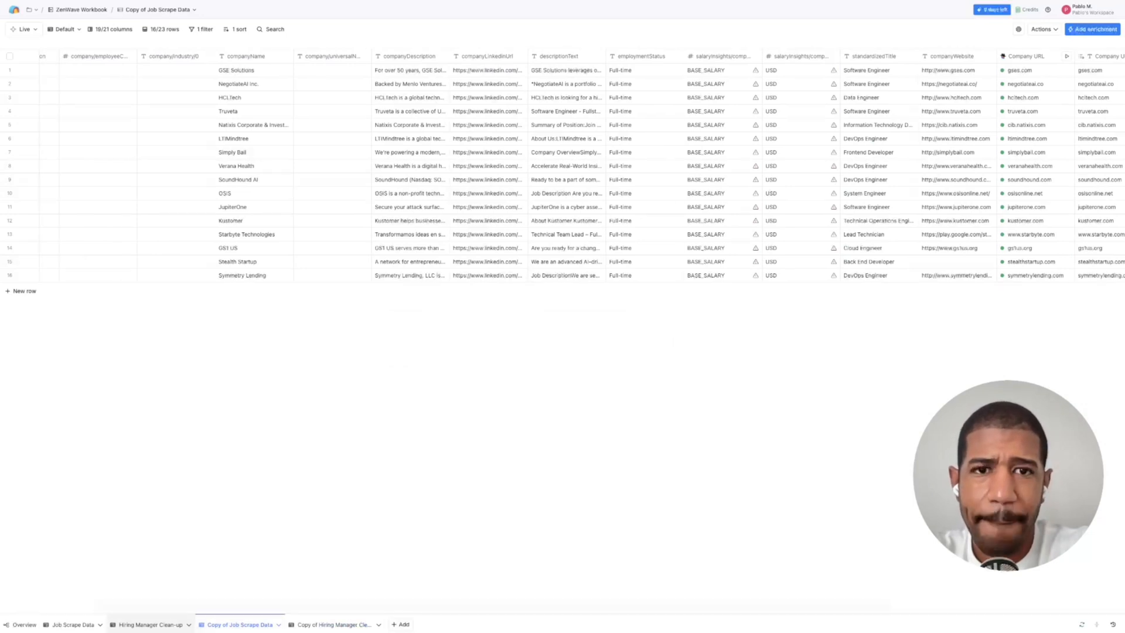
pyautogui.hscroll(12, 562, 176)
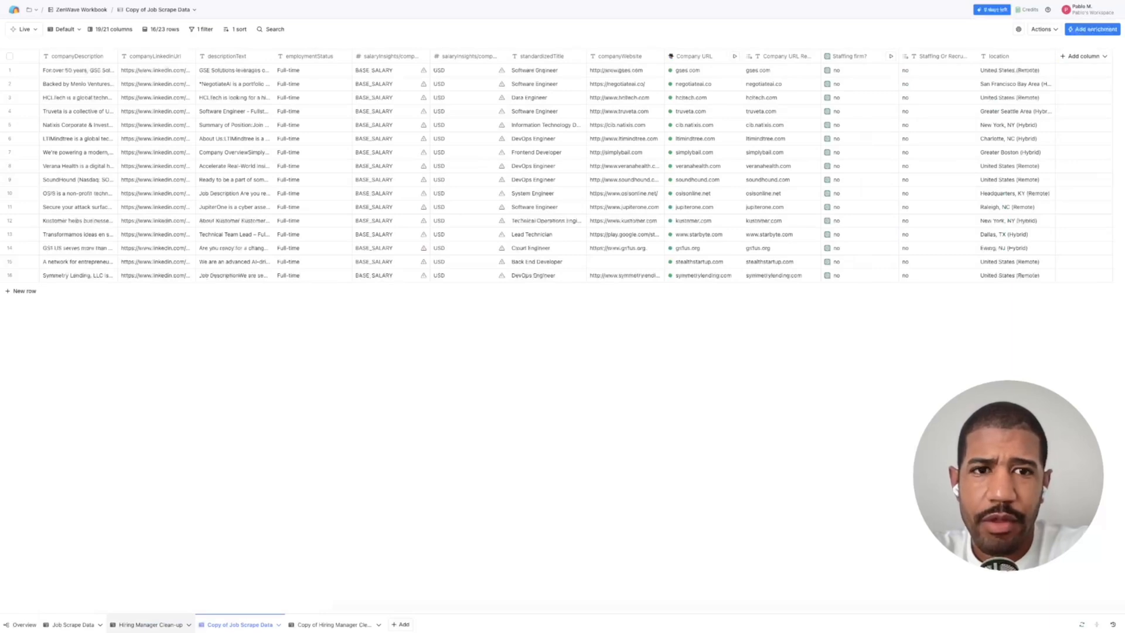
# In the original Hiring Manager Clean-up table, examine the lookup, open job title, compensation, job description and Likelihood Score columns.
pyautogui.click(151, 625)
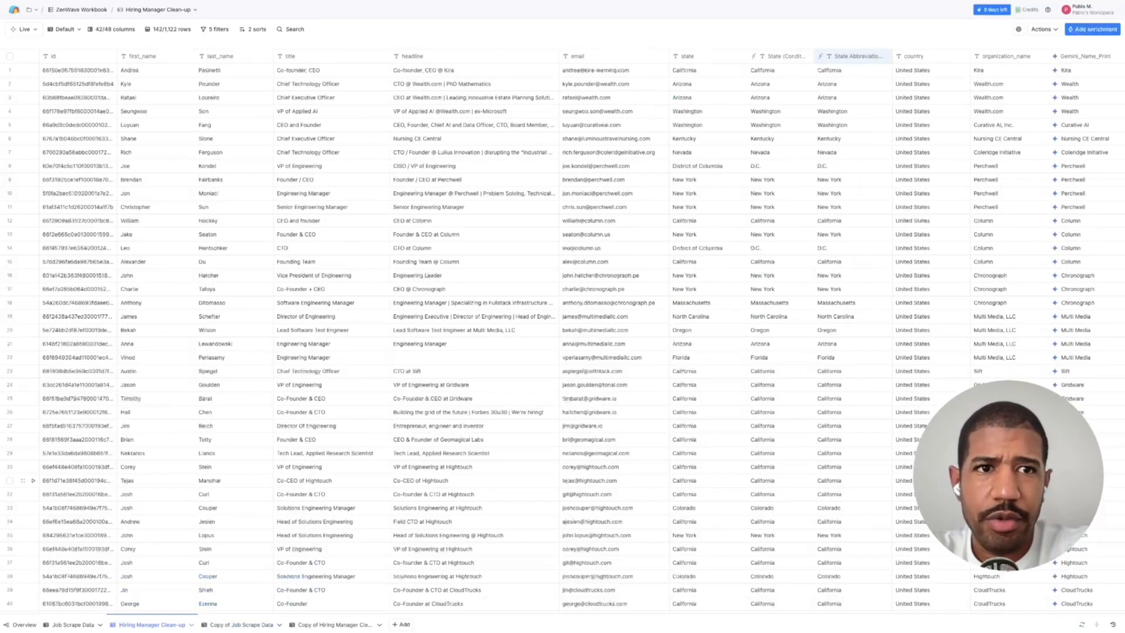
pyautogui.hscroll(20, 563, 328)
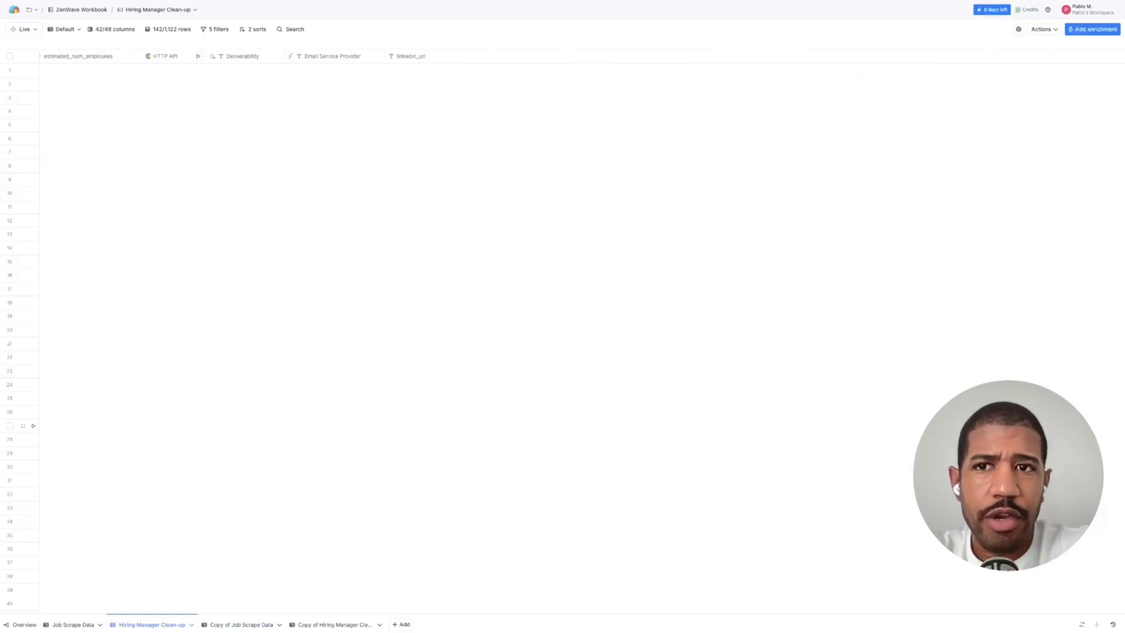
pyautogui.hscroll(5, 563, 329)
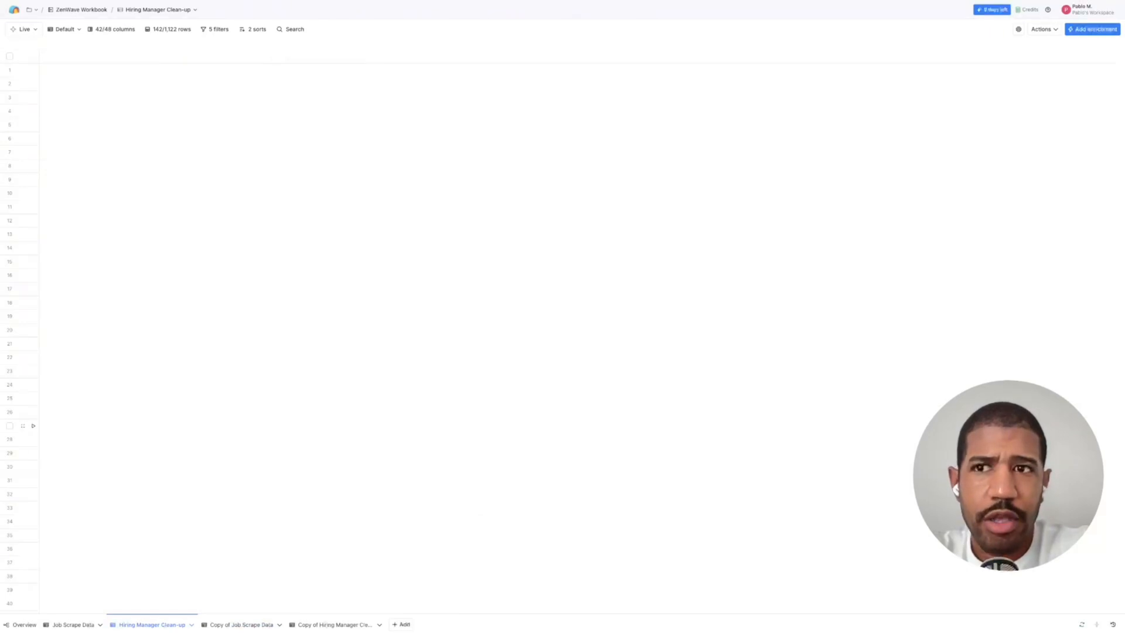
pyautogui.hscroll(-1, 562, 426)
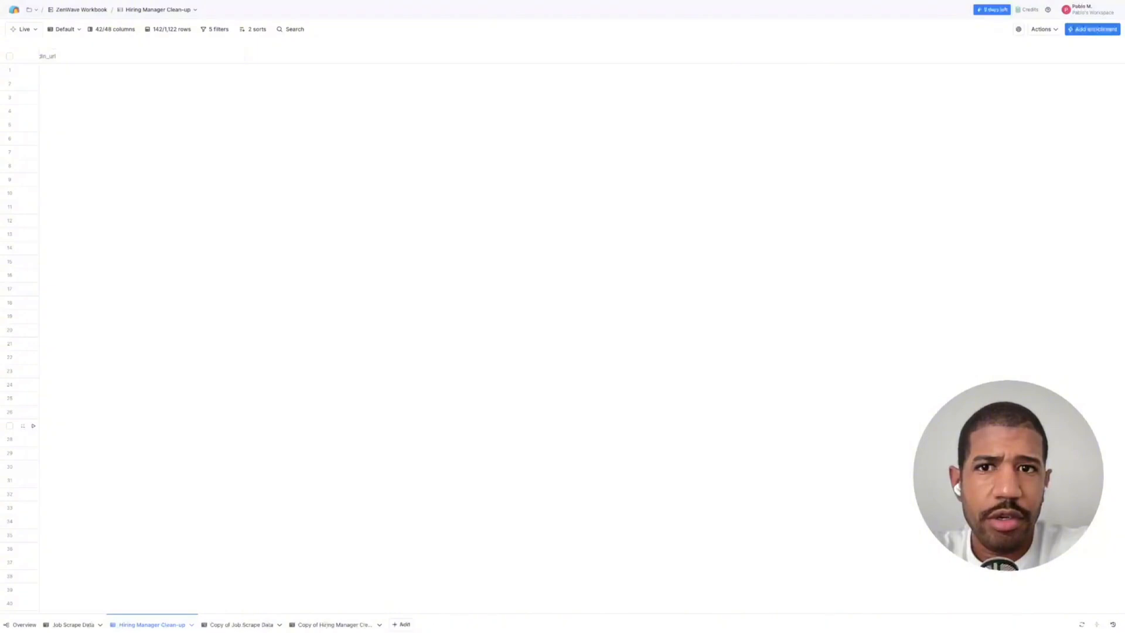
pyautogui.hscroll(10, 563, 426)
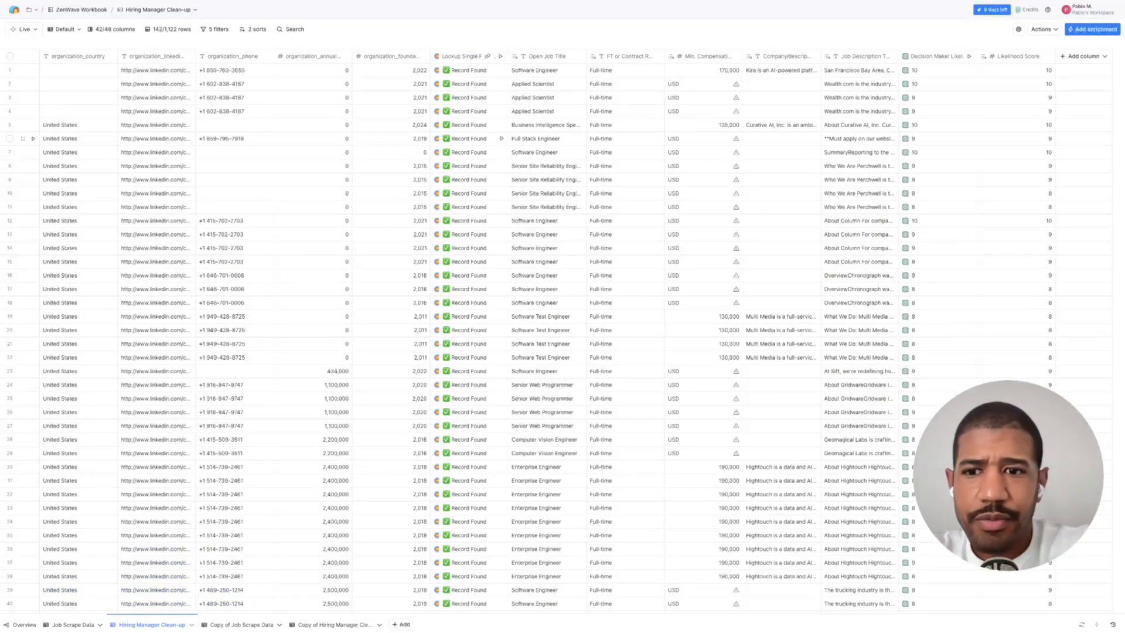
pyautogui.hscroll(-5, 562, 333)
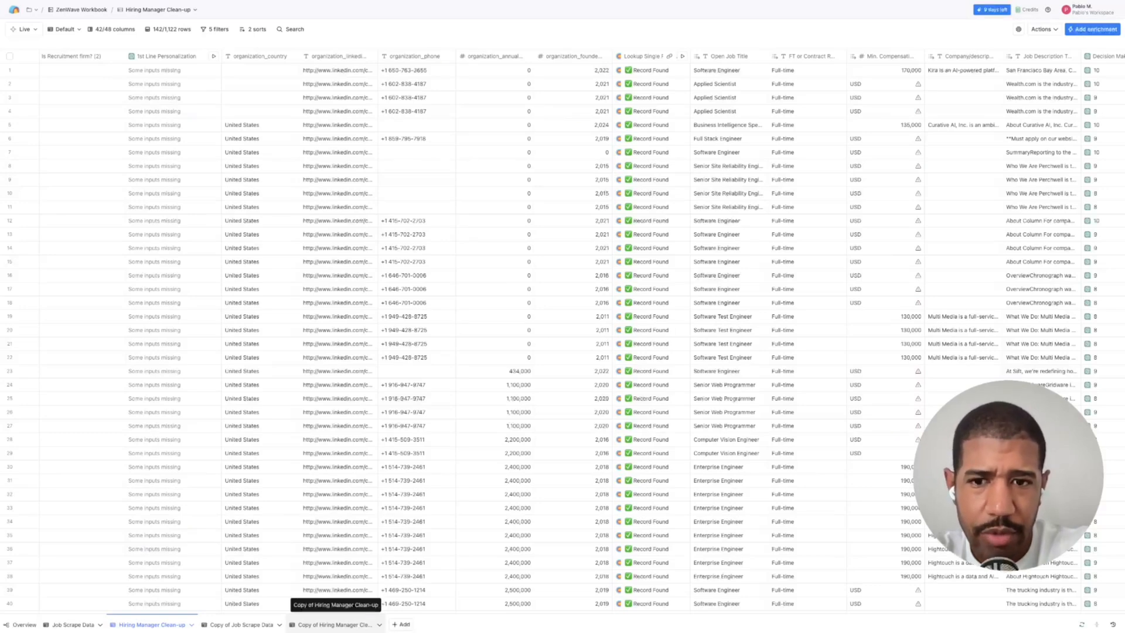
# Examine the Copy of Hiring Manager Clean-up table across its lead, company, EXA, personalization, lookup and likelihood columns.
pyautogui.click(333, 623)
pyautogui.hscroll(15, 563, 248)
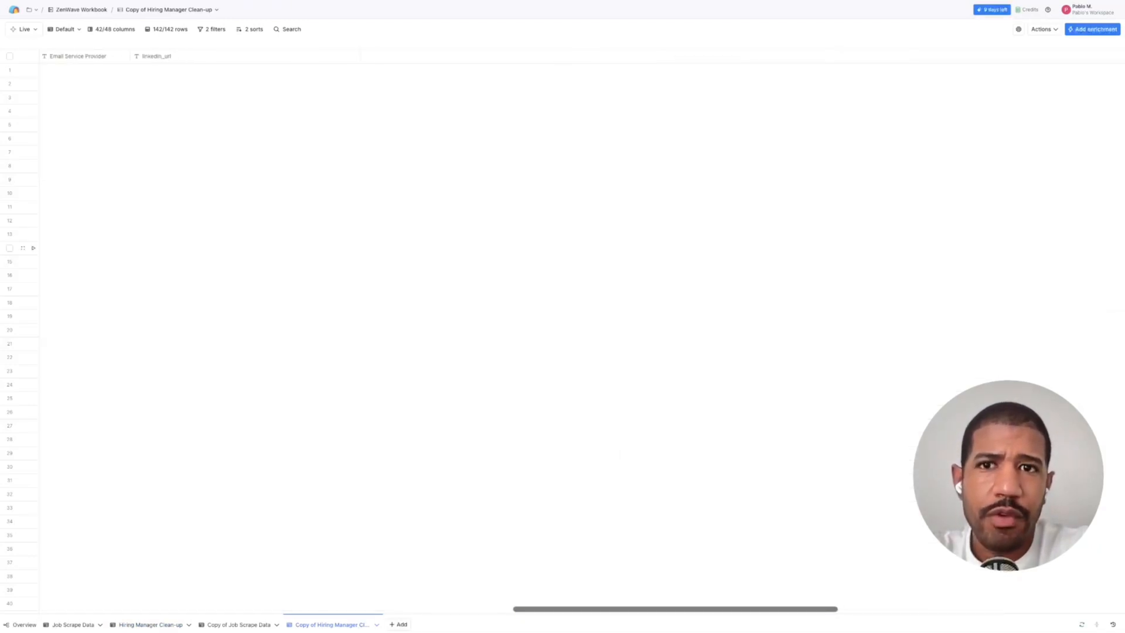
pyautogui.hscroll(10, 562, 248)
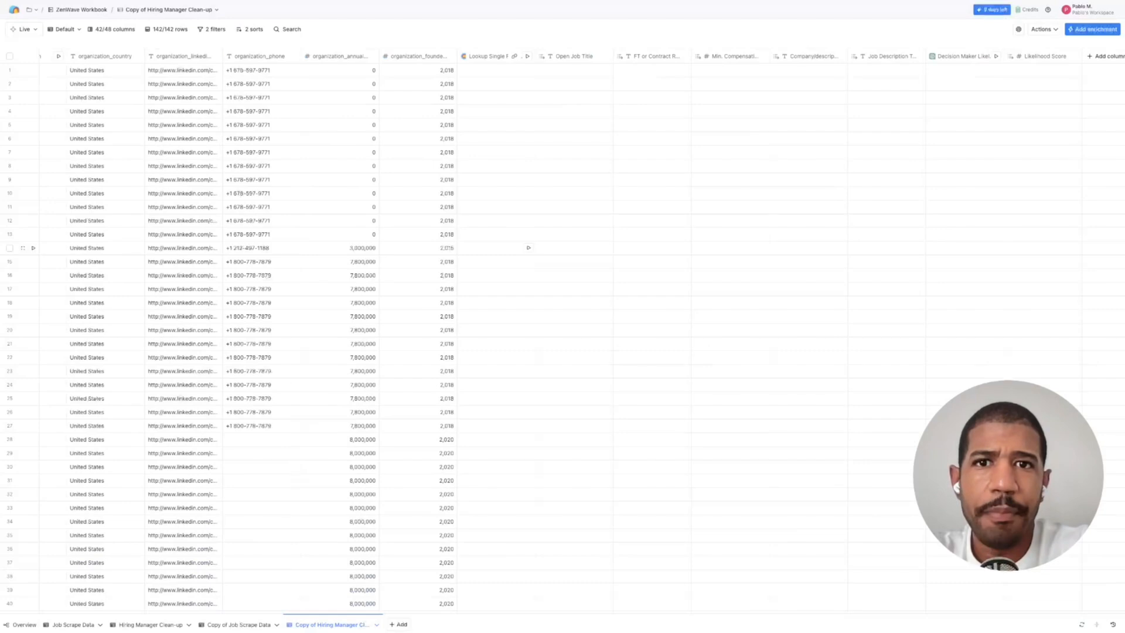
pyautogui.hscroll(-3, 528, 248)
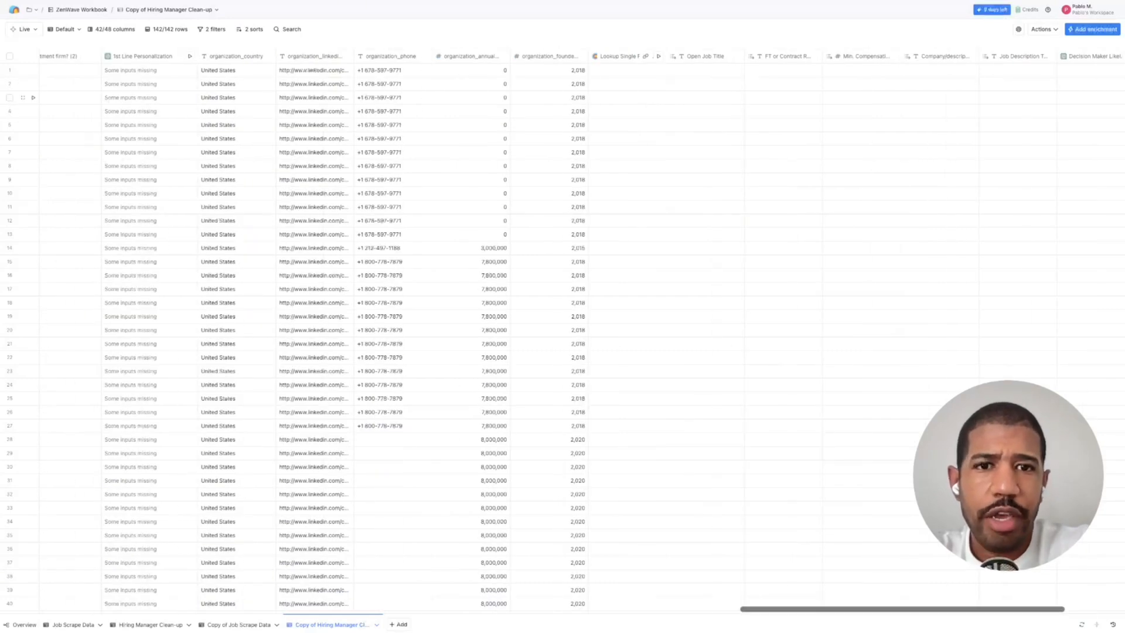
pyautogui.hscroll(-5, 562, 97)
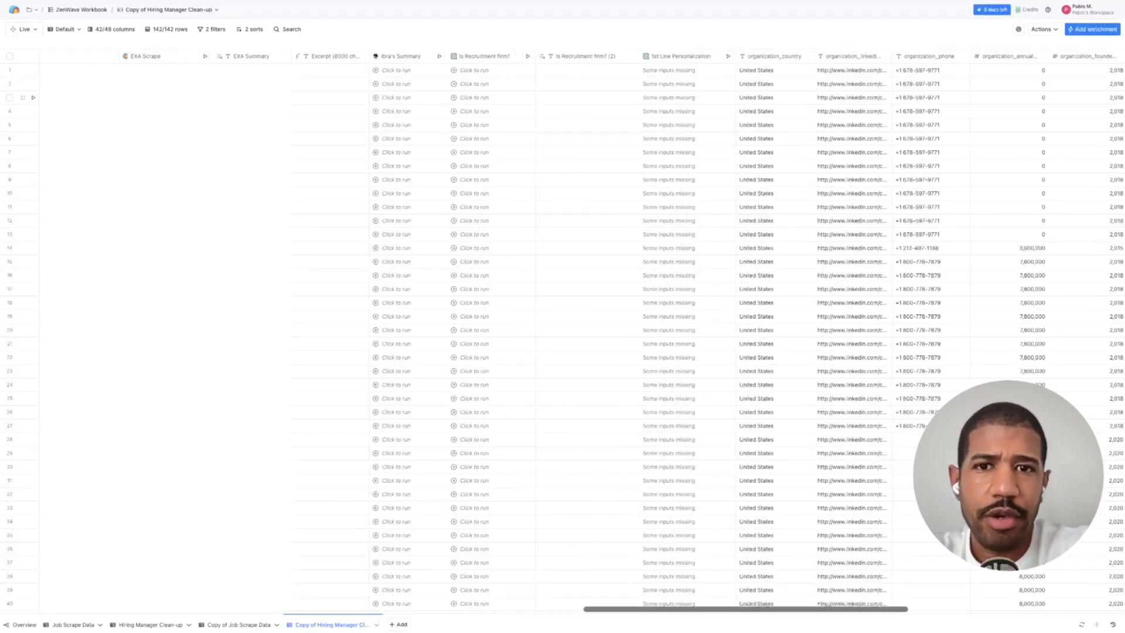
pyautogui.hscroll(-5, 562, 97)
pyautogui.hscroll(-3, 562, 97)
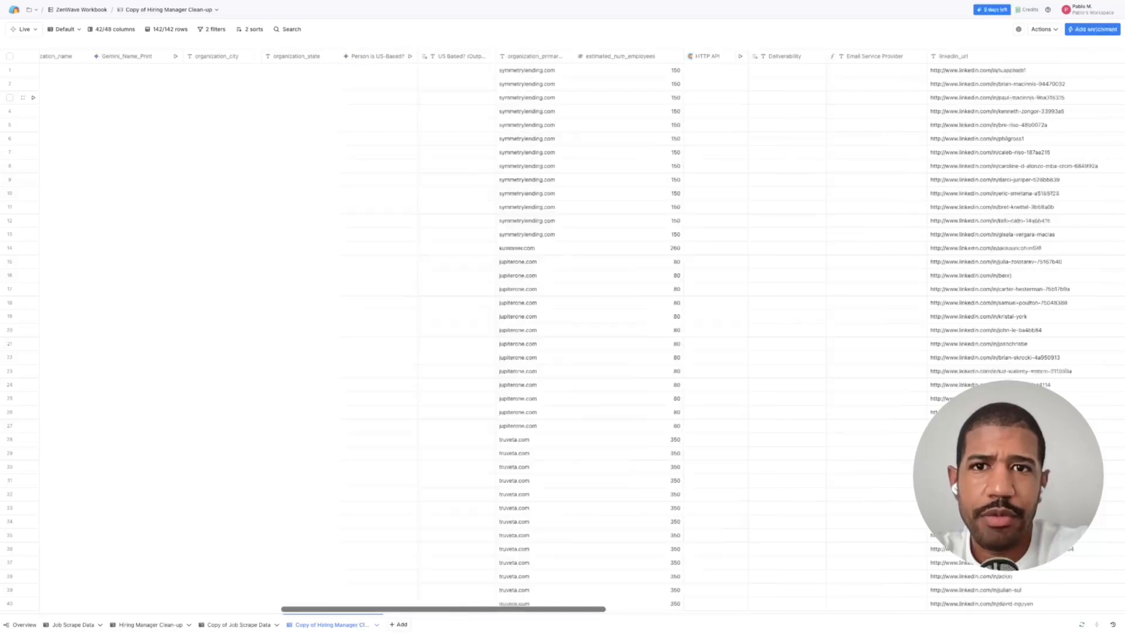
pyautogui.hscroll(-10, 563, 97)
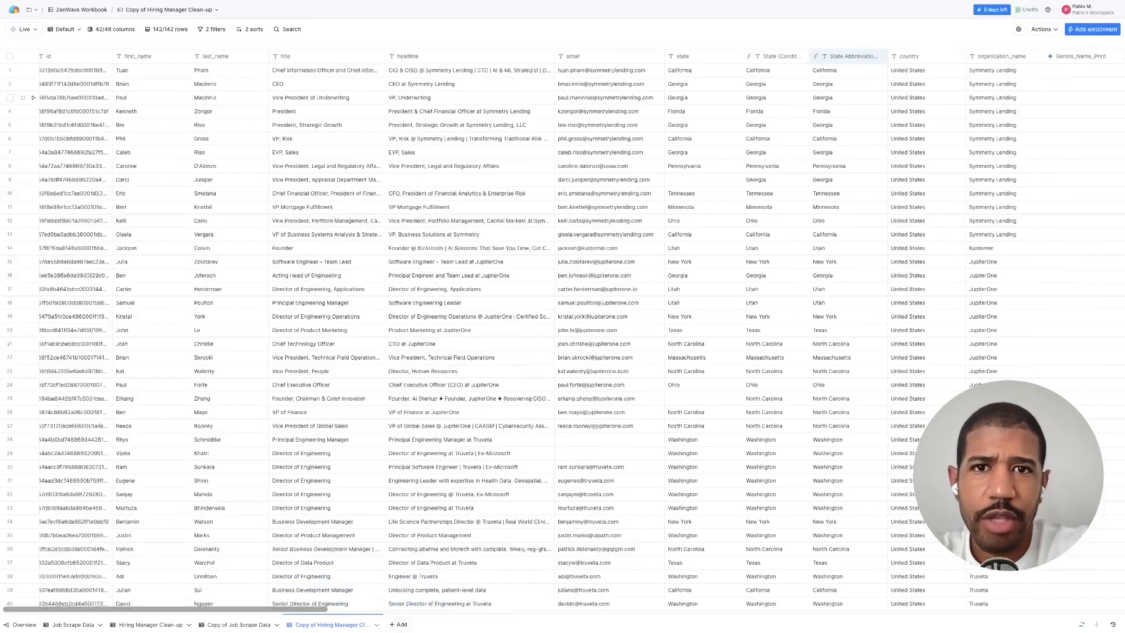
pyautogui.hscroll(15, 563, 332)
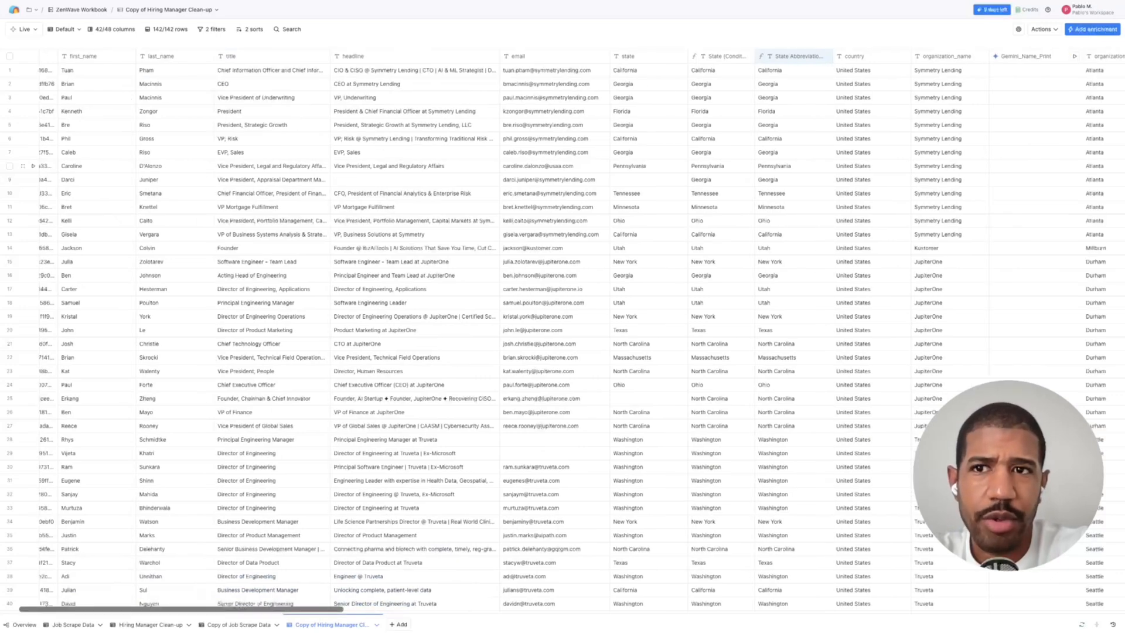
pyautogui.hscroll(5, 562, 331)
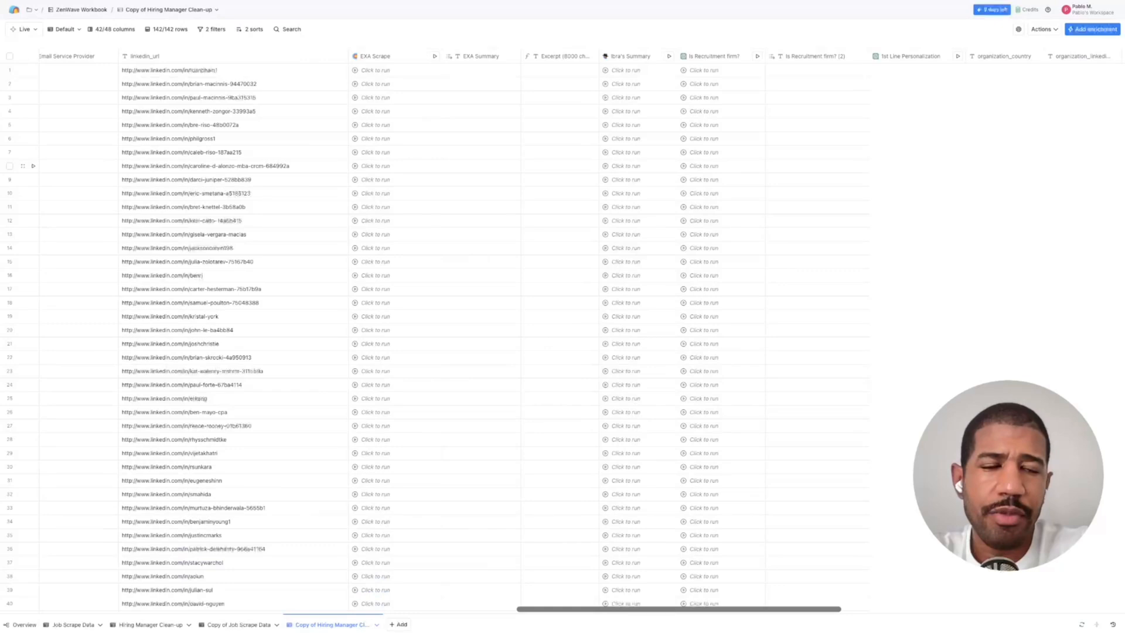
pyautogui.hscroll(10, 562, 331)
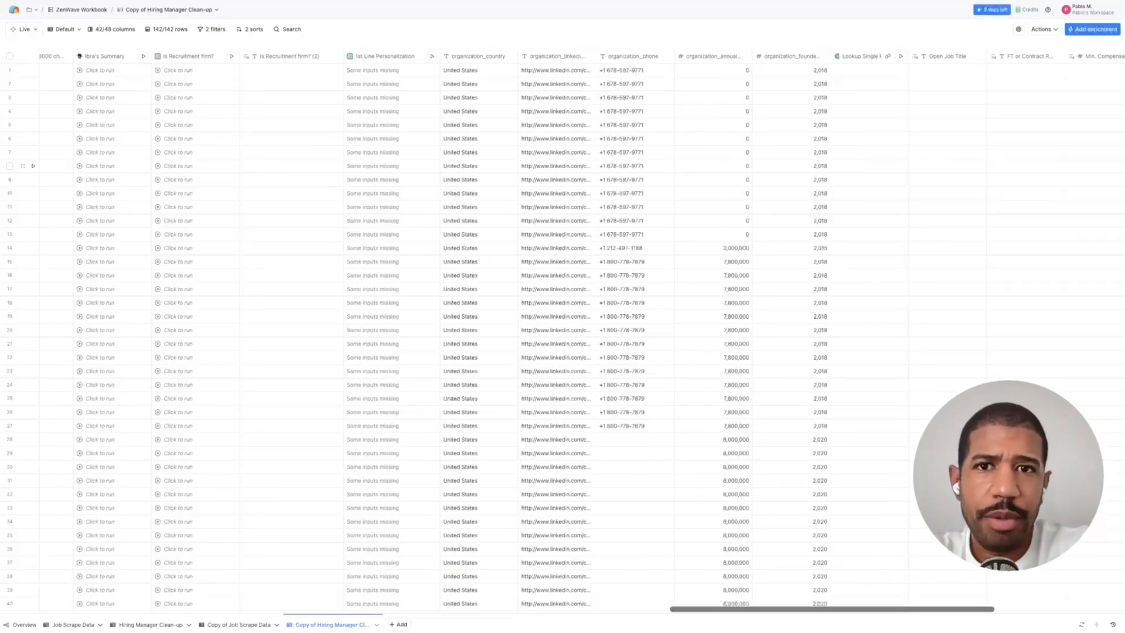
pyautogui.hscroll(-10, 563, 331)
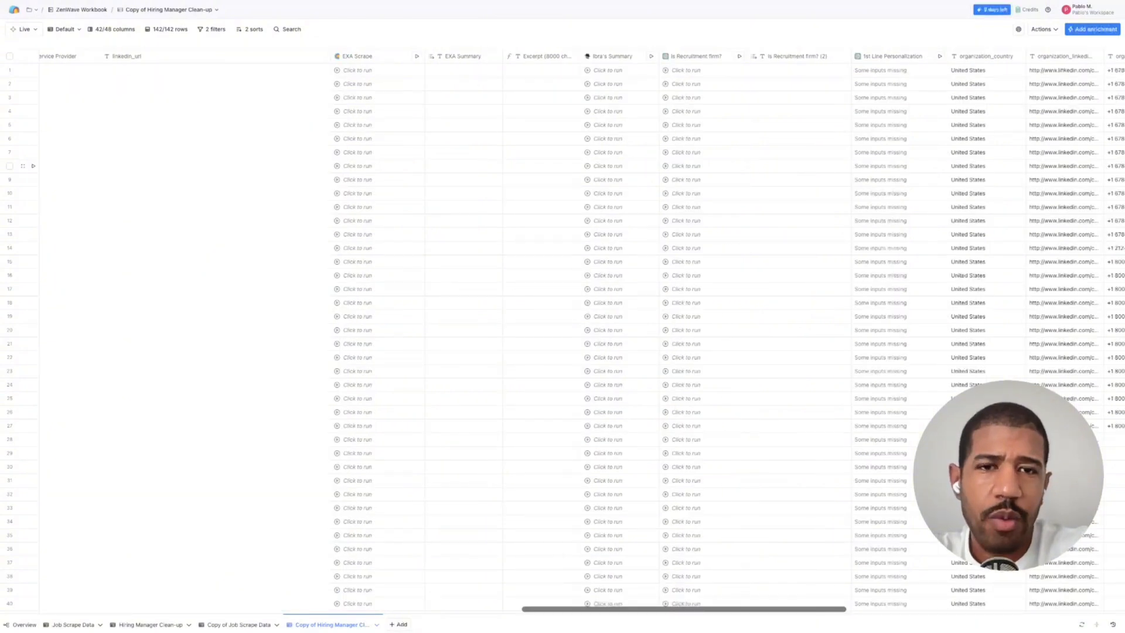
# Browse the AI enrichments available for the Copy of Hiring Manager Clean-up table.
pyautogui.hscroll(10, 562, 331)
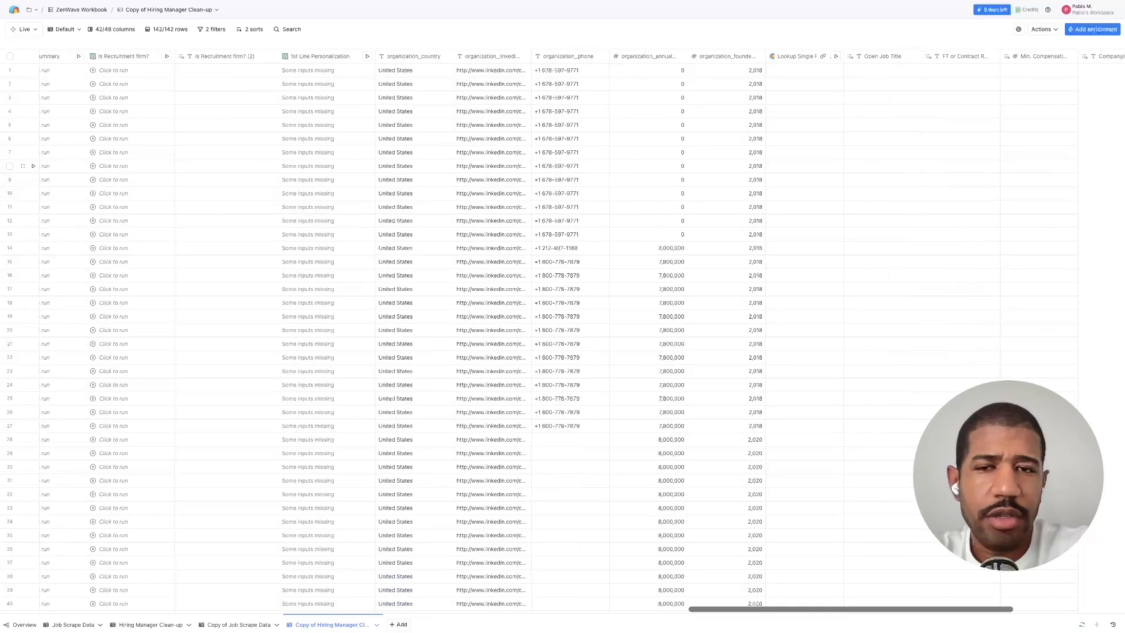
pyautogui.hscroll(5, 563, 331)
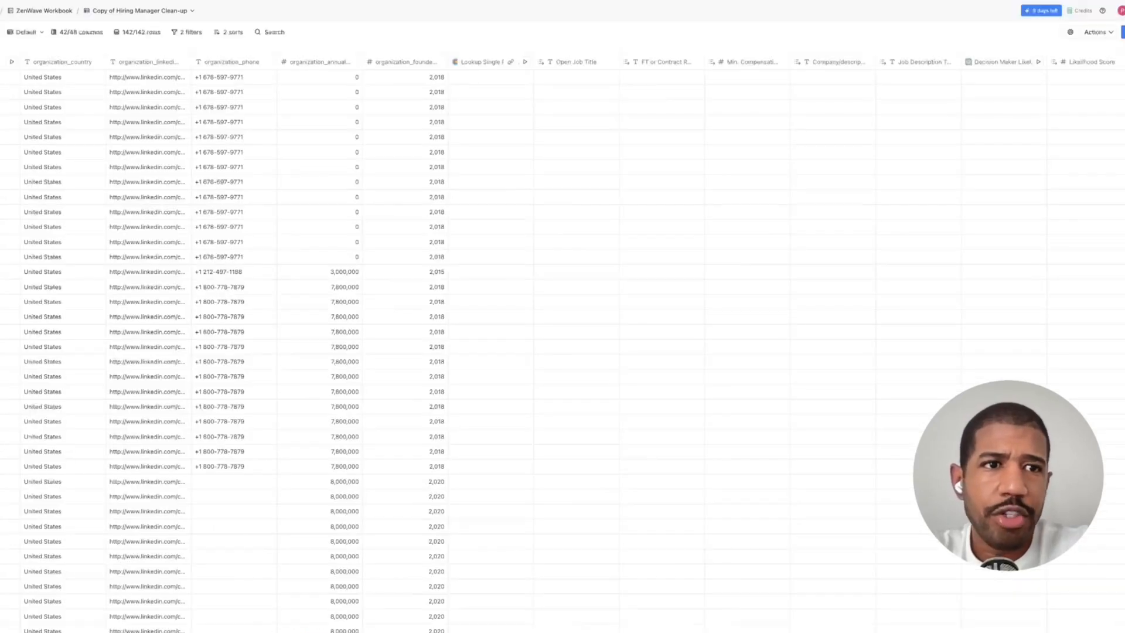
pyautogui.hscroll(1, 563, 345)
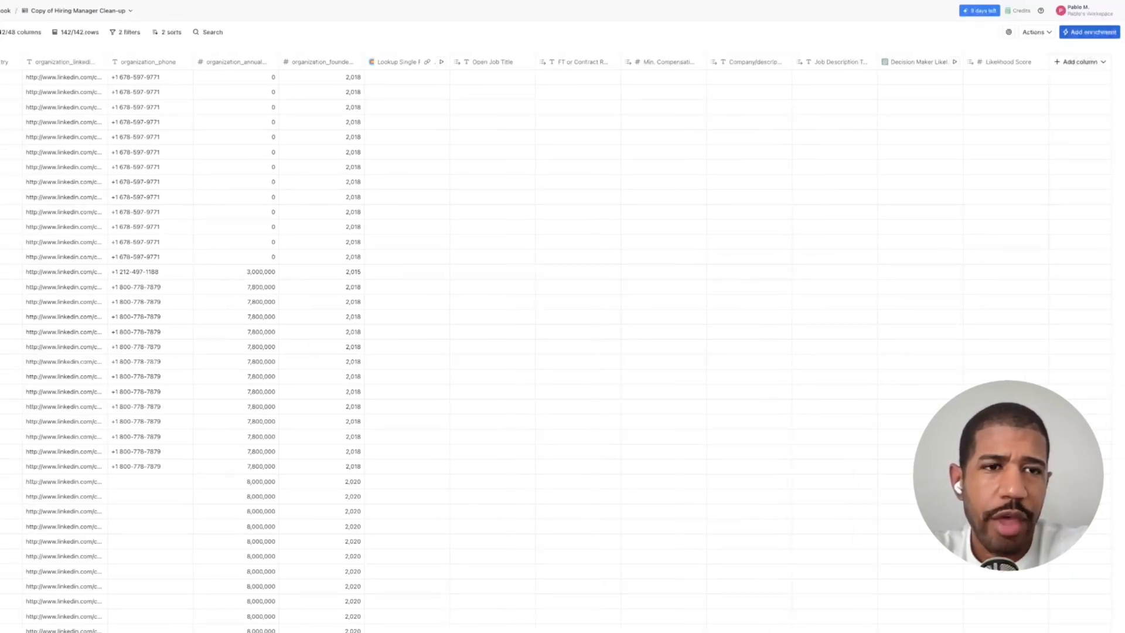
pyautogui.click(1090, 32)
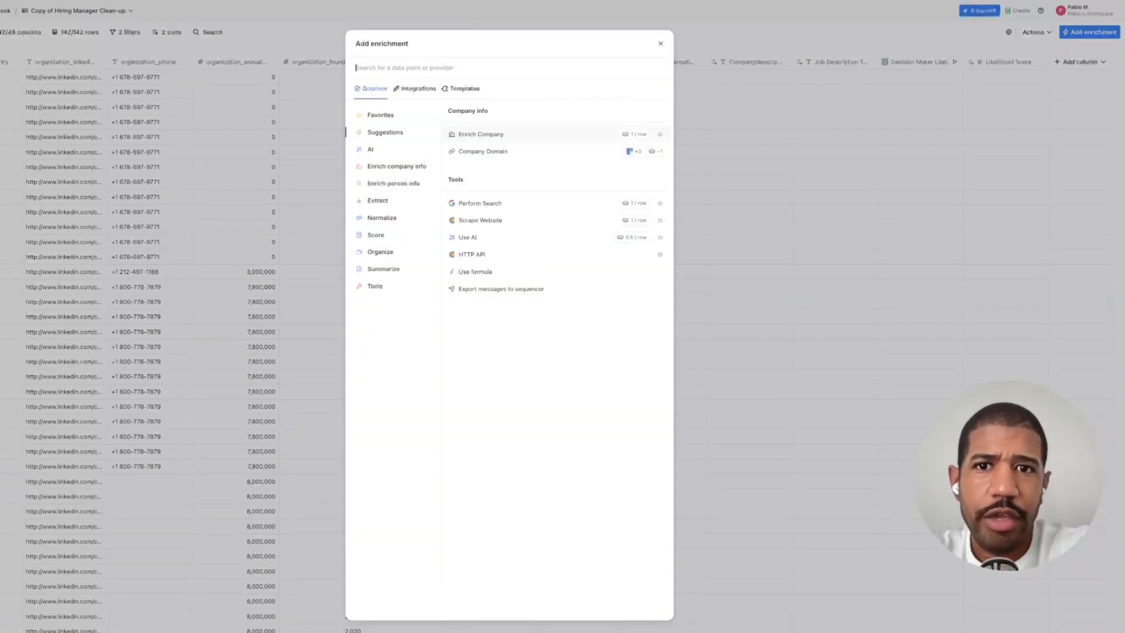
pyautogui.click(393, 149)
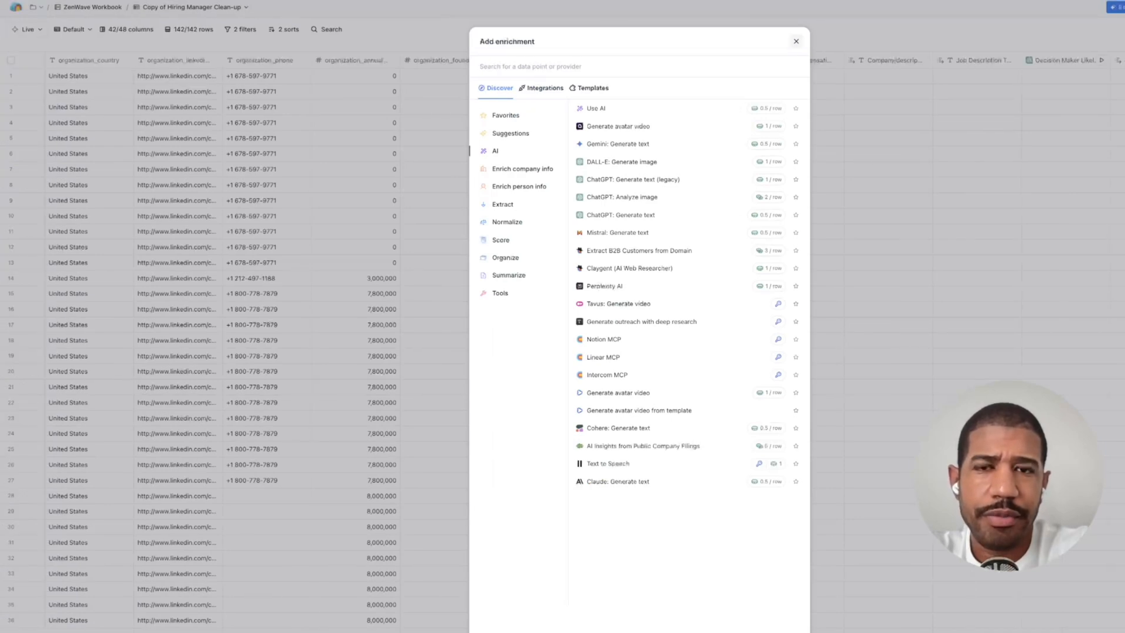
pyautogui.click(796, 42)
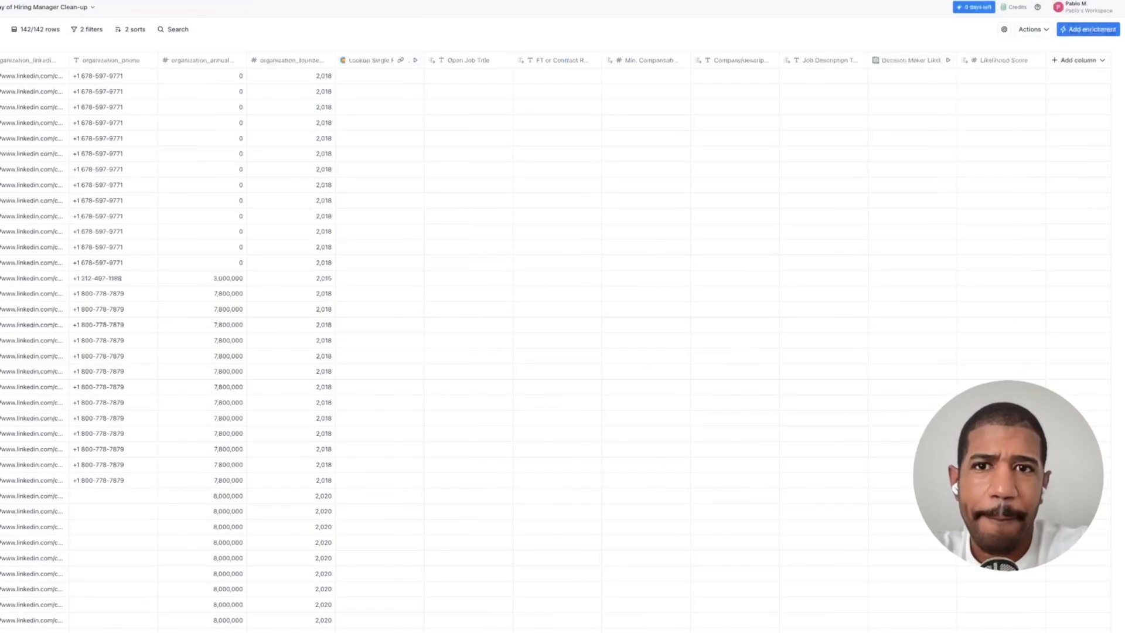
# Search the enrichments for "look up" and open the setup of a new Lookup Single Row in Other Table enrichment.
pyautogui.click(1088, 29)
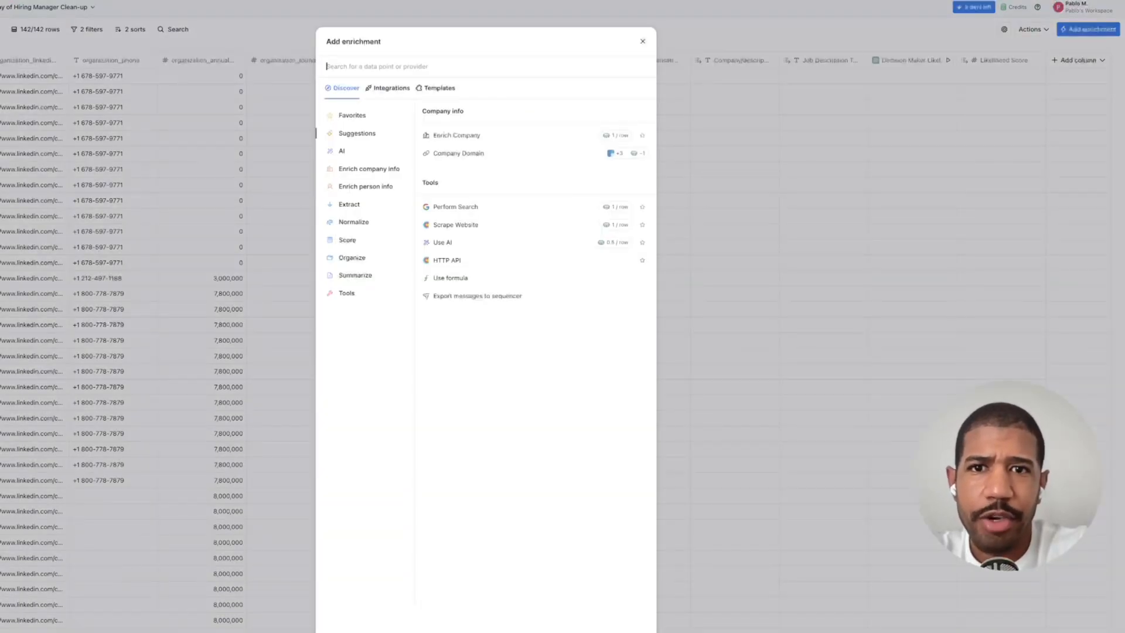
pyautogui.write('look up')
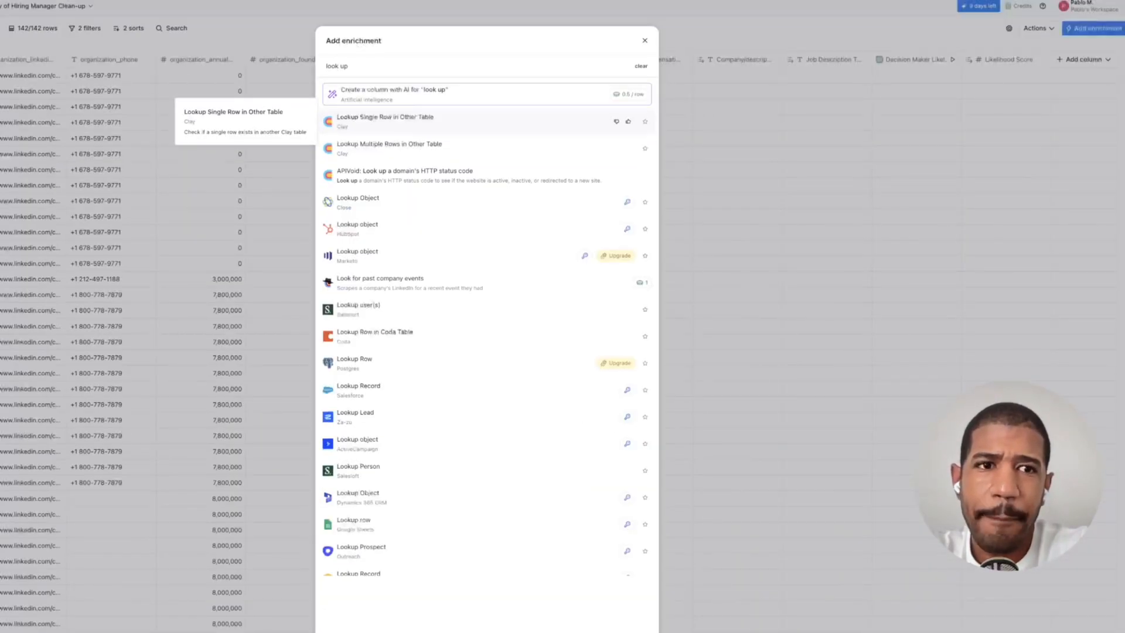
pyautogui.click(385, 121)
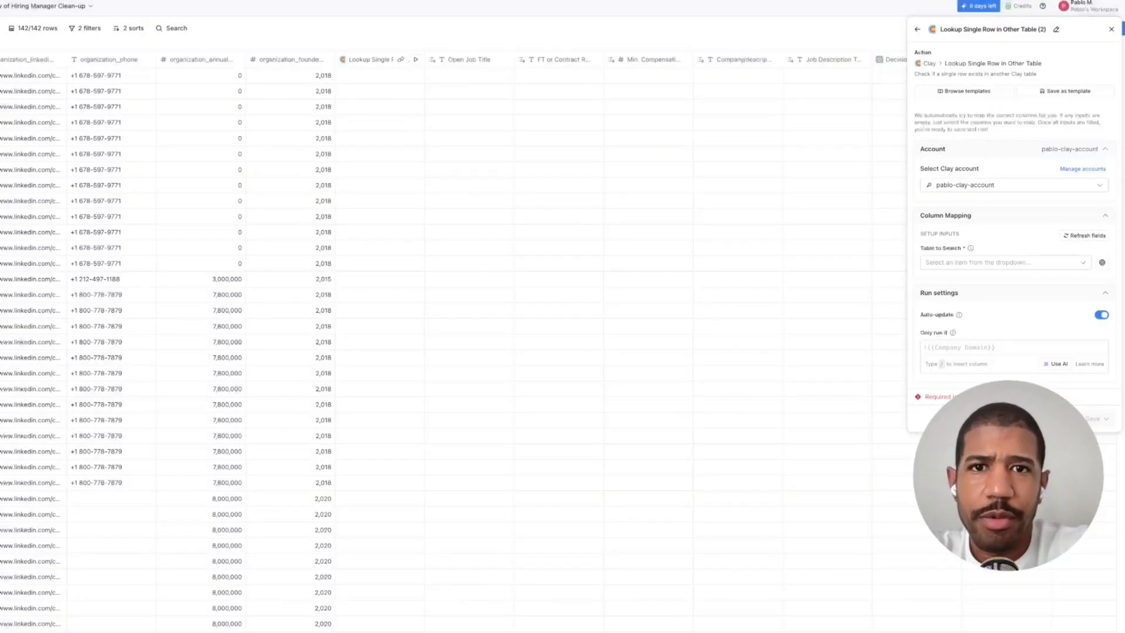
# Open the settings of the existing Lookup Single Row in Other Table column and check its Table to Search choices.
pyautogui.hscroll(-4, 384, 121)
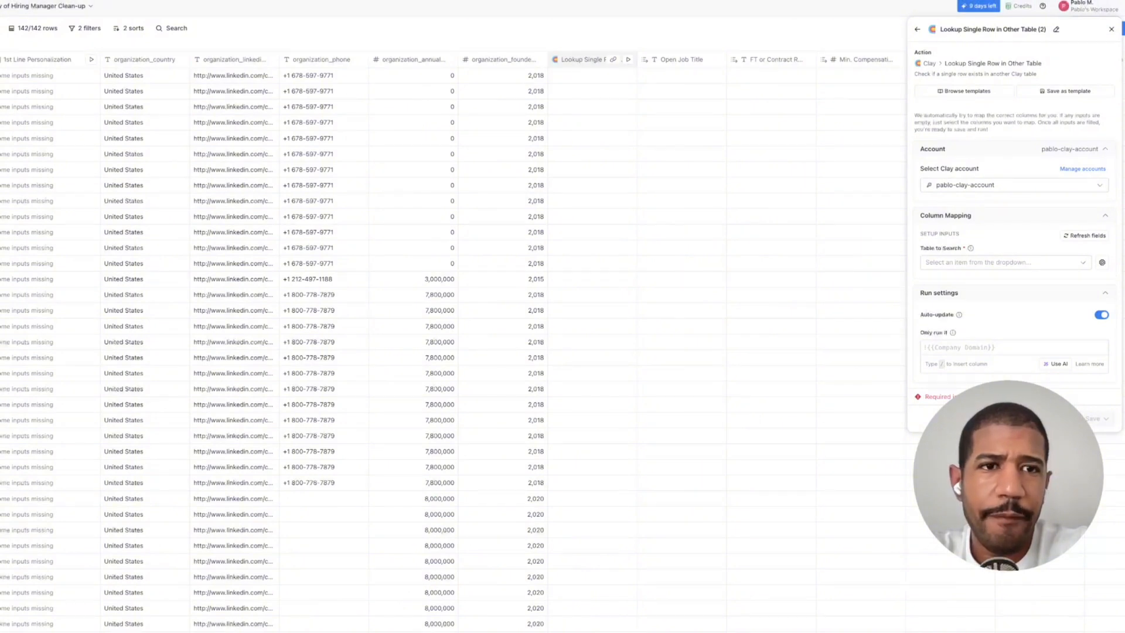
pyautogui.click(580, 59)
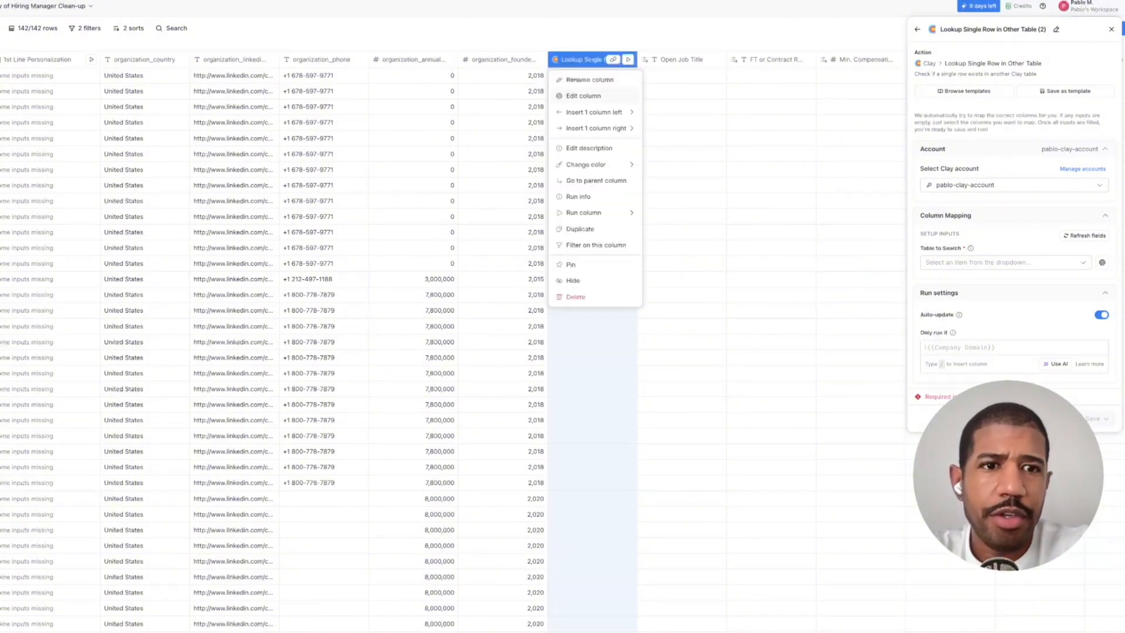
pyautogui.click(583, 96)
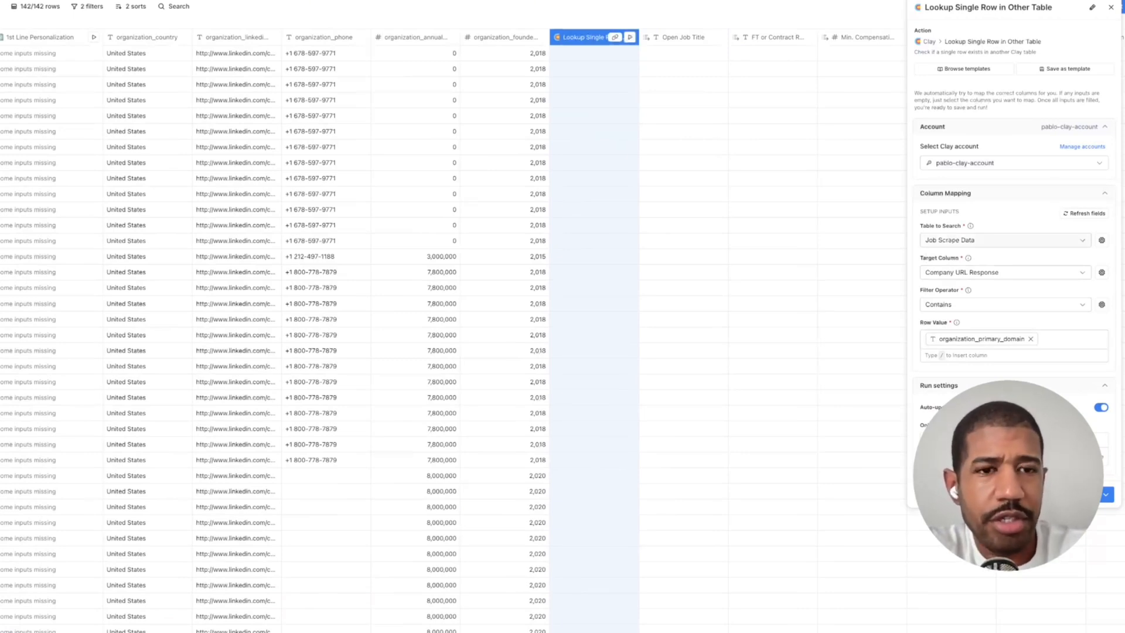
pyautogui.click(1005, 240)
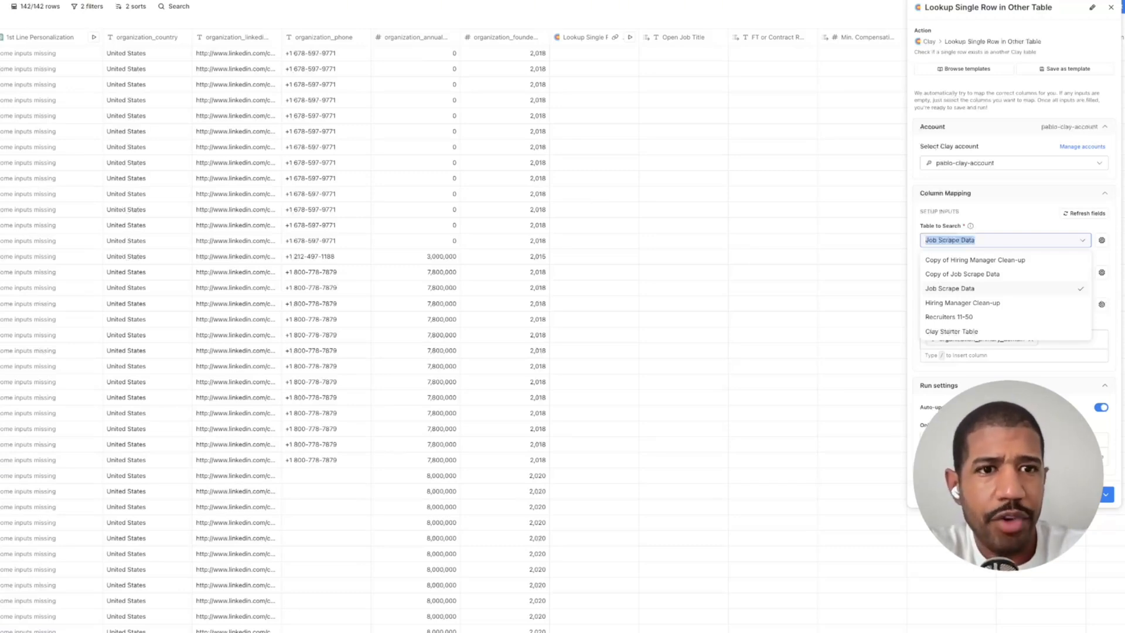
pyautogui.press('Escape')
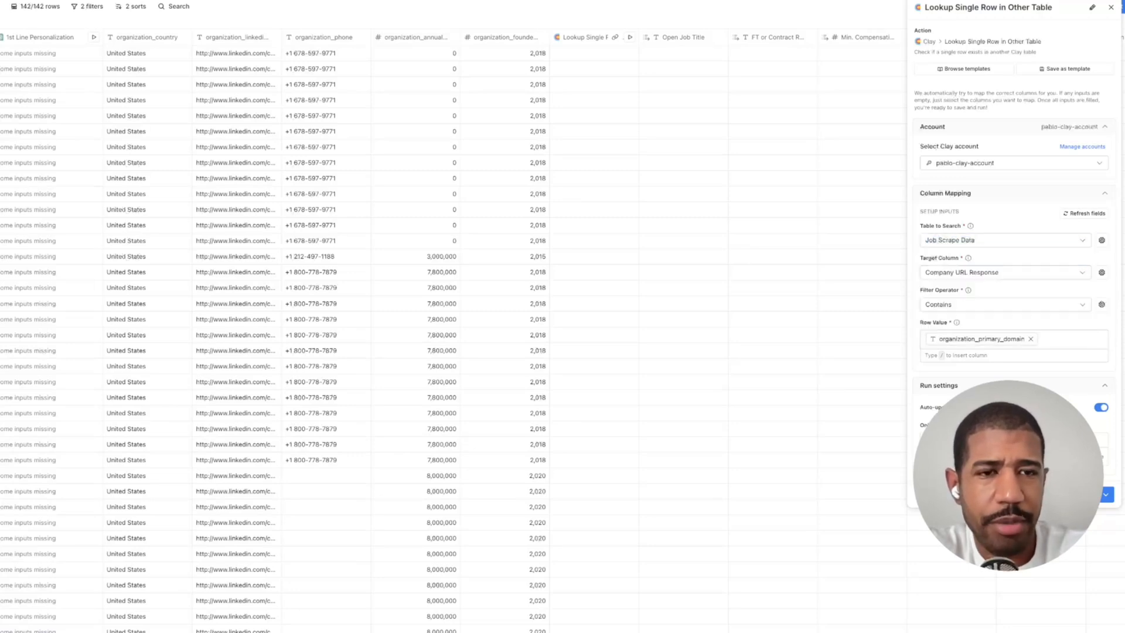
pyautogui.moveTo(926, 226); pyautogui.dragTo(955, 225)
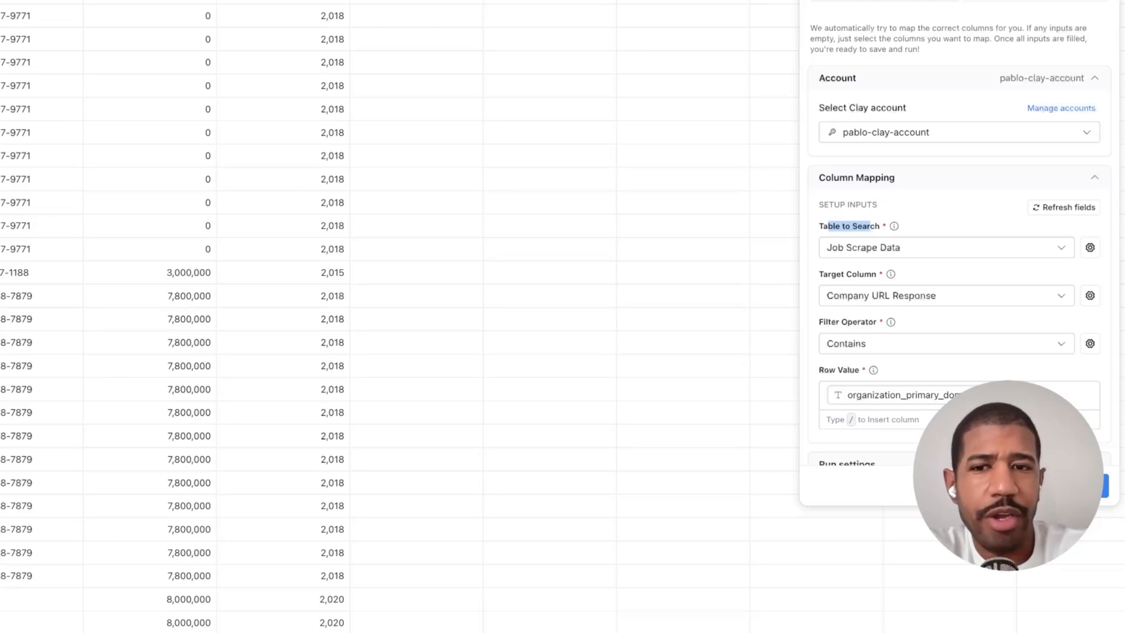
# Check the lookup's Target Column choices and review its Filter Operator and Row Value settings.
pyautogui.moveTo(914, 275)
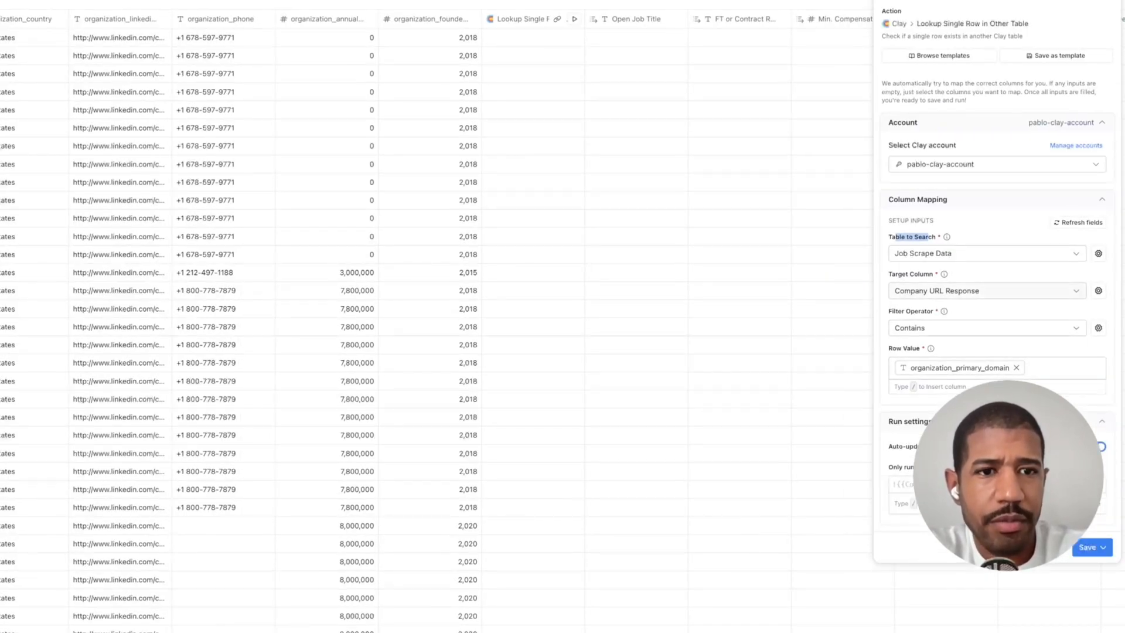
pyautogui.click(987, 291)
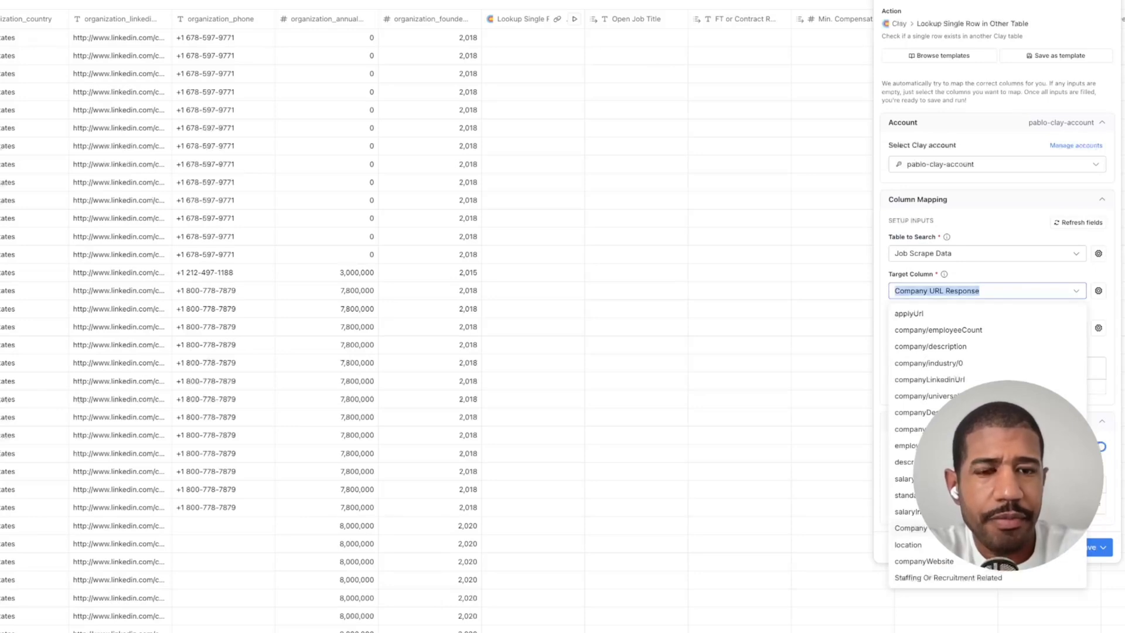
pyautogui.press('Escape')
pyautogui.scroll(-1, 437, 323)
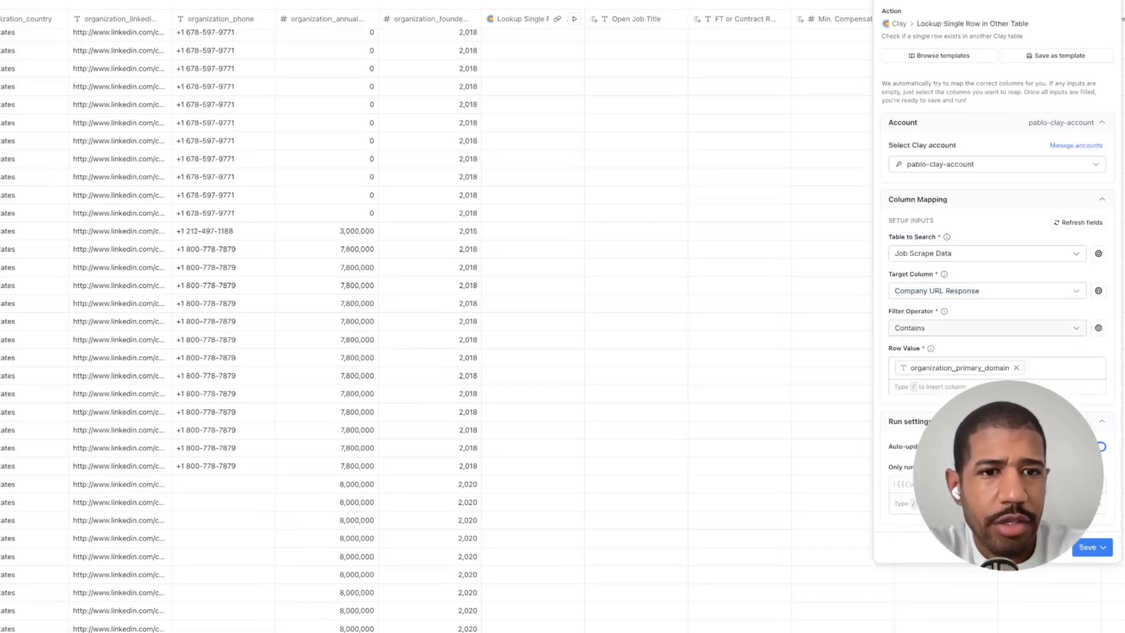
pyautogui.scroll(-1, 436, 322)
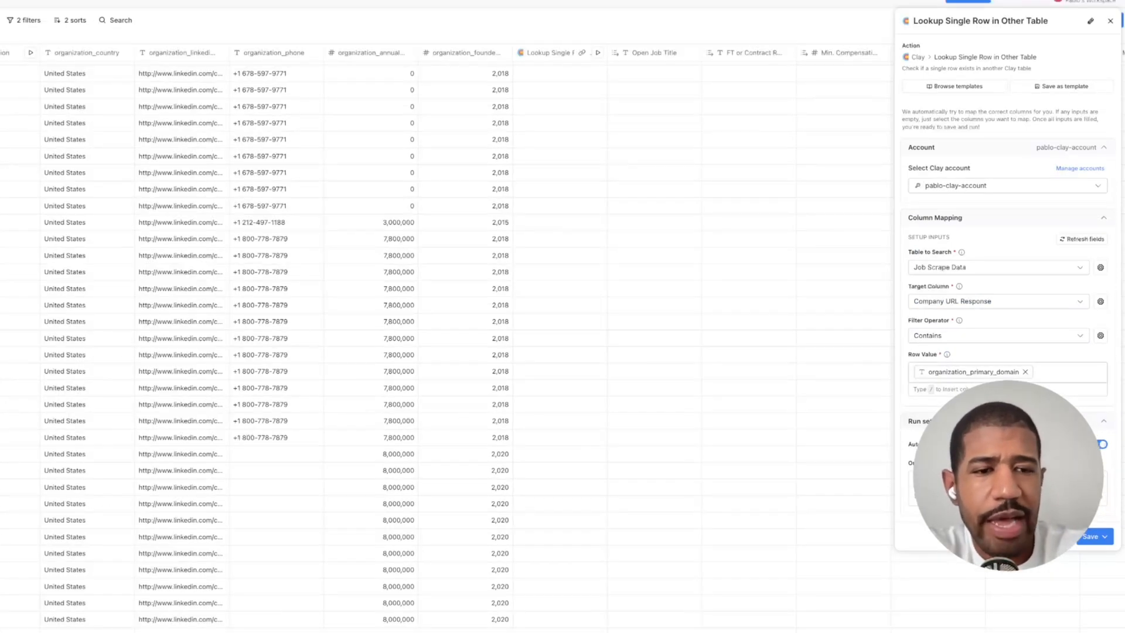
# List the columns insertable as the lookup's Row Value and compare them with the contact table's name, email and organization columns.
pyautogui.click(1054, 372)
pyautogui.write('/')
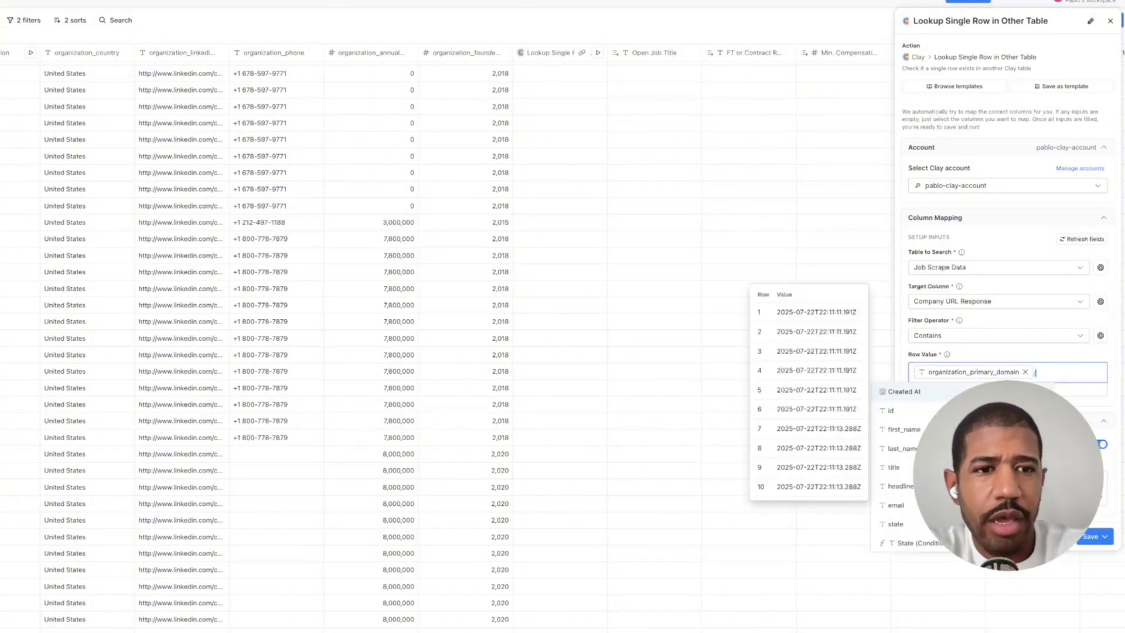
pyautogui.press('BackSpace')
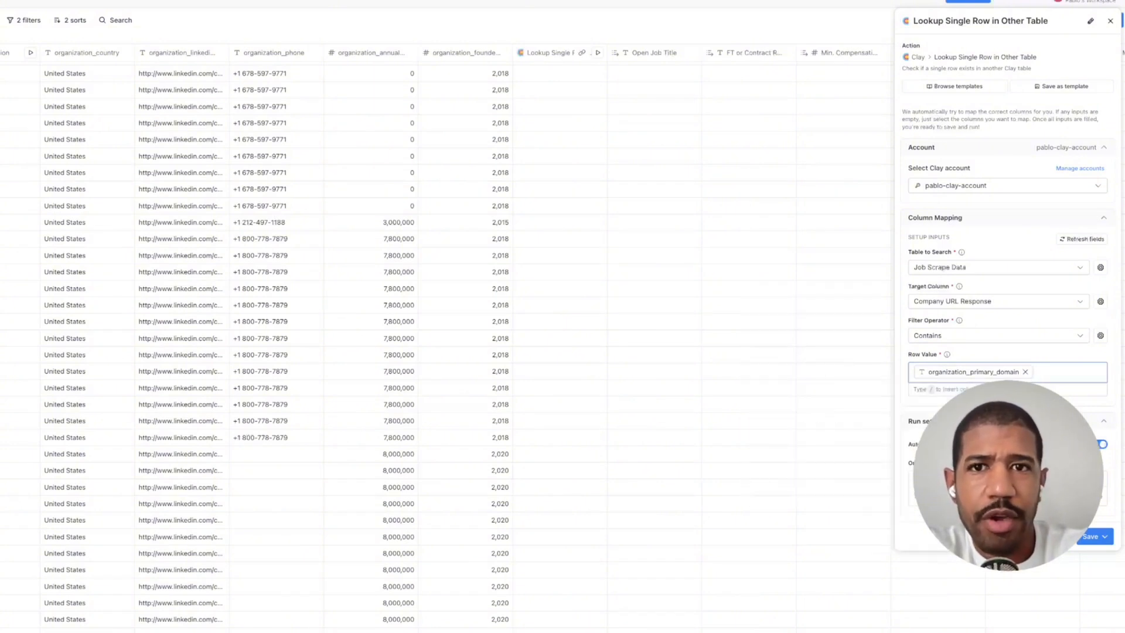
pyautogui.write('/')
pyautogui.hscroll(-13, 561, 334)
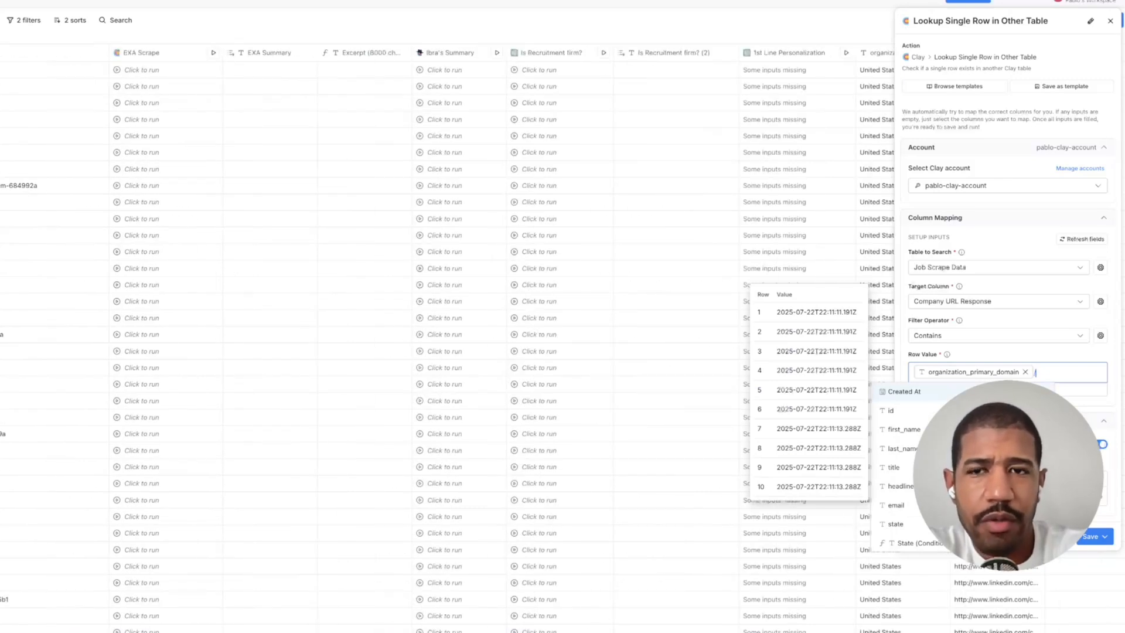
pyautogui.hscroll(-7, 445, 335)
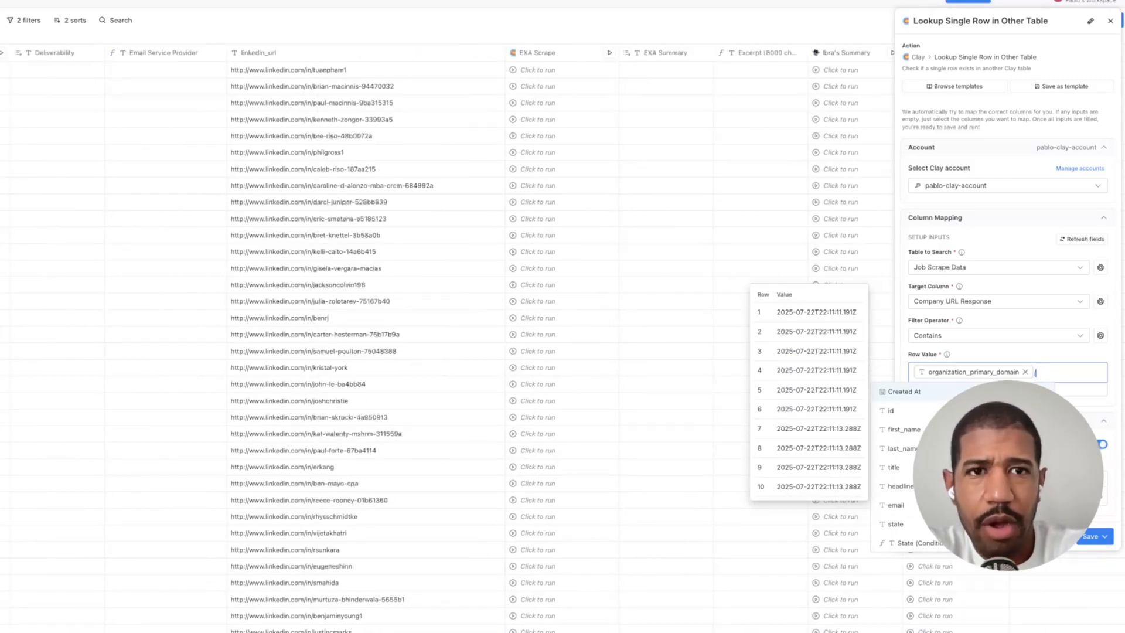
pyautogui.hscroll(-10, 445, 334)
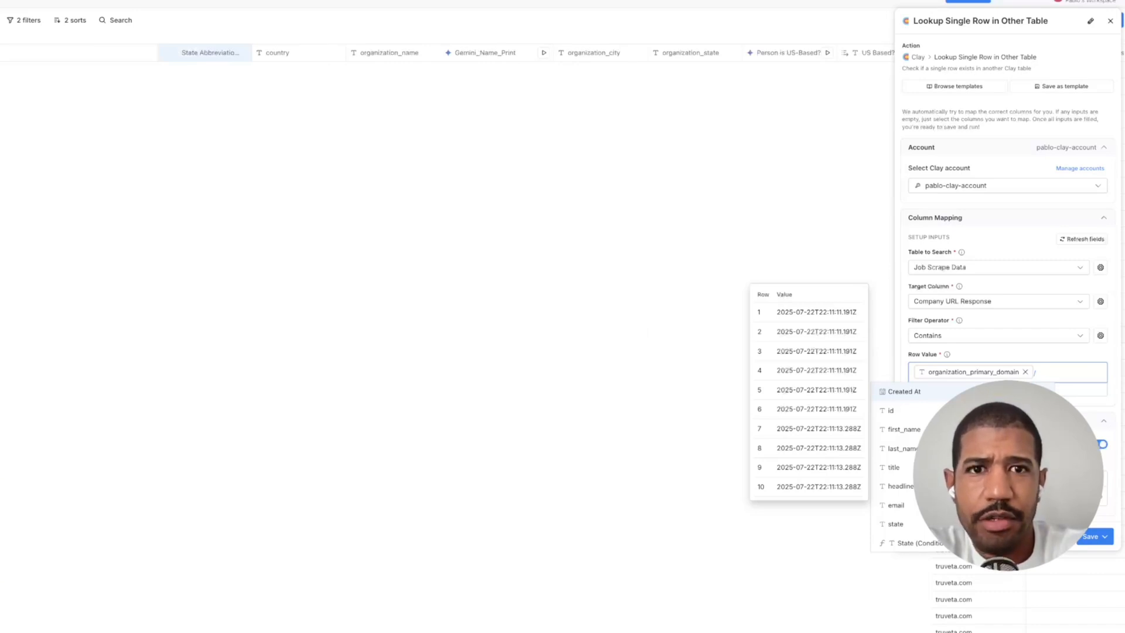
pyautogui.hscroll(-10, 445, 335)
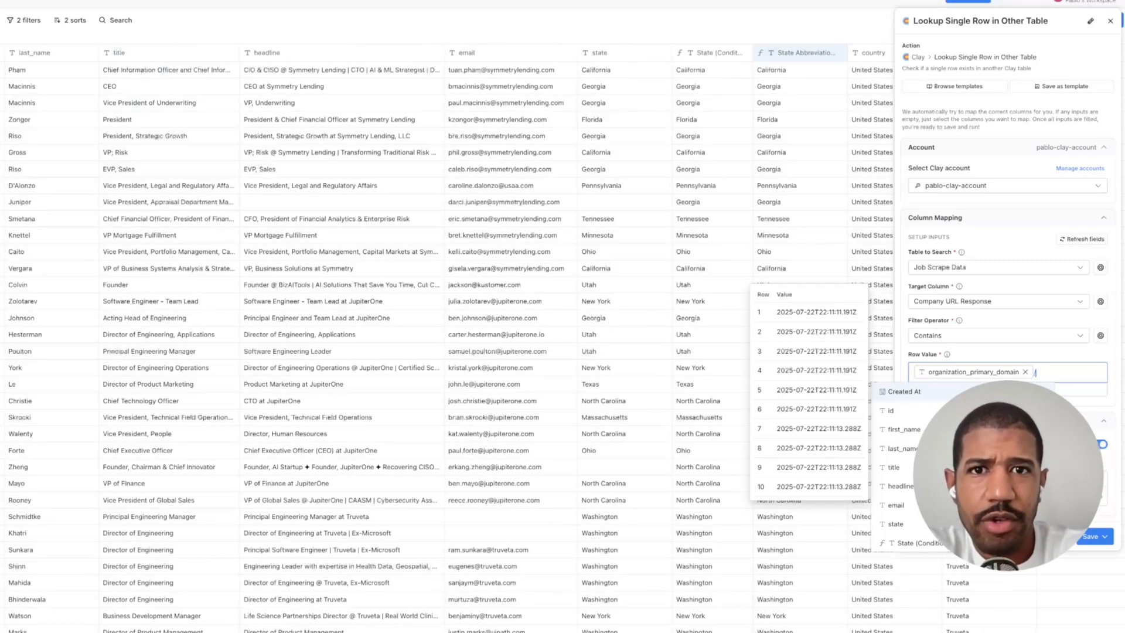
pyautogui.hscroll(3, 445, 335)
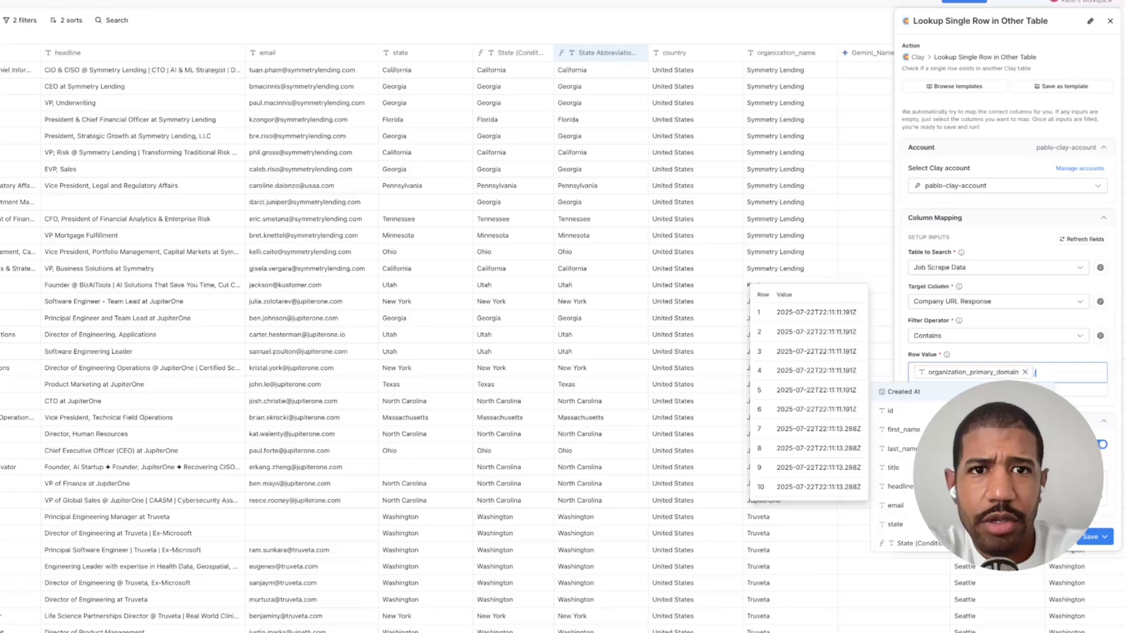
pyautogui.hscroll(10, 445, 335)
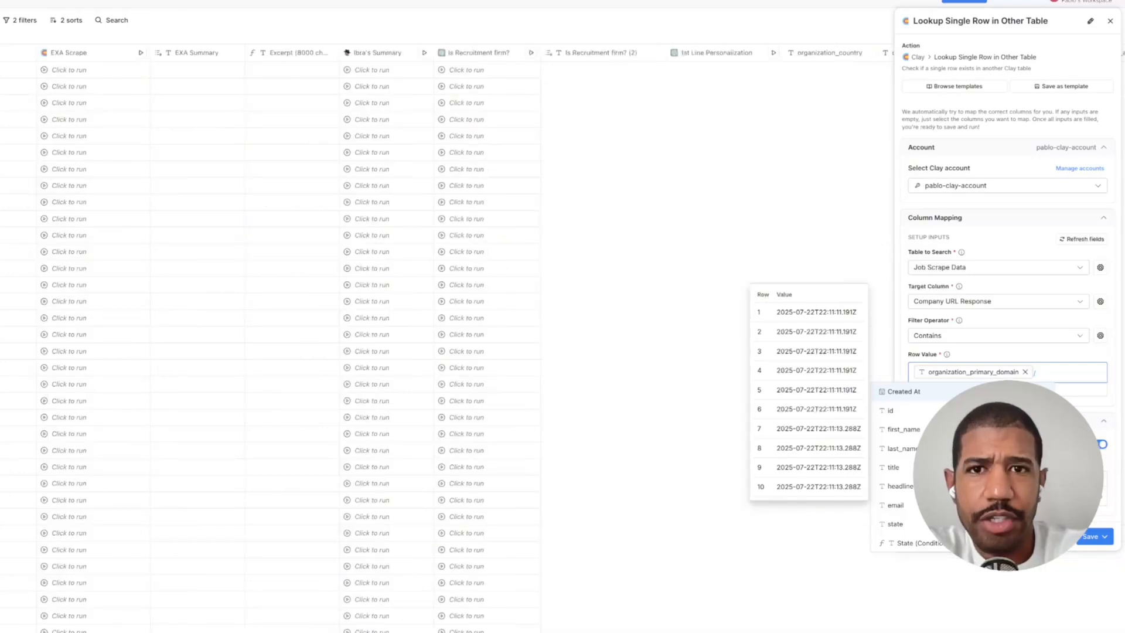
pyautogui.hscroll(10, 445, 334)
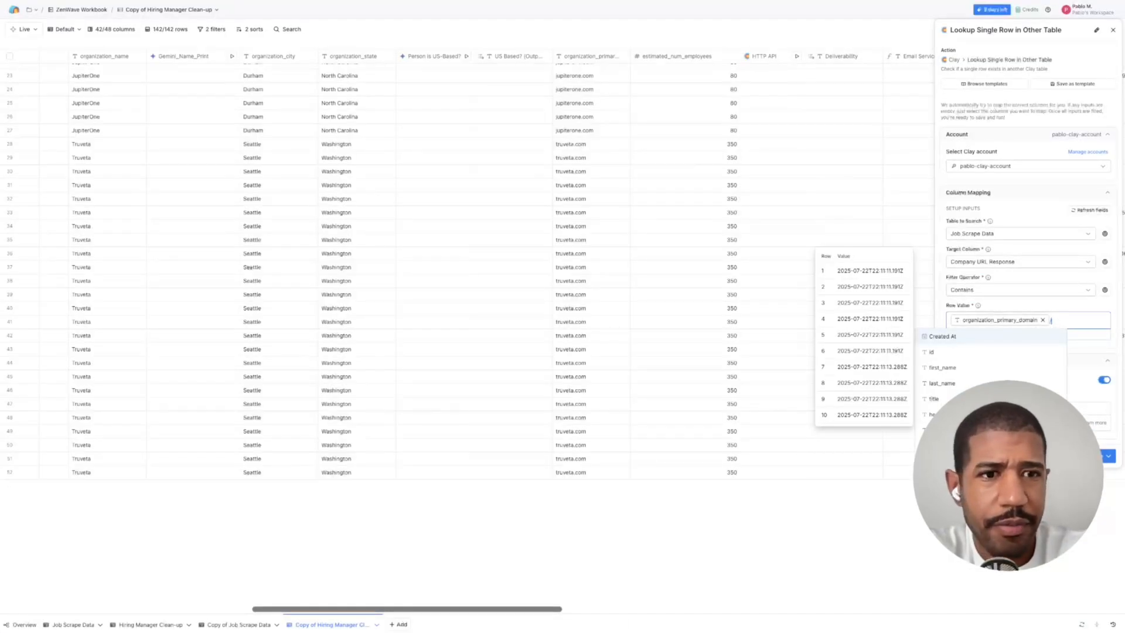
pyautogui.press('BackSpace')
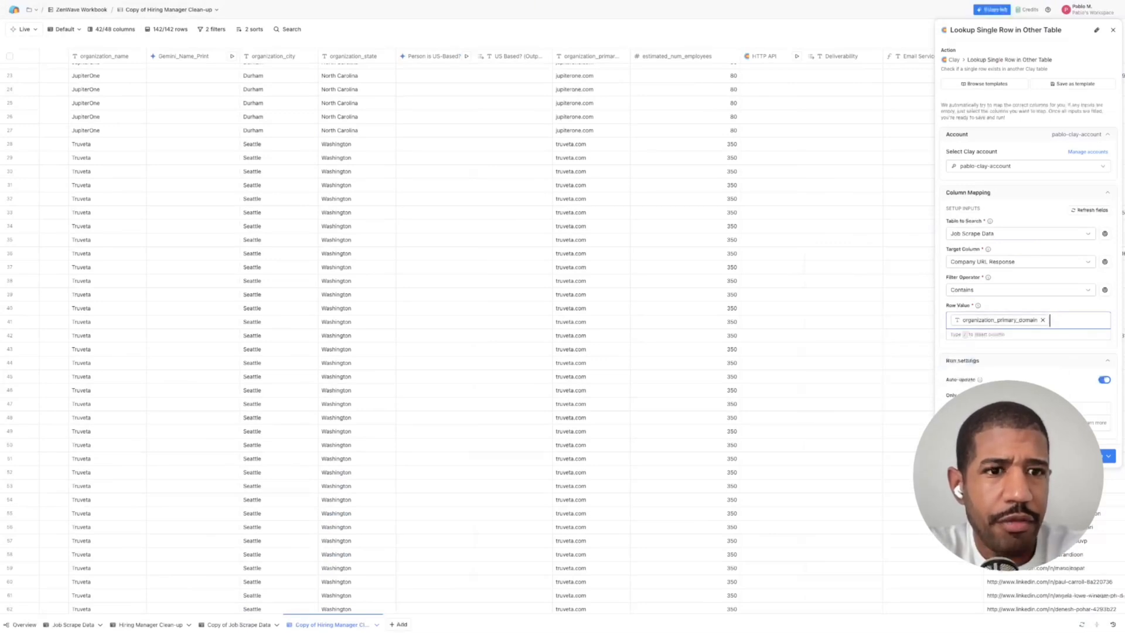
# Save the settings of the Lookup Single Row in Other Table column.
pyautogui.click(1091, 456)
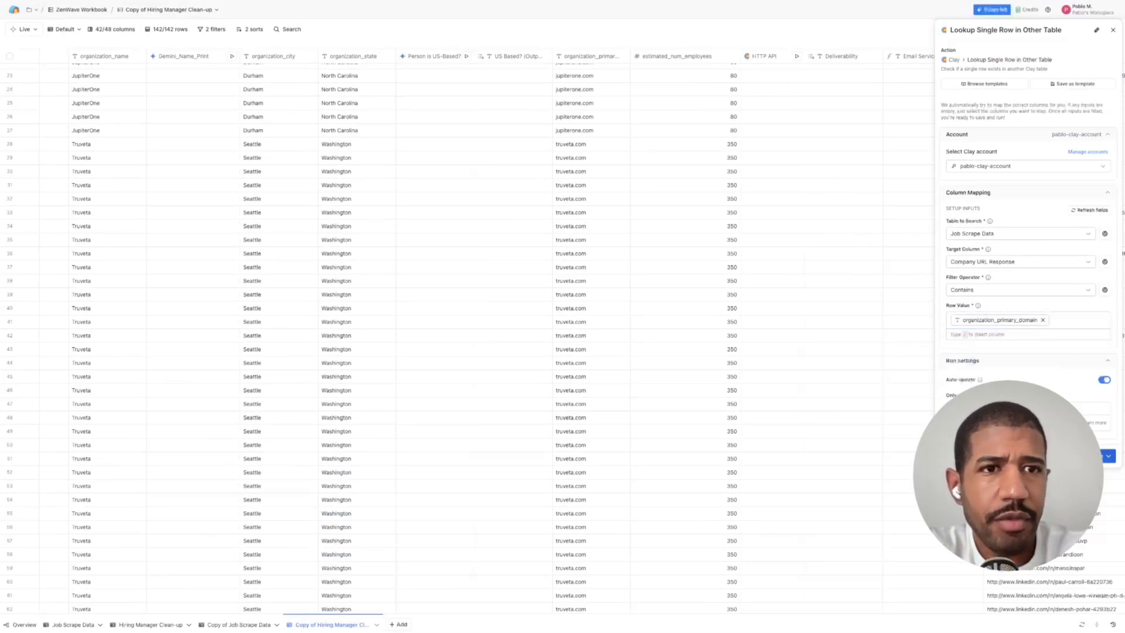
pyautogui.click(1093, 456)
pyautogui.click(1060, 502)
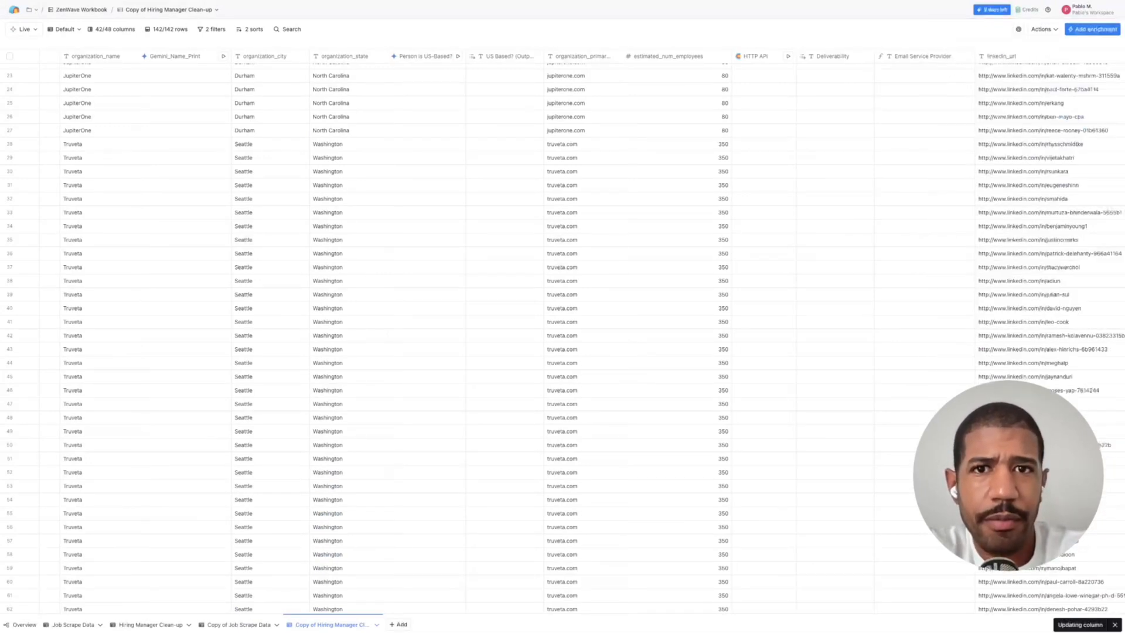
# Switch to the Hiring Manager Clean-up table and find its Lookup Single Row column and the job columns beside it.
pyautogui.hscroll(15, 562, 198)
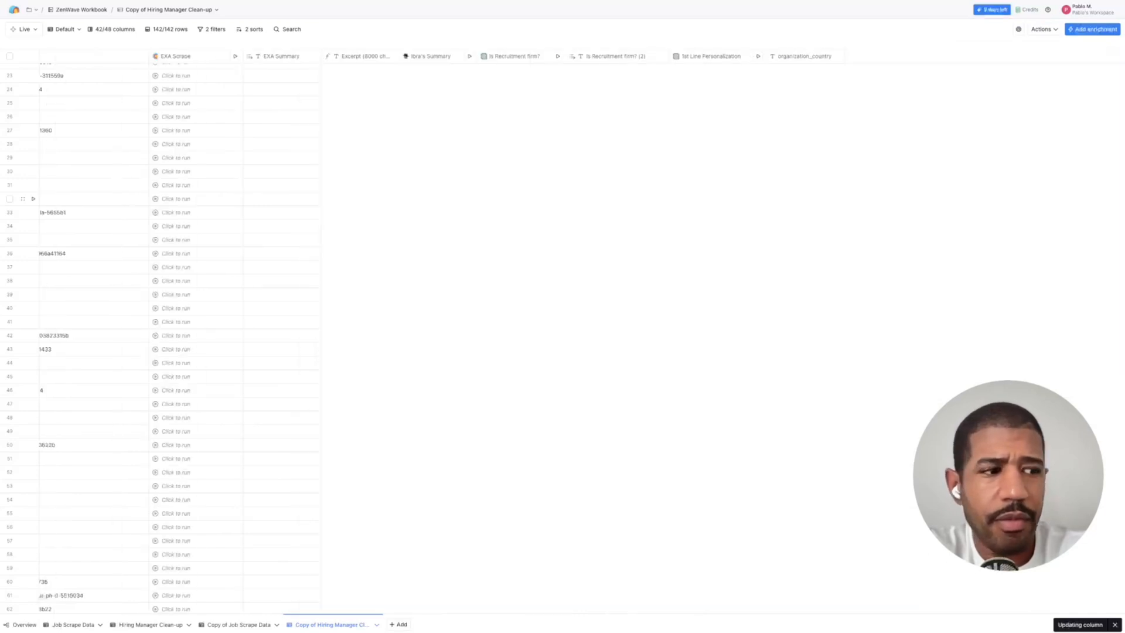
pyautogui.hscroll(2, 563, 199)
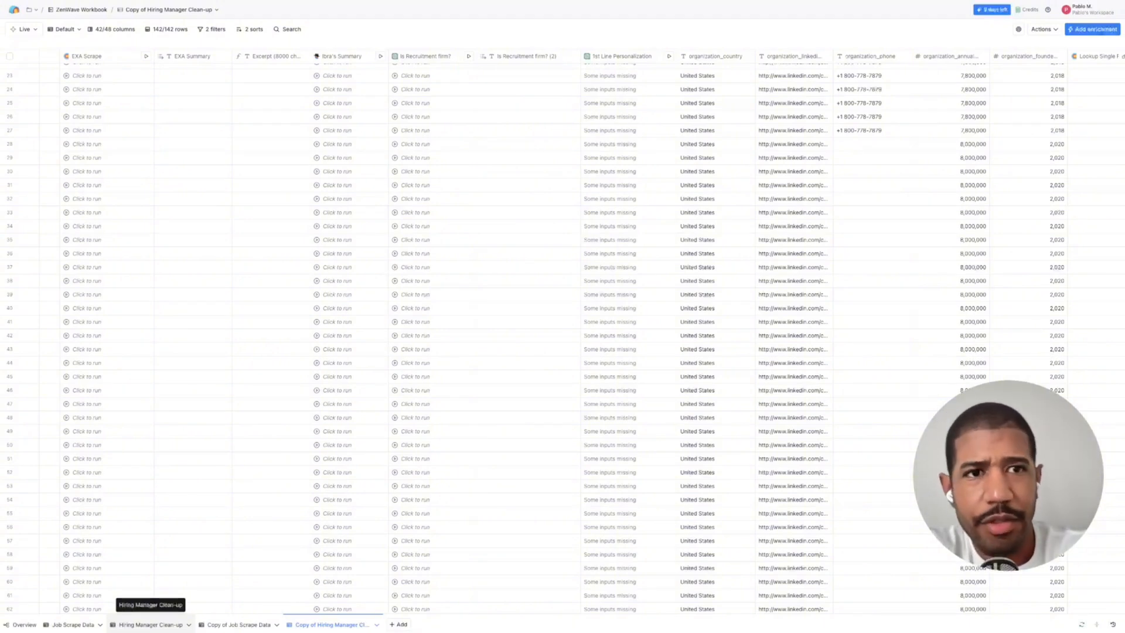
pyautogui.click(151, 625)
pyautogui.hscroll(15, 562, 328)
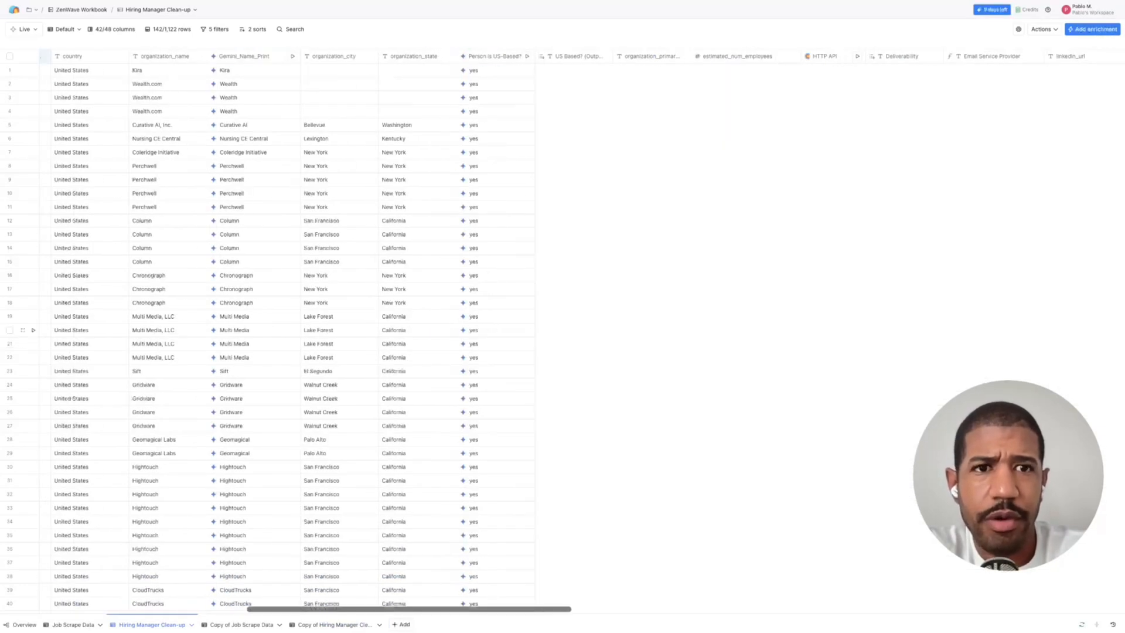
pyautogui.hscroll(5, 562, 328)
pyautogui.hscroll(12, 563, 328)
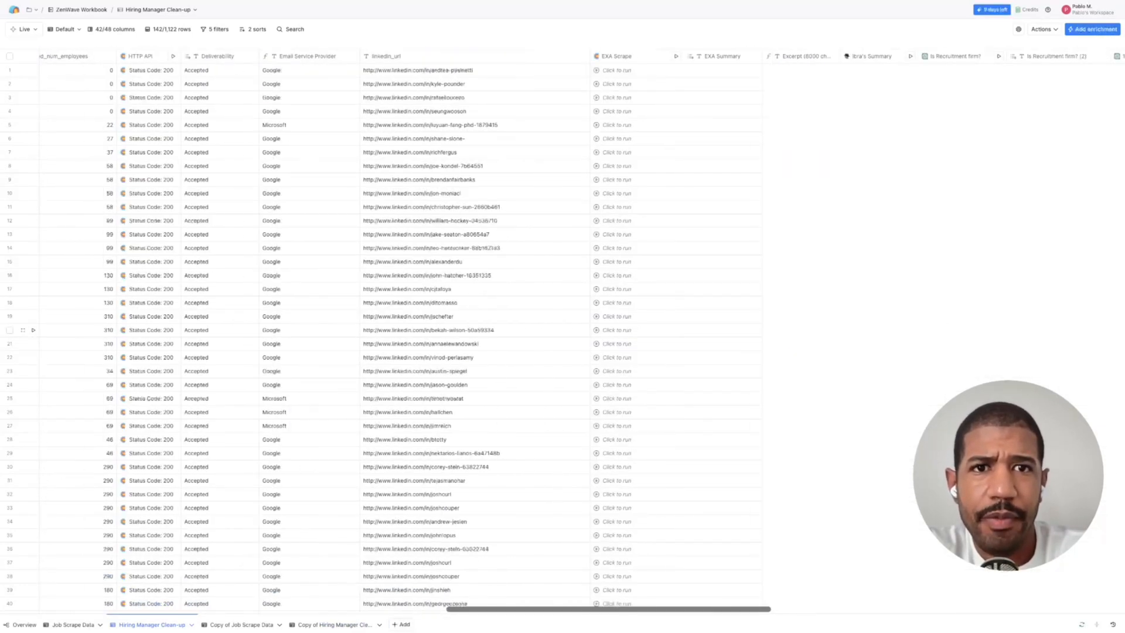
pyautogui.hscroll(3, 563, 328)
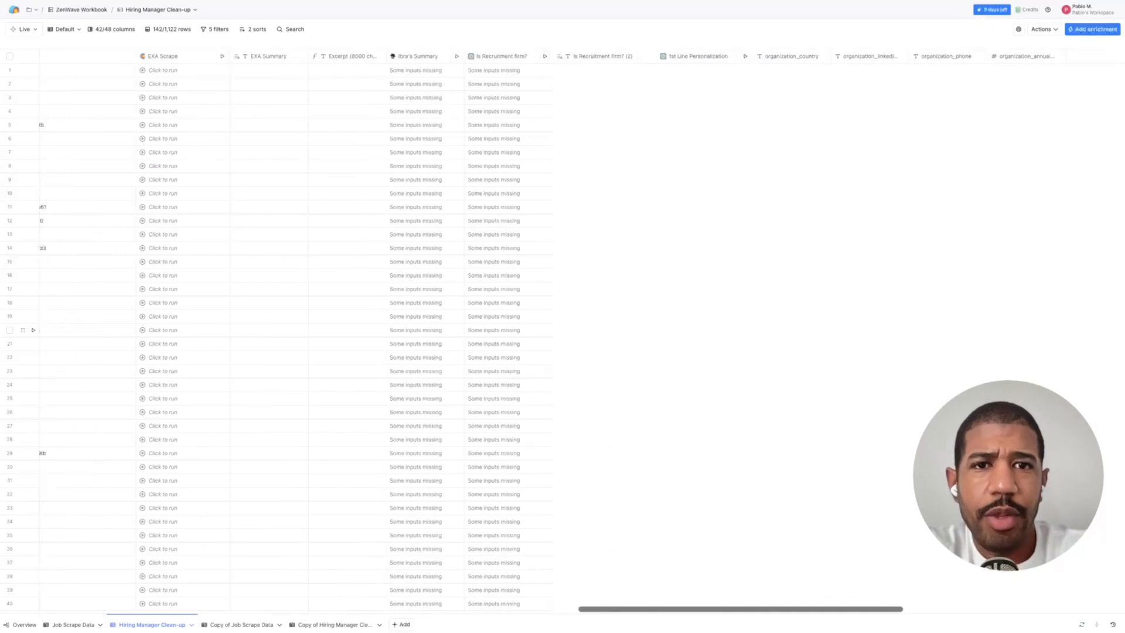
pyautogui.hscroll(3, 562, 328)
pyautogui.hscroll(7, 563, 328)
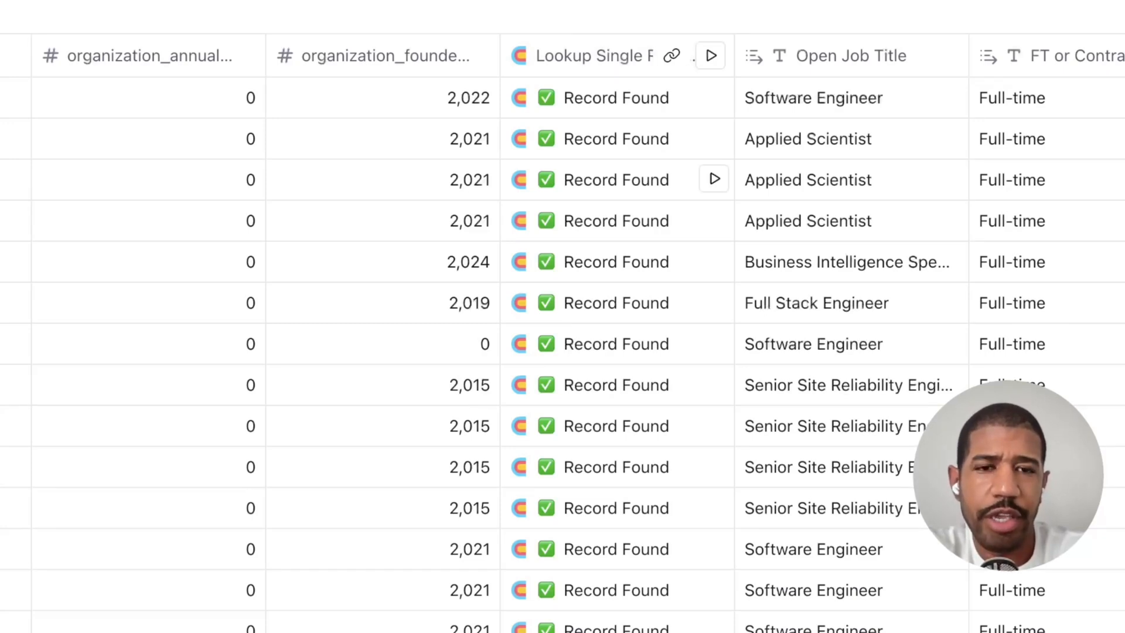
# Open the details of a Record Found cell in the lookup column, expand its Record and review the job posting fields.
pyautogui.click(617, 262)
pyautogui.click(616, 343)
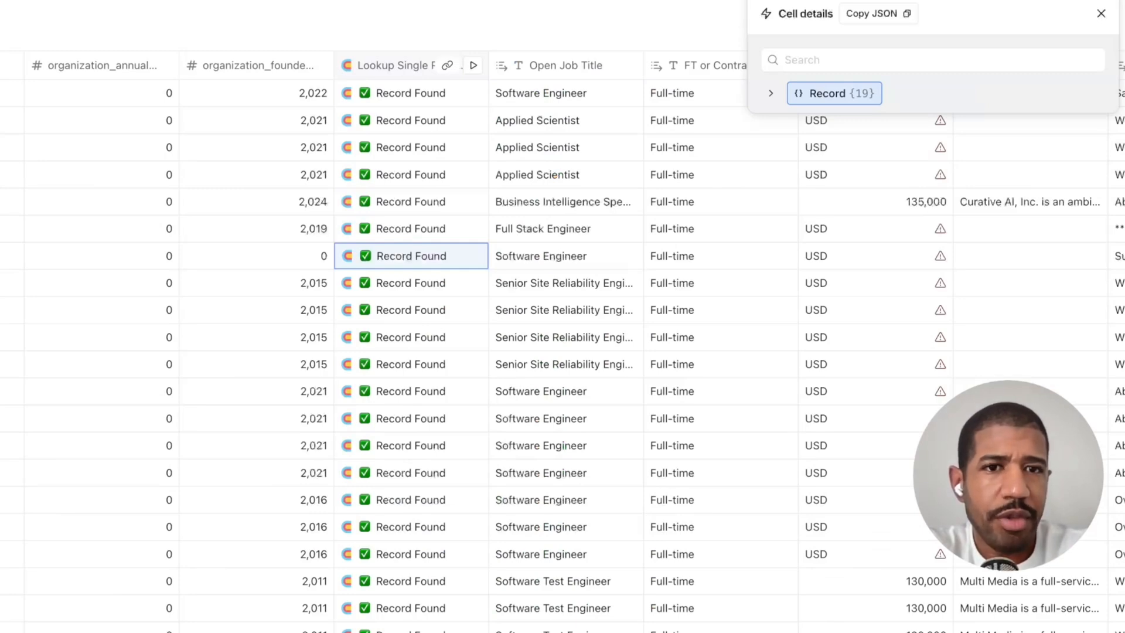
pyautogui.click(770, 93)
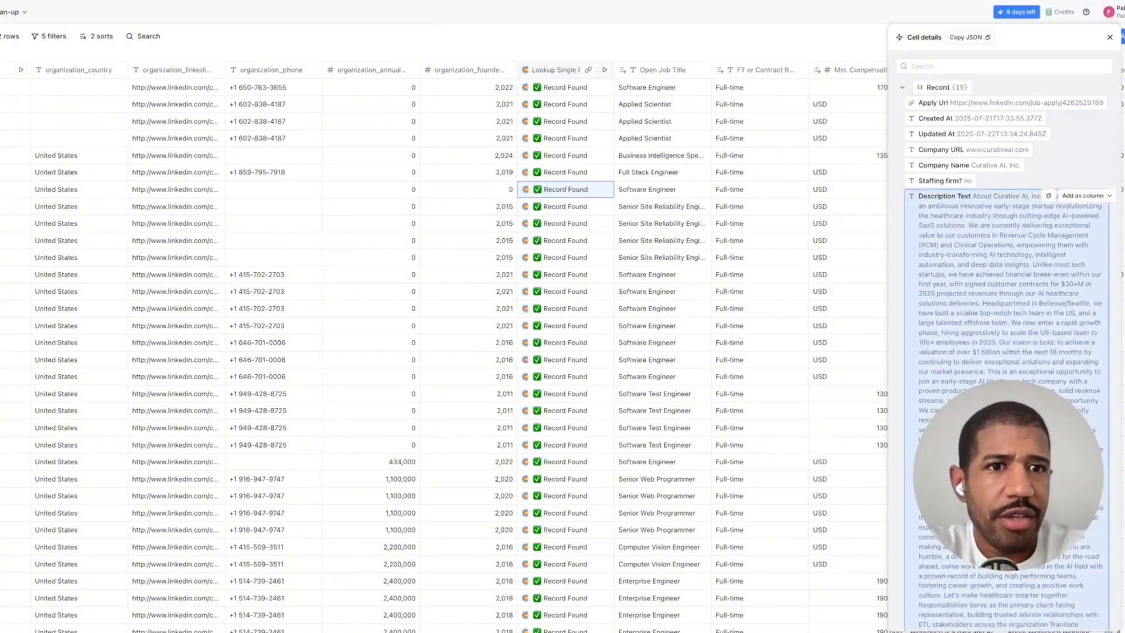
pyautogui.scroll(-1, 964, 166)
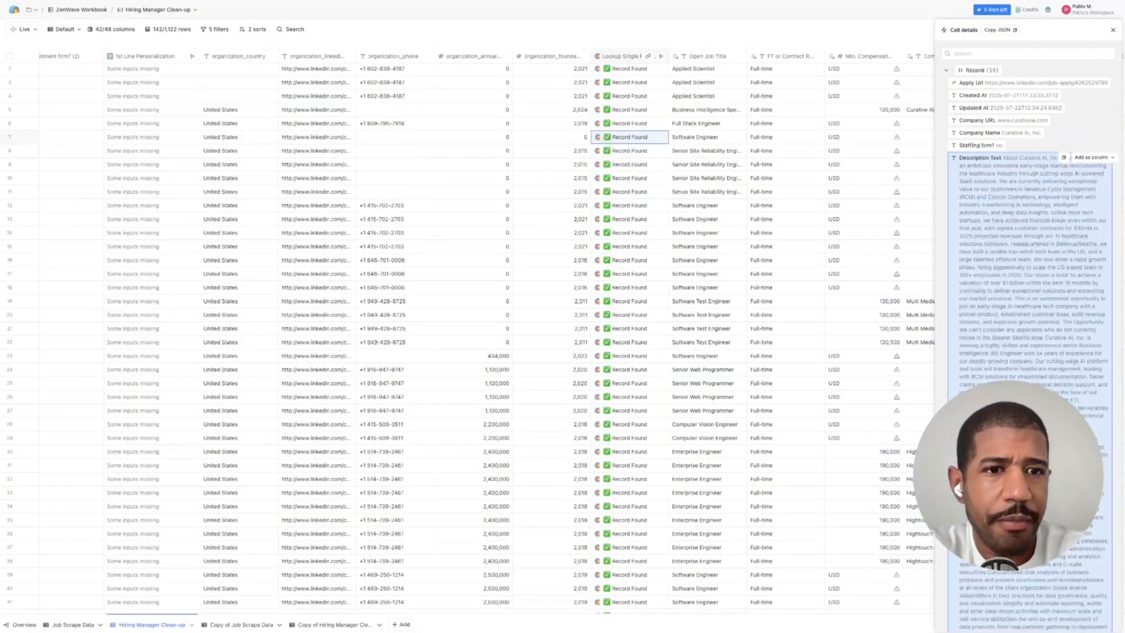
pyautogui.scroll(-10, 1031, 293)
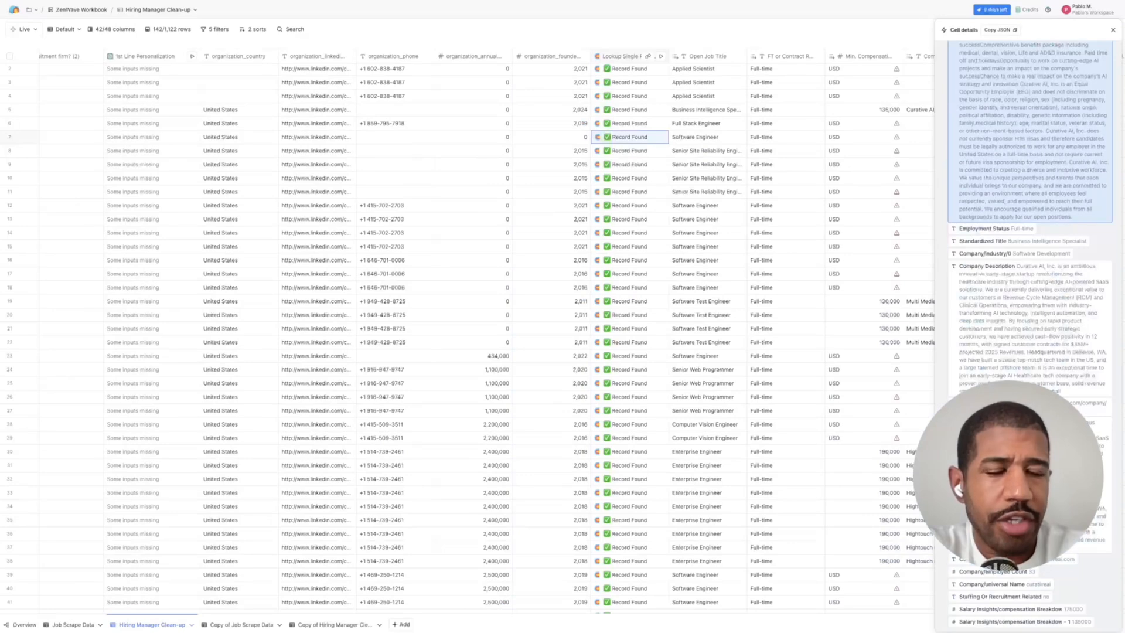
pyautogui.scroll(-3, 1031, 363)
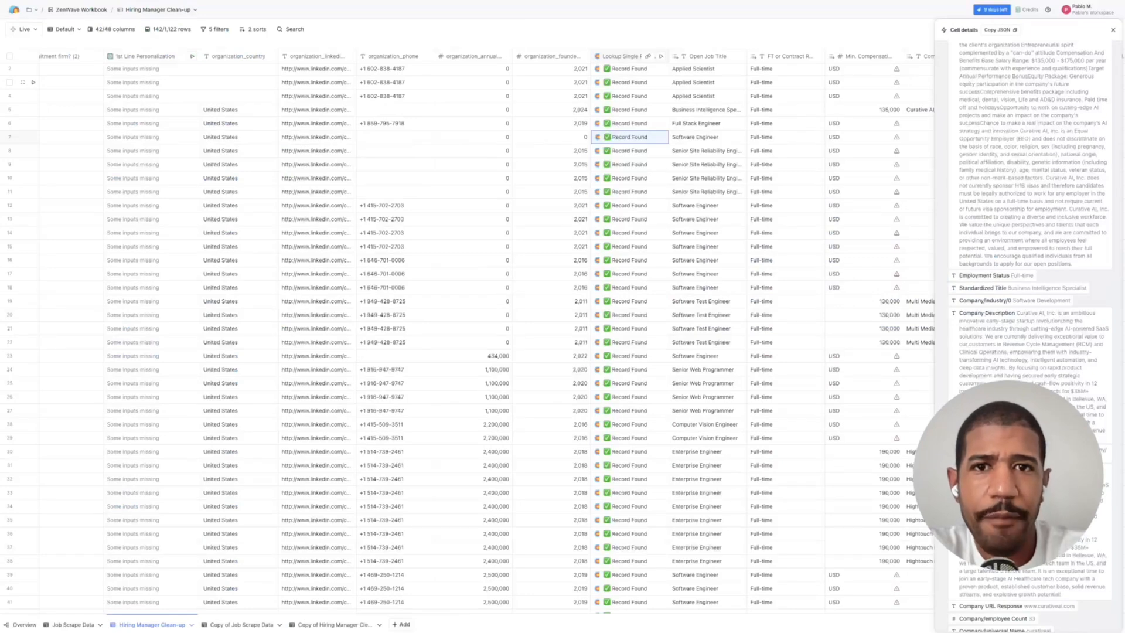
# Review the columns pulled from the lookup record, from Open Job Title to Job Description Text, and close the cell details.
pyautogui.hscroll(5, 786, 96)
pyautogui.hscroll(-3, 785, 96)
pyautogui.scroll(1, 786, 166)
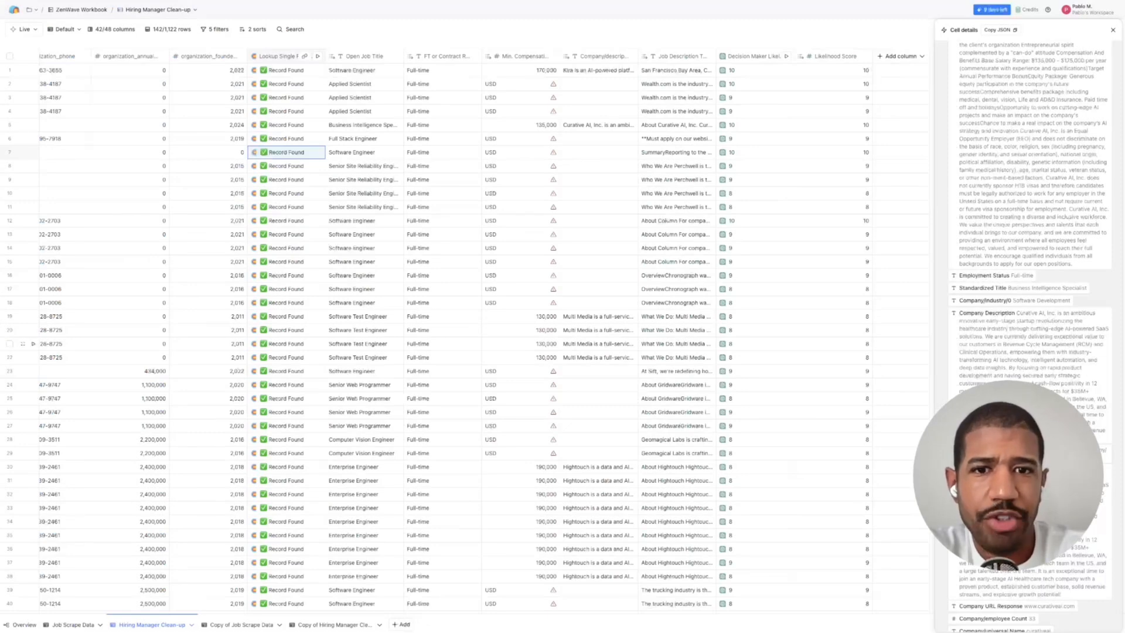
pyautogui.press('Escape')
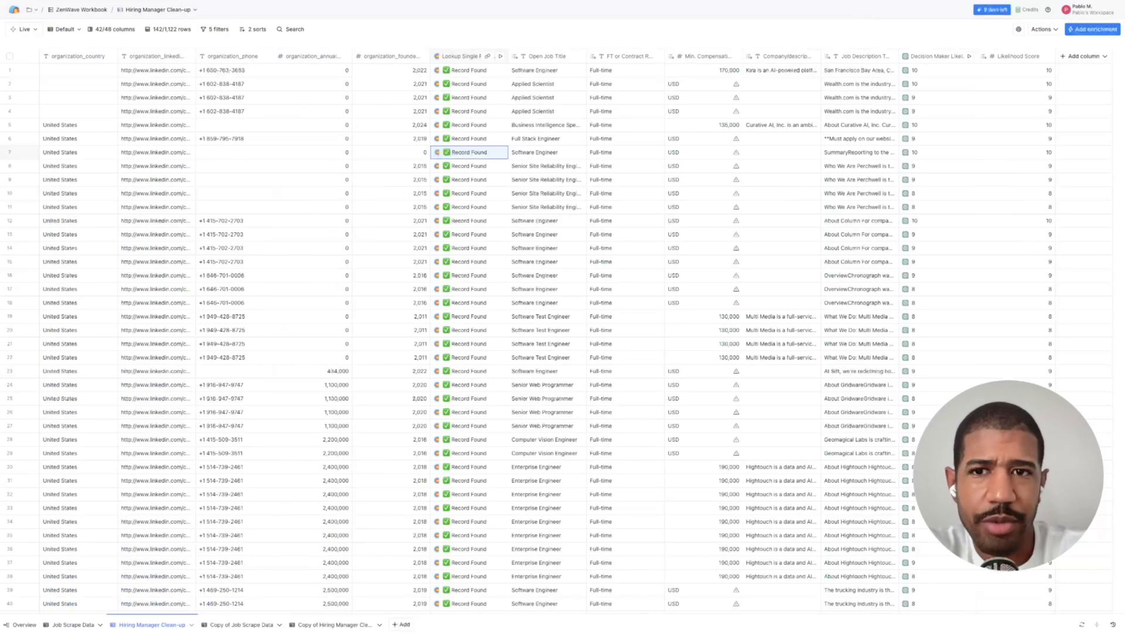
pyautogui.click(624, 234)
pyautogui.hscroll(-1, 632, 234)
pyautogui.click(796, 235)
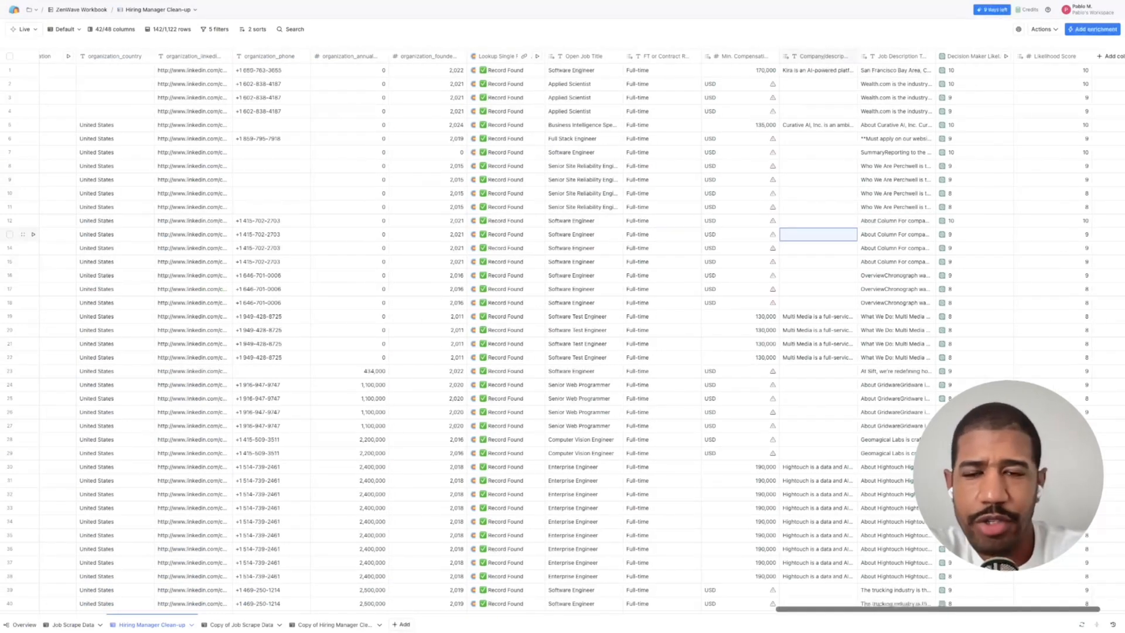
pyautogui.hscroll(1, 797, 235)
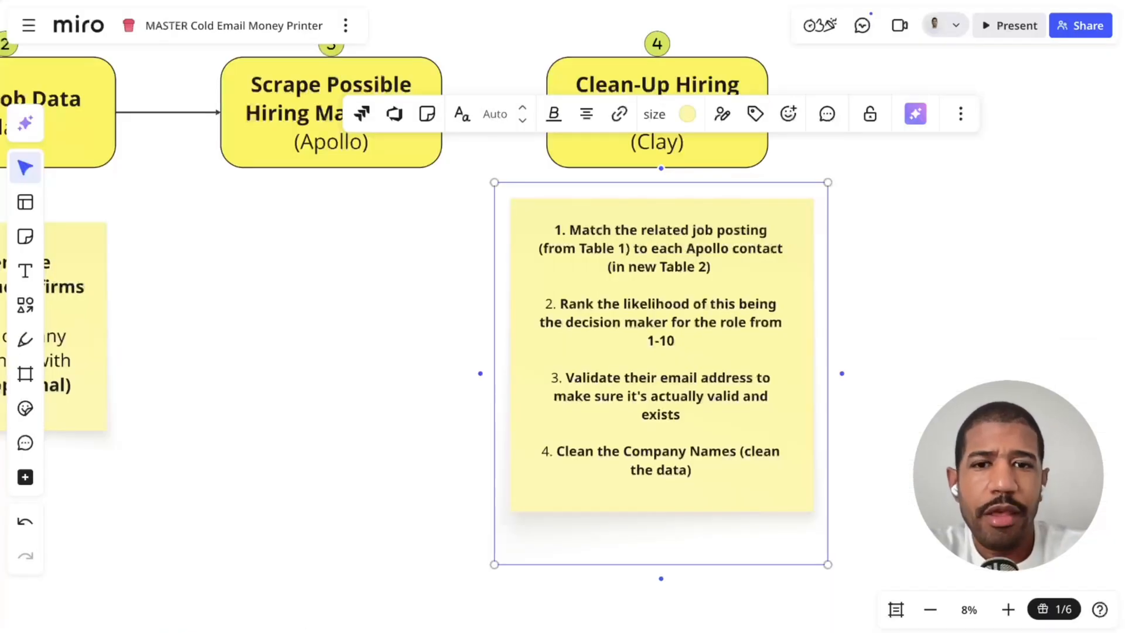
# In Miro, mark the job posting match item on the Clean-Up sticky note with ✅ and highlight the likelihood ranking item.
pyautogui.write('✅')
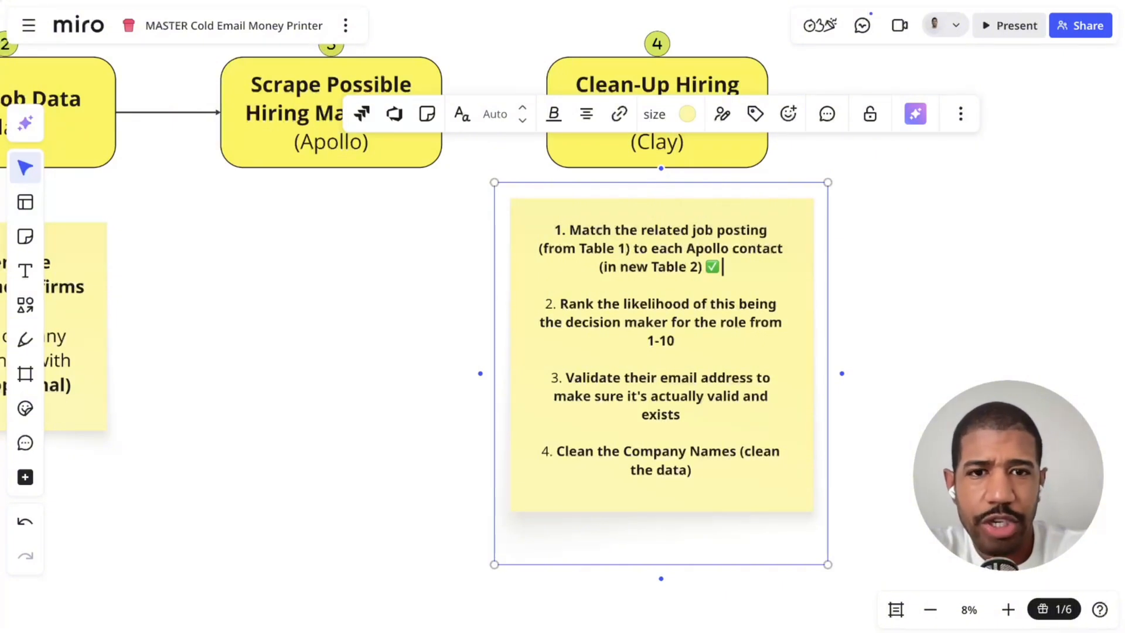
pyautogui.moveTo(560, 304); pyautogui.dragTo(675, 341)
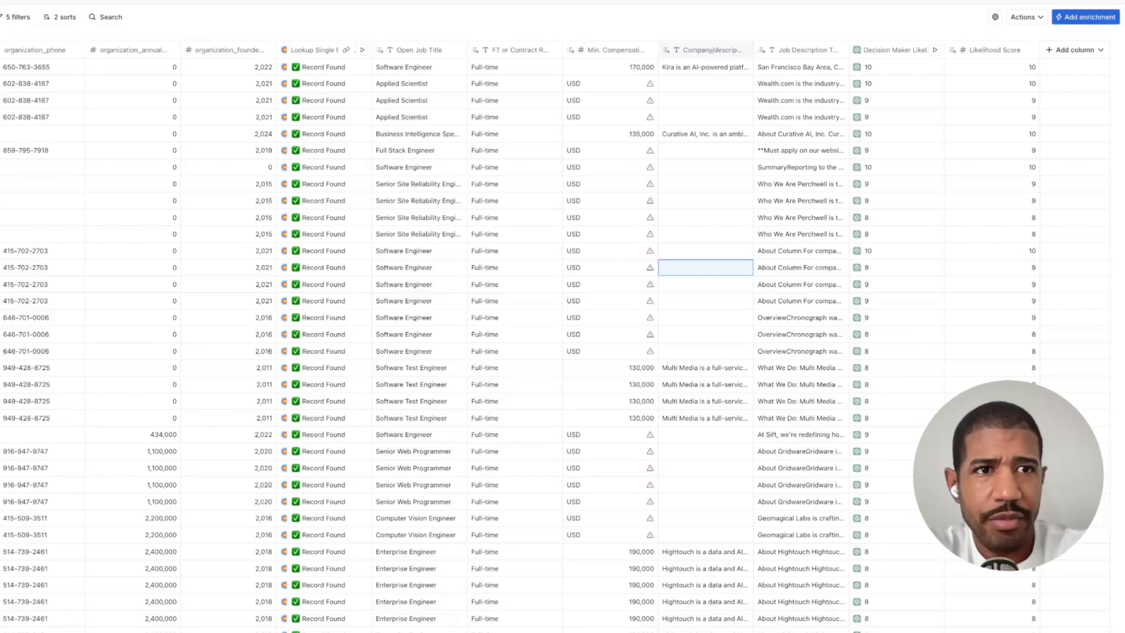
# In Clay, start a Use AI enrichment and set its model to OpenAI GPT 4o Mini in the manual configuration.
pyautogui.click(1085, 17)
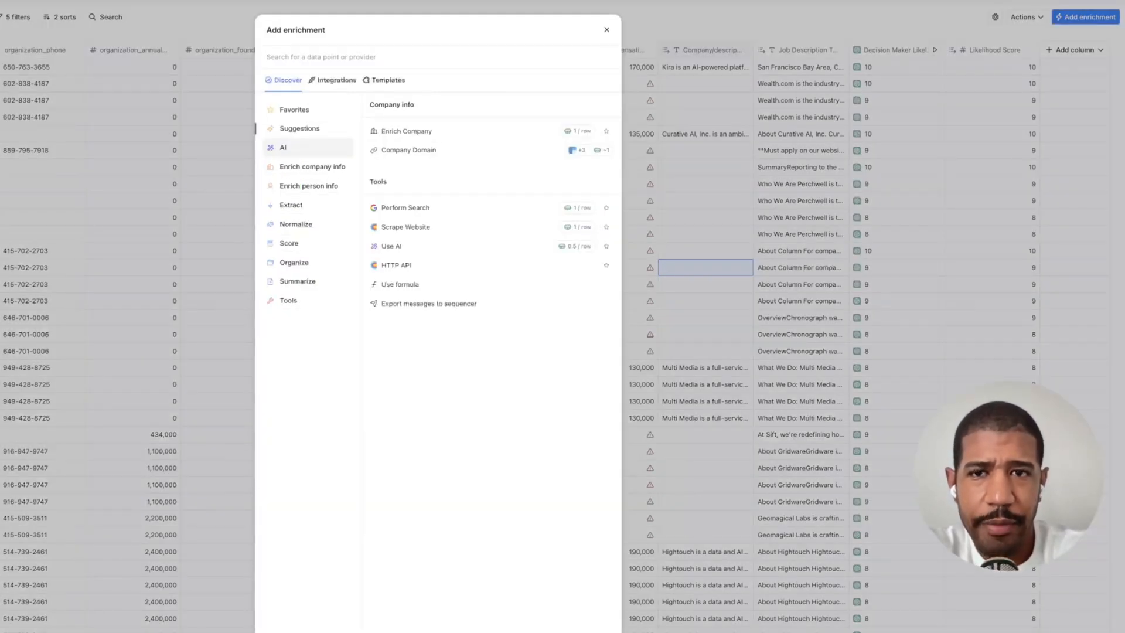
pyautogui.click(284, 148)
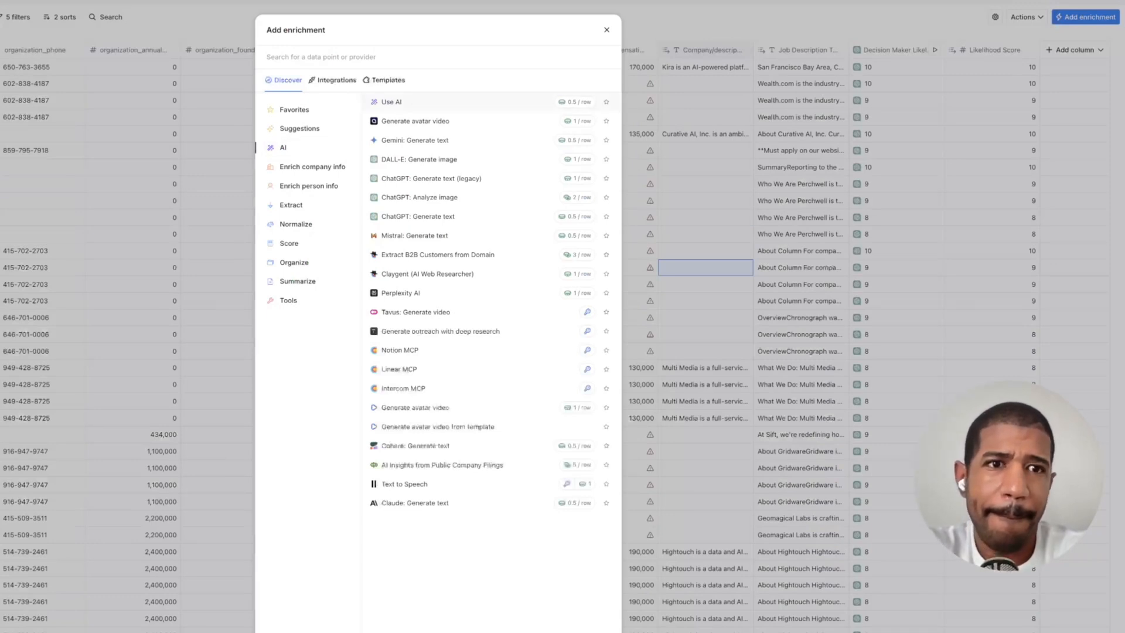
pyautogui.click(391, 102)
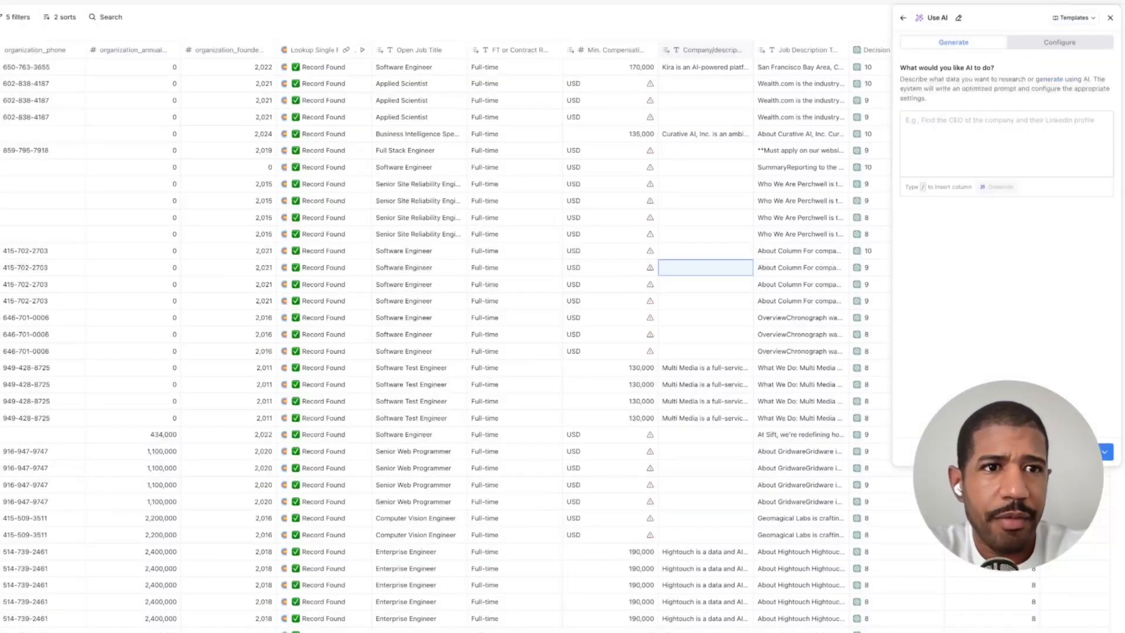
pyautogui.click(1059, 42)
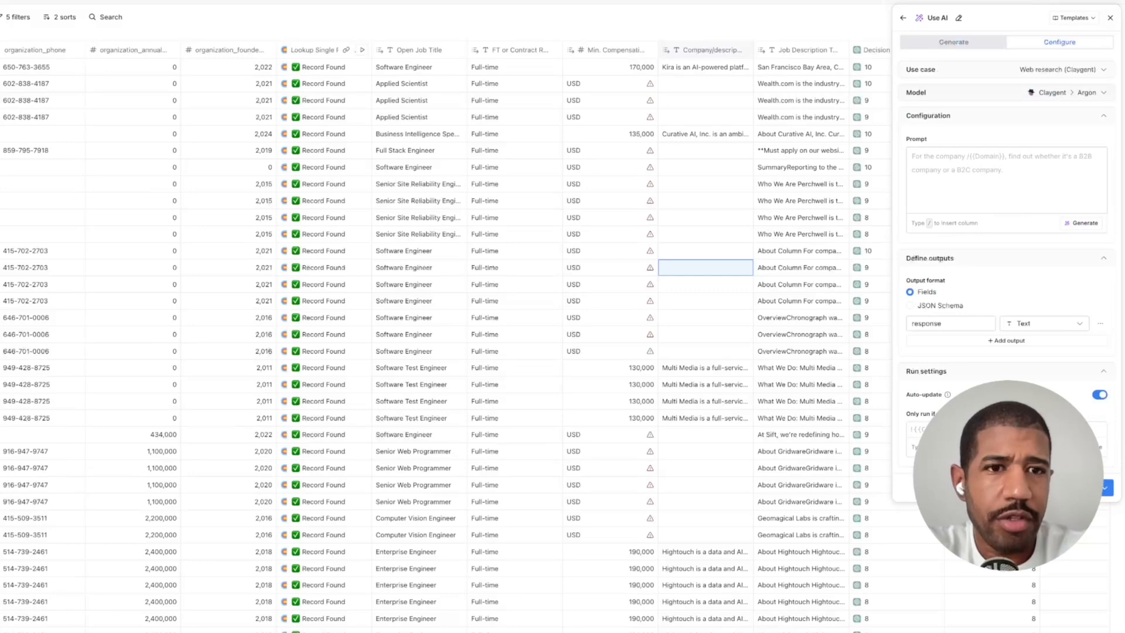
pyautogui.click(1071, 93)
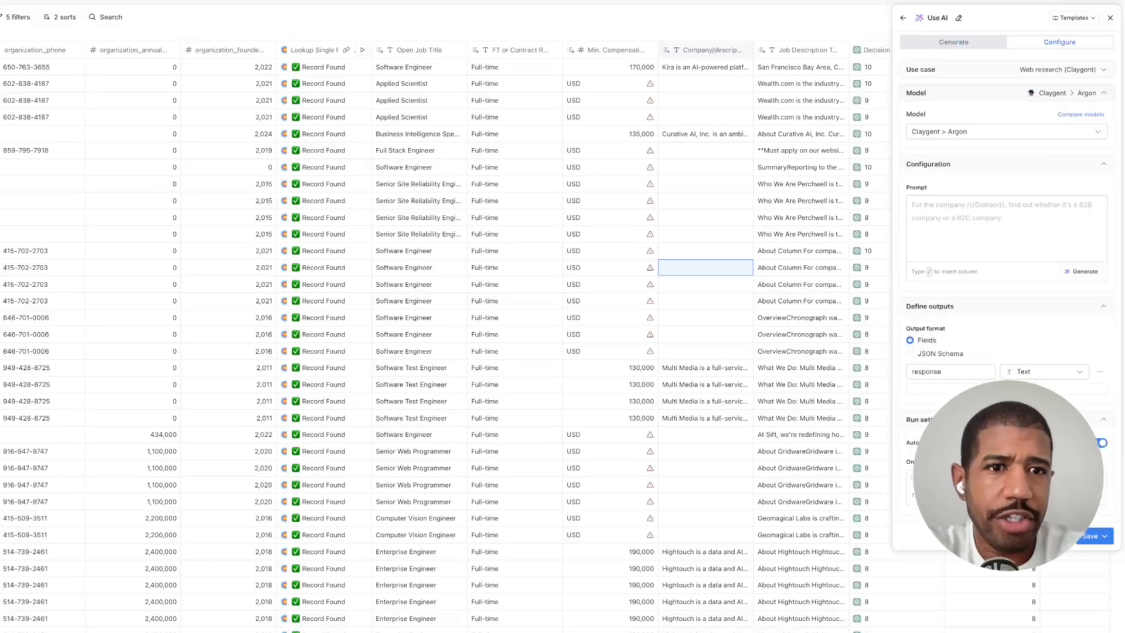
pyautogui.click(1005, 131)
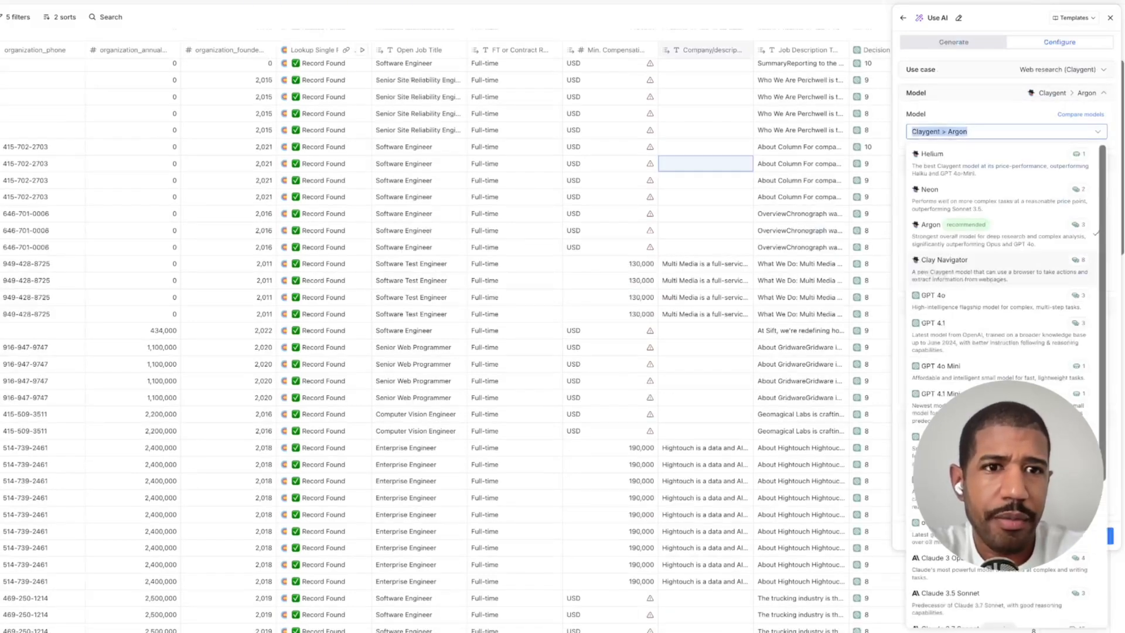
pyautogui.click(984, 366)
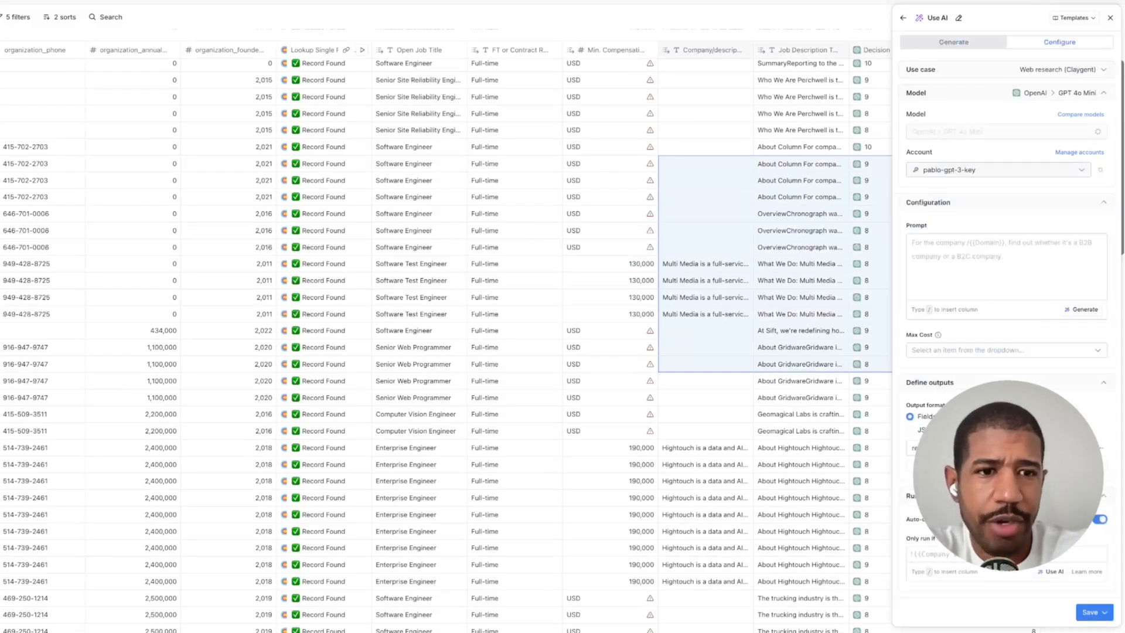
# Enter placeholder text as the Use AI prompt, clear it and discard the enrichment without saving.
pyautogui.click(996, 263)
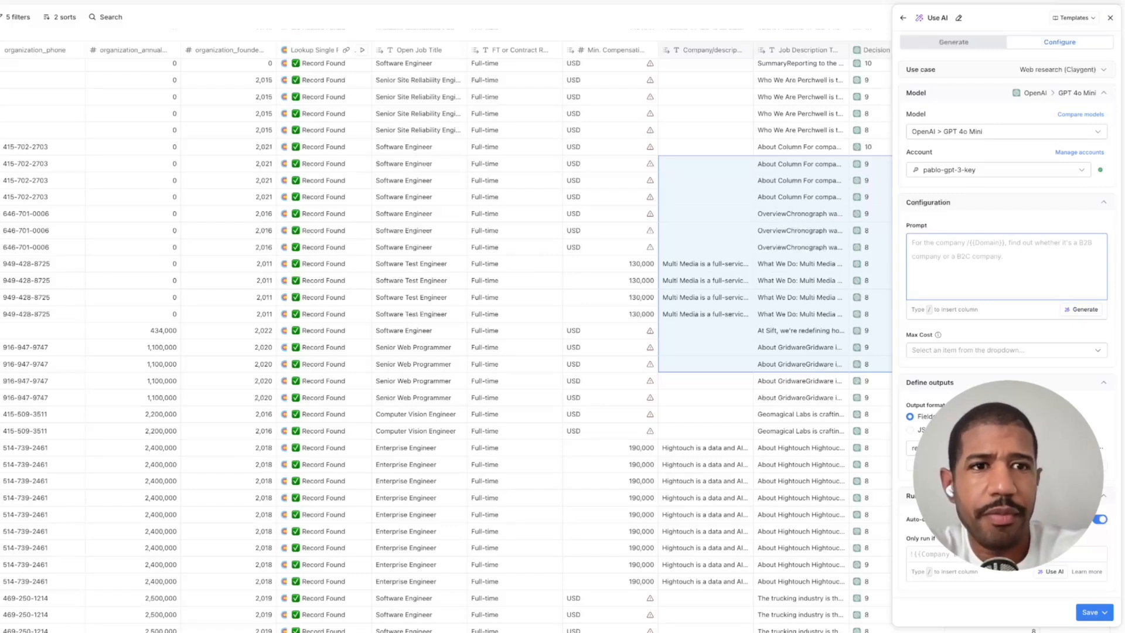
pyautogui.write('mkmdlkdmqlwkdmlqwkmdlqkwmd')
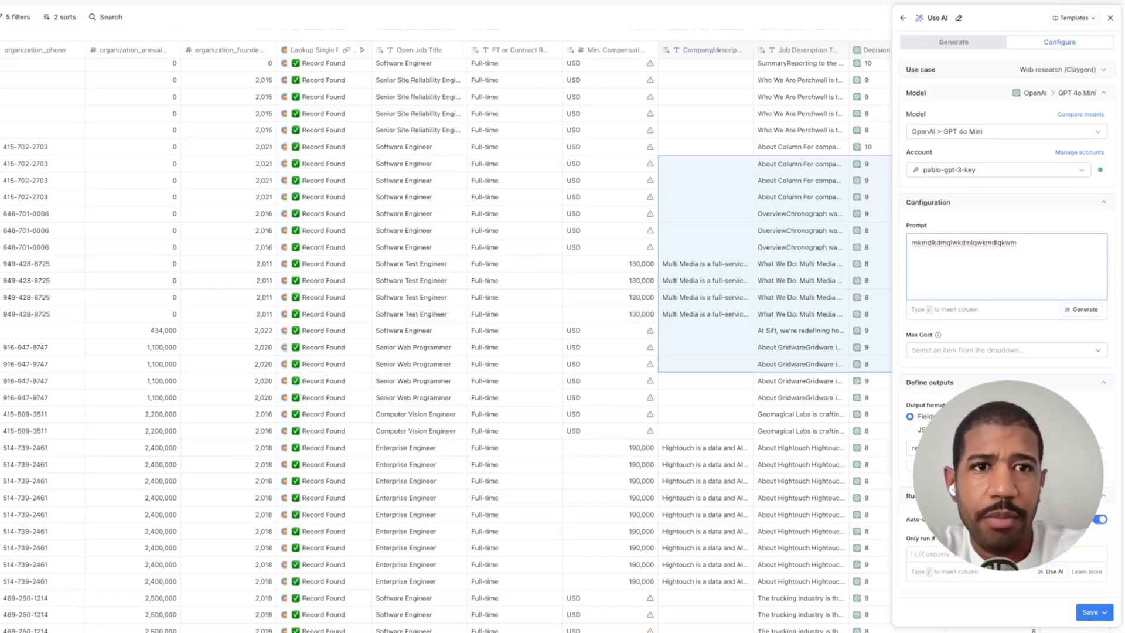
pyautogui.hotkey('ctrl', 'a')
pyautogui.press('BackSpace')
pyautogui.click(1110, 17)
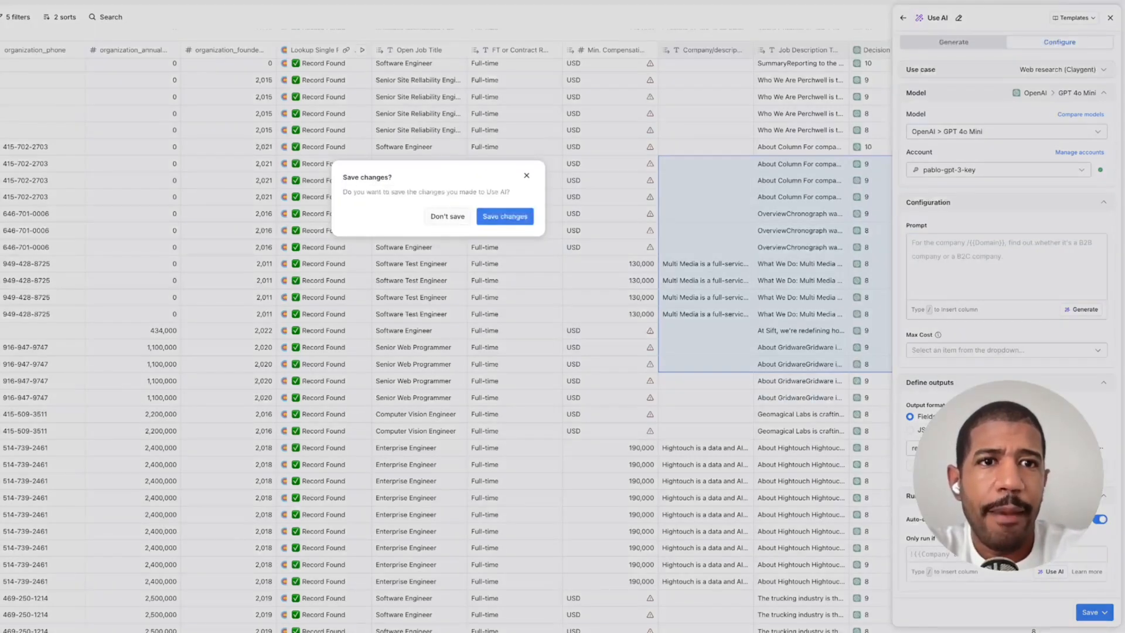
pyautogui.click(448, 216)
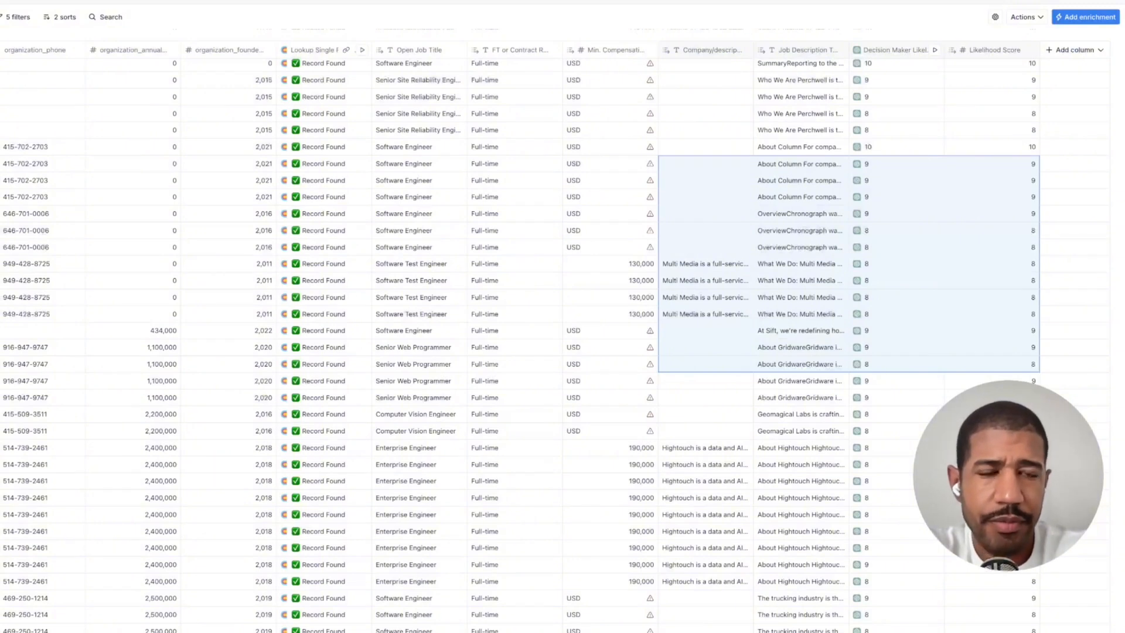
# Open the settings of the Decision Maker Likelihood column and review its prompt's context, objective, instructions and examples.
pyautogui.click(891, 50)
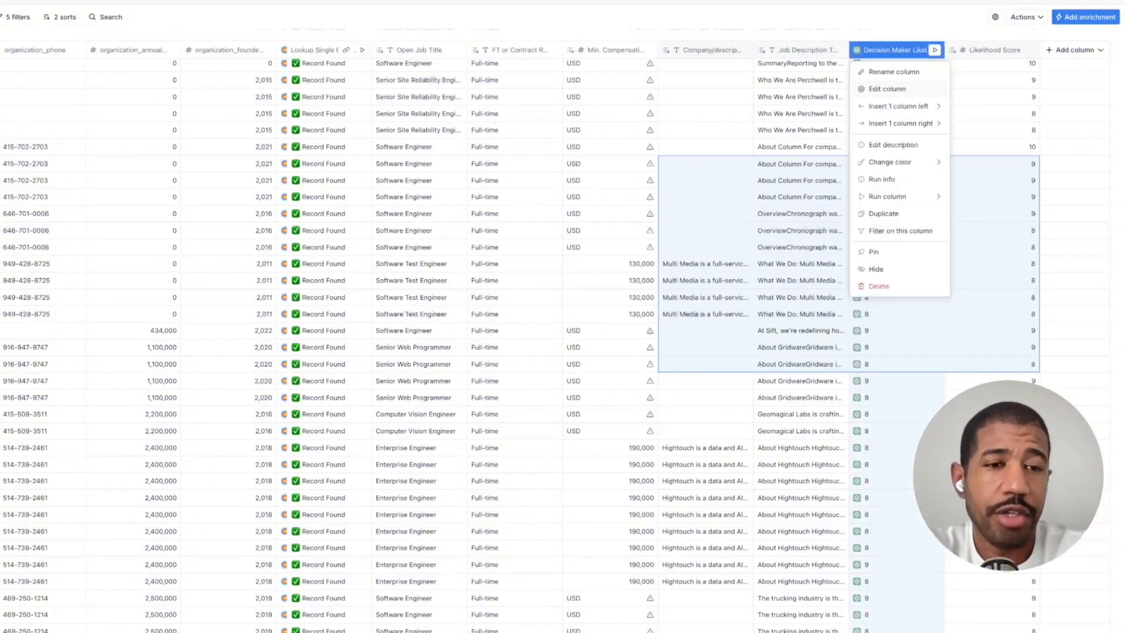
pyautogui.click(887, 88)
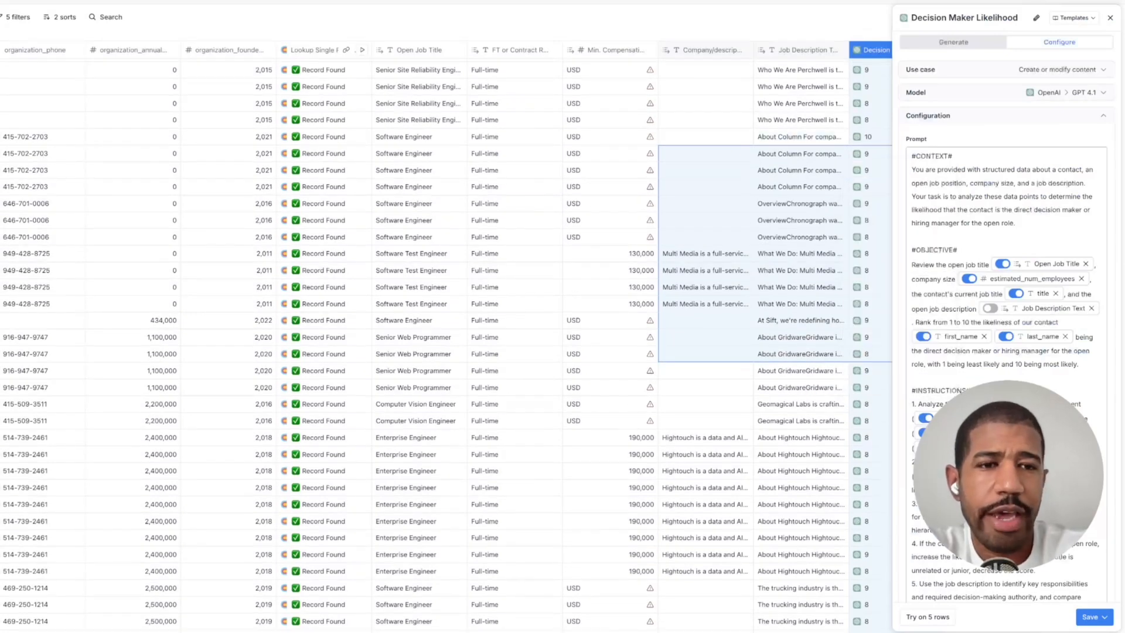
pyautogui.moveTo(957, 169); pyautogui.dragTo(1015, 183)
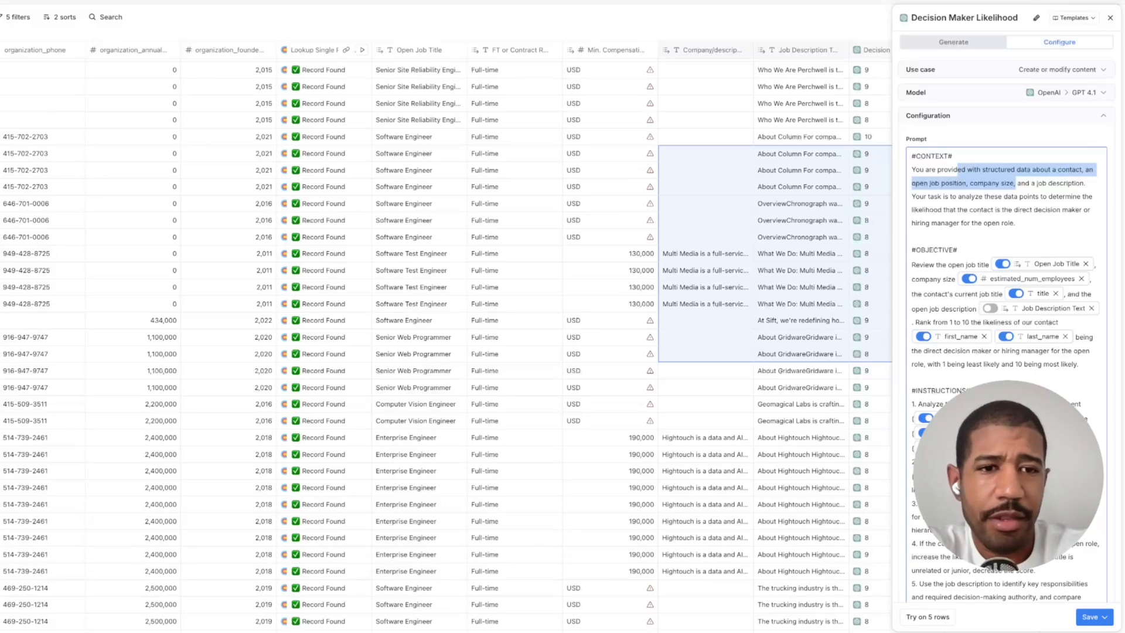
pyautogui.scroll(-1, 446, 340)
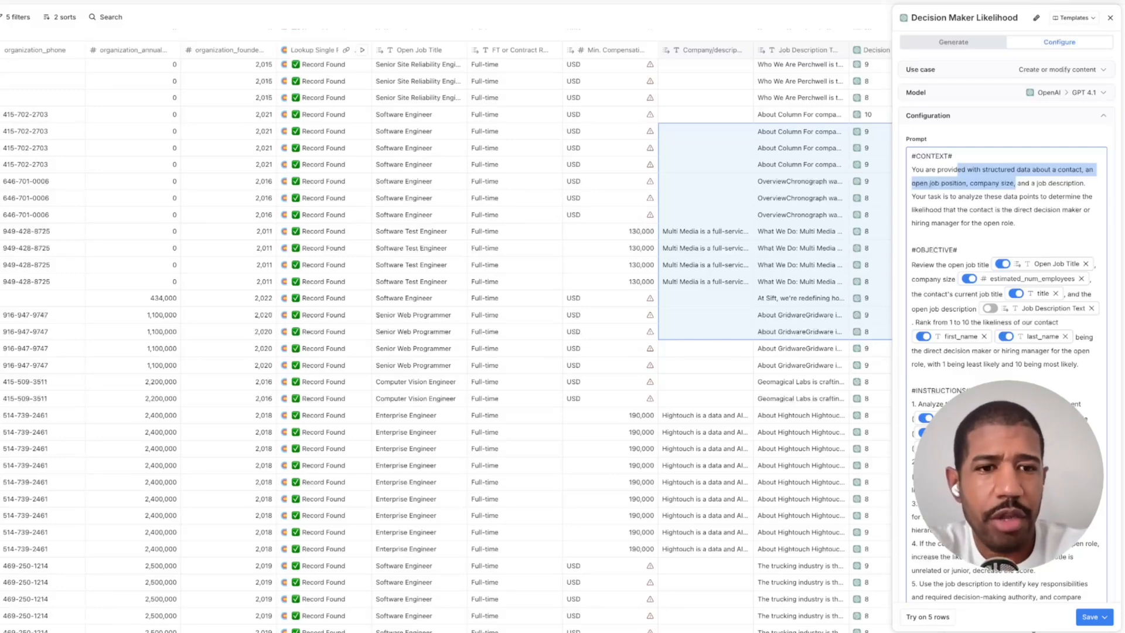
pyautogui.scroll(-2, 446, 346)
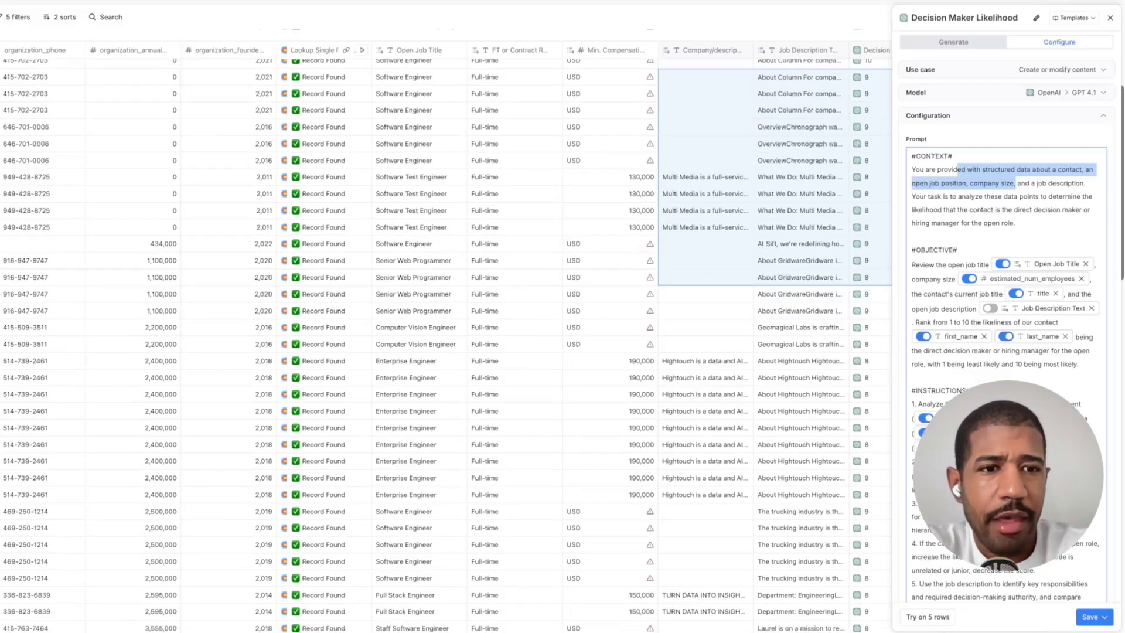
pyautogui.scroll(-3, 445, 346)
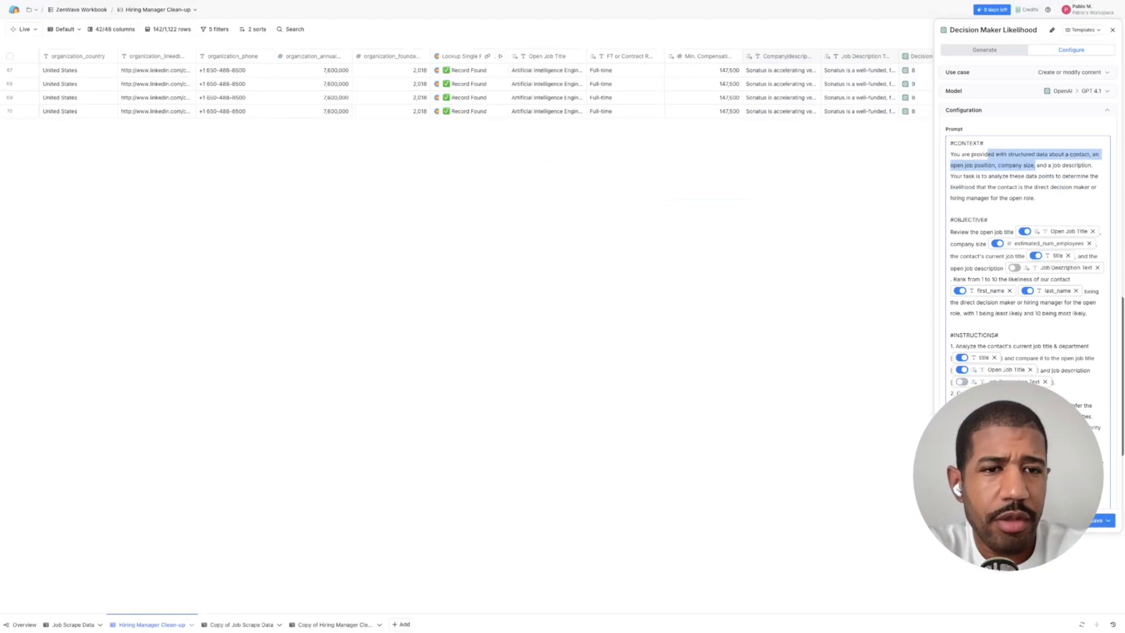
pyautogui.scroll(-10, 1028, 328)
pyautogui.scroll(5, 1027, 234)
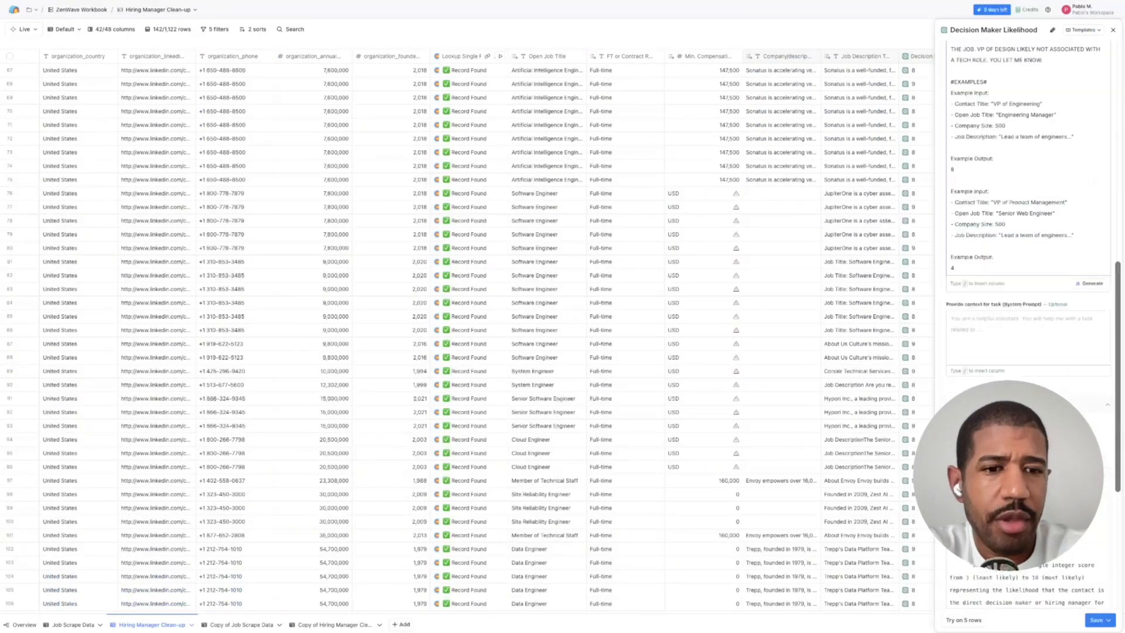
# Review the JSON output schema and run condition of the Decision Maker Likelihood column and close its settings.
pyautogui.scroll(-5, 1028, 234)
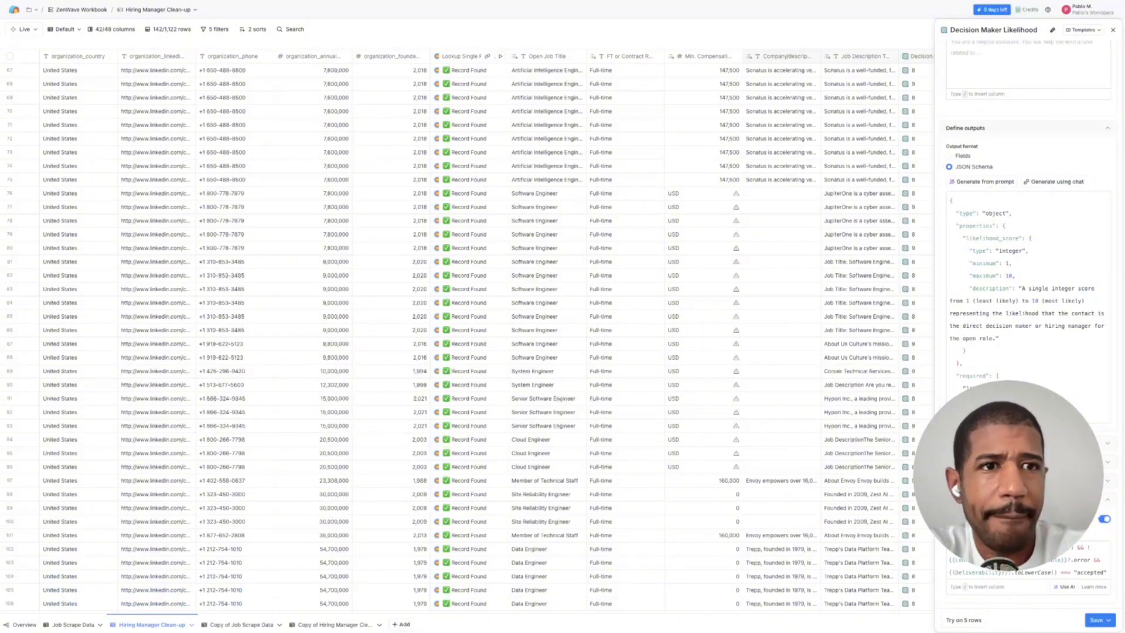
pyautogui.click(1112, 30)
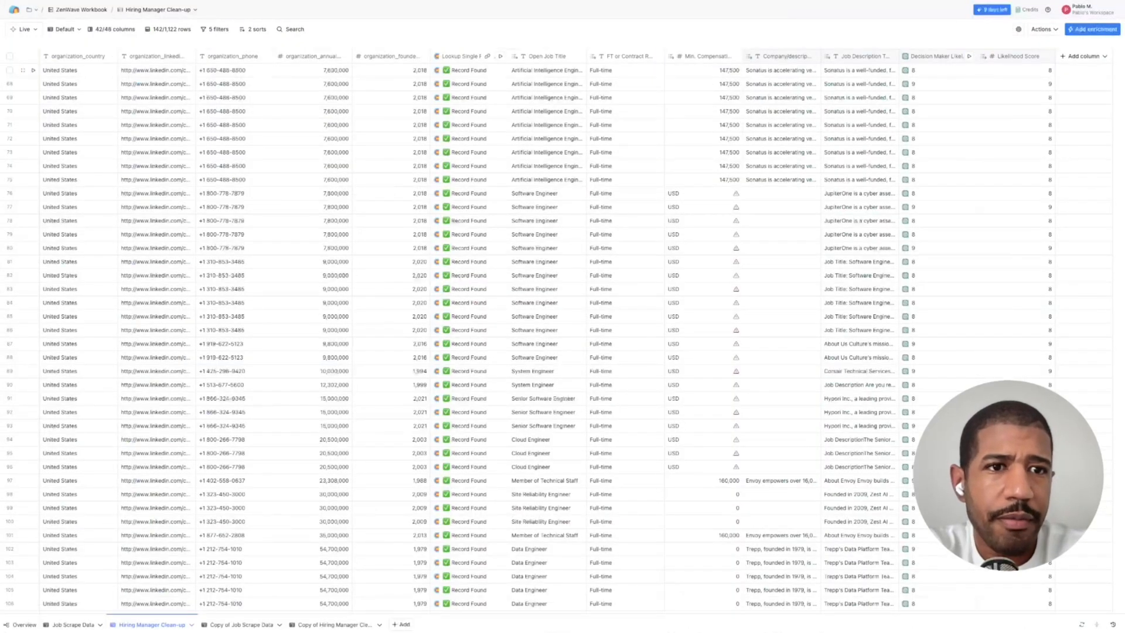
# Open the filters from the Likelihood Score column, check its greater-or-equal-to-8 condition, and look through the filtered contacts.
pyautogui.click(1018, 56)
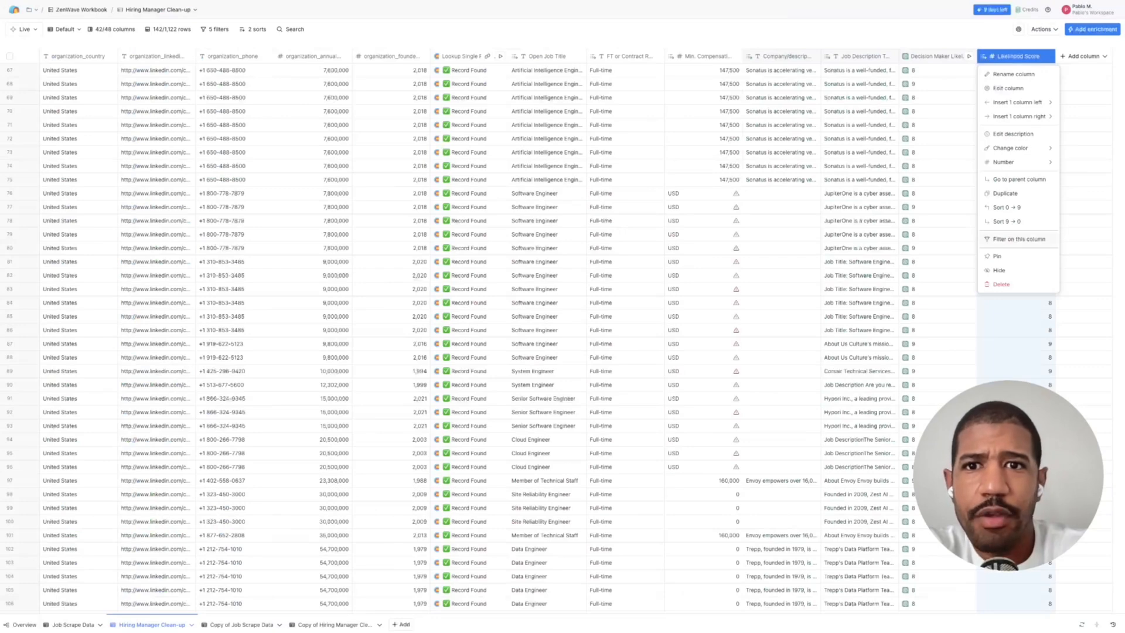
pyautogui.click(1019, 239)
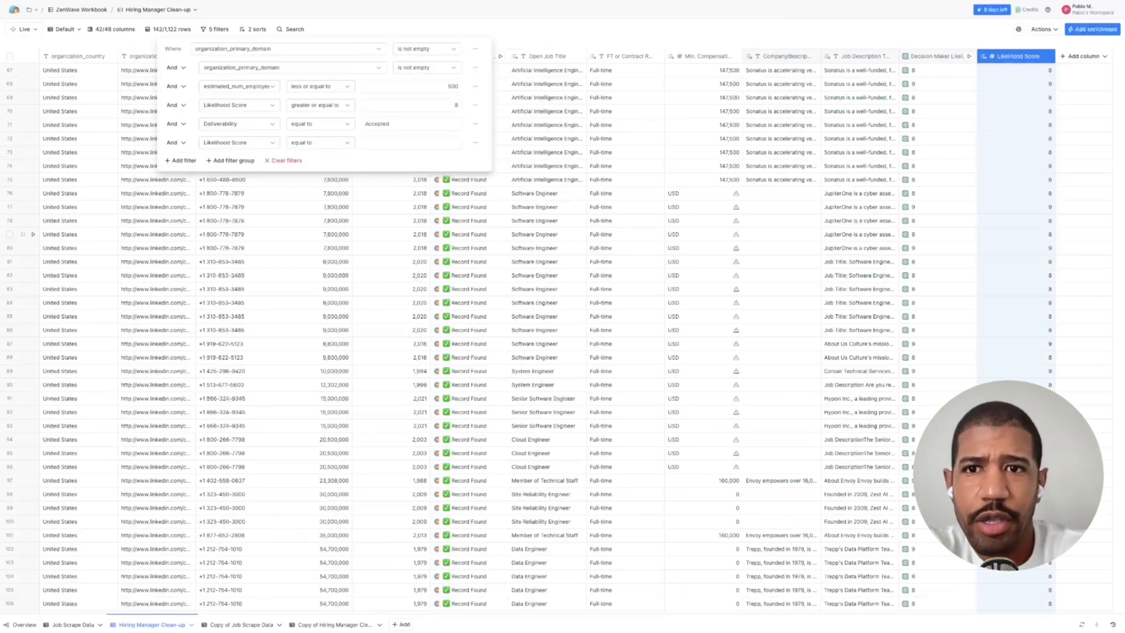
pyautogui.click(412, 105)
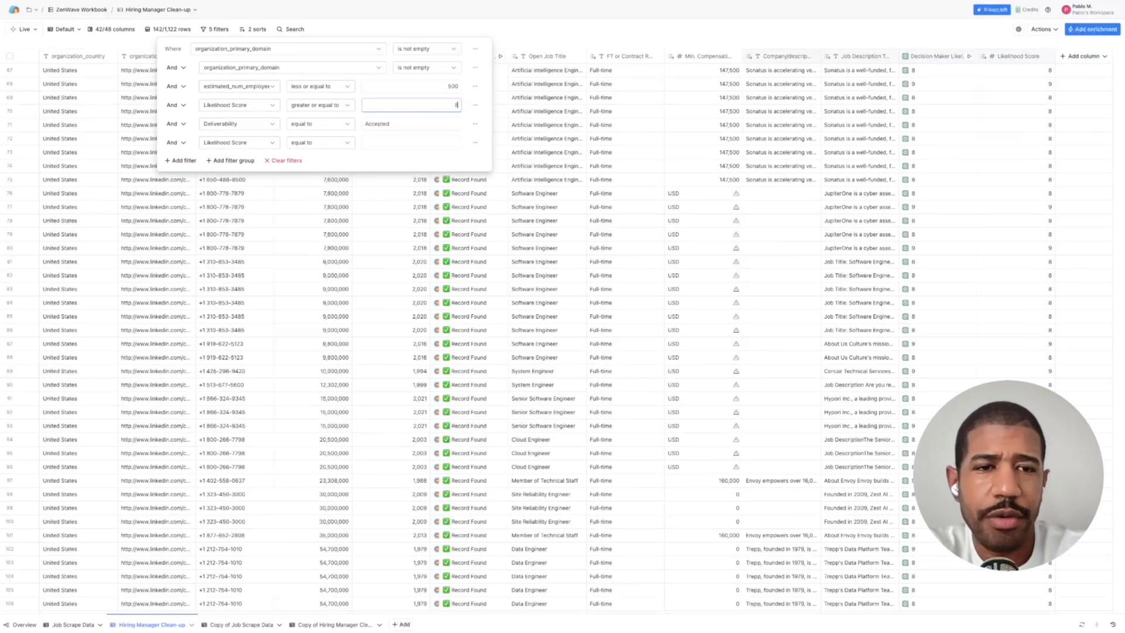
pyautogui.click(410, 207)
pyautogui.hscroll(-1, 411, 207)
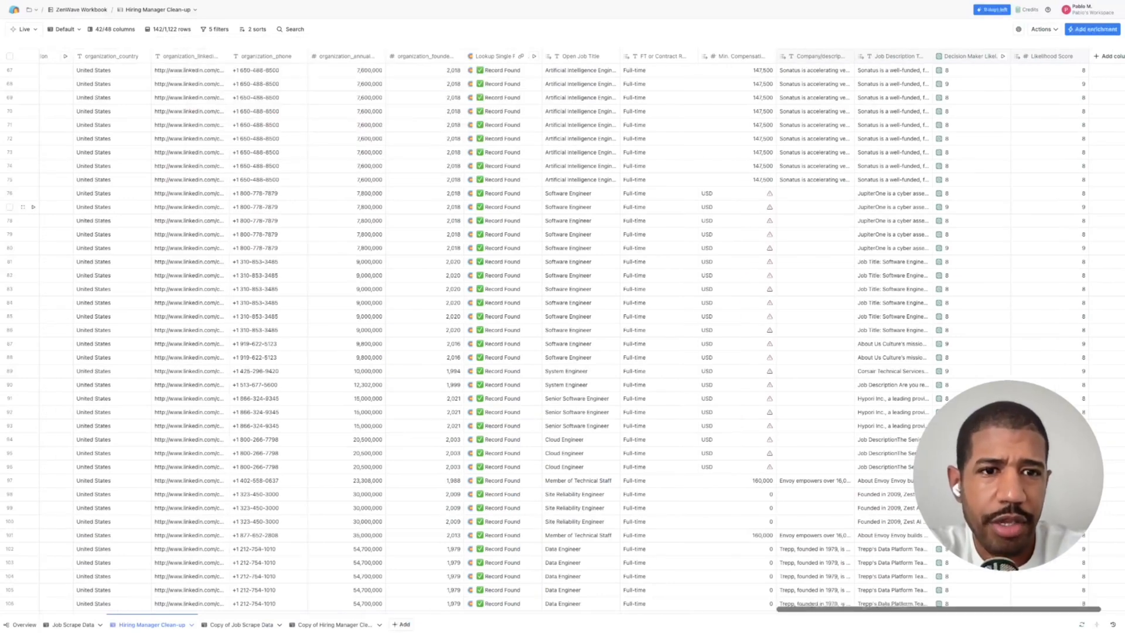
pyautogui.hscroll(1, 562, 207)
pyautogui.scroll(-13, 563, 207)
pyautogui.scroll(18, 563, 207)
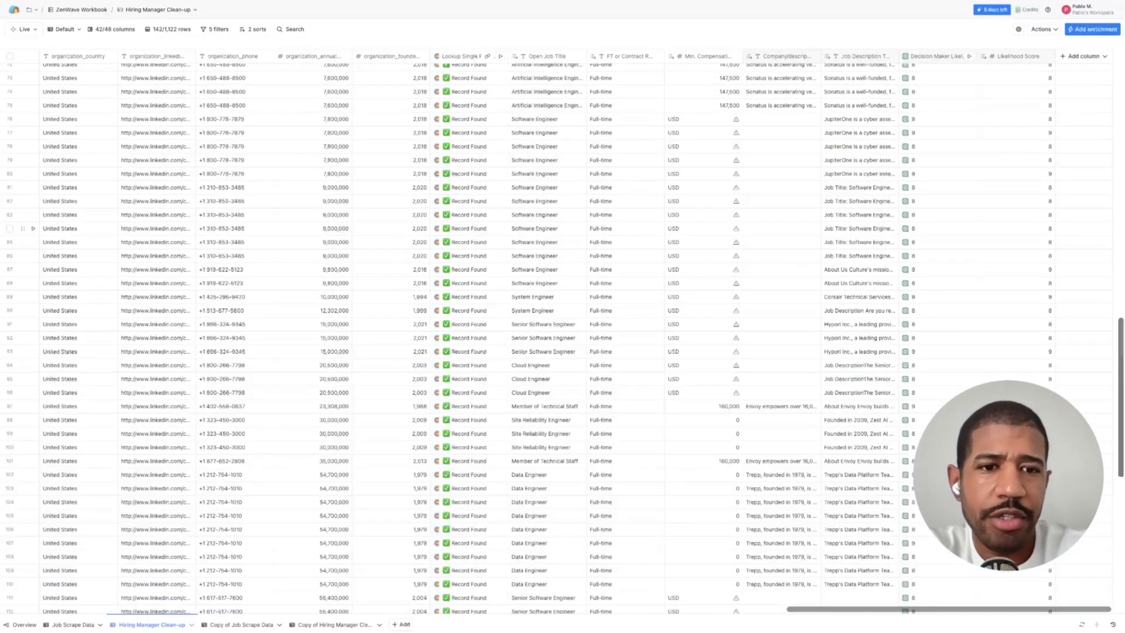
pyautogui.scroll(5, 562, 293)
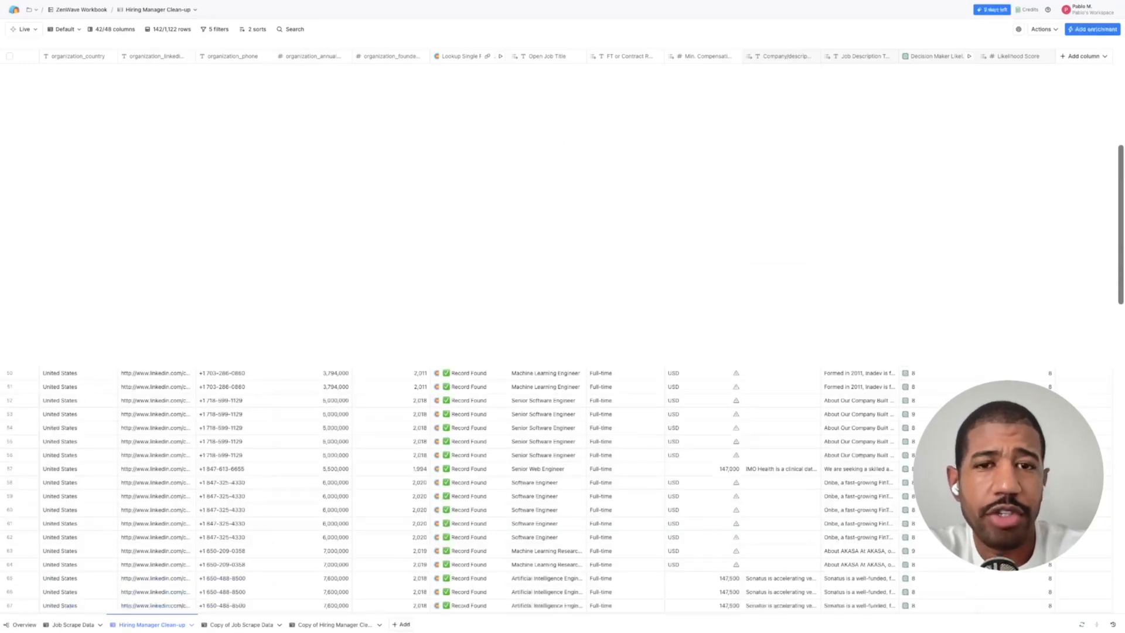
pyautogui.hscroll(-3, 562, 428)
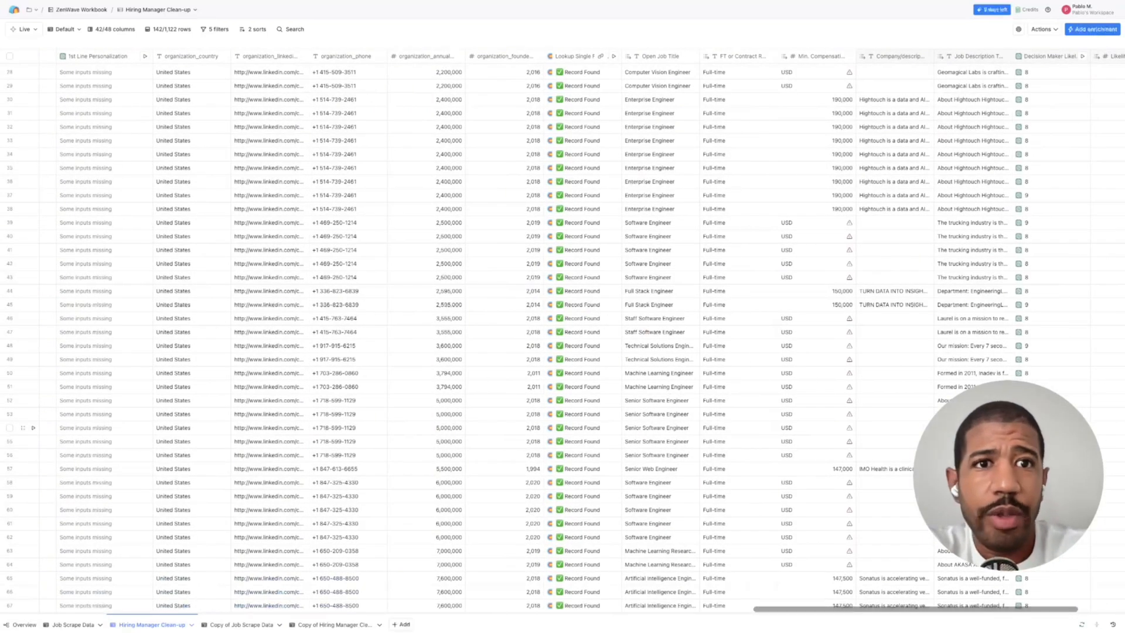
pyautogui.hscroll(-1, 562, 428)
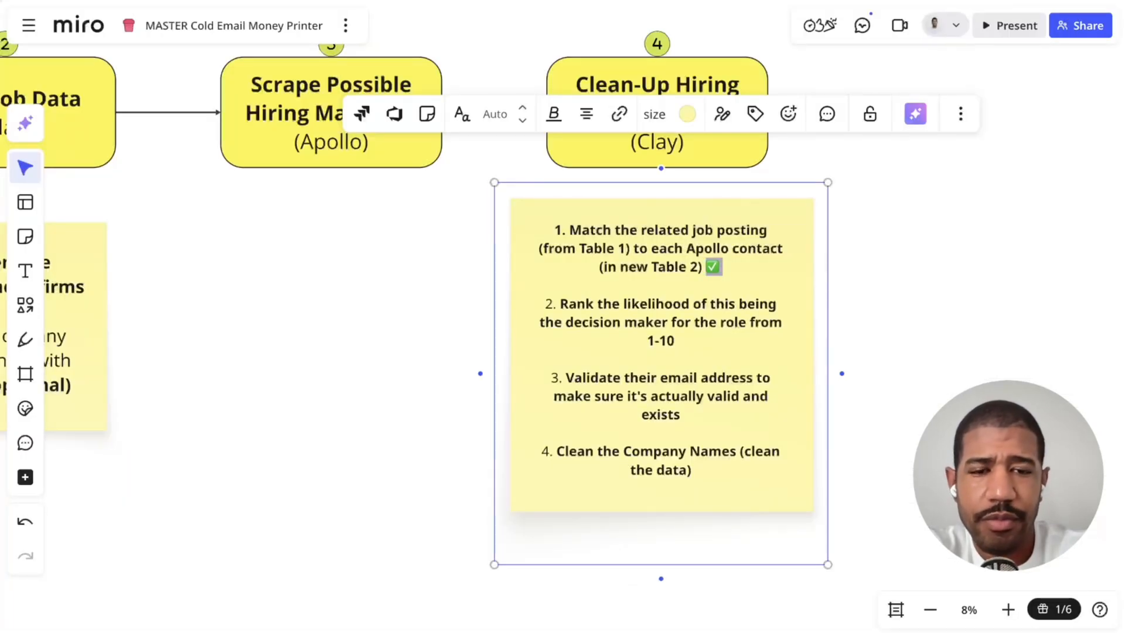
# In Miro, mark the likelihood ranking item on the Clean-Up sticky note with ✅ and add "(filter for only >8)" after 1-10.
pyautogui.click(675, 340)
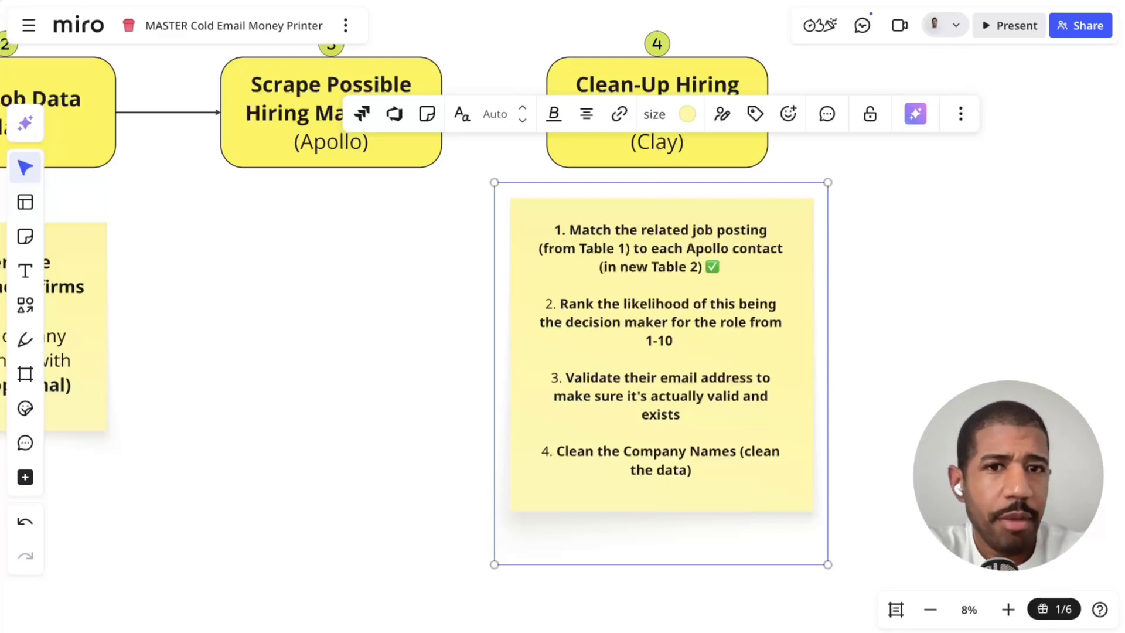
pyautogui.write('✅')
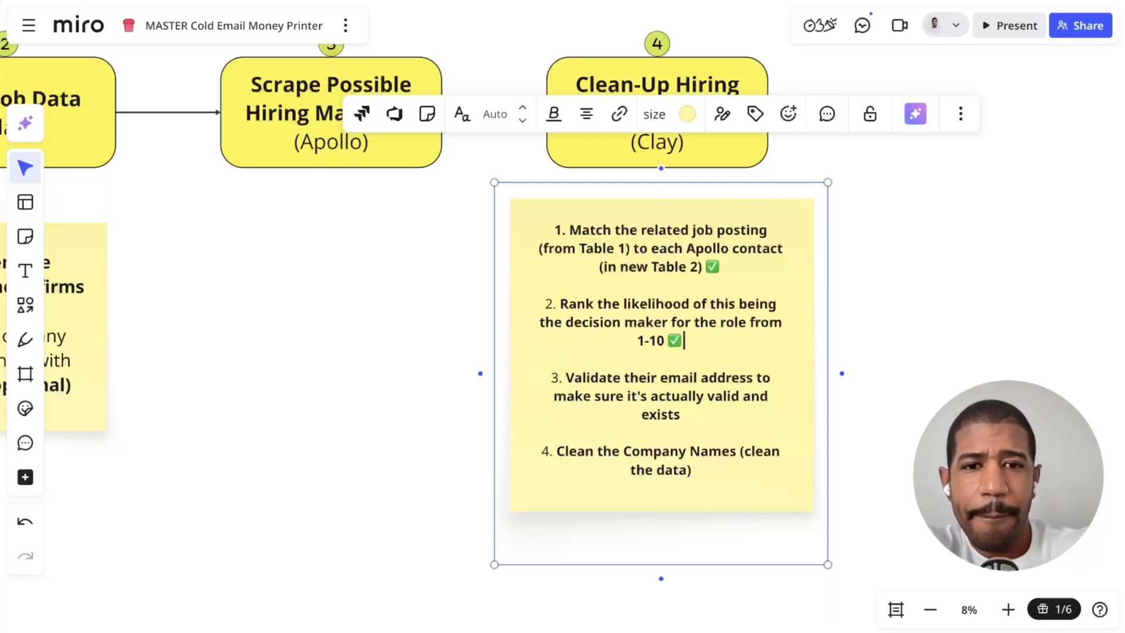
pyautogui.press('Left')
pyautogui.write('(>8')
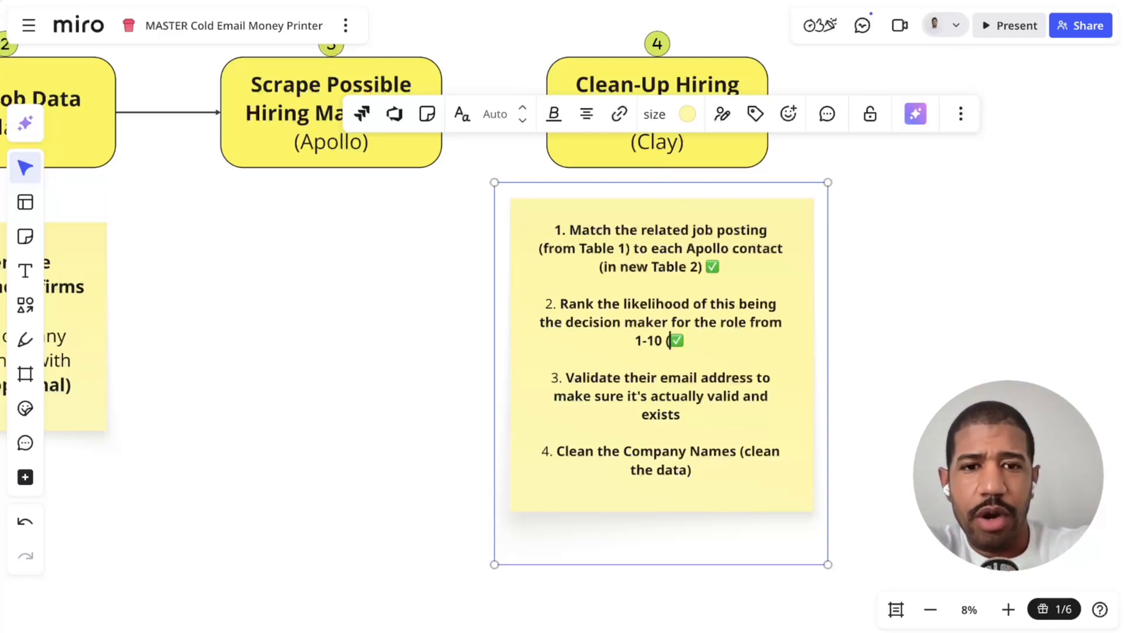
pyautogui.write(')')
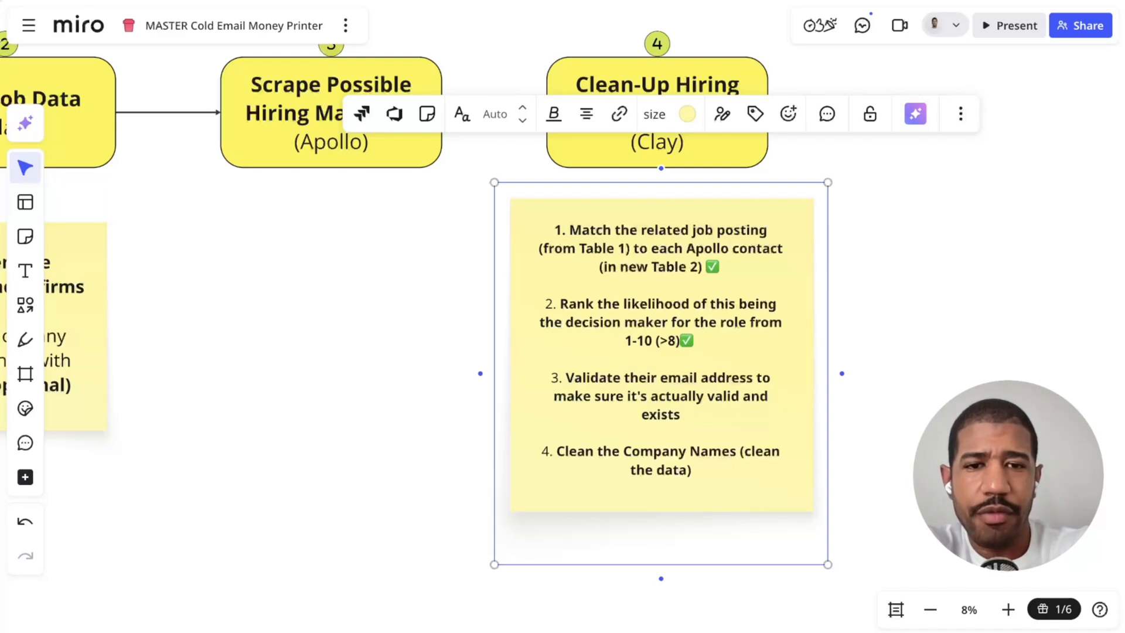
pyautogui.press('Left')
pyautogui.press('Left')
pyautogui.press('Left')
pyautogui.write('only')
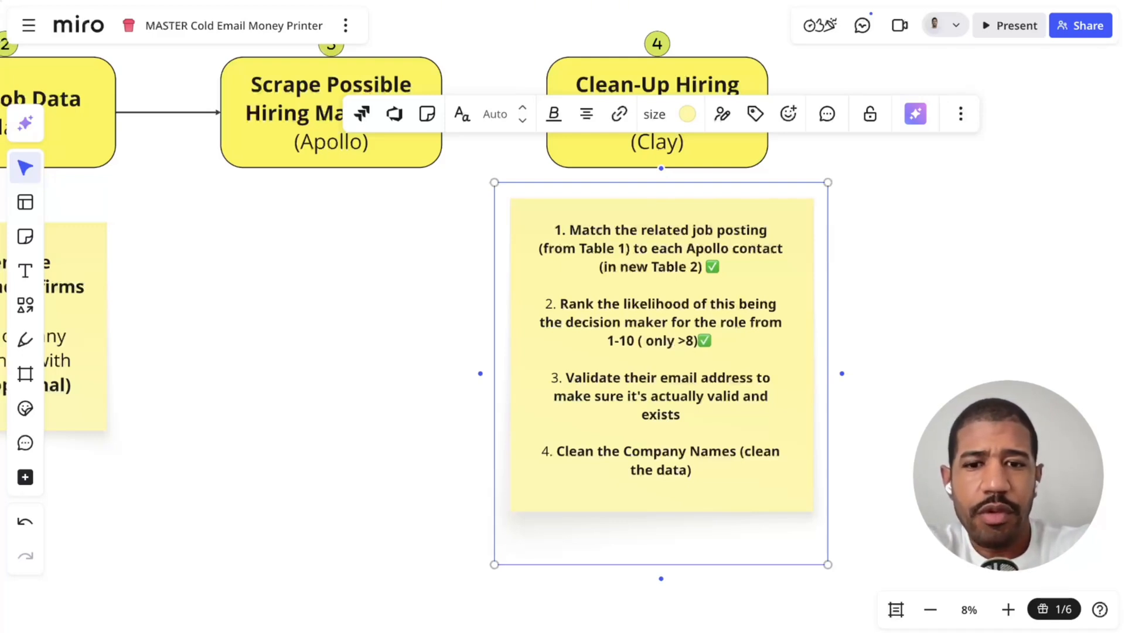
pyautogui.write(' filter for')
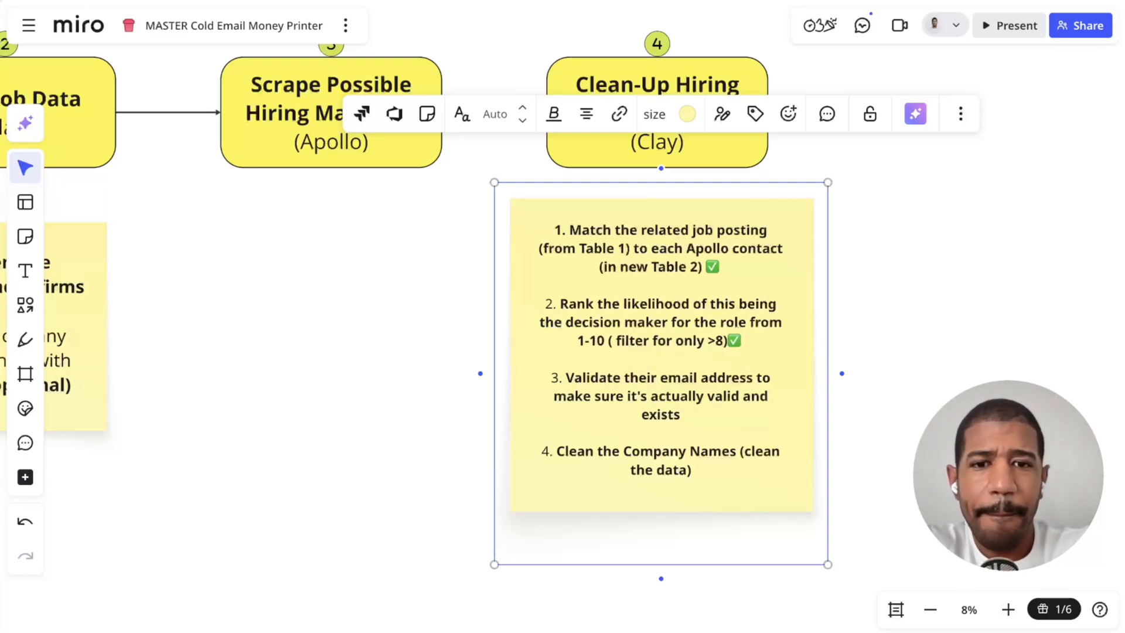
pyautogui.click(617, 341)
pyautogui.press('BackSpace')
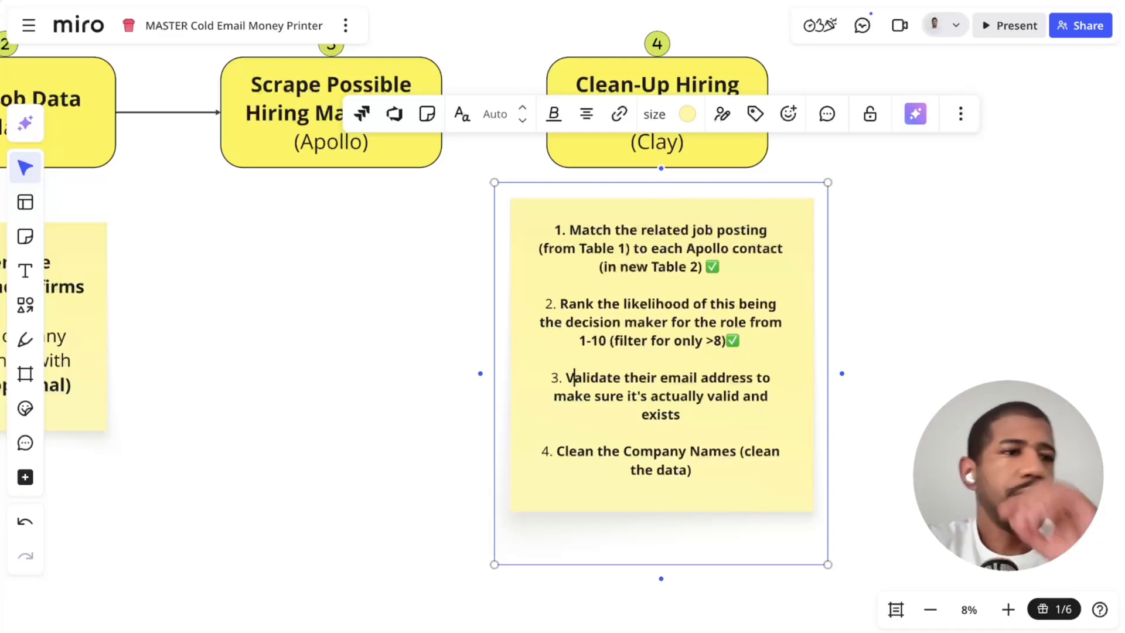
# Append "(MailTester.Ninja)" to the email validation item on the sticky note.
pyautogui.moveTo(574, 378); pyautogui.dragTo(707, 396)
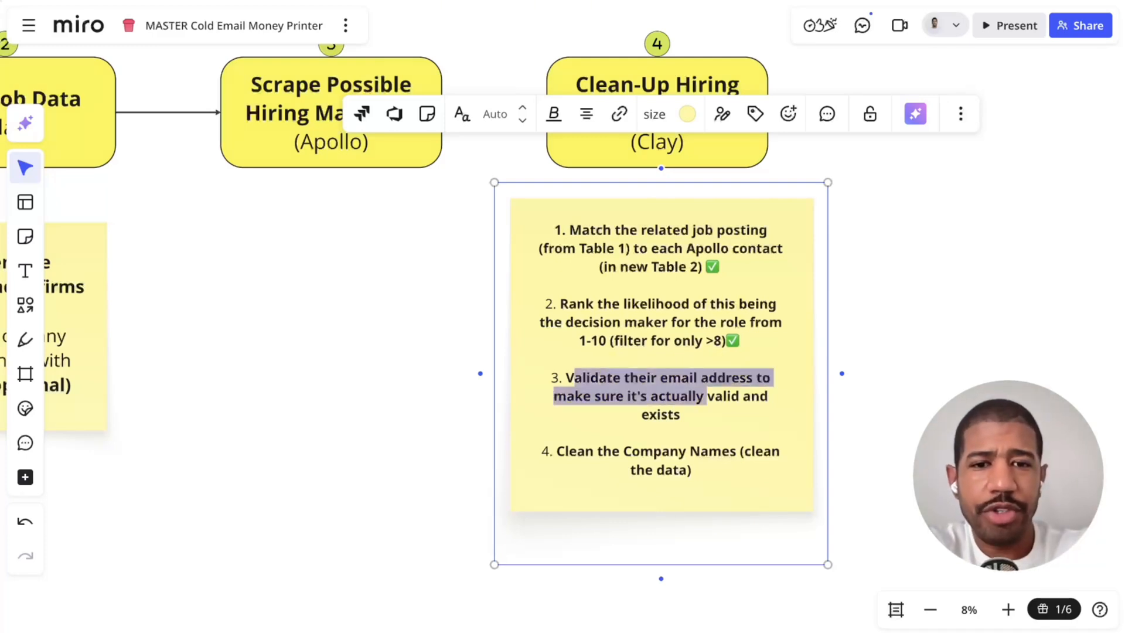
pyautogui.click(681, 415)
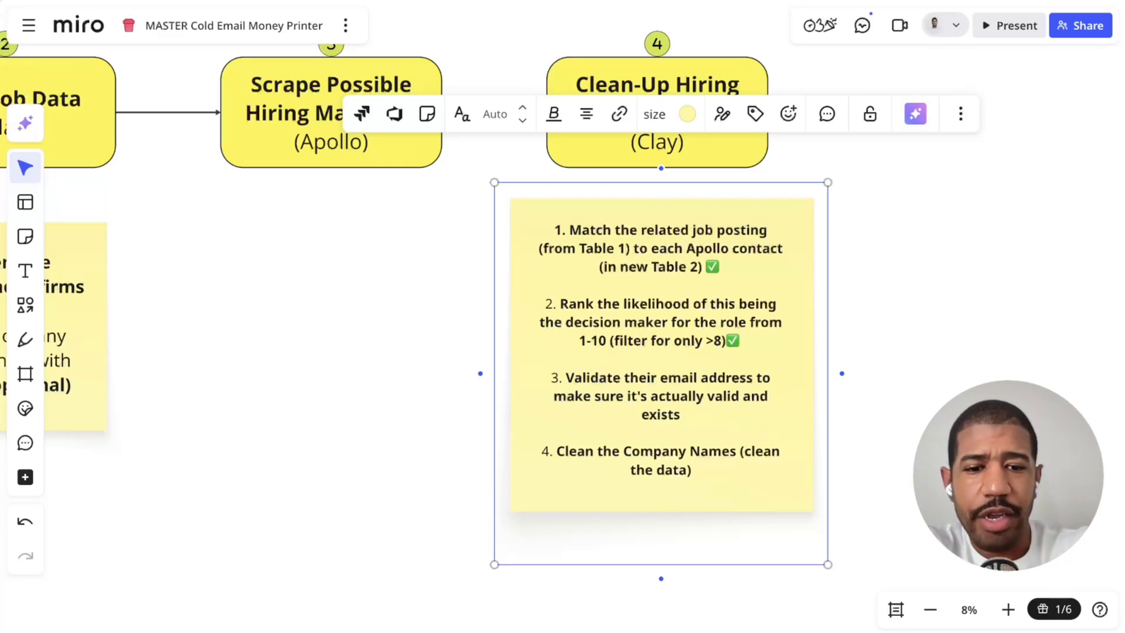
pyautogui.write('(M')
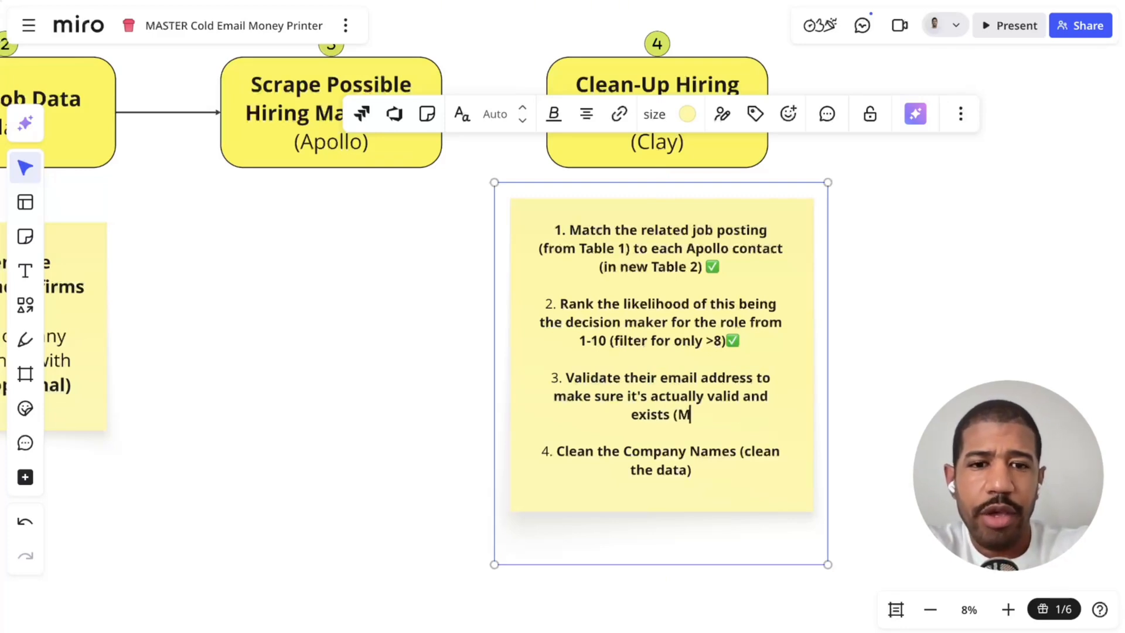
pyautogui.write('ailTester.')
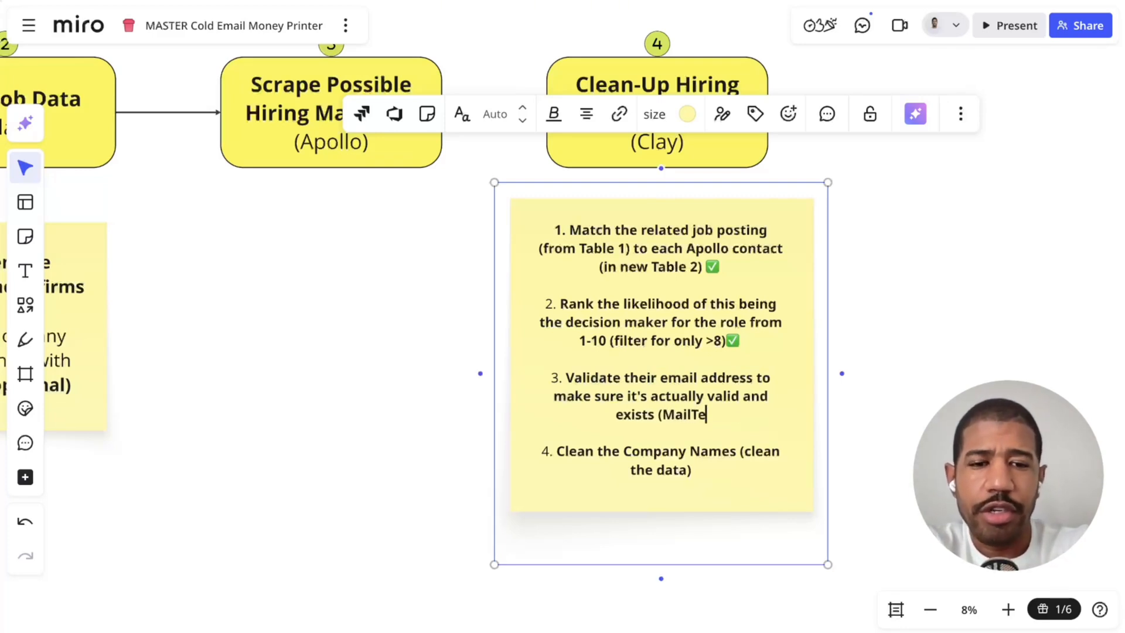
pyautogui.write('Ninja)')
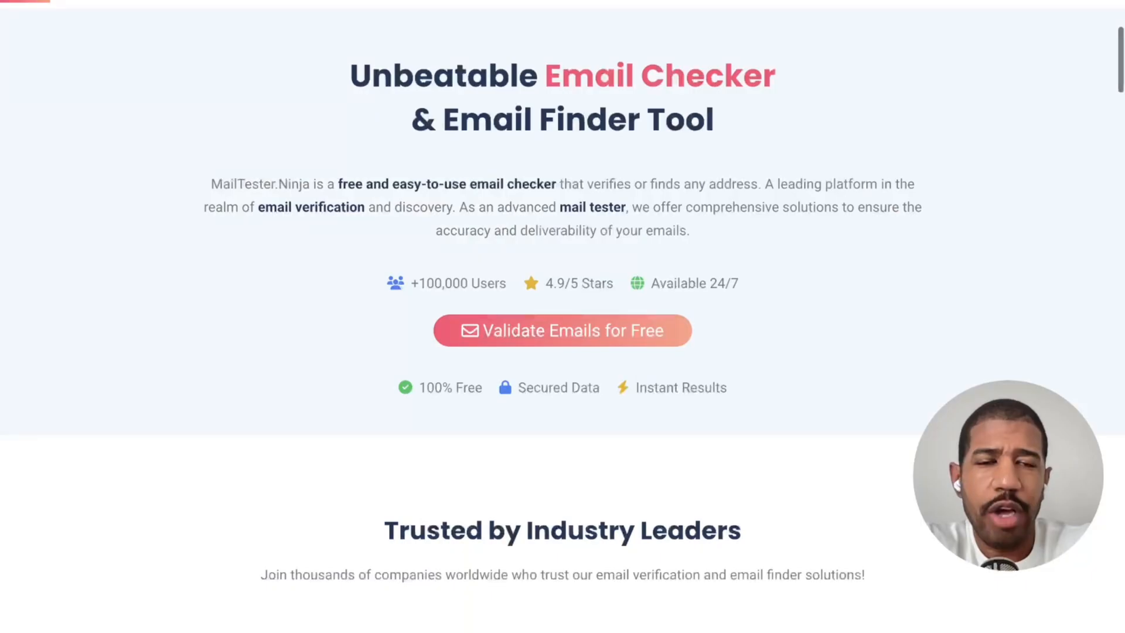
# View the MailTester.Ninja homepage, and in Clay examine the HTTP API column and the Deliverability results beside it.
pyautogui.scroll(5, 562, 316)
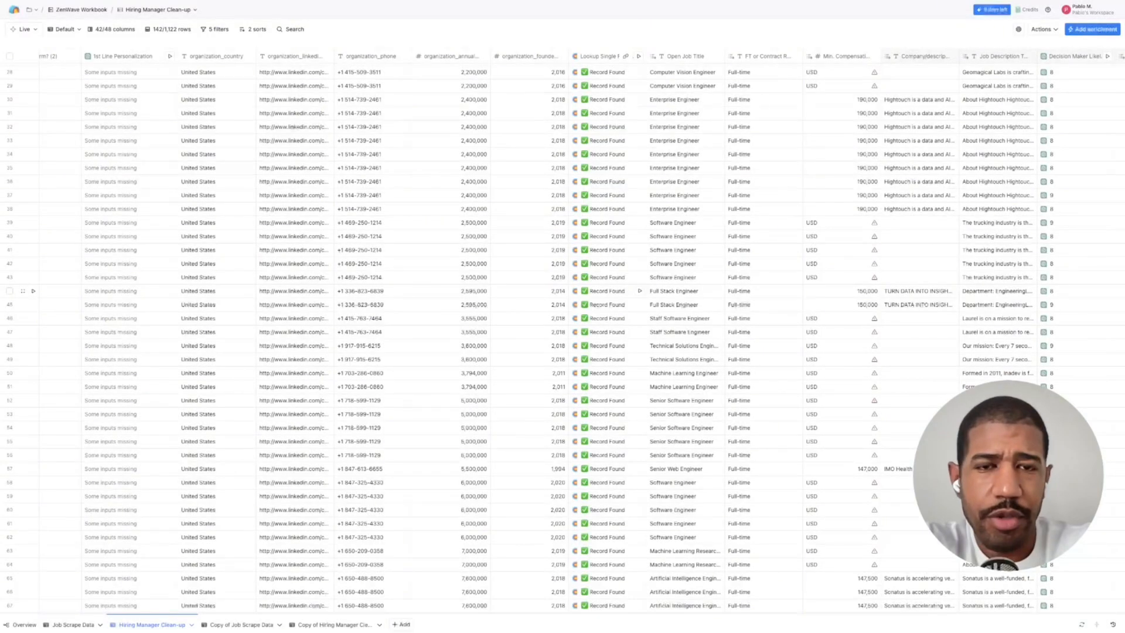
pyautogui.hscroll(2, 563, 284)
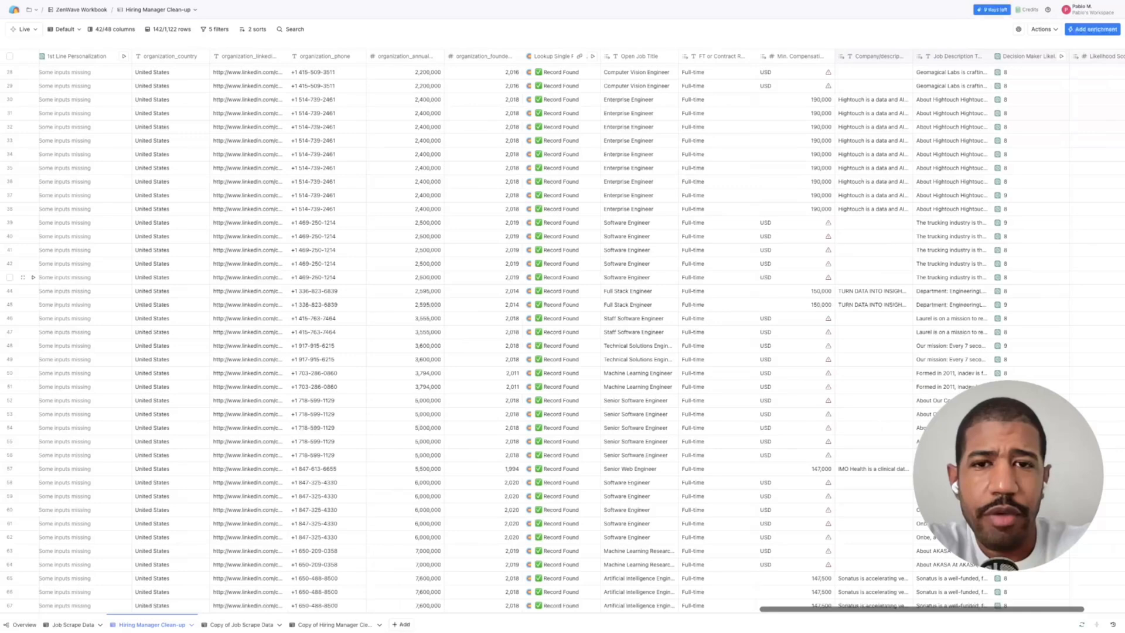
pyautogui.hscroll(-10, 563, 285)
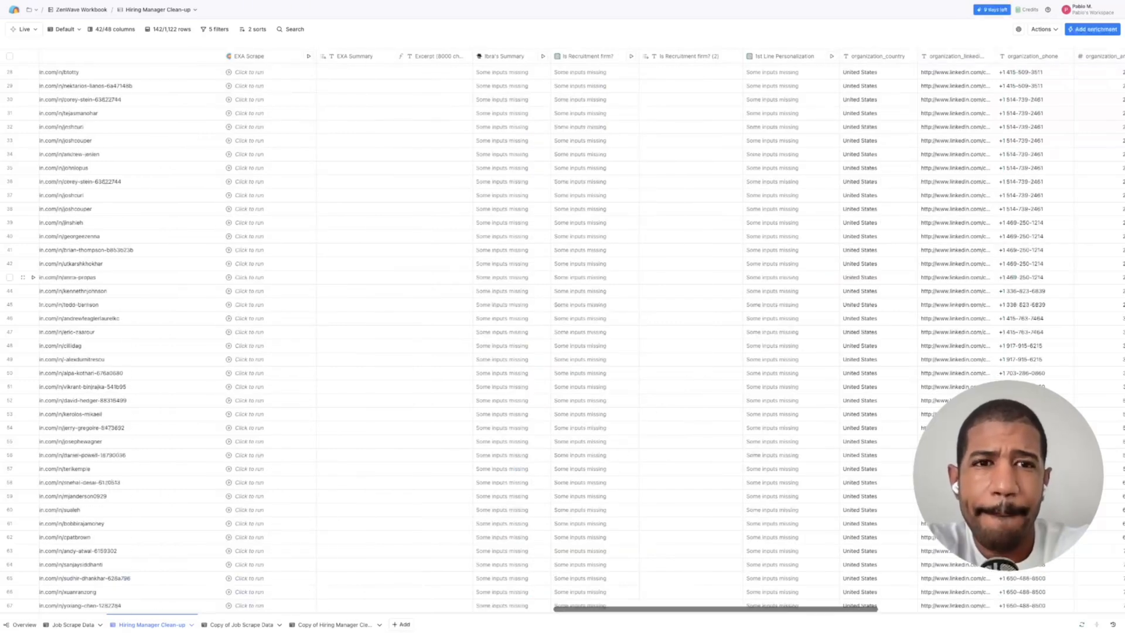
pyautogui.hscroll(-10, 562, 264)
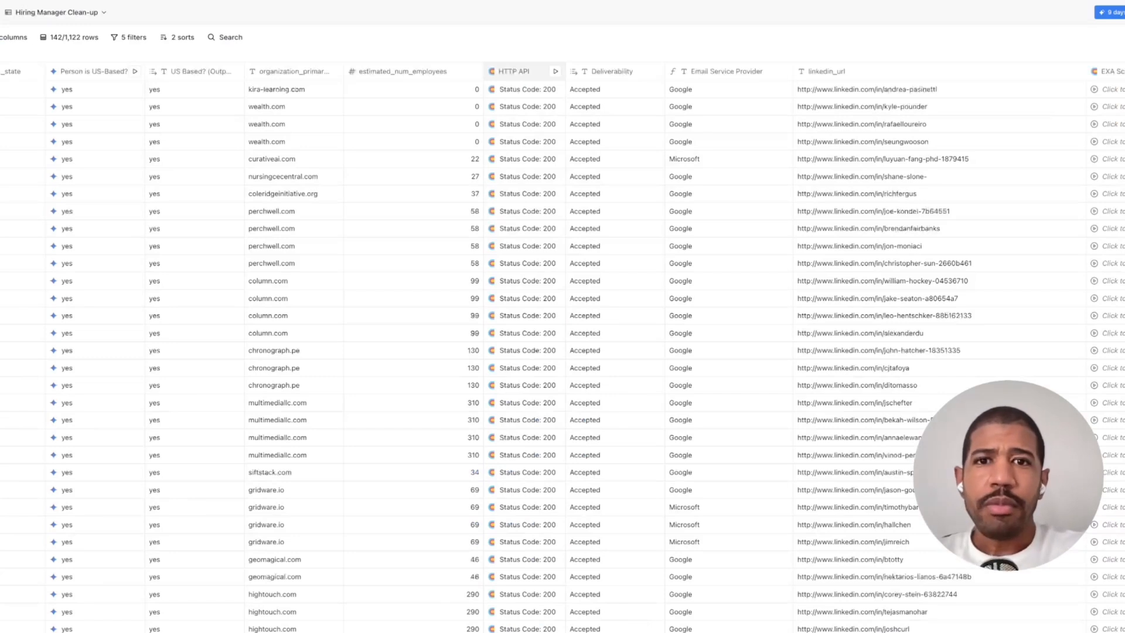
pyautogui.click(516, 71)
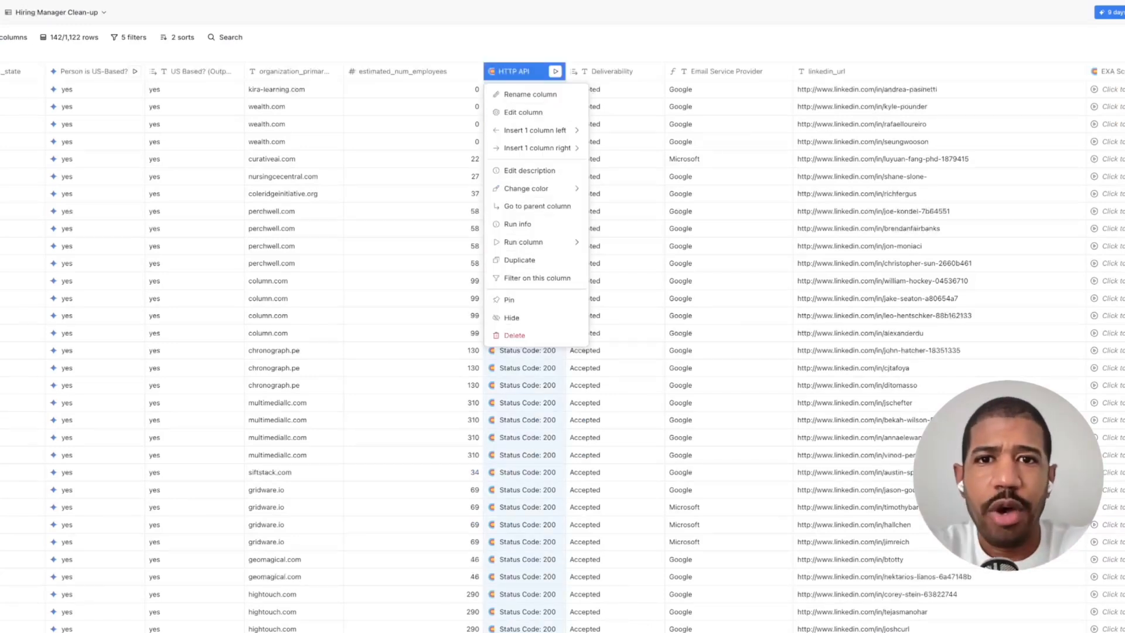
pyautogui.press('Escape')
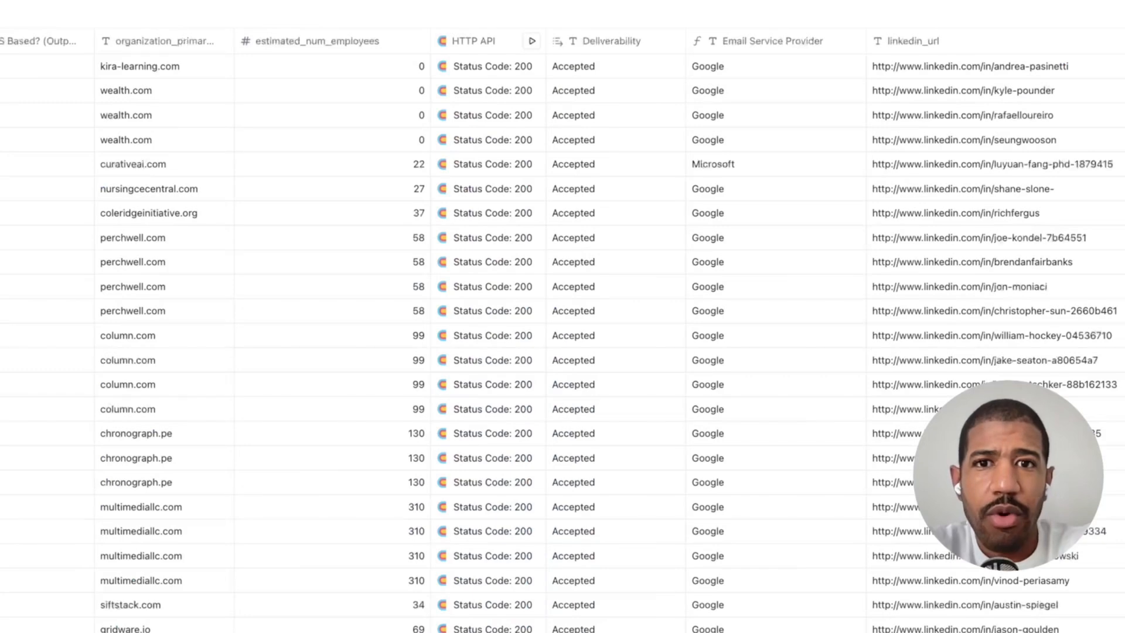
pyautogui.scroll(-3, 563, 329)
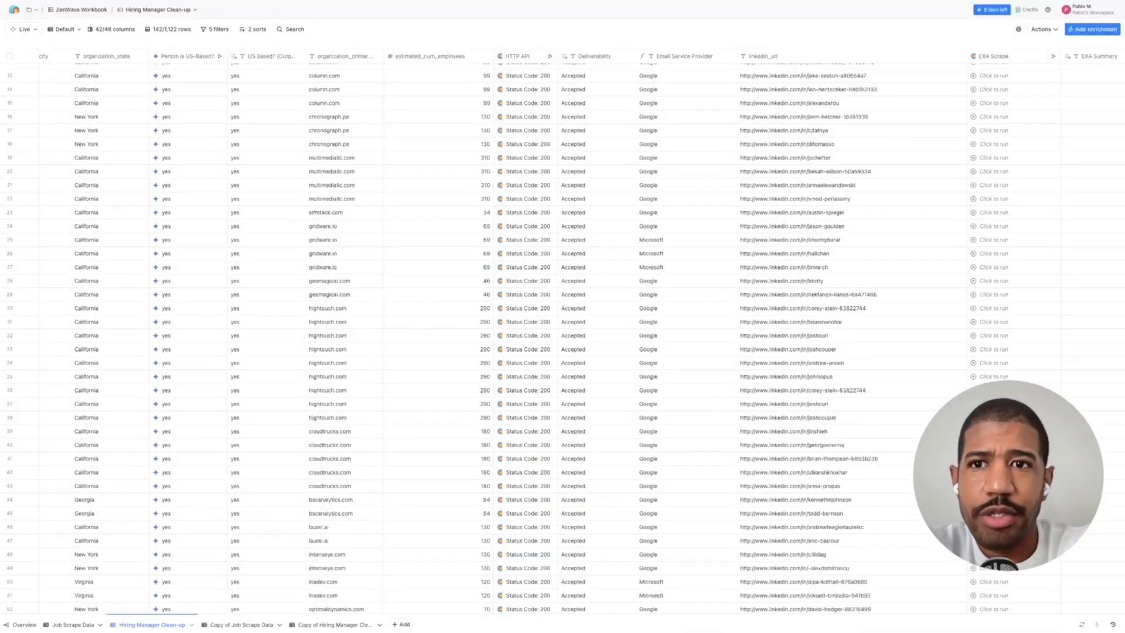
pyautogui.scroll(-5, 563, 328)
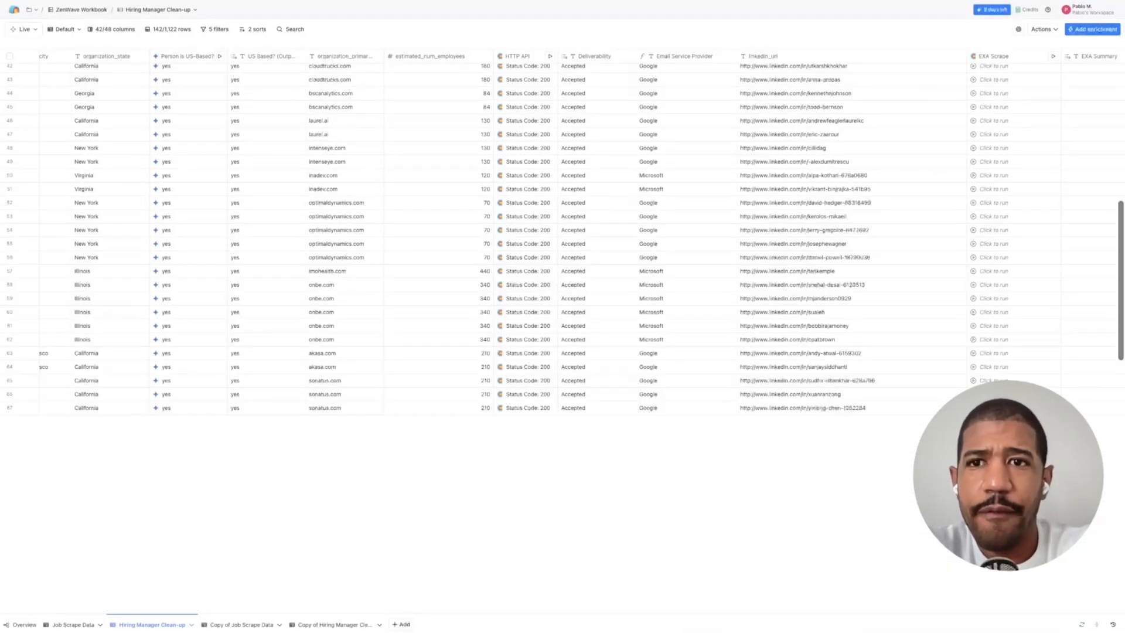
# Delete the Deliverability equal to Accepted condition from the Hiring Manager Clean-up table's filters.
pyautogui.click(253, 29)
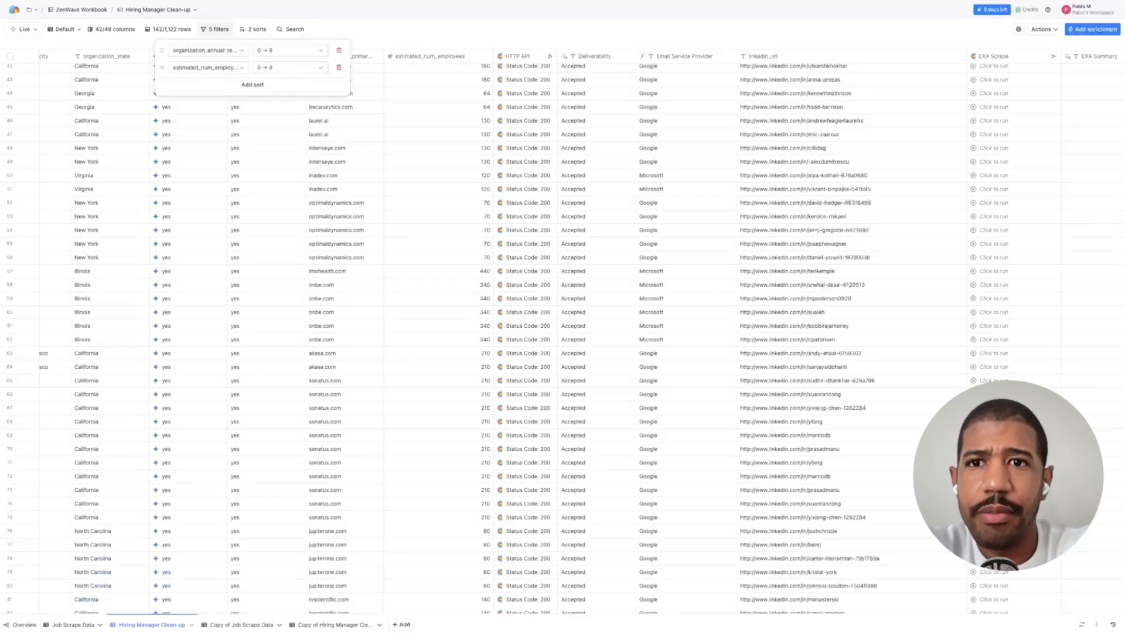
pyautogui.click(215, 28)
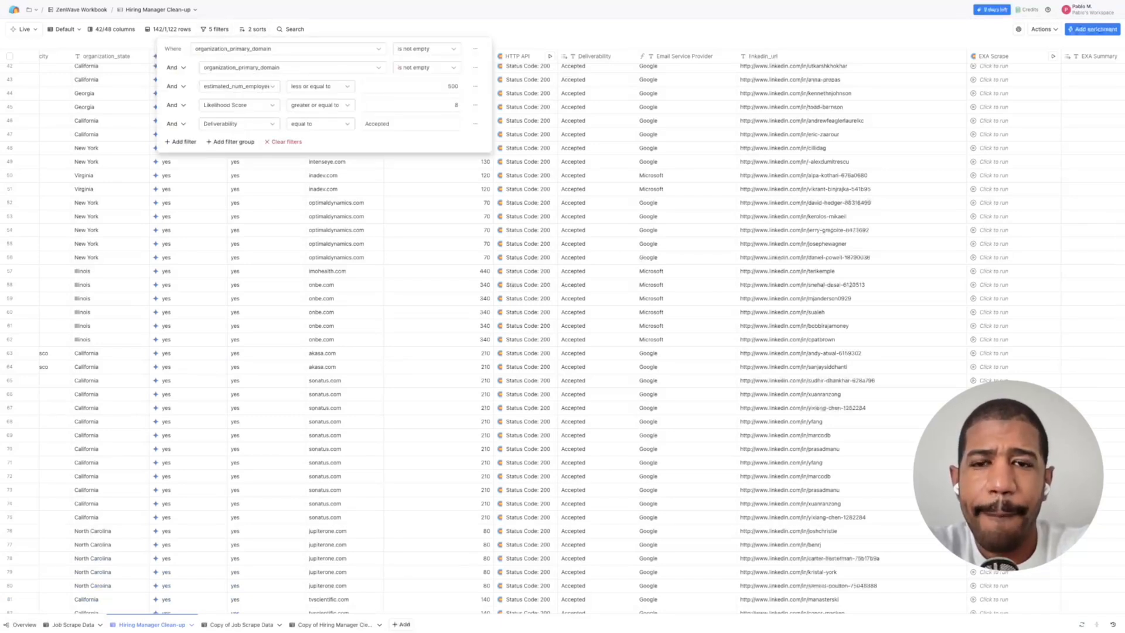
pyautogui.click(476, 124)
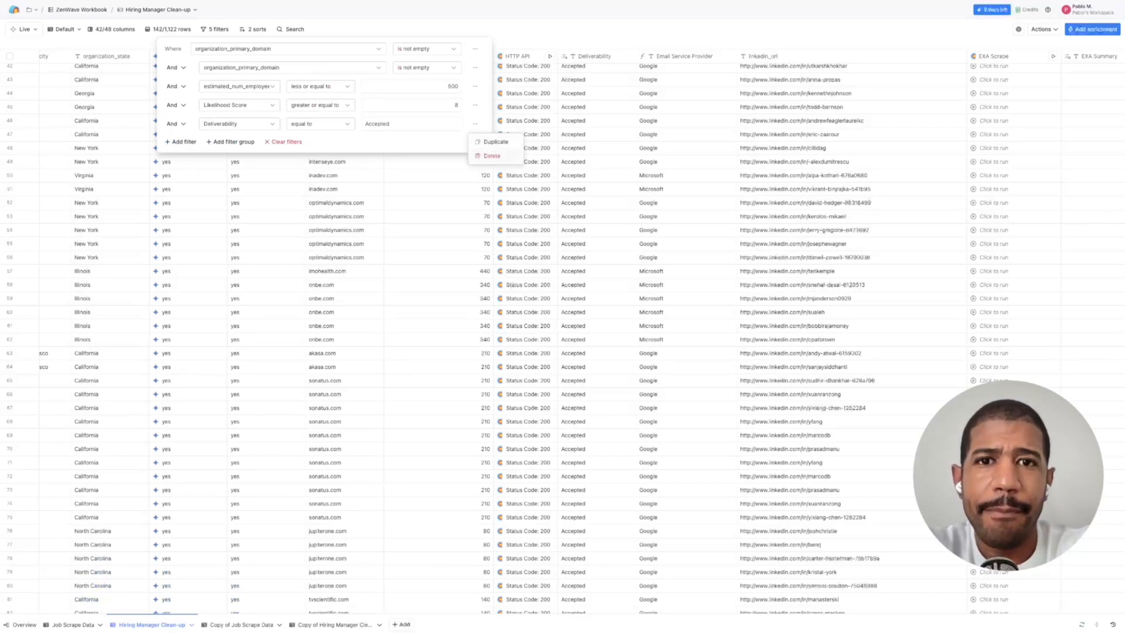
pyautogui.click(491, 155)
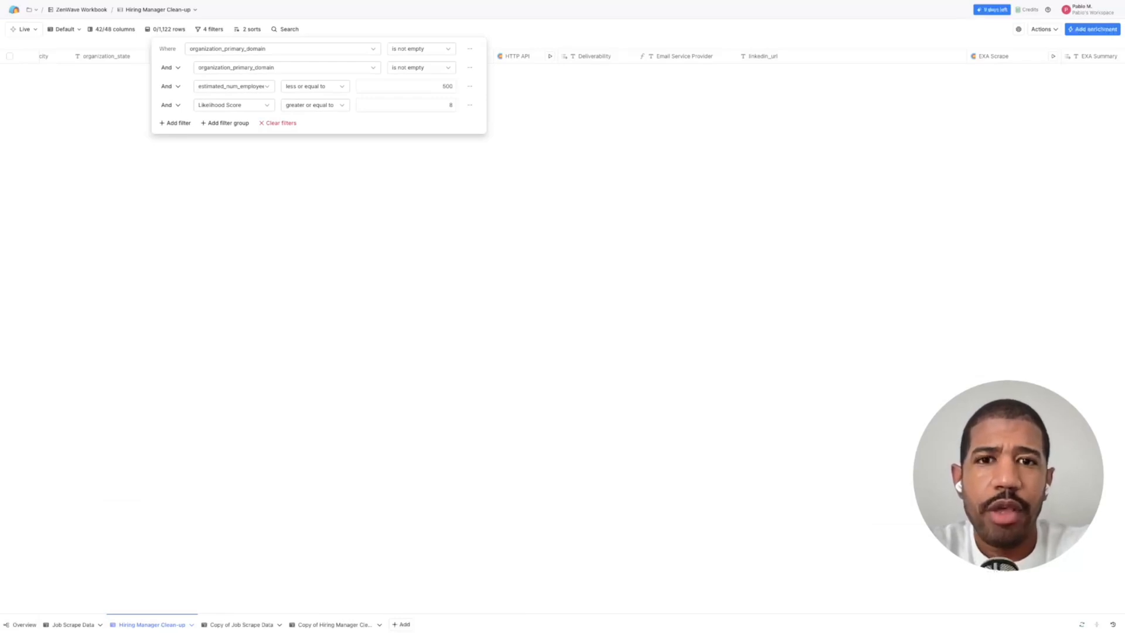
pyautogui.click(492, 153)
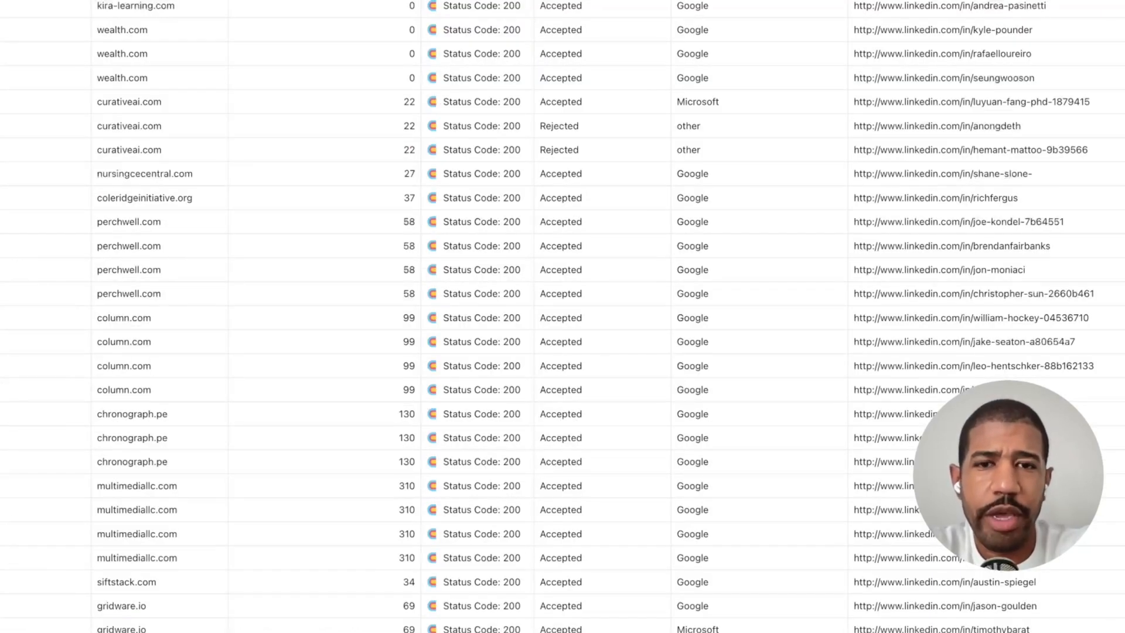
# Examine the rejected and error results in the Deliverability column and the values in the Email Service Provider column.
pyautogui.click(602, 126)
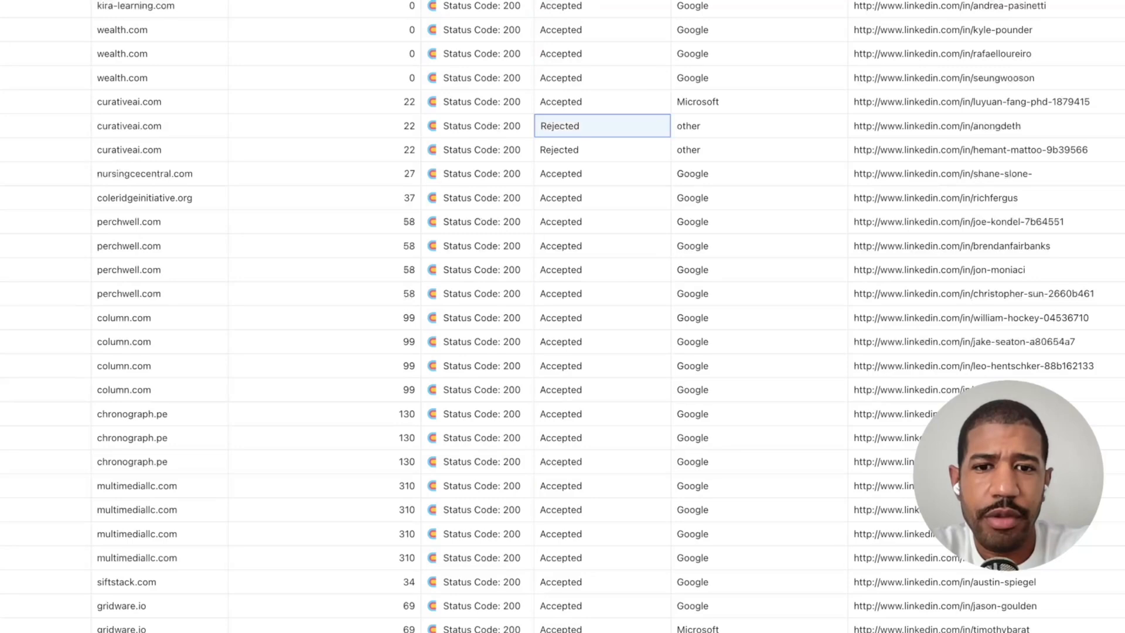
pyautogui.click(602, 150)
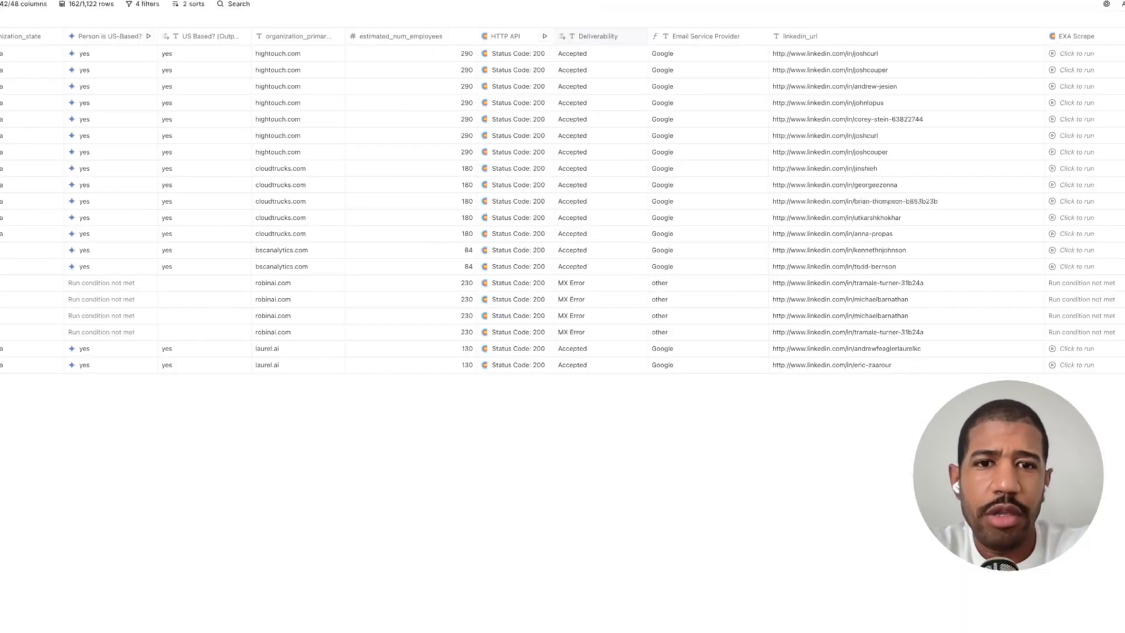
pyautogui.scroll(-3, 562, 205)
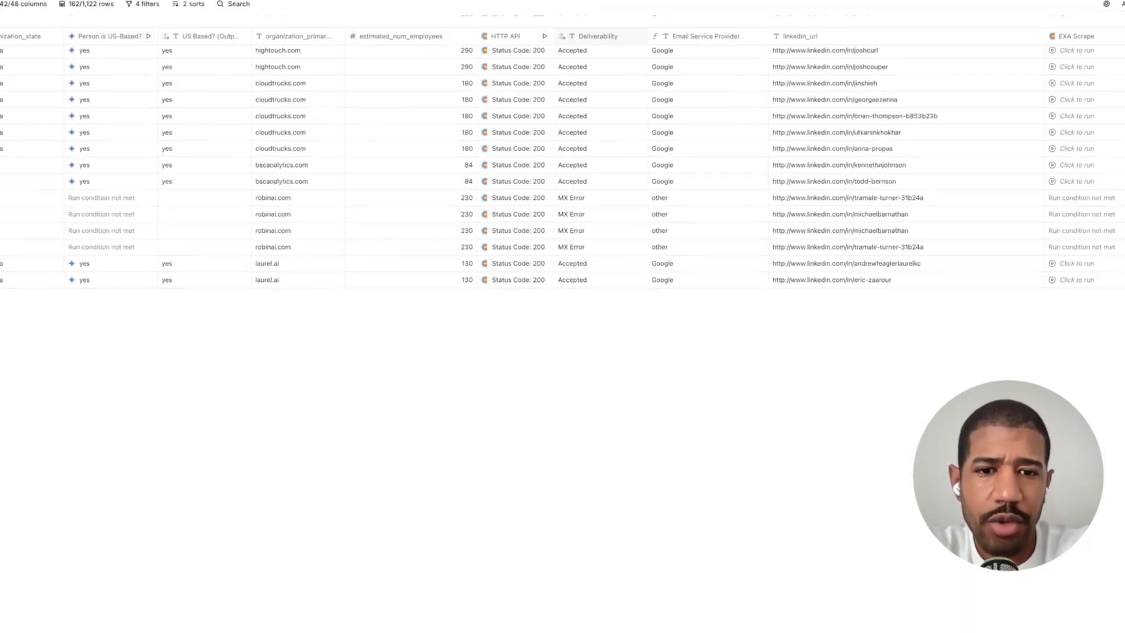
pyautogui.scroll(10, 562, 328)
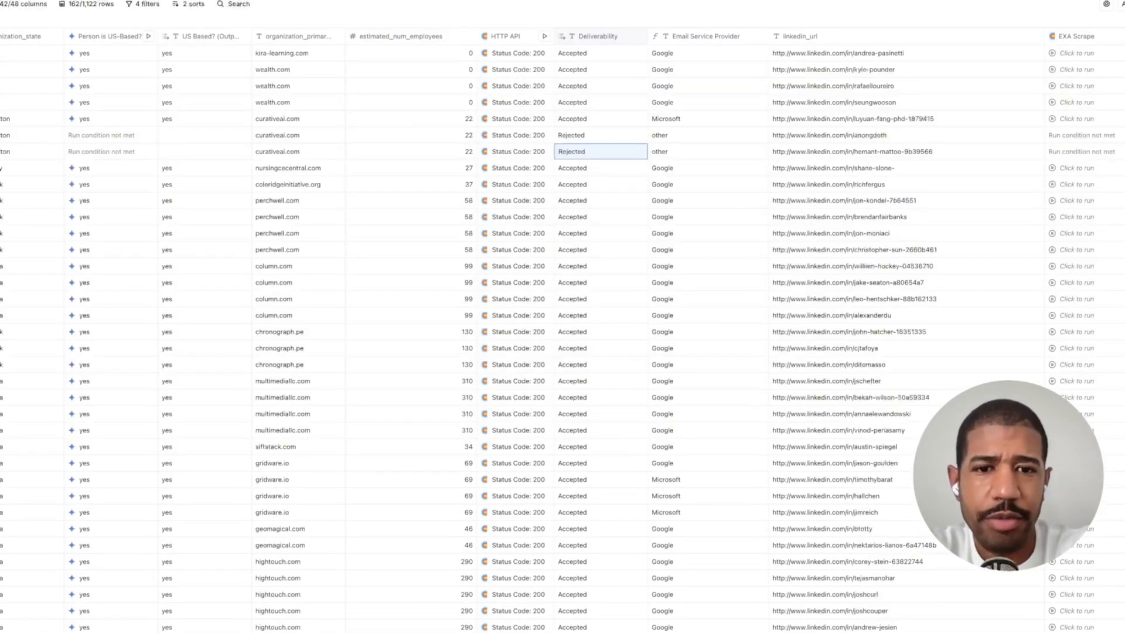
pyautogui.click(708, 168)
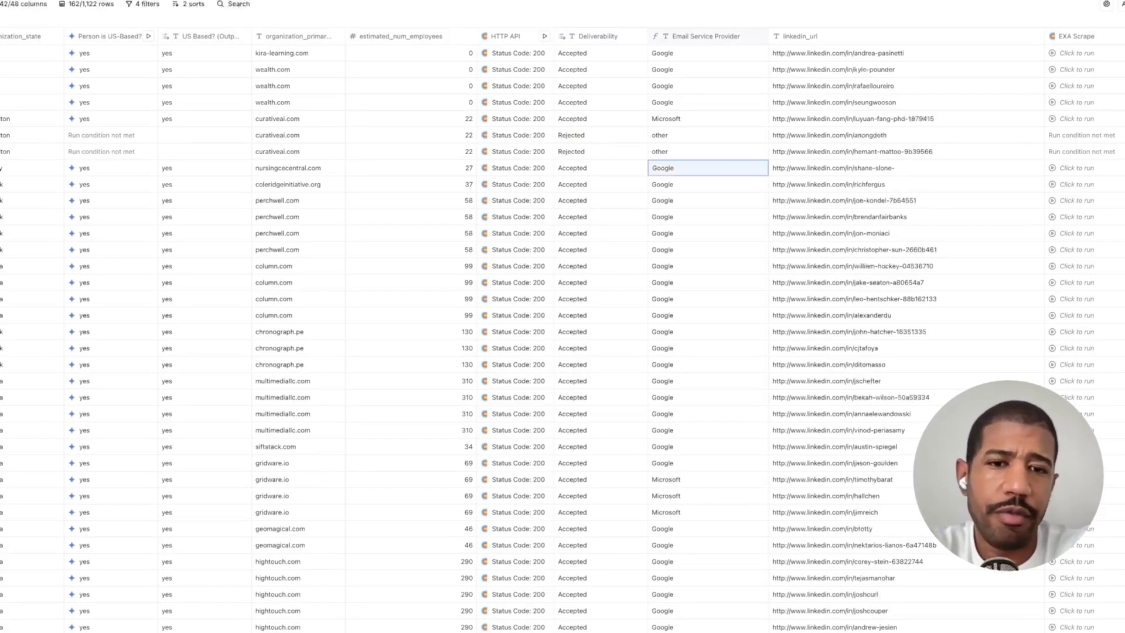
pyautogui.click(708, 282)
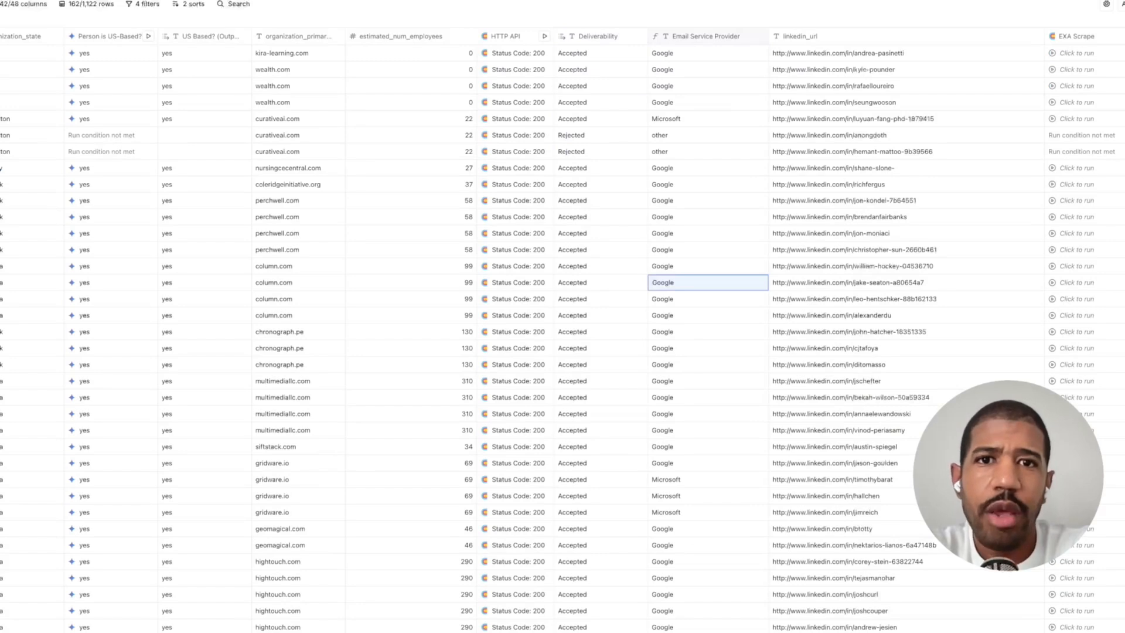
pyautogui.click(707, 512)
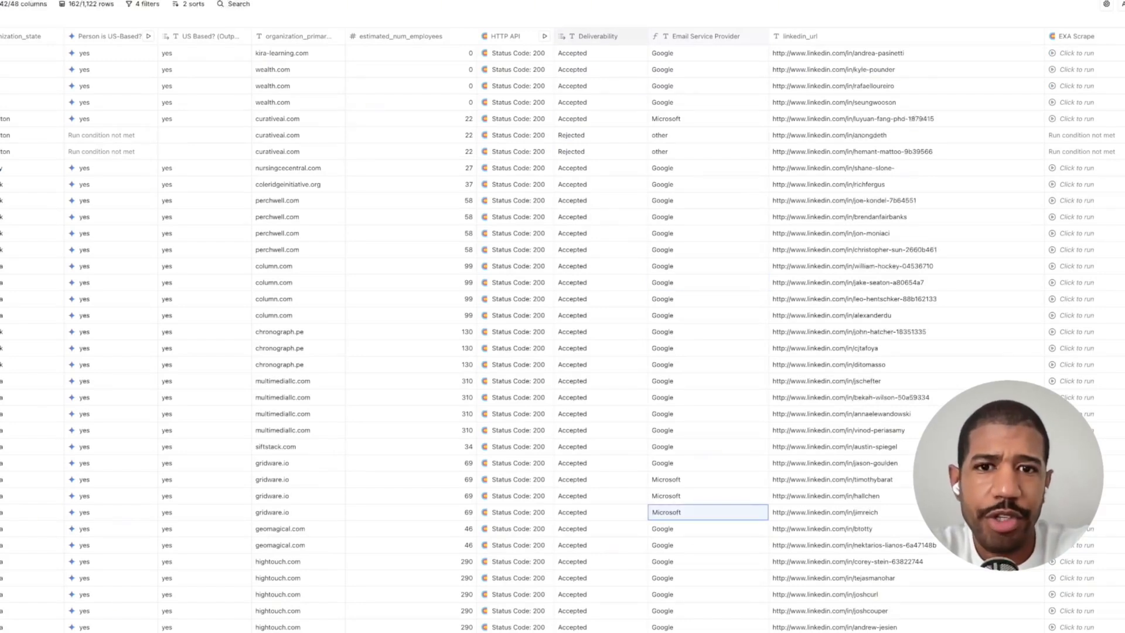
pyautogui.click(597, 36)
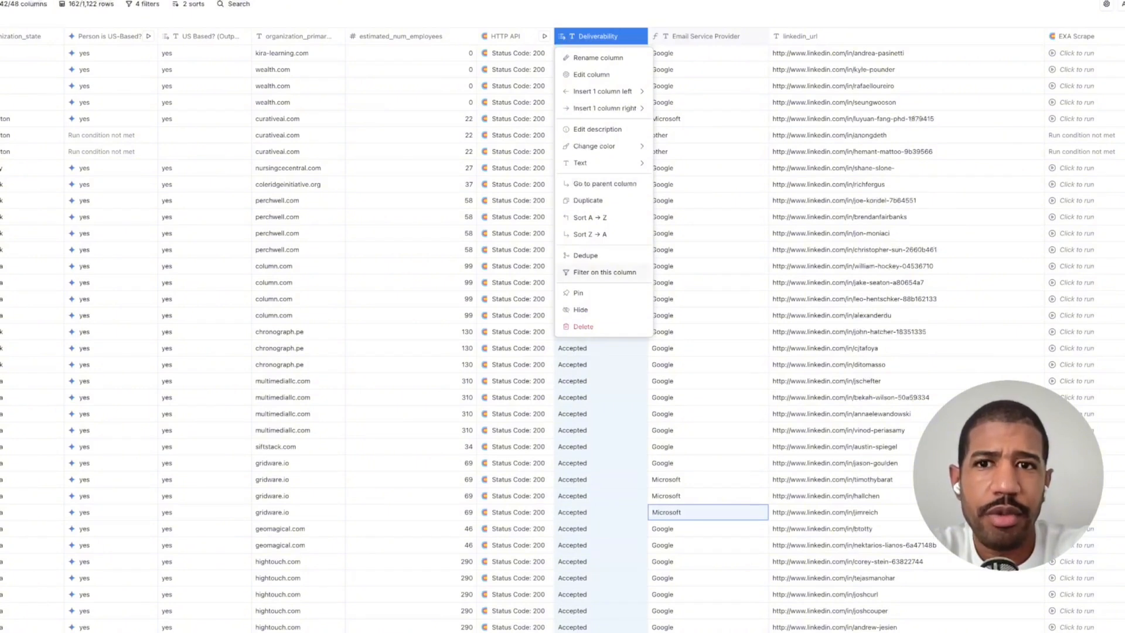
pyautogui.click(604, 272)
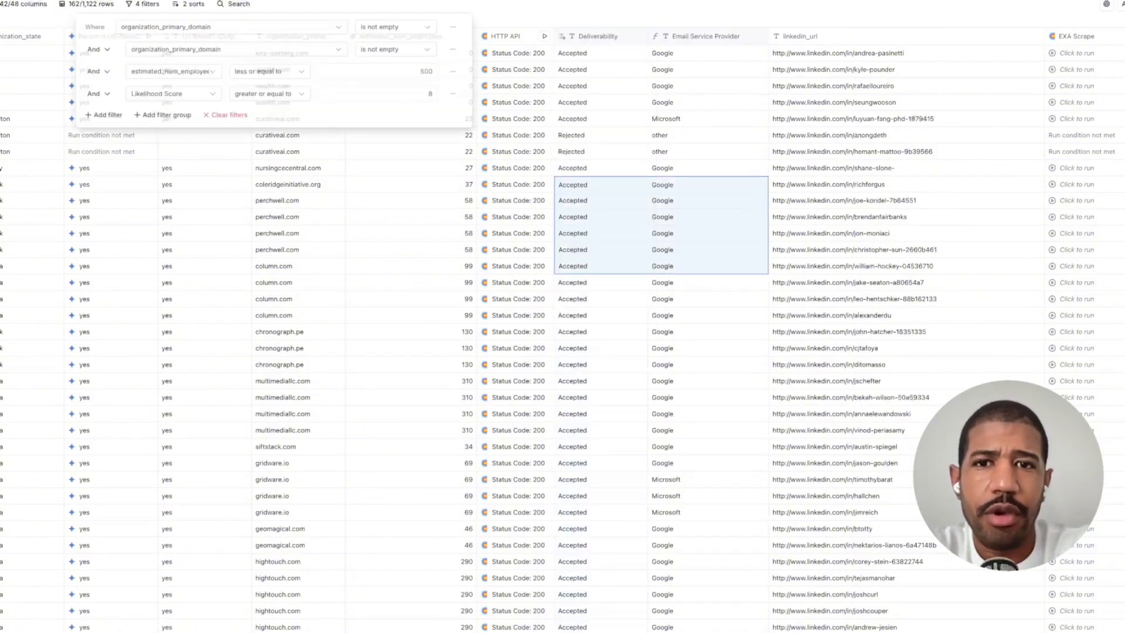
pyautogui.click(706, 36)
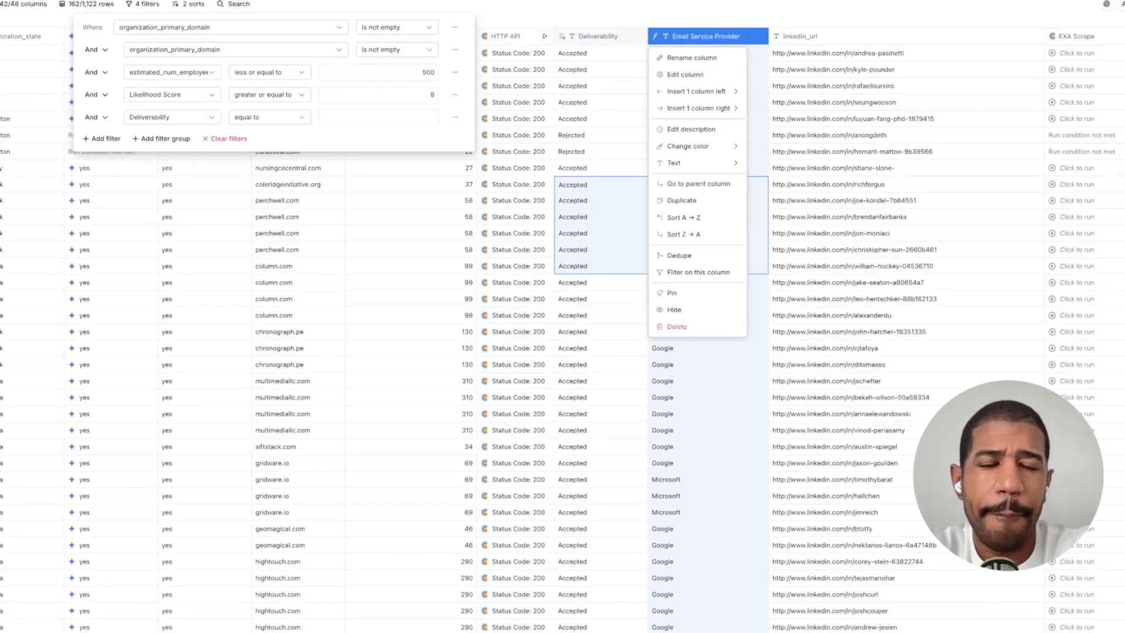
pyautogui.click(455, 117)
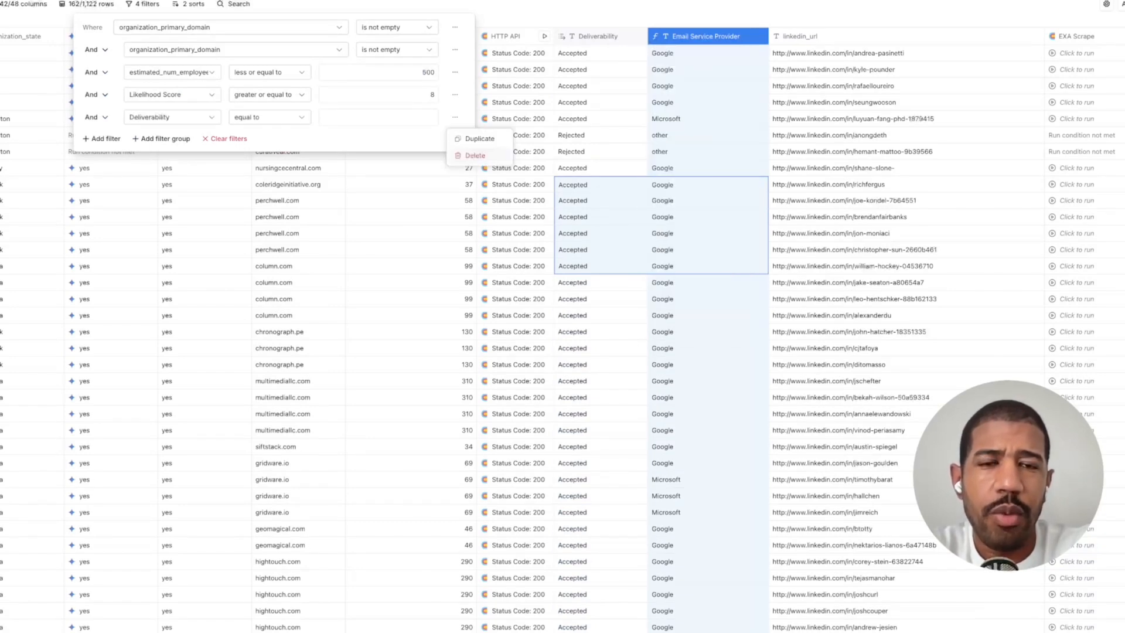
pyautogui.click(475, 155)
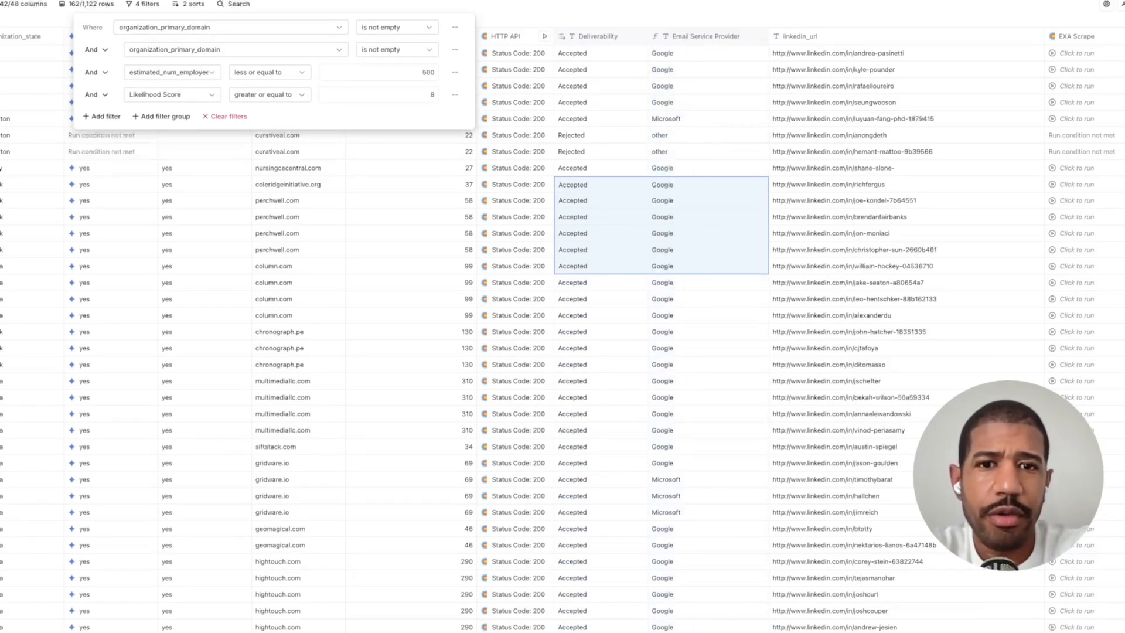
pyautogui.click(706, 36)
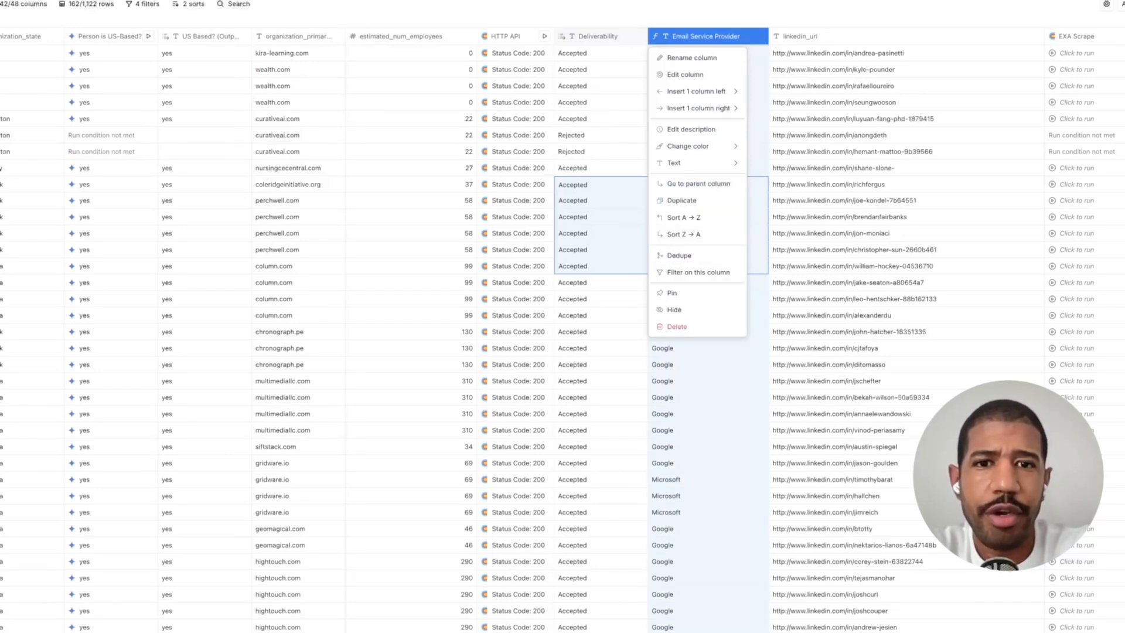
# Filter the table to rows whose Deliverability is equal to Accepted.
pyautogui.click(599, 36)
pyautogui.click(604, 272)
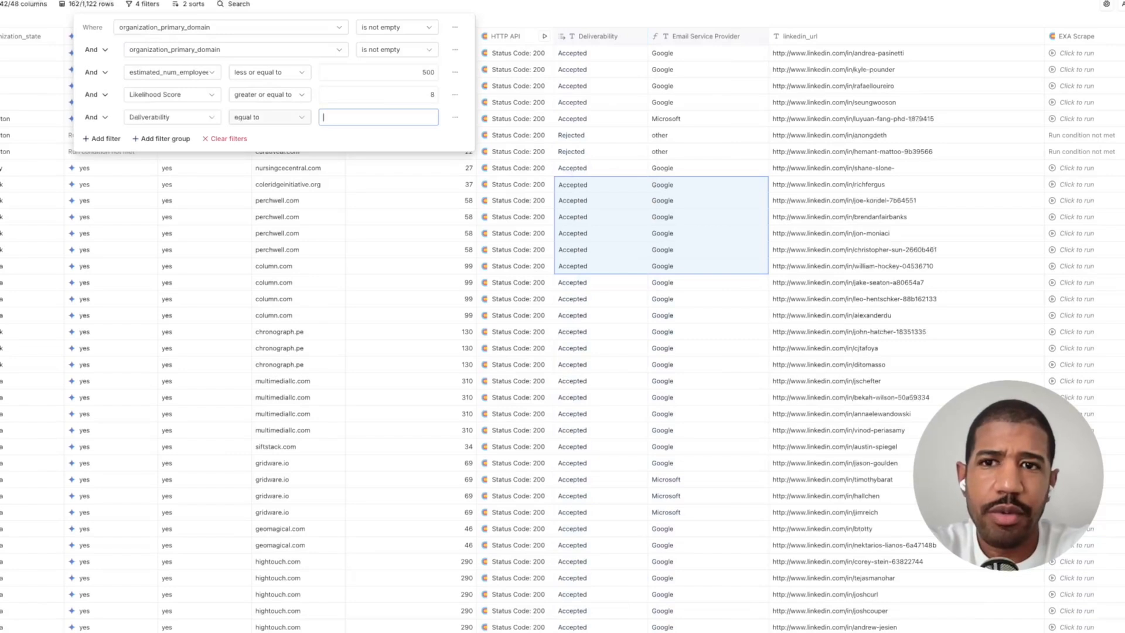
pyautogui.write('Accepted')
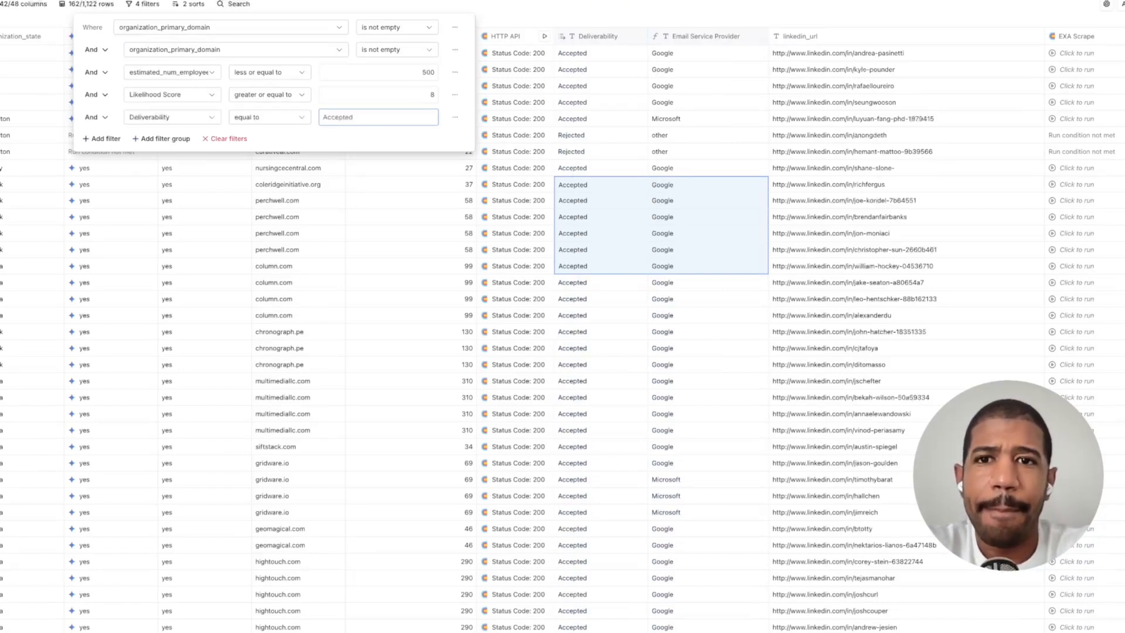
pyautogui.press('Return')
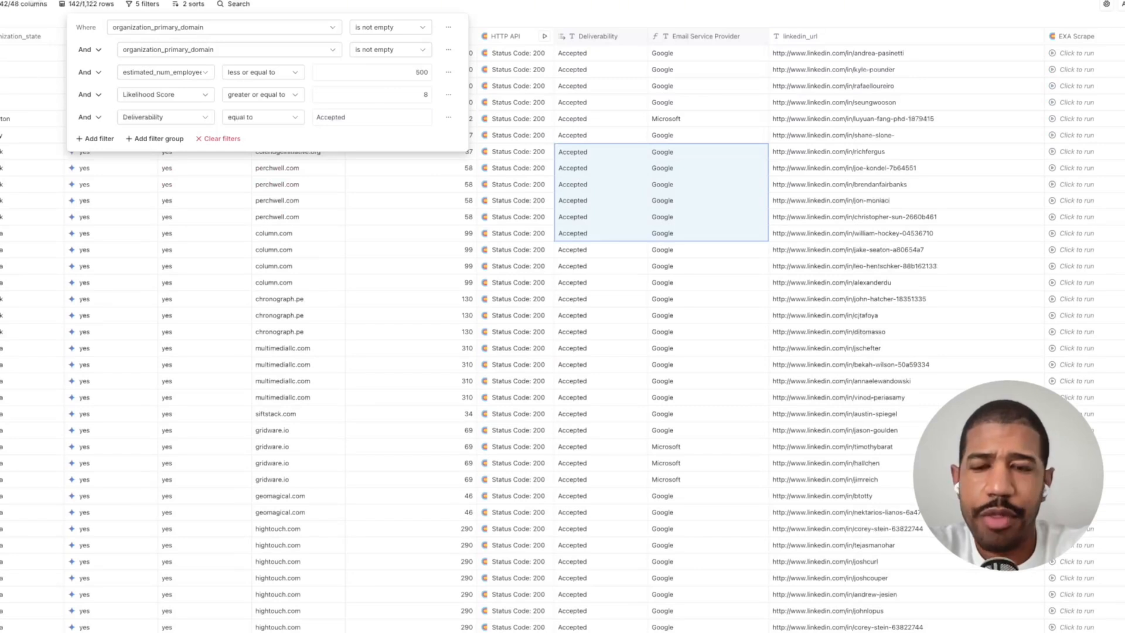
pyautogui.press('Escape')
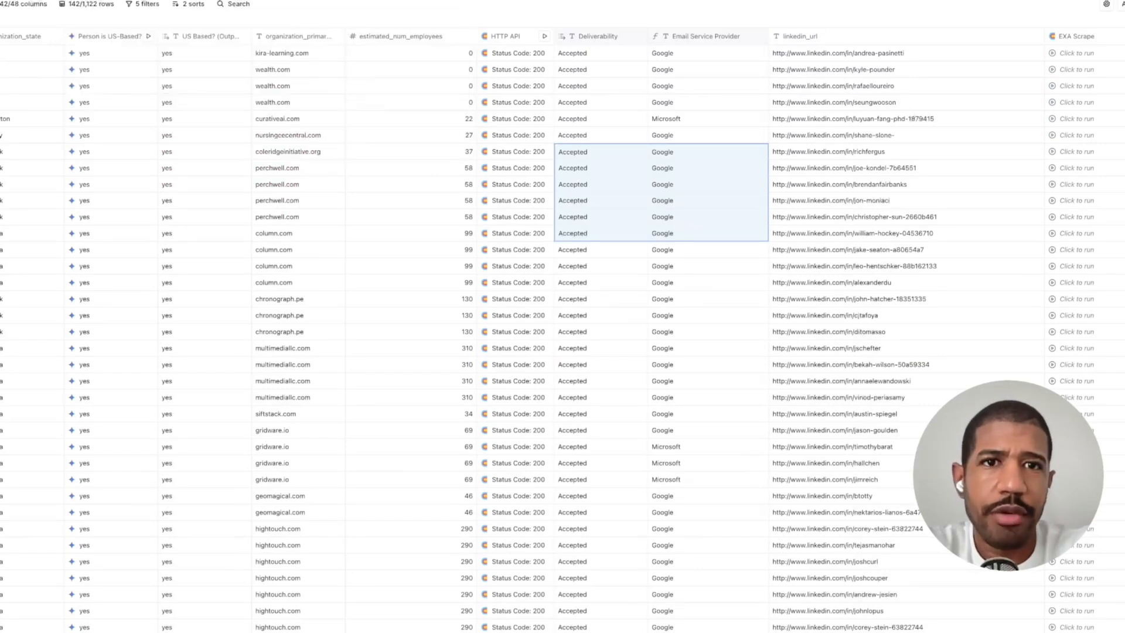
# In Miro, duplicate the Clean-Up Hiring Managers box and place the copy below its sticky note.
pyautogui.hscroll(-3, 562, 328)
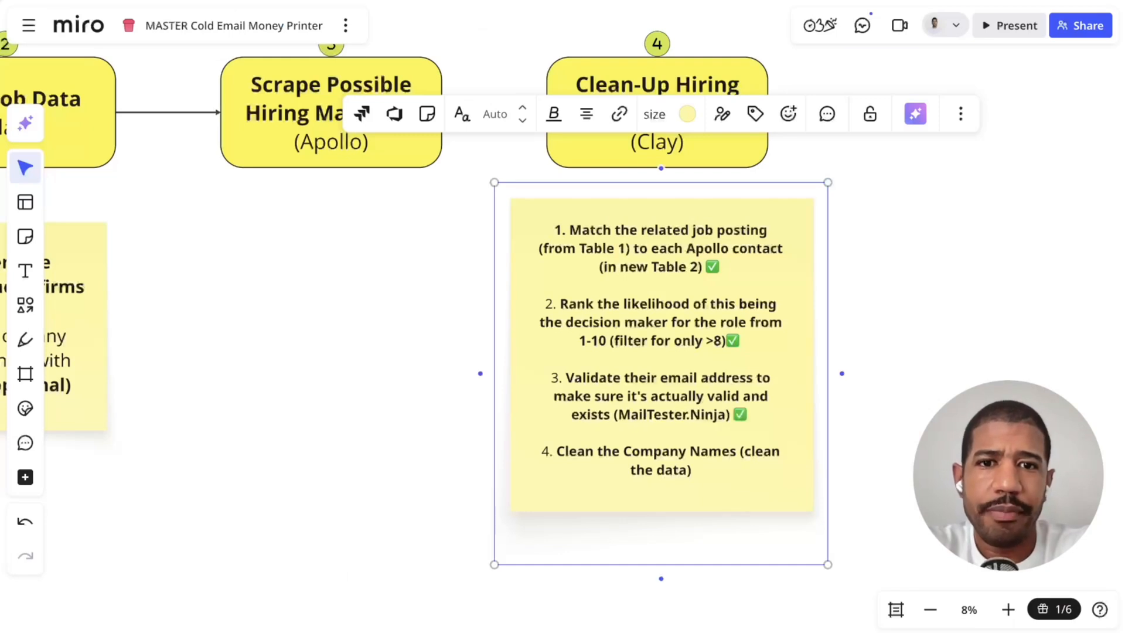
pyautogui.scroll(-2, 563, 316)
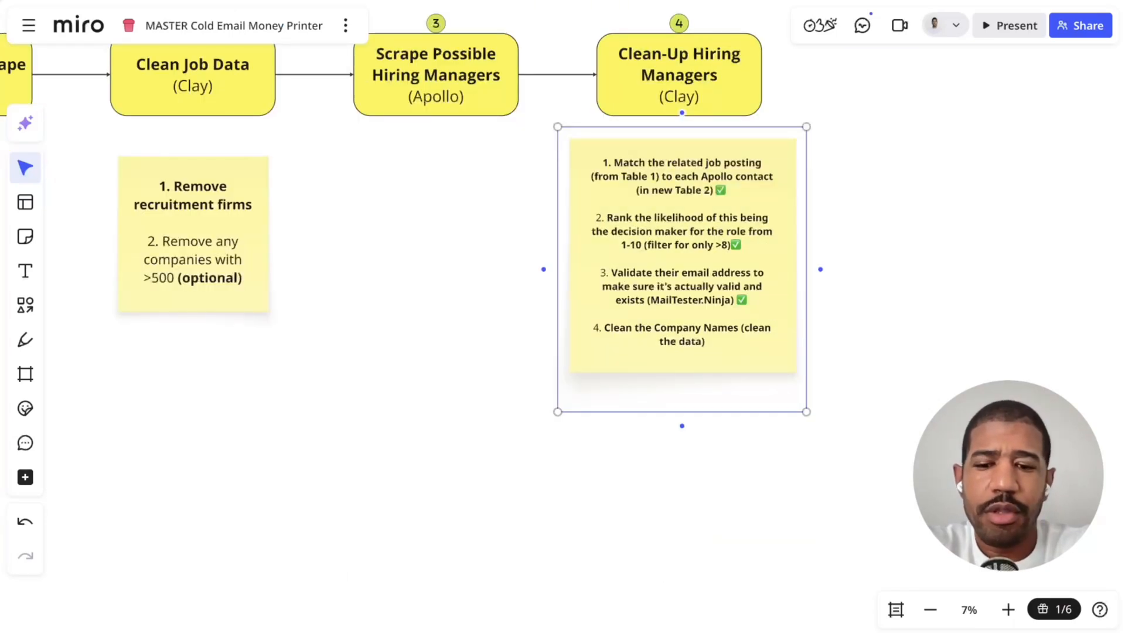
pyautogui.scroll(-1, 750, 170)
pyautogui.click(682, 79)
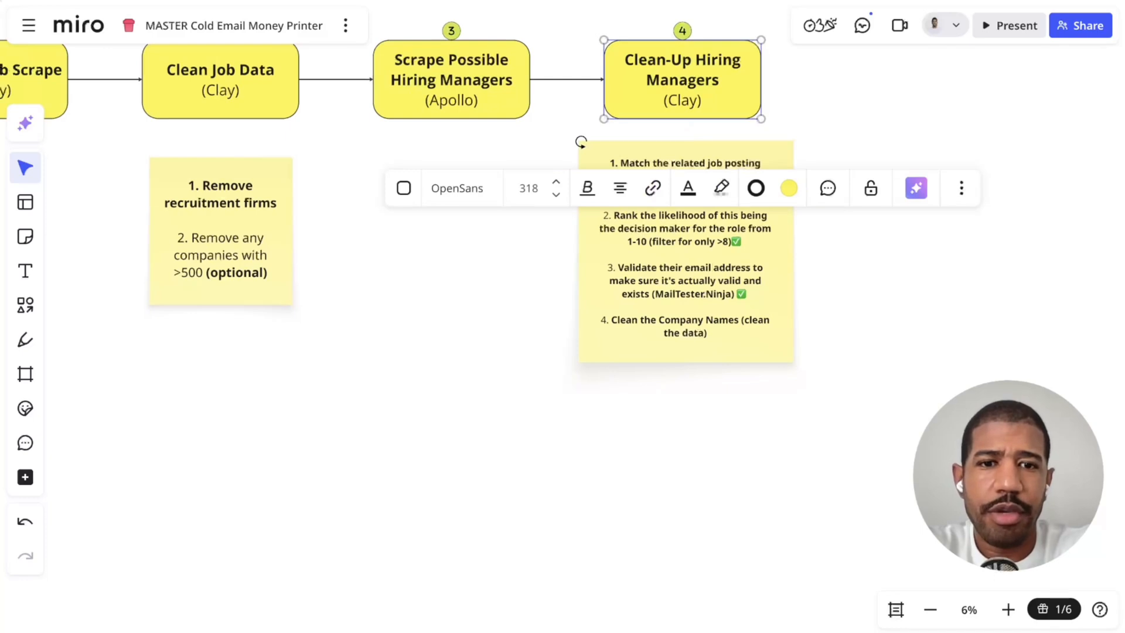
pyautogui.hotkey('ctrl', 'v')
# Replace the copied box's Clean-Up Hiring Managers title with "30mins".
pyautogui.doubleClick(685, 443)
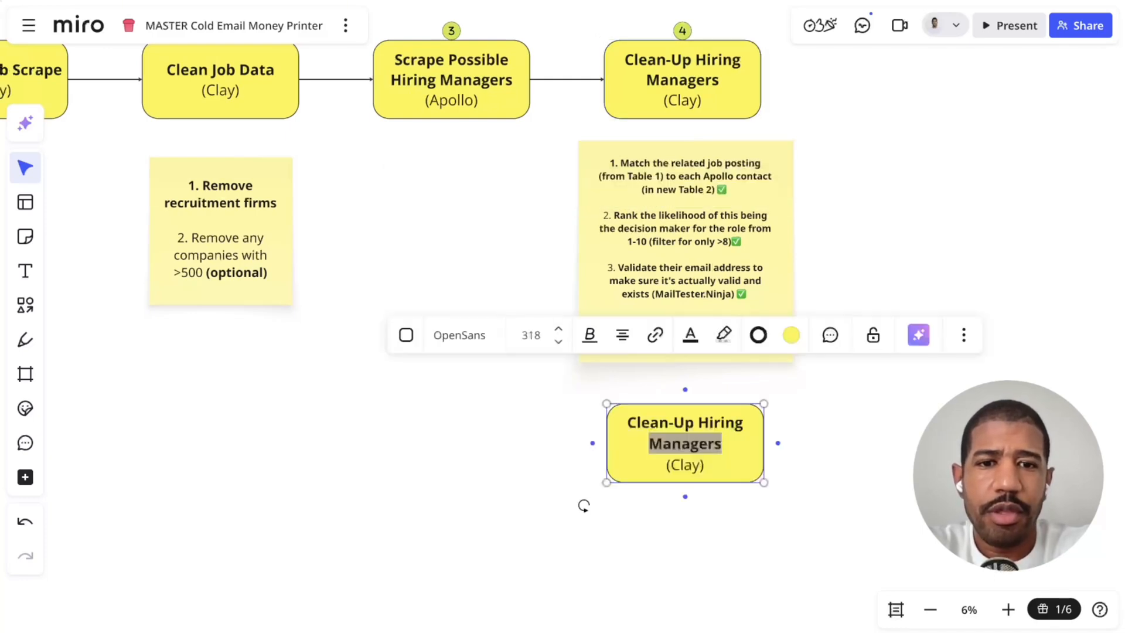
pyautogui.click(706, 466)
pyautogui.moveTo(722, 444); pyautogui.dragTo(641, 424)
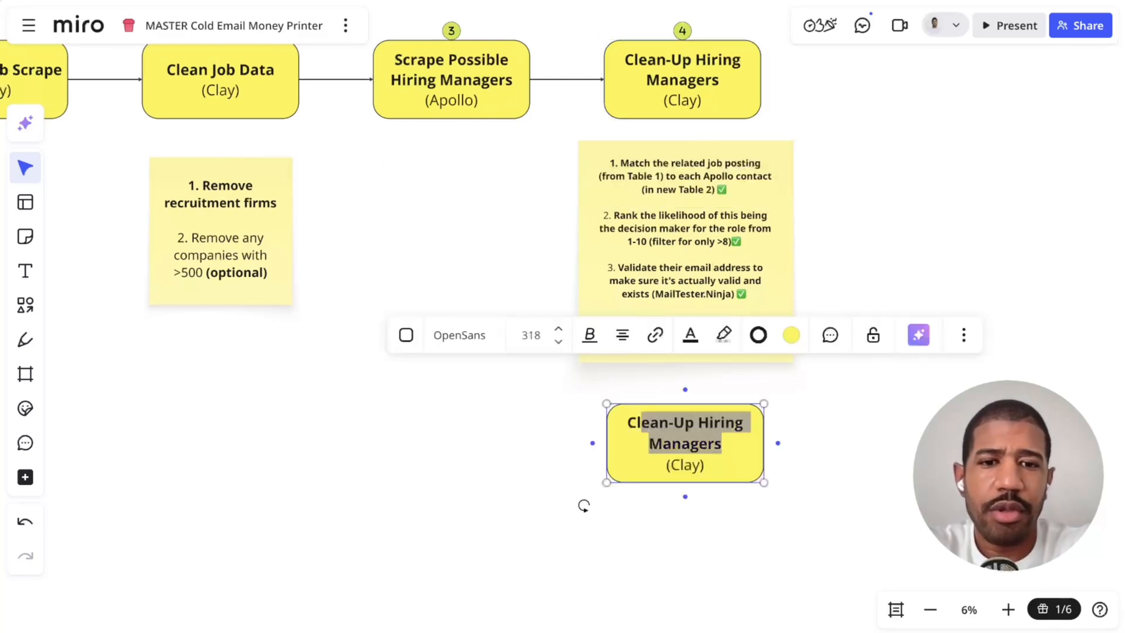
pyautogui.hotkey('shift', 'Home')
pyautogui.write('30m')
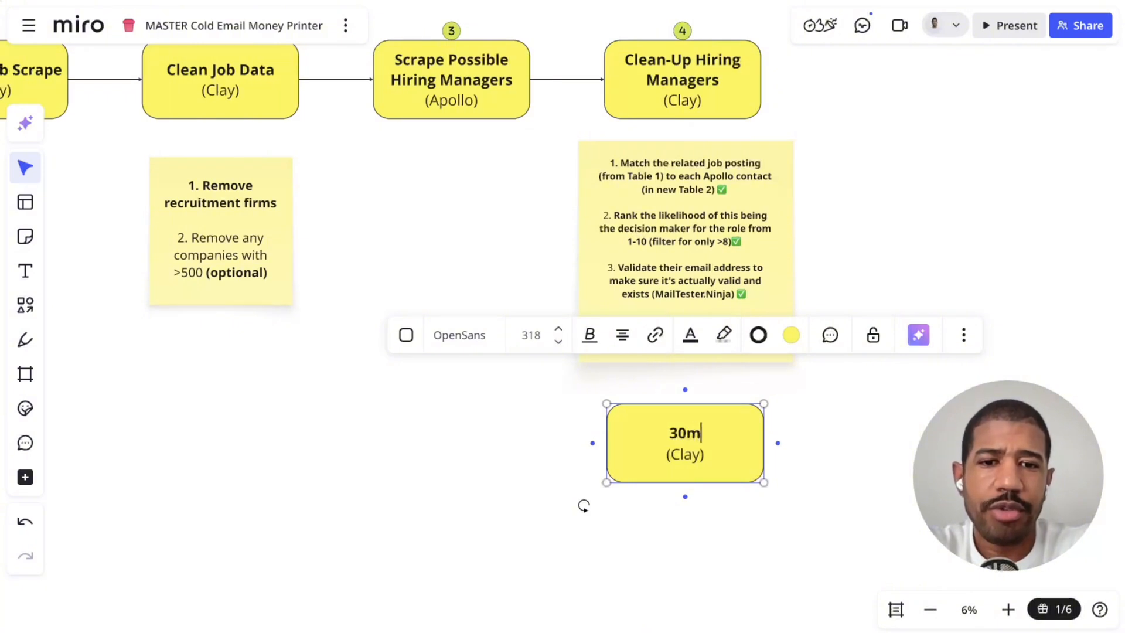
pyautogui.write('ins')
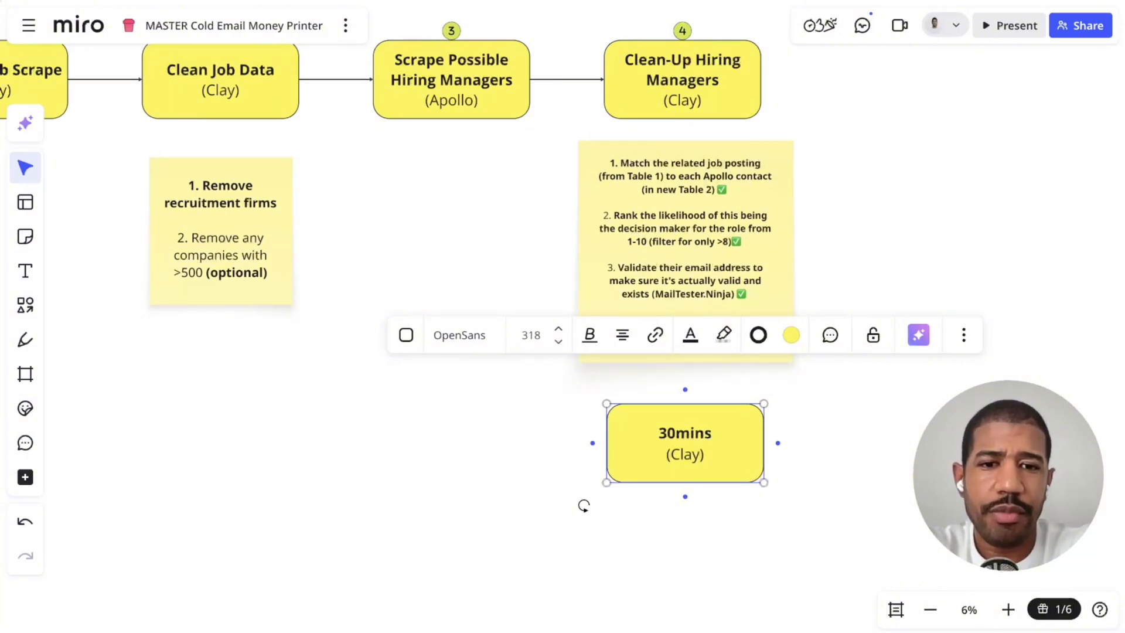
# Shrink the 30mins box's height so only the first text line shows, and fill it with Light Orange.
pyautogui.moveTo(685, 482); pyautogui.dragTo(685, 436)
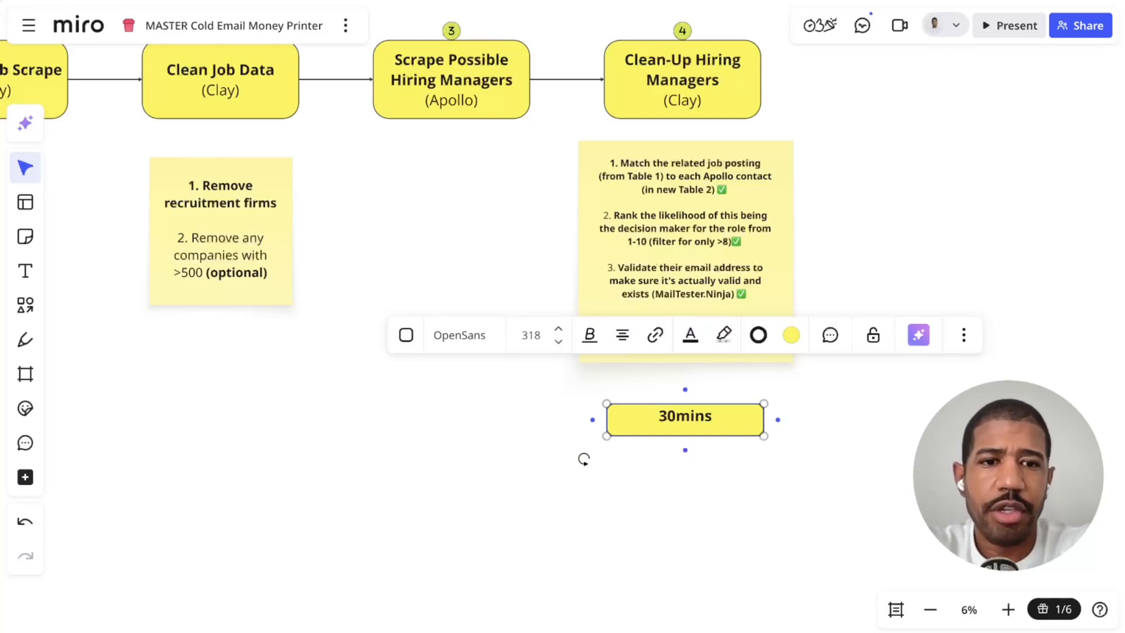
pyautogui.click(791, 335)
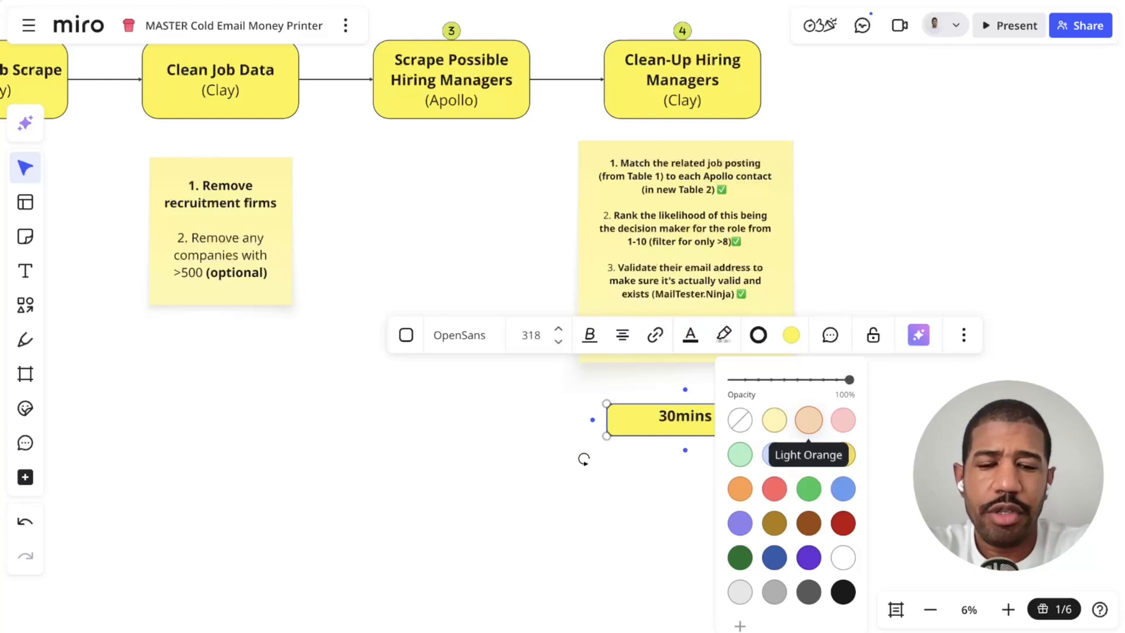
pyautogui.click(809, 420)
# Copy the 30mins box beneath the Scrape Possible Hiring Managers stage and change the copy's text to "10mins".
pyautogui.moveTo(685, 420); pyautogui.dragTo(451, 420)
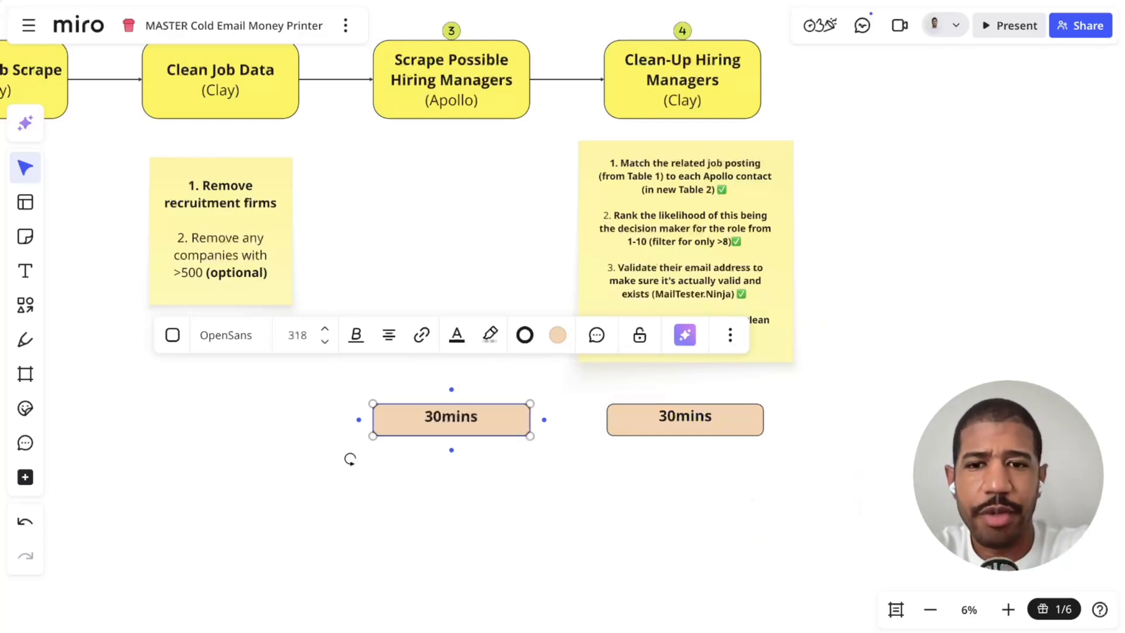
pyautogui.press('BackSpace')
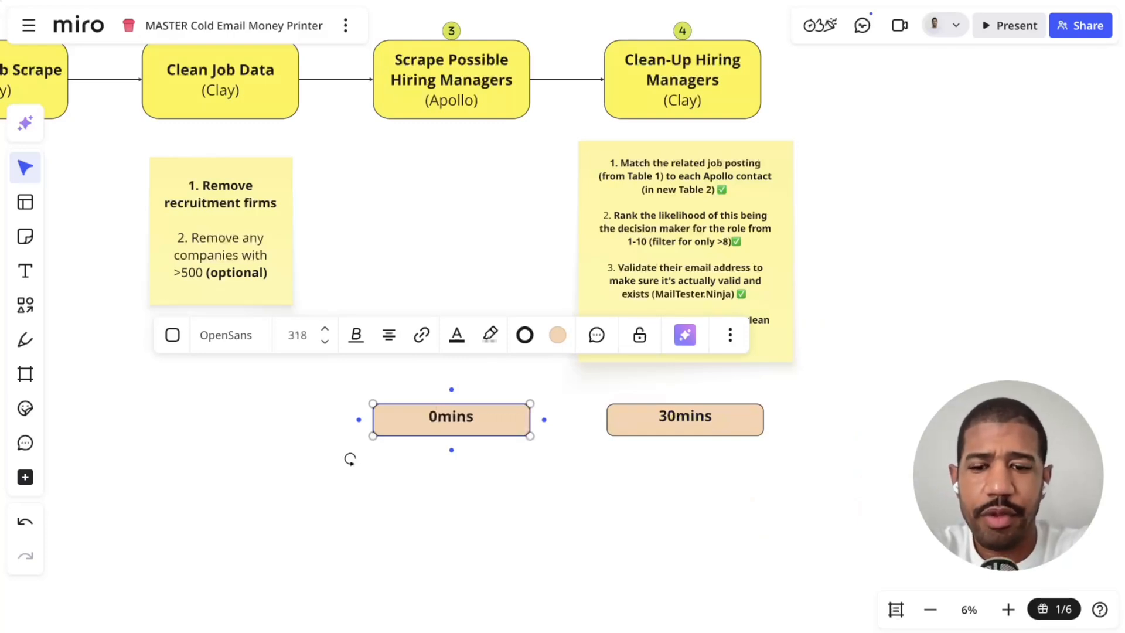
pyautogui.write('1')
pyautogui.press('Escape')
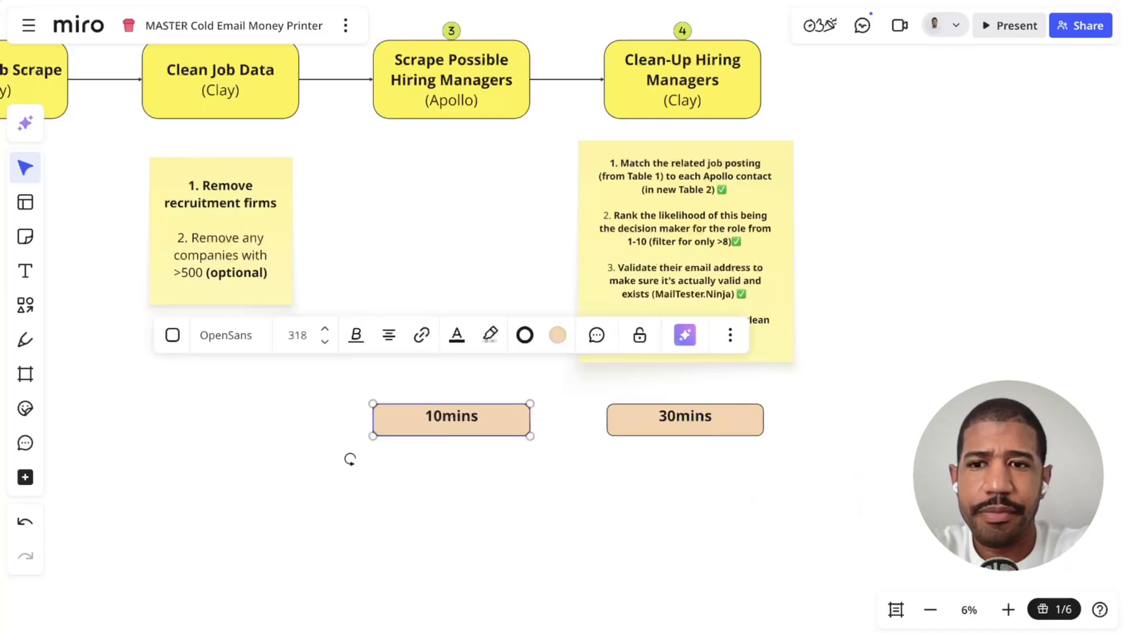
# Place a copy of the 10mins box beneath the Clean Job Data stage, level with the other time boxes.
pyautogui.hotkey('ctrl', 'c')
pyautogui.hotkey('ctrl', 'v')
pyautogui.moveTo(430, 424); pyautogui.dragTo(217, 421)
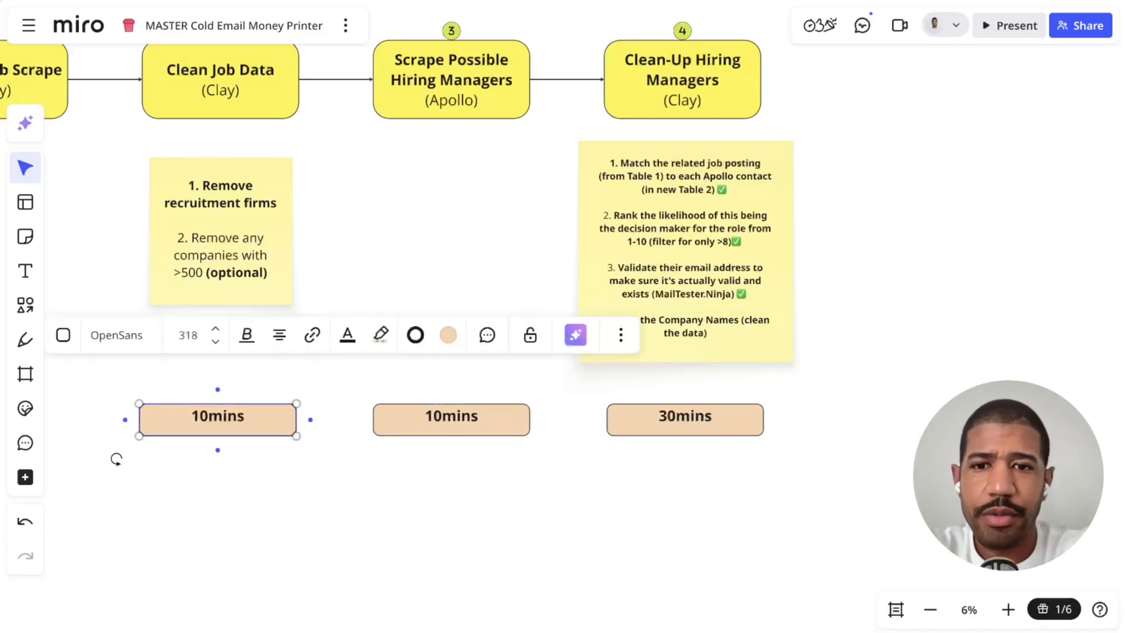
pyautogui.press('Return')
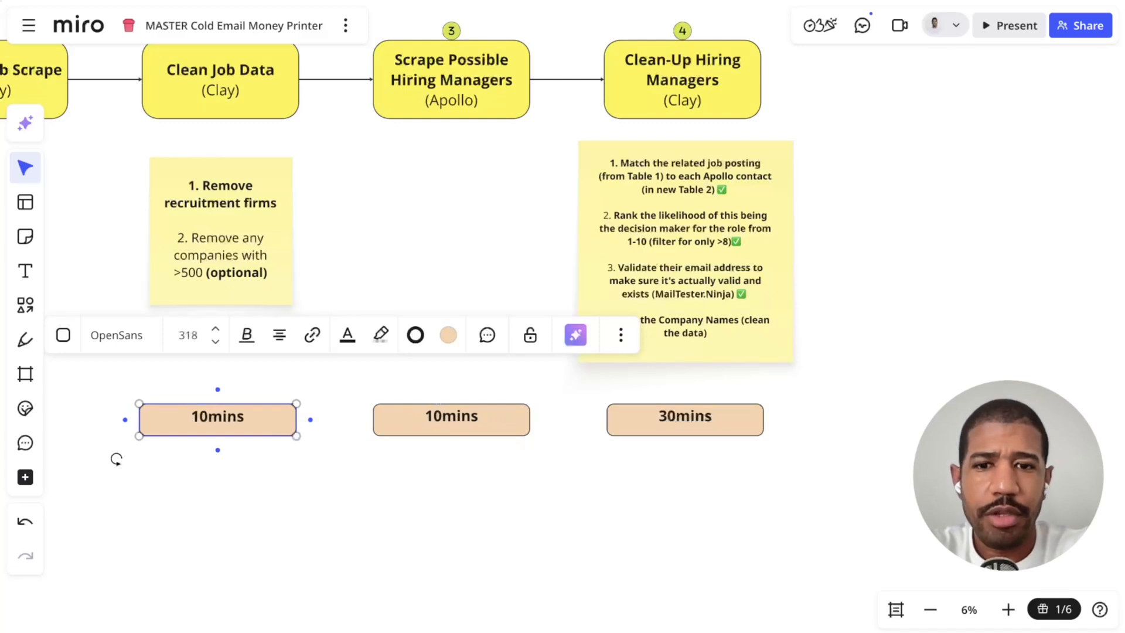
# Change the time box under Clean Job Data to "20mins".
pyautogui.hscroll(-5, 562, 316)
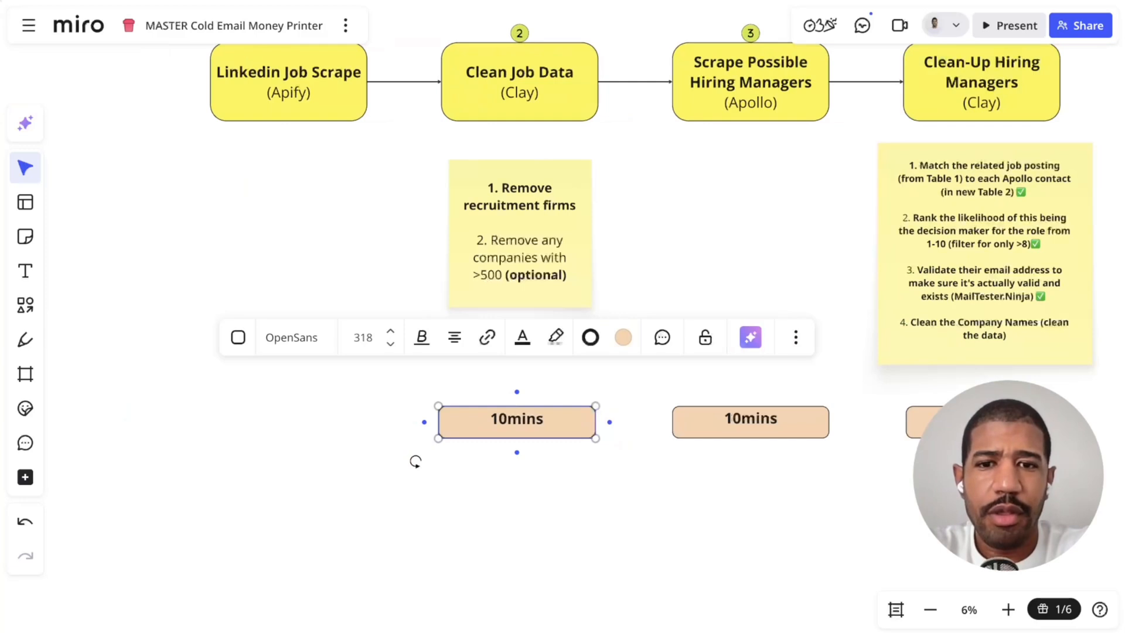
pyautogui.press('Delete')
pyautogui.write('2')
pyautogui.press('Escape')
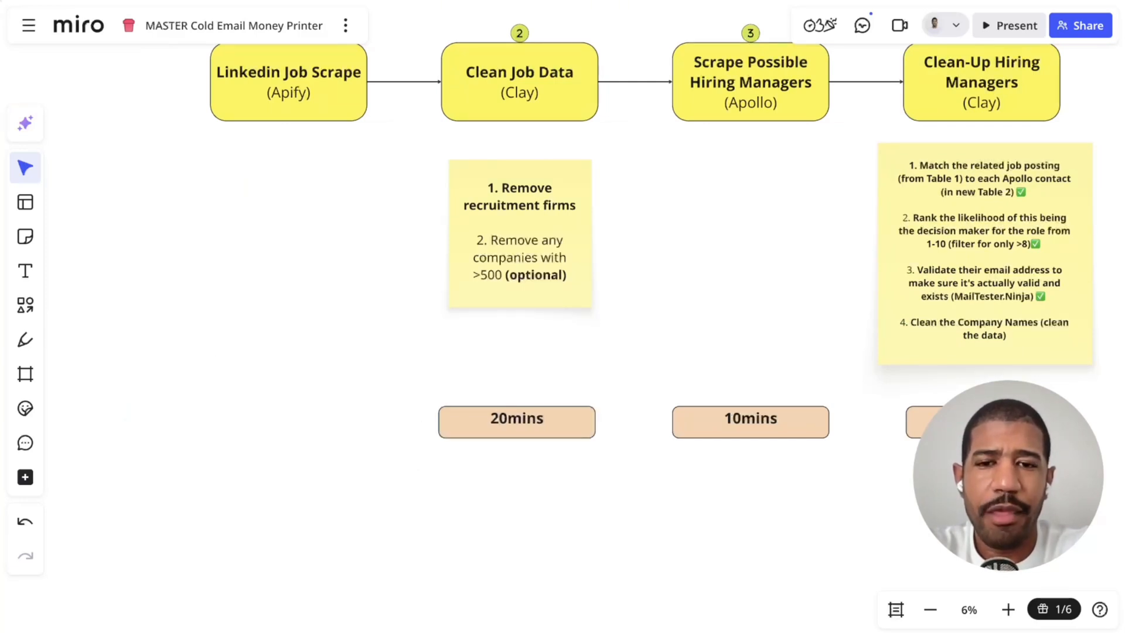
# Change the time box under the Clean Job Data stage to "15mins".
pyautogui.doubleClick(491, 418)
pyautogui.press('Right')
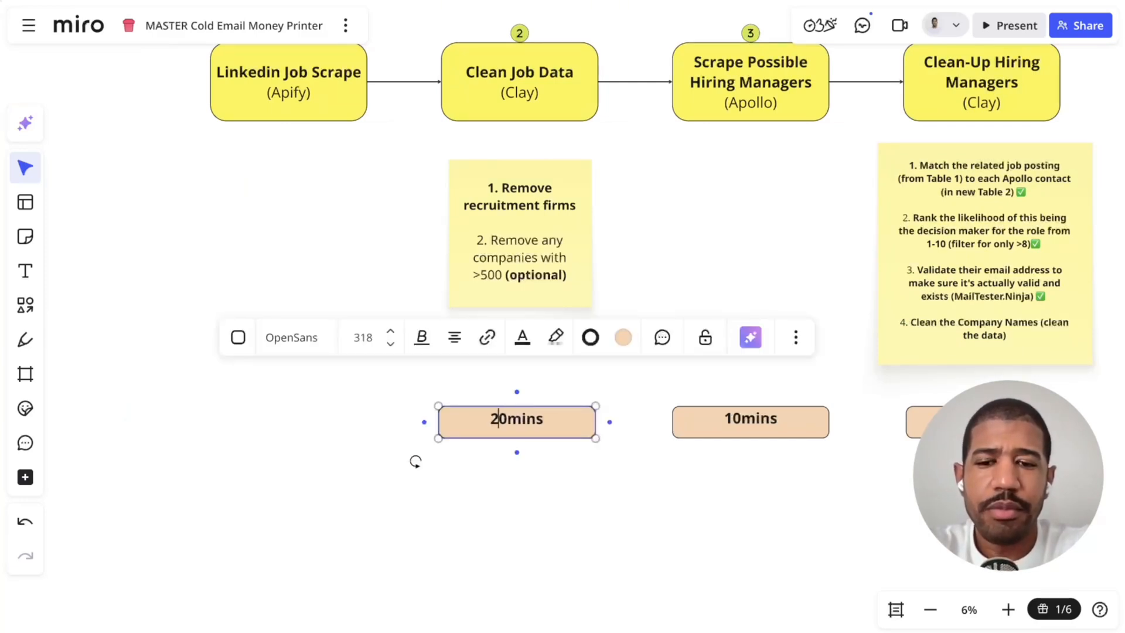
pyautogui.press('BackSpace')
pyautogui.press('Right')
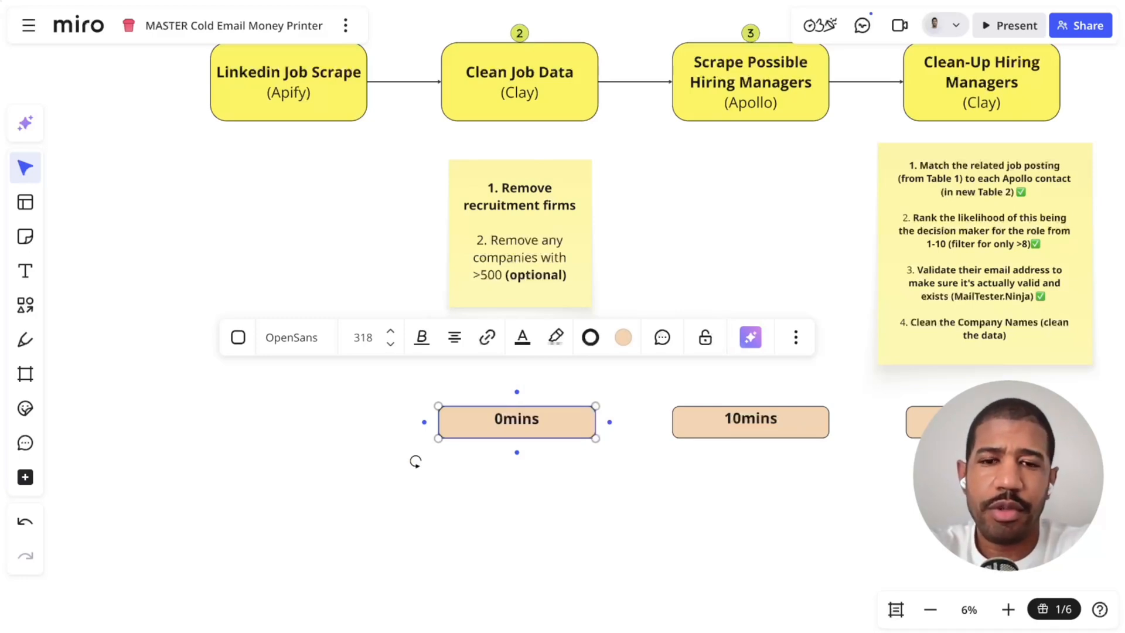
pyautogui.press('BackSpace')
pyautogui.write('15')
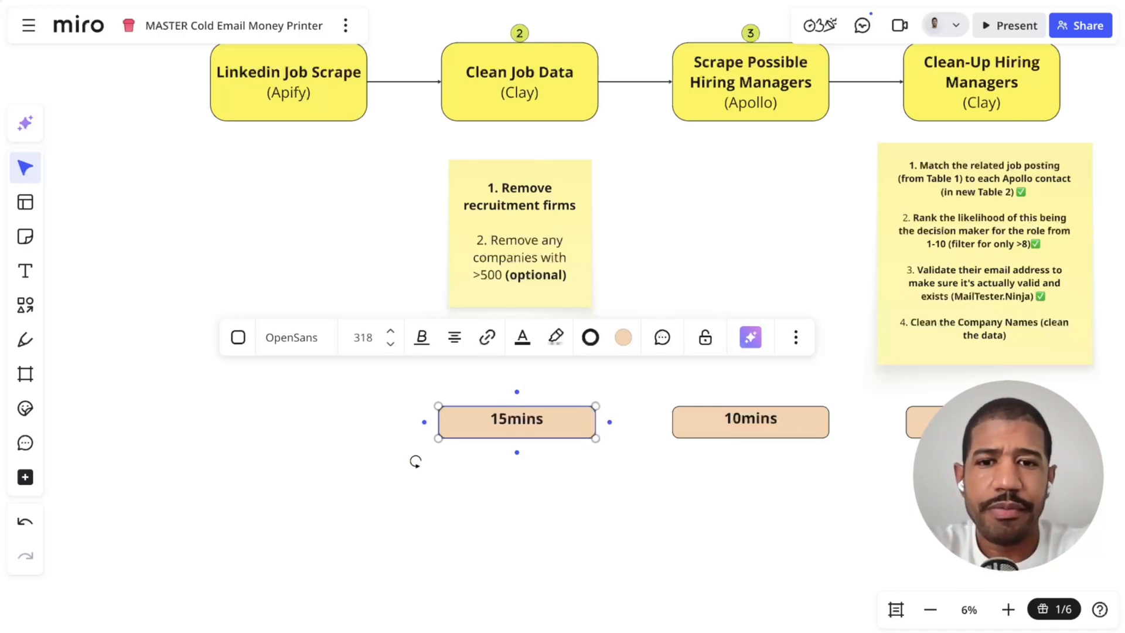
pyautogui.click(416, 461)
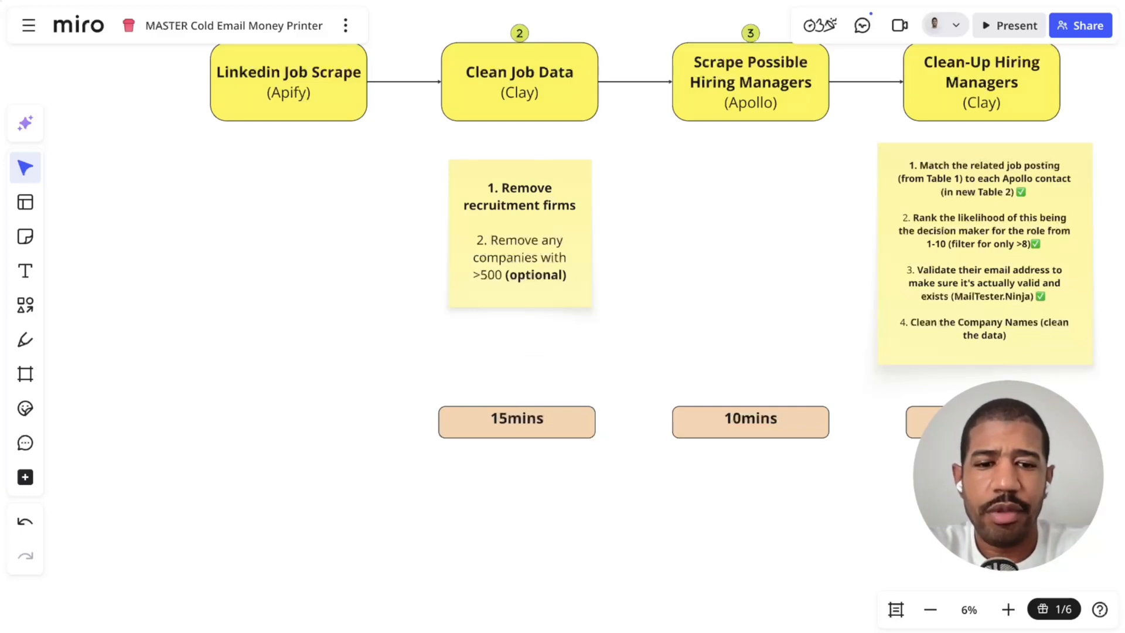
# Change the Clean Job Data stage's time box to "10mins".
pyautogui.doubleClick(508, 419)
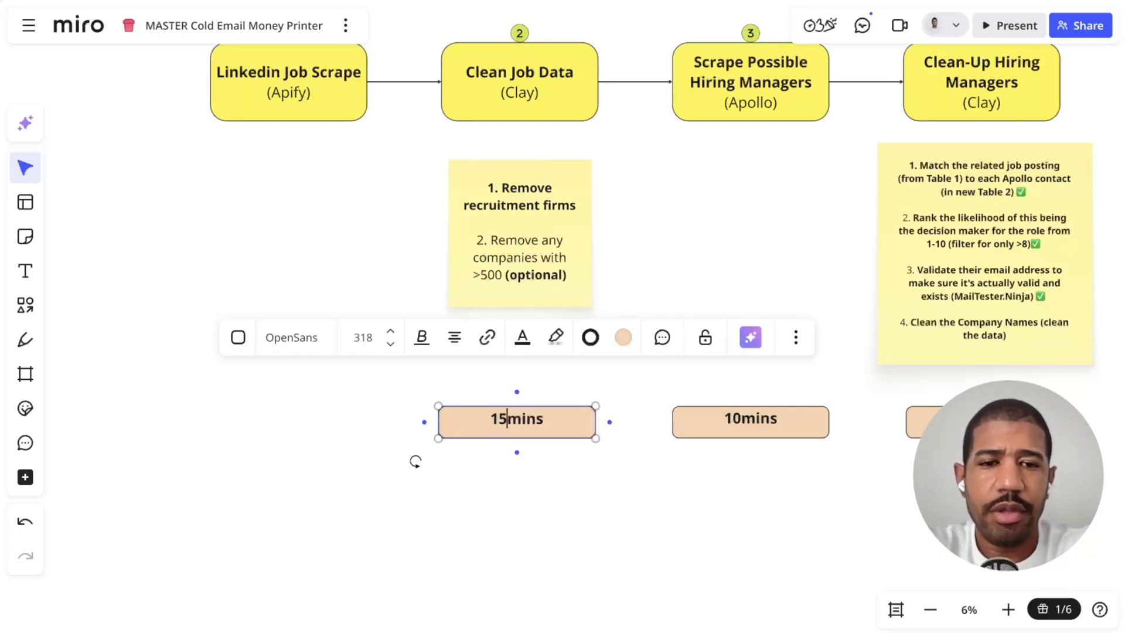
pyautogui.press('BackSpace')
pyautogui.write('0')
pyautogui.click(416, 461)
pyautogui.doubleClick(741, 419)
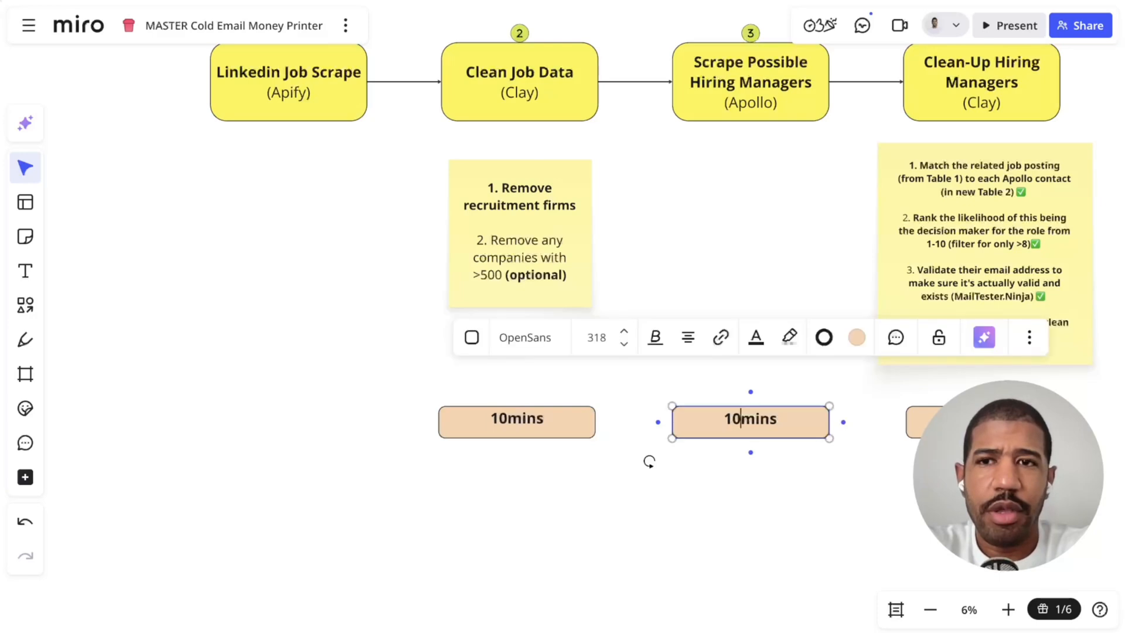
# Copy the Clean Job Data time box beneath the Linkedin Job Scrape stage, level with the others, and change the copy's text to "5mins".
pyautogui.click(516, 420)
pyautogui.hotkey('ctrl', 'v')
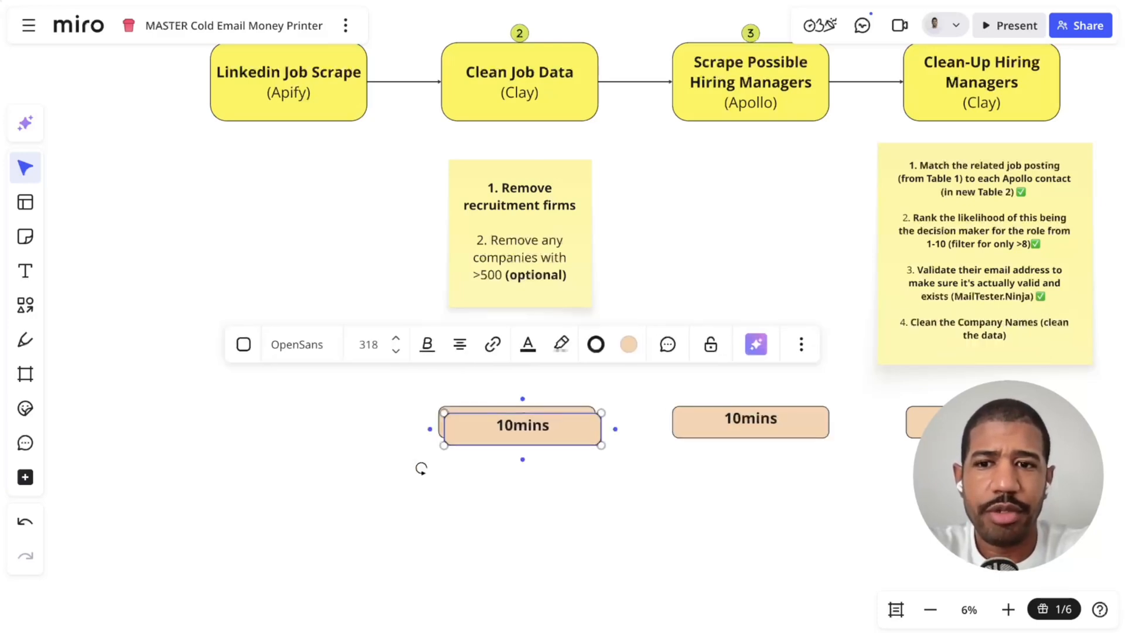
pyautogui.moveTo(518, 422); pyautogui.dragTo(285, 418)
pyautogui.doubleClick(286, 418)
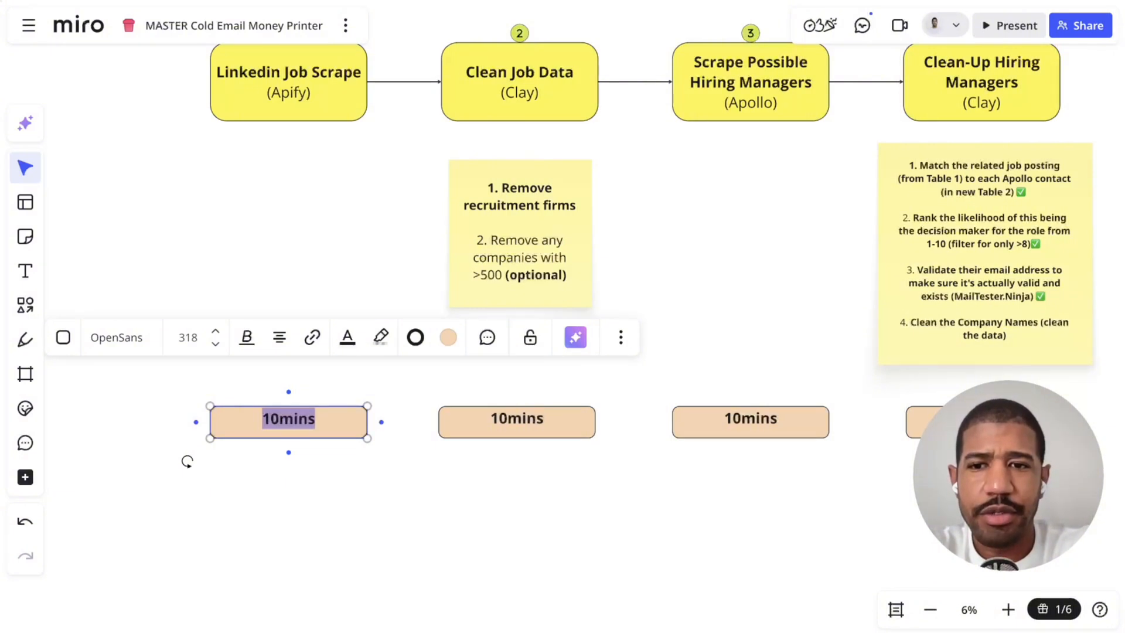
pyautogui.press('Left')
pyautogui.press('Right')
pyautogui.press('Right')
pyautogui.press('BackSpace')
pyautogui.press('BackSpace')
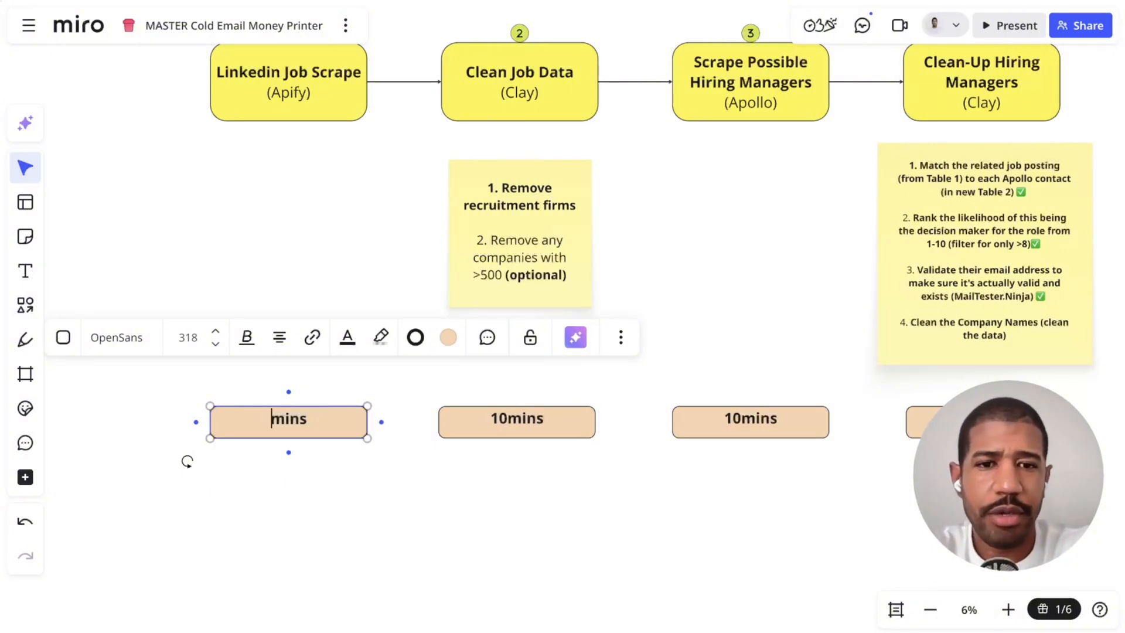
pyautogui.write('5')
pyautogui.click(187, 461)
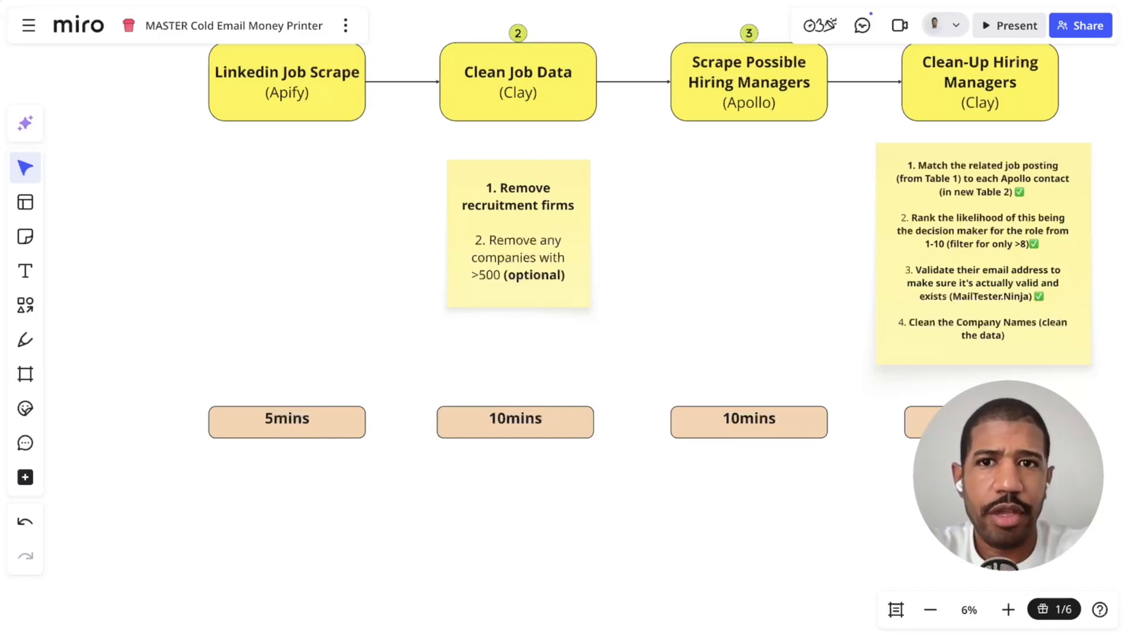
# Set the time box beneath Clean Job Data to "15mins".
pyautogui.hscroll(1, 615, 240)
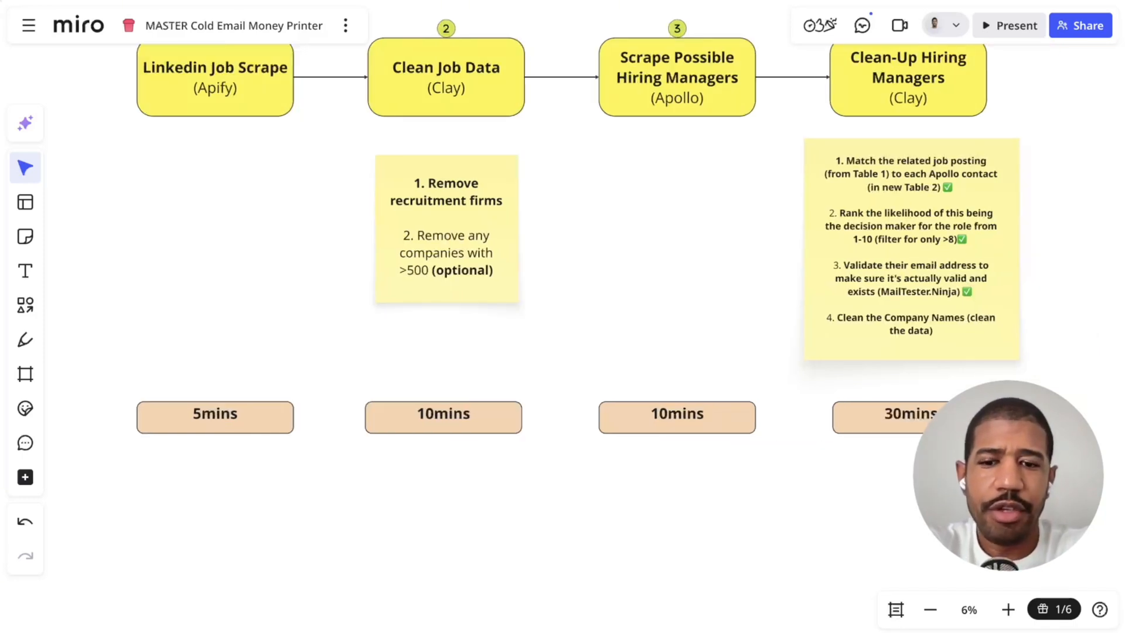
pyautogui.doubleClick(435, 413)
pyautogui.press('BackSpace')
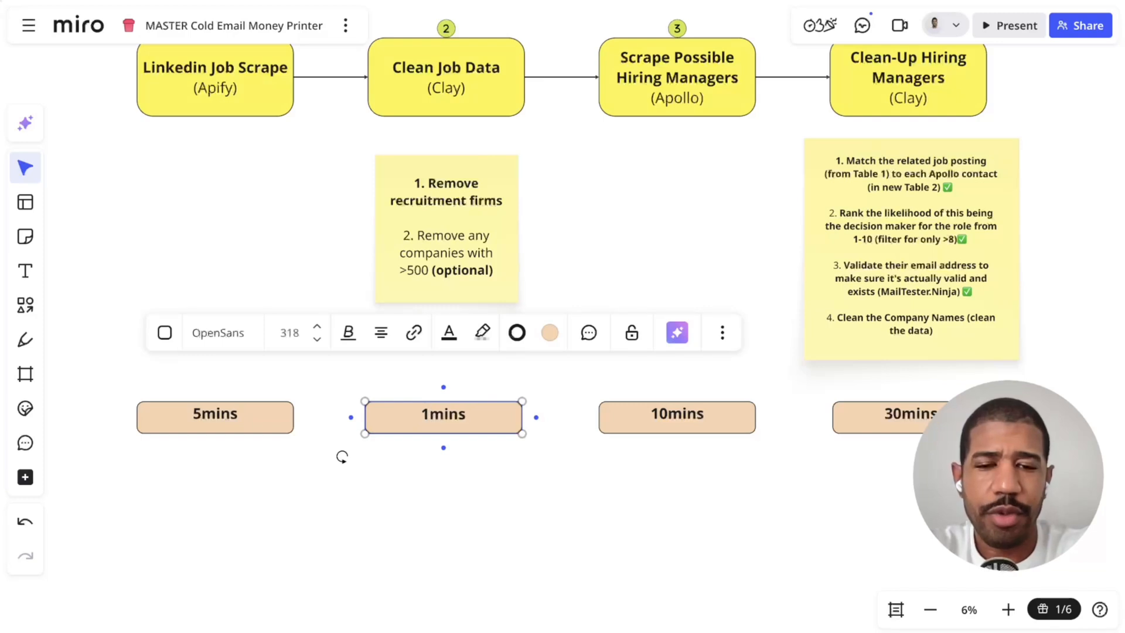
pyautogui.write('5')
pyautogui.click(497, 470)
pyautogui.scroll(-3, 497, 470)
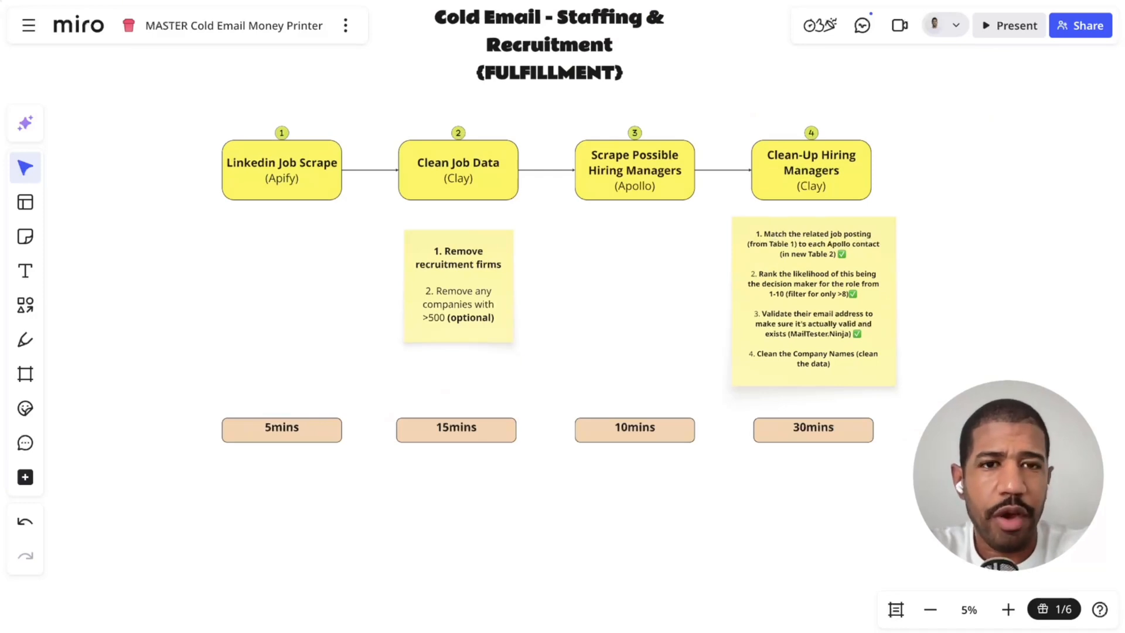
# Switch to Clay's Hiring Manager Clean-up table and compare the organization_name values with the Gemini_Name_Print column, including the Multi Media, LLC rows.
pyautogui.scroll(2, 945, 254)
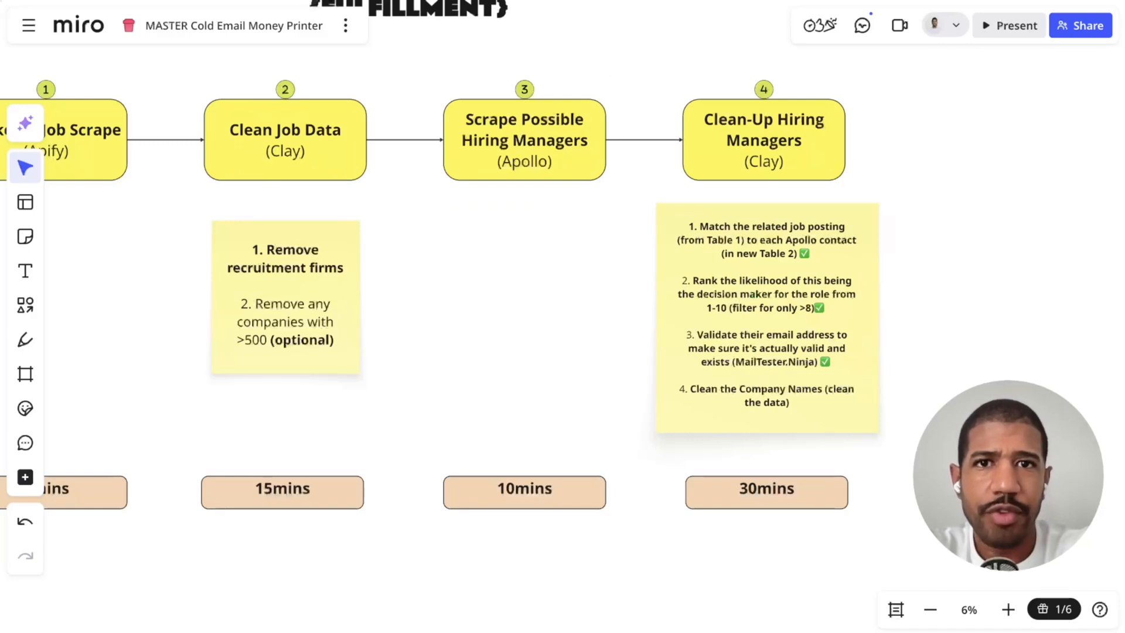
pyautogui.scroll(3, 816, 381)
pyautogui.scroll(-3, 777, 414)
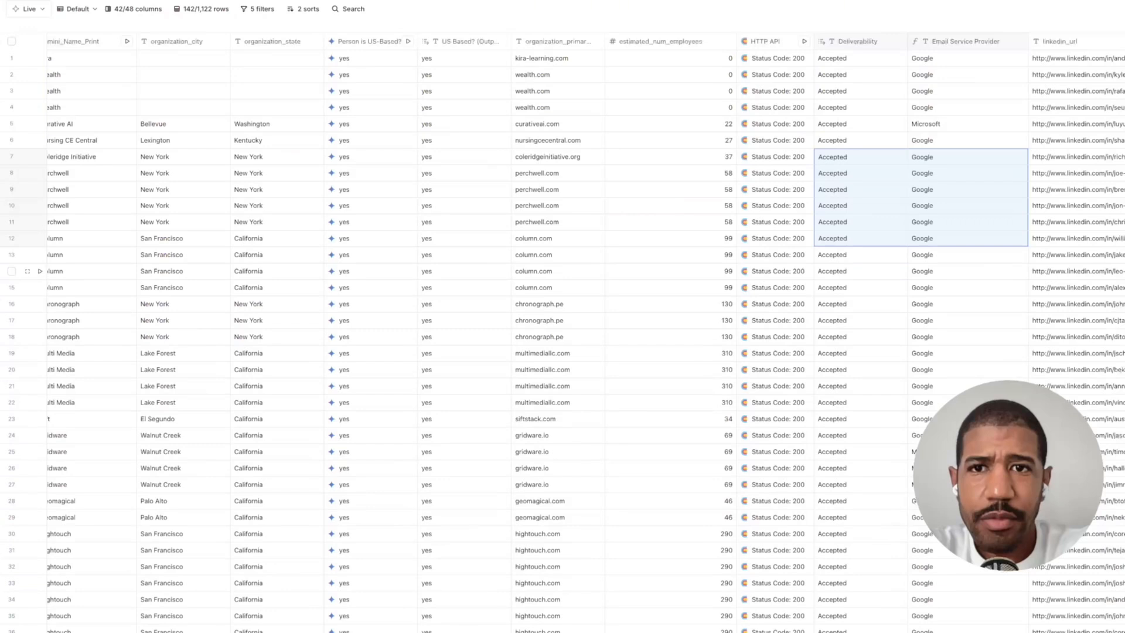
pyautogui.hscroll(-5, 410, 271)
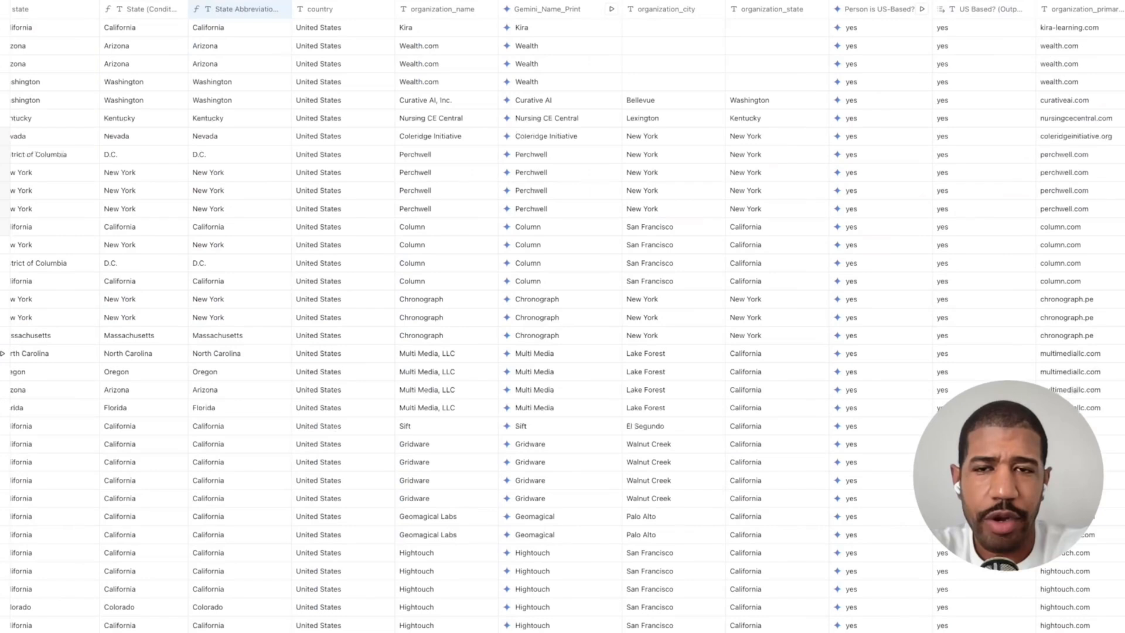
pyautogui.hscroll(-2, 562, 317)
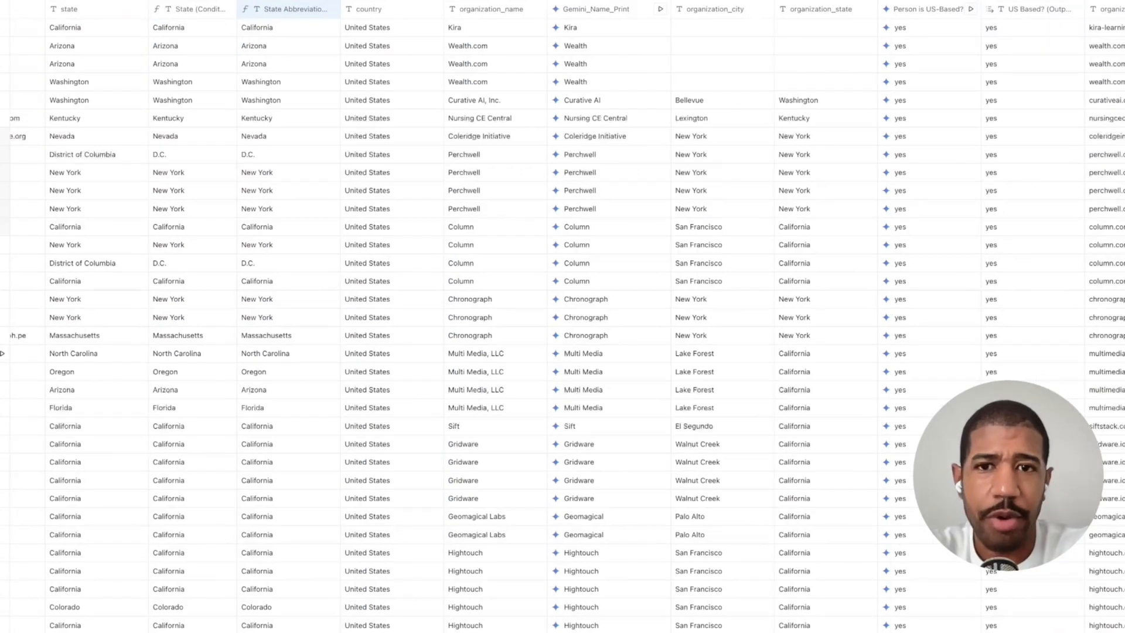
pyautogui.click(492, 10)
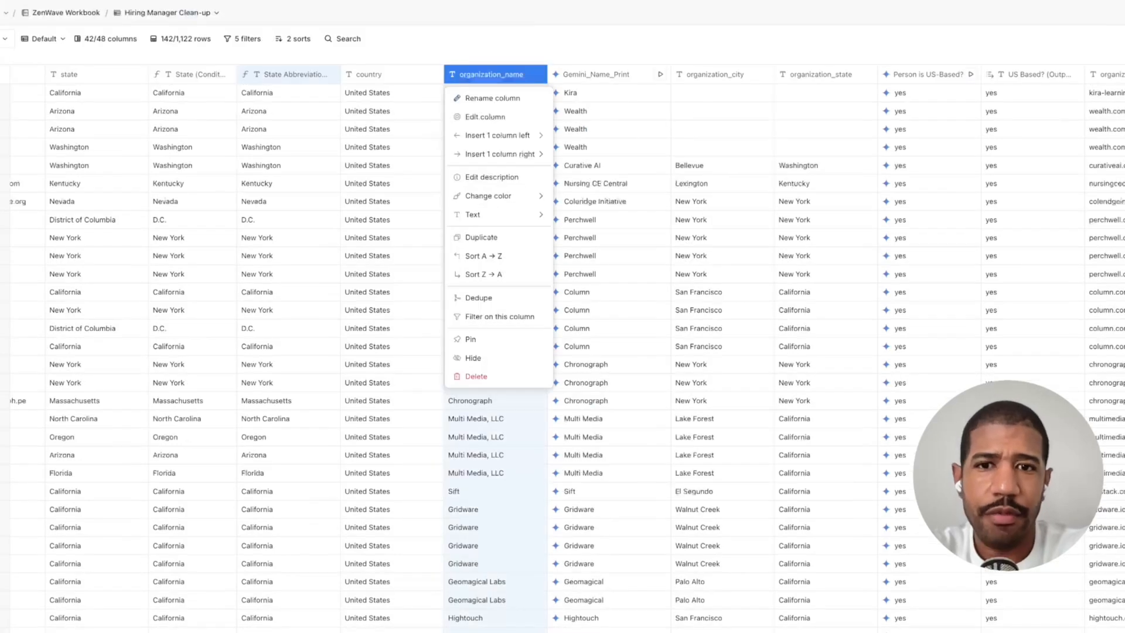
pyautogui.scroll(-3, 562, 351)
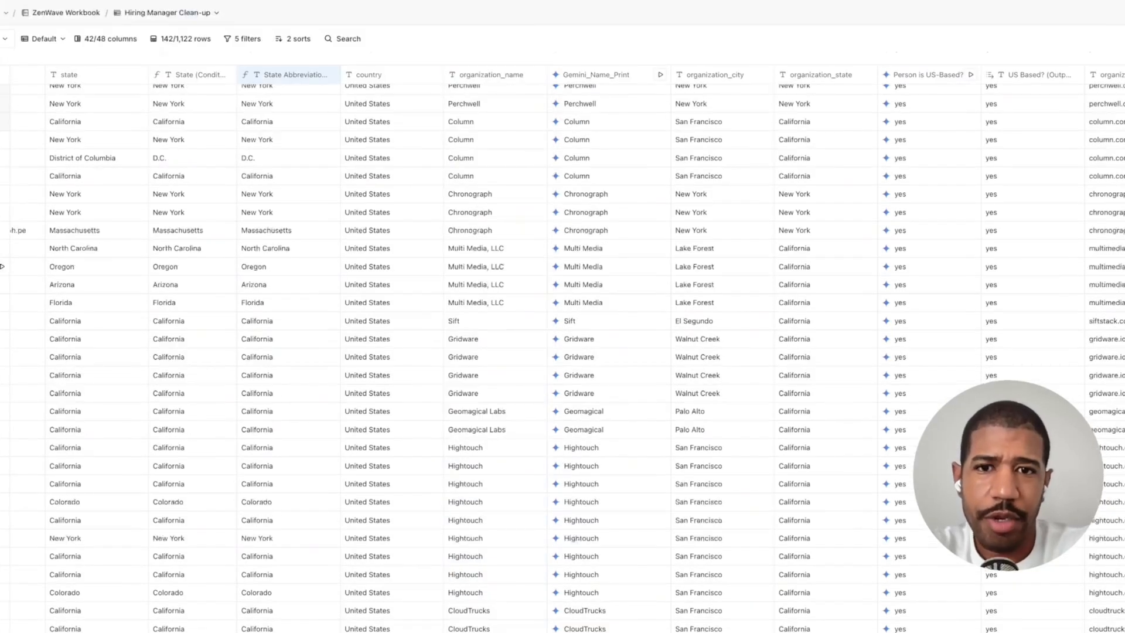
pyautogui.click(495, 267)
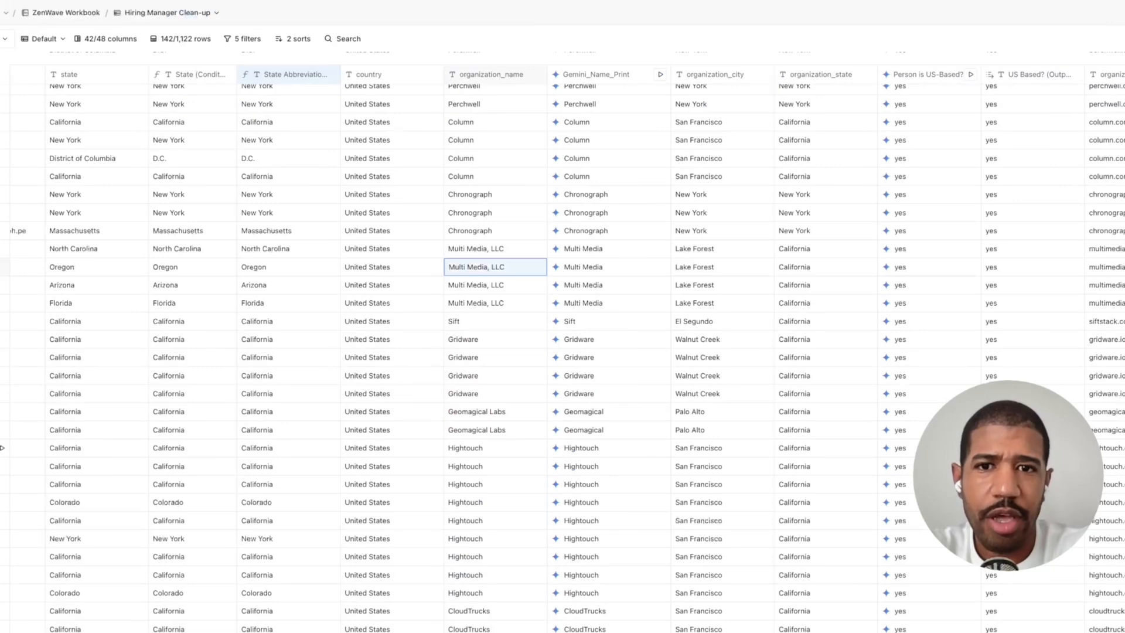
pyautogui.click(495, 285)
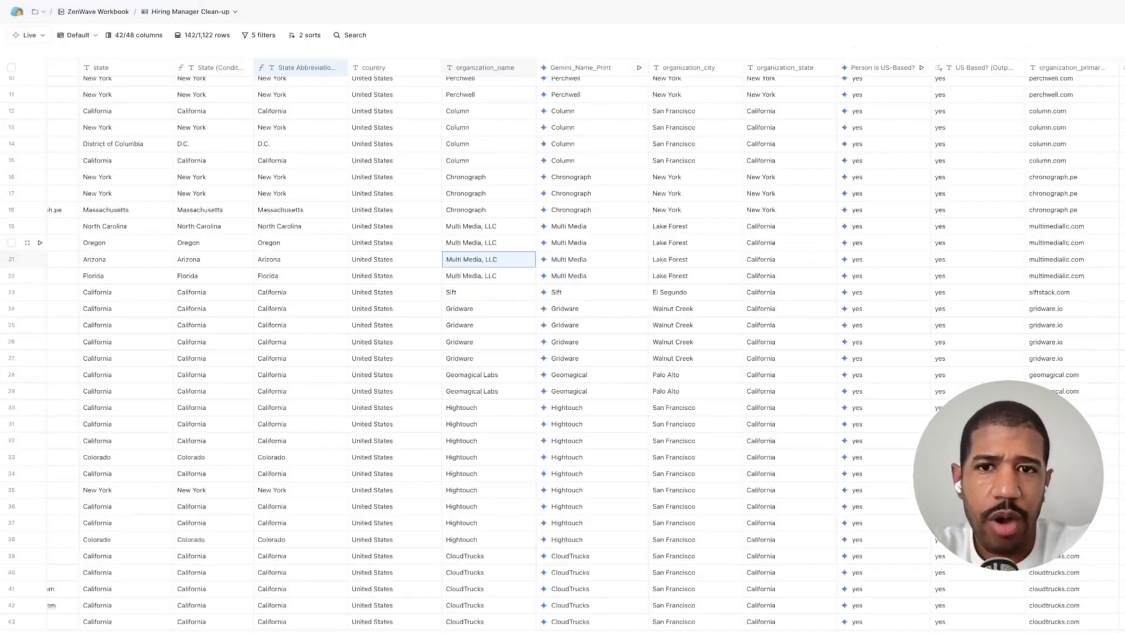
pyautogui.scroll(5, 495, 258)
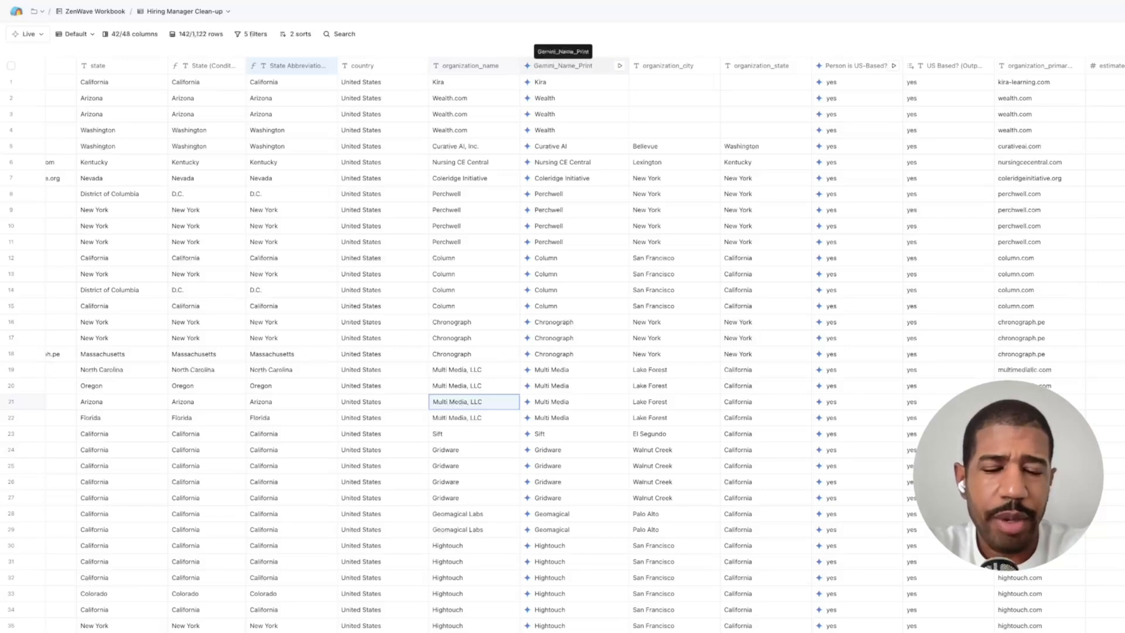
# Open the Gemini_Name_Print column's configuration, read the context, objective and instructions of its company name prompt, and close it without changes.
pyautogui.click(563, 65)
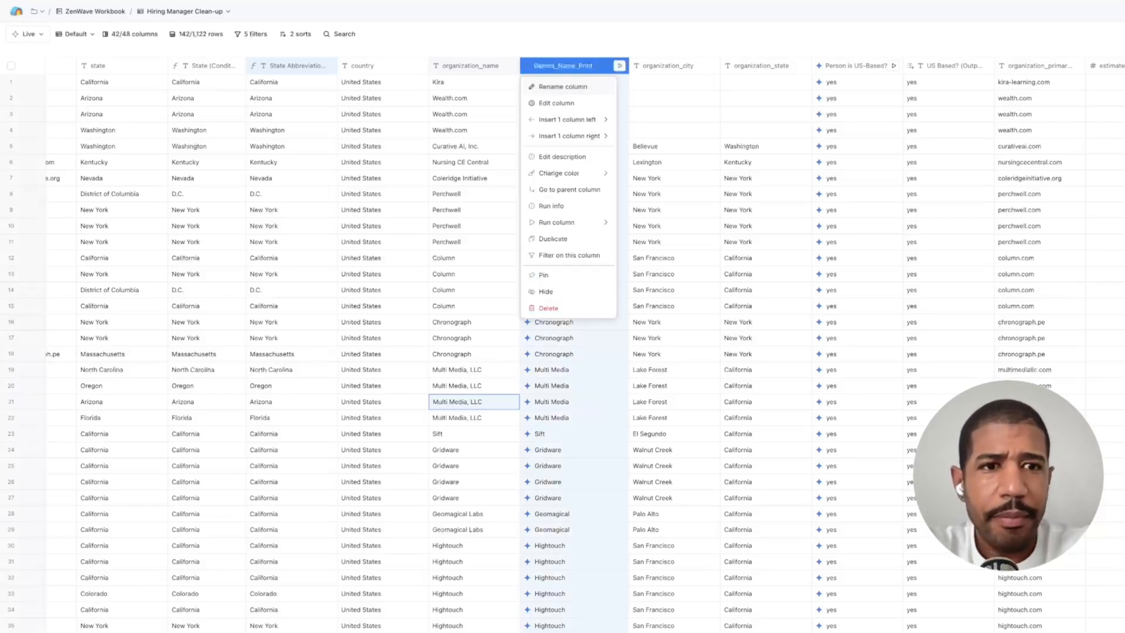
pyautogui.click(557, 103)
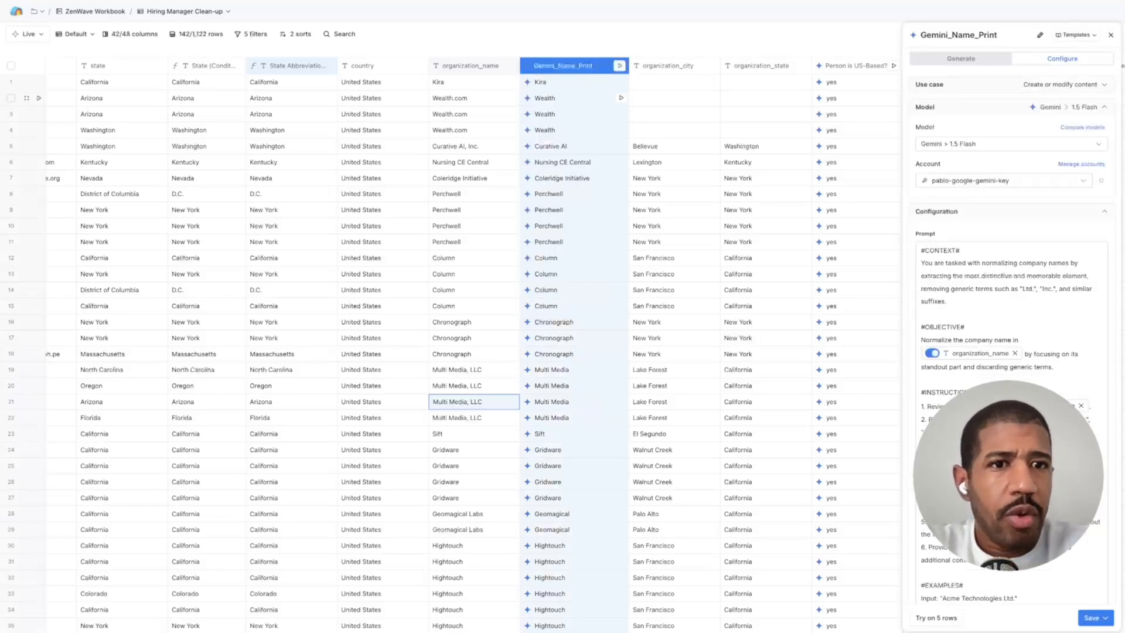
pyautogui.scroll(-3, 1012, 328)
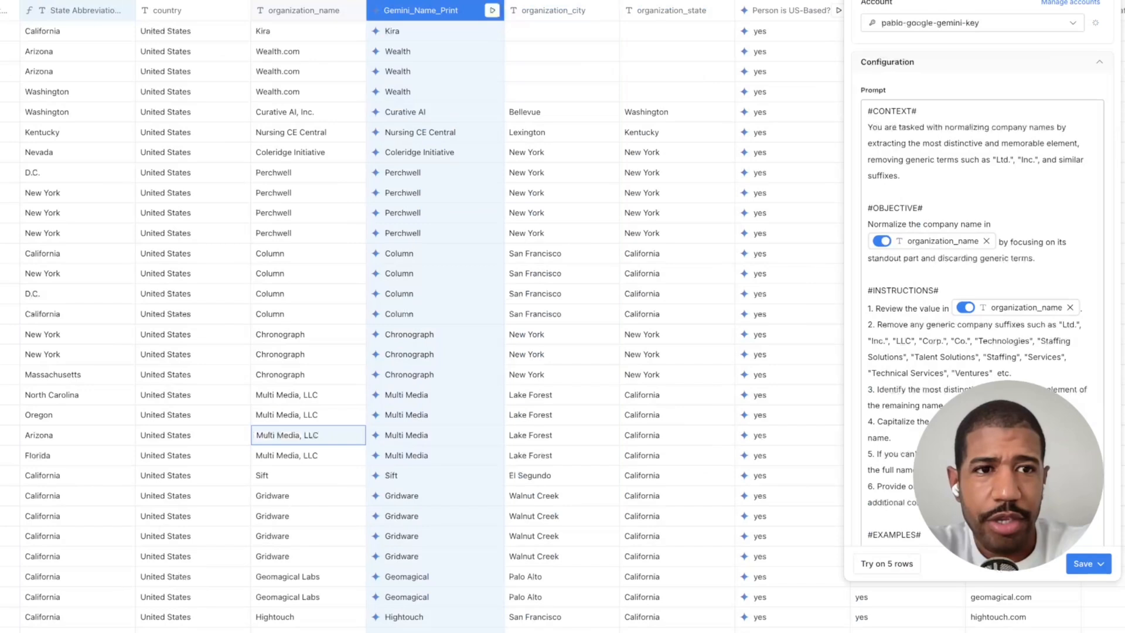
pyautogui.moveTo(979, 127); pyautogui.dragTo(978, 160)
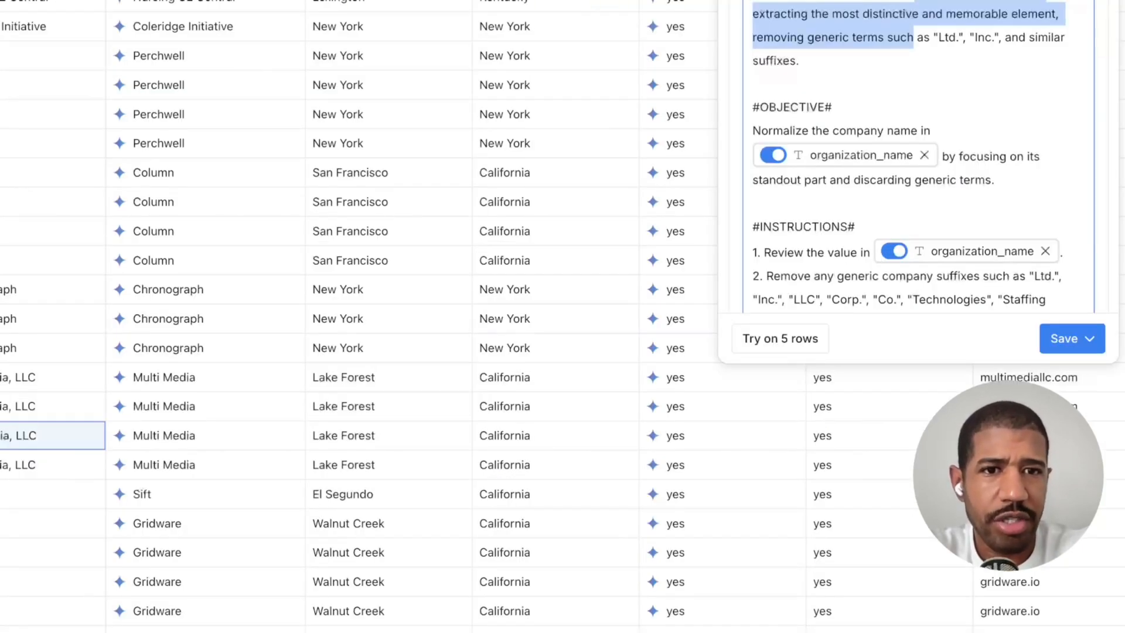
pyautogui.scroll(-1, 914, 235)
pyautogui.moveTo(852, 239); pyautogui.dragTo(937, 286)
pyautogui.click(978, 262)
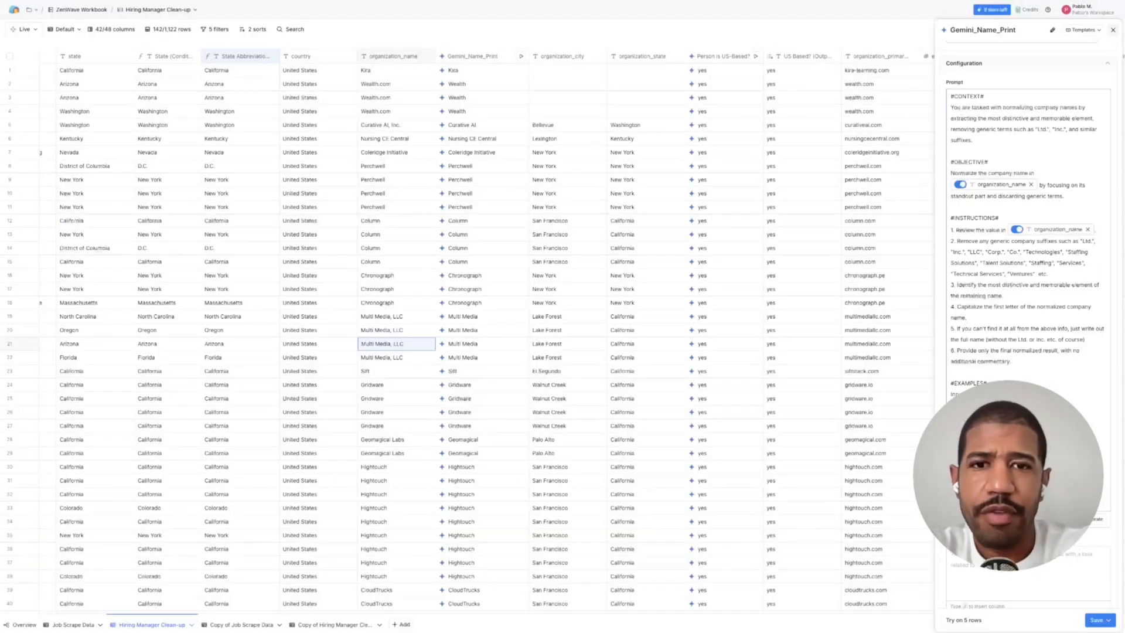
pyautogui.click(1113, 30)
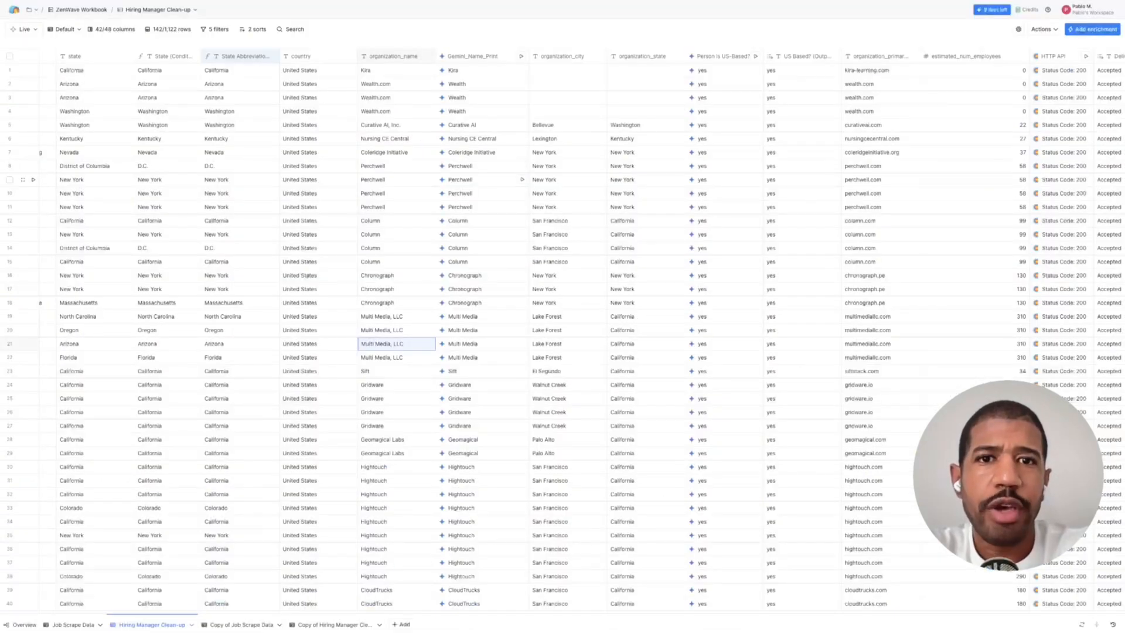
pyautogui.hscroll(3, 563, 329)
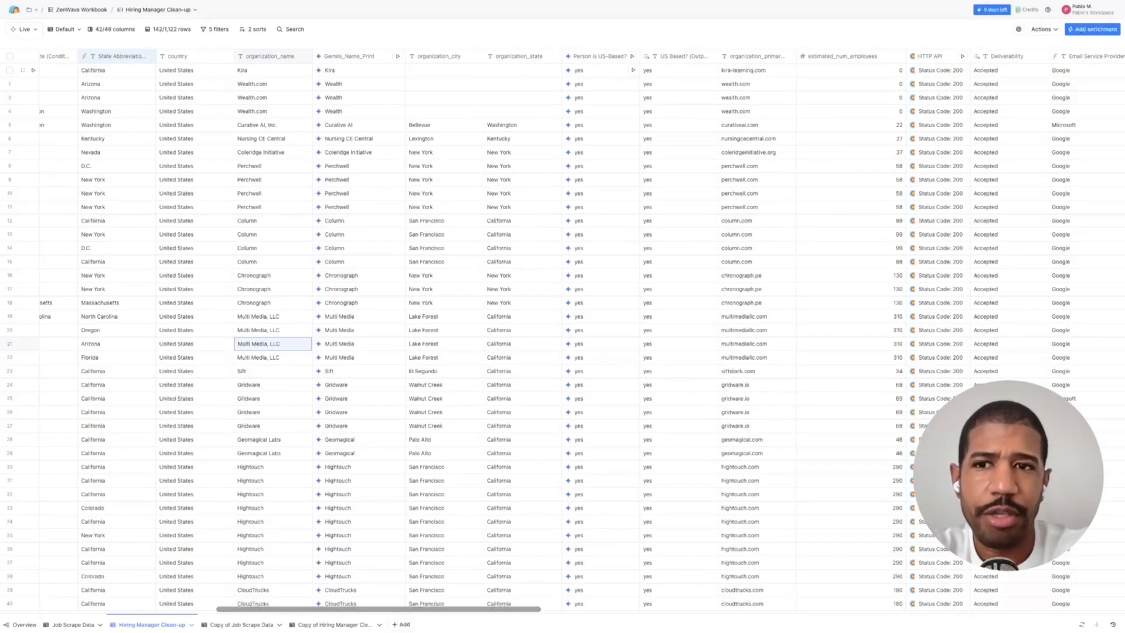
pyautogui.hscroll(-1, 562, 328)
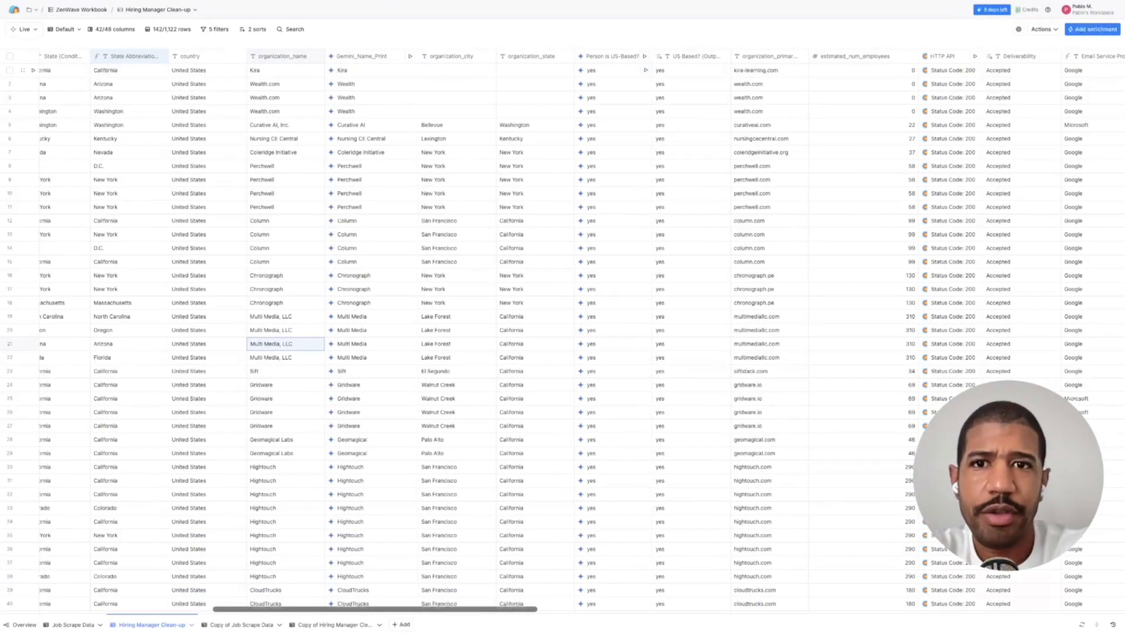
pyautogui.hscroll(-4, 563, 328)
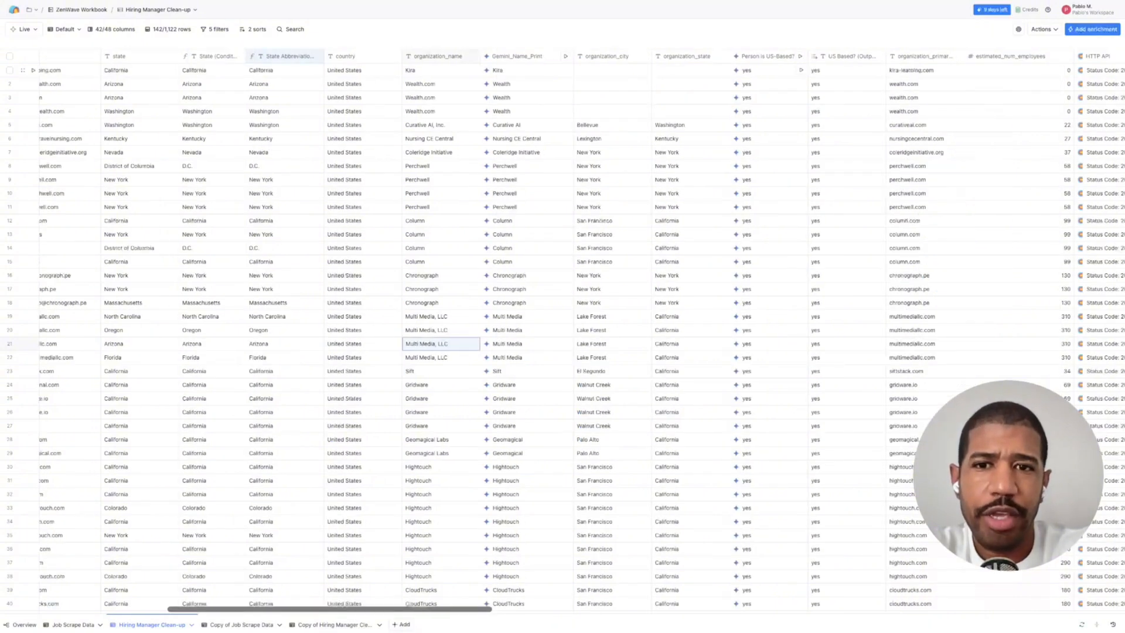
pyautogui.hscroll(-4, 562, 328)
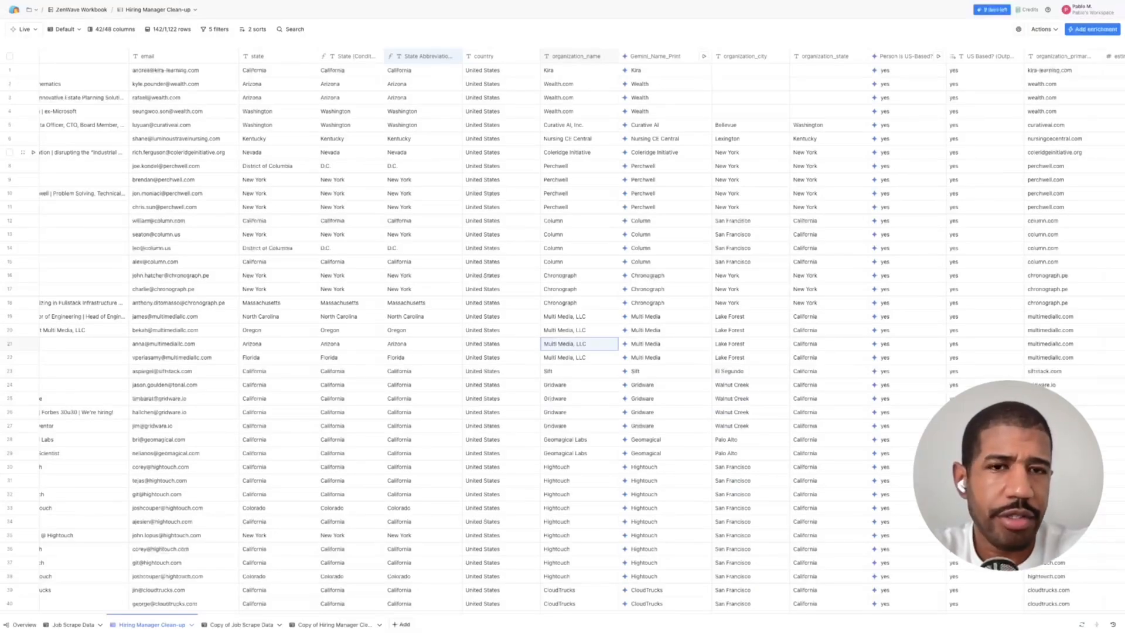
pyautogui.hscroll(1, 580, 331)
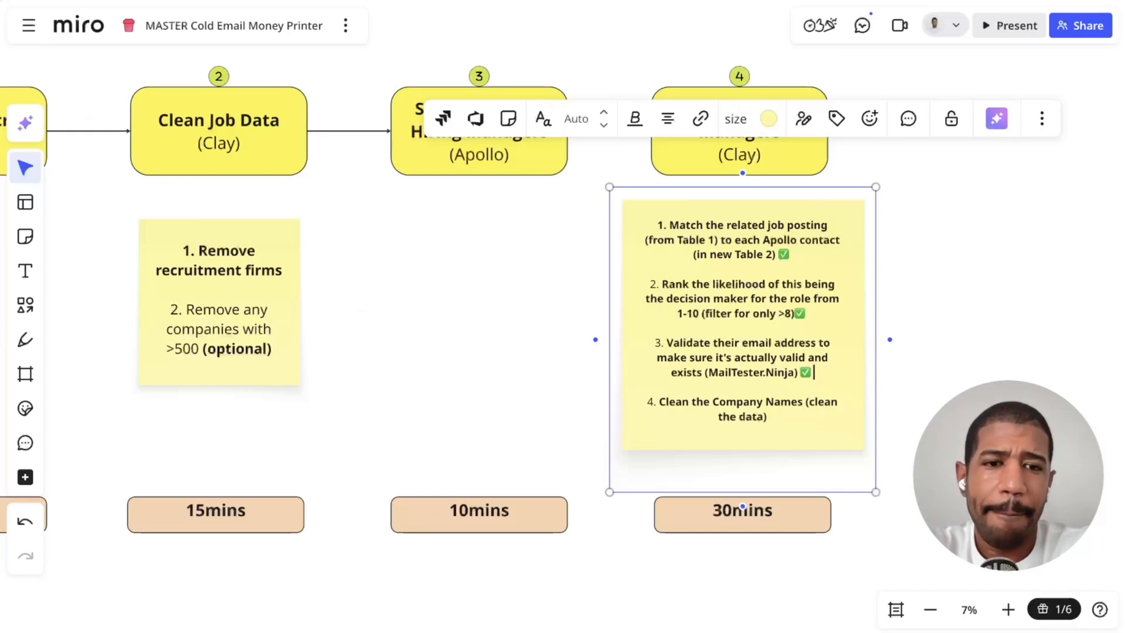
# In Miro, copy the green check mark from item 3 of the Clean-Up Hiring Managers note to the end of item 4, Clean the Company Names.
pyautogui.hotkey('shift', 'Left')
pyautogui.hotkey('ctrl', 'c')
pyautogui.click(767, 417)
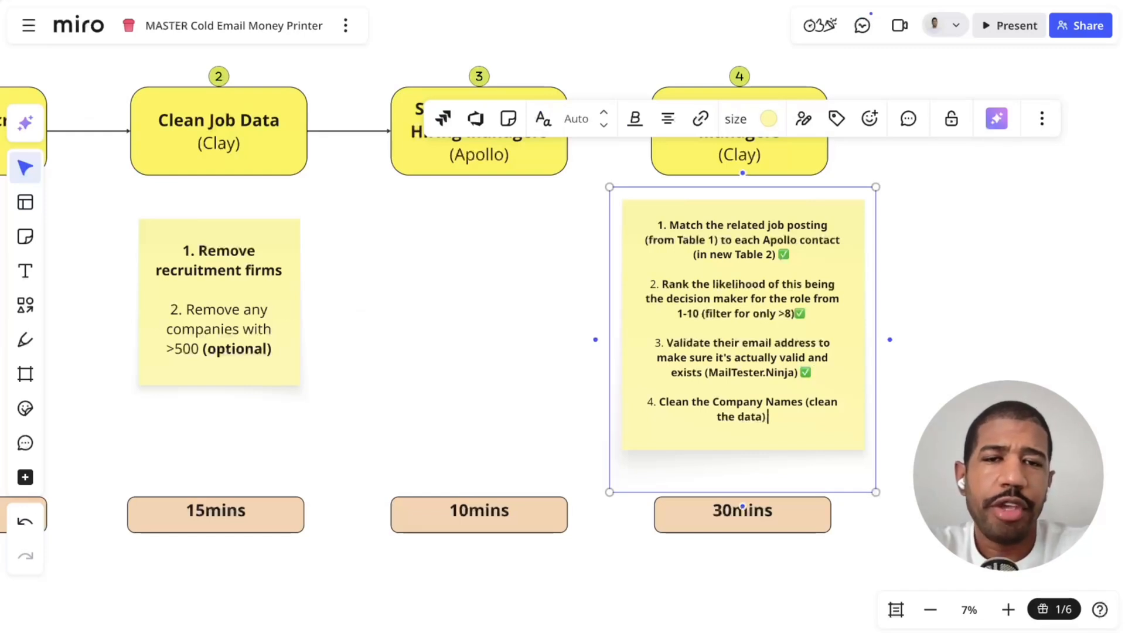
pyautogui.hotkey('ctrl', 'v')
pyautogui.press('Escape')
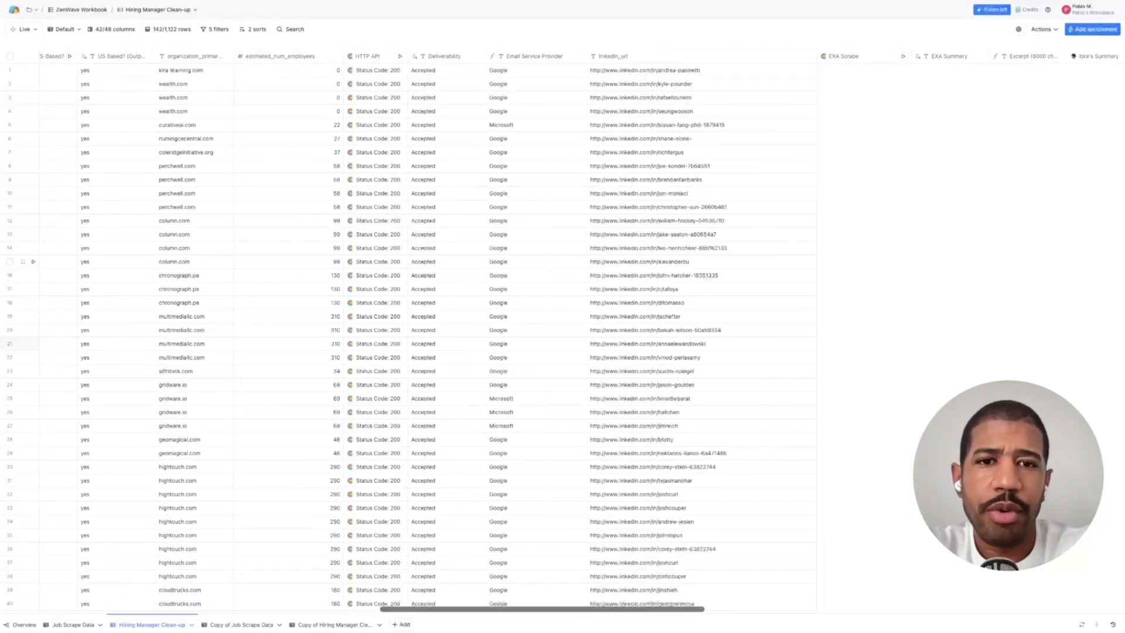
# Review the Hiring Manager Clean-up table's company, deliverability, LinkedIn, EXA Scrape and personalization columns, returning to the contact name and title columns.
pyautogui.hscroll(2, 563, 332)
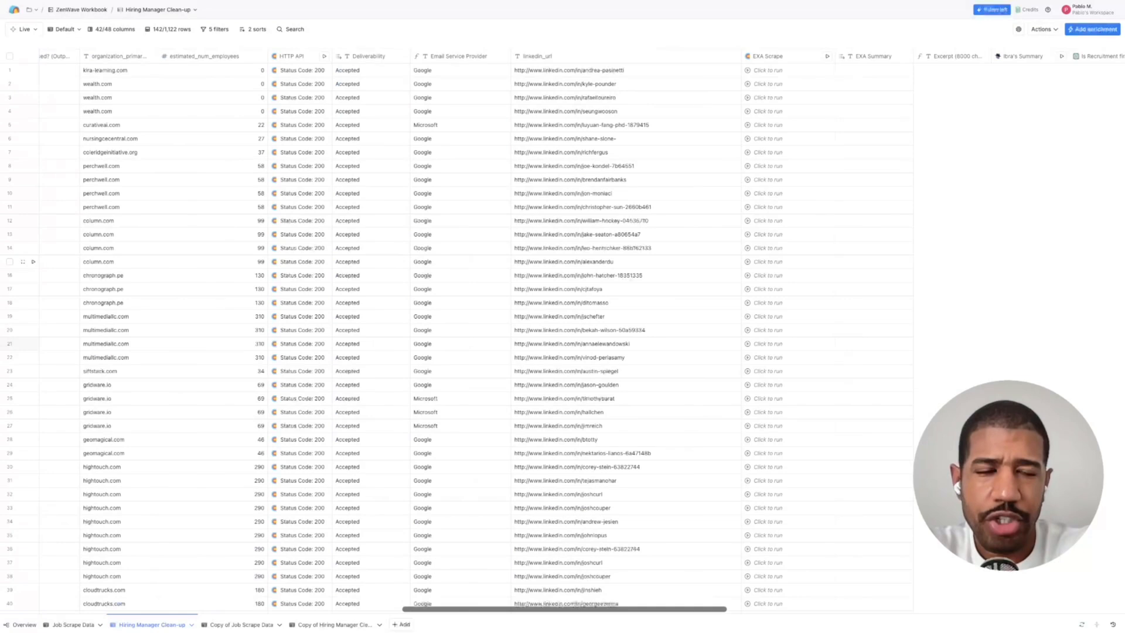
pyautogui.hscroll(3, 562, 333)
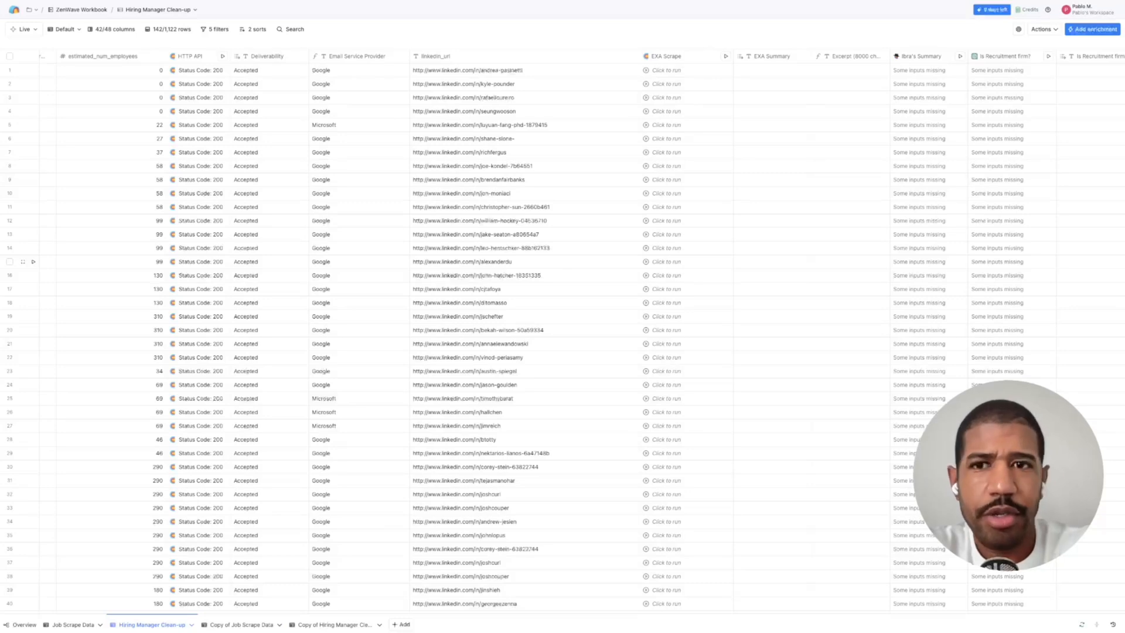
pyautogui.hscroll(-4, 563, 333)
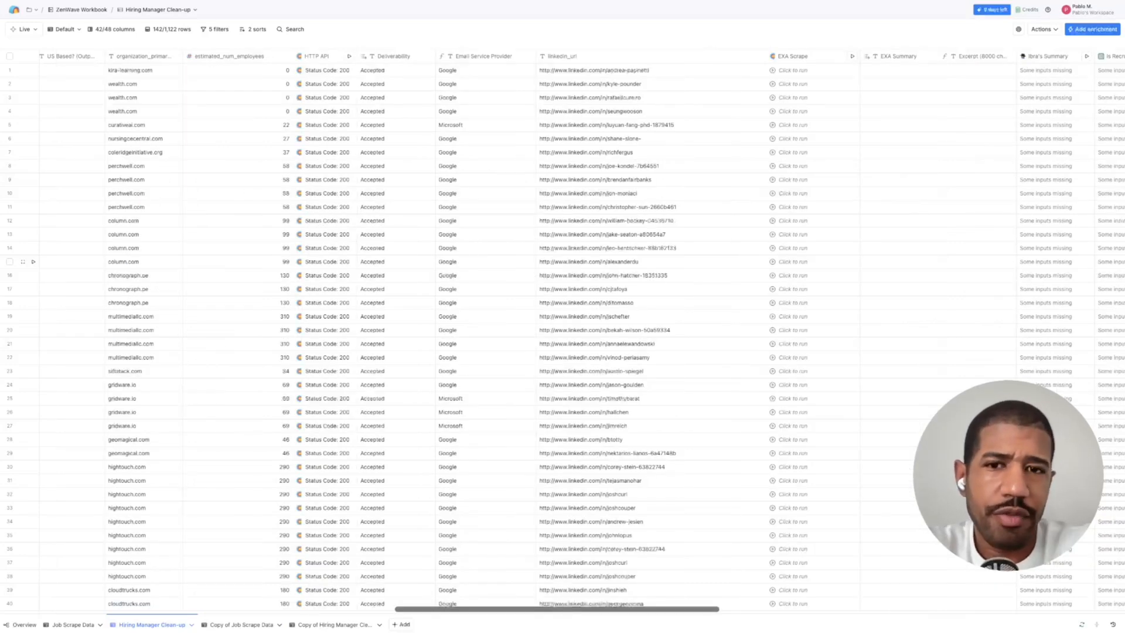
pyautogui.hscroll(-20, 563, 332)
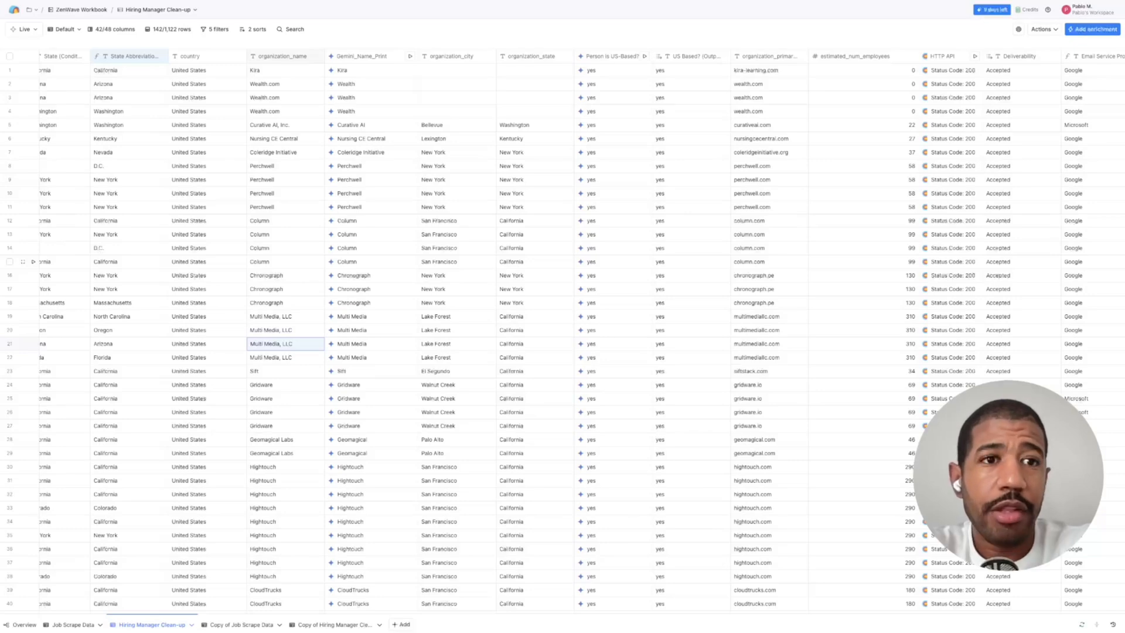
pyautogui.hscroll(12, 563, 333)
pyautogui.hscroll(1, 562, 333)
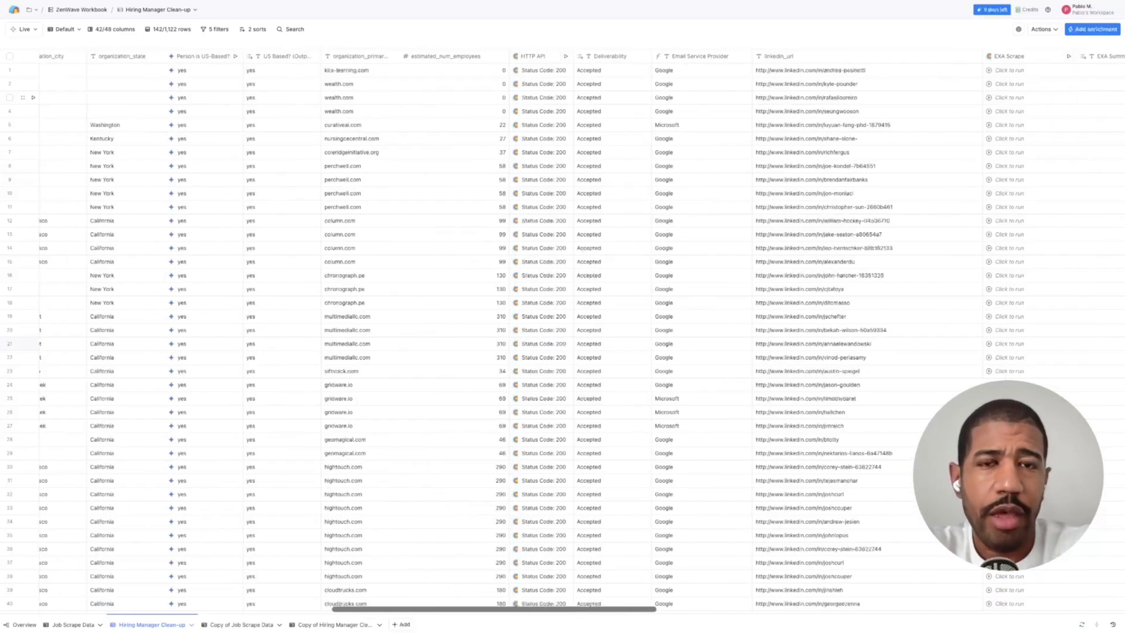
pyautogui.hscroll(10, 582, 330)
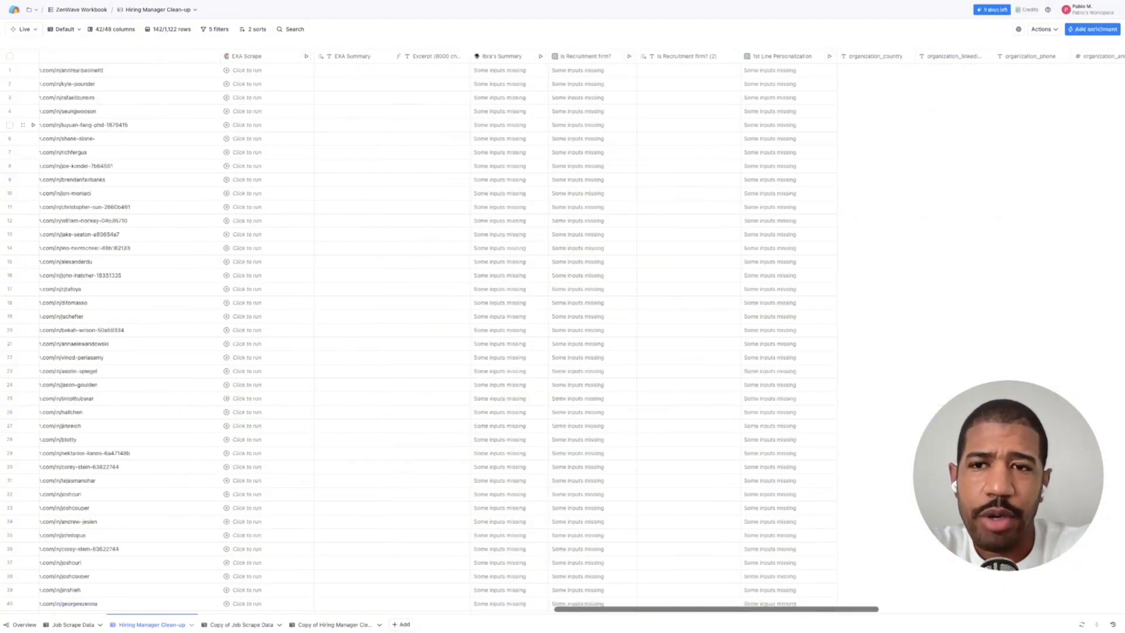
pyautogui.hscroll(-10, 582, 331)
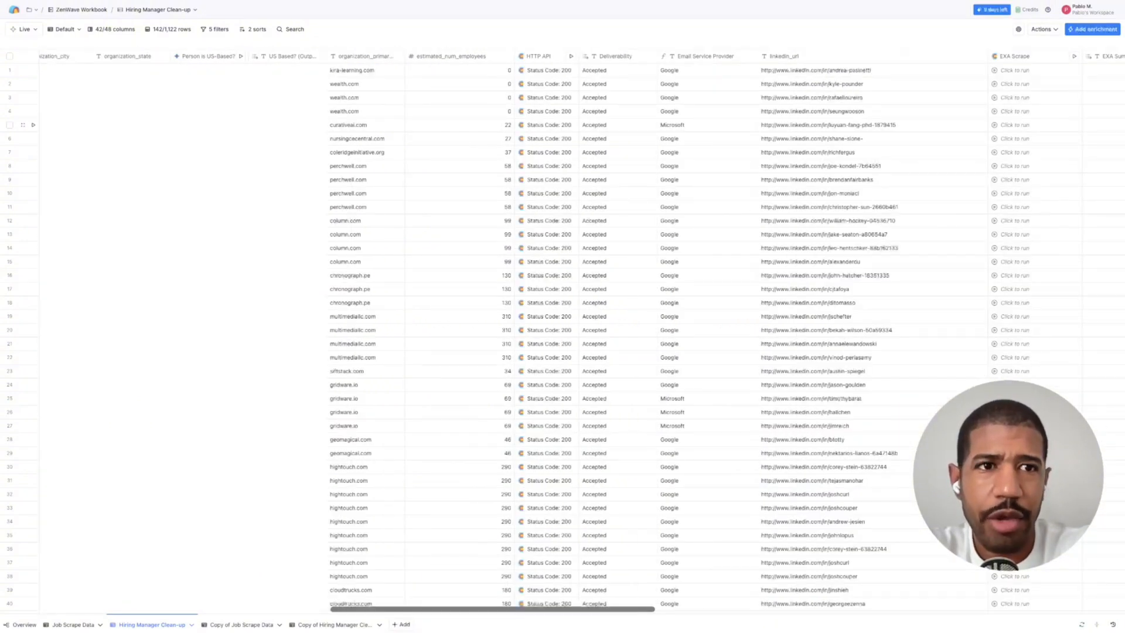
pyautogui.hscroll(-10, 582, 331)
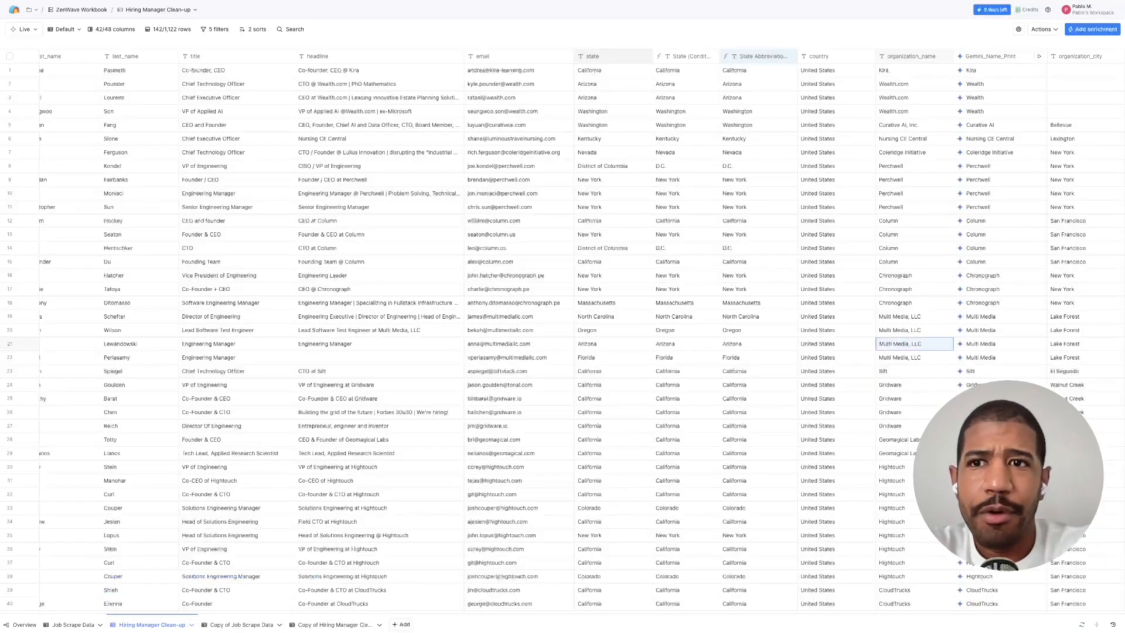
pyautogui.hscroll(-3, 555, 331)
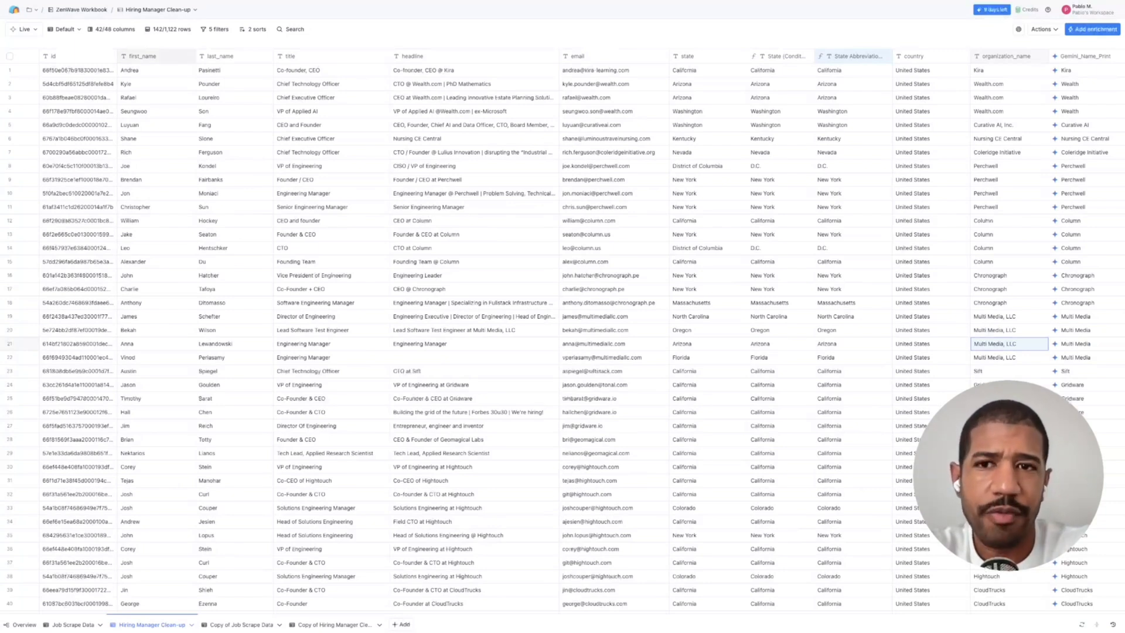
# Examine the contact data from first_name through organization details to Open Job Title, job description and Likelihood Score.
pyautogui.click(143, 56)
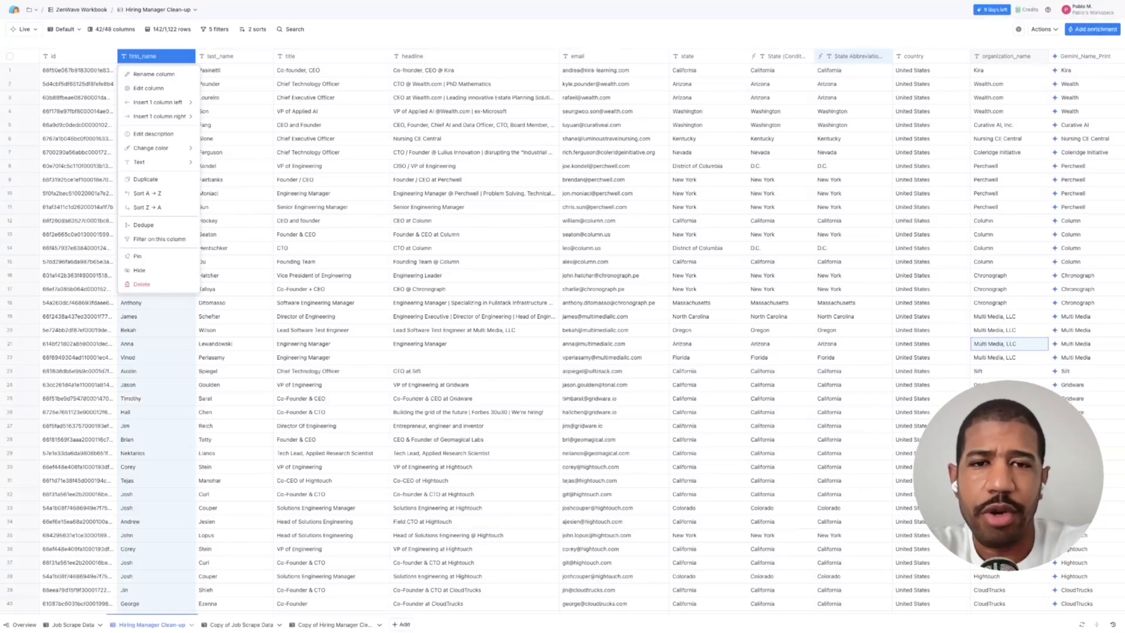
pyautogui.press('Escape')
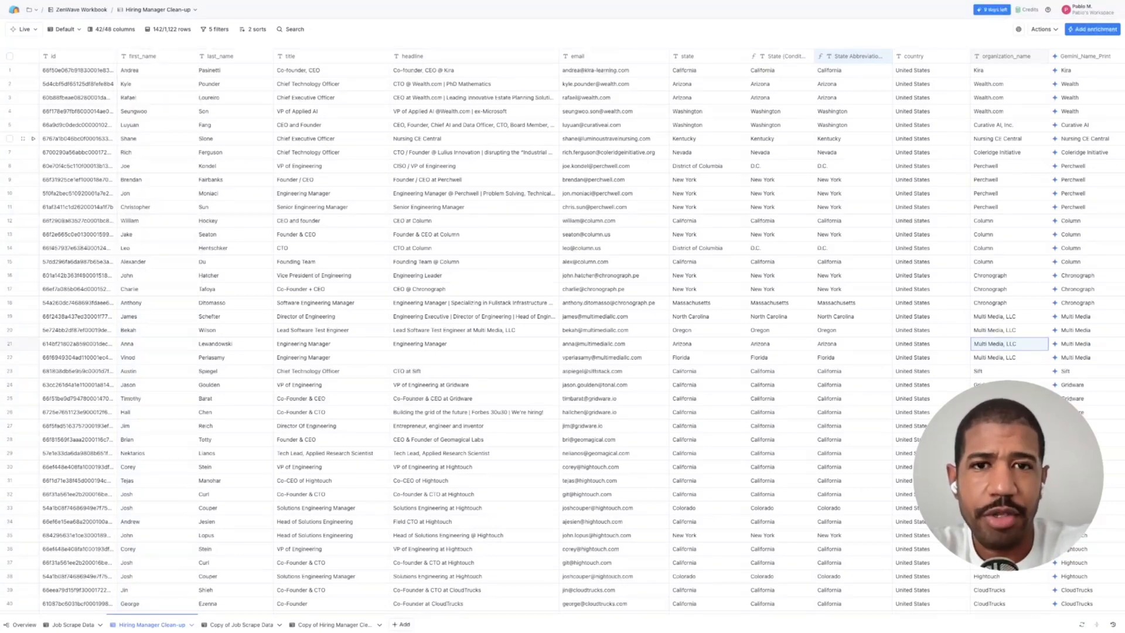
pyautogui.hscroll(5, 563, 328)
pyautogui.hscroll(3, 562, 329)
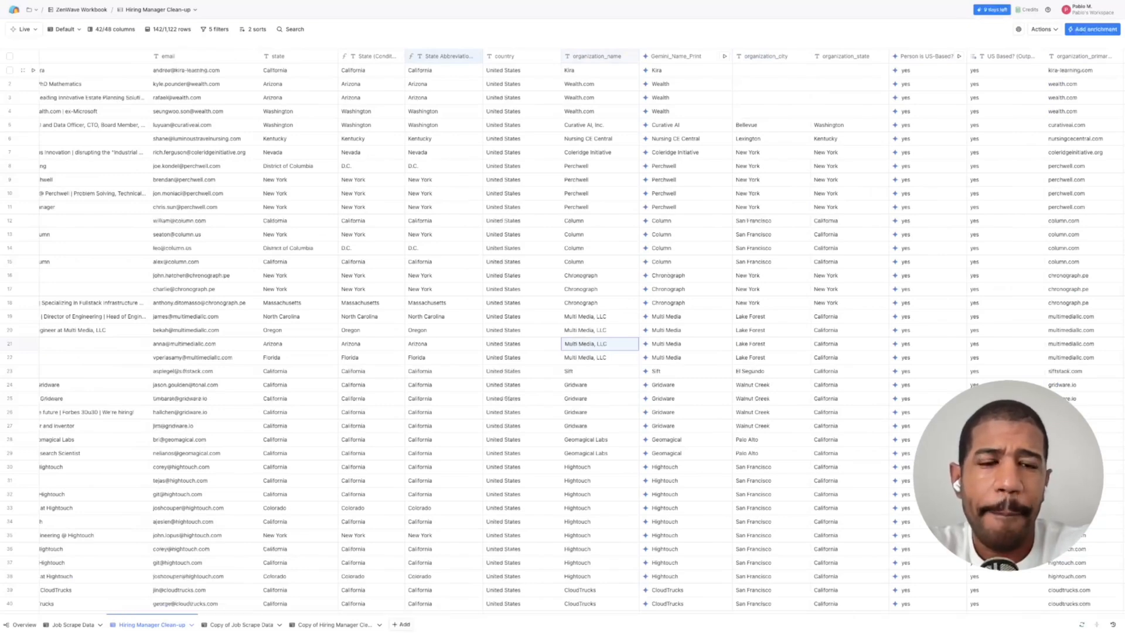
pyautogui.hscroll(6, 563, 328)
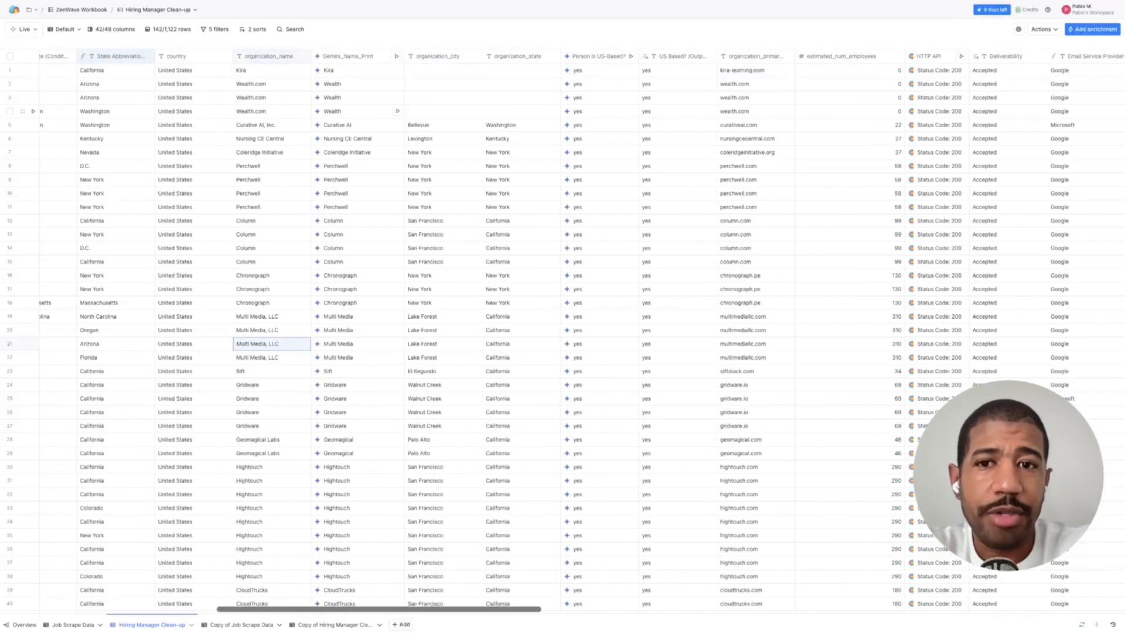
pyautogui.hscroll(12, 562, 328)
pyautogui.hscroll(9, 563, 328)
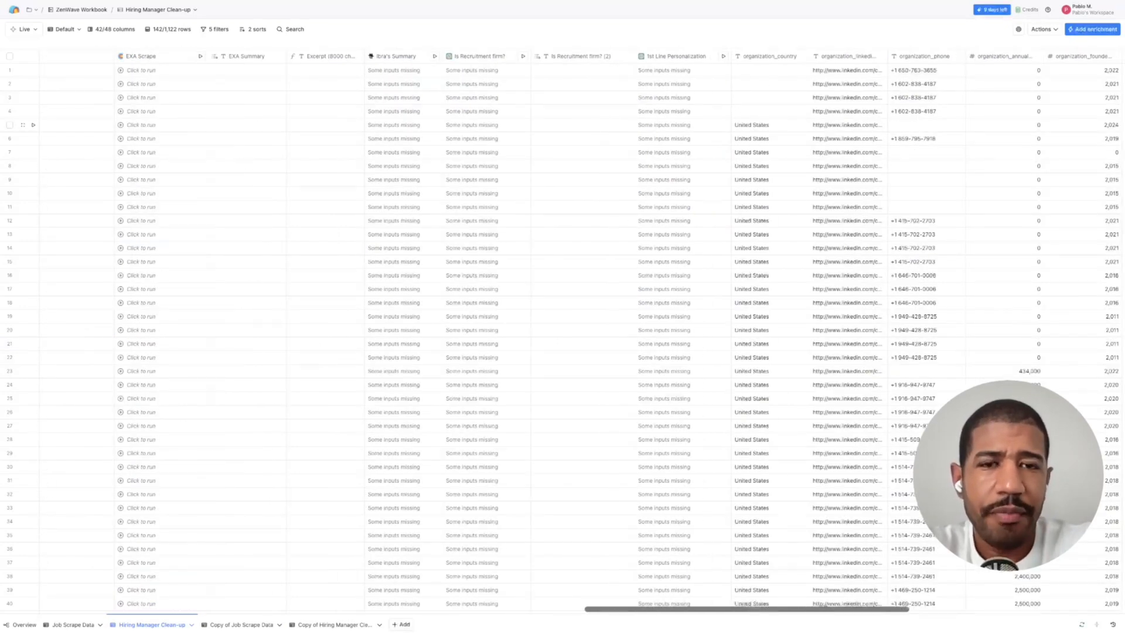
pyautogui.hscroll(9, 563, 328)
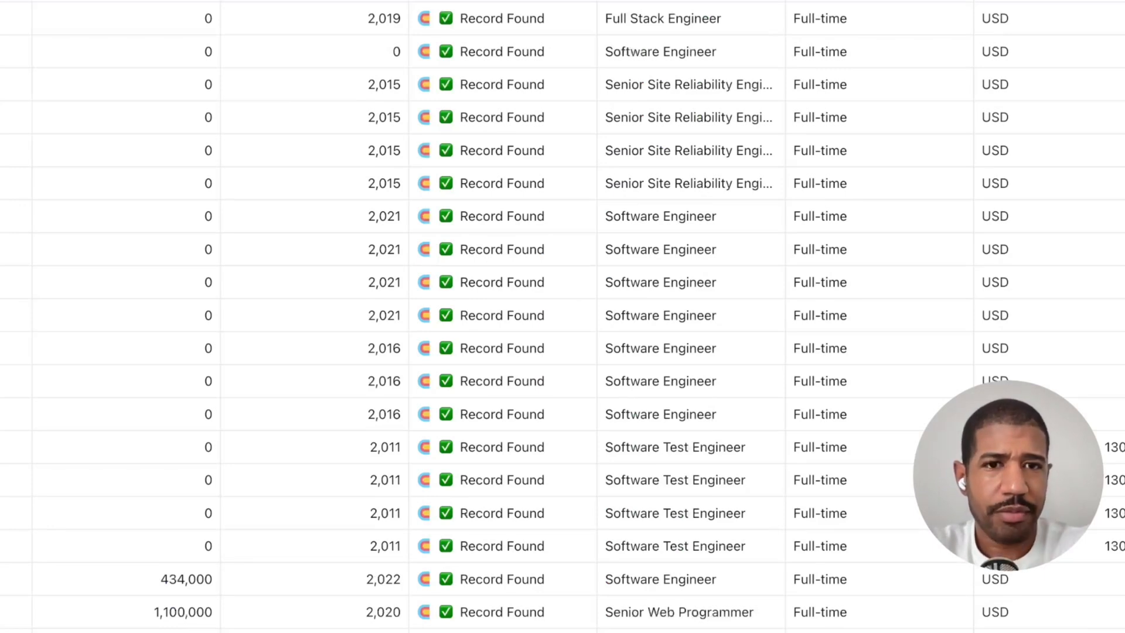
pyautogui.click(691, 249)
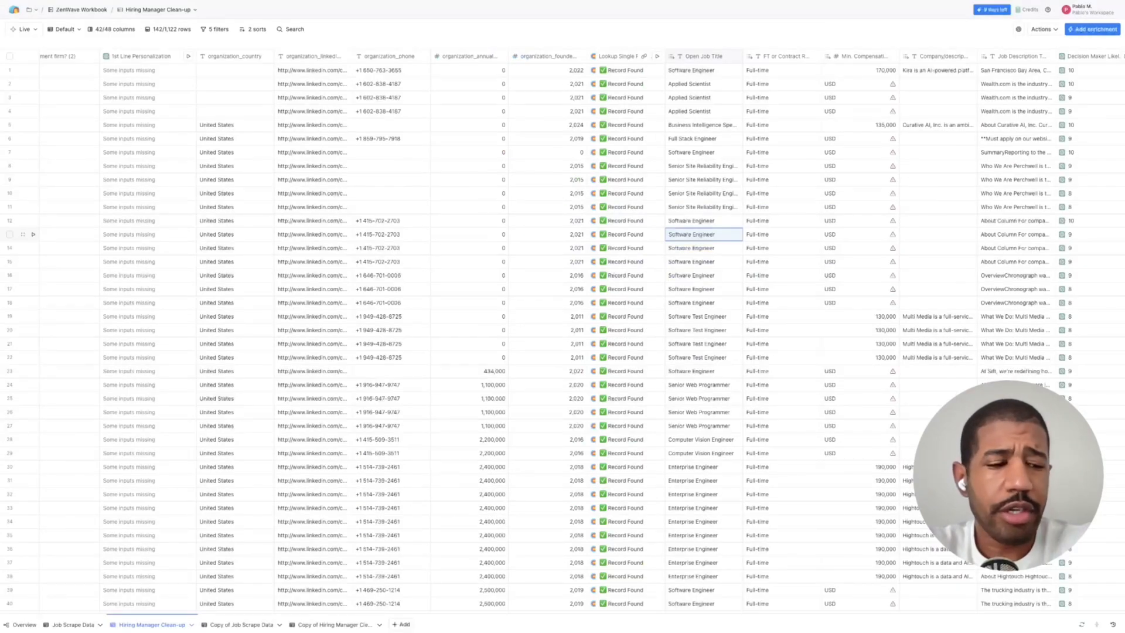
pyautogui.hscroll(5, 586, 328)
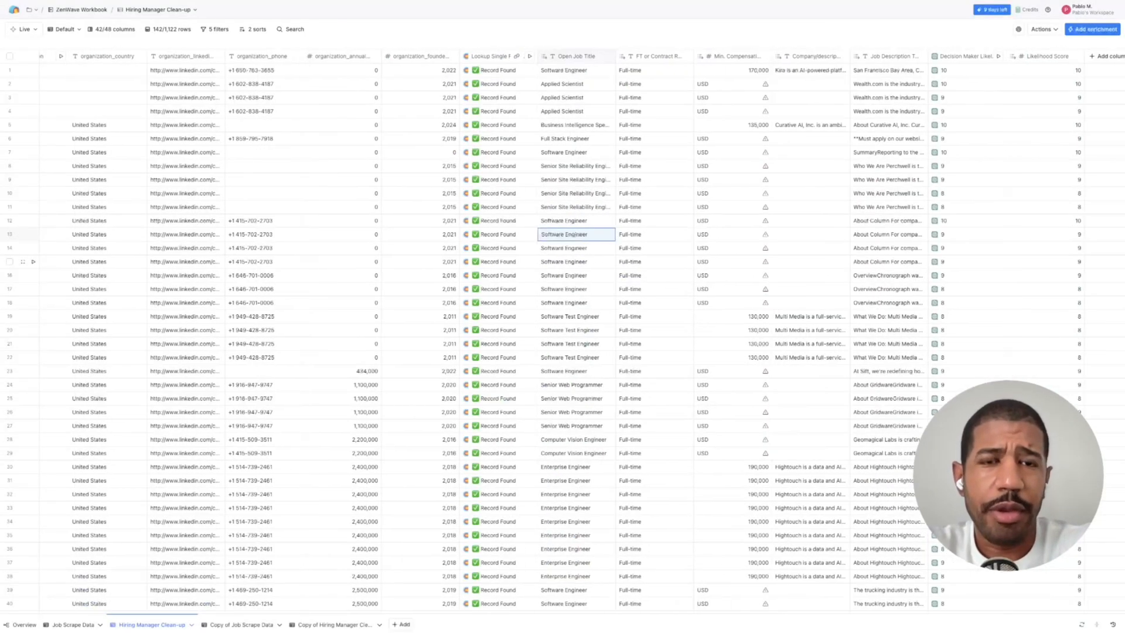
pyautogui.hscroll(1, 563, 328)
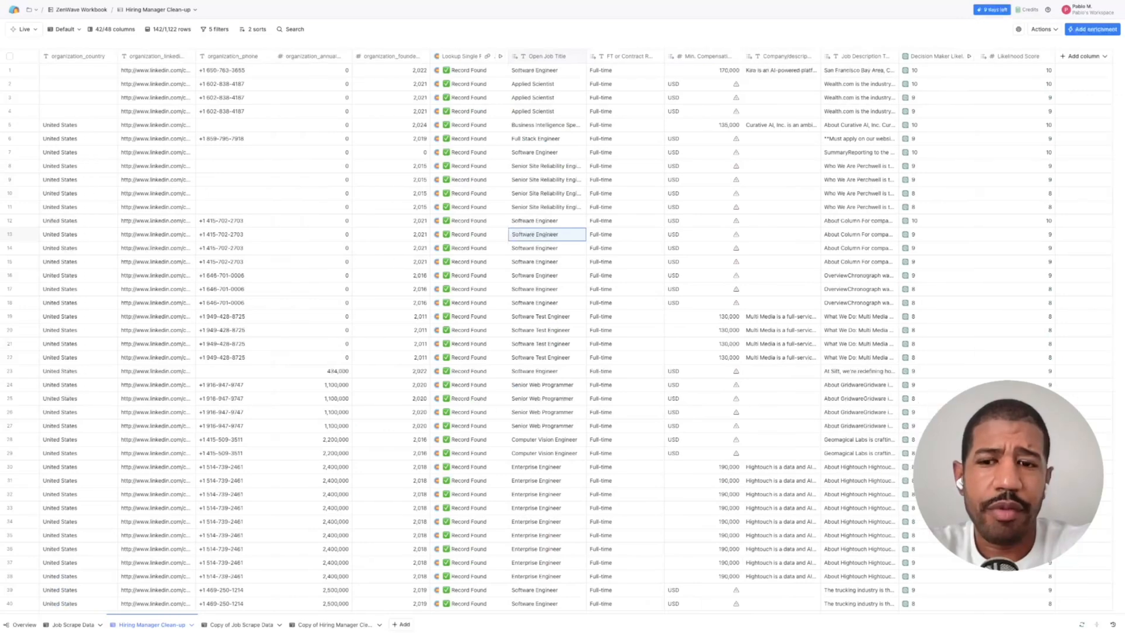
# Switch to the Miro board and duplicate the Clean Job Data sticky note, placing the copy beneath the 15mins time box.
pyautogui.hotkey('ctrl', 'Tab')
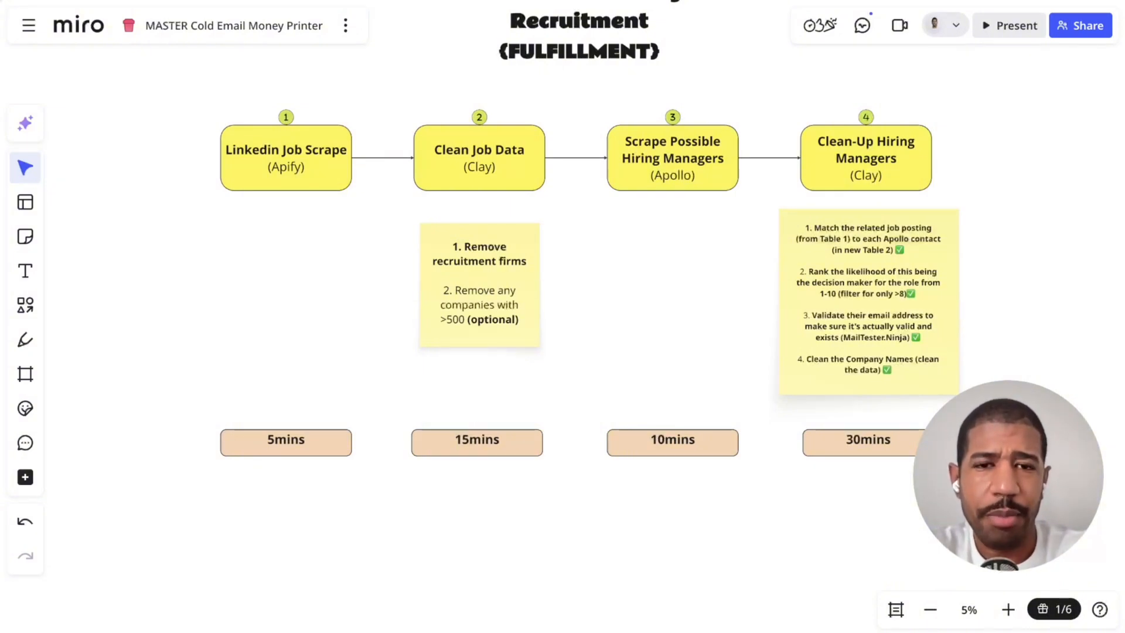
pyautogui.scroll(1, 566, 419)
pyautogui.scroll(-3, 565, 419)
pyautogui.scroll(2, 566, 419)
pyautogui.scroll(-1, 566, 419)
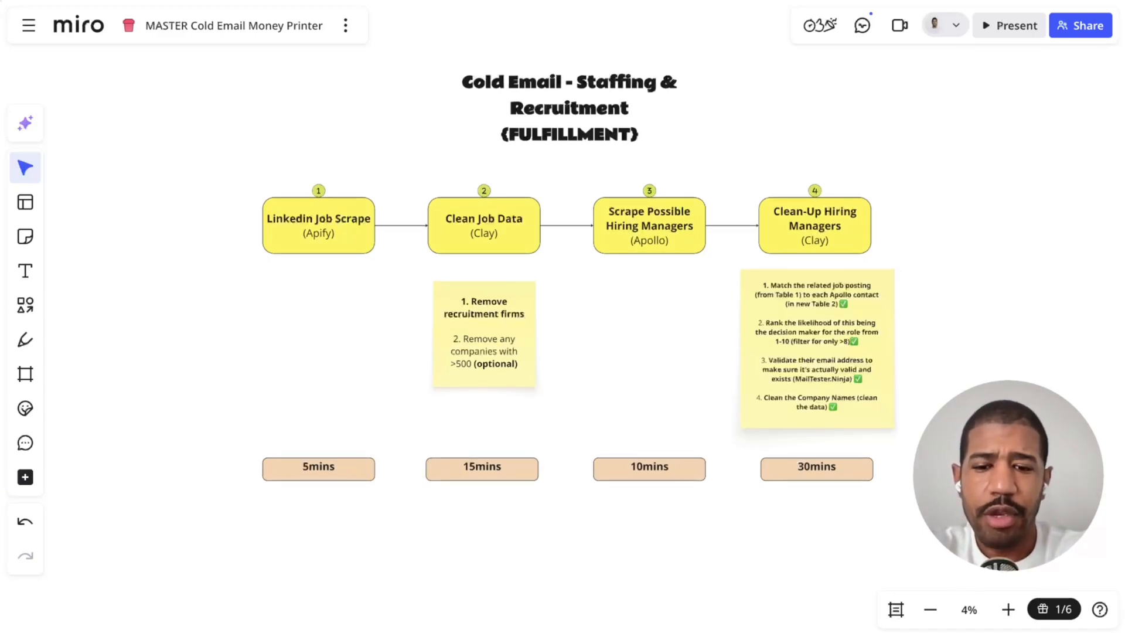
pyautogui.click(484, 335)
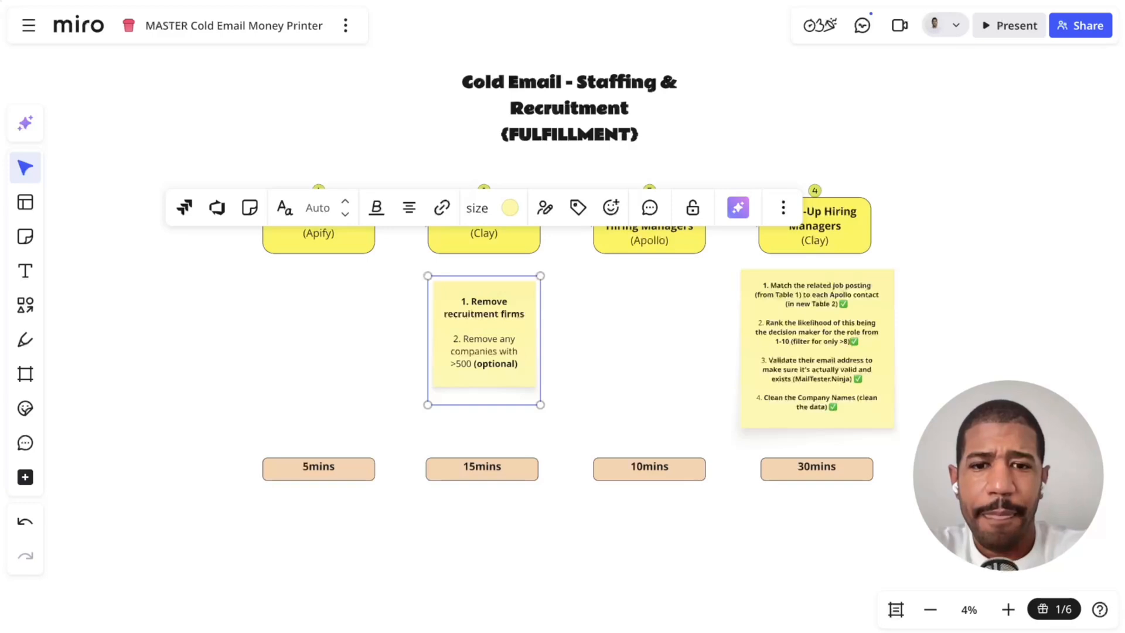
pyautogui.hotkey('ctrl', 'v')
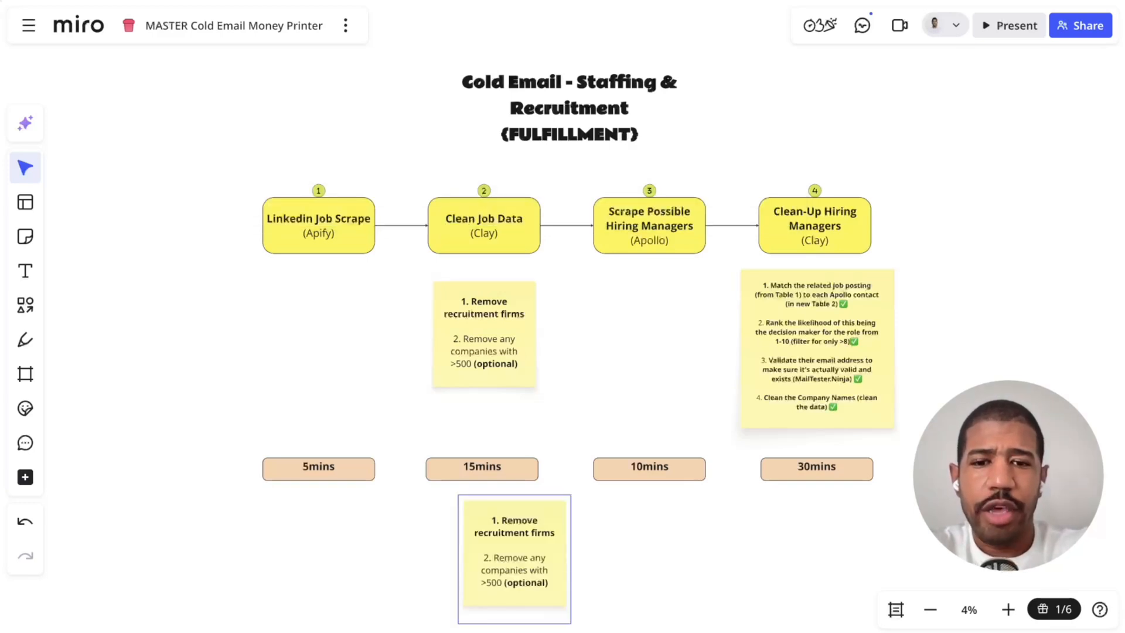
# Replace the duplicated note's text with "ADJUST CAMPAIGN BY PLAYING WITH DIFFERENT COMPANY SIZES,".
pyautogui.press('Return')
pyautogui.write('ADJUST CAMP')
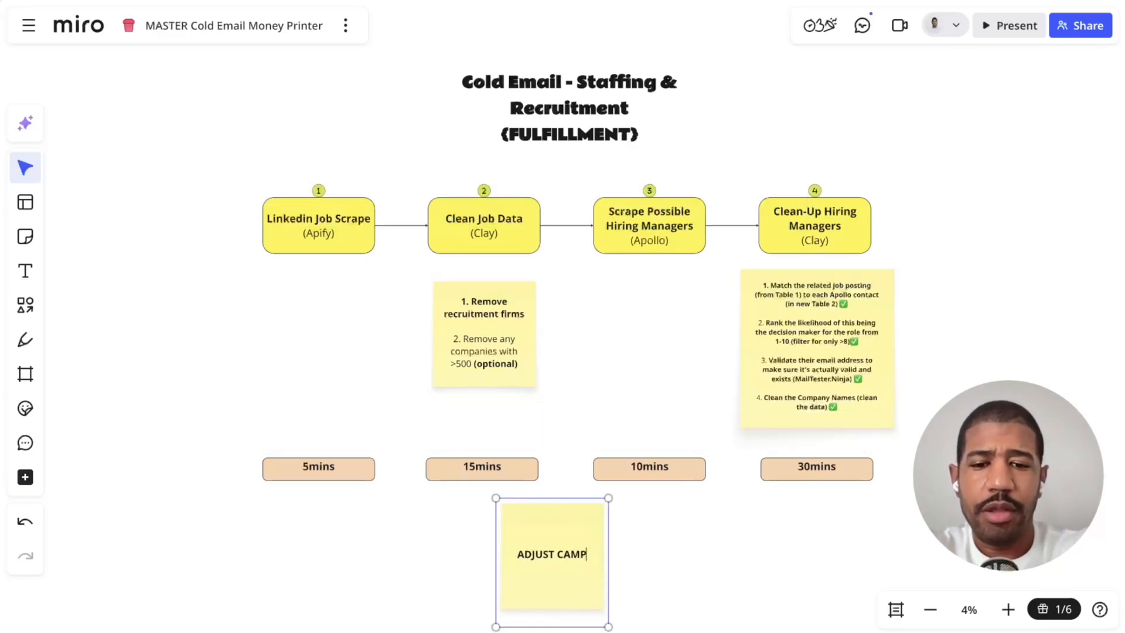
pyautogui.write('AIGN BY PLAYING WITH')
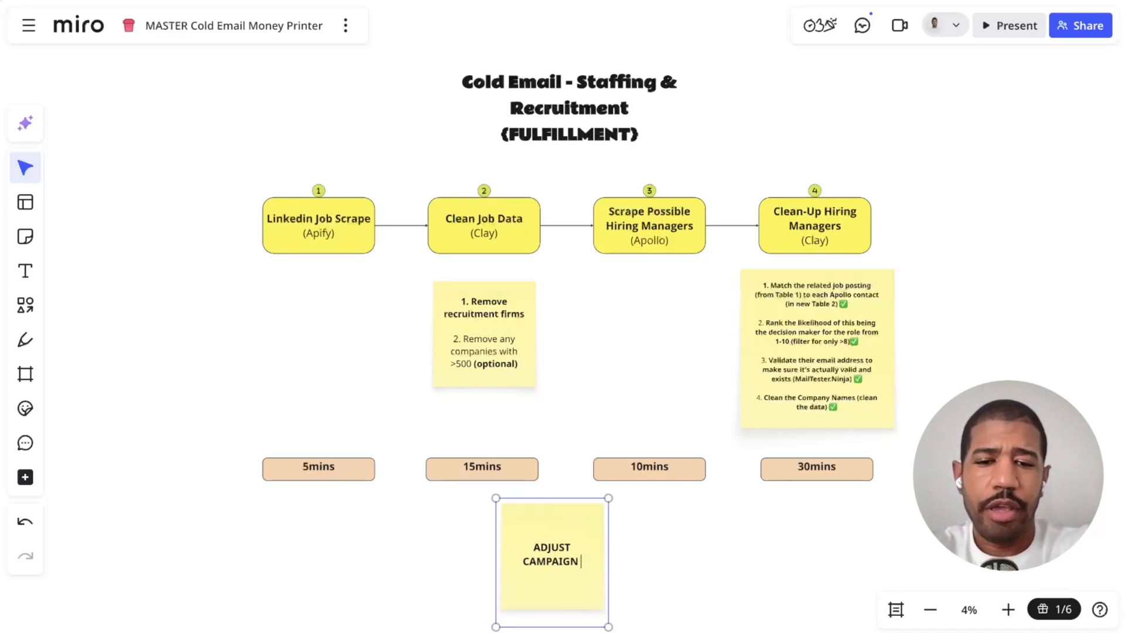
pyautogui.write(' DIFFERENT COMPANI')
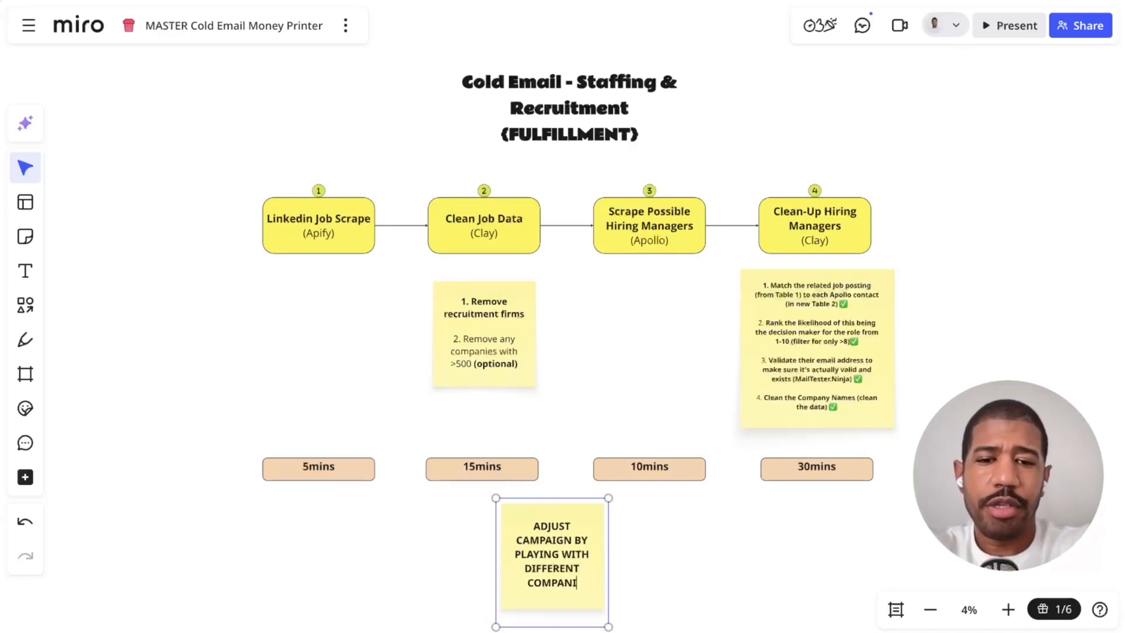
pyautogui.press('BackSpace')
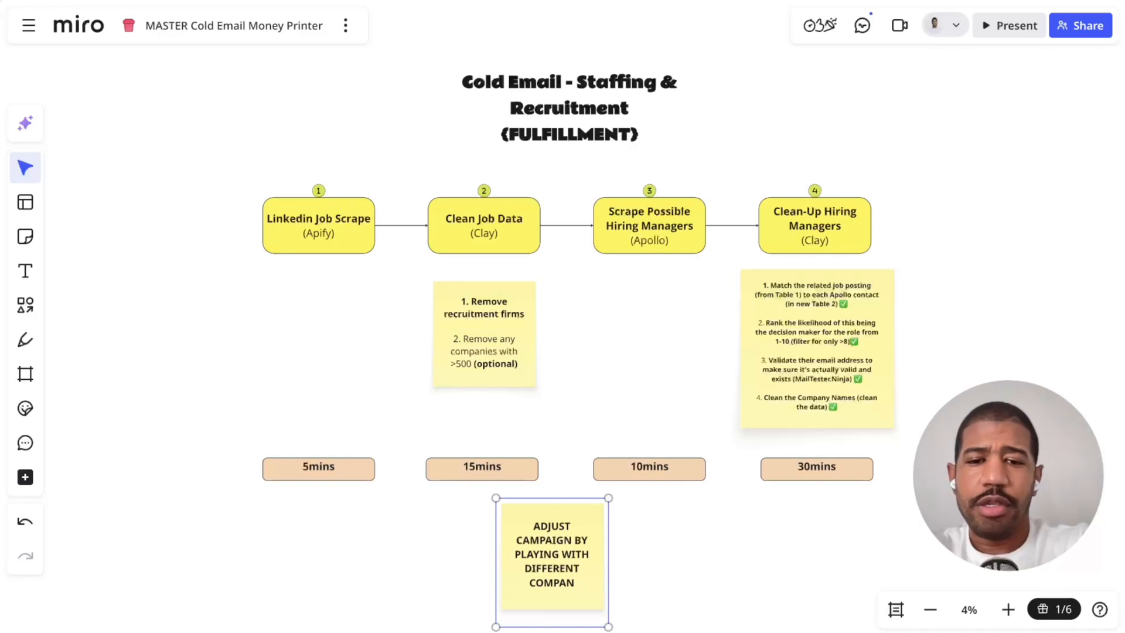
pyautogui.write('COMPANY SIZ')
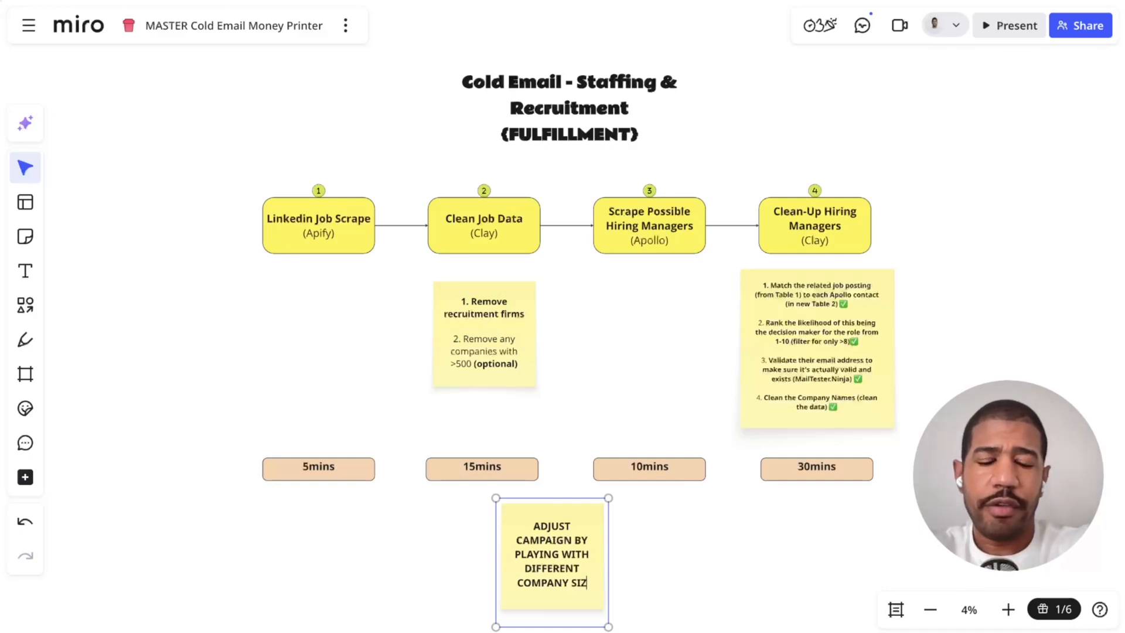
pyautogui.write('ES, JOB')
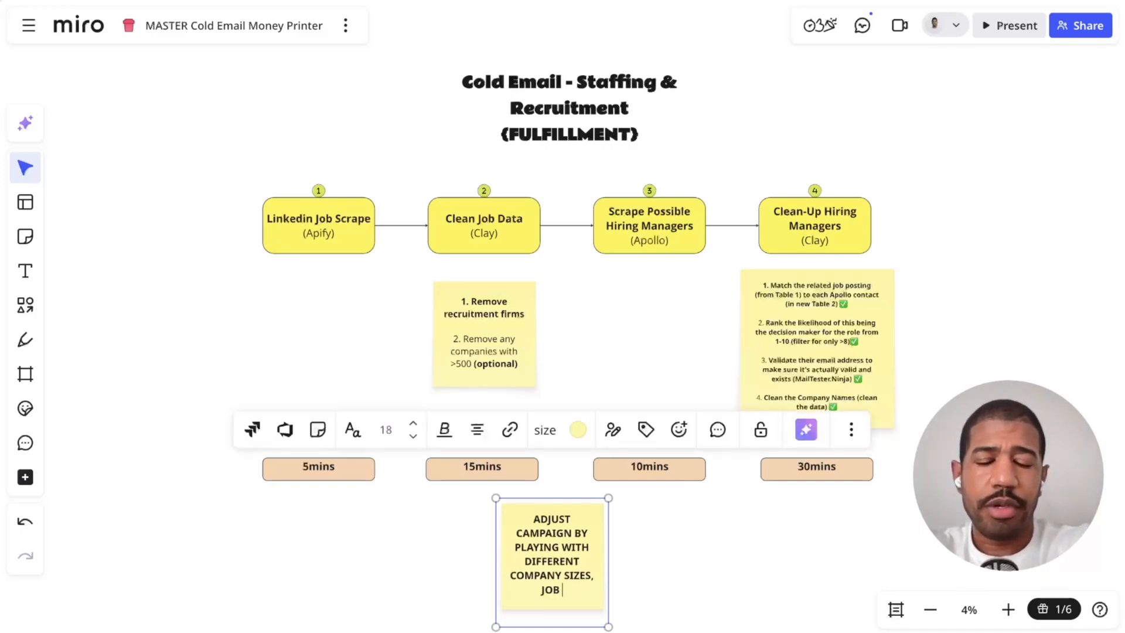
# Continue the campaign note after "COMPANY SIZES," with "OPEN JOB POSITION TITLES, CAMPAIGN COPY," and finish editing it.
pyautogui.press('BackSpace')
pyautogui.press('BackSpace')
pyautogui.press('BackSpace')
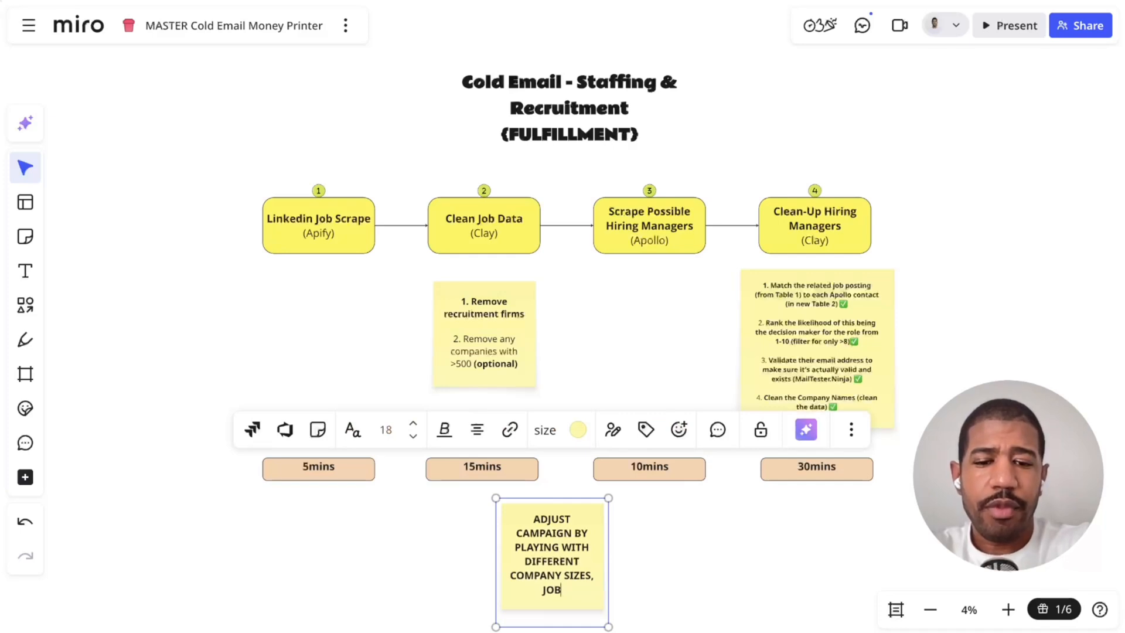
pyautogui.write('OPEN J')
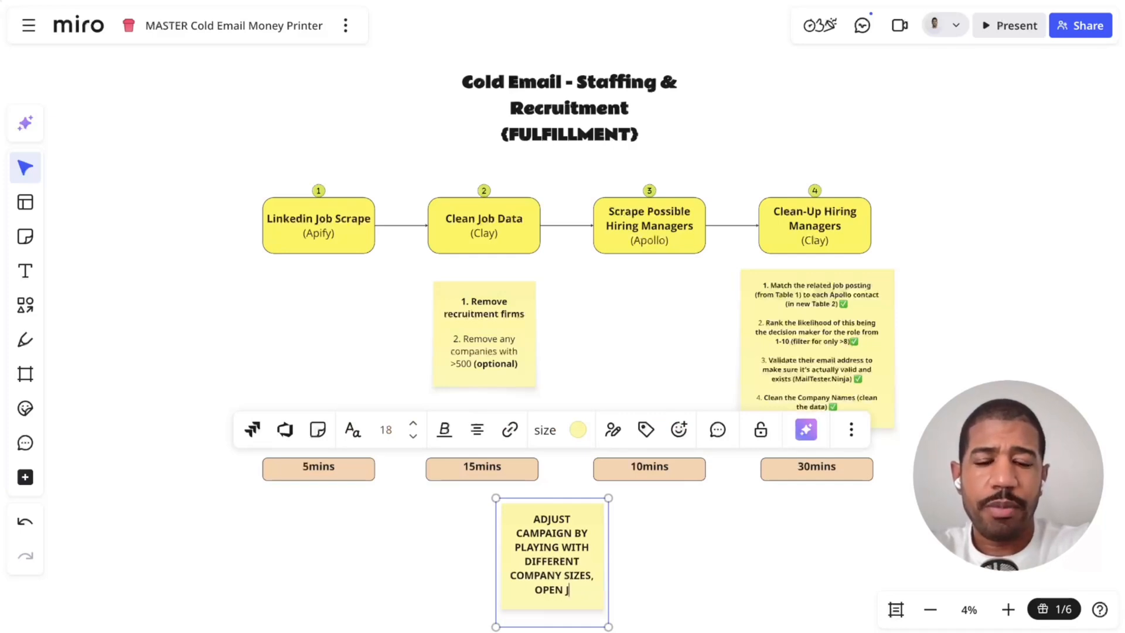
pyautogui.write('OB POSITION')
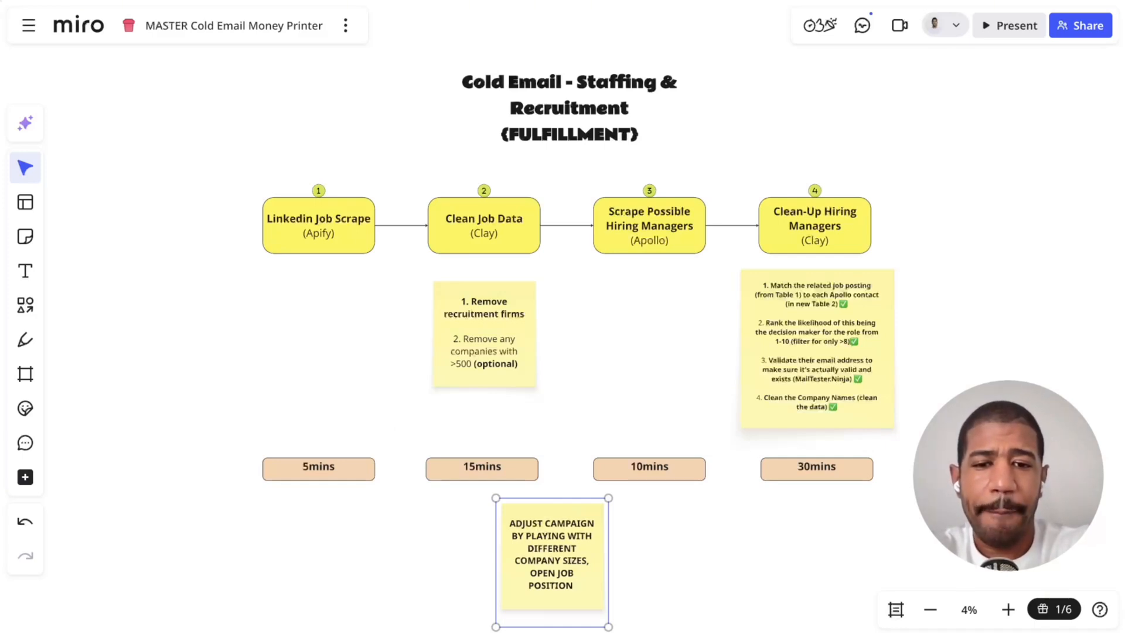
pyautogui.write(' TITLES,')
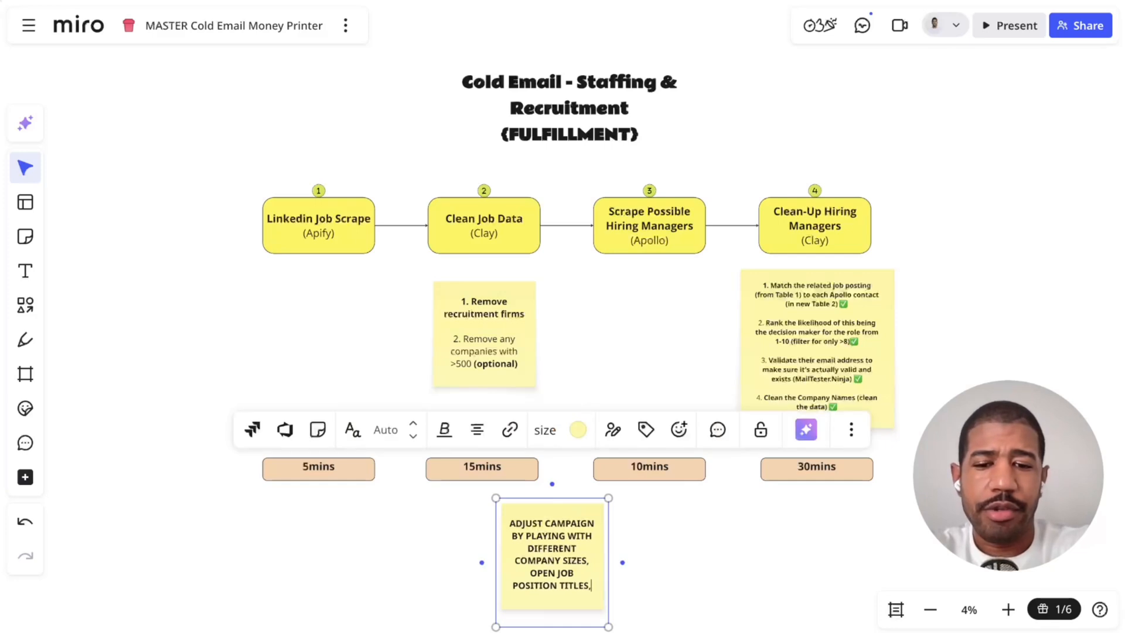
pyautogui.write(' c')
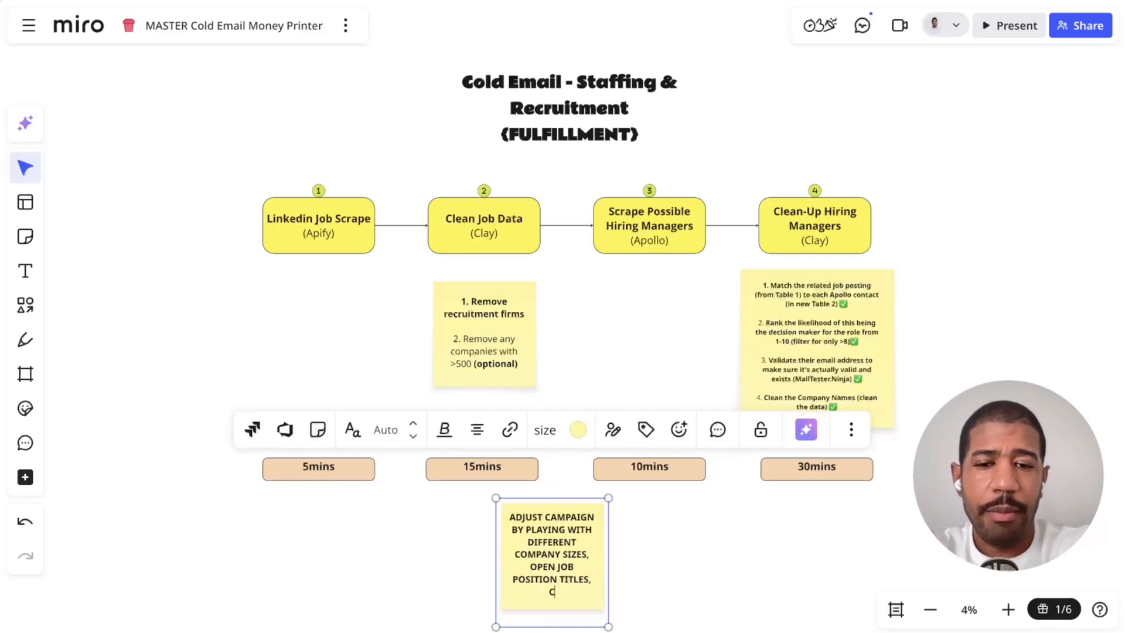
pyautogui.write('ampaign copy')
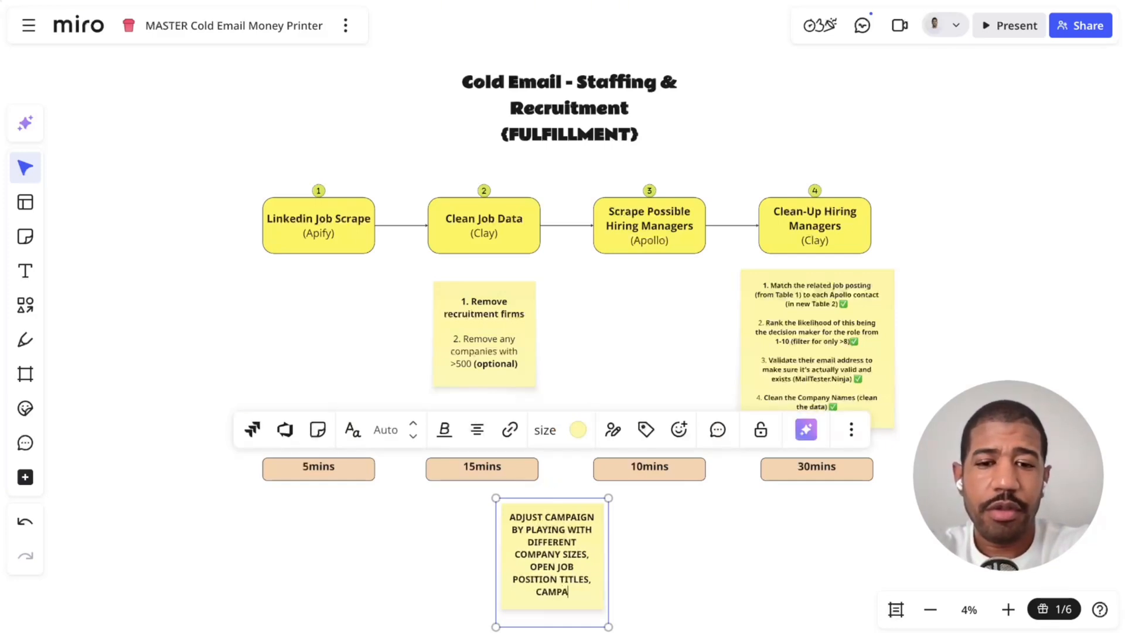
pyautogui.write(',')
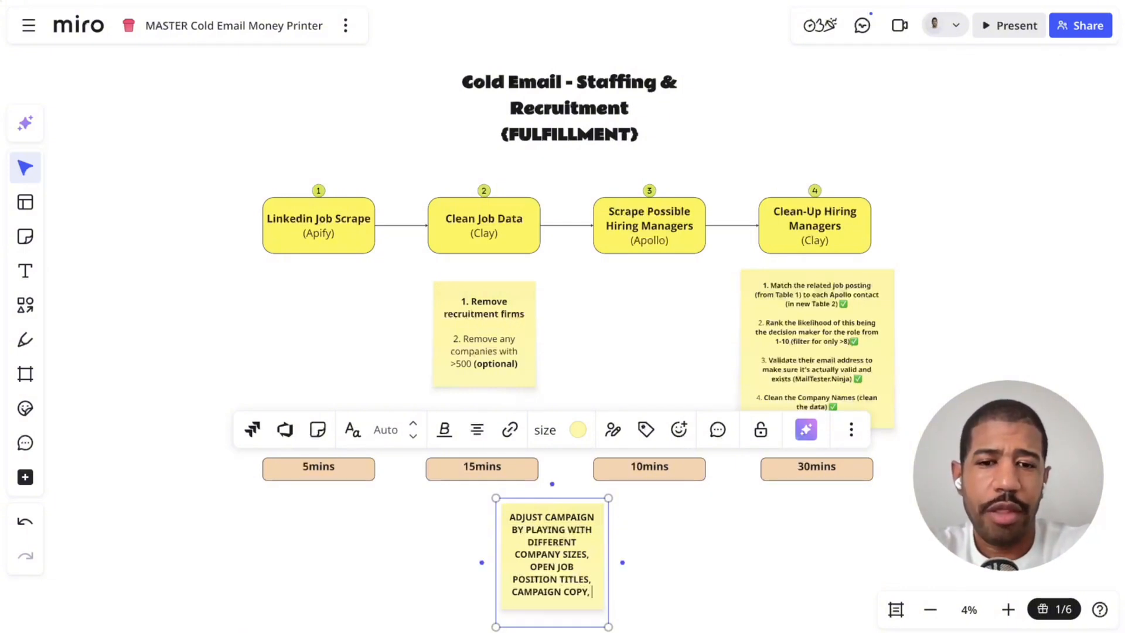
pyautogui.press('Escape')
pyautogui.scroll(-2, 622, 539)
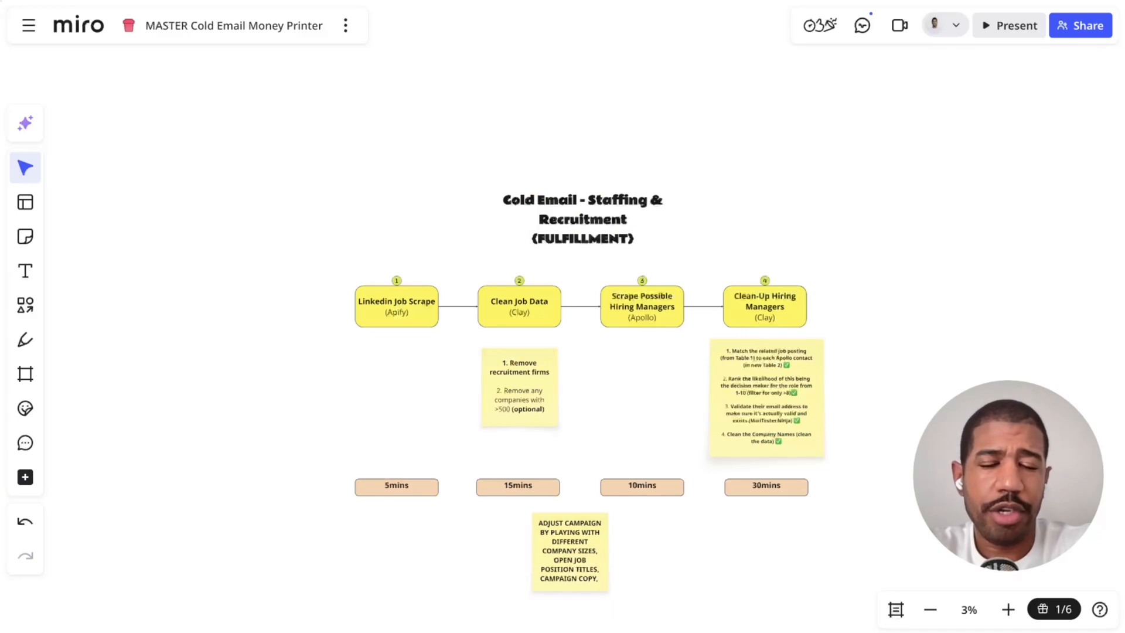